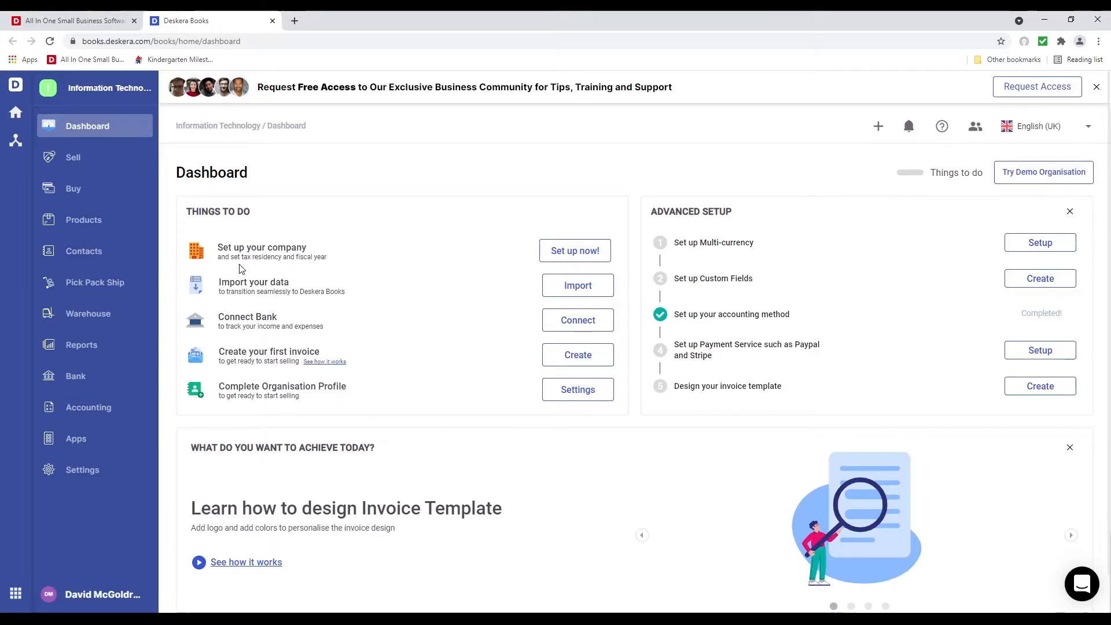
# Start the company setup and append 'Pte Ltd' to the organisation name
pyautogui.click(576, 255)
pyautogui.click(496, 241)
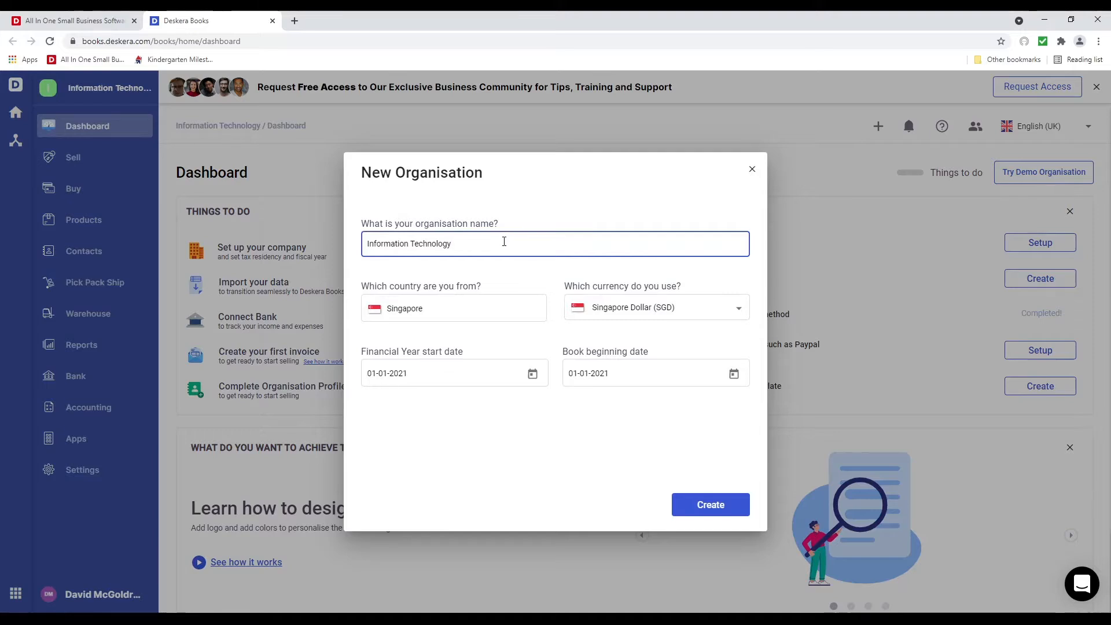
pyautogui.write('PTe Ltd')
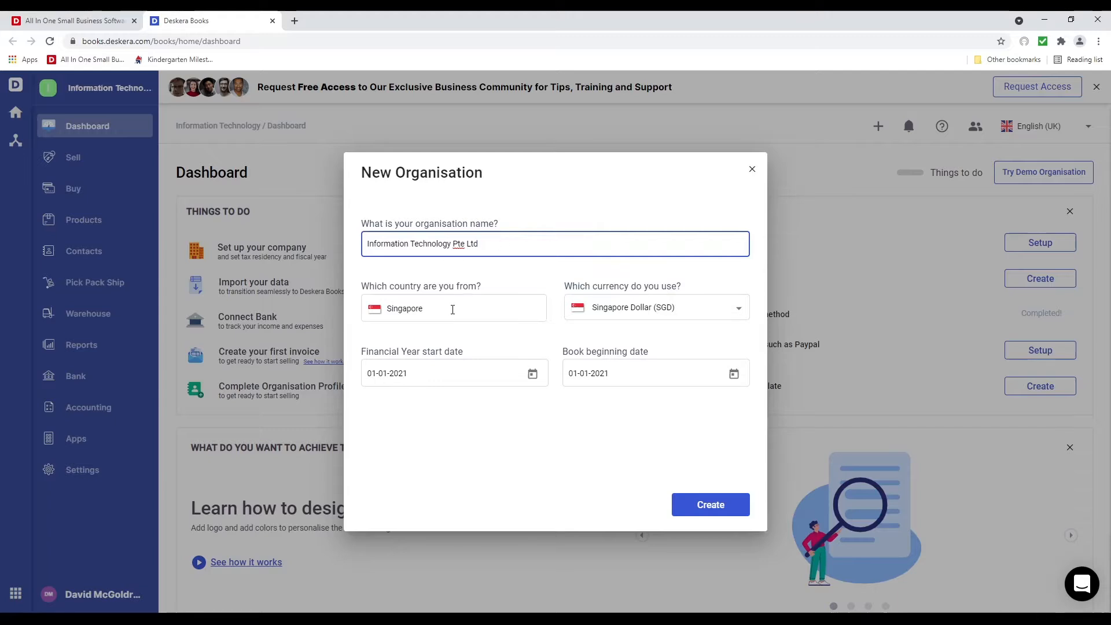
# Set the country to United States of America and keep United States Dollar (USD) as currency
pyautogui.click(452, 309)
pyautogui.moveTo(452, 309); pyautogui.dragTo(363, 318)
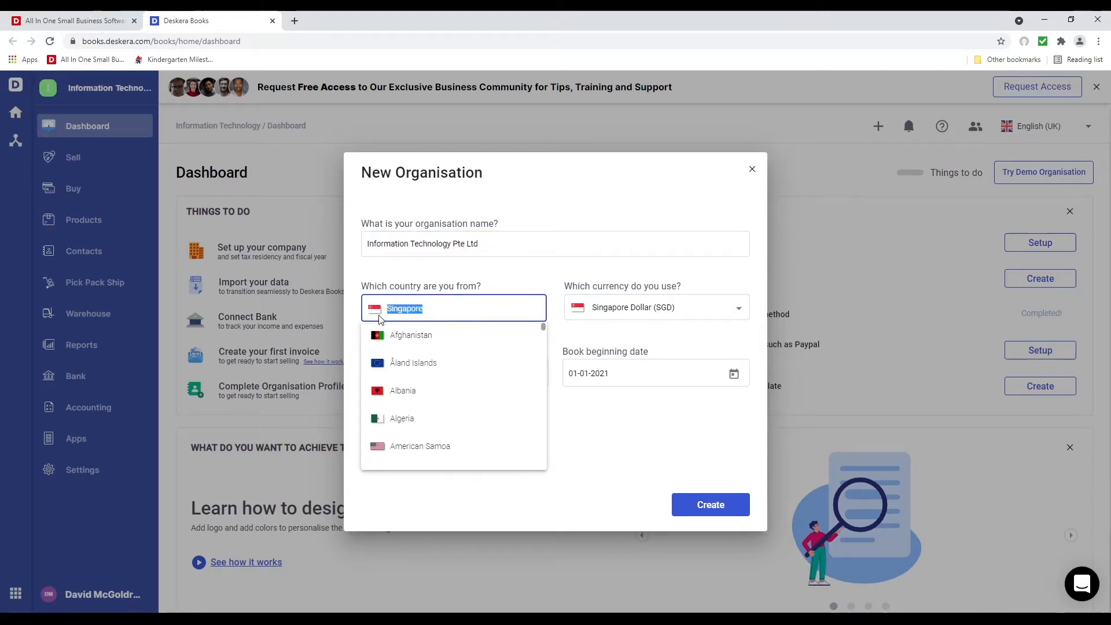
pyautogui.write('un')
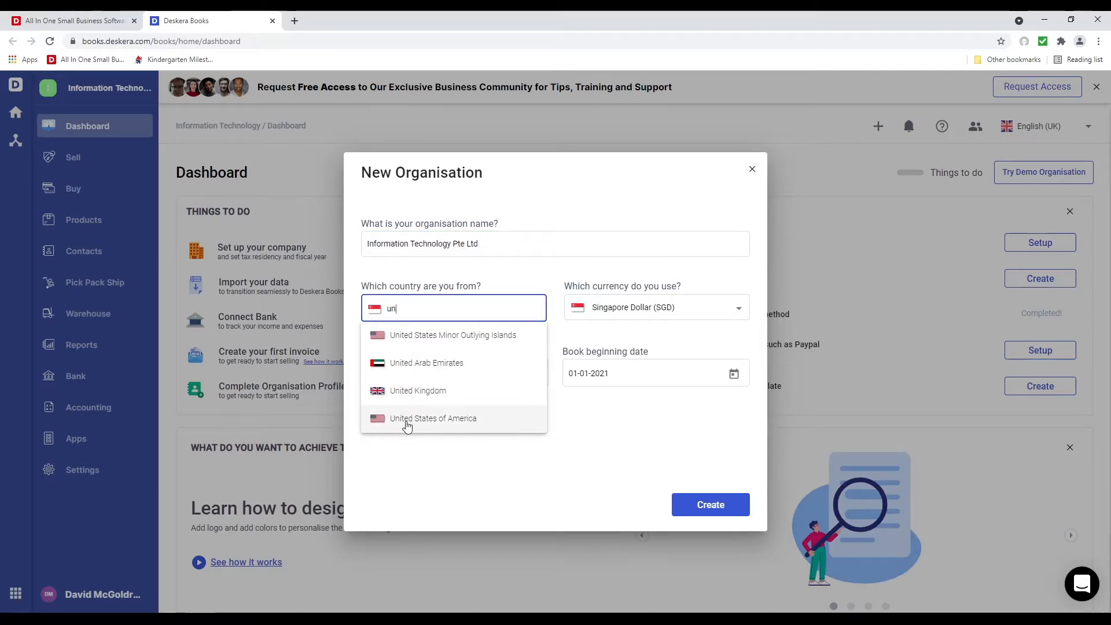
pyautogui.click(408, 419)
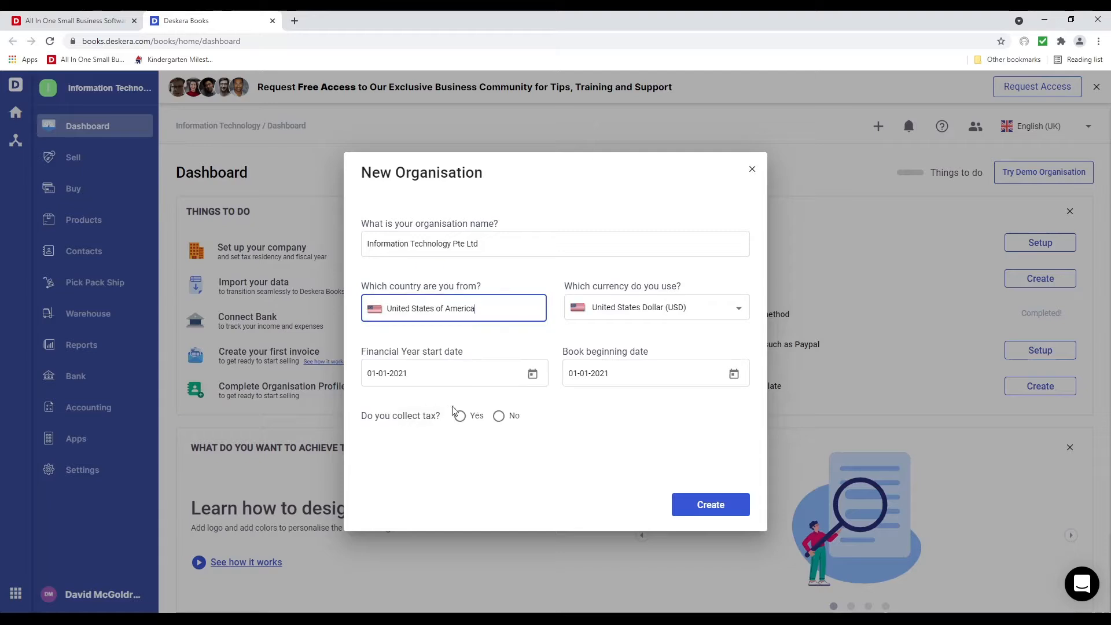
pyautogui.click(674, 317)
pyautogui.click(650, 309)
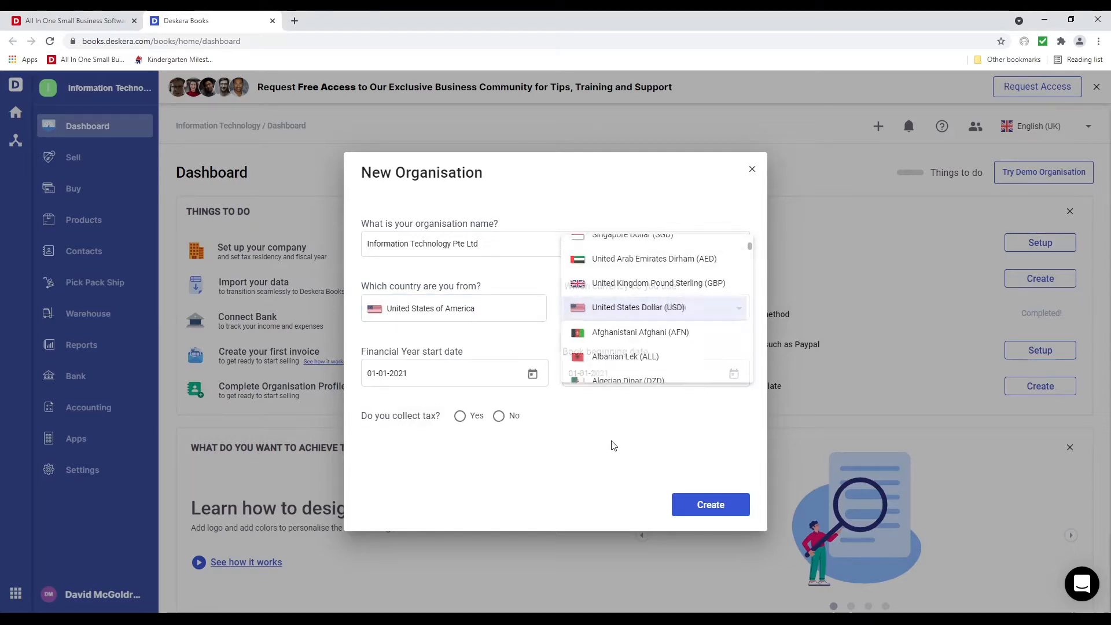
# Leave the financial year start at 01-01-2021 and set the book beginning date to June 1, 2021
pyautogui.click(532, 374)
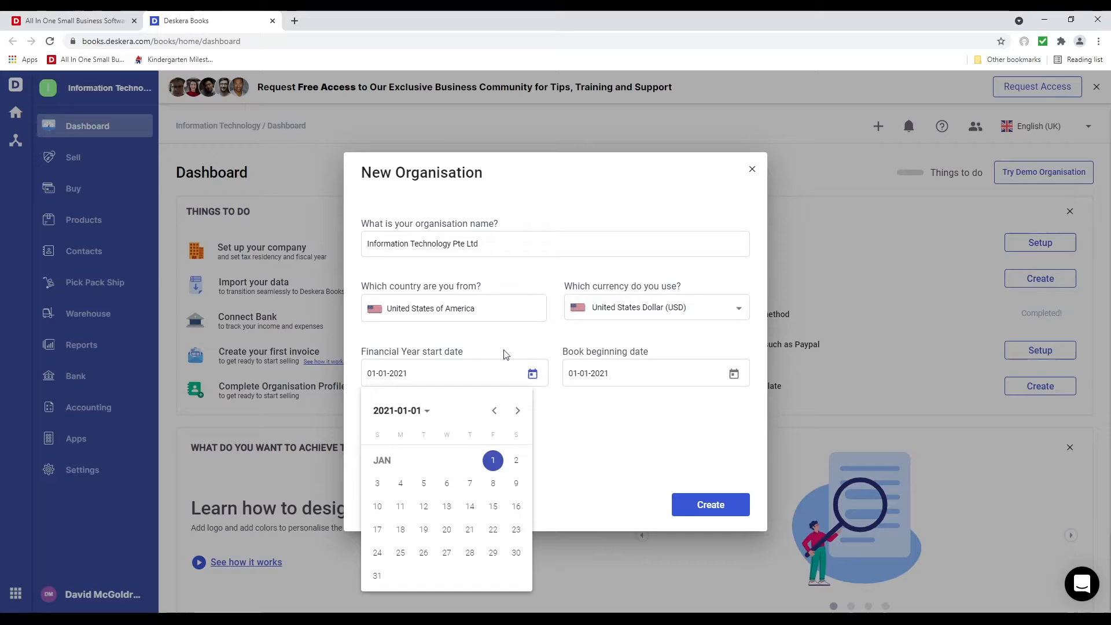
pyautogui.click(749, 410)
pyautogui.click(733, 375)
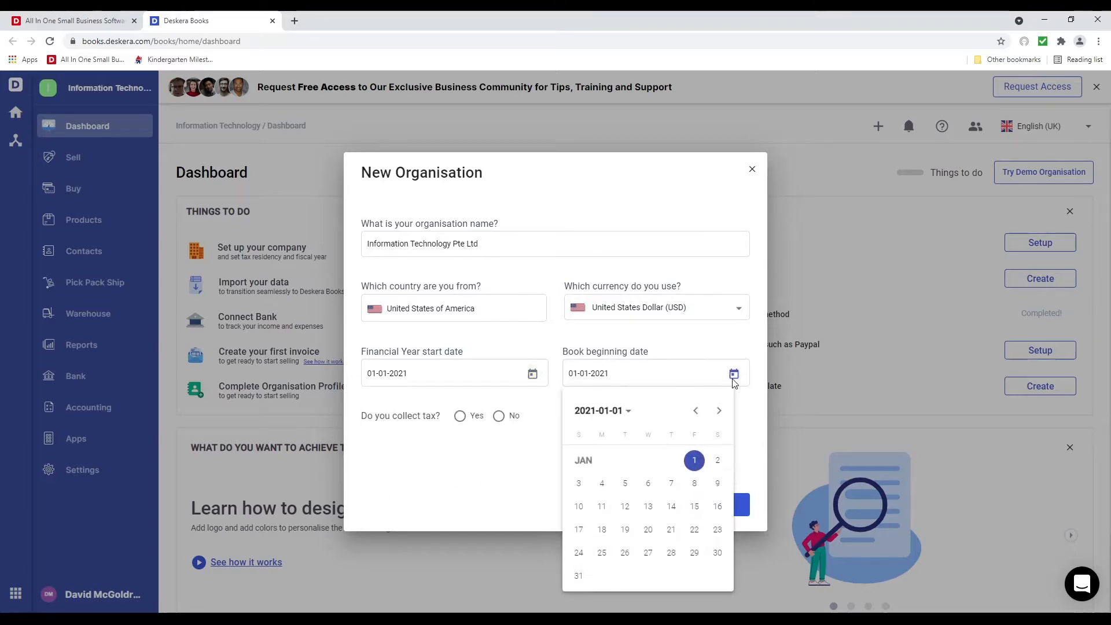
pyautogui.click(719, 414)
pyautogui.click(719, 413)
pyautogui.click(719, 413)
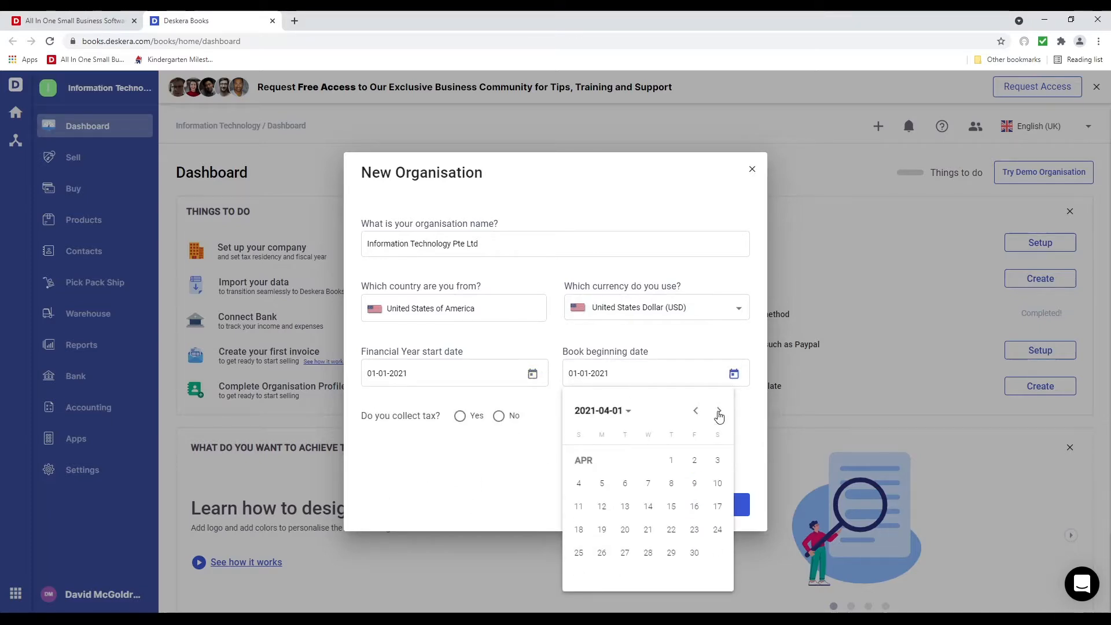
pyautogui.click(719, 413)
pyautogui.click(719, 413)
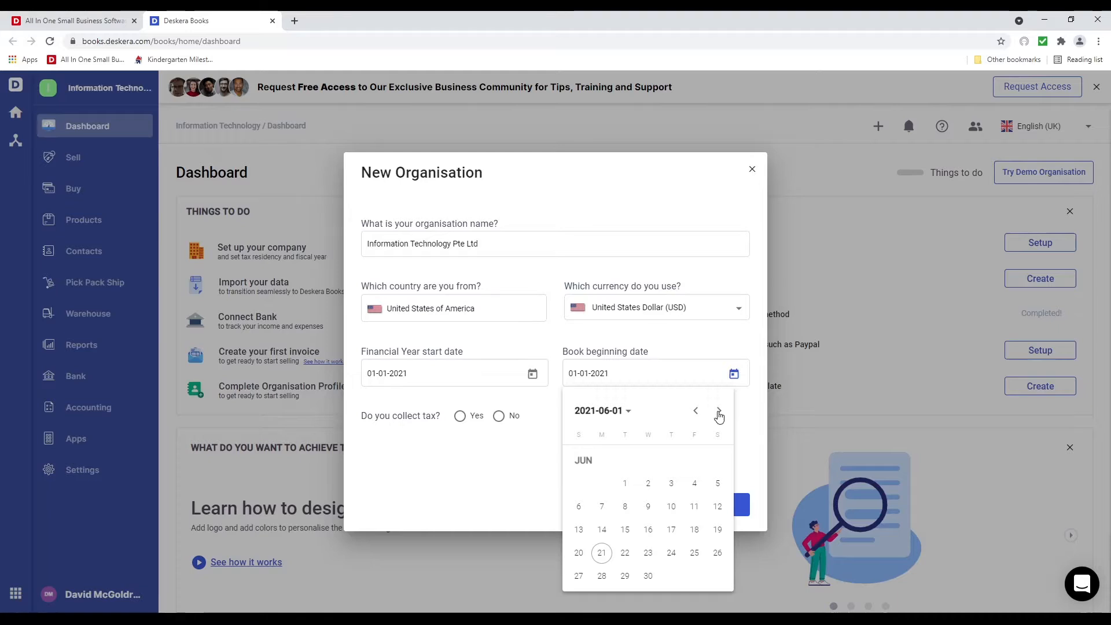
pyautogui.click(625, 483)
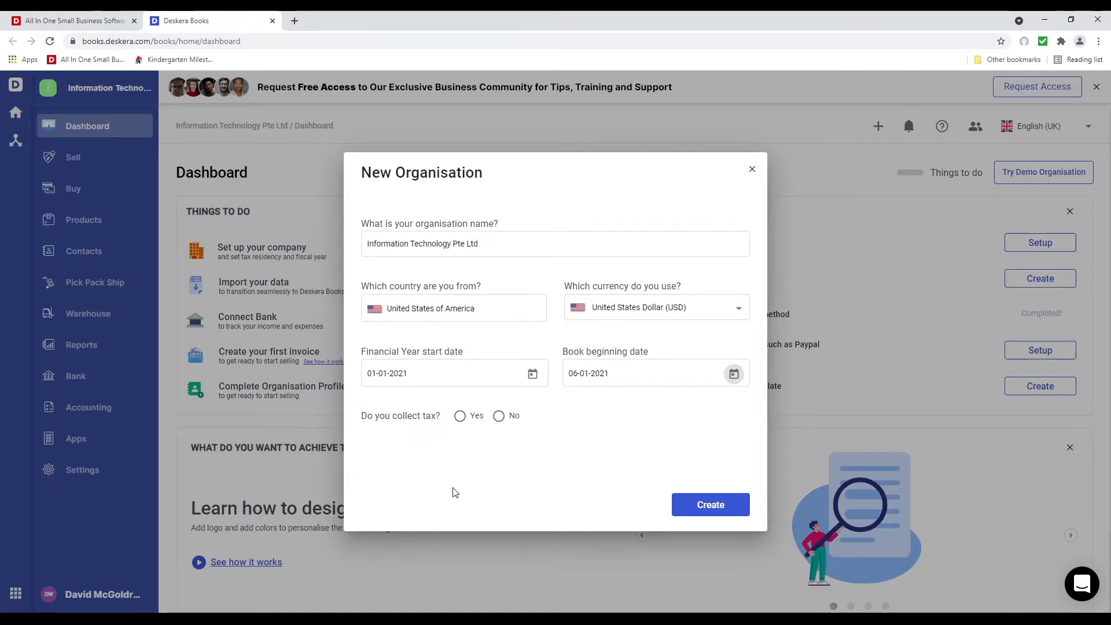
# Answer Yes to collecting tax, create the organisation, and skip data import to explore the app
pyautogui.click(459, 415)
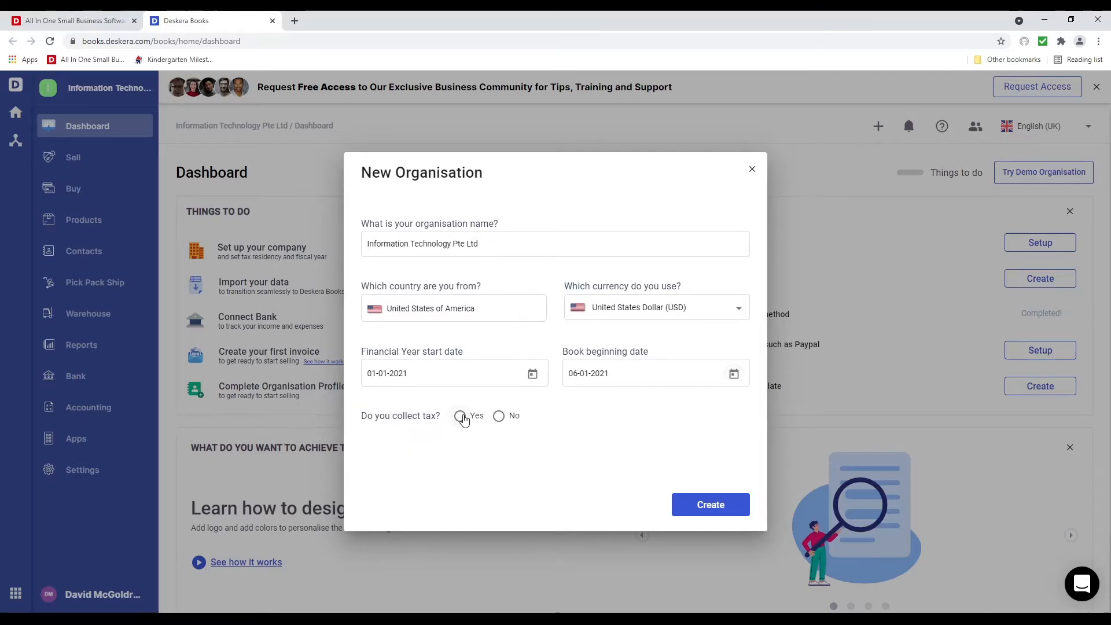
pyautogui.click(704, 504)
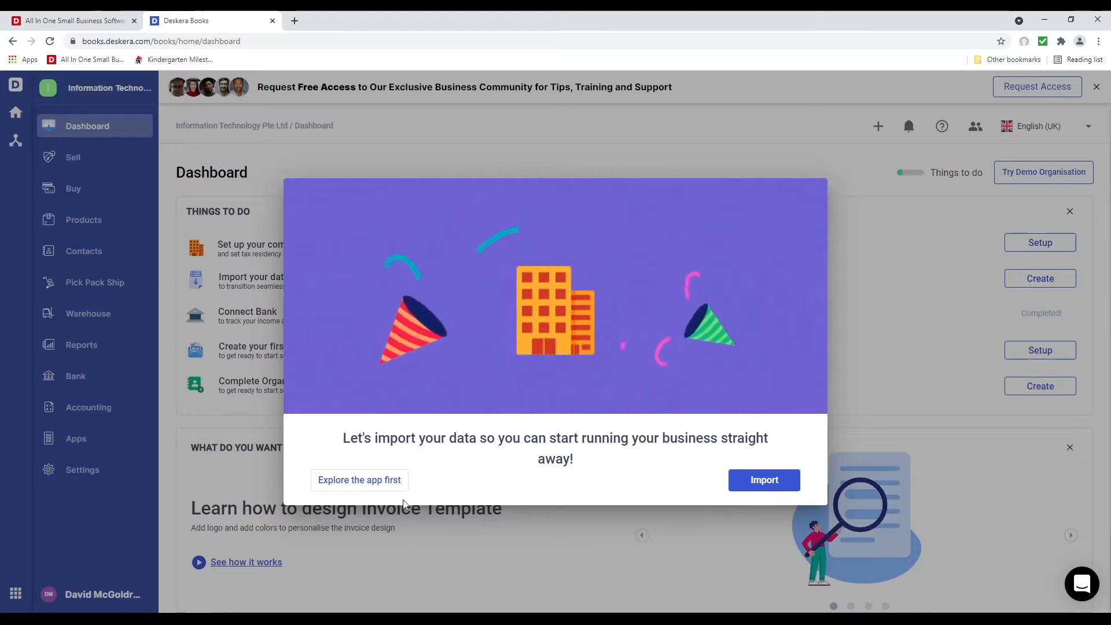
pyautogui.click(373, 481)
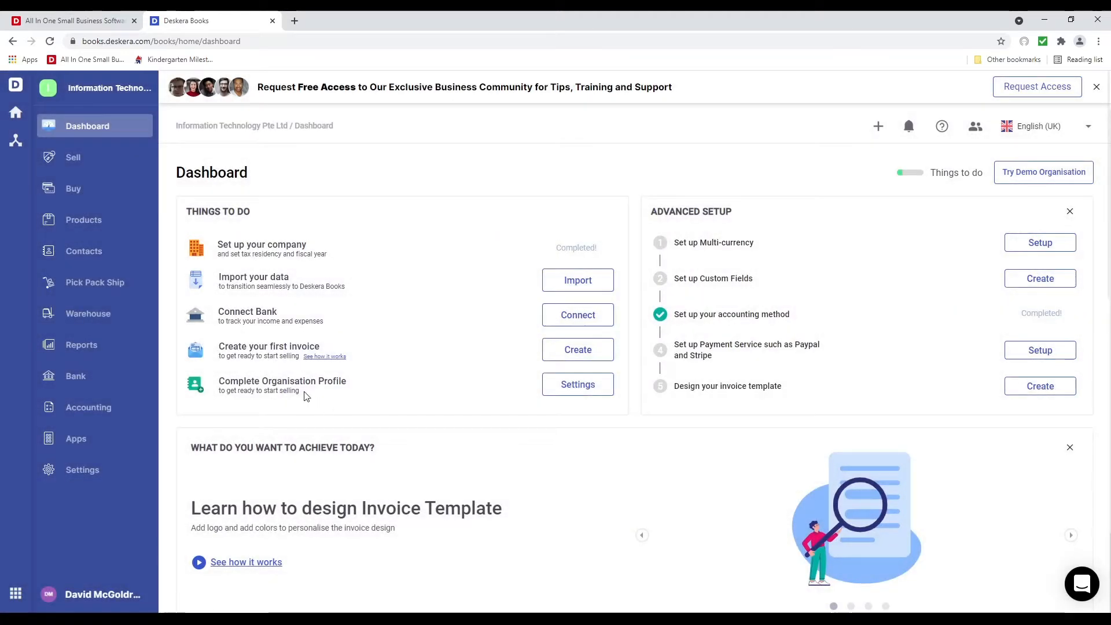
# In the organisation profile settings, change the company date format to MM-DD-YYYY
pyautogui.click(568, 393)
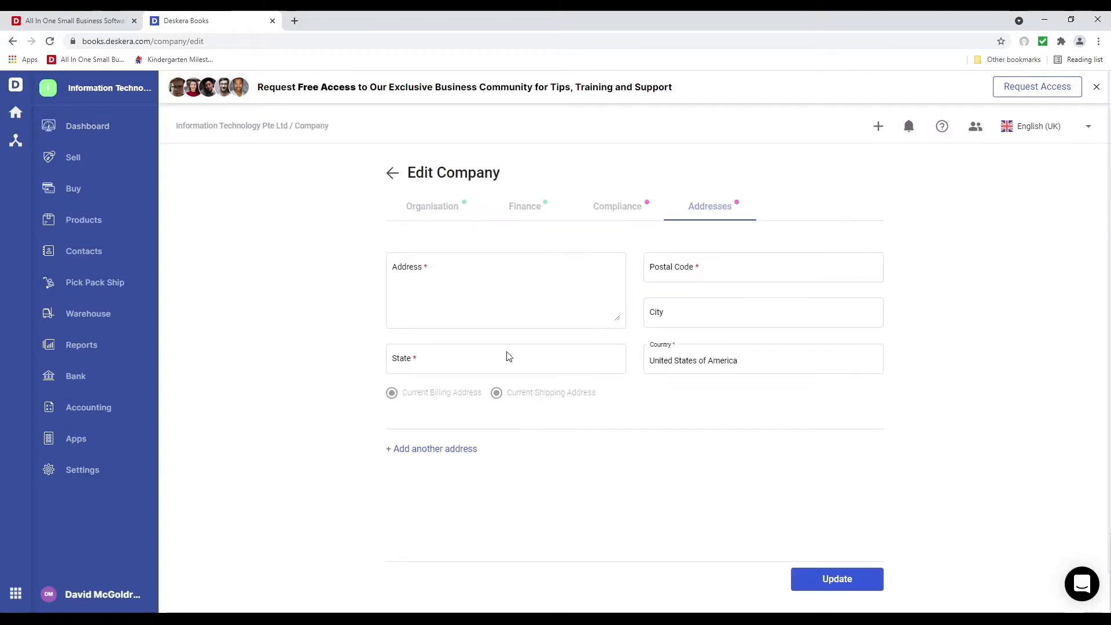
pyautogui.click(450, 209)
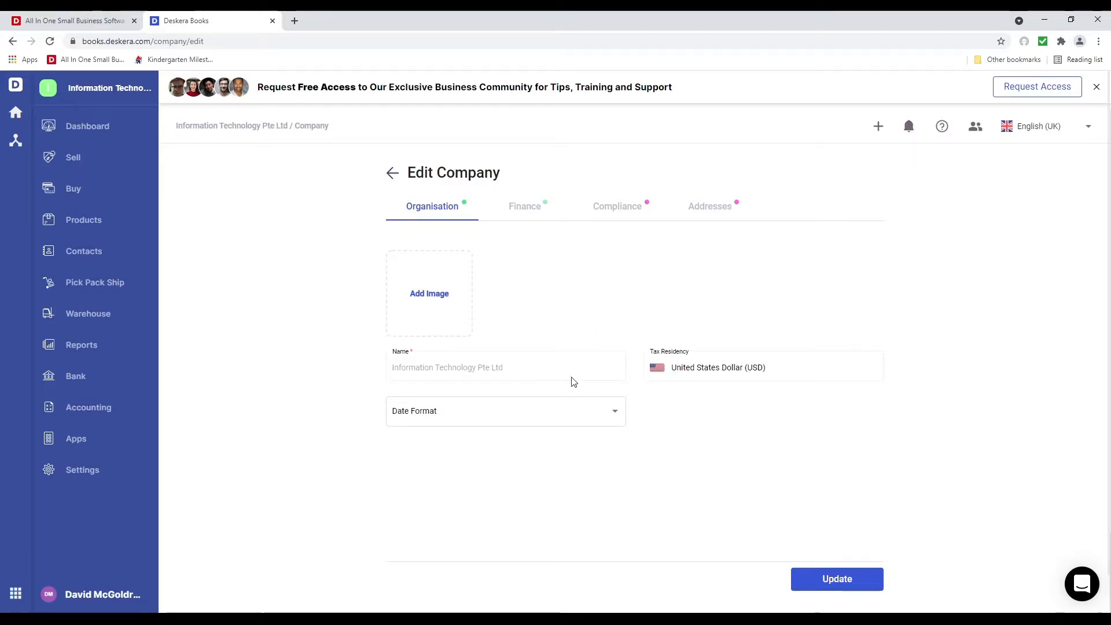
pyautogui.click(613, 414)
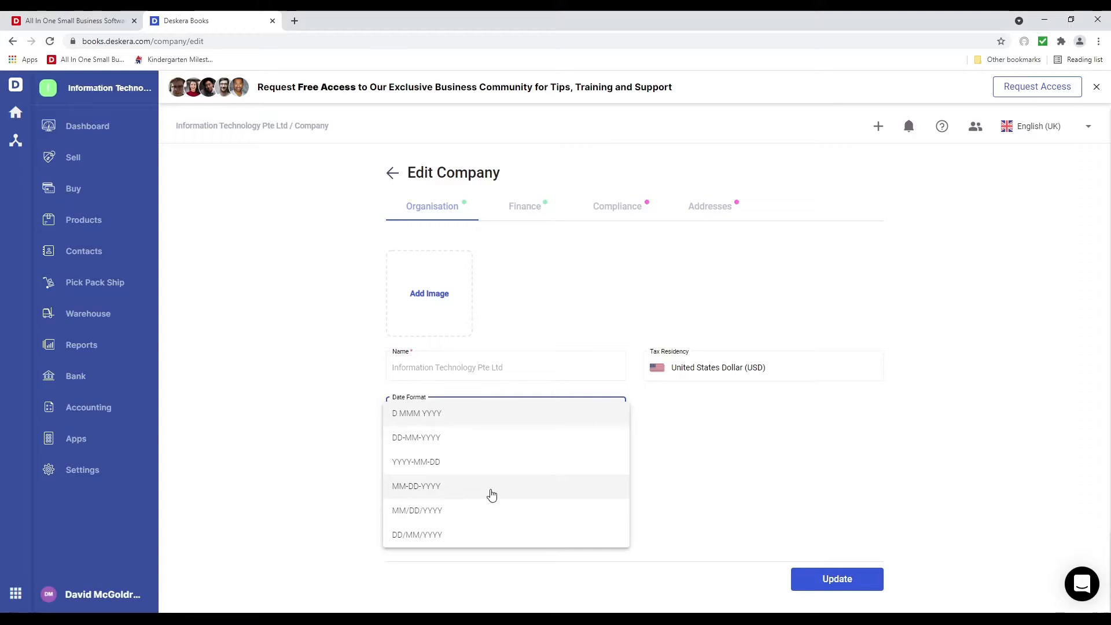
pyautogui.click(450, 486)
pyautogui.click(526, 215)
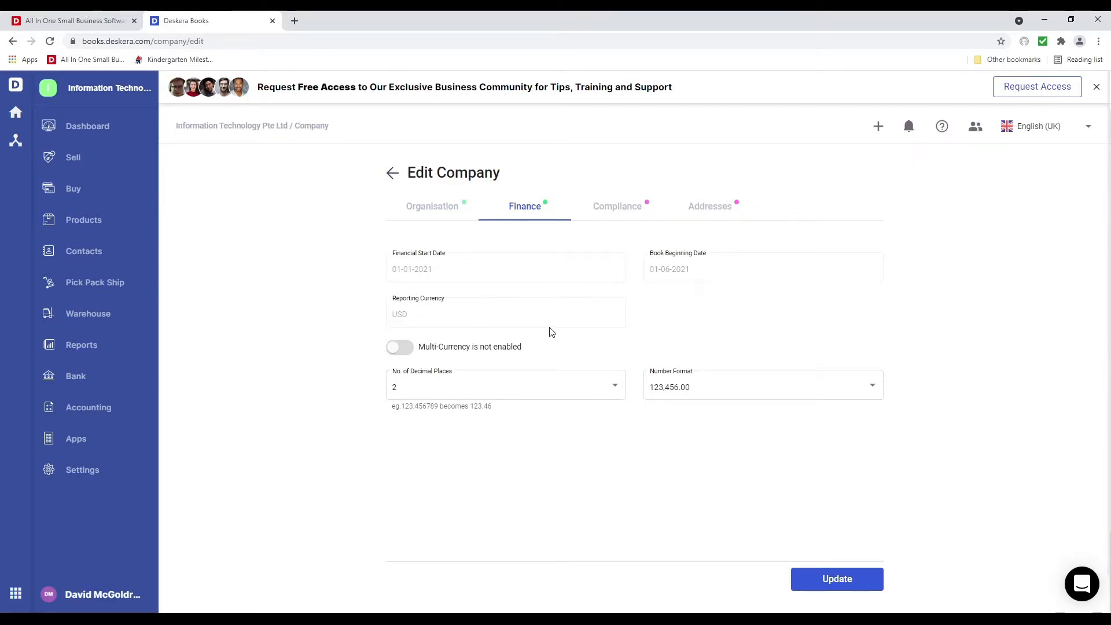
# Keep 2 decimals and 123,456.00 format, enable multi-currency with Canadian and Australian Dollars, and save
pyautogui.click(569, 391)
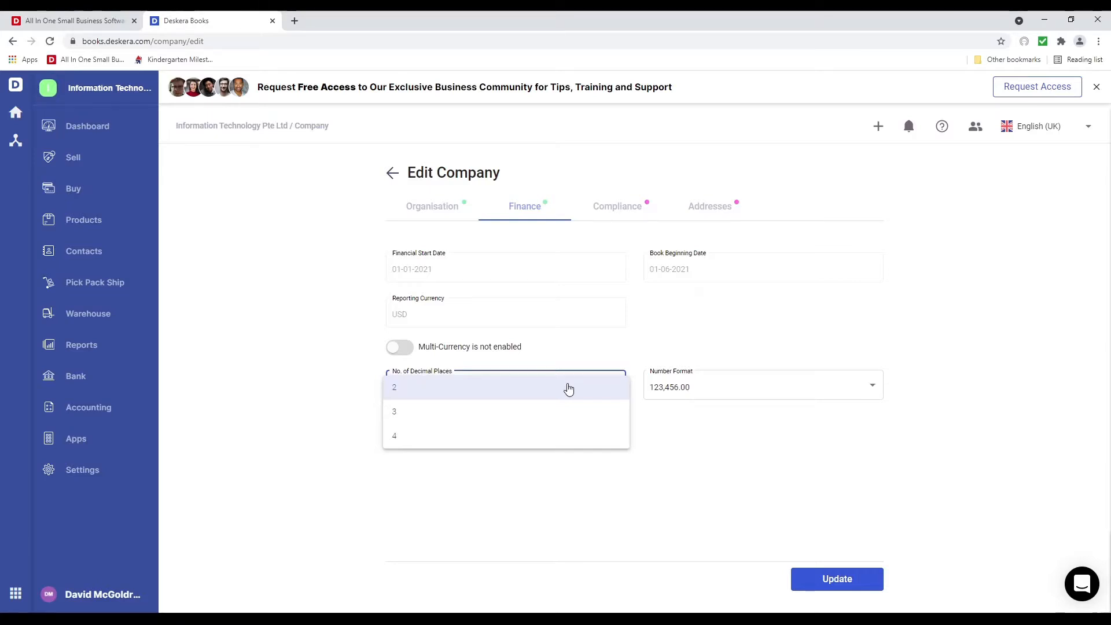
pyautogui.click(569, 388)
pyautogui.click(711, 386)
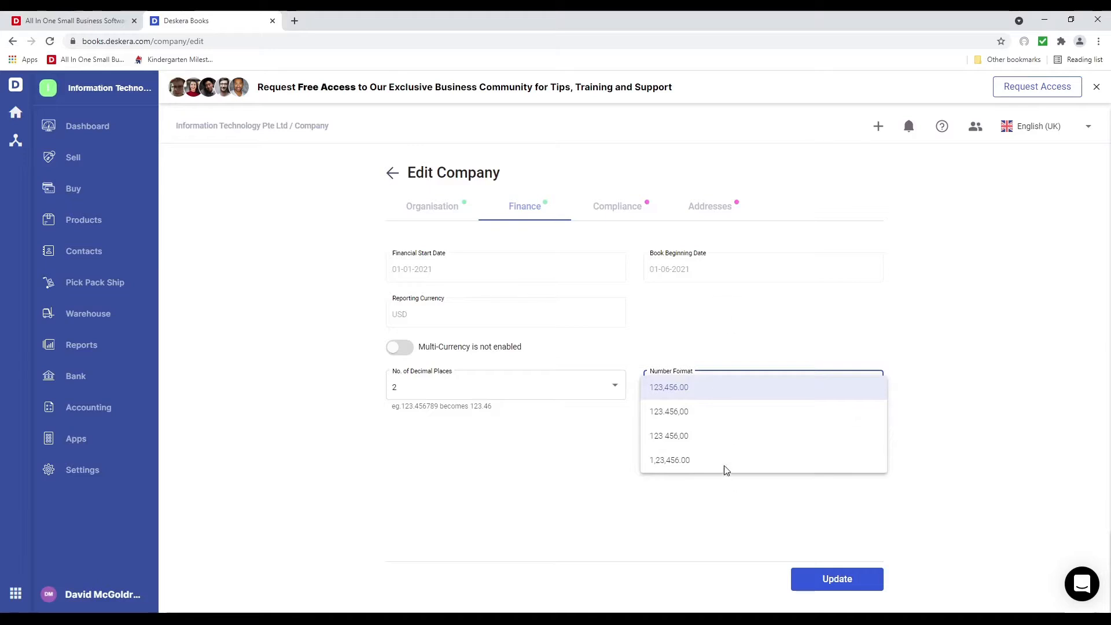
pyautogui.click(694, 319)
pyautogui.click(399, 347)
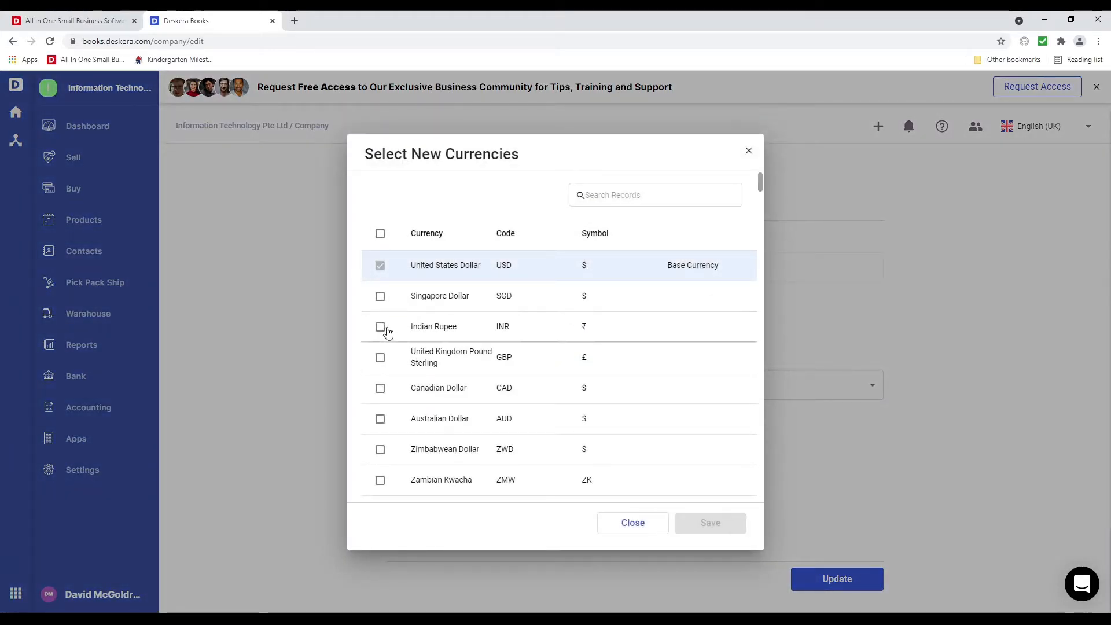
pyautogui.click(382, 389)
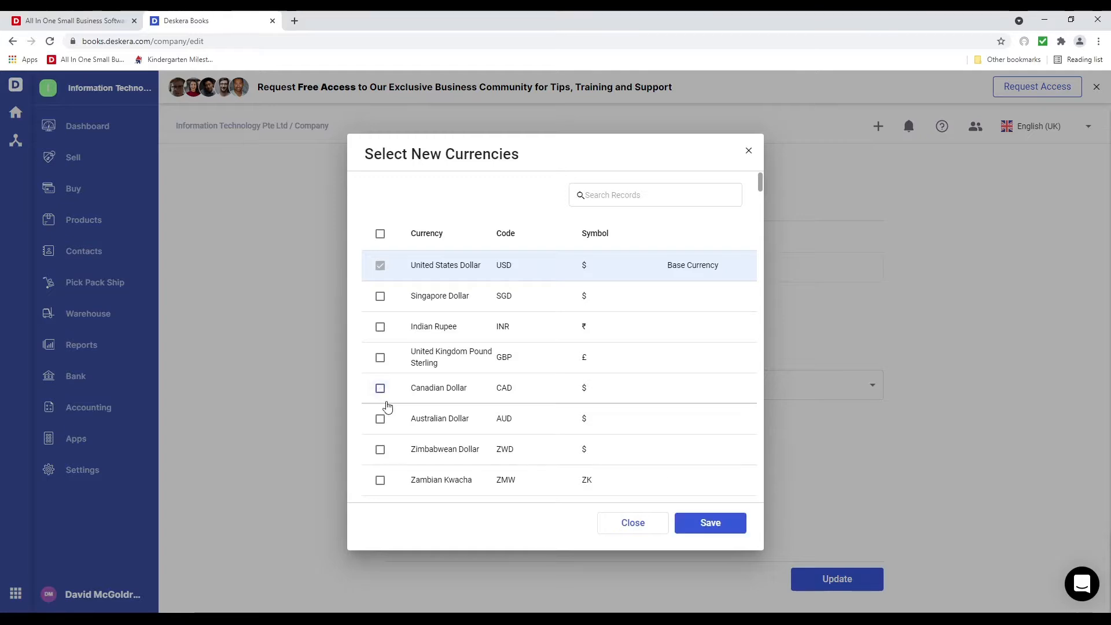
pyautogui.click(380, 419)
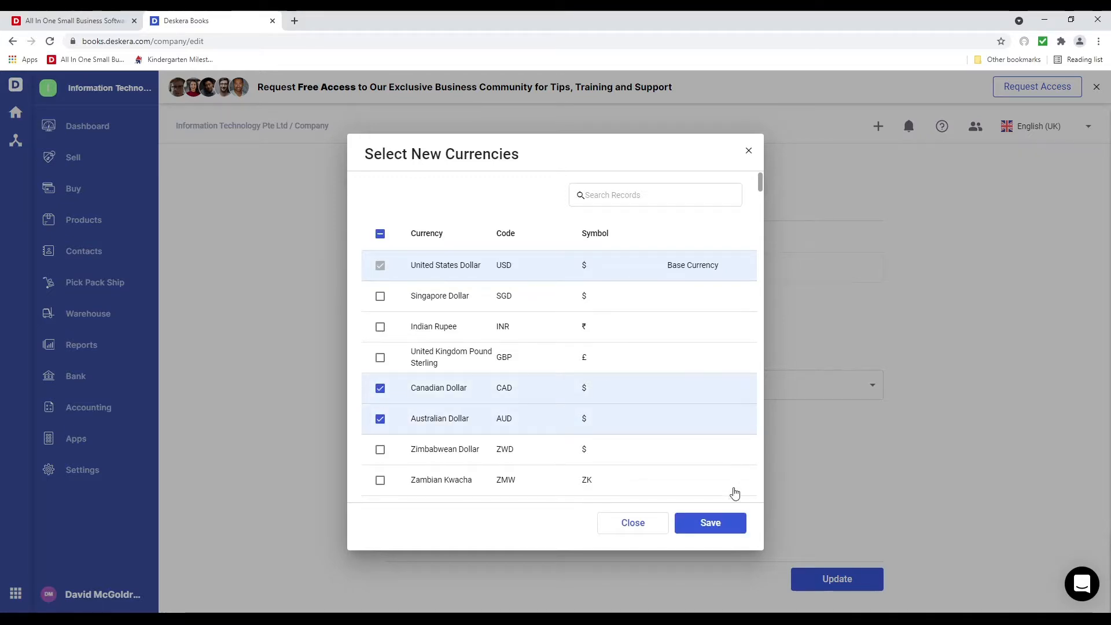
pyautogui.click(720, 524)
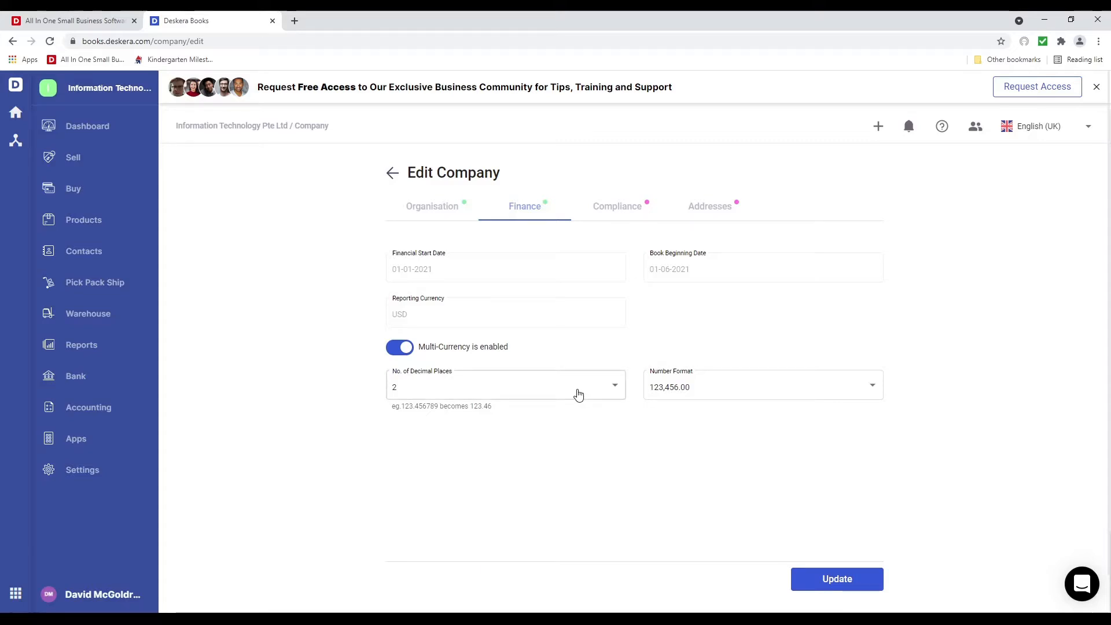
pyautogui.click(615, 219)
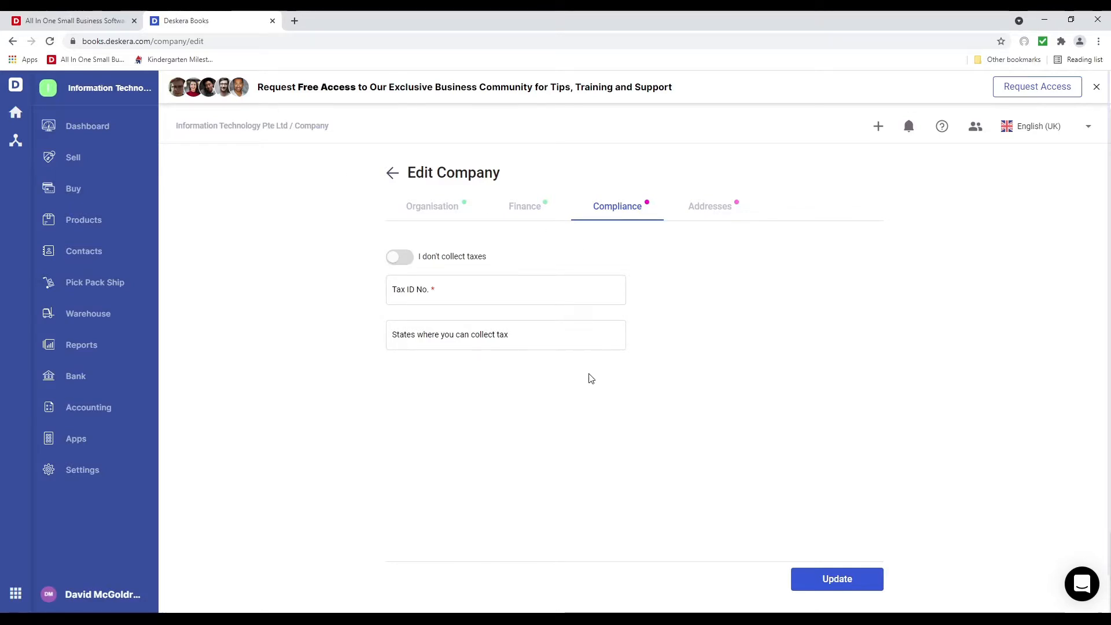
# Enter the company's Tax ID and add California and Texas as tax-collecting states
pyautogui.click(487, 295)
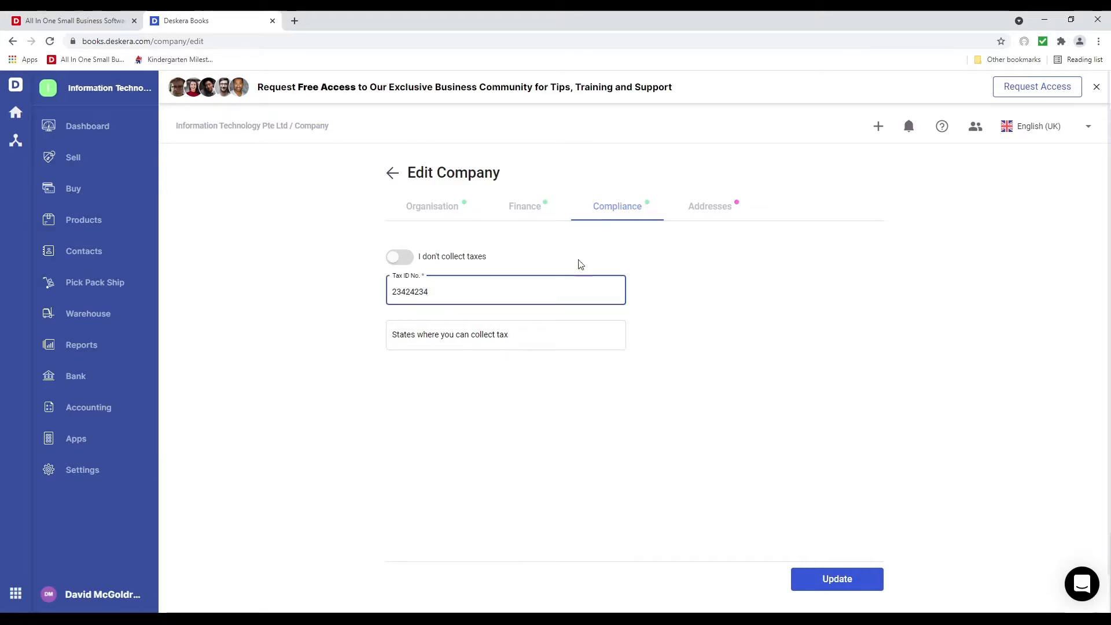
pyautogui.click(524, 331)
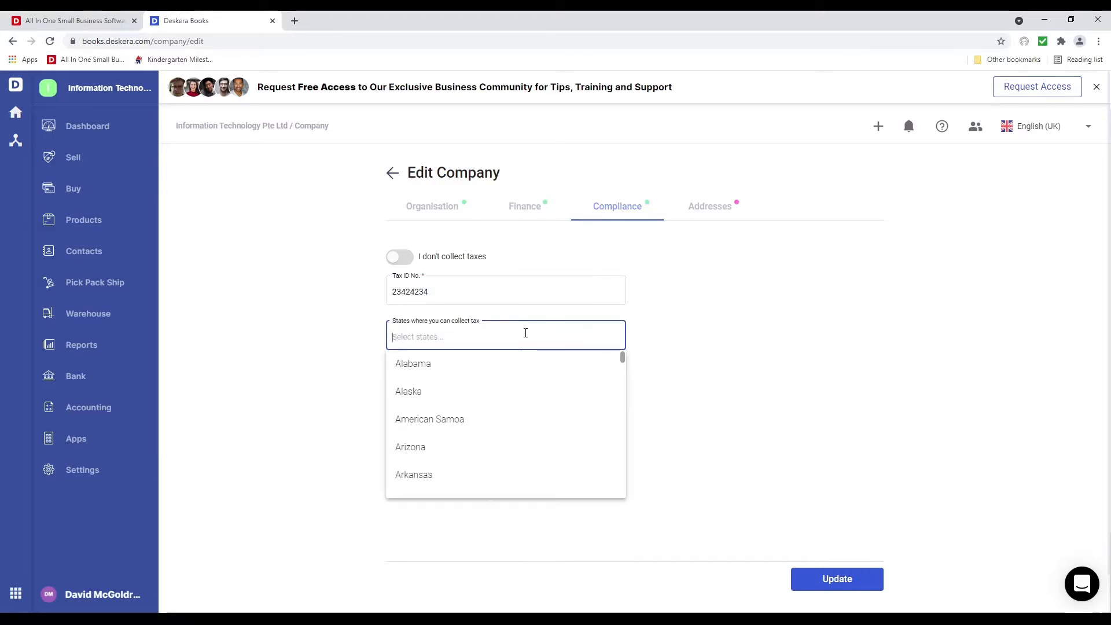
pyautogui.write('cal')
pyautogui.click(514, 373)
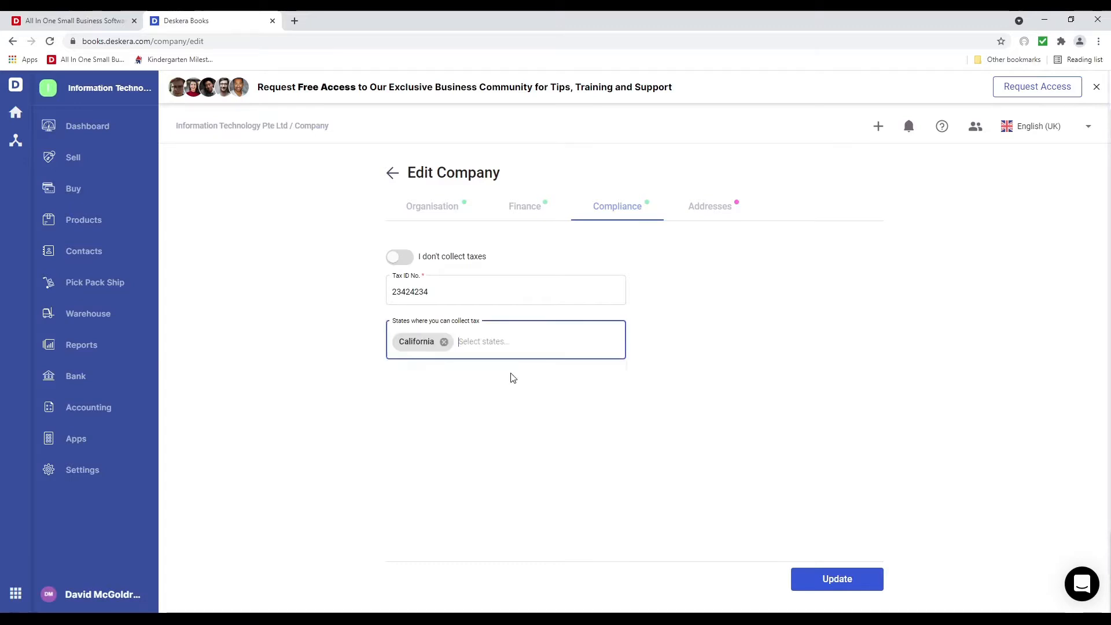
pyautogui.write('texas')
pyautogui.click(515, 372)
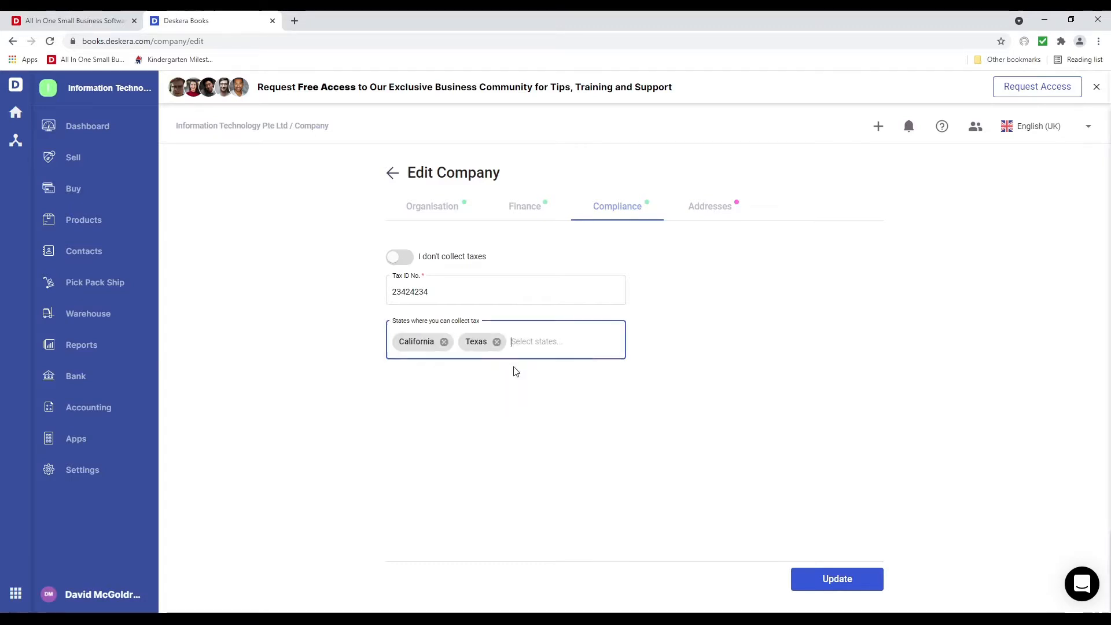
pyautogui.click(703, 210)
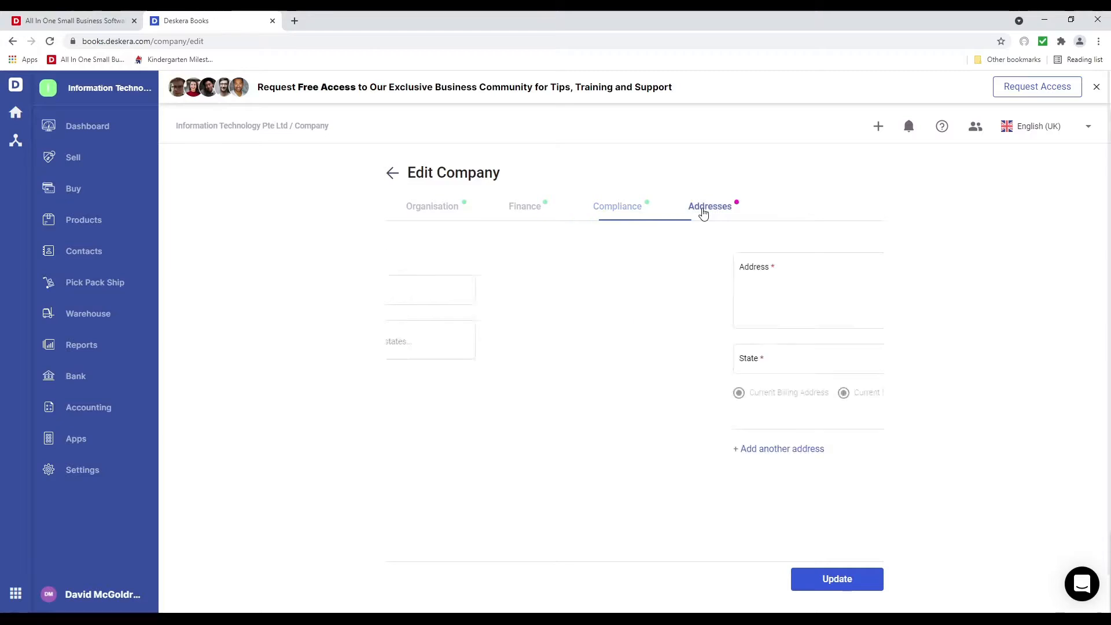
pyautogui.click(487, 296)
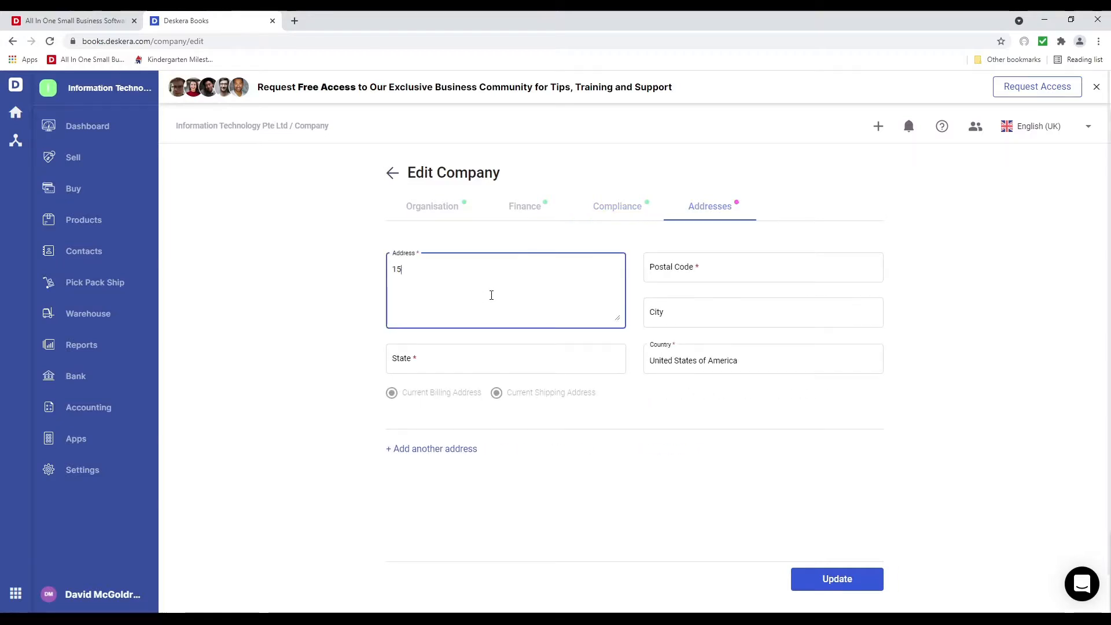
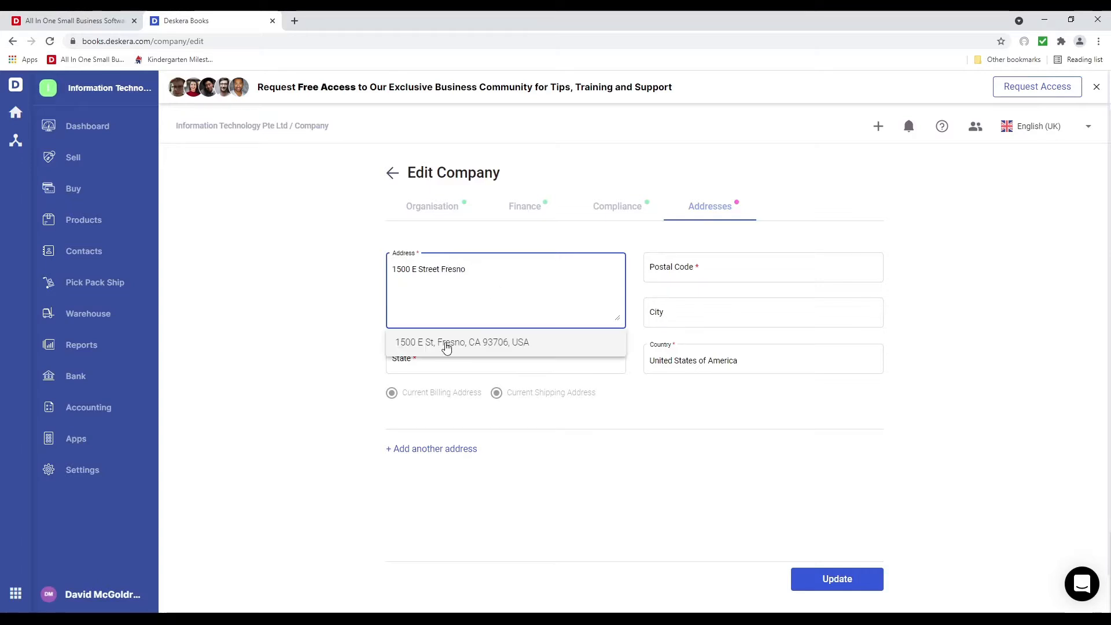
pyautogui.click(441, 343)
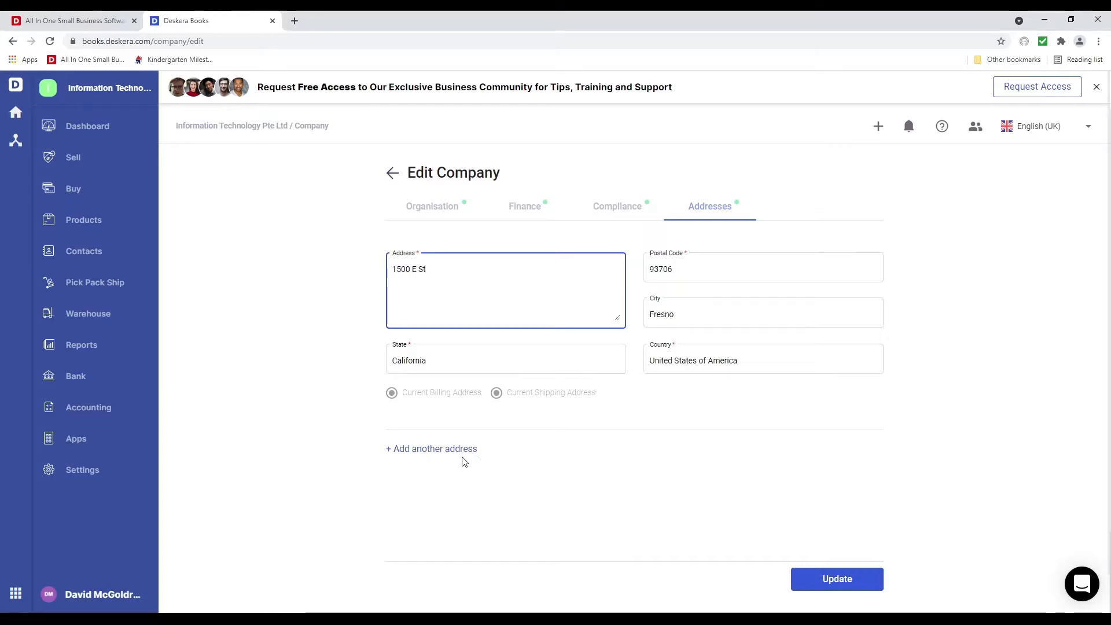
pyautogui.click(845, 584)
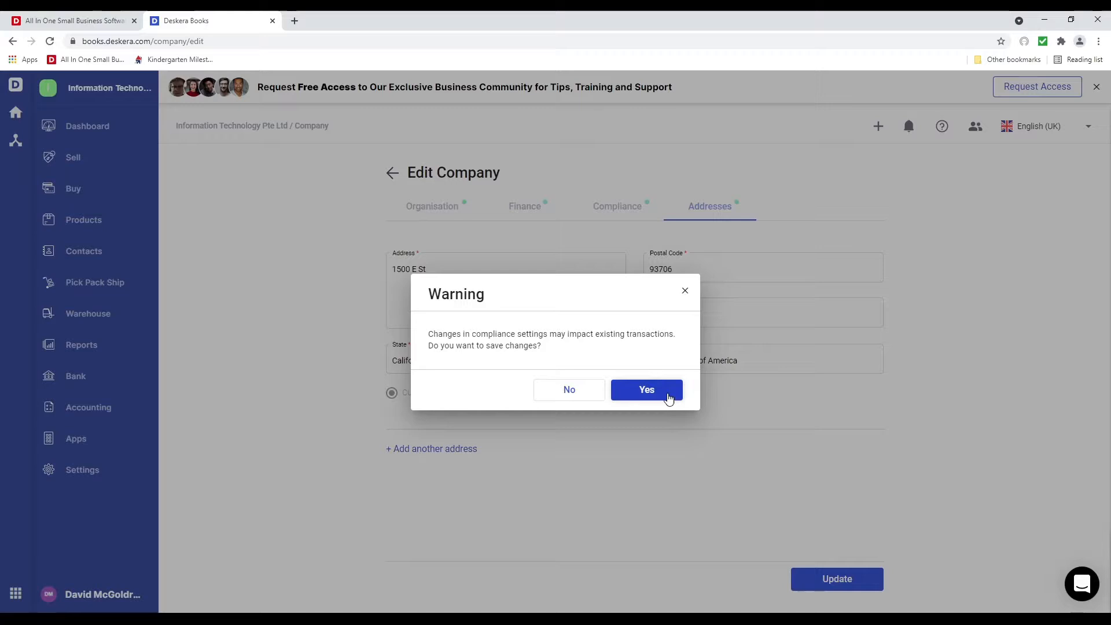
pyautogui.click(647, 389)
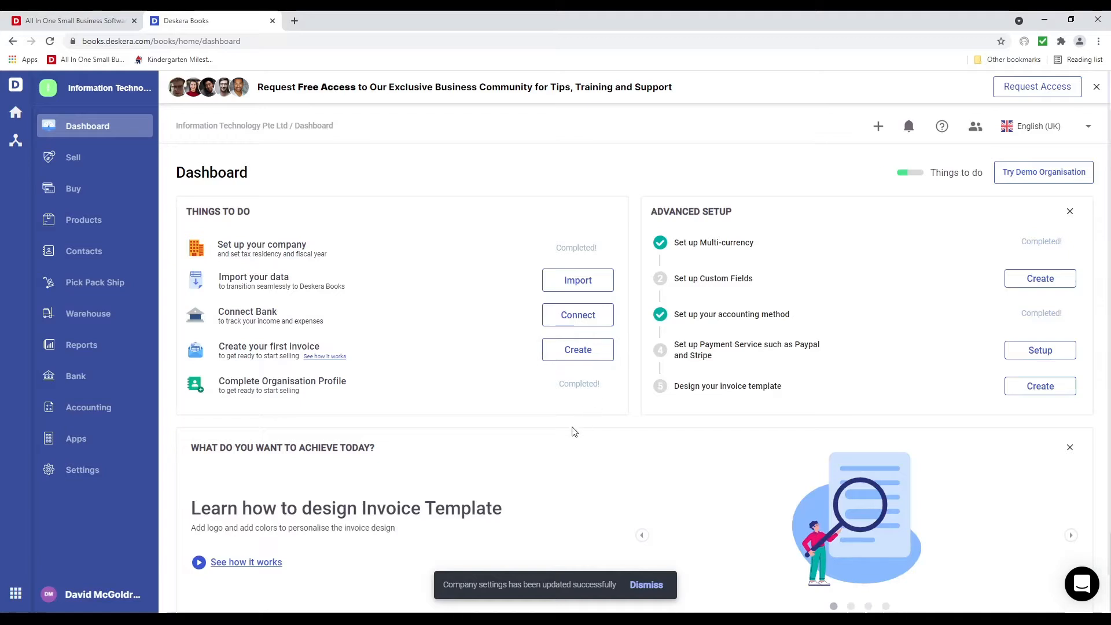
# In the currency settings, make United Kingdom Pound Sterling visible
pyautogui.click(91, 470)
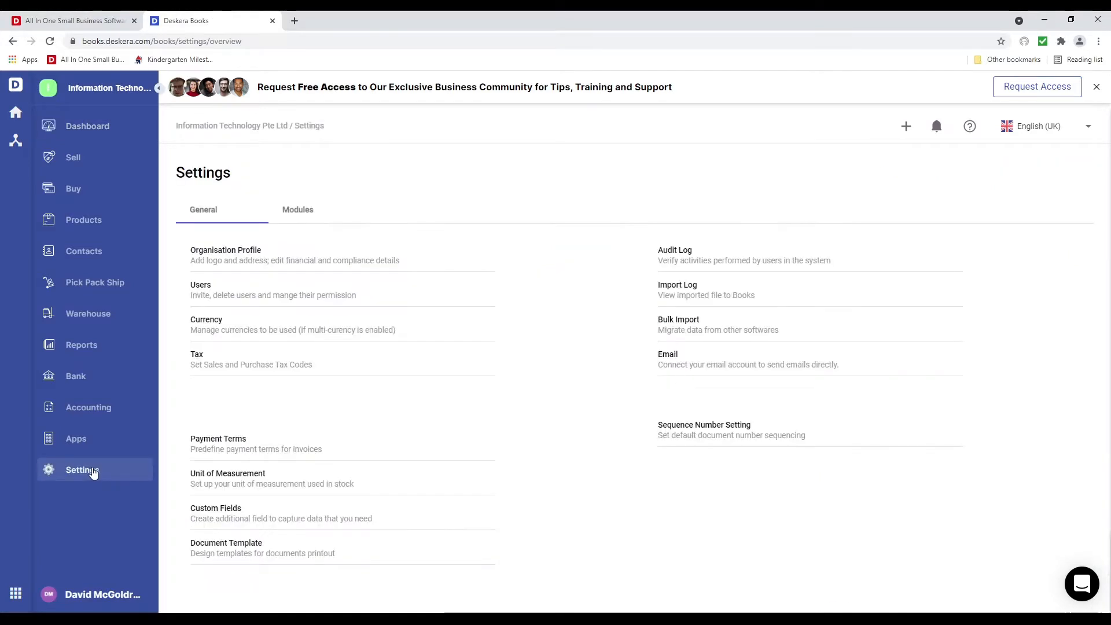
pyautogui.click(201, 324)
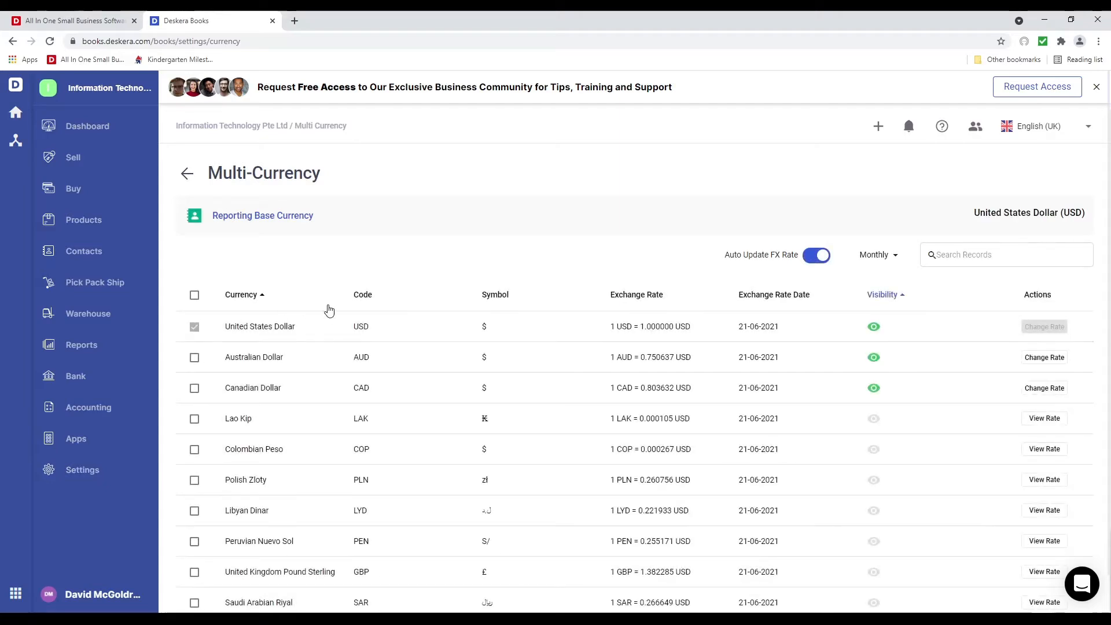
pyautogui.scroll(-2, 353, 324)
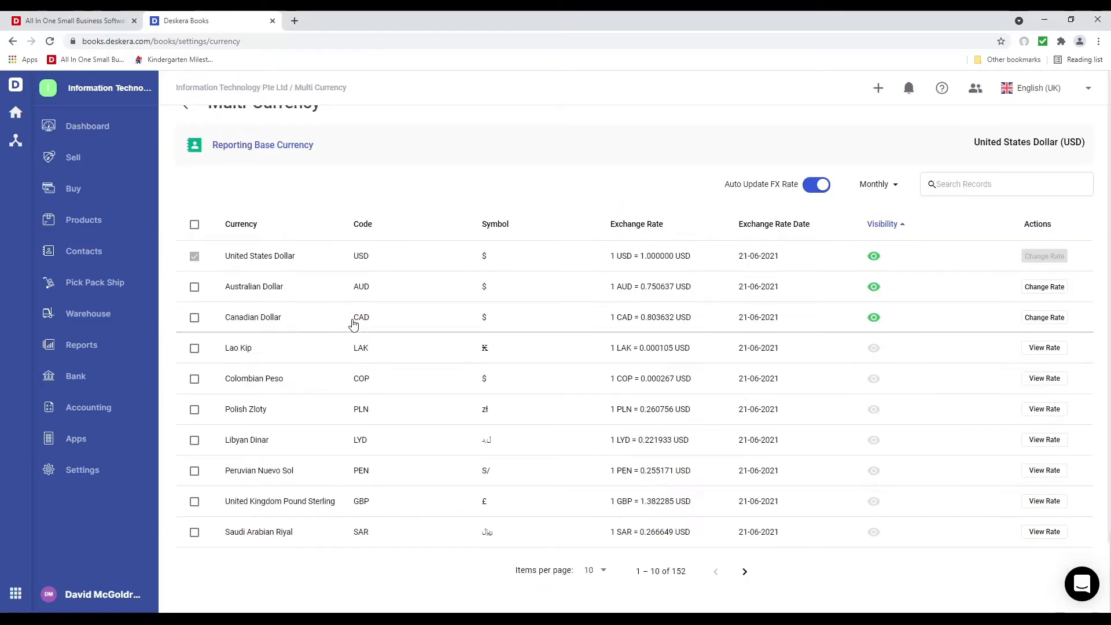
pyautogui.scroll(2, 354, 325)
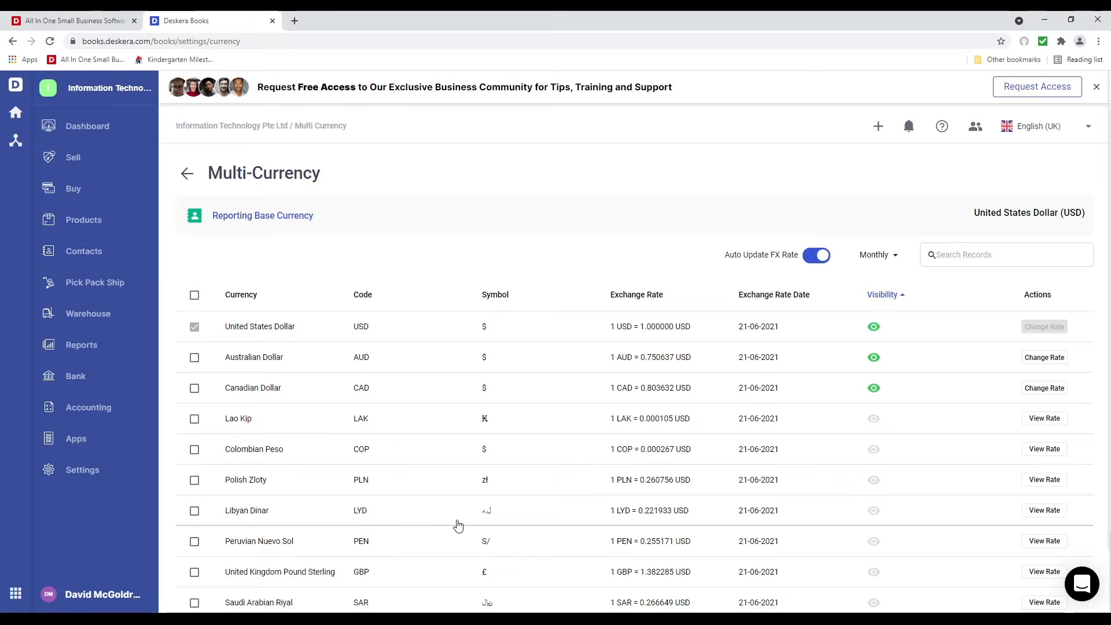
pyautogui.click(873, 573)
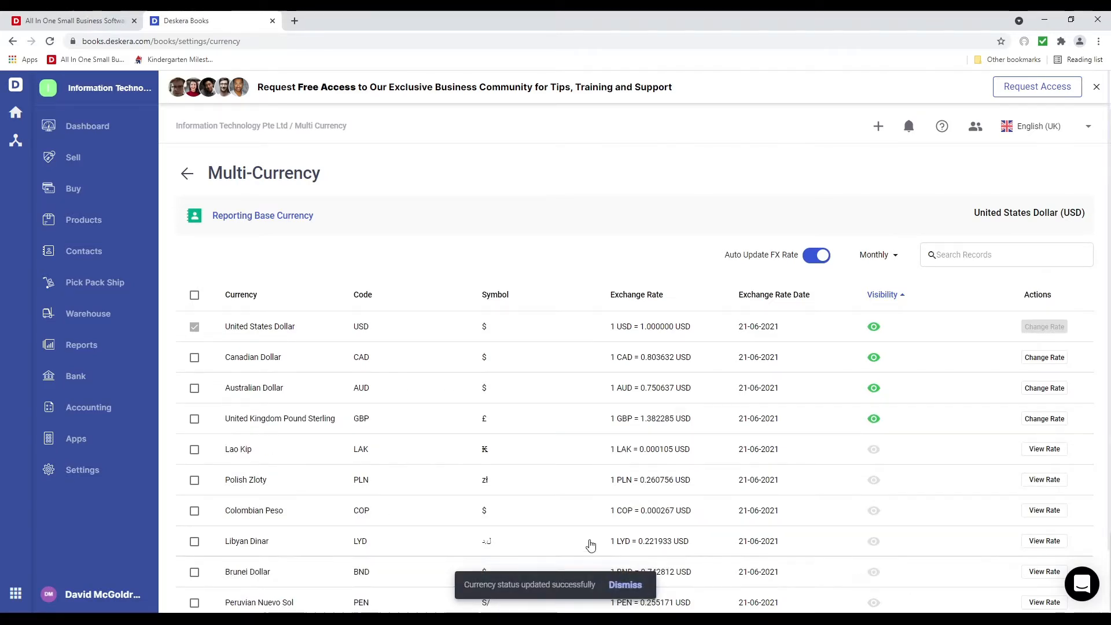
pyautogui.scroll(-1, 573, 518)
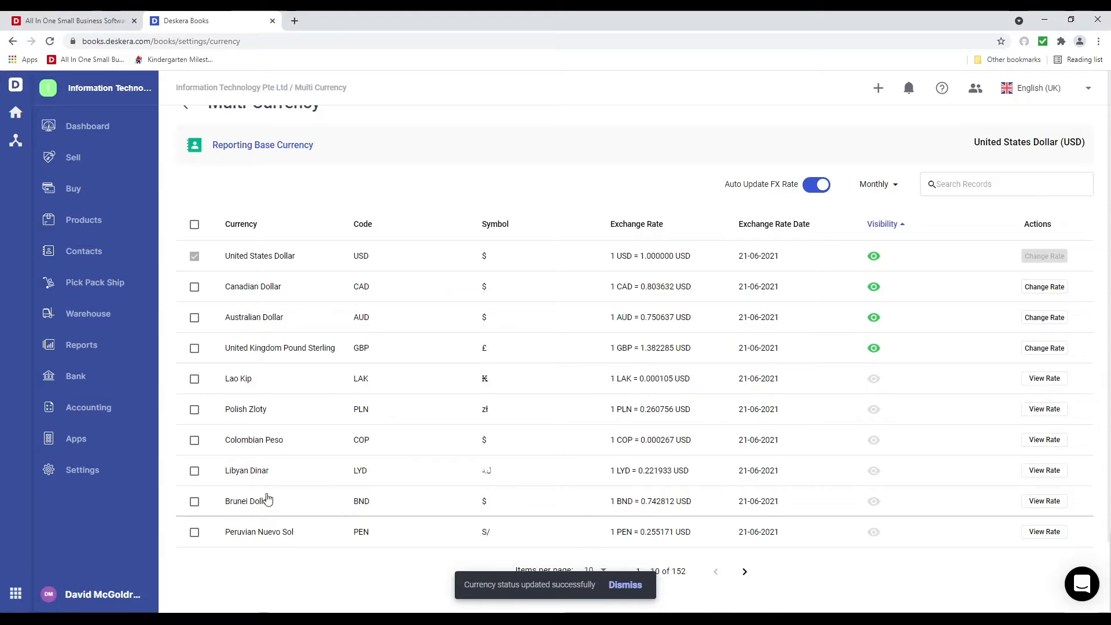
# Activate Libyan Dinar and Brunei Dollar, then hide Libyan Dinar again
pyautogui.click(195, 470)
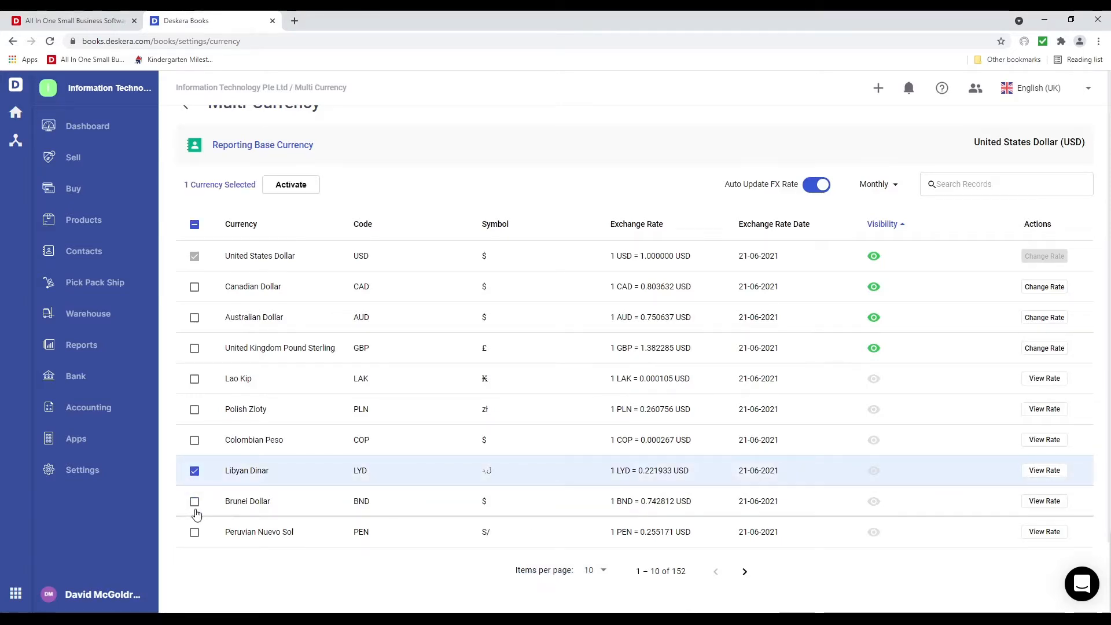
pyautogui.click(195, 501)
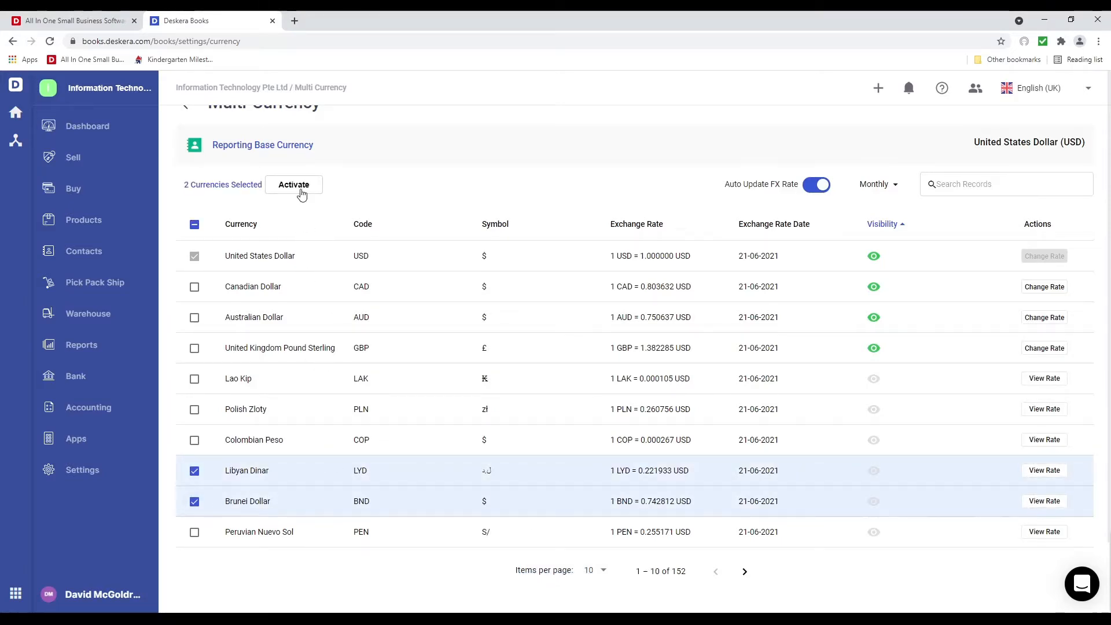
pyautogui.click(301, 193)
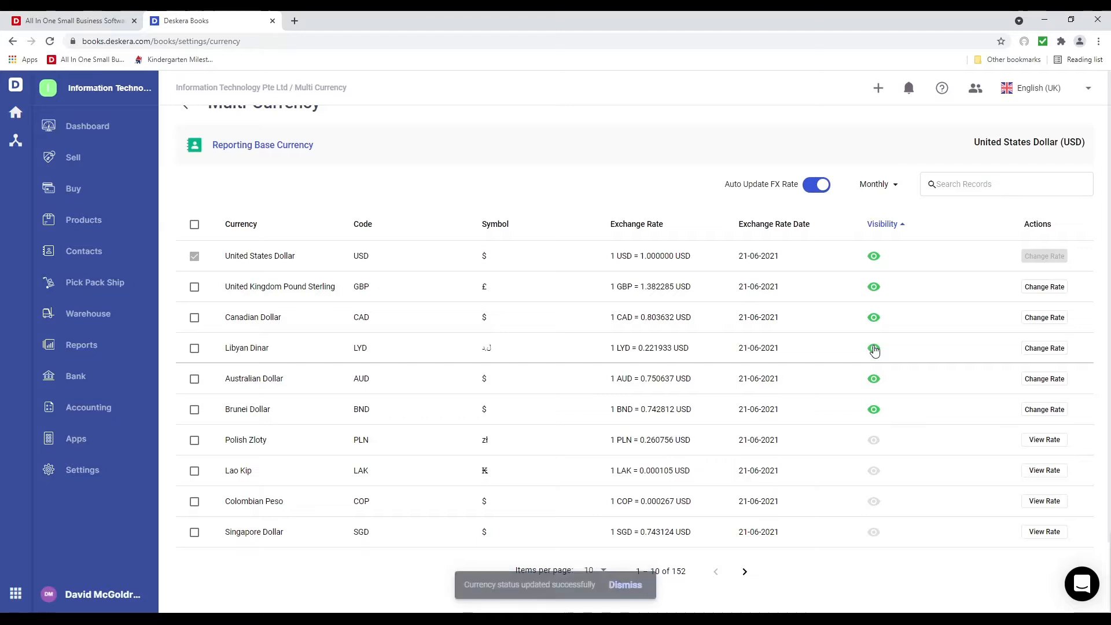
pyautogui.click(874, 348)
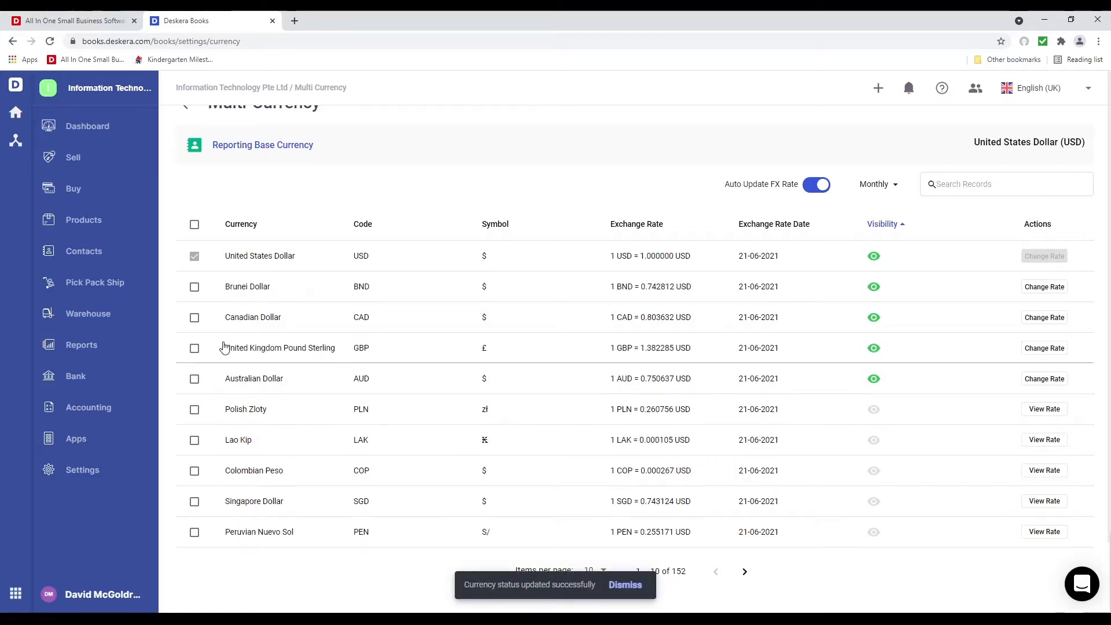
# Deactivate pound sterling and Brunei Dollar together
pyautogui.click(194, 347)
pyautogui.click(195, 409)
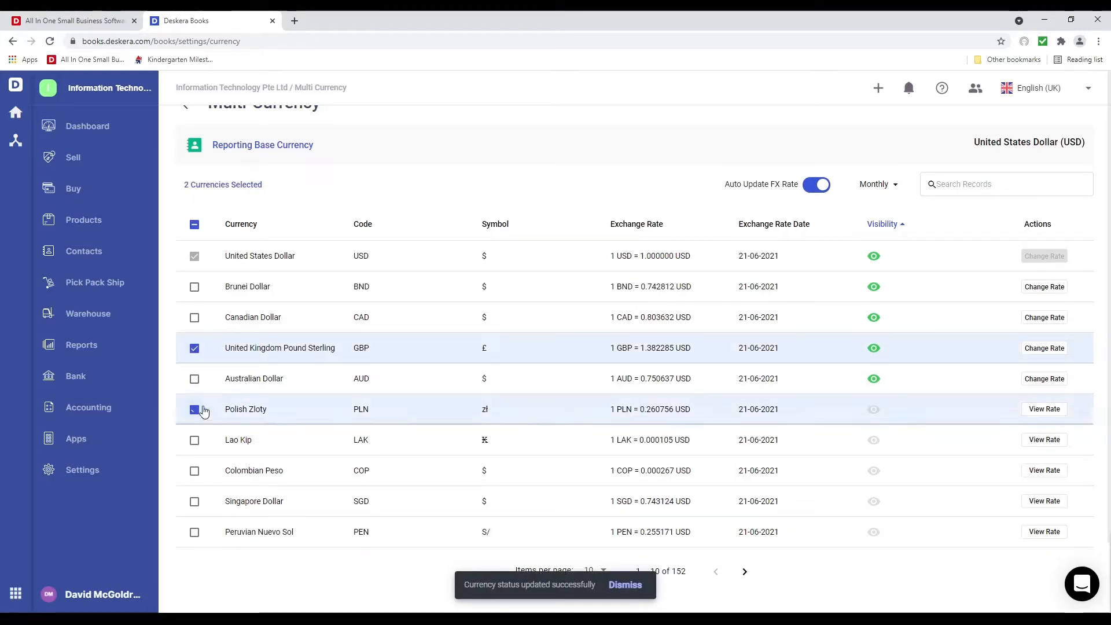
pyautogui.click(193, 410)
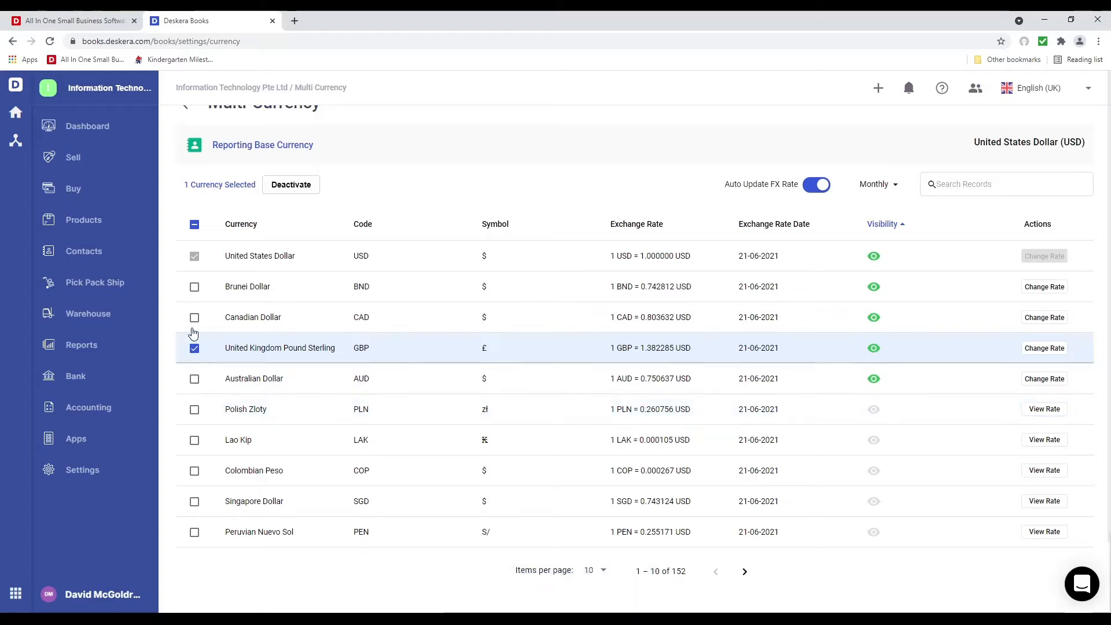
pyautogui.click(194, 287)
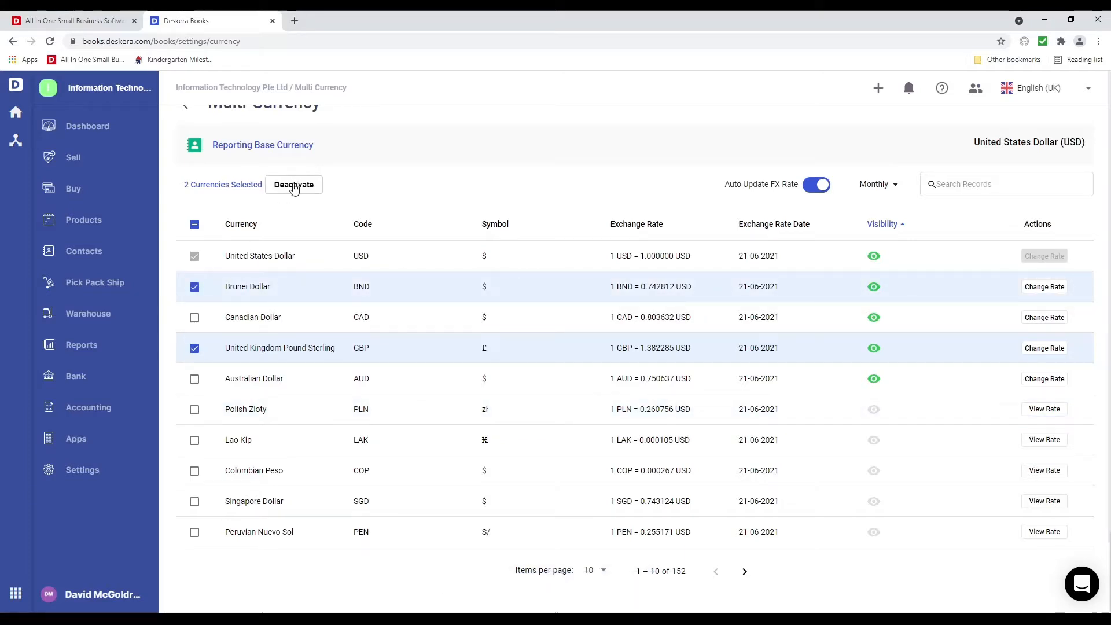
pyautogui.click(294, 185)
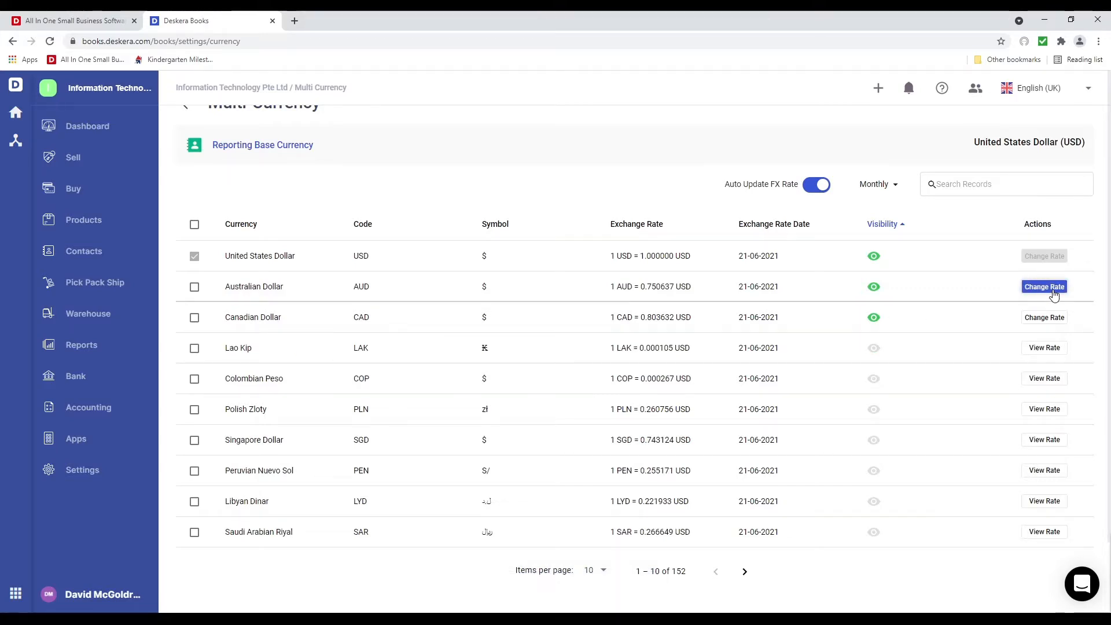
# Change the Australian Dollar rate to 1 AUD = 0.751231 USD and save it
pyautogui.click(1053, 288)
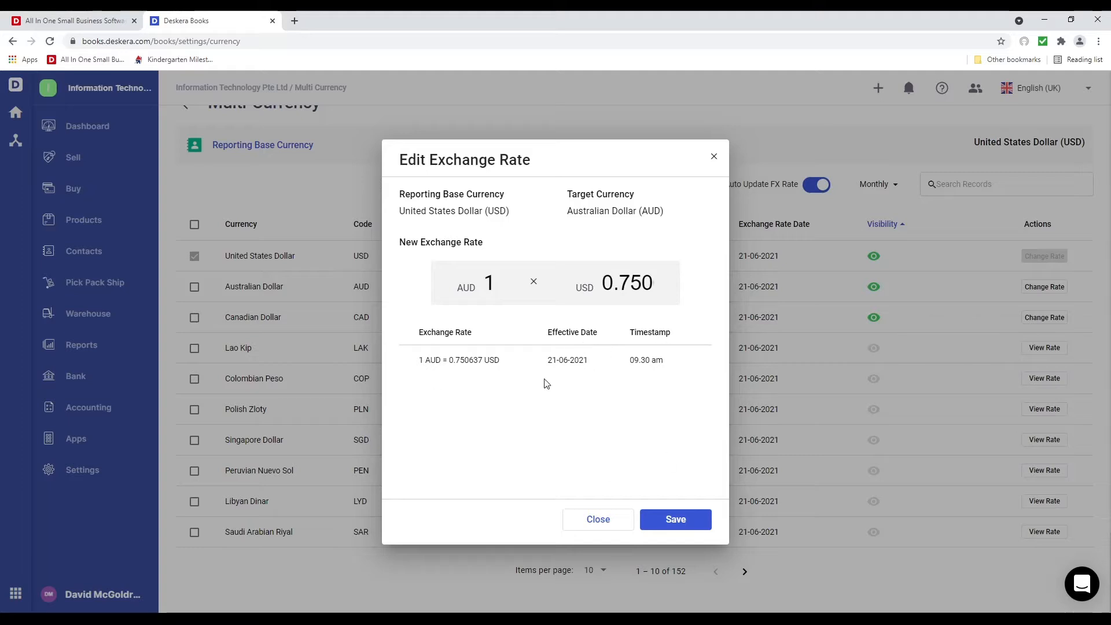
pyautogui.moveTo(642, 283); pyautogui.dragTo(723, 279)
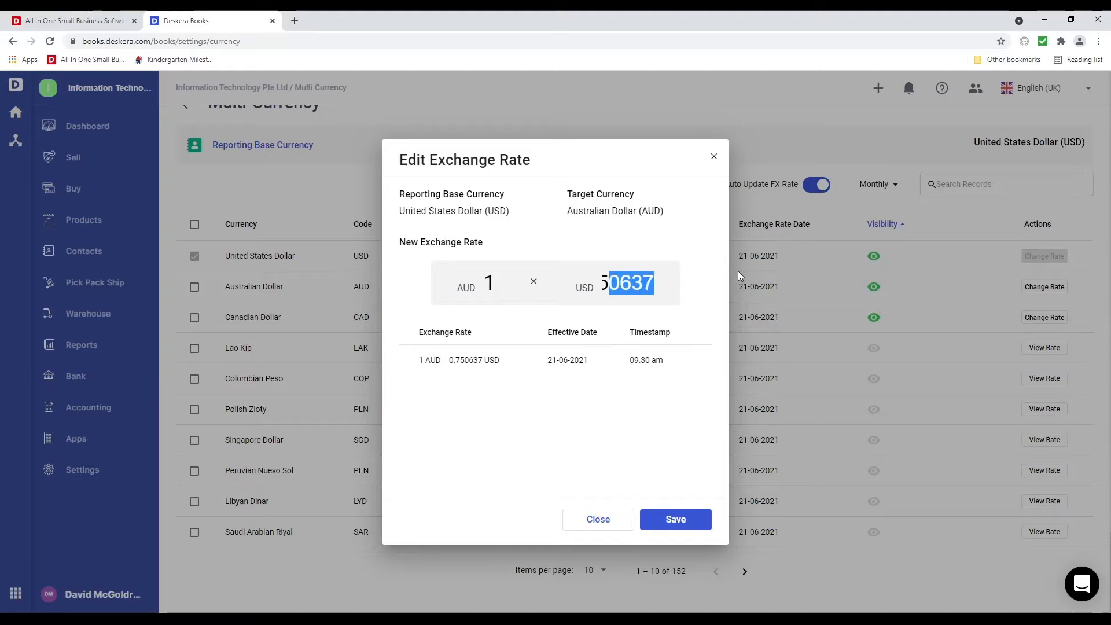
pyautogui.write('12313')
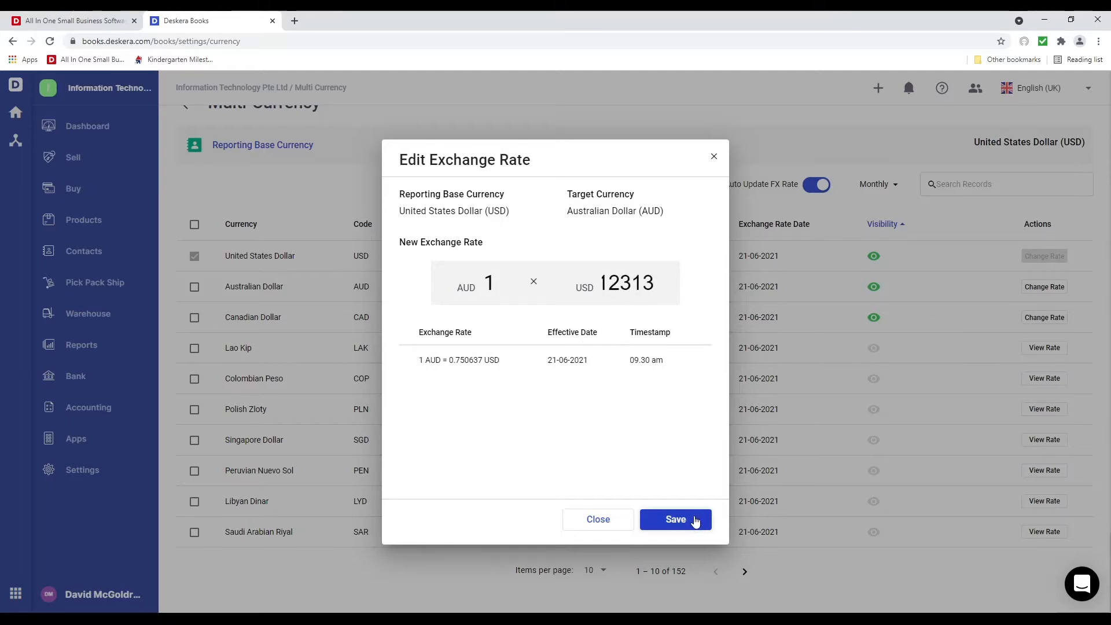
pyautogui.click(694, 520)
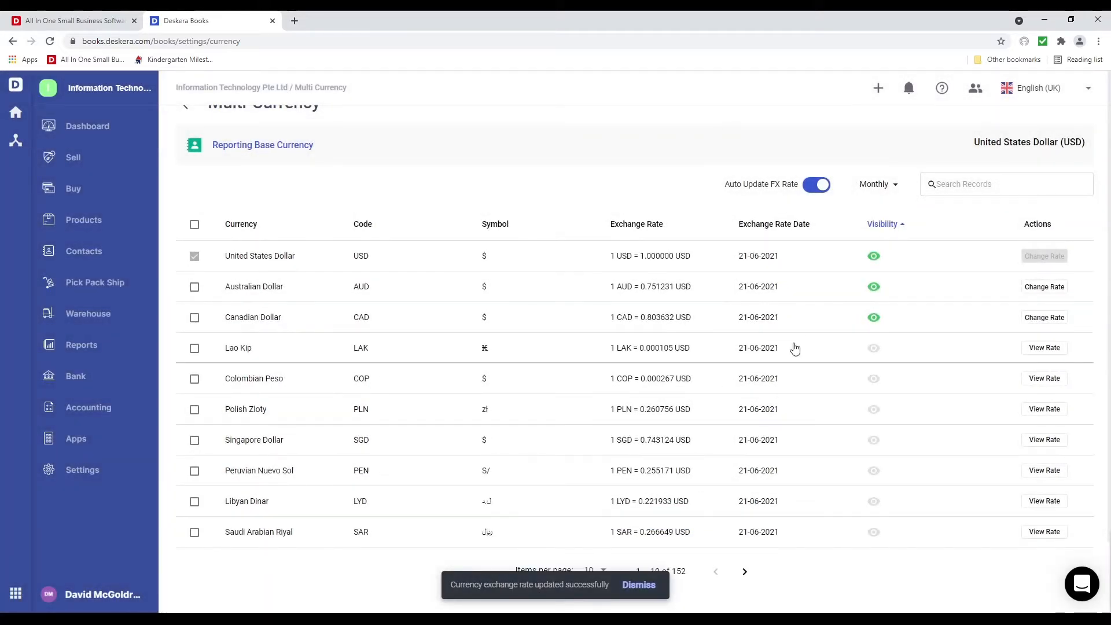
# Check the Peruvian Nuevo Sol rate history, then return to the Settings overview
pyautogui.click(1042, 470)
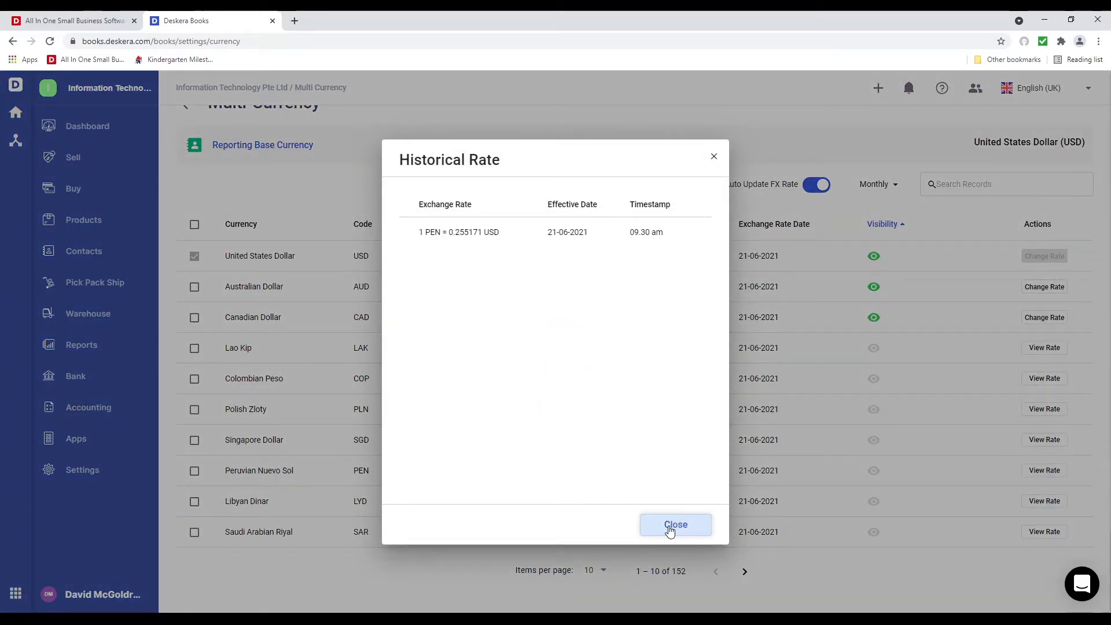
pyautogui.click(669, 529)
pyautogui.click(118, 474)
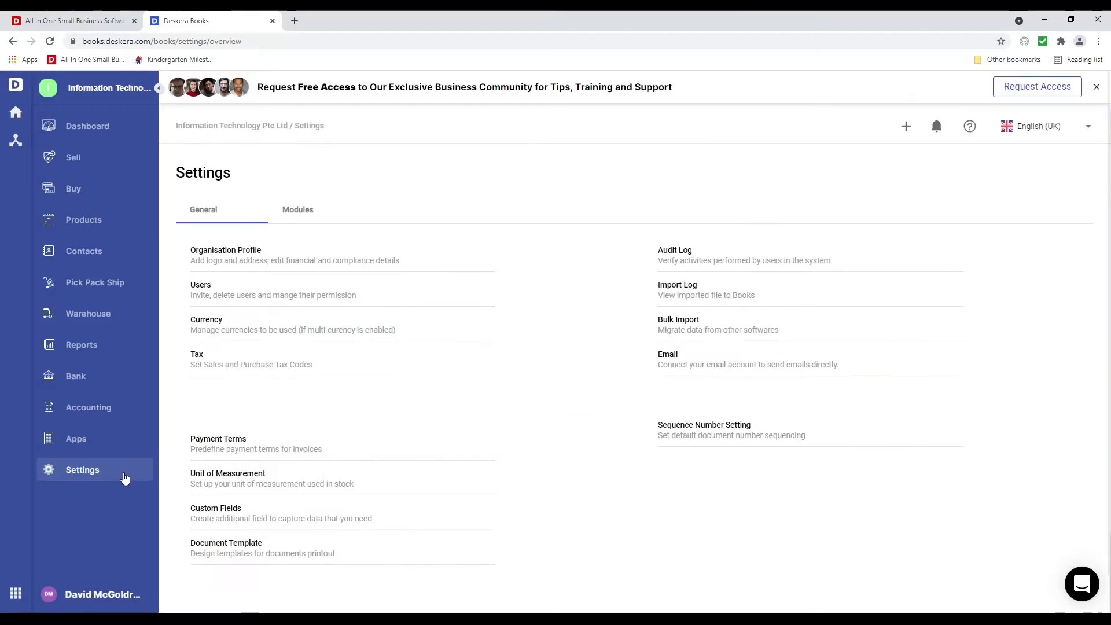
# Under Payment Terms, add and save a term named NET 60 with 60 term days
pyautogui.click(230, 439)
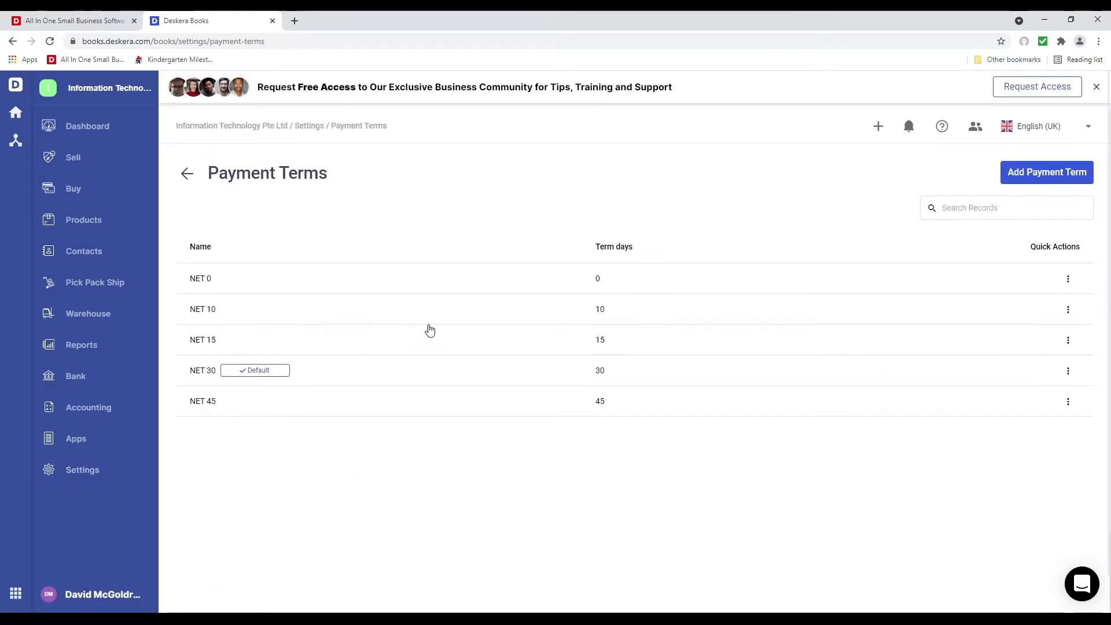
pyautogui.click(1036, 172)
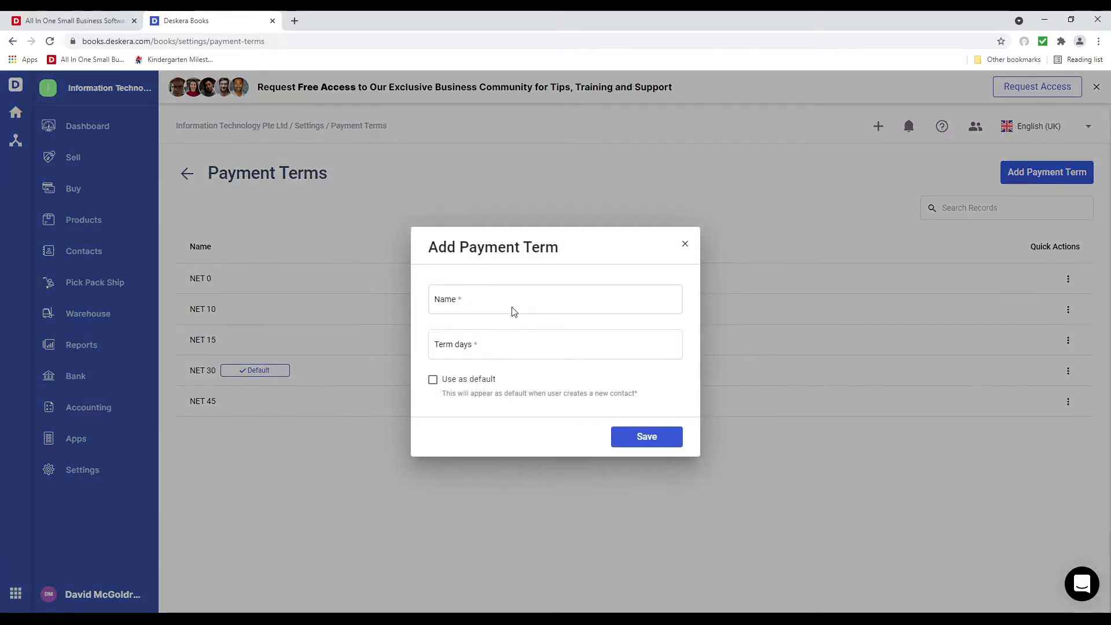
pyautogui.click(509, 307)
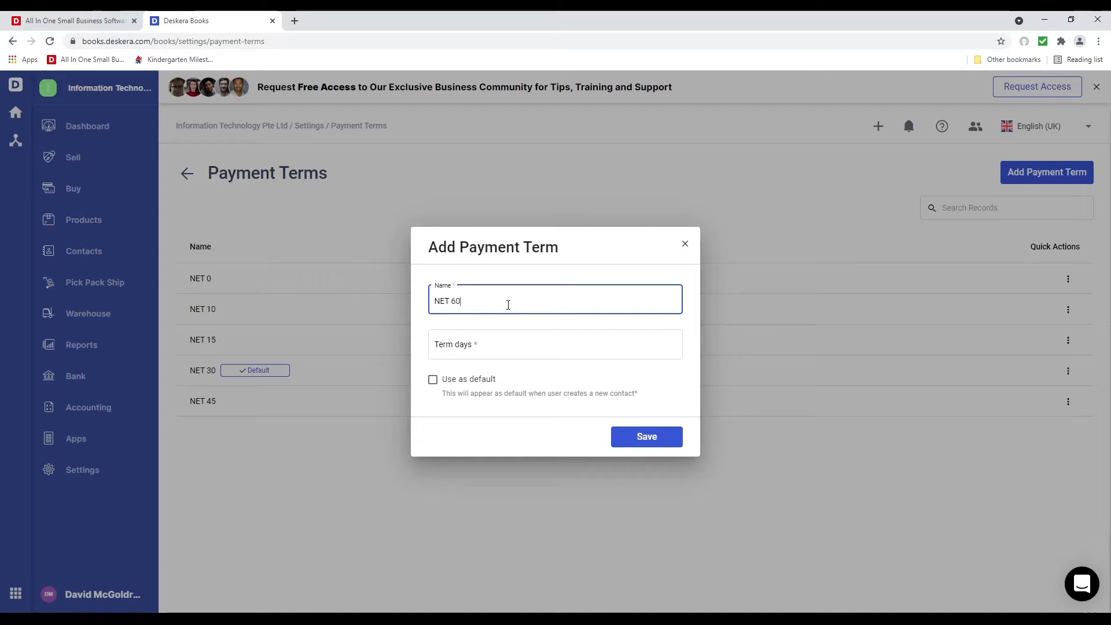
pyautogui.click(500, 346)
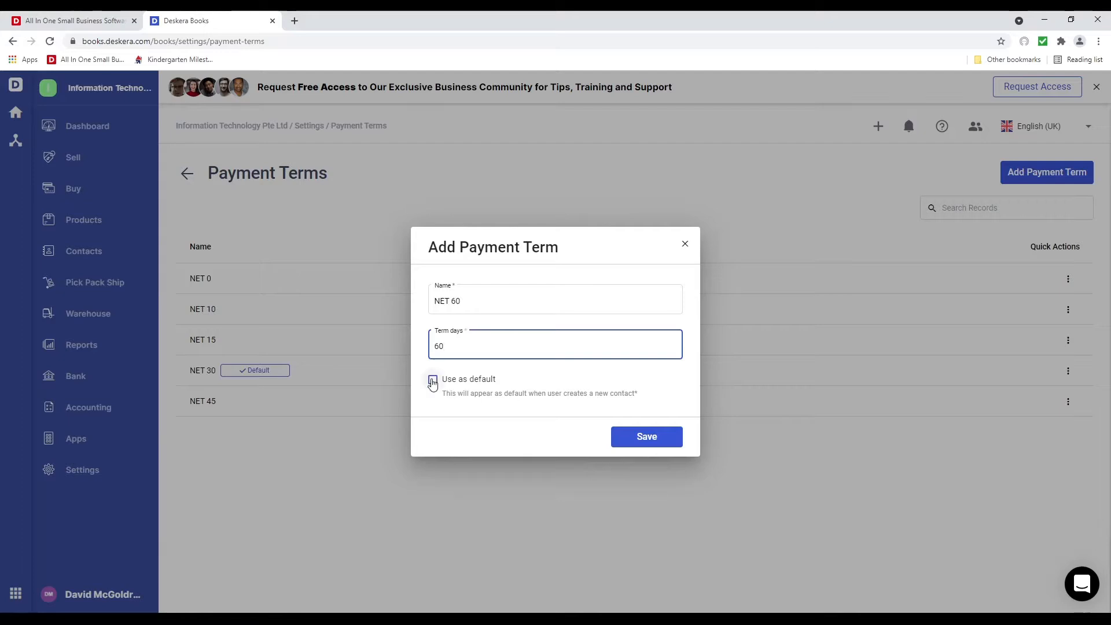
pyautogui.click(676, 436)
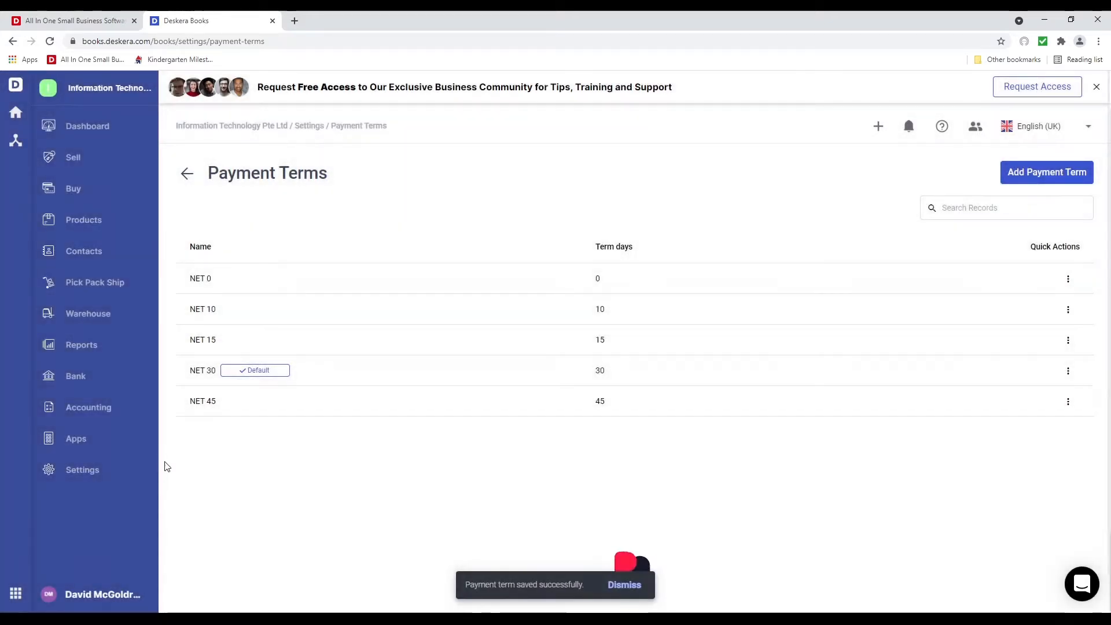
pyautogui.click(115, 468)
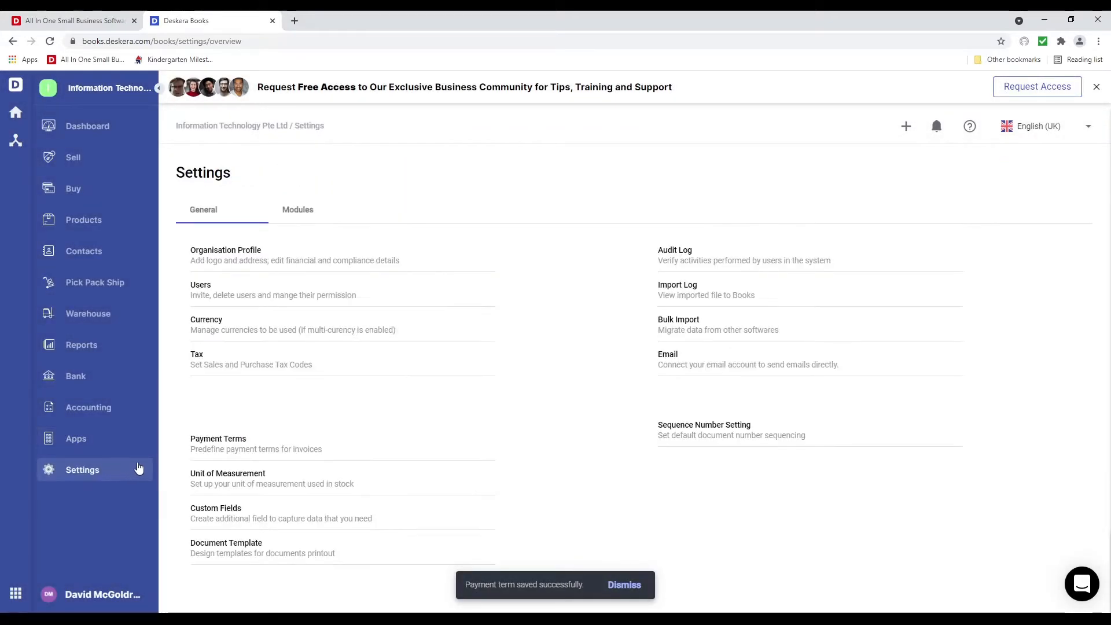
# Add a unit of measurement named MT with description MT, then return to Settings
pyautogui.click(221, 475)
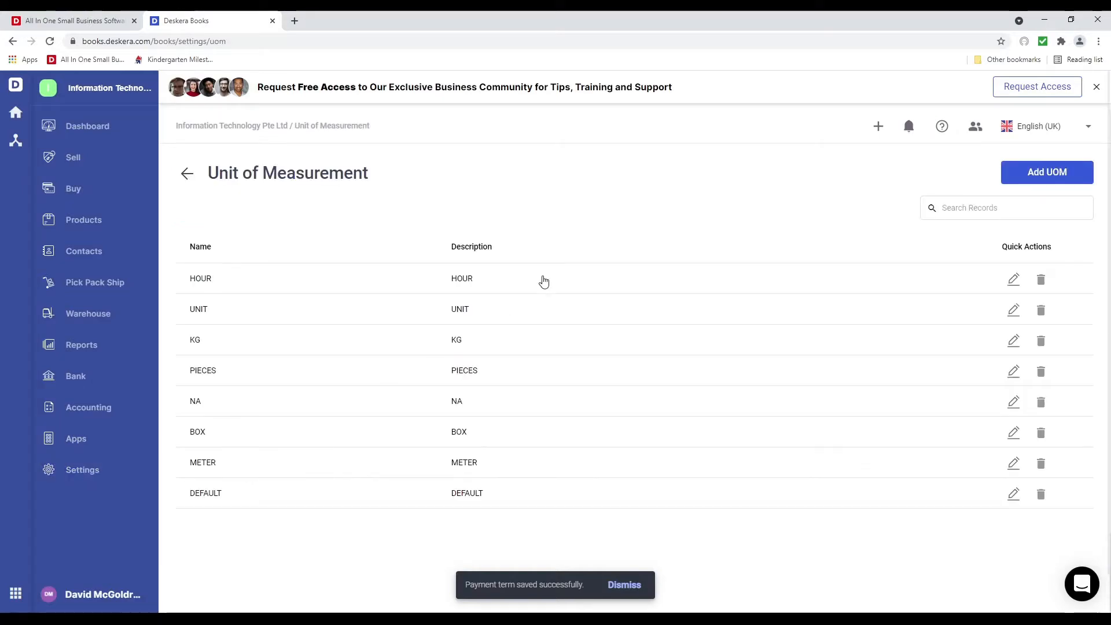
pyautogui.click(1040, 174)
pyautogui.click(460, 287)
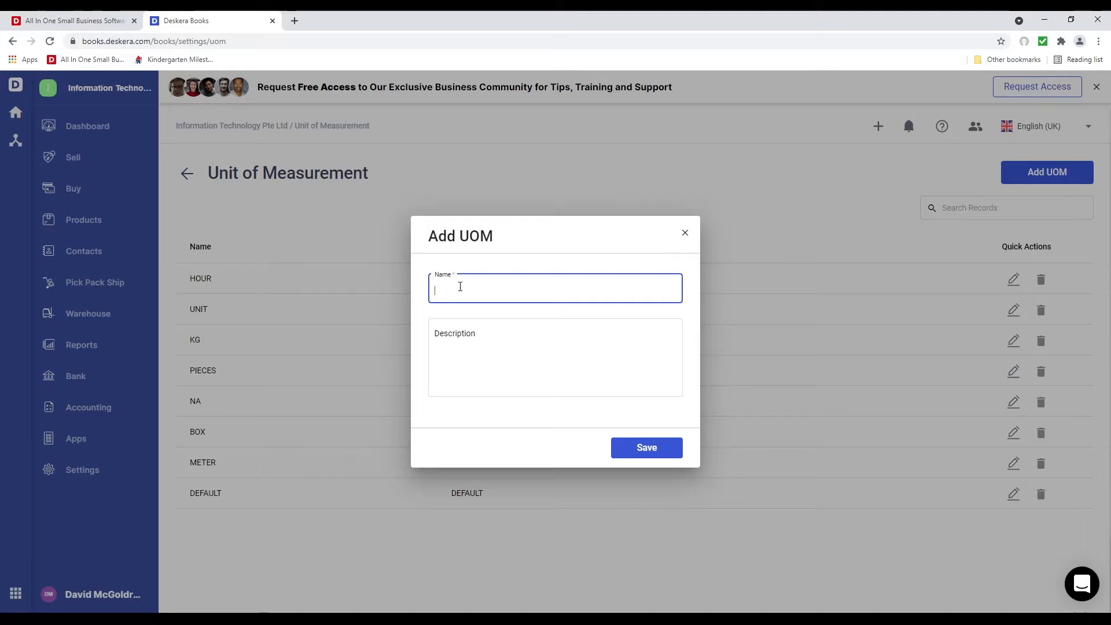
pyautogui.write('MT')
pyautogui.press('Tab')
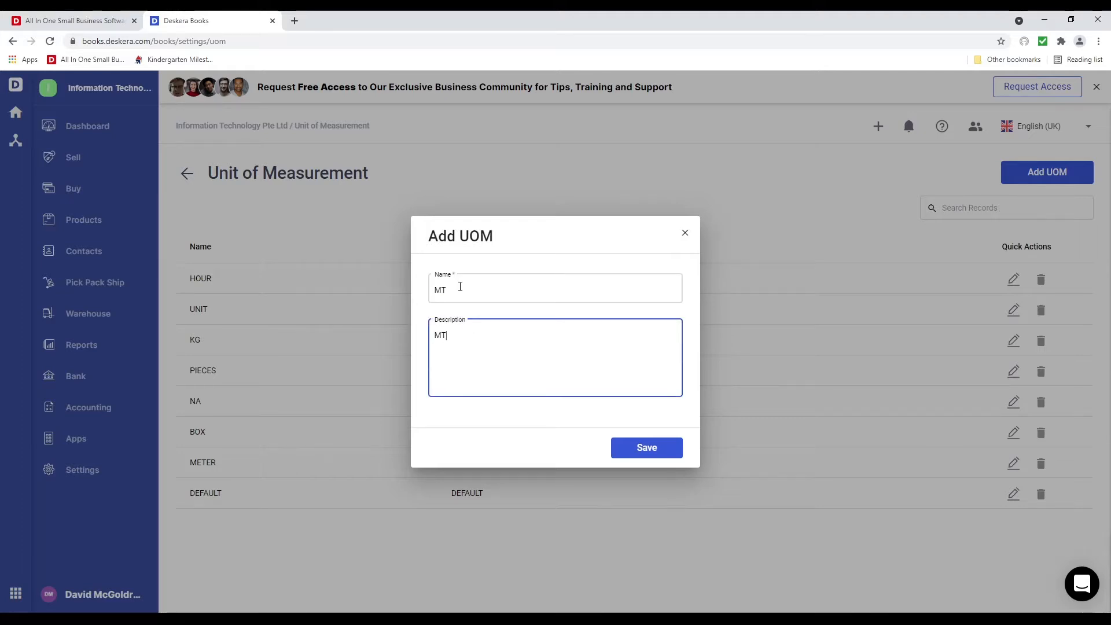
pyautogui.click(667, 454)
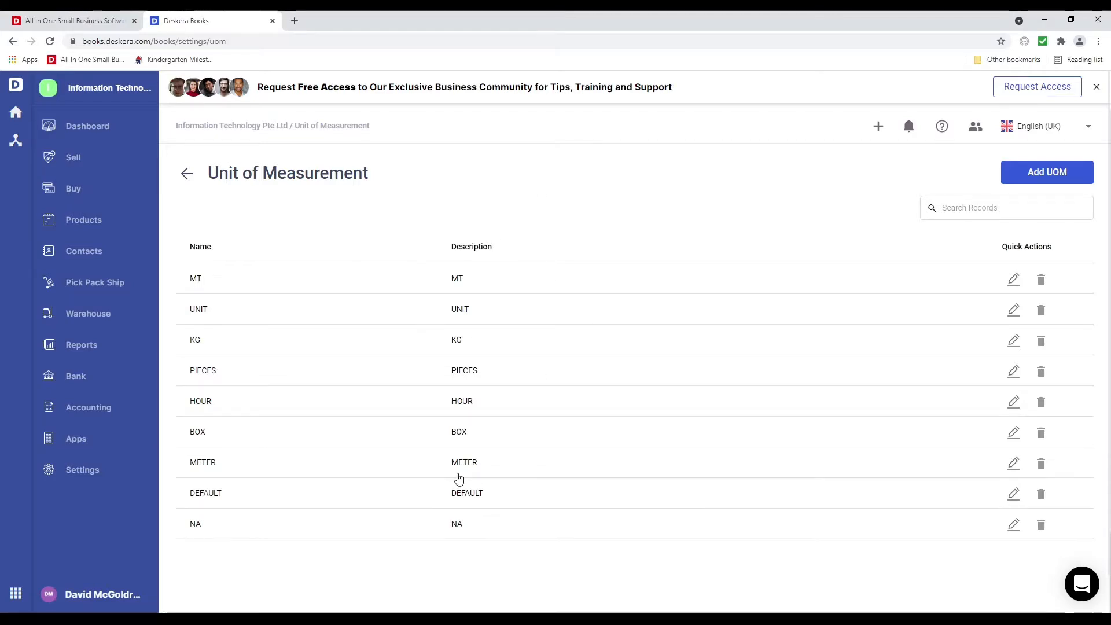
pyautogui.click(68, 471)
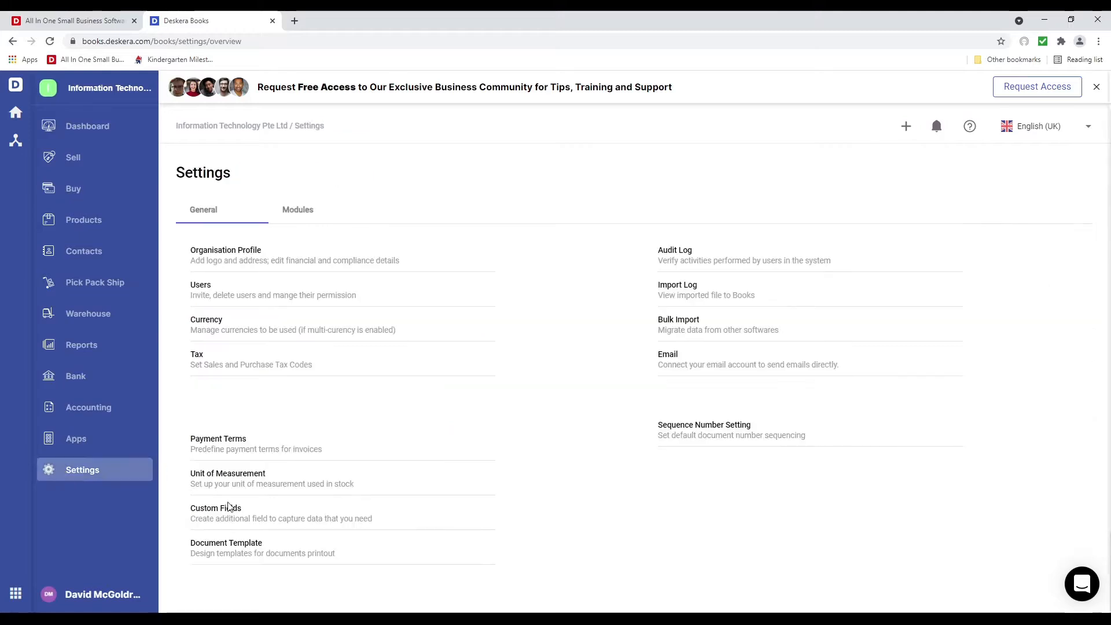
# Start a new custom field named Projects as a multiple-selection dropdown
pyautogui.click(225, 516)
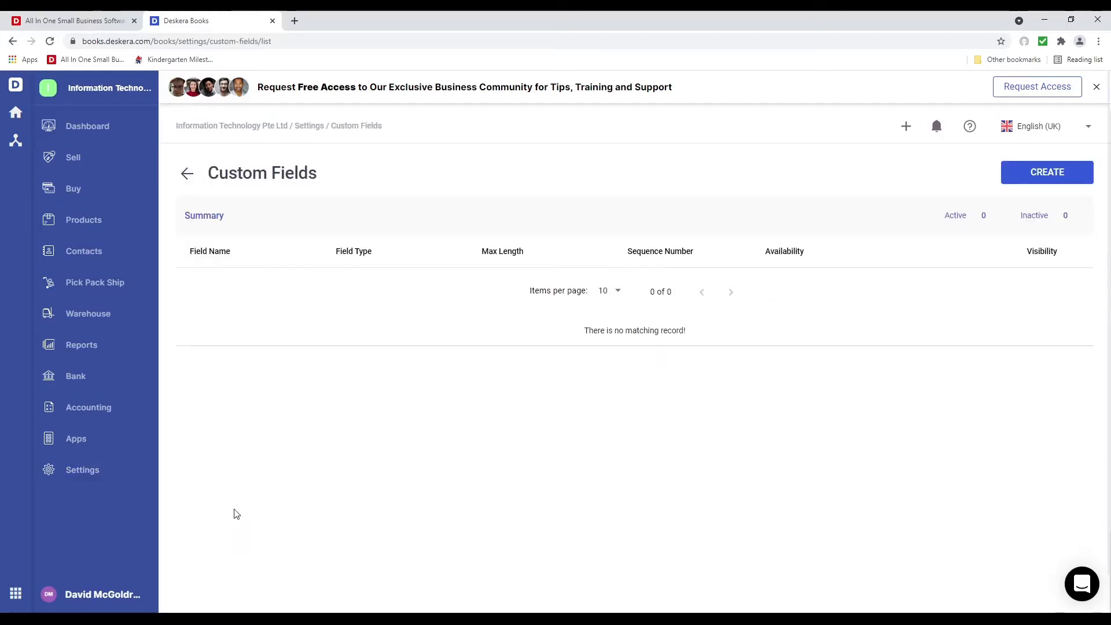
pyautogui.click(1041, 181)
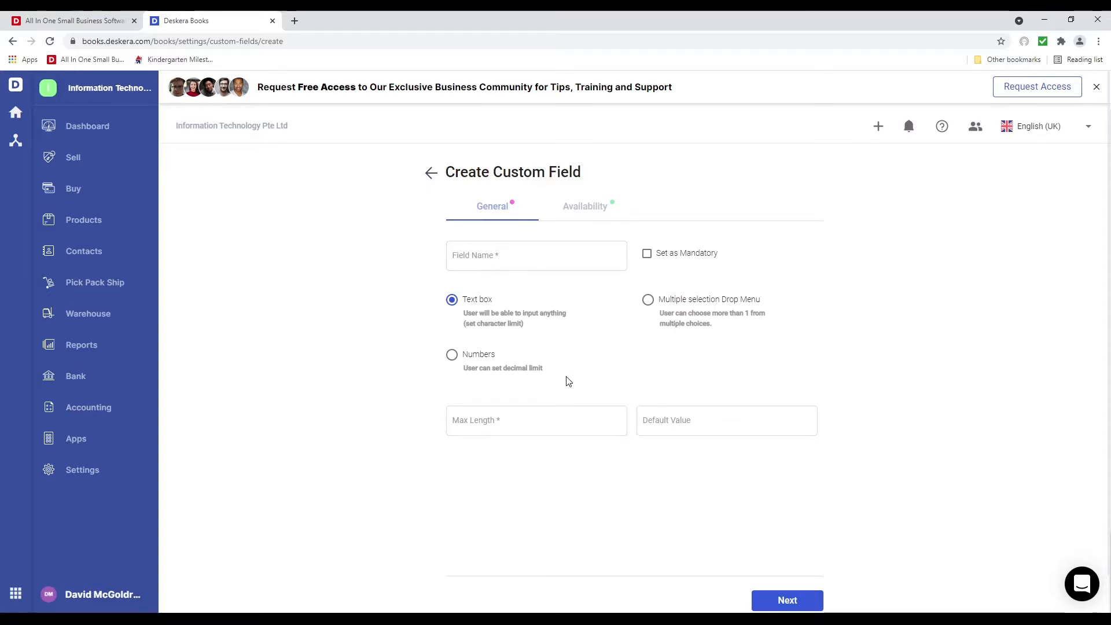
pyautogui.click(501, 257)
pyautogui.write('Projects')
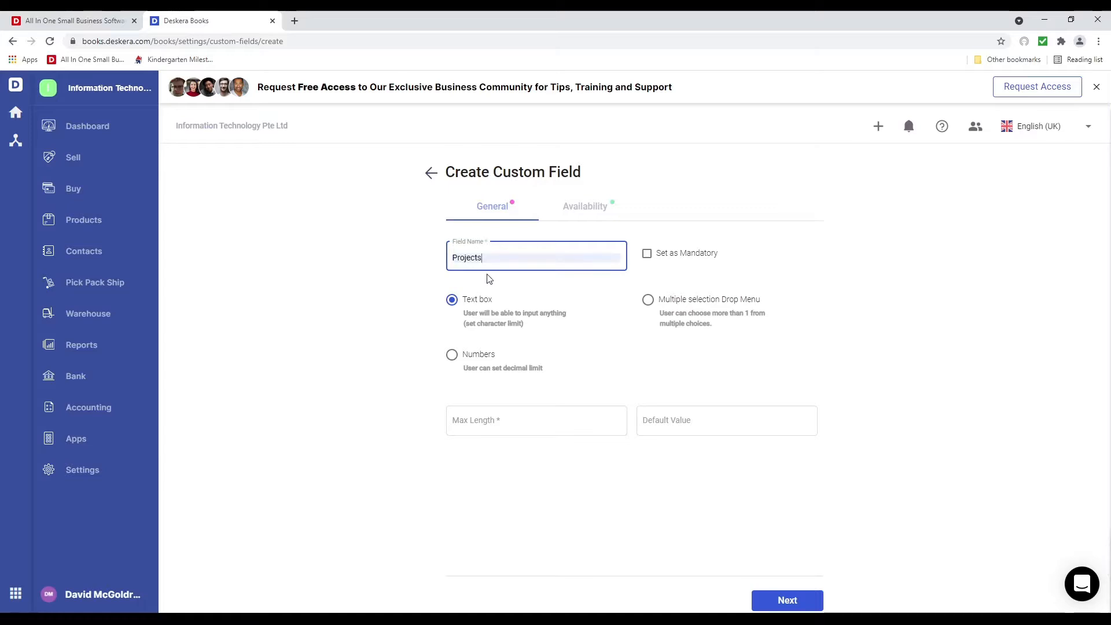
pyautogui.click(666, 310)
# Add dropdown options 010232 CRM Implementation and 010233 HRMS Implementation, fixing the spelling
pyautogui.click(489, 419)
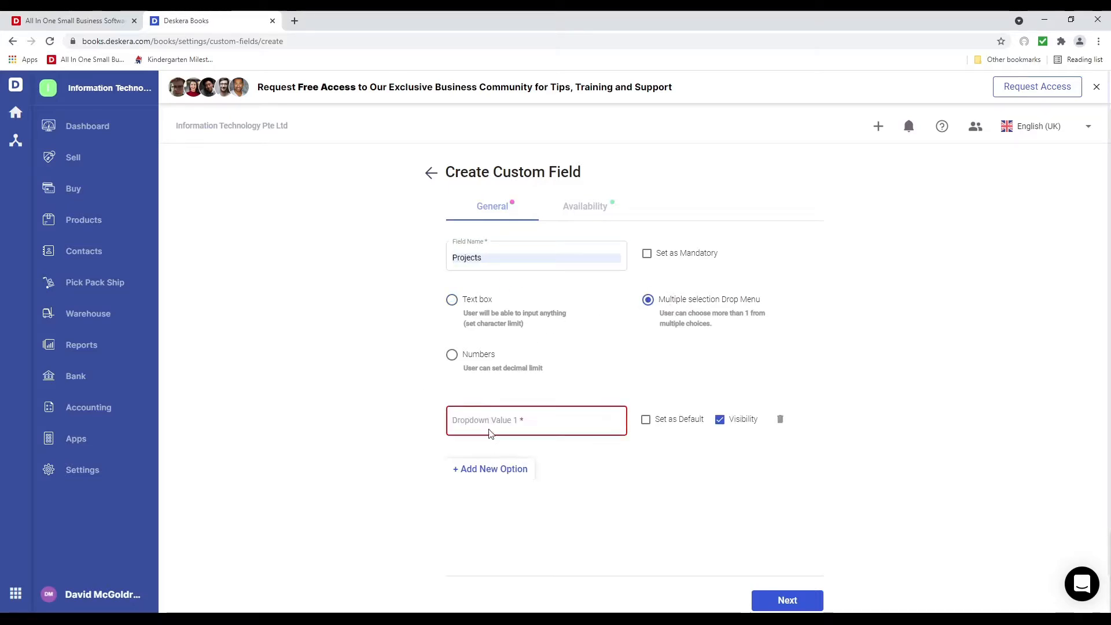
pyautogui.write('0')
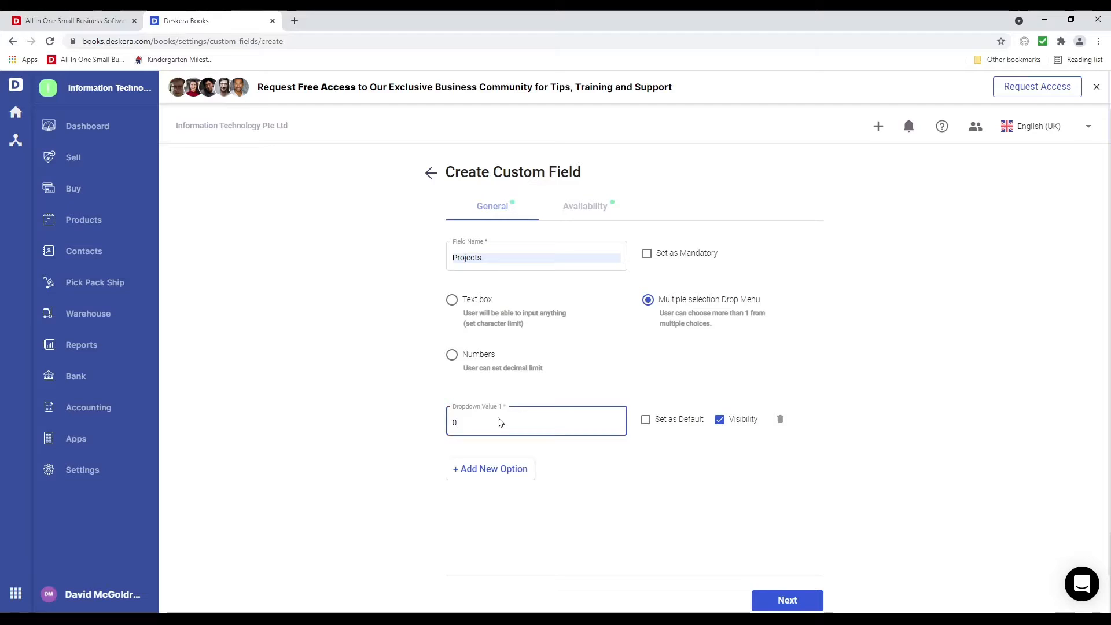
pyautogui.write('10232-Mike CRM ')
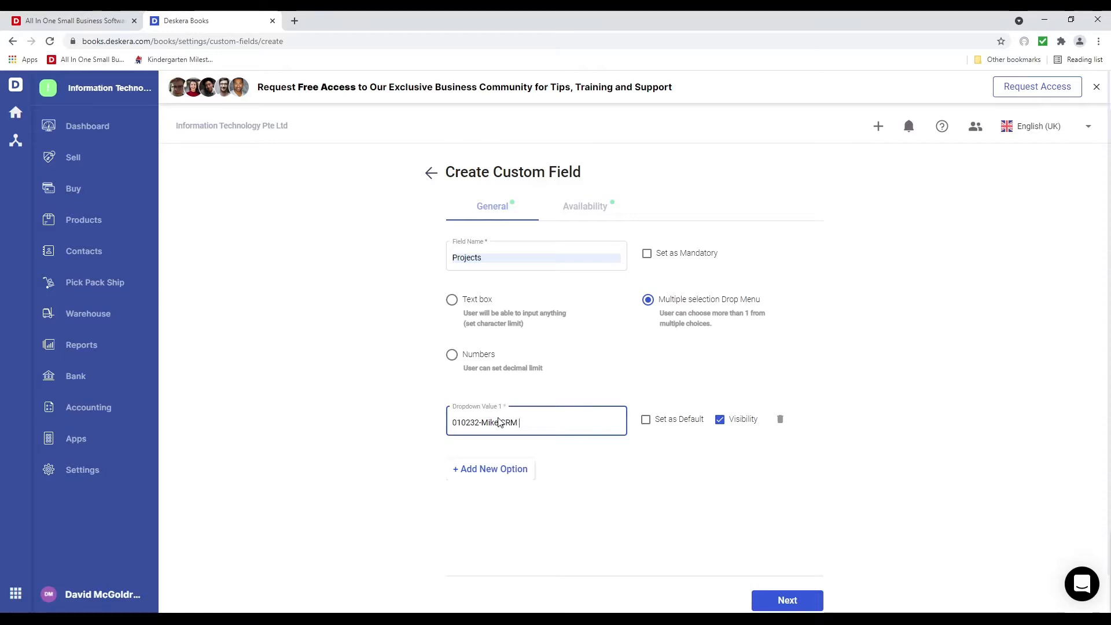
pyautogui.write('Implemetation')
pyautogui.rightClick(542, 422)
pyautogui.click(570, 433)
pyautogui.click(507, 469)
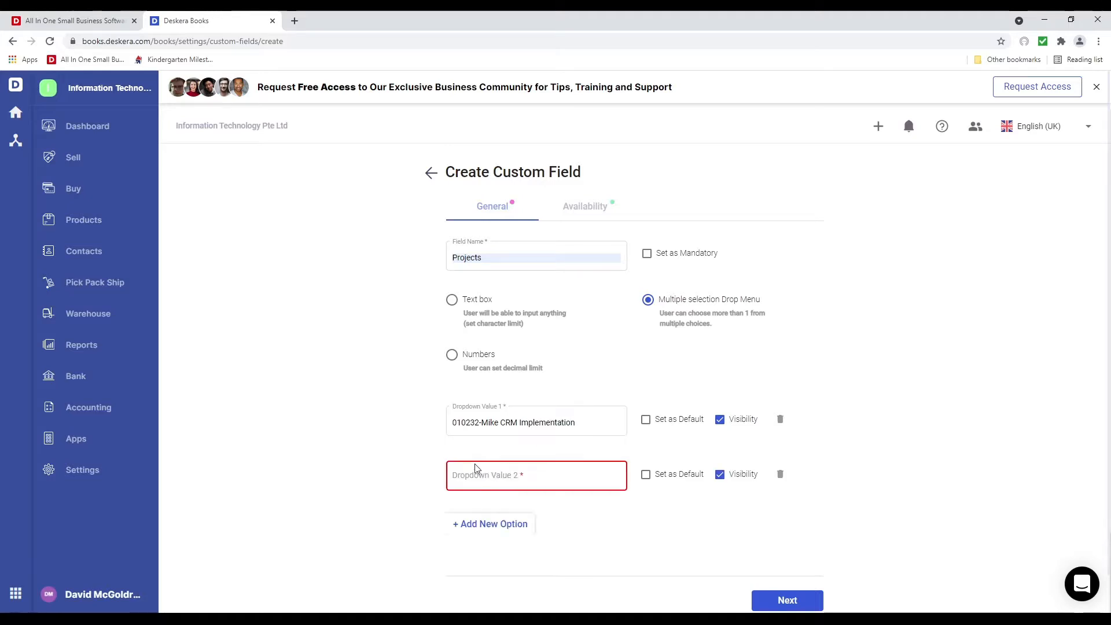
pyautogui.click(476, 487)
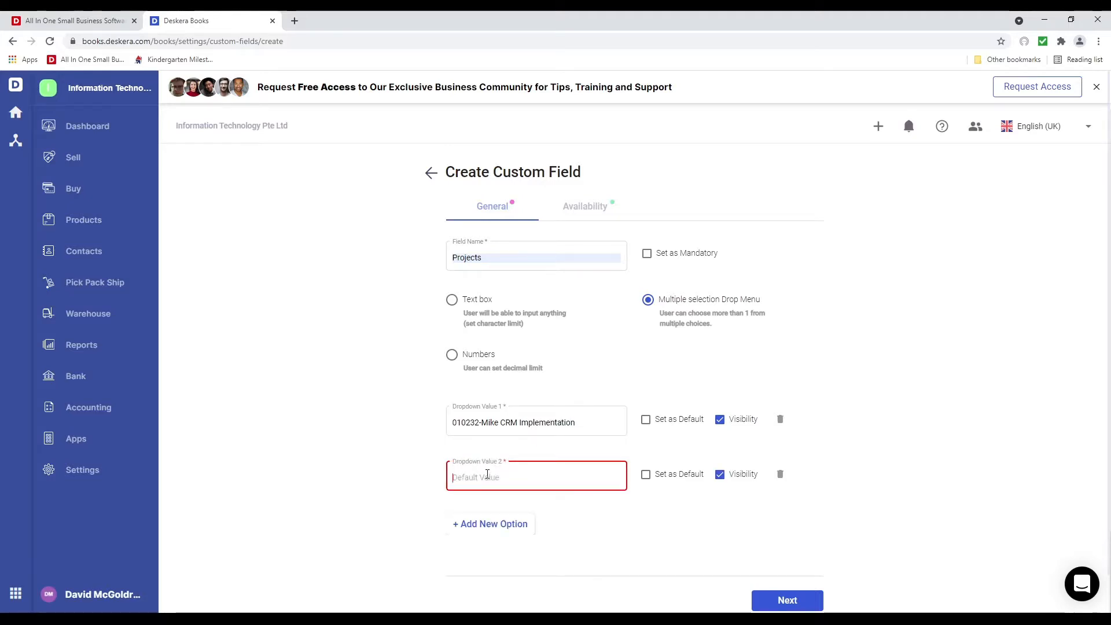
pyautogui.write('0102')
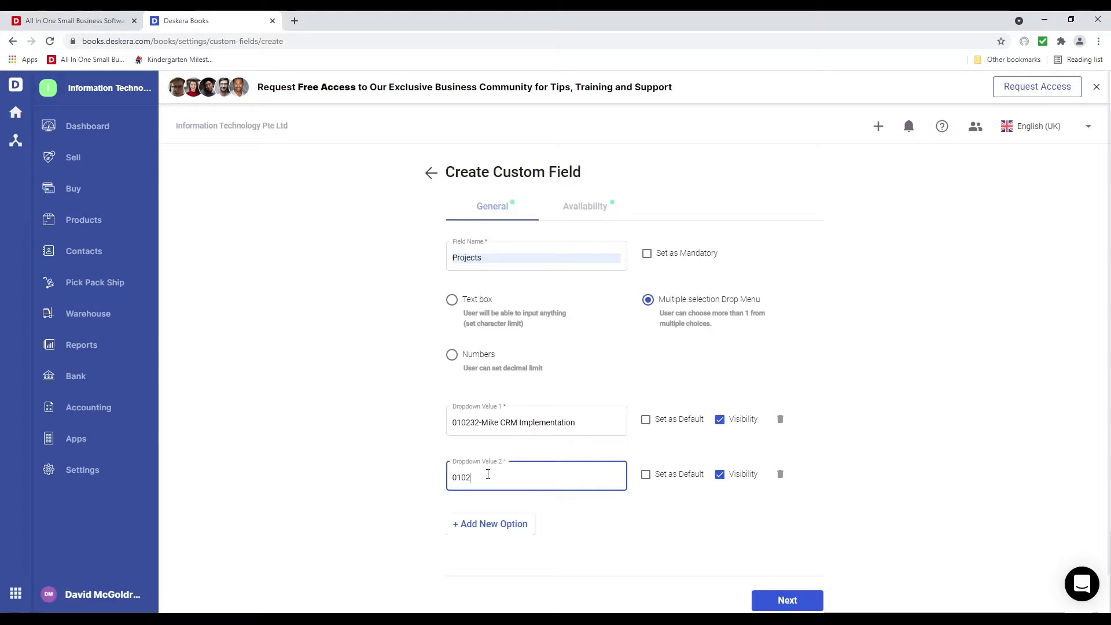
pyautogui.write('33-Johns')
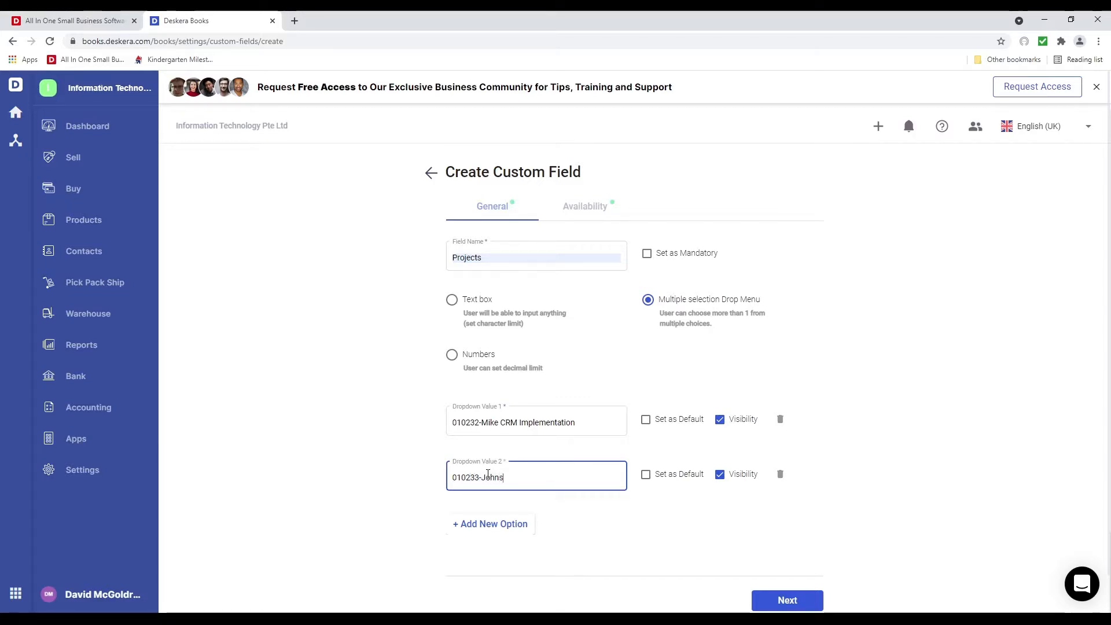
pyautogui.write(' HRMS Imp')
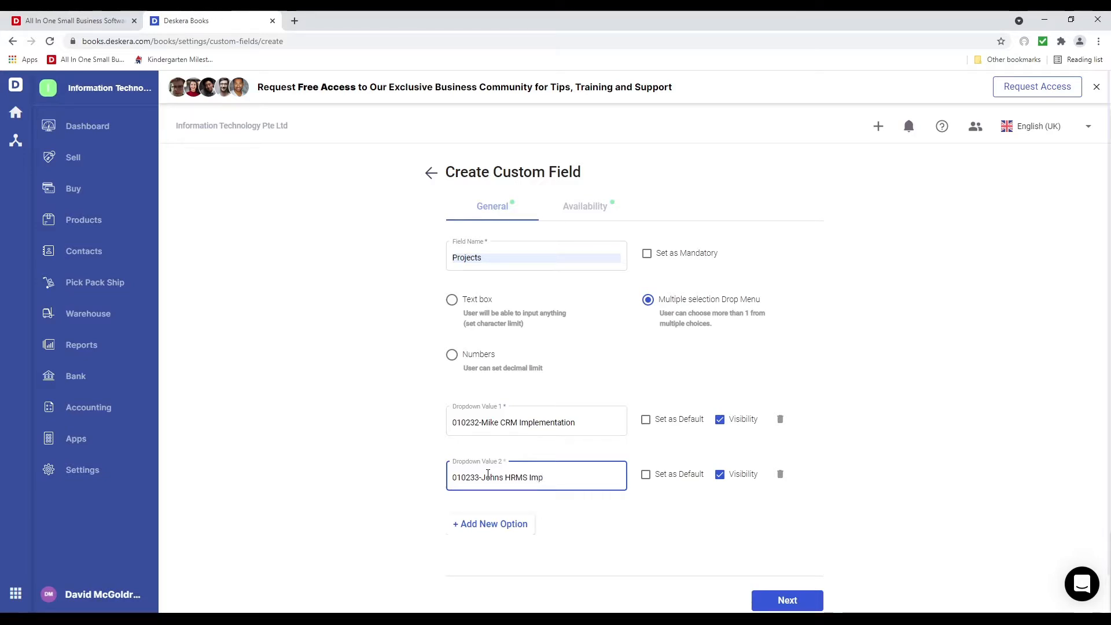
pyautogui.write('lementation')
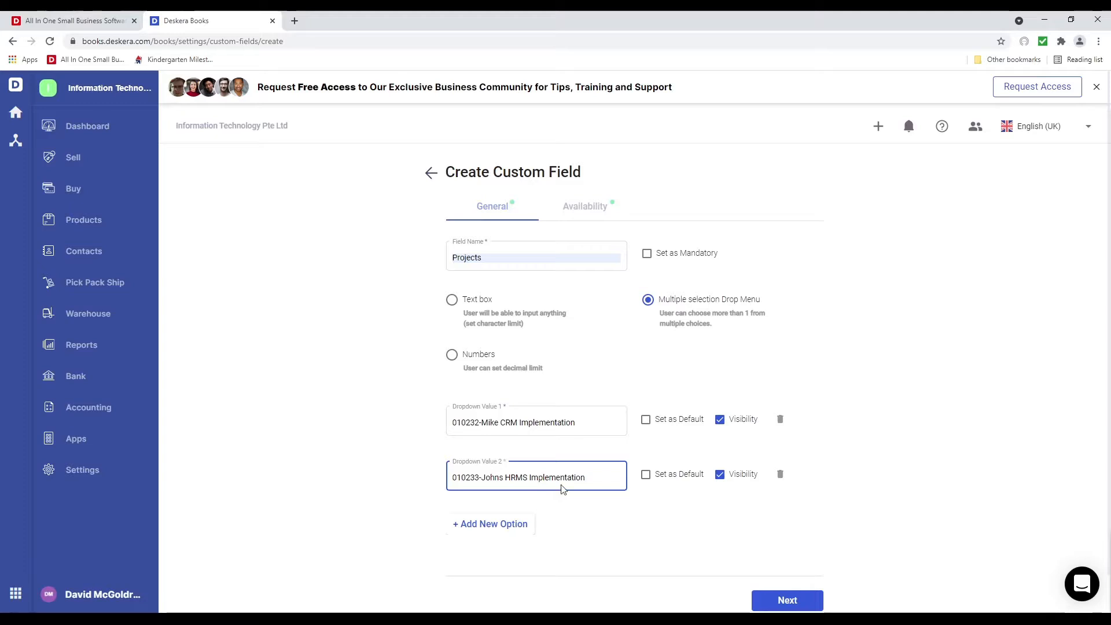
pyautogui.click(605, 533)
# Enable Projects on invoices, bills, quotations, purchase orders, notes, deposits, expenses and journals, and create it
pyautogui.click(588, 207)
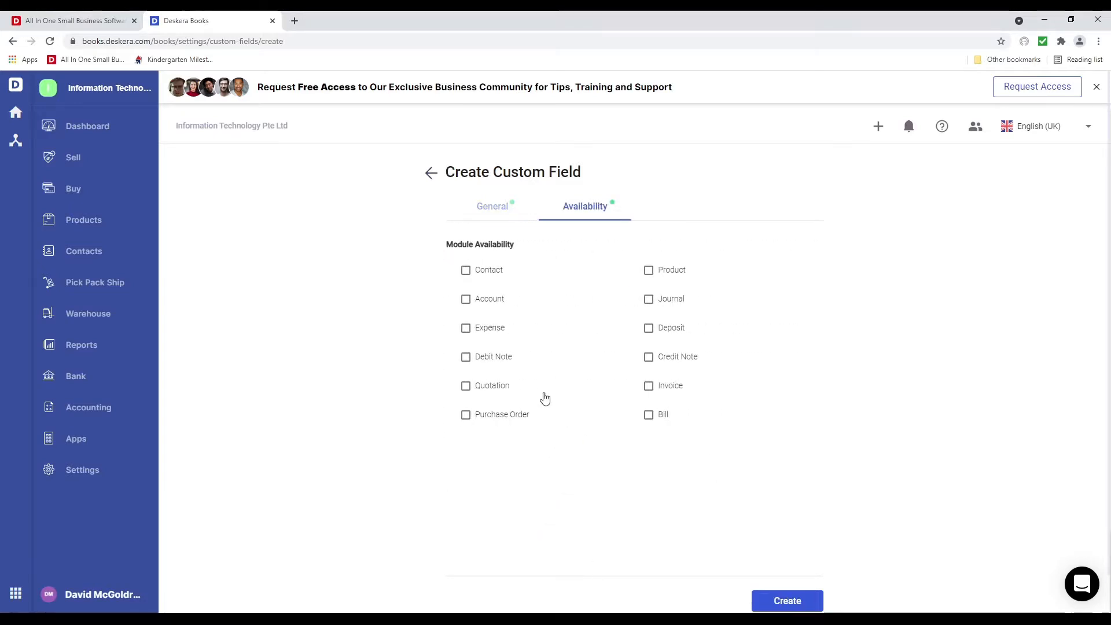
pyautogui.click(649, 389)
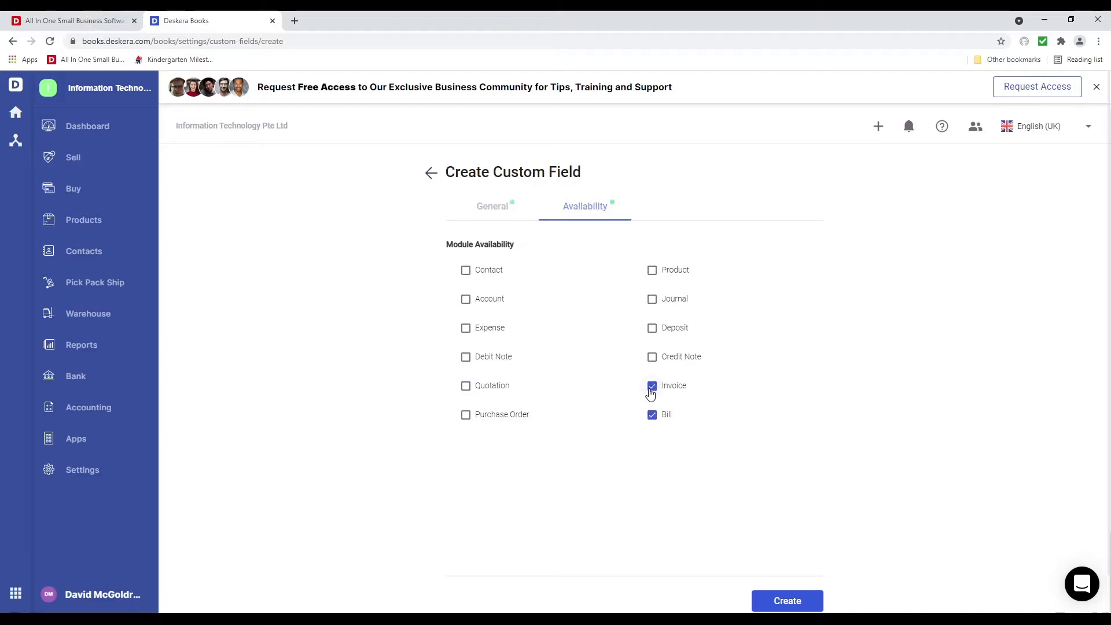
pyautogui.click(466, 412)
pyautogui.click(466, 386)
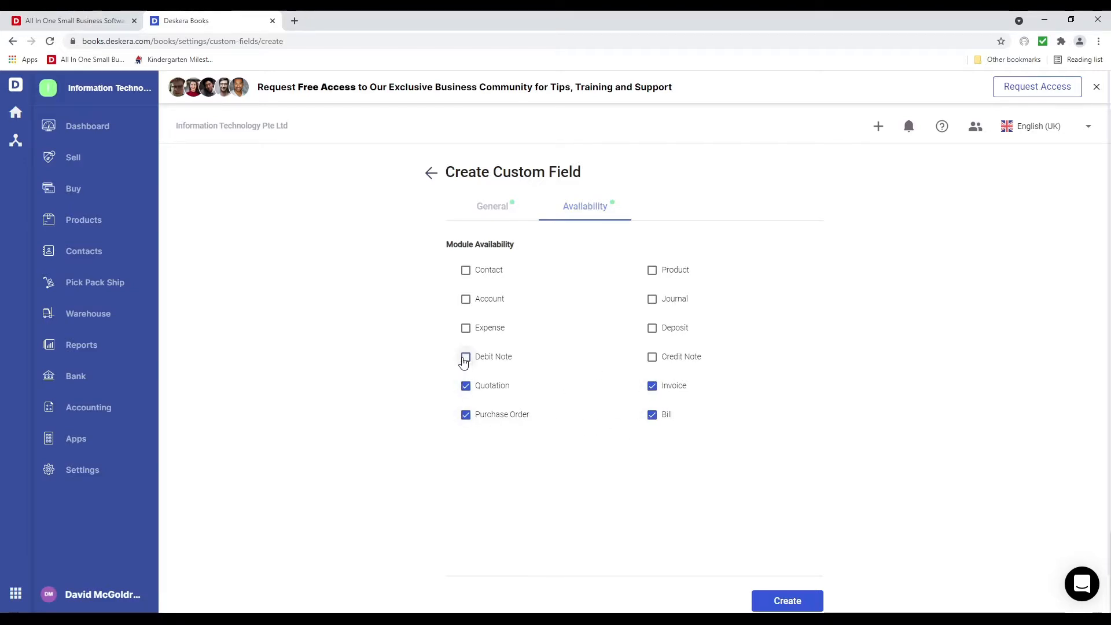
pyautogui.click(466, 360)
pyautogui.click(652, 358)
pyautogui.click(652, 328)
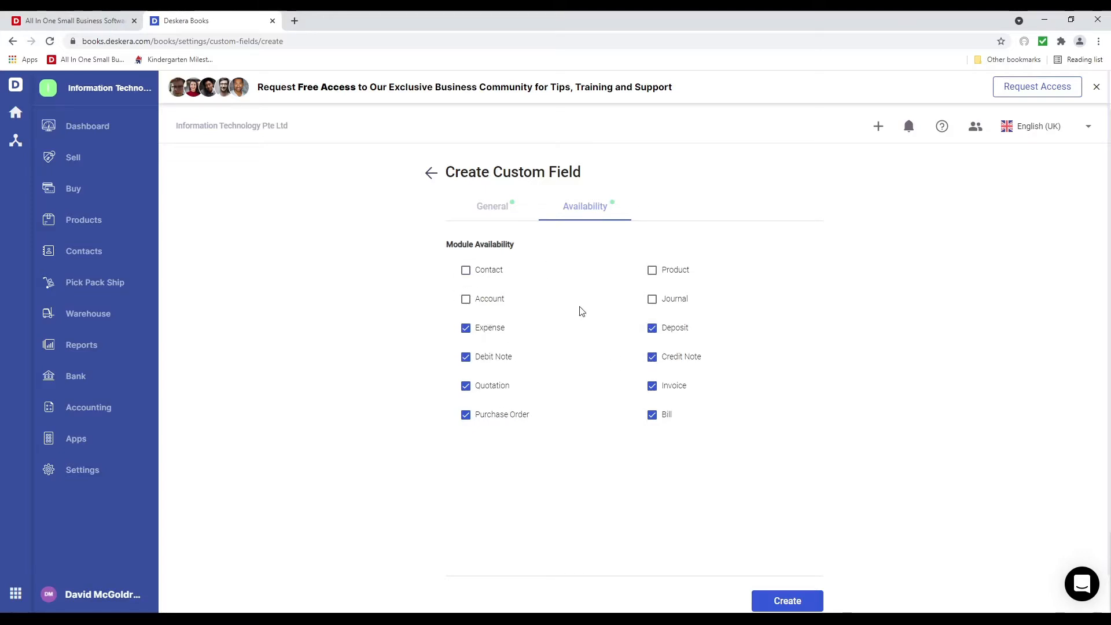
pyautogui.click(652, 300)
pyautogui.click(808, 604)
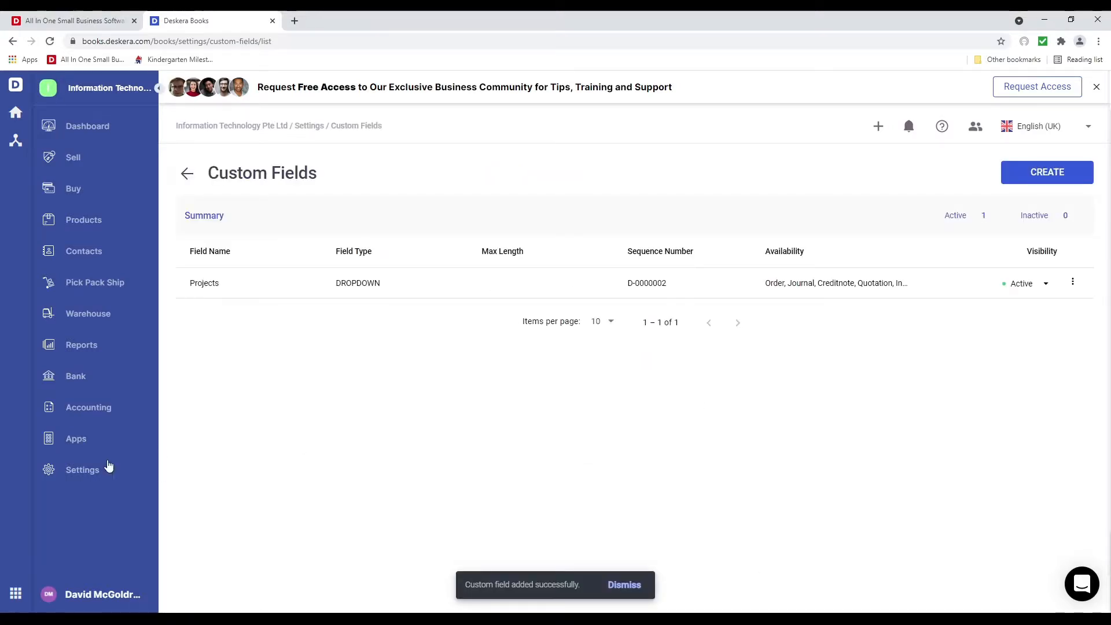
pyautogui.click(85, 471)
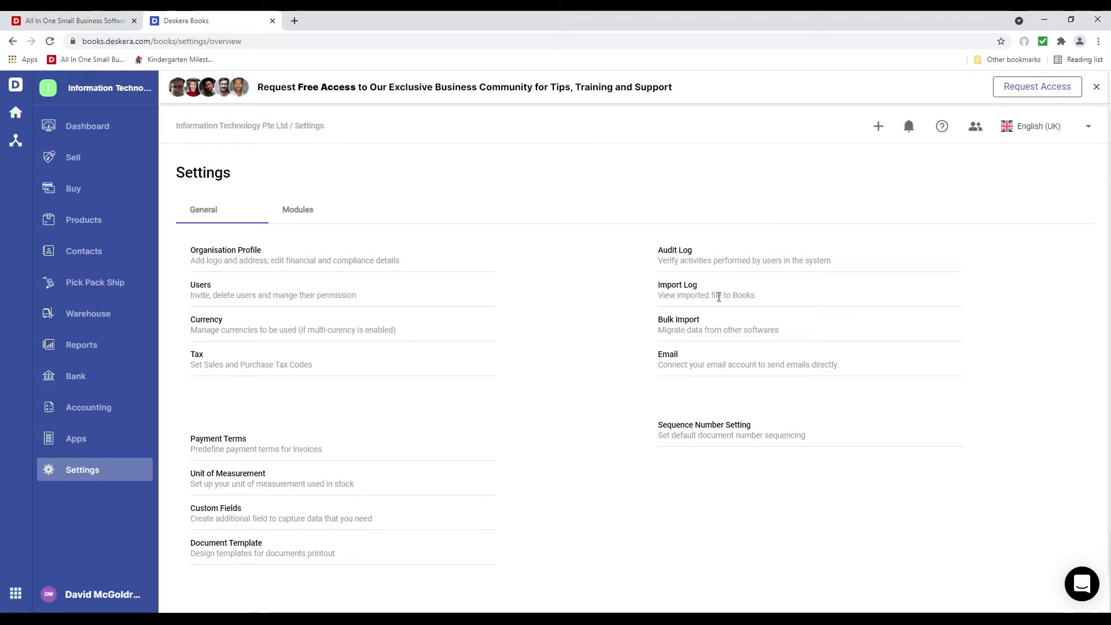
# Glance at email setup, then review the quote and bill numbering formats without changes
pyautogui.click(668, 355)
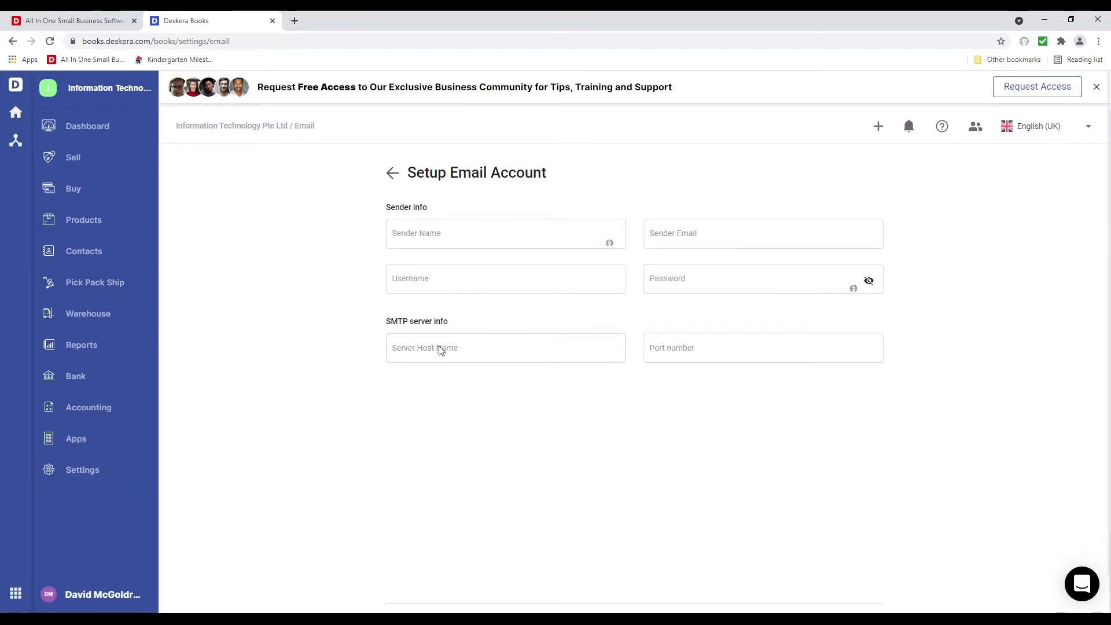
pyautogui.click(392, 173)
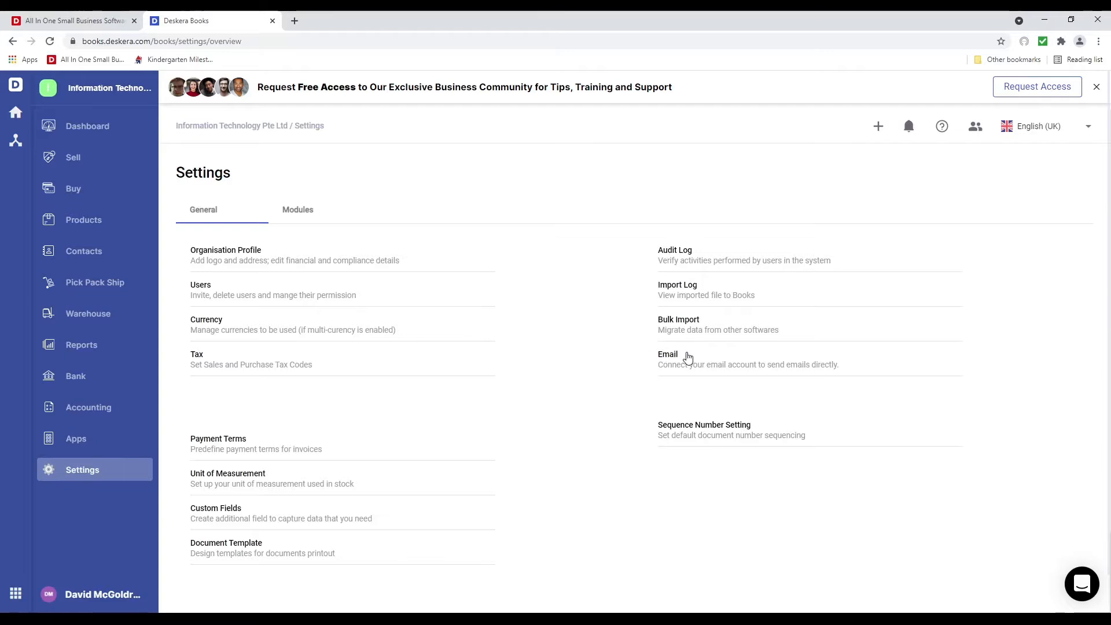
pyautogui.click(702, 428)
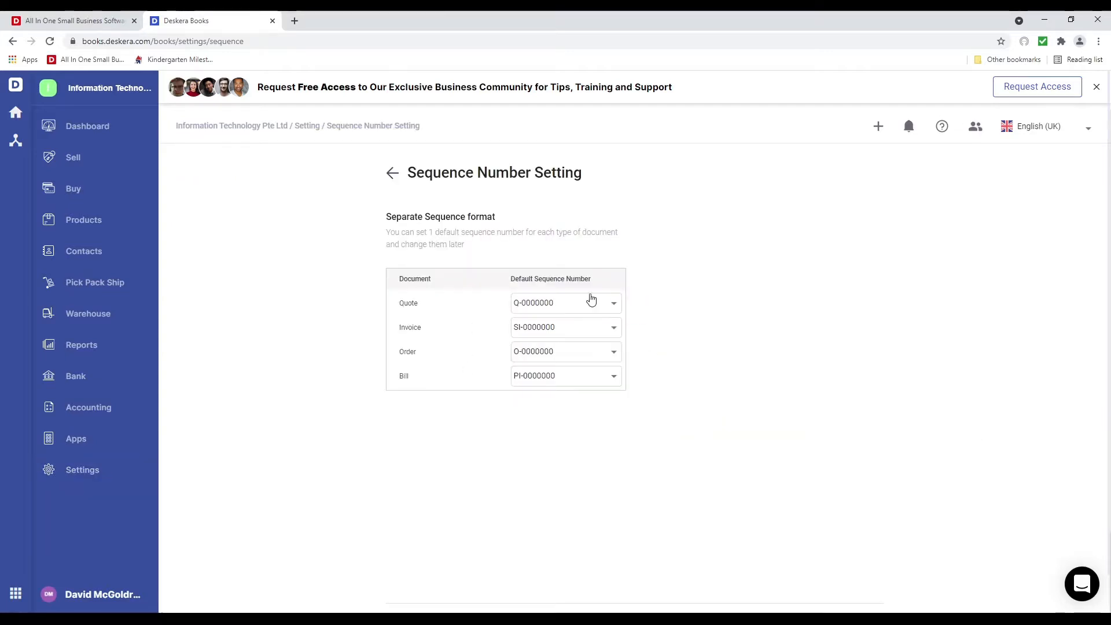
pyautogui.click(610, 302)
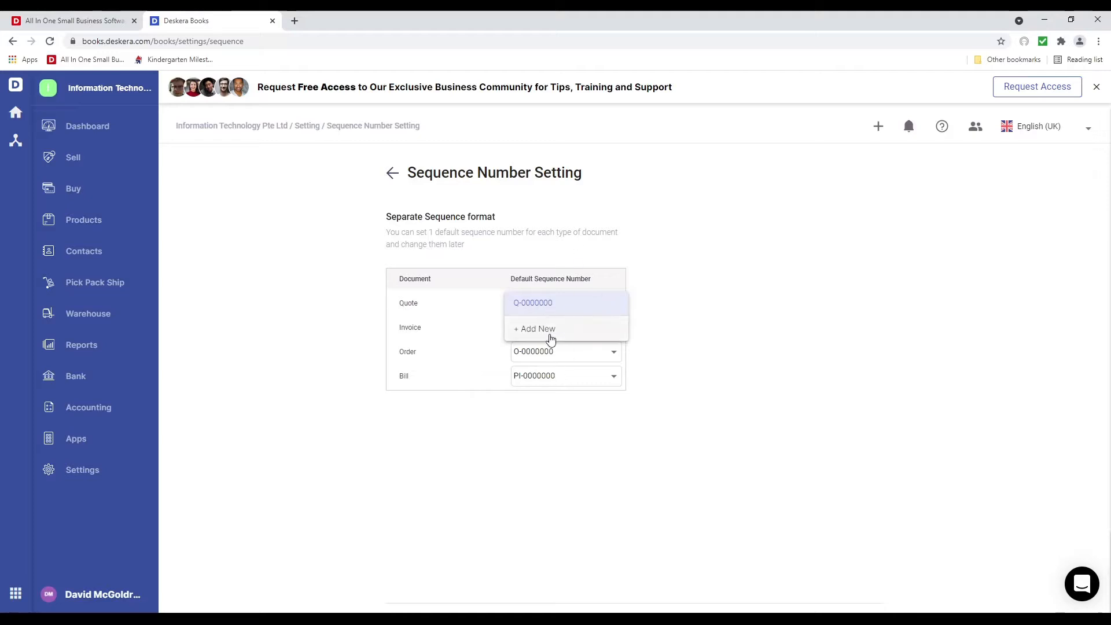
pyautogui.click(553, 377)
pyautogui.click(563, 377)
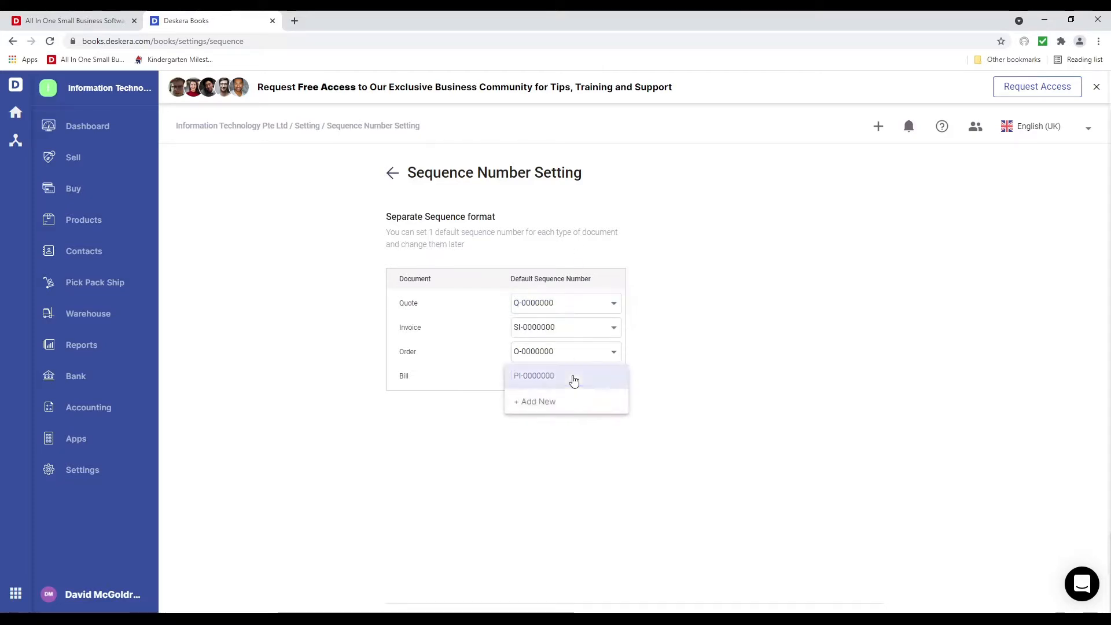
pyautogui.click(560, 423)
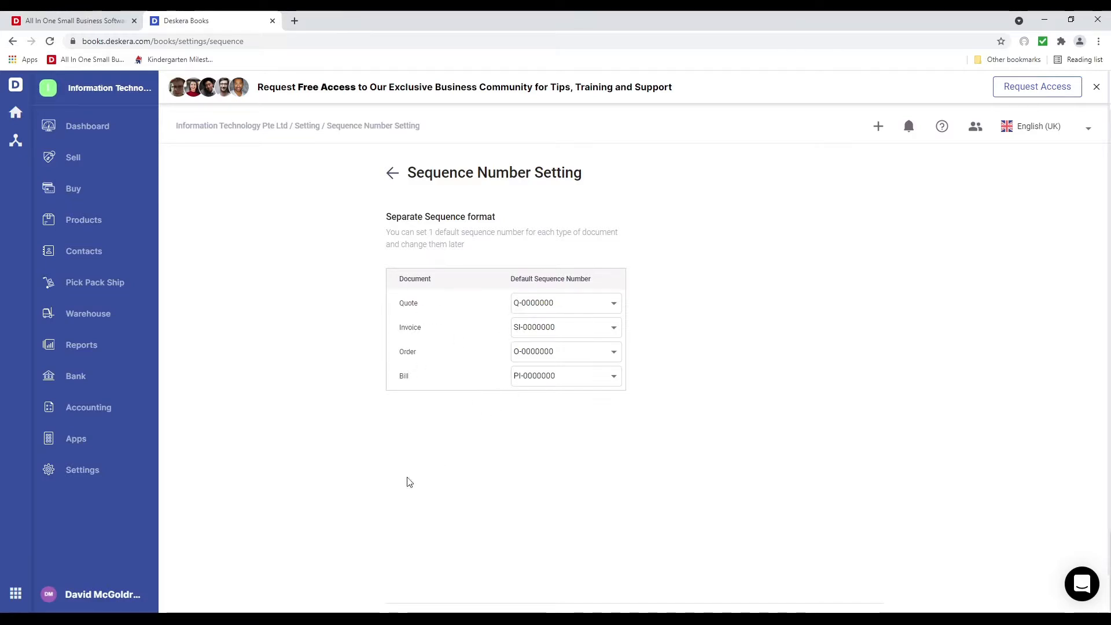
# Start a contact import from the dashboard, then download and open the sample contact template
pyautogui.click(98, 126)
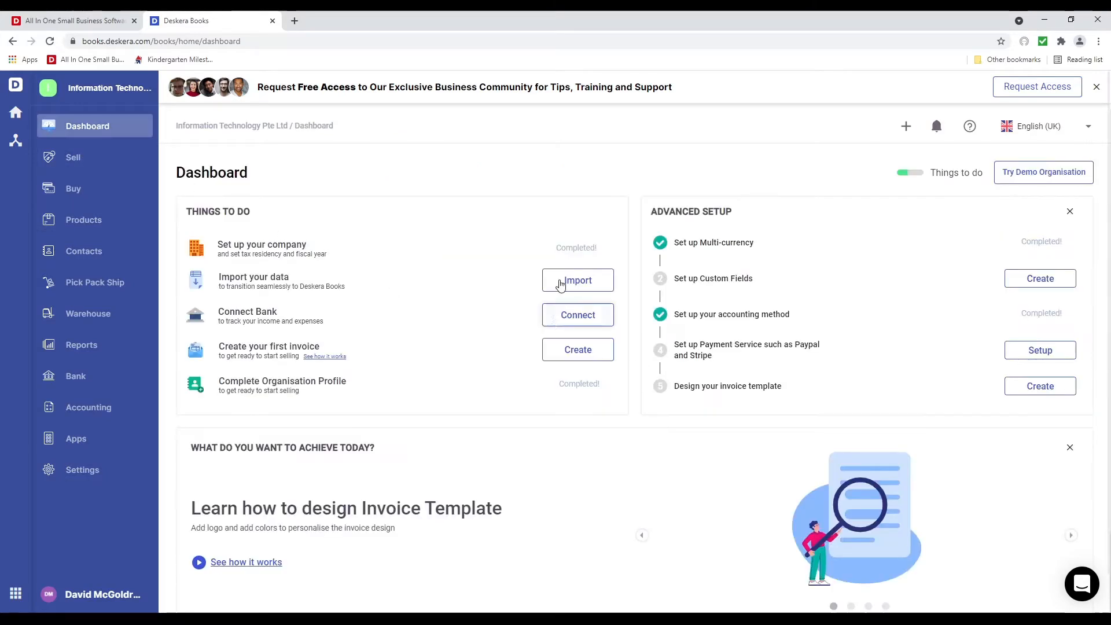
pyautogui.click(575, 280)
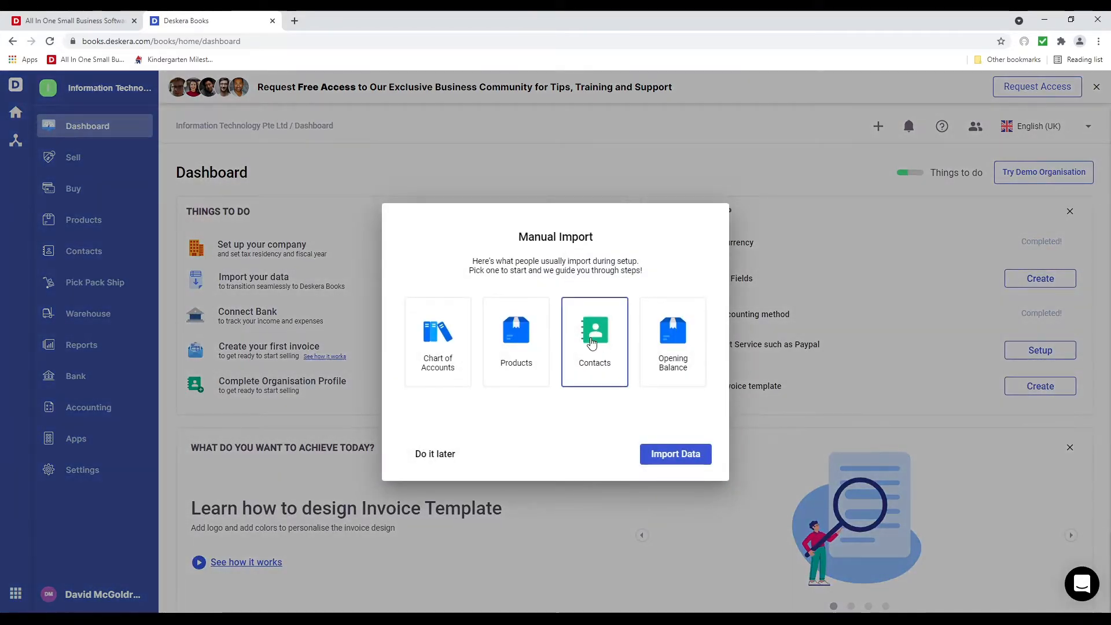
pyautogui.click(667, 458)
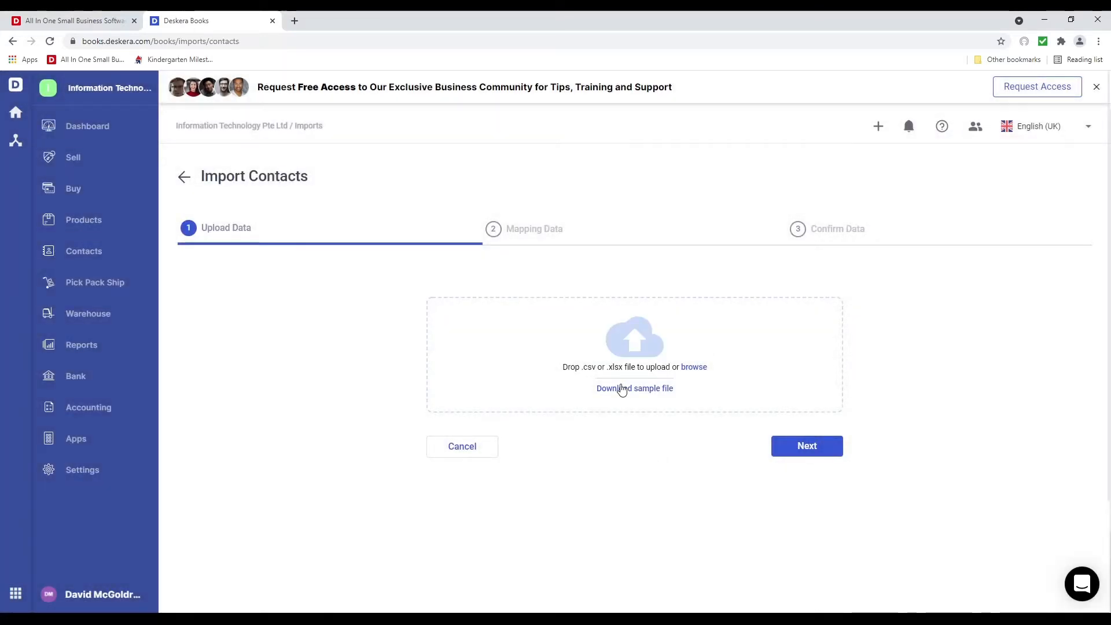
pyautogui.click(621, 389)
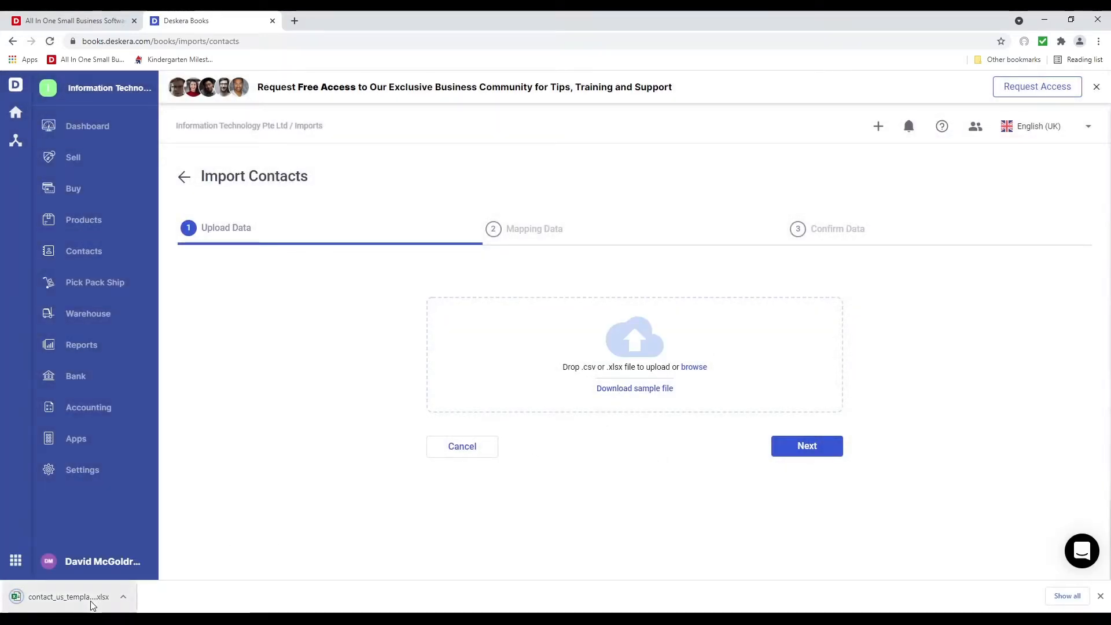
pyautogui.click(93, 602)
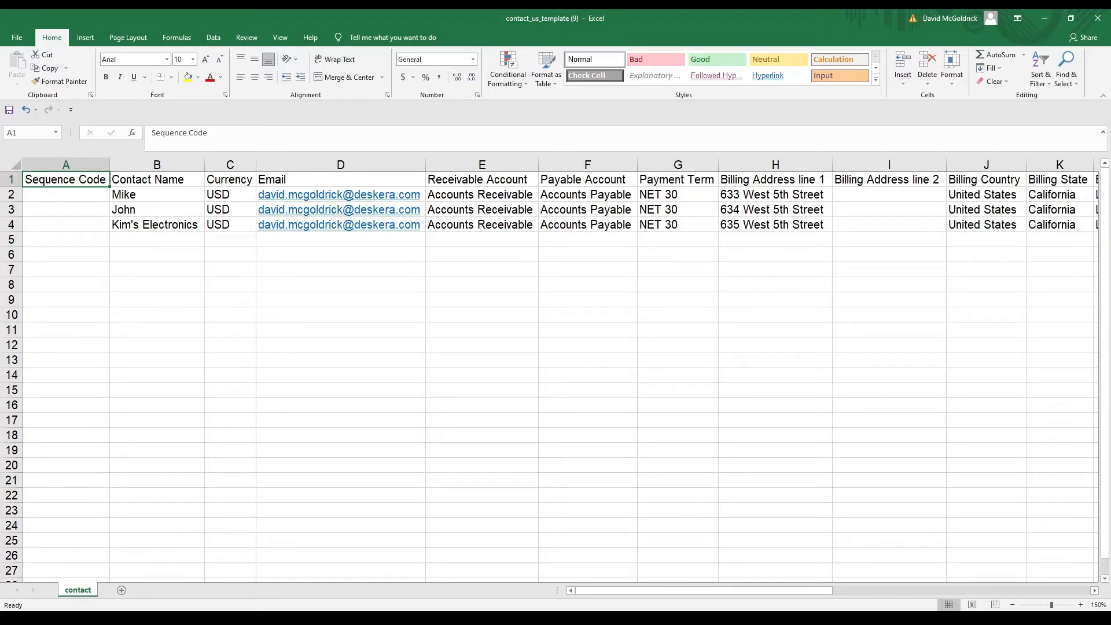
# Review the template's header columns and sample contact rows in Excel, then close the workbook
pyautogui.press('Right')
pyautogui.press('Left')
pyautogui.press('Down')
pyautogui.press('Down')
pyautogui.press('Down')
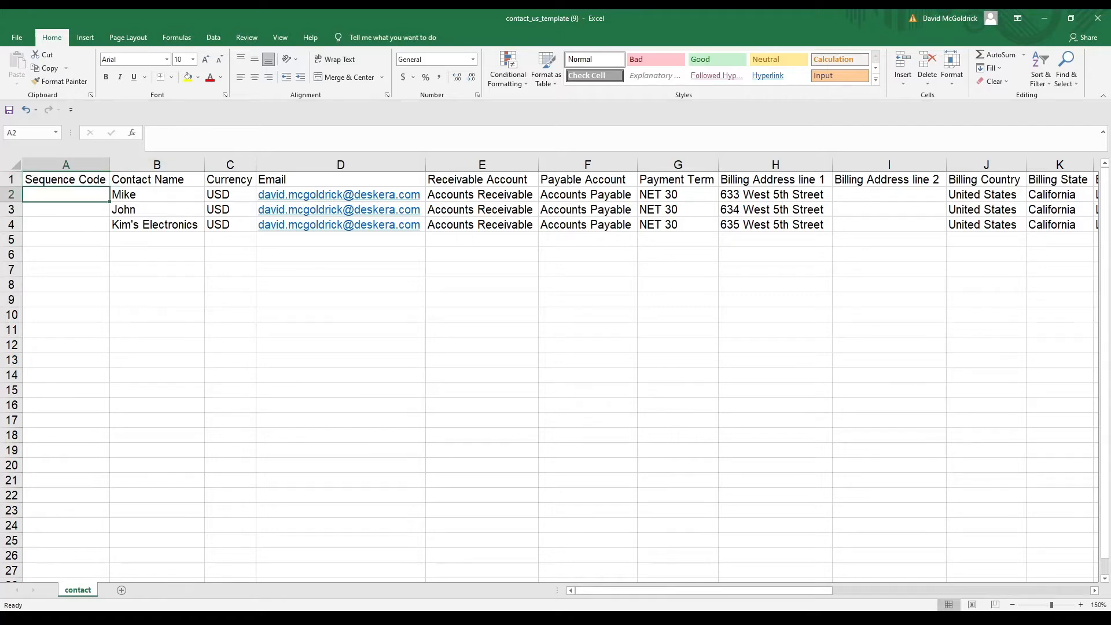
pyautogui.press('Up')
pyautogui.press('Up')
pyautogui.press('Up')
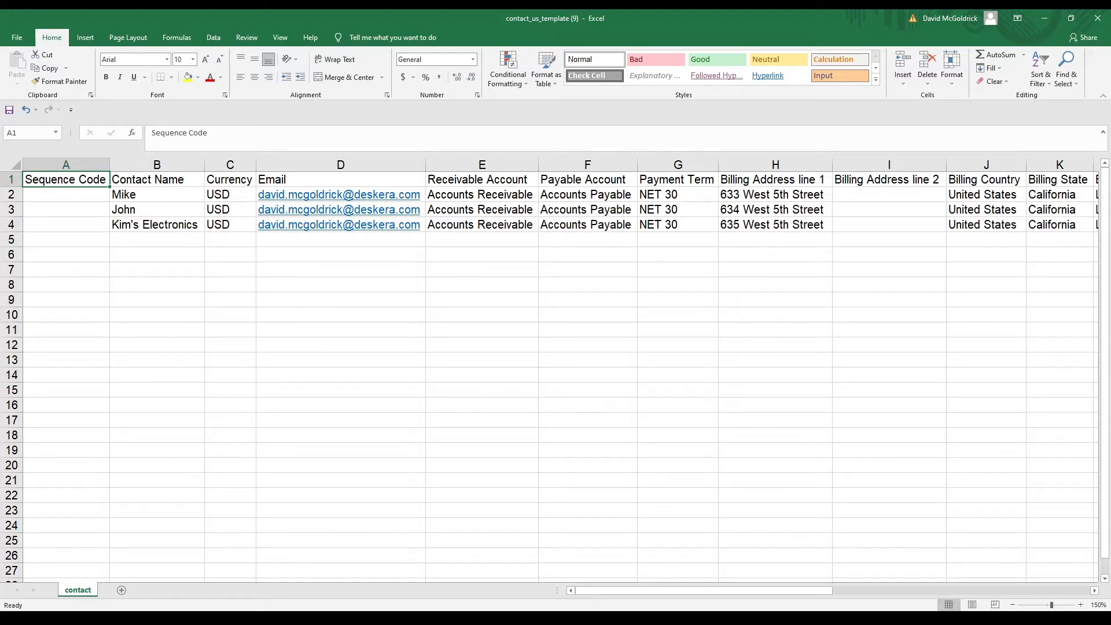
pyautogui.press('Right')
pyautogui.press('Right')
pyautogui.press('Right')
pyautogui.press('Right')
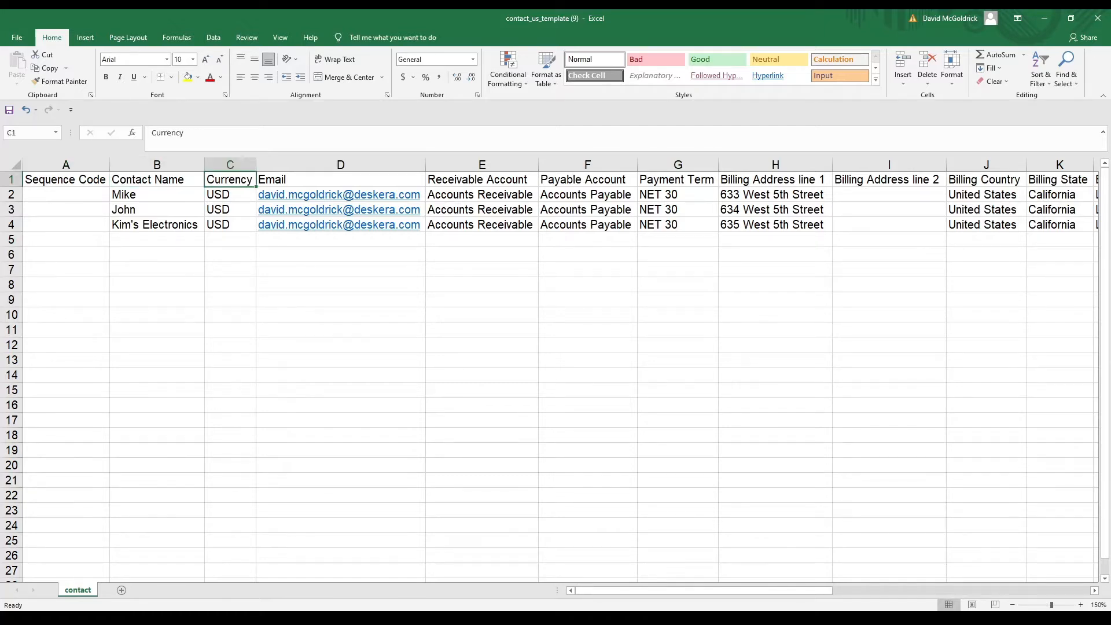
pyautogui.press('Right')
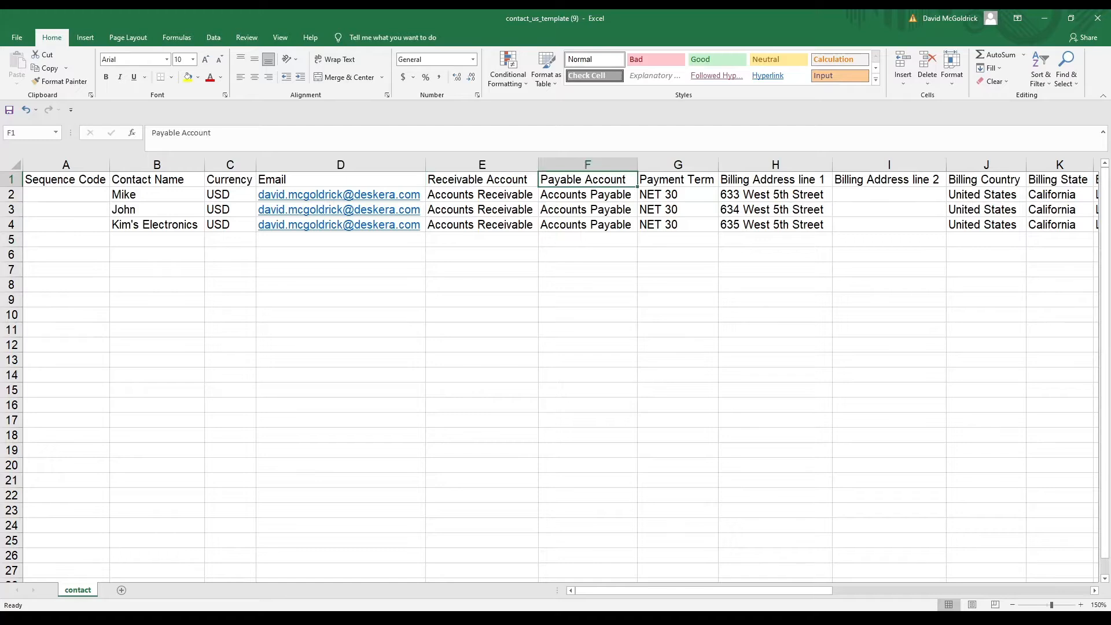
pyautogui.press('Right')
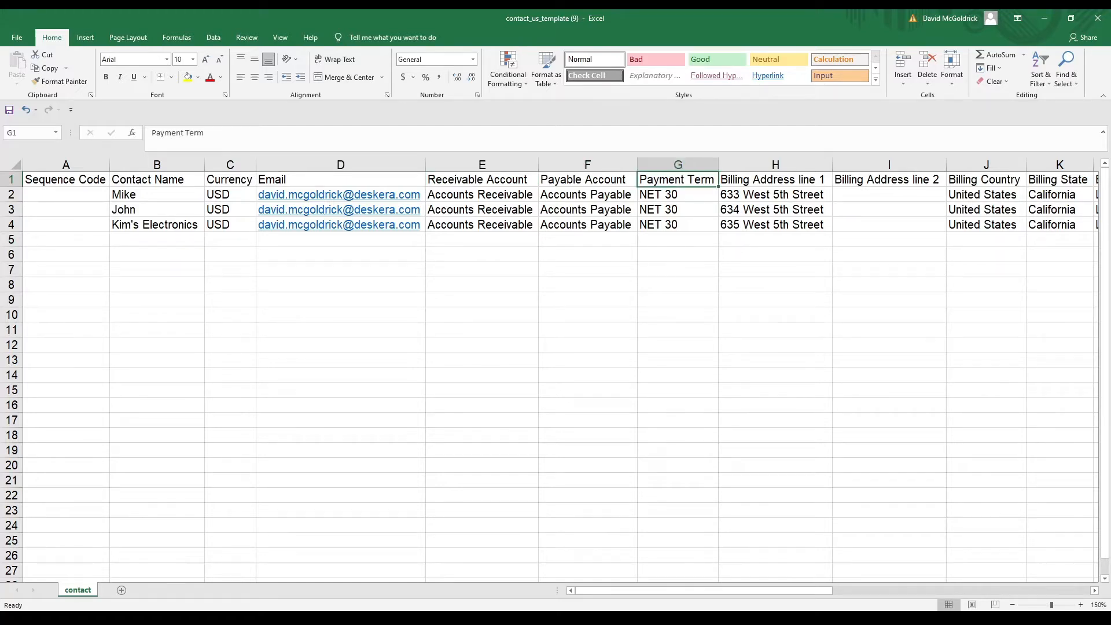
pyautogui.press('Right')
pyautogui.press('Right')
pyautogui.press('Right')
pyautogui.press('Right')
pyautogui.press('Right')
pyautogui.press('Right')
pyautogui.press('Right')
pyautogui.press('Right')
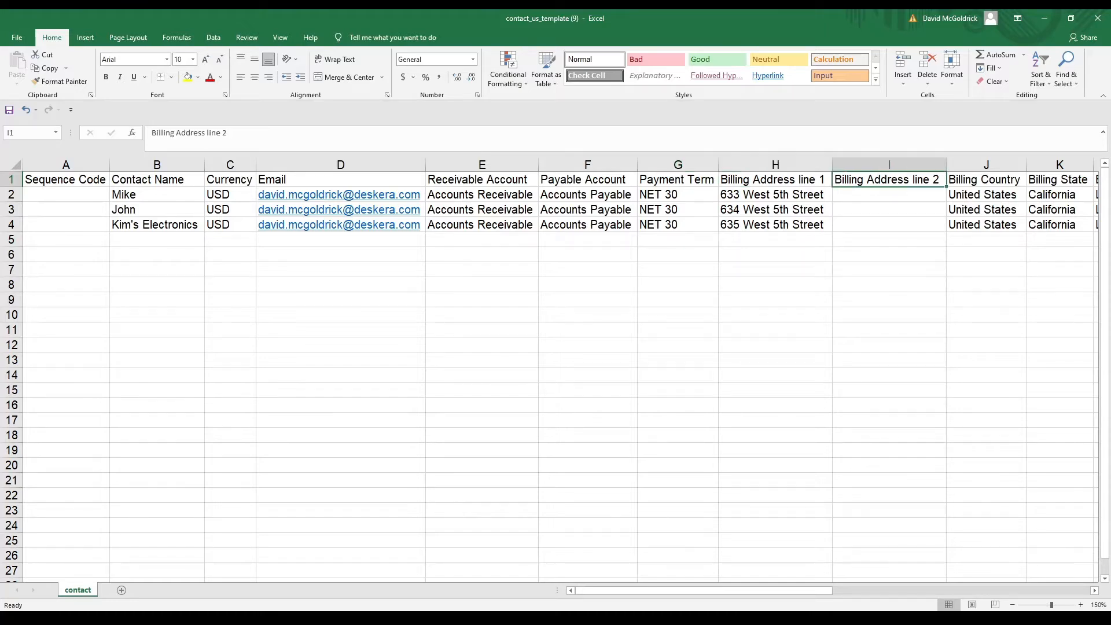
pyautogui.press('Right')
pyautogui.press('Right')
pyautogui.press('Right')
pyautogui.press('Right')
pyautogui.press('Right')
pyautogui.press('Right')
pyautogui.press('Right')
pyautogui.press('Right')
pyautogui.press('Right')
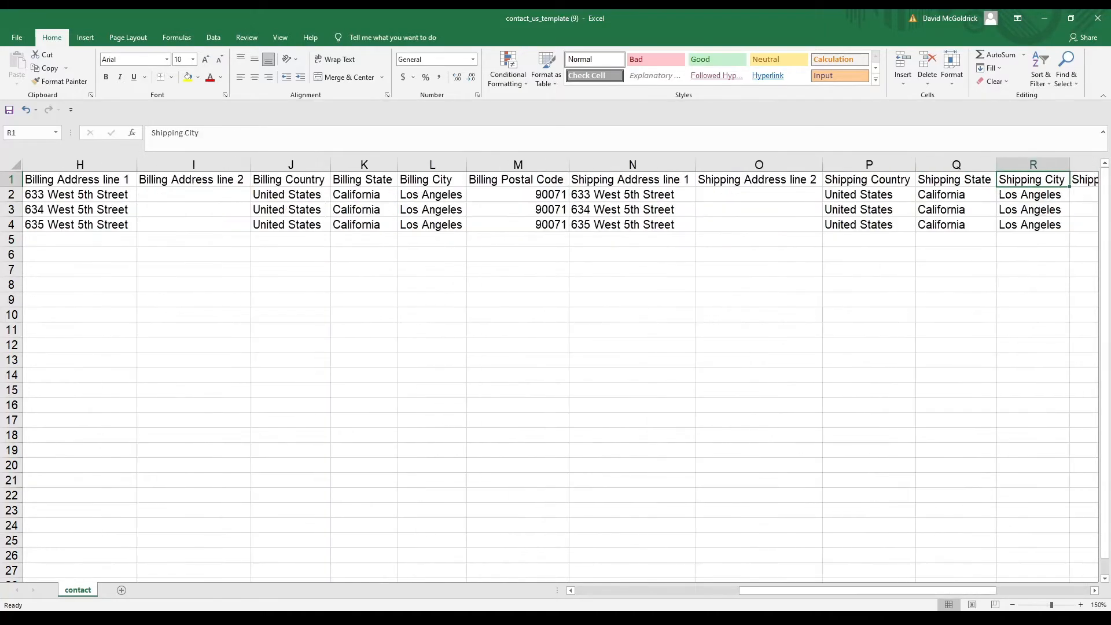
pyautogui.press('Left')
pyautogui.press('Left')
pyautogui.press('Left')
pyautogui.press('Left')
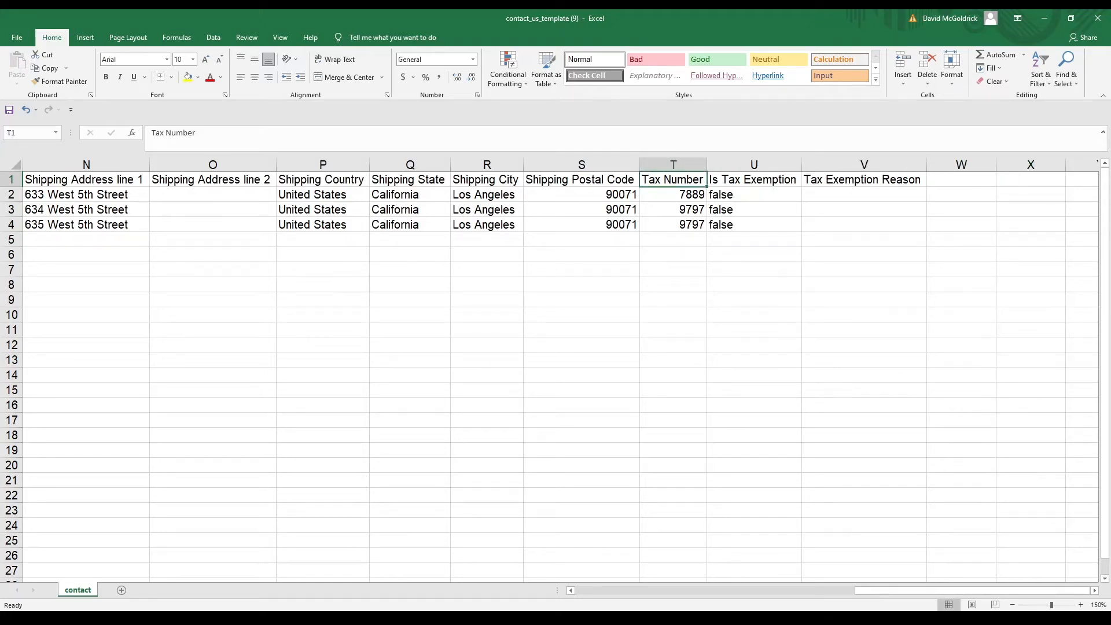
pyautogui.press('Down')
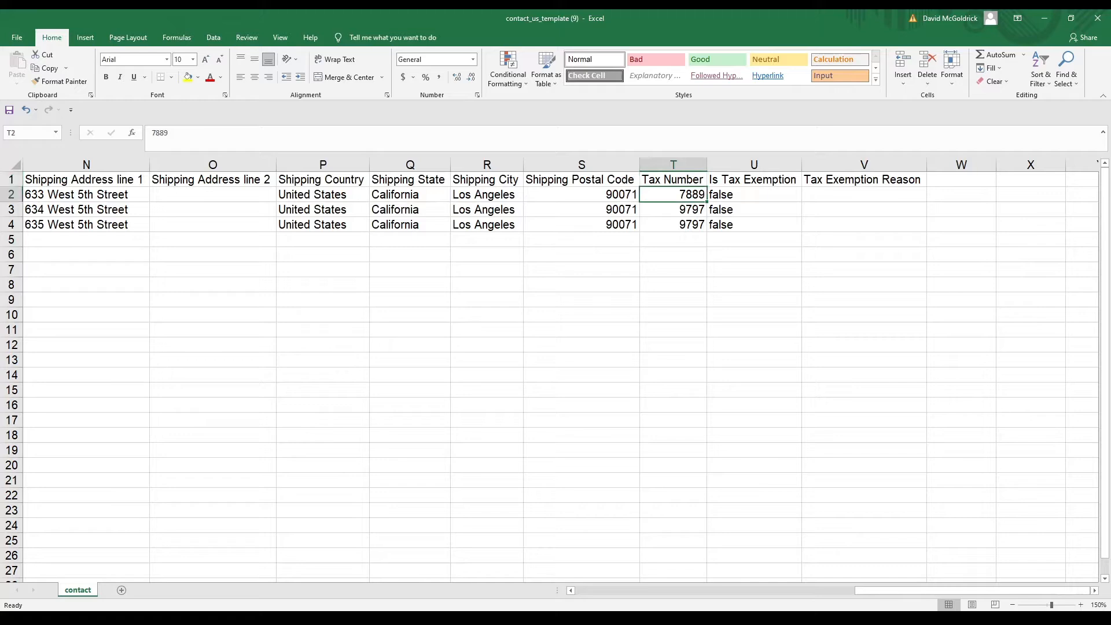
pyautogui.press('Up')
pyautogui.press('Right')
pyautogui.press('Right')
pyautogui.press('Left')
pyautogui.press('Left')
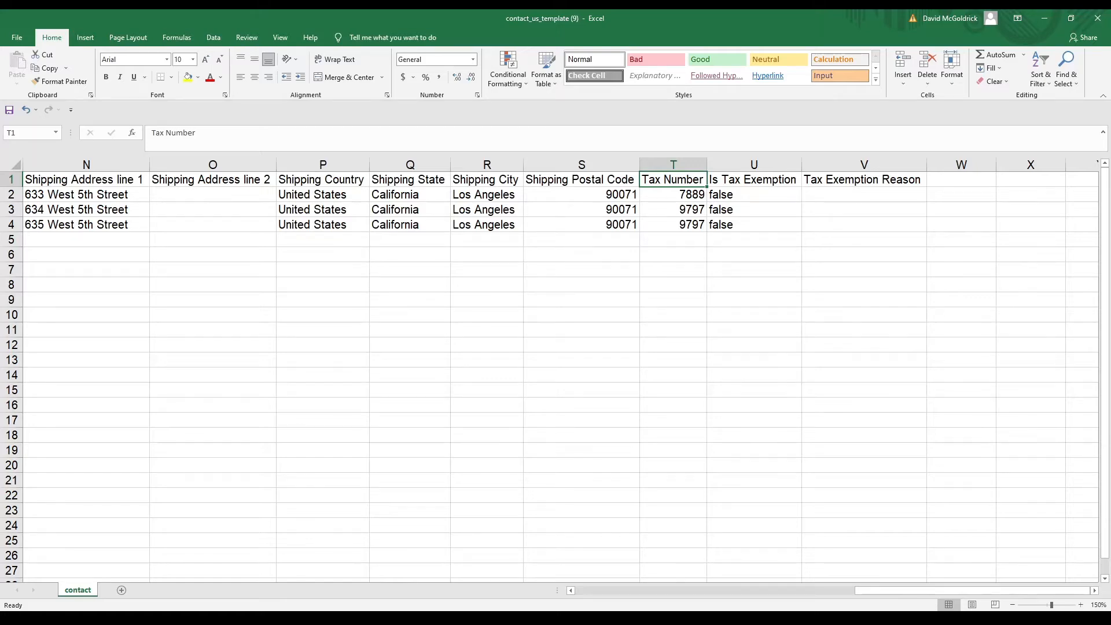
pyautogui.press('Right')
pyautogui.press('Right')
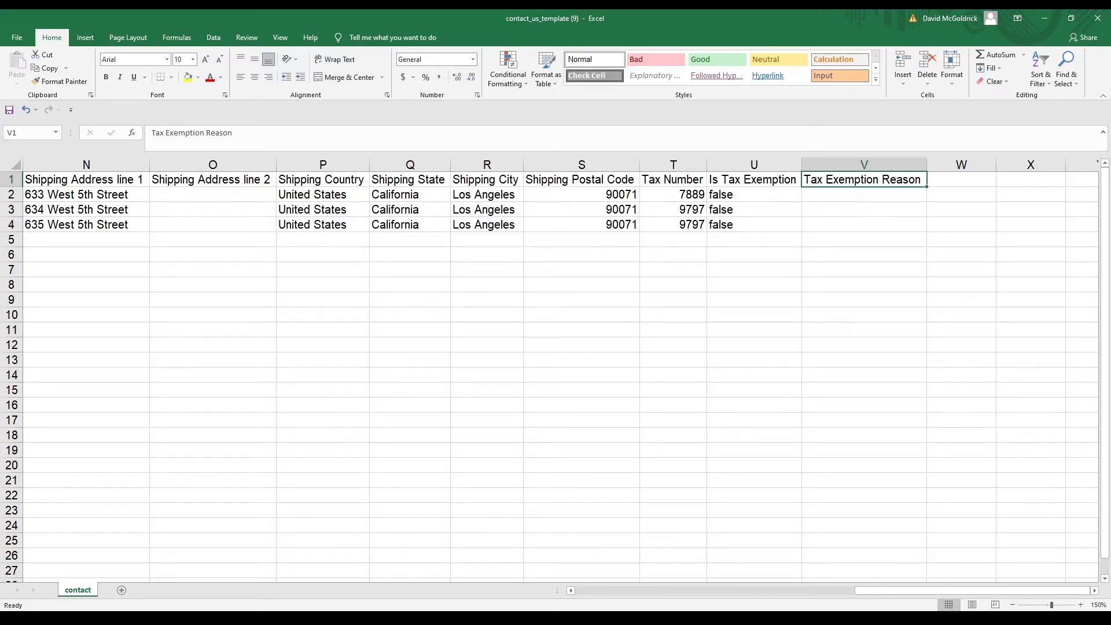
pyautogui.press('Left')
pyautogui.press('Left')
pyautogui.press('Left')
pyautogui.press('Left')
pyautogui.press('Left')
pyautogui.press('Left')
pyautogui.press('Left')
pyautogui.press('Left')
pyautogui.press('Left')
pyautogui.press('Left')
pyautogui.press('Left')
pyautogui.press('Left')
pyautogui.press('Left')
pyautogui.press('Left')
pyautogui.press('Left')
pyautogui.press('Left')
pyautogui.press('Left')
pyautogui.press('Left')
pyautogui.press('Left')
pyautogui.press('Left')
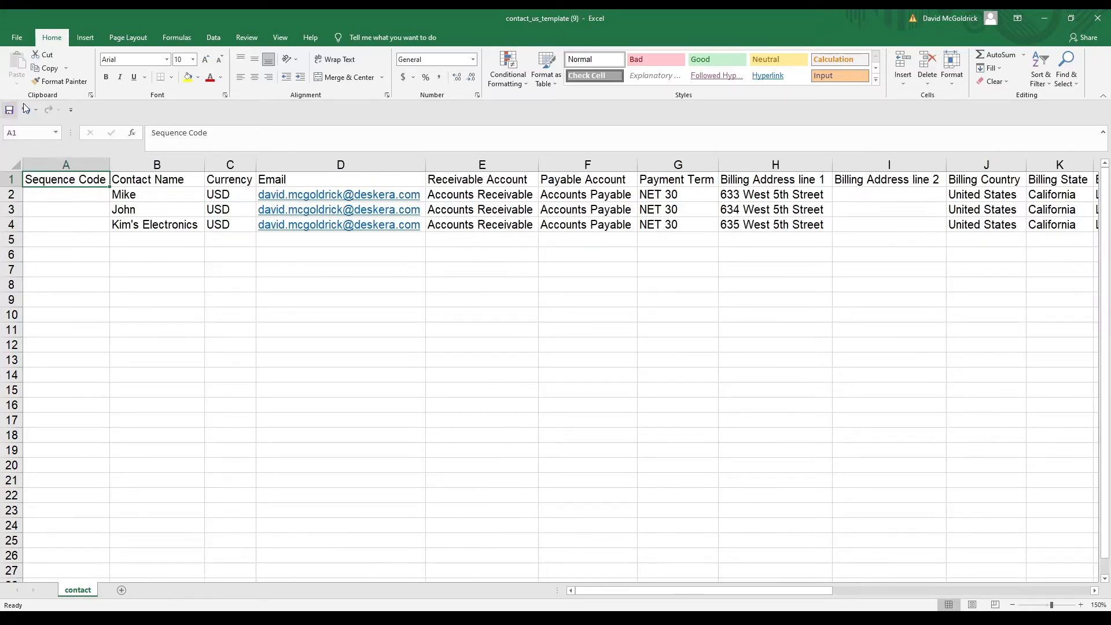
pyautogui.click(1097, 18)
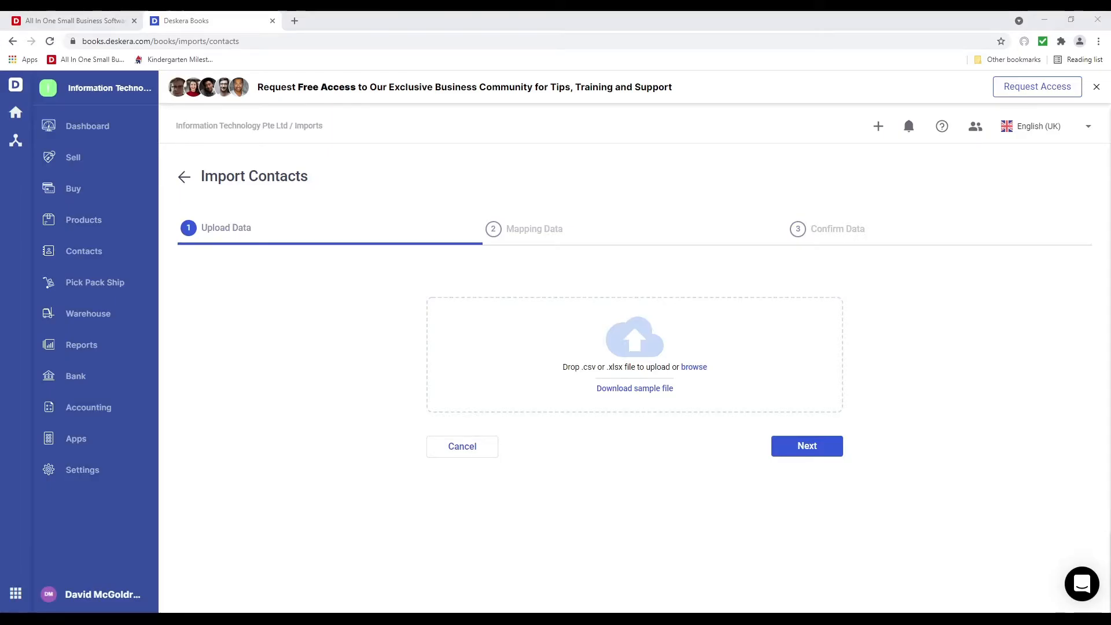
# Upload contact_us_template (9).xlsx to the import and advance to Mapping Data
pyautogui.moveTo(633, 370); pyautogui.dragTo(624, 357)
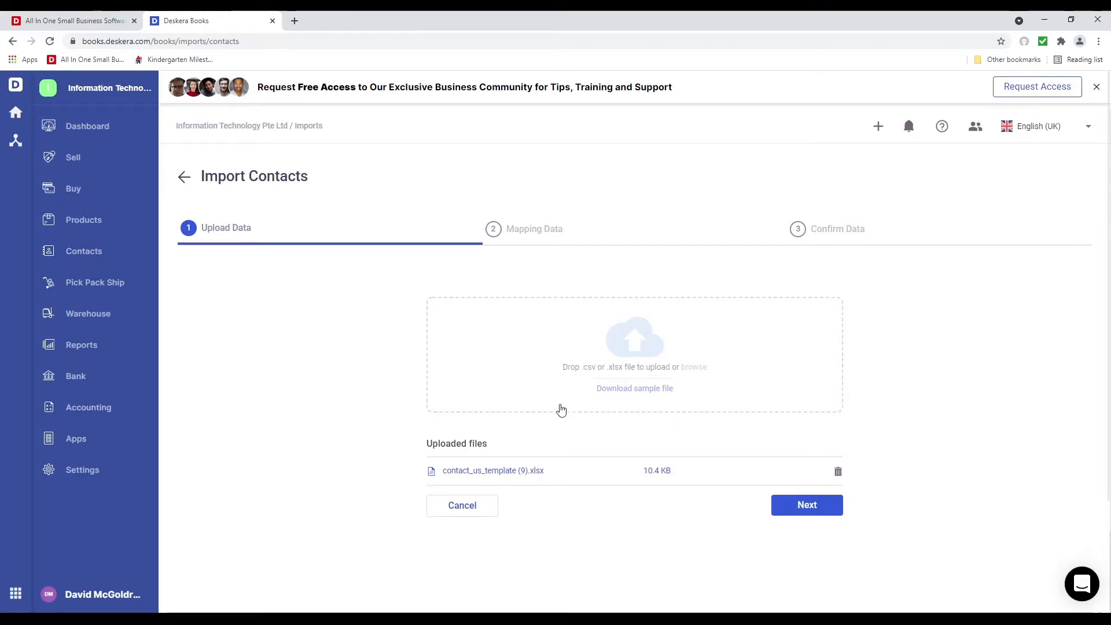
pyautogui.click(802, 511)
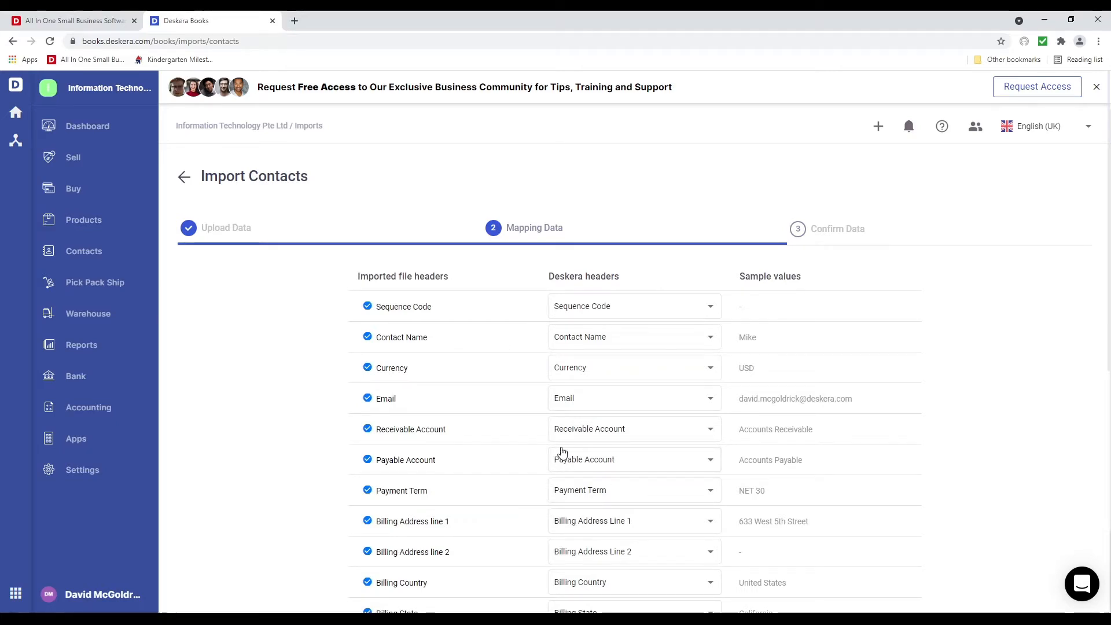
# Check the Contact Name and other header mappings, then continue to Confirm Data
pyautogui.scroll(-3, 560, 454)
pyautogui.click(644, 377)
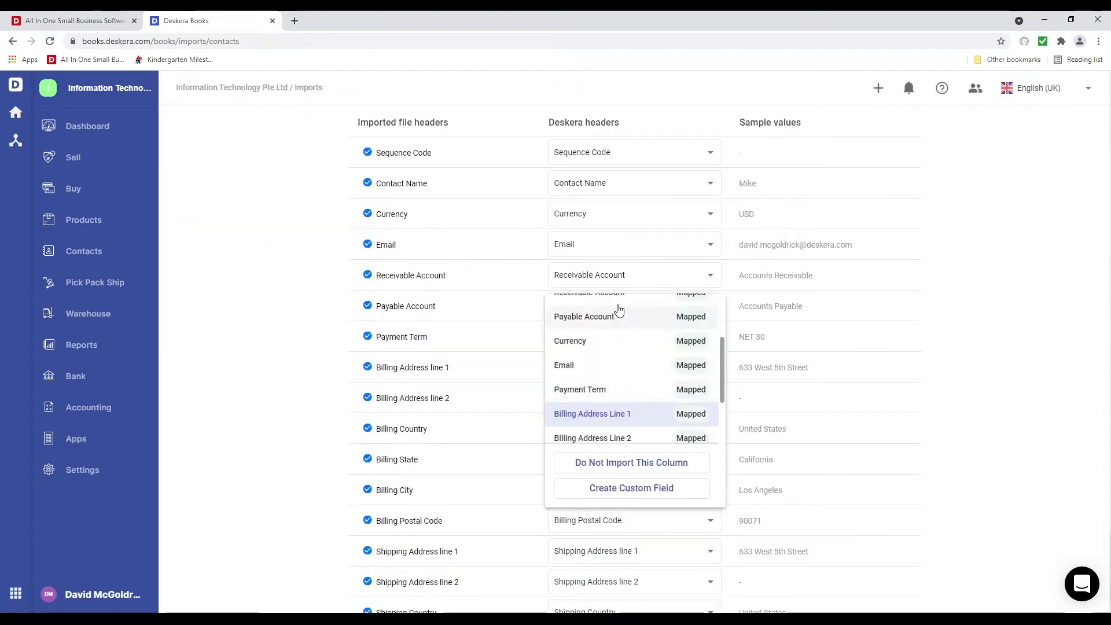
pyautogui.click(491, 396)
pyautogui.scroll(3, 491, 396)
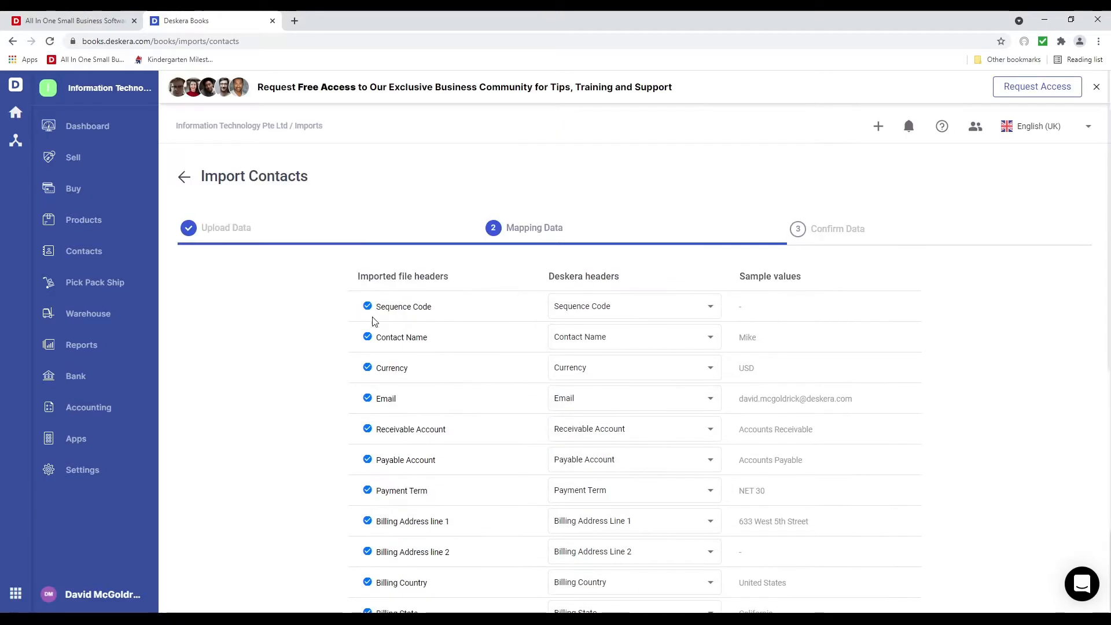
pyautogui.click(623, 343)
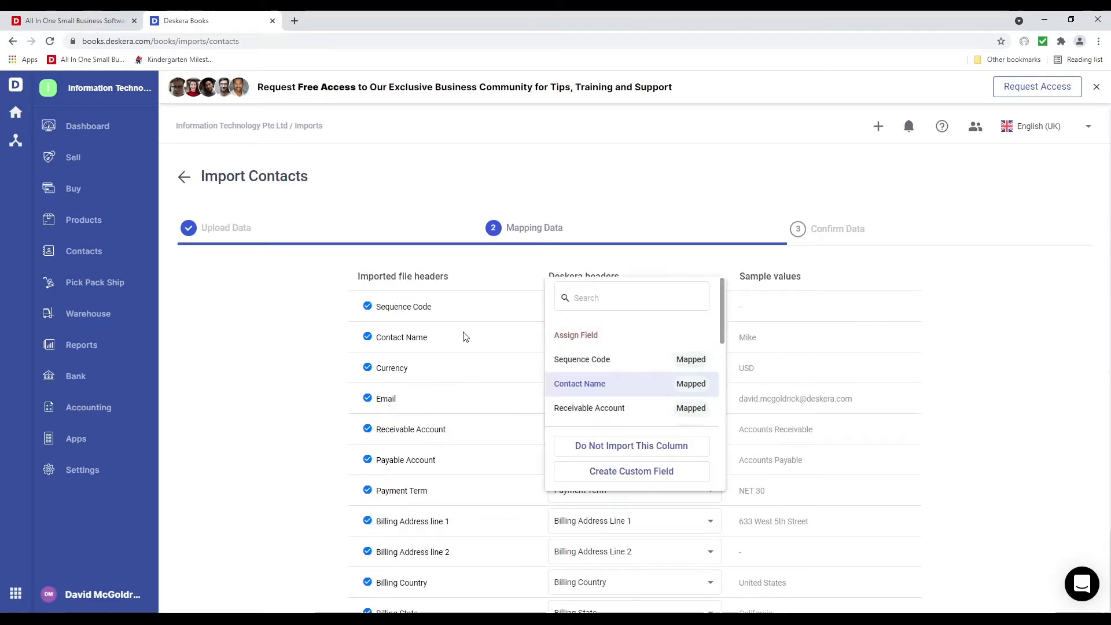
pyautogui.scroll(-5, 665, 400)
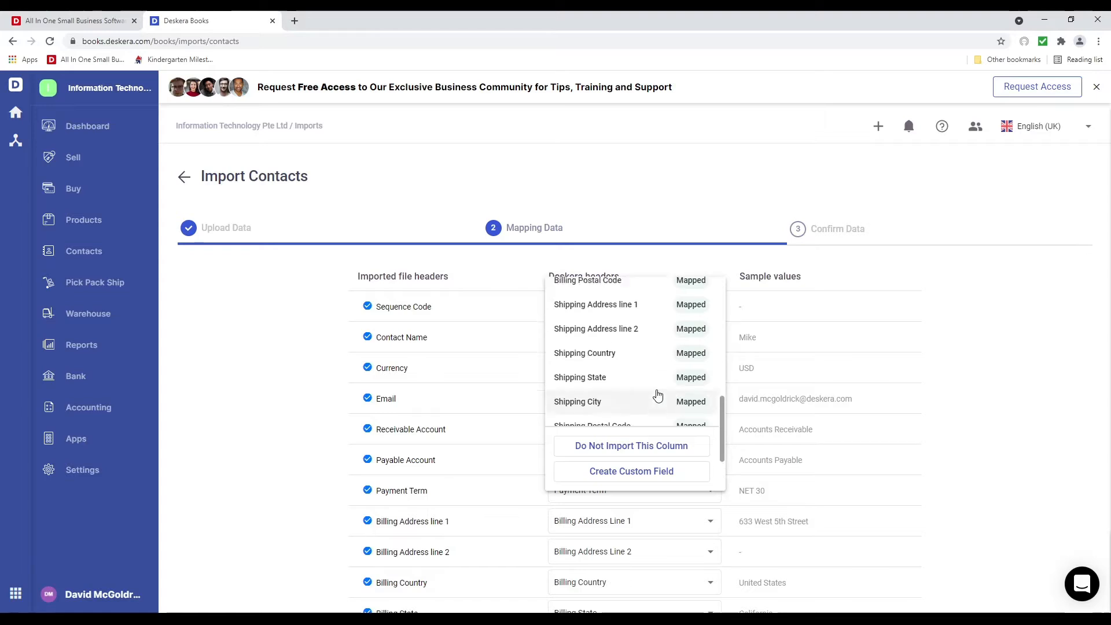
pyautogui.scroll(5, 657, 394)
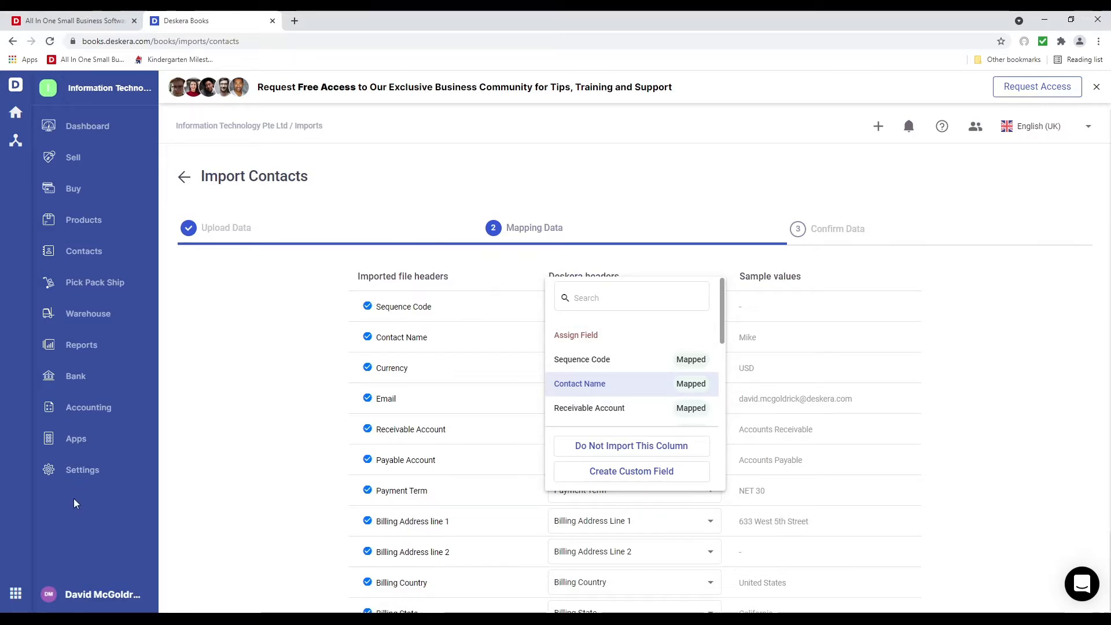
pyautogui.click(325, 505)
pyautogui.scroll(-8, 457, 480)
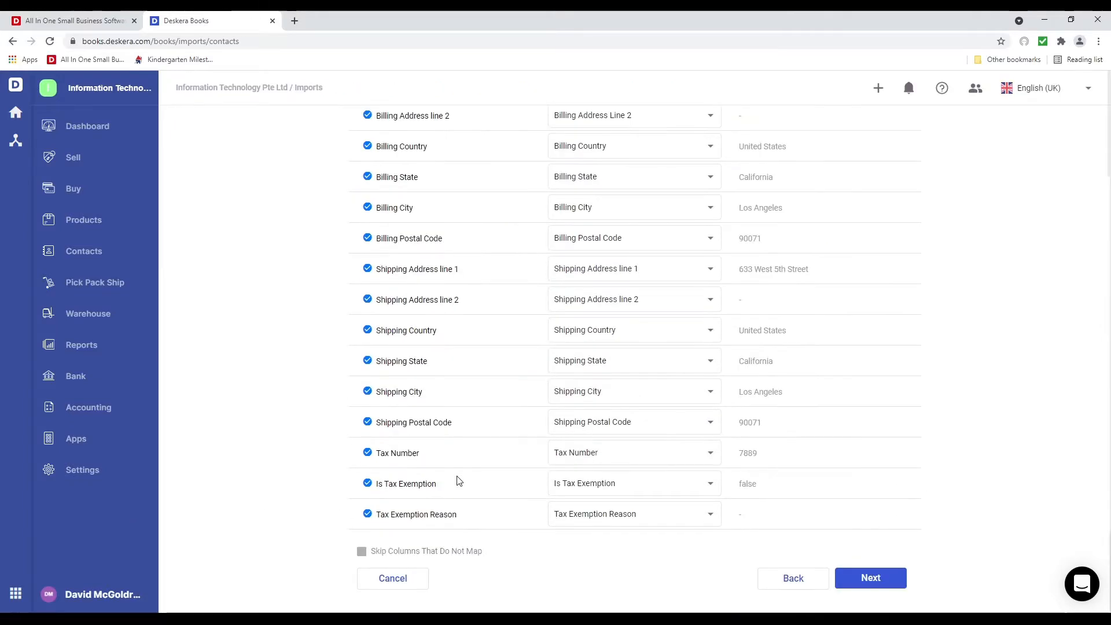
pyautogui.click(884, 578)
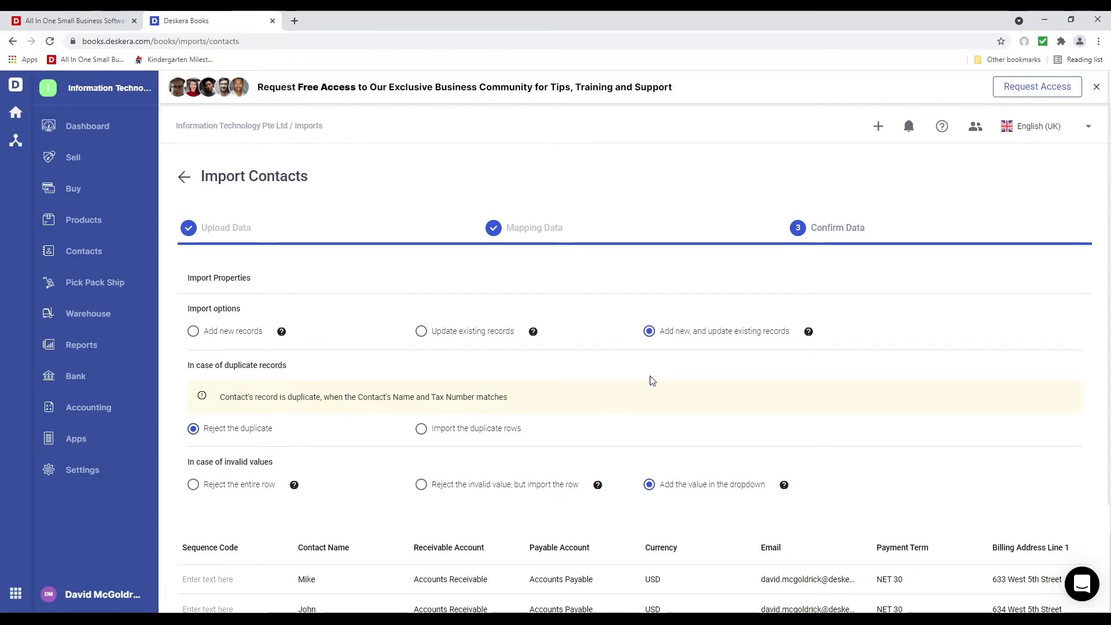
# Set the Payment Term to NET 10 for all three contacts and submit the import
pyautogui.scroll(-3, 343, 432)
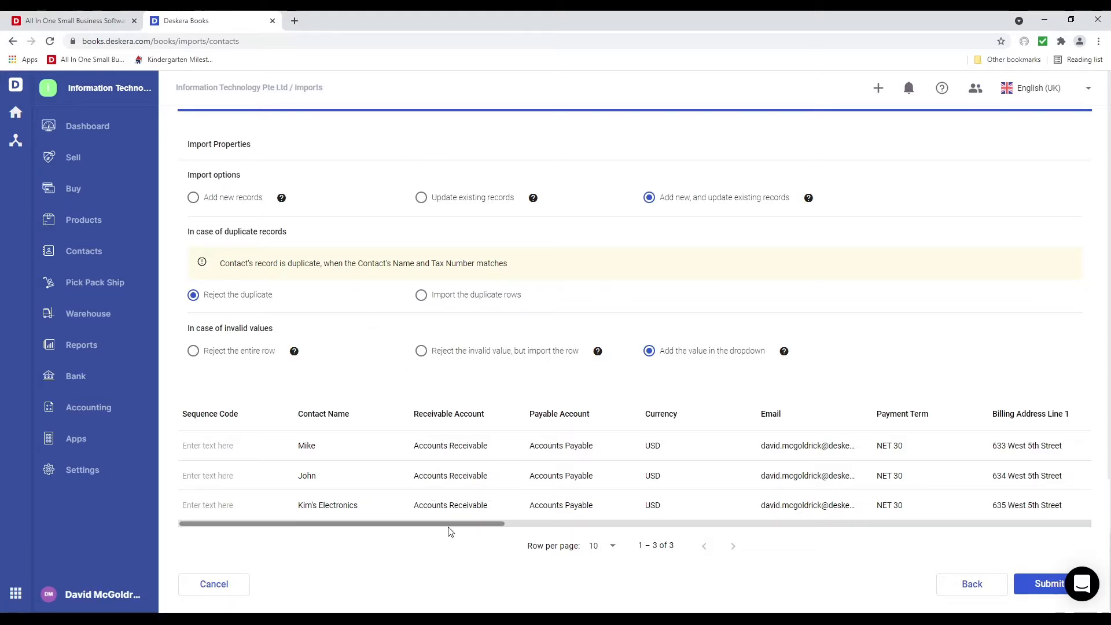
pyautogui.moveTo(450, 525); pyautogui.dragTo(388, 530)
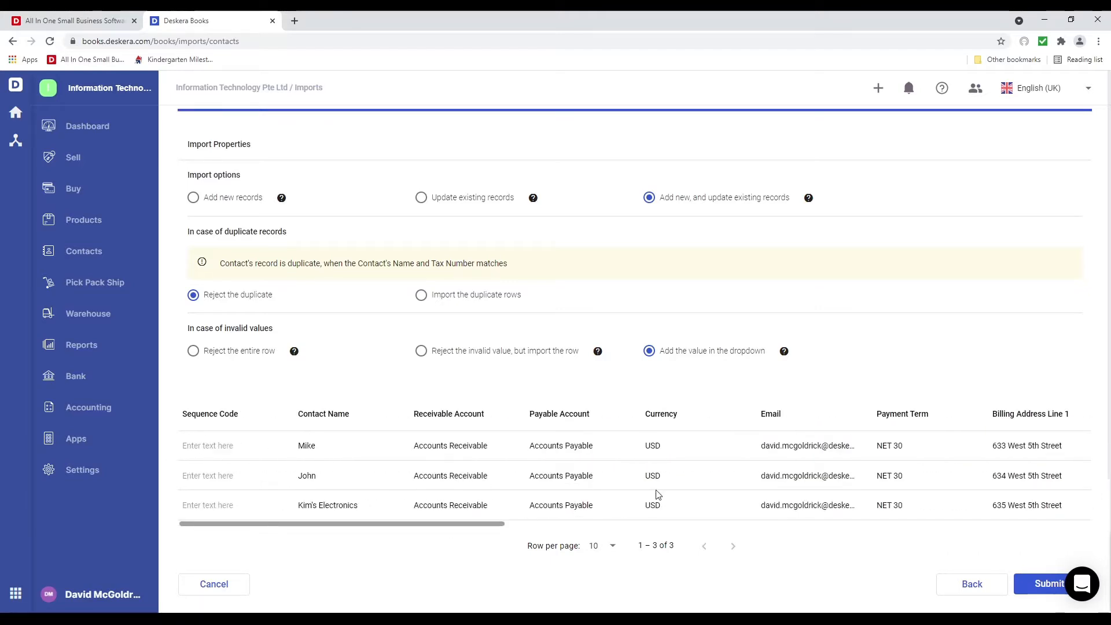
pyautogui.click(918, 452)
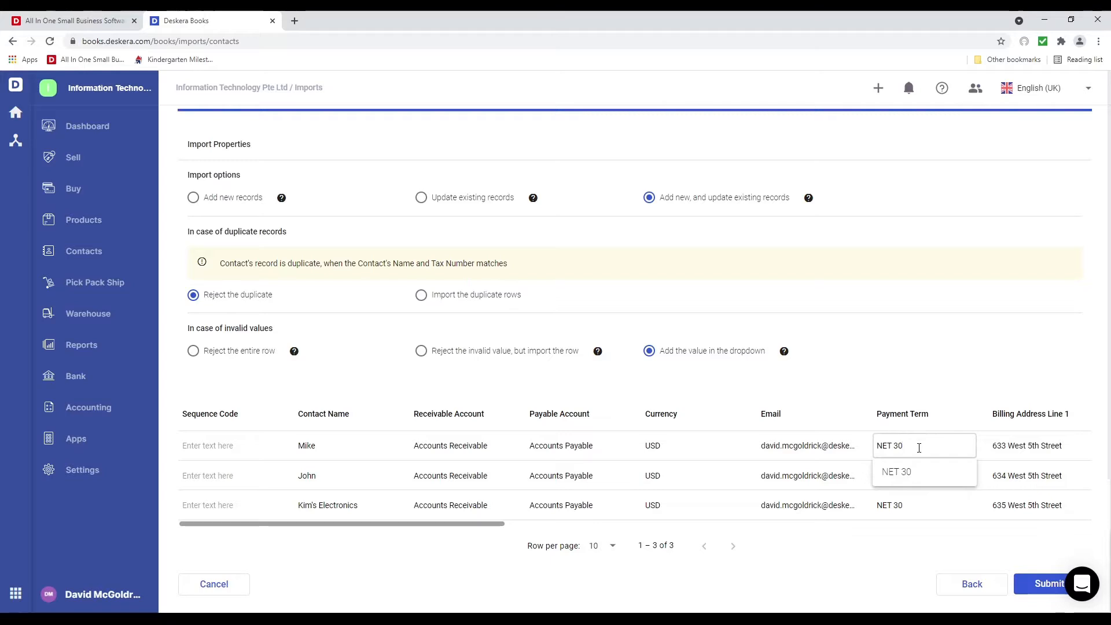
pyautogui.press('BackSpace')
pyautogui.press('BackSpace')
pyautogui.press('BackSpace')
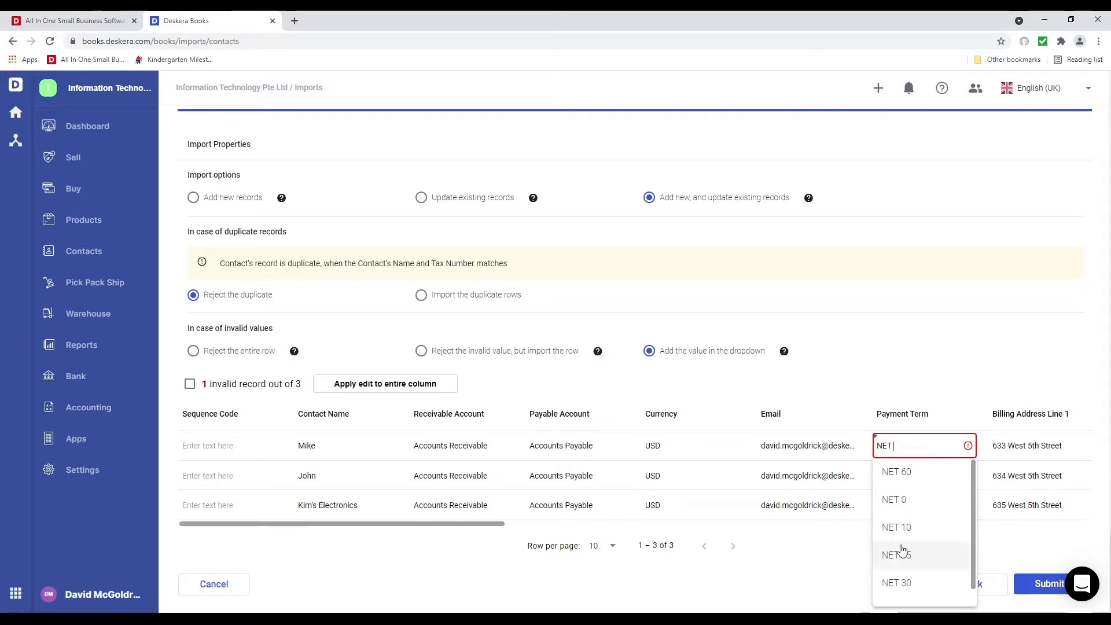
pyautogui.click(900, 529)
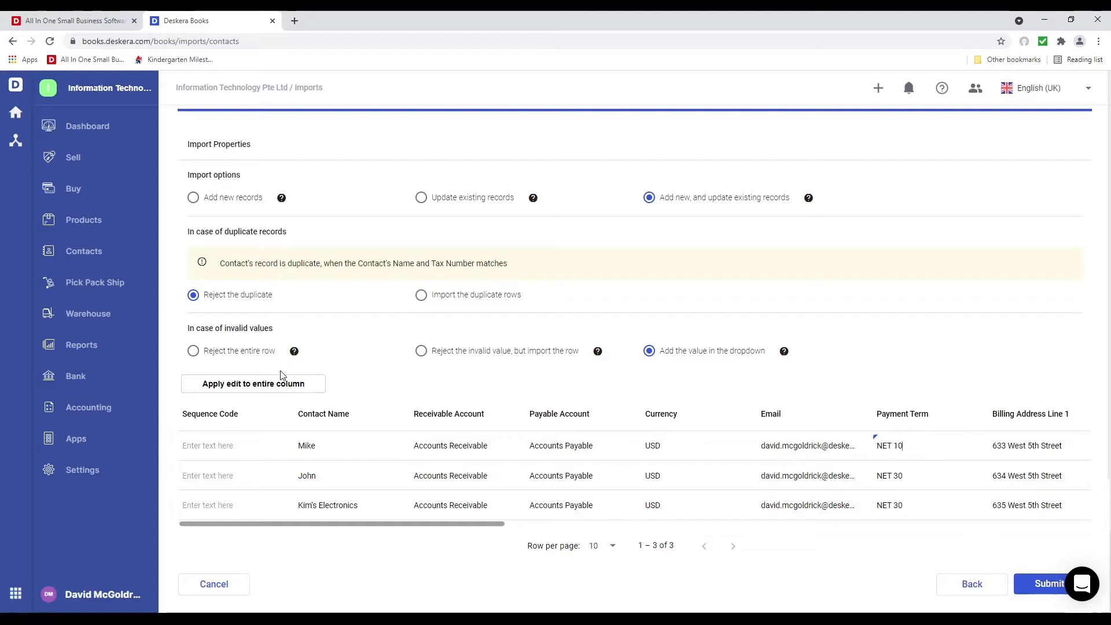
pyautogui.click(283, 385)
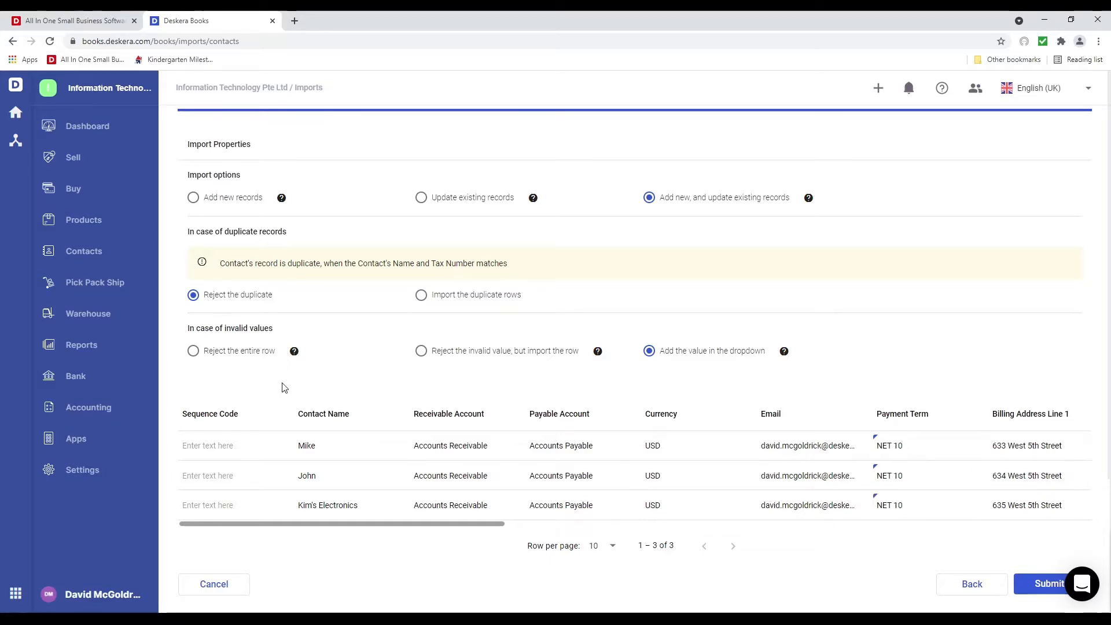
pyautogui.click(1044, 593)
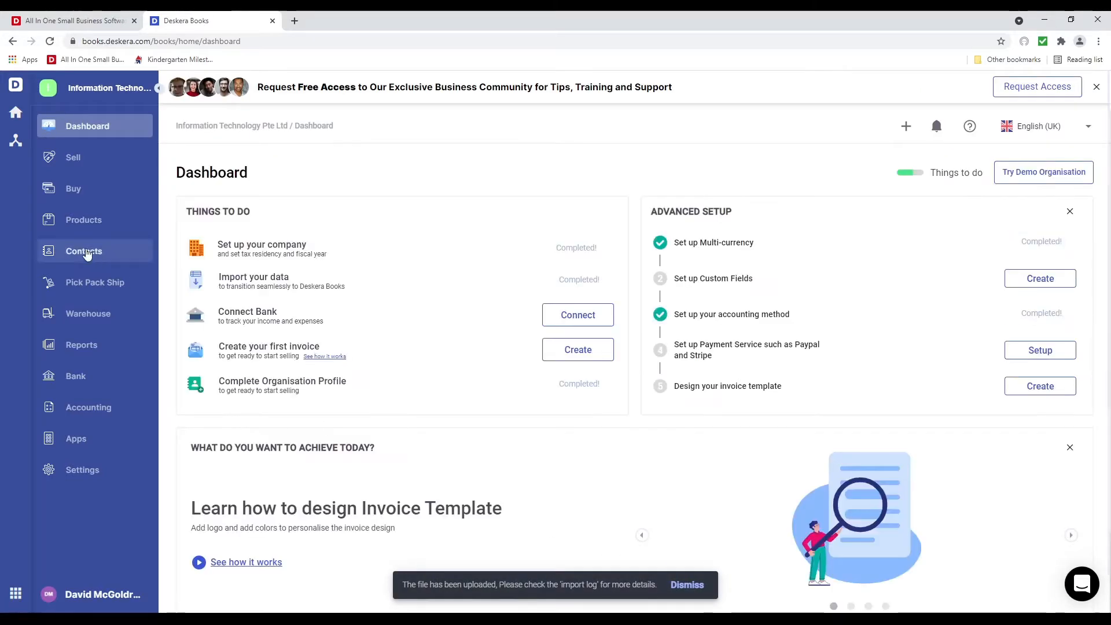
# Check the imported contacts list, then start a product import from the Products page
pyautogui.click(84, 252)
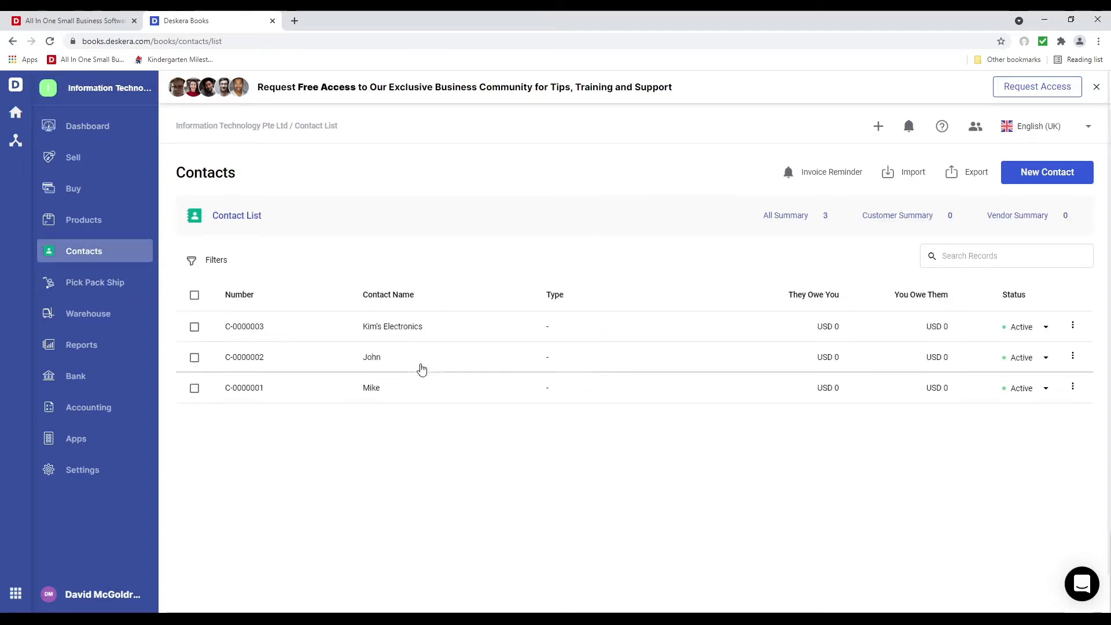
pyautogui.click(96, 232)
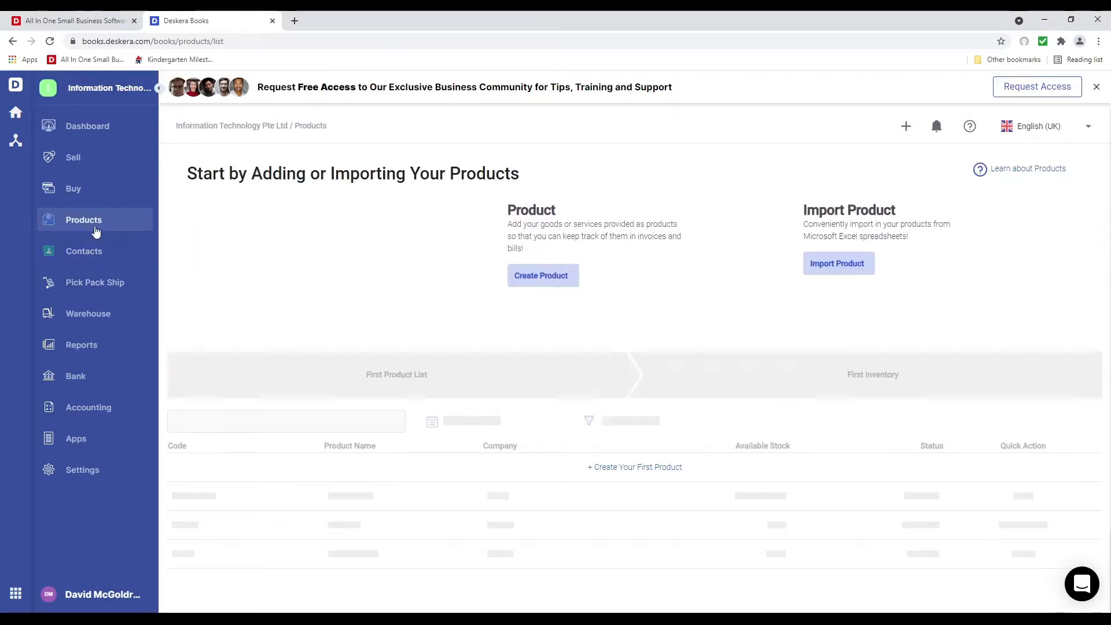
pyautogui.click(858, 264)
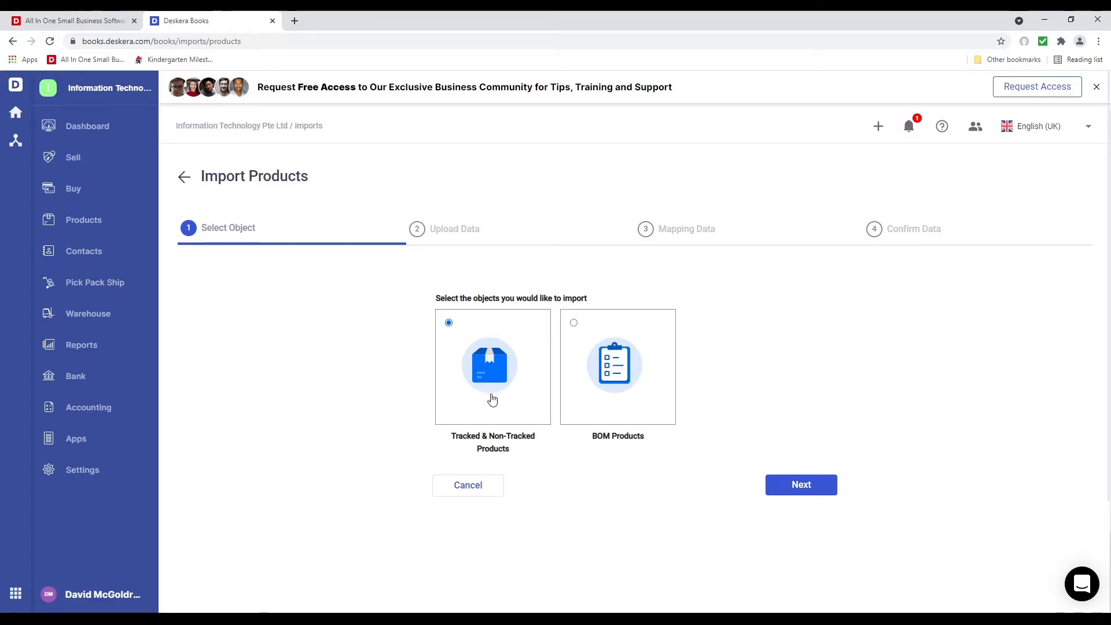
# Advance the product import to Upload Data and open the downloaded sample product_us_template in Excel
pyautogui.click(798, 487)
pyautogui.click(634, 390)
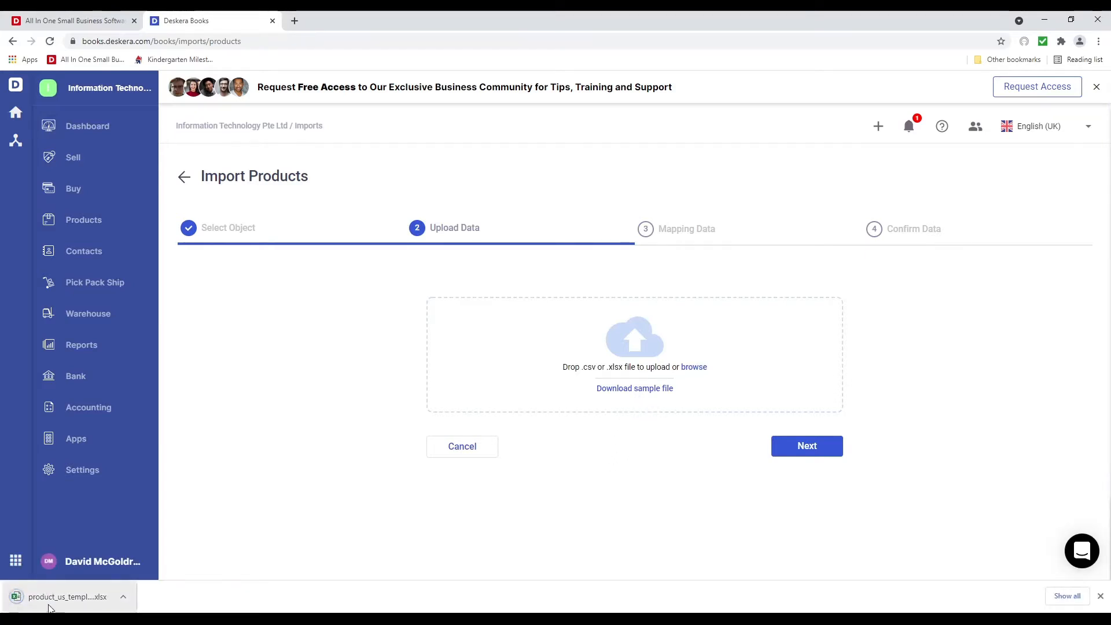
pyautogui.click(16, 602)
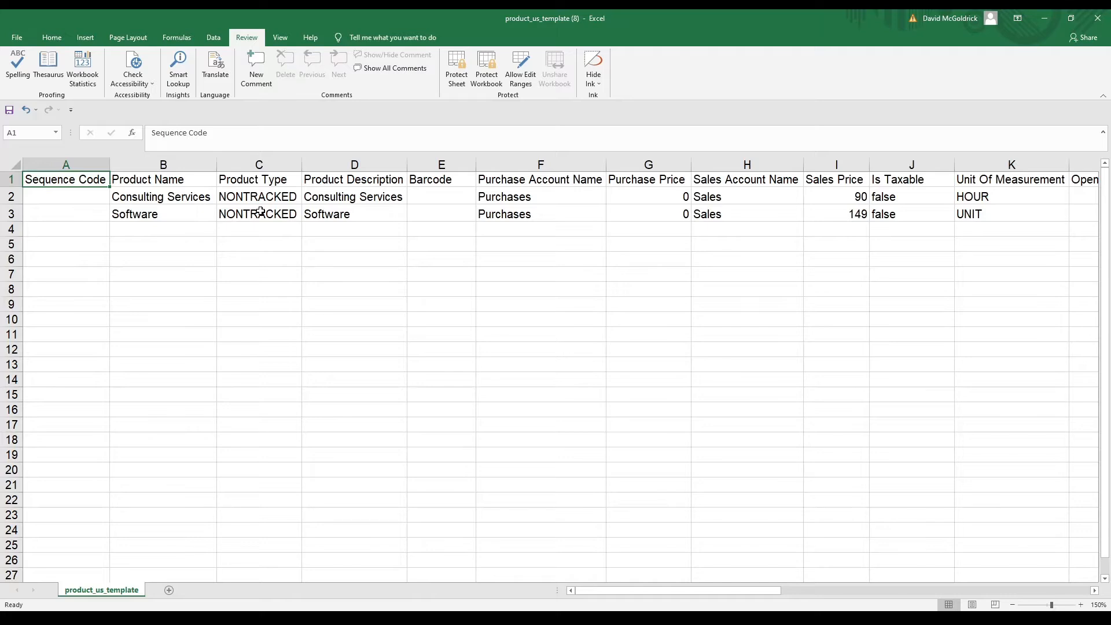
# Set Is Taxable to true for both Consulting Services and Software
pyautogui.press('Right')
pyautogui.press('Right')
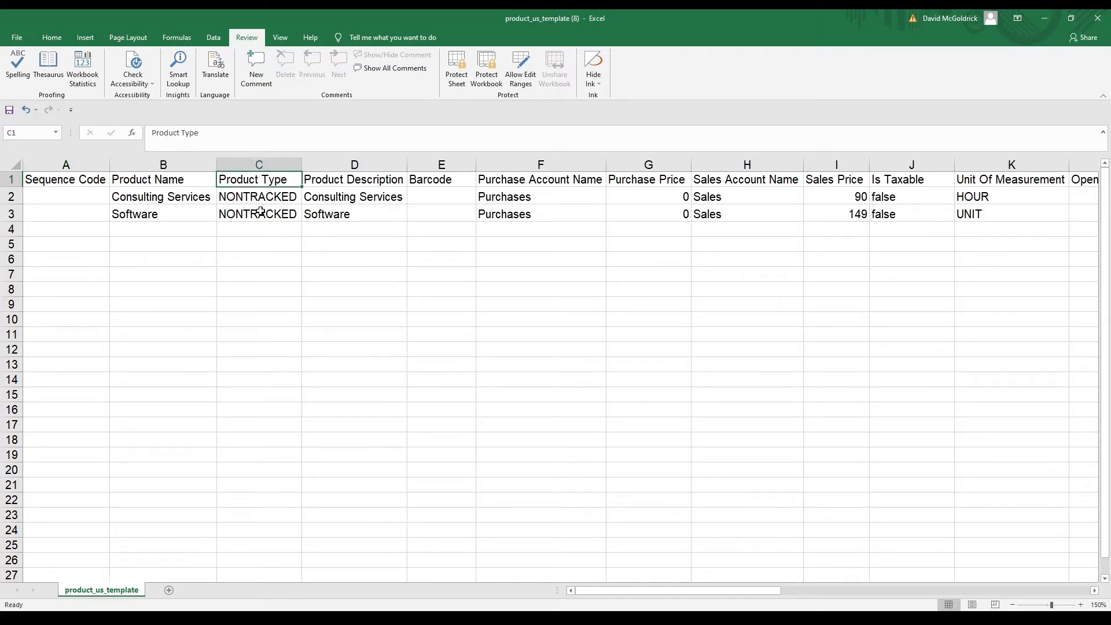
pyautogui.press('Down')
pyautogui.press('Down')
pyautogui.press('Up')
pyautogui.press('Up')
pyautogui.press('Right')
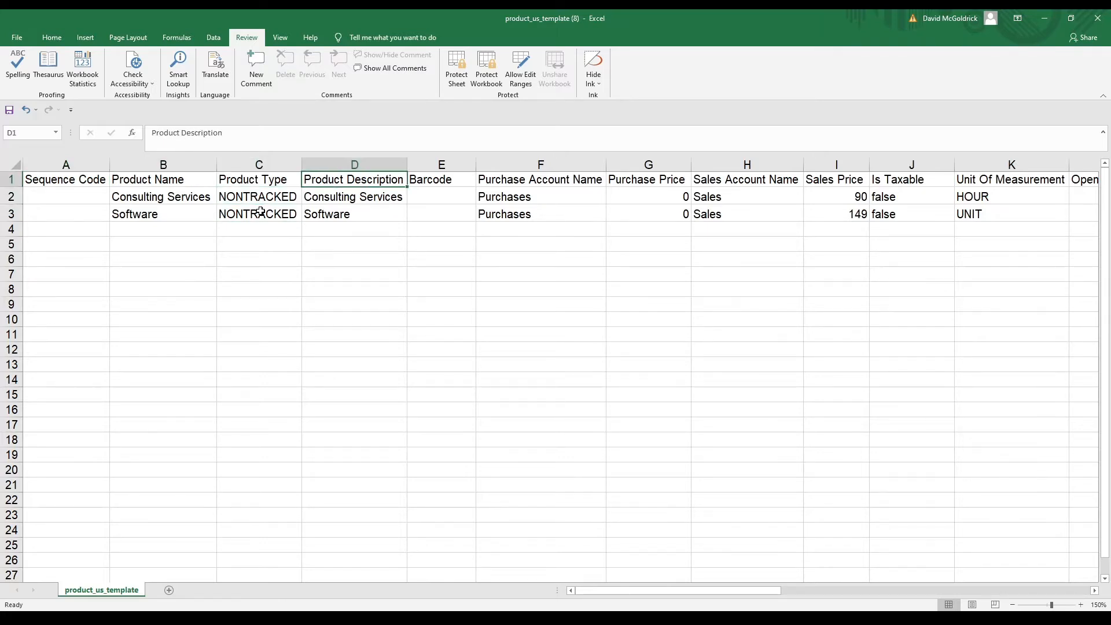
pyautogui.press('Right')
pyautogui.press('Right')
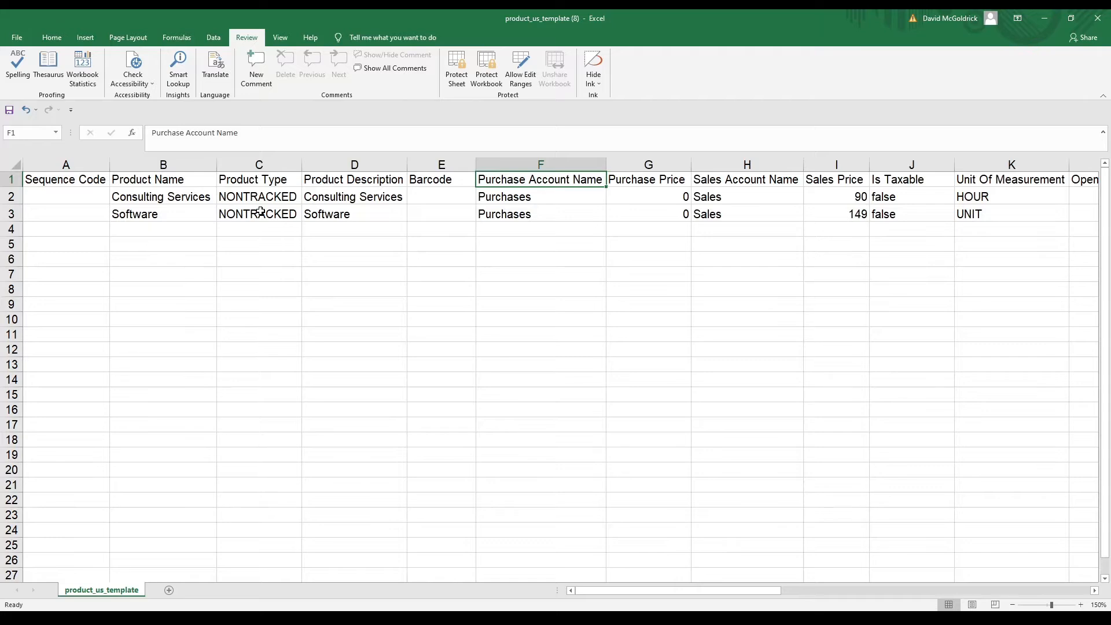
pyautogui.press('Right')
pyautogui.press('Right')
pyautogui.press('Right')
pyautogui.press('Right')
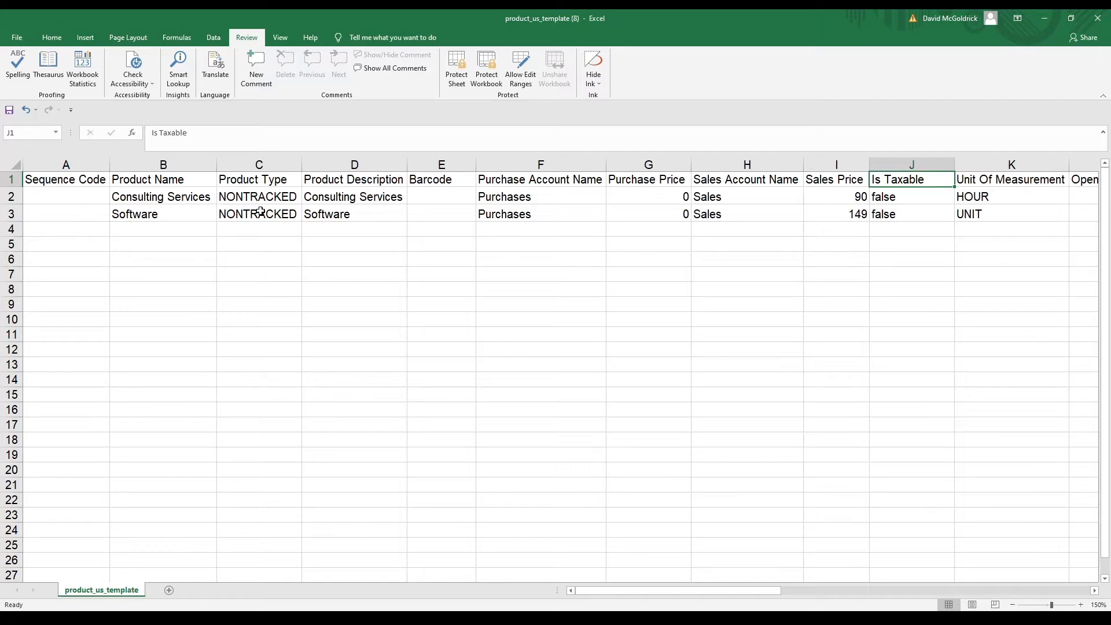
pyautogui.press('Down')
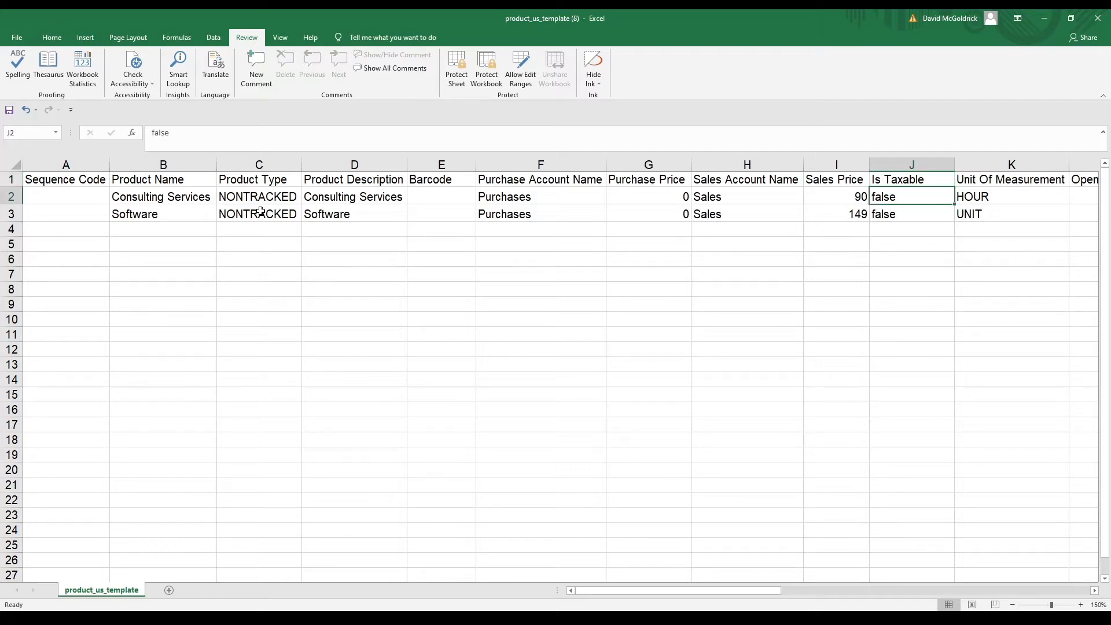
pyautogui.write('true')
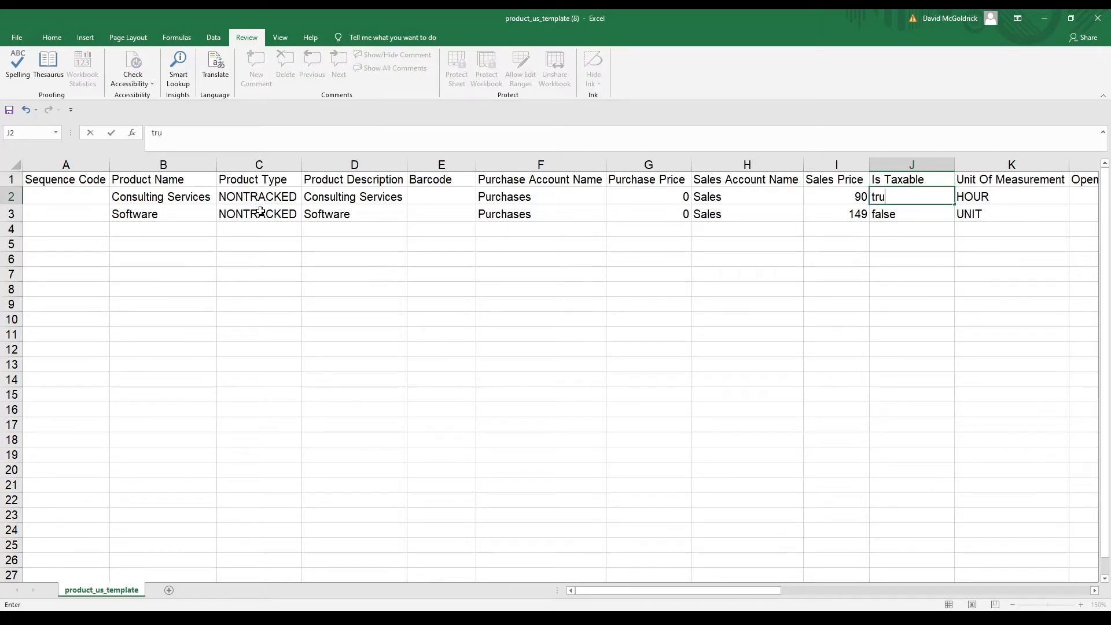
pyautogui.press('Return')
pyautogui.write('t')
pyautogui.press('Return')
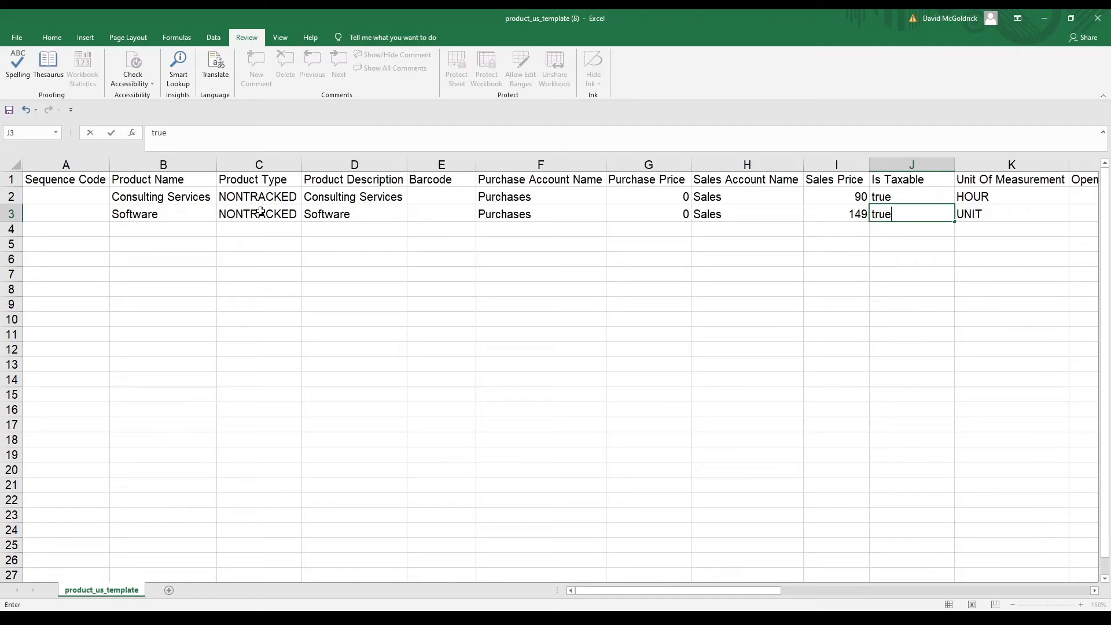
pyautogui.press('Up')
pyautogui.press('Up')
pyautogui.press('Up')
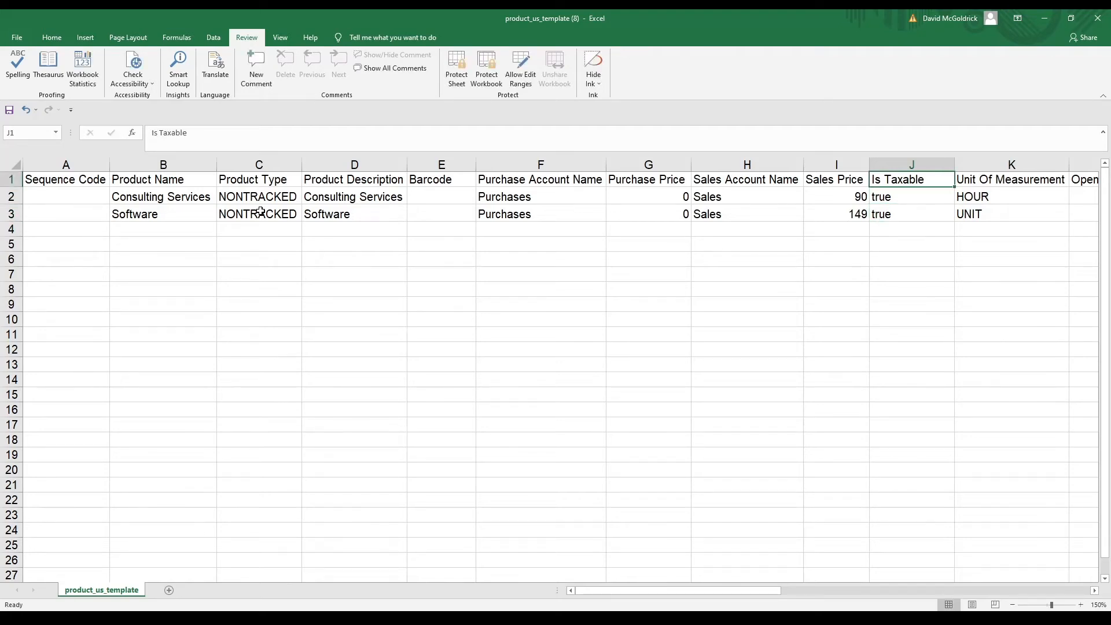
pyautogui.press('Down')
pyautogui.press('Down')
pyautogui.press('Up')
pyautogui.press('Up')
# Leave the opening quantity and valuation at 0 after briefly entering 5 and 2344
pyautogui.press('Right')
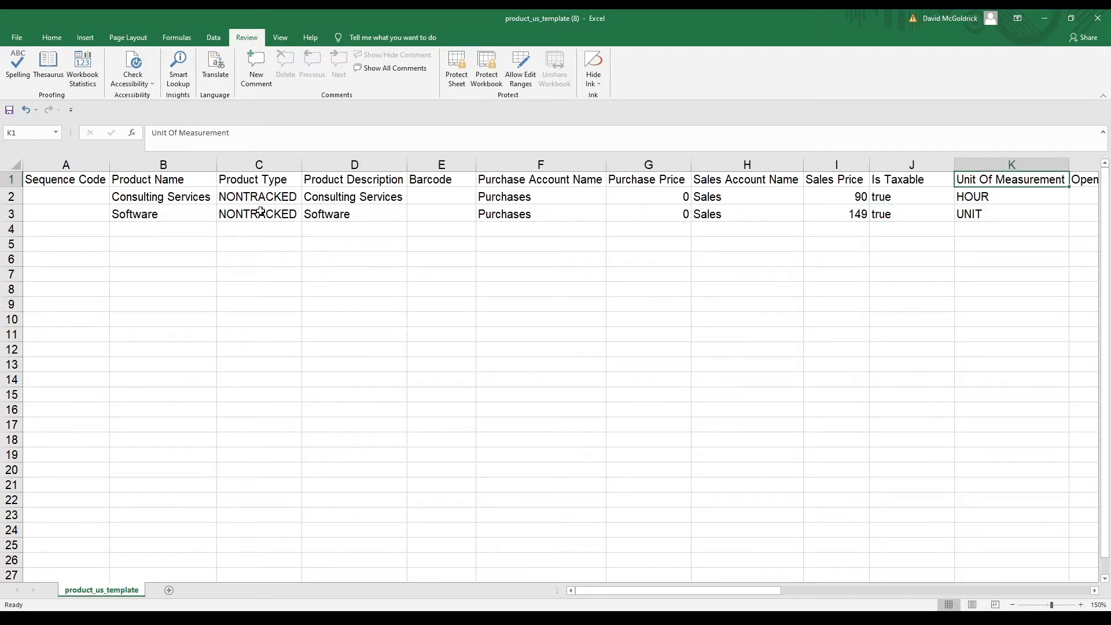
pyautogui.press('Right')
pyautogui.press('Right')
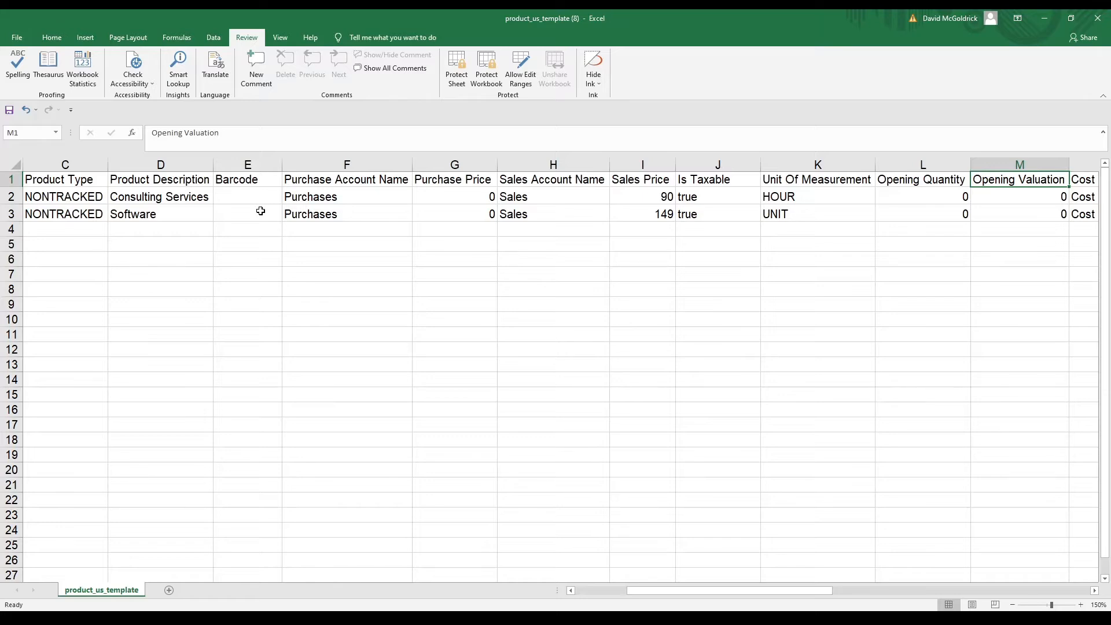
pyautogui.press('Down')
pyautogui.press('Left')
pyautogui.write('5')
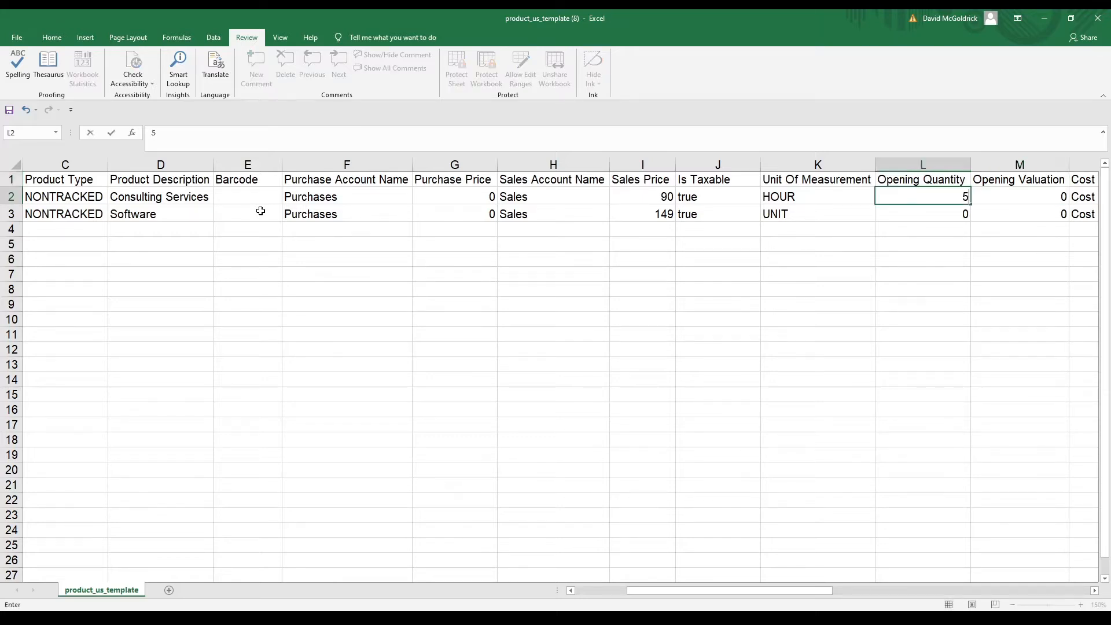
pyautogui.press('Right')
pyautogui.write('2344')
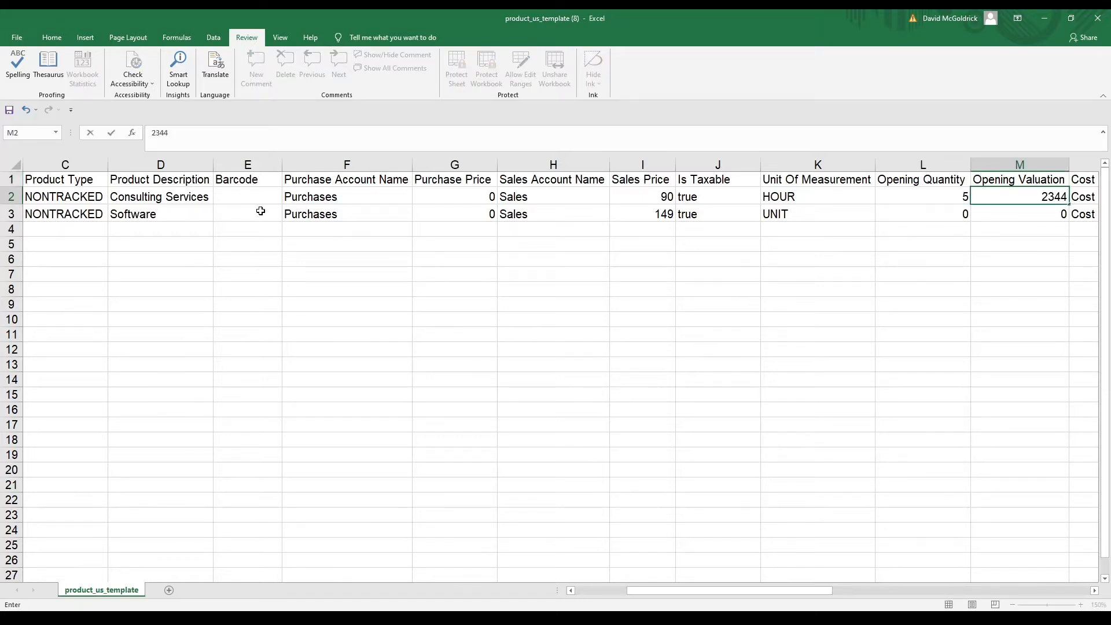
pyautogui.press('Return')
pyautogui.press('Up')
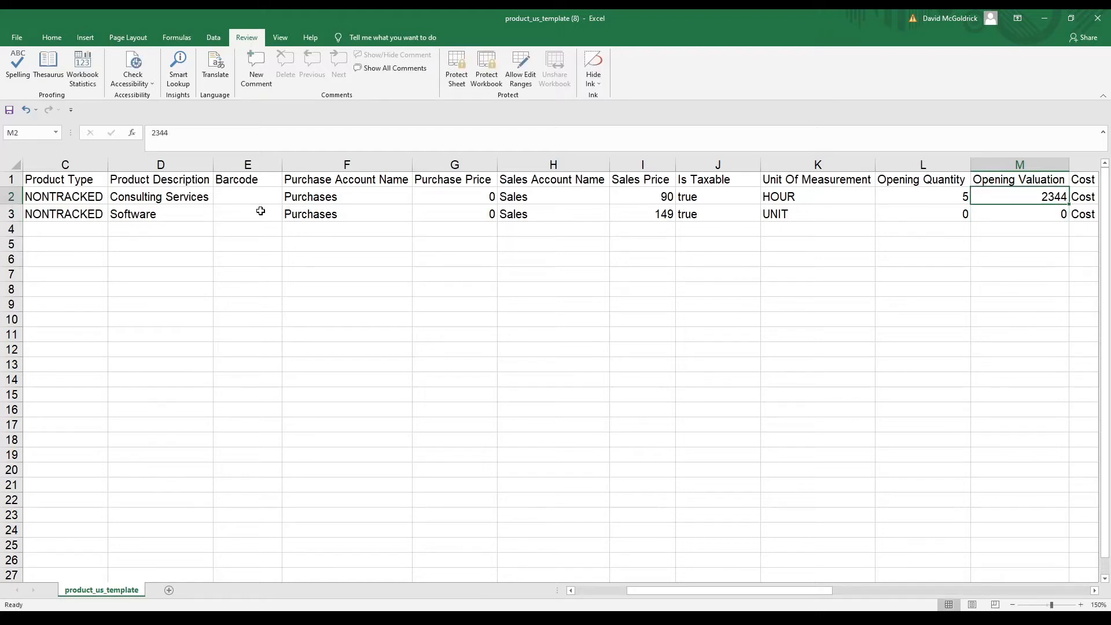
pyautogui.press('Left')
pyautogui.press('Down')
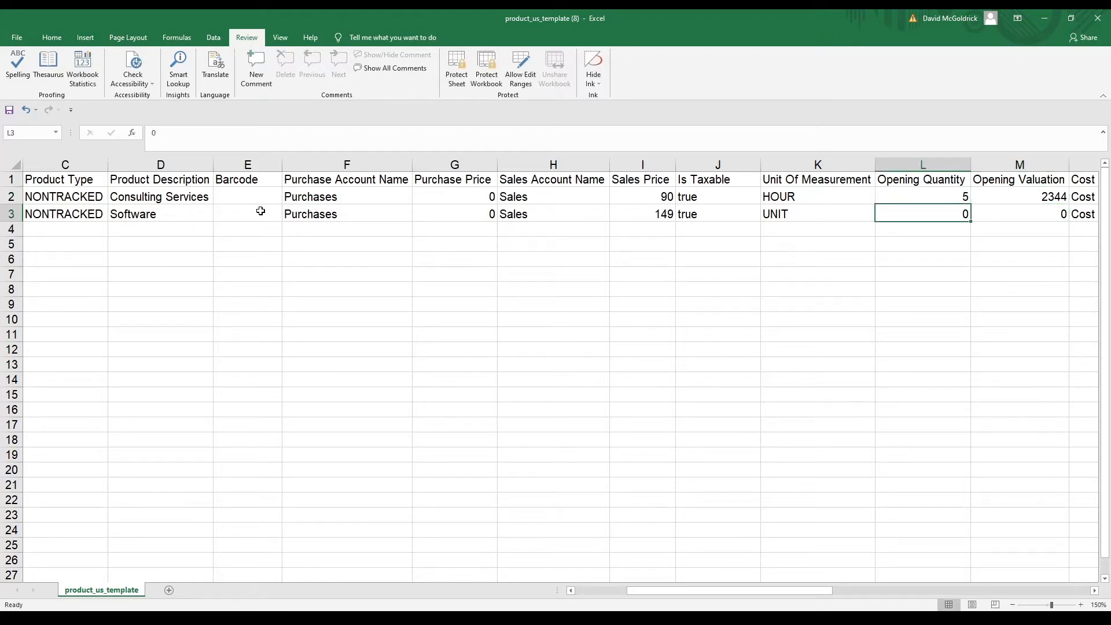
pyautogui.press('Up')
pyautogui.press('Right')
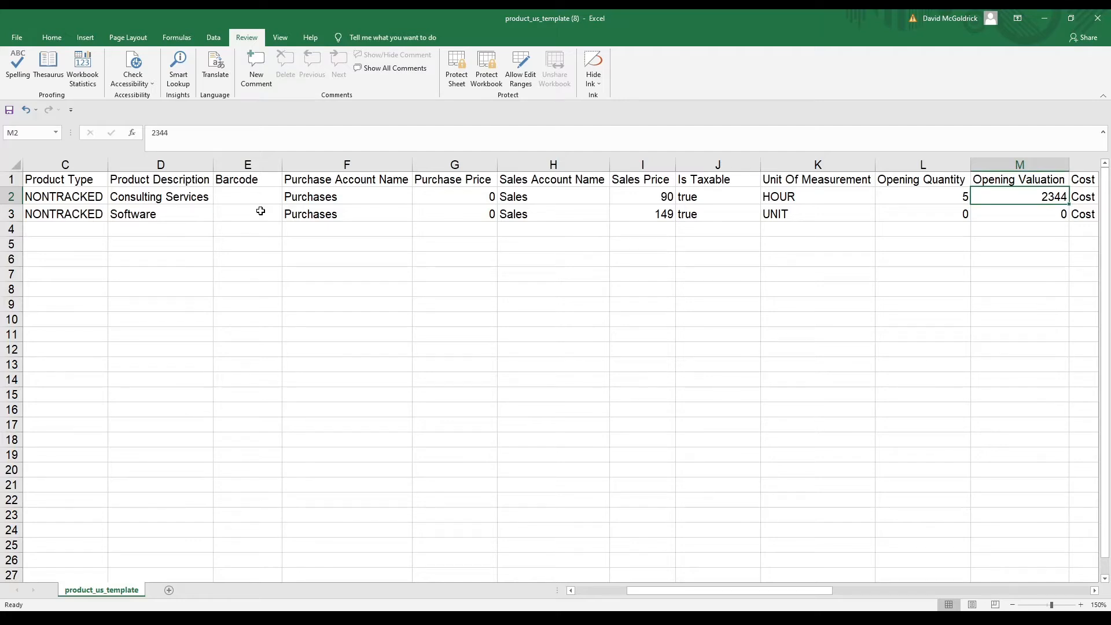
pyautogui.write('0')
pyautogui.press('Return')
pyautogui.press('Left')
pyautogui.press('Up')
pyautogui.write('0')
pyautogui.press('Right')
pyautogui.press('Down')
pyautogui.press('Left')
# Review the account and warehouse columns and save the template workbook
pyautogui.press('Up')
pyautogui.press('Right')
pyautogui.press('Right')
pyautogui.press('Right')
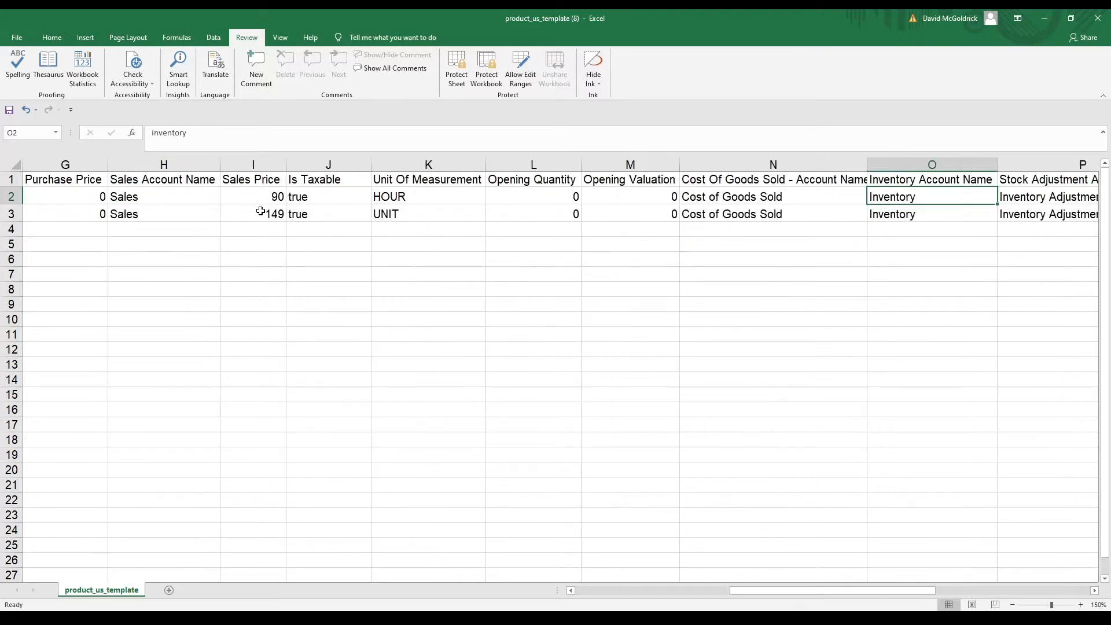
pyautogui.press('Left')
pyautogui.press('Right')
pyautogui.press('Right')
pyautogui.press('Right')
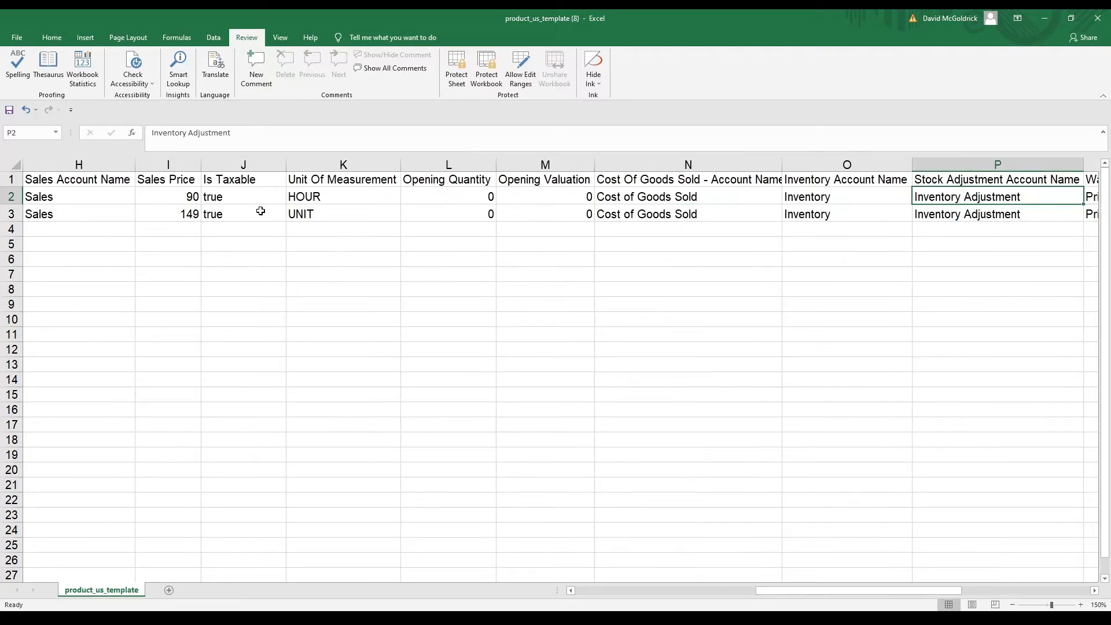
pyautogui.press('Right')
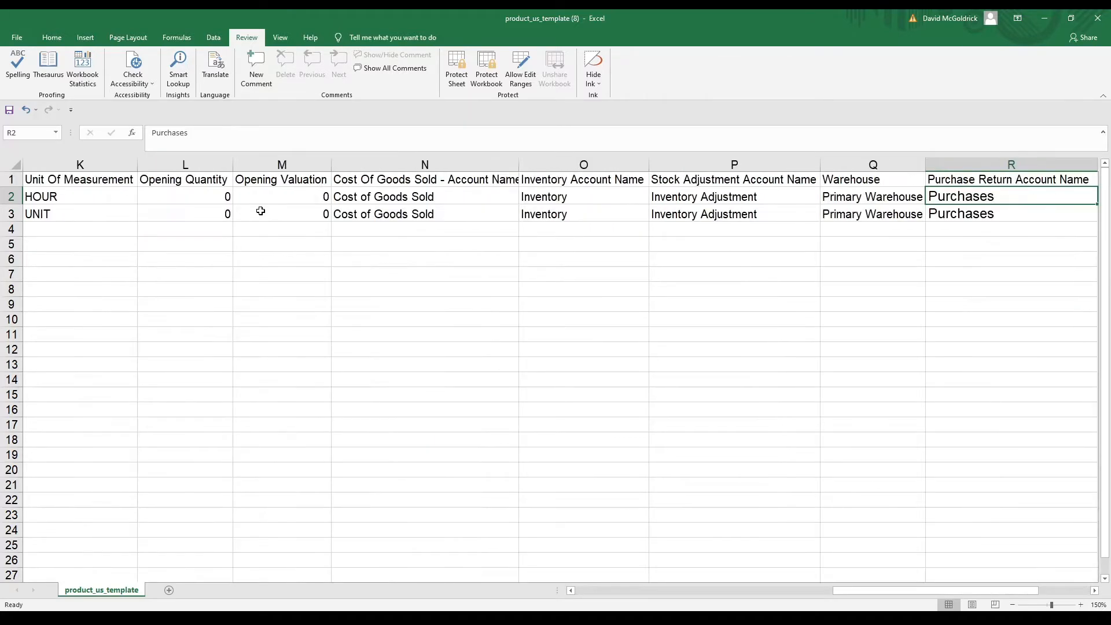
pyautogui.press('Right')
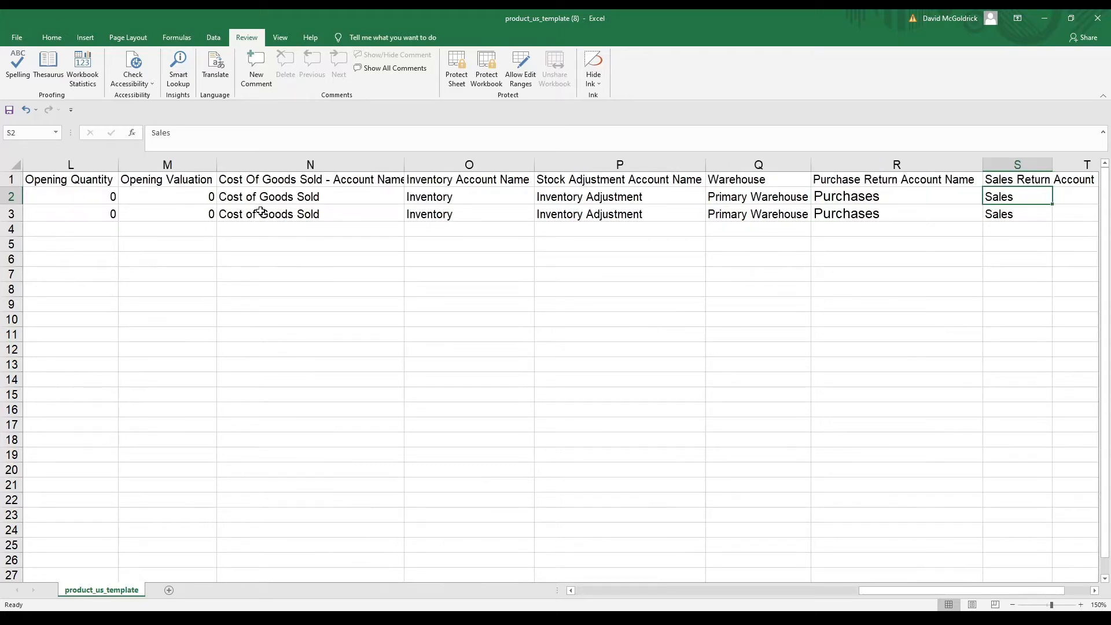
pyautogui.press('Left')
pyautogui.press('Left')
pyautogui.press('Left')
pyautogui.press('Left')
pyautogui.press('Left')
pyautogui.press('Left')
pyautogui.press('Left')
pyautogui.press('Left')
pyautogui.press('Left')
pyautogui.press('Left')
pyautogui.press('Left')
pyautogui.press('Left')
pyautogui.press('Left')
pyautogui.press('Left')
pyautogui.press('Left')
pyautogui.press('Left')
pyautogui.press('Left')
pyautogui.press('Left')
pyautogui.press('Up')
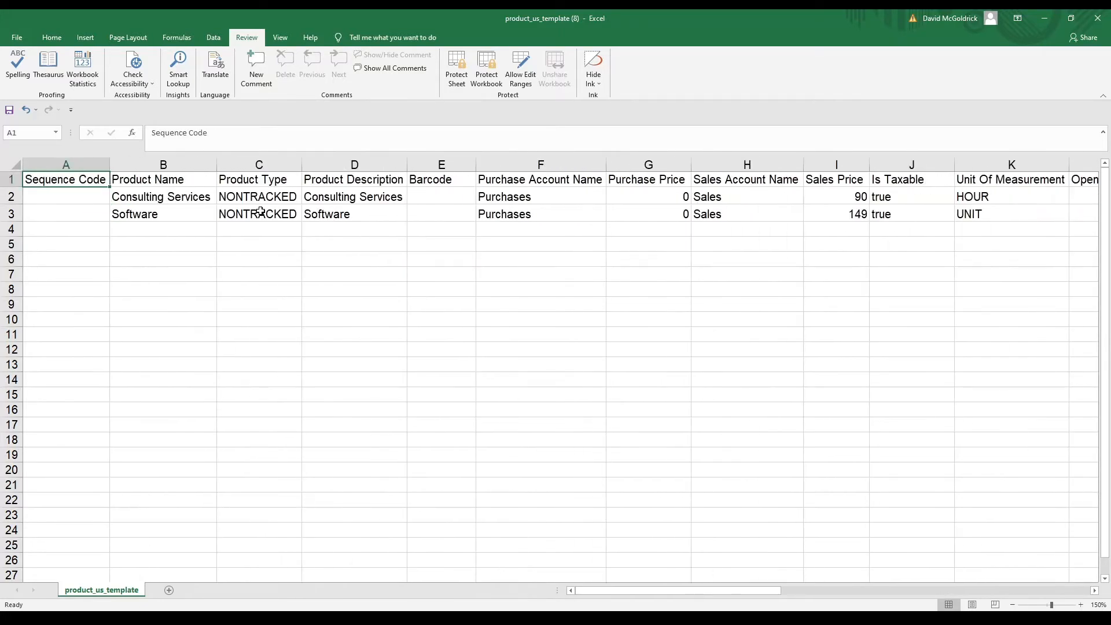
pyautogui.click(9, 110)
# Upload the saved product_us_template (8).xlsx, keep the default column mappings, and reach Confirm Data
pyautogui.click(1097, 18)
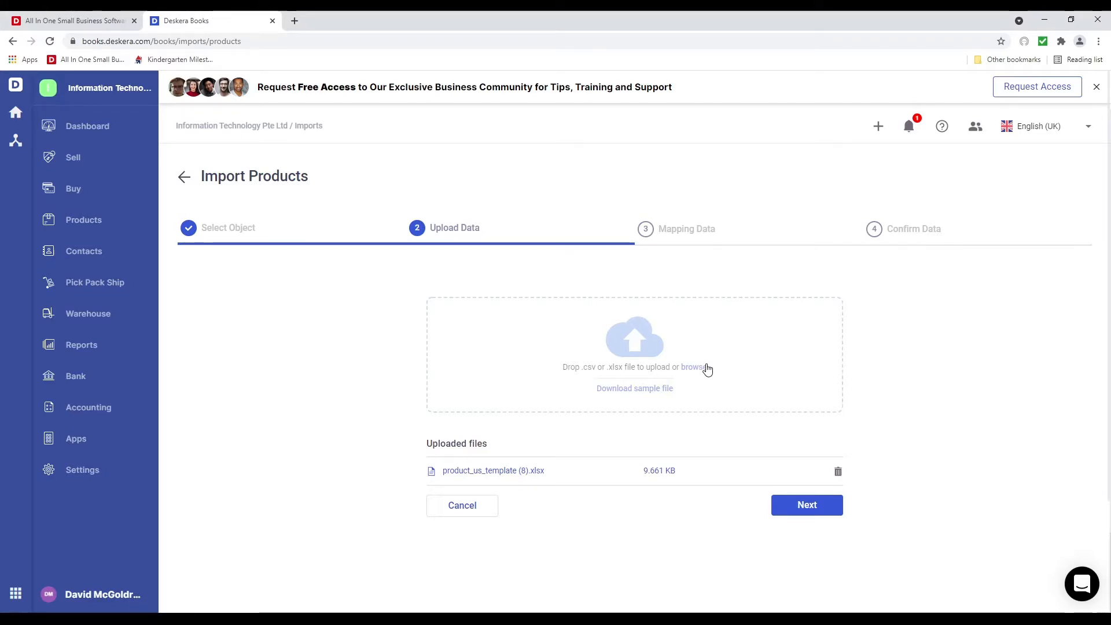
pyautogui.click(800, 517)
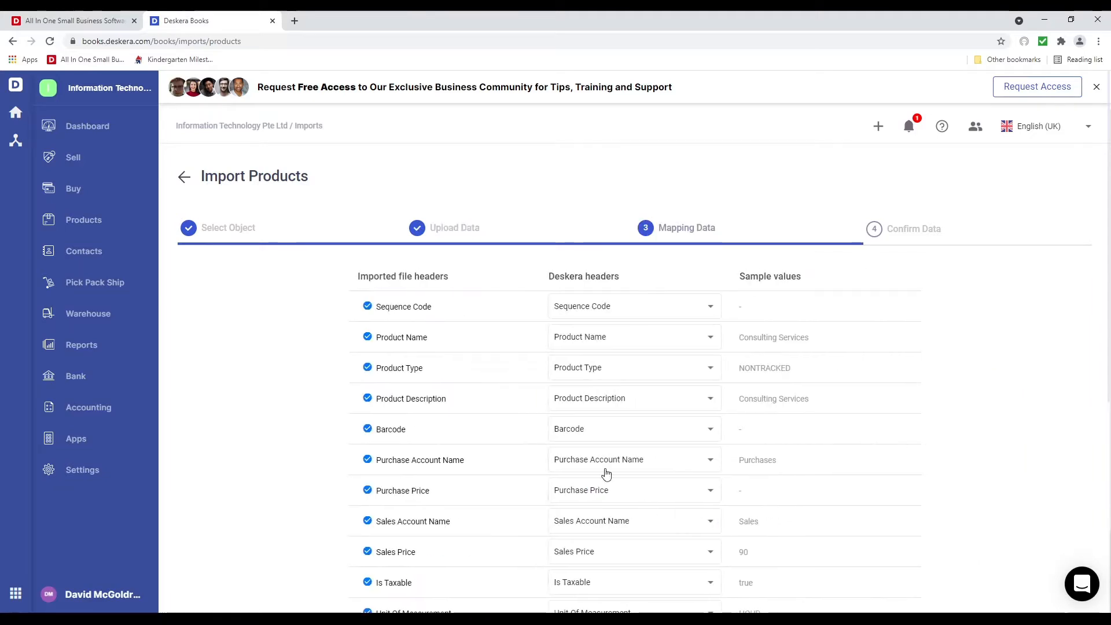
pyautogui.scroll(-6, 506, 425)
pyautogui.scroll(6, 510, 450)
pyautogui.click(602, 338)
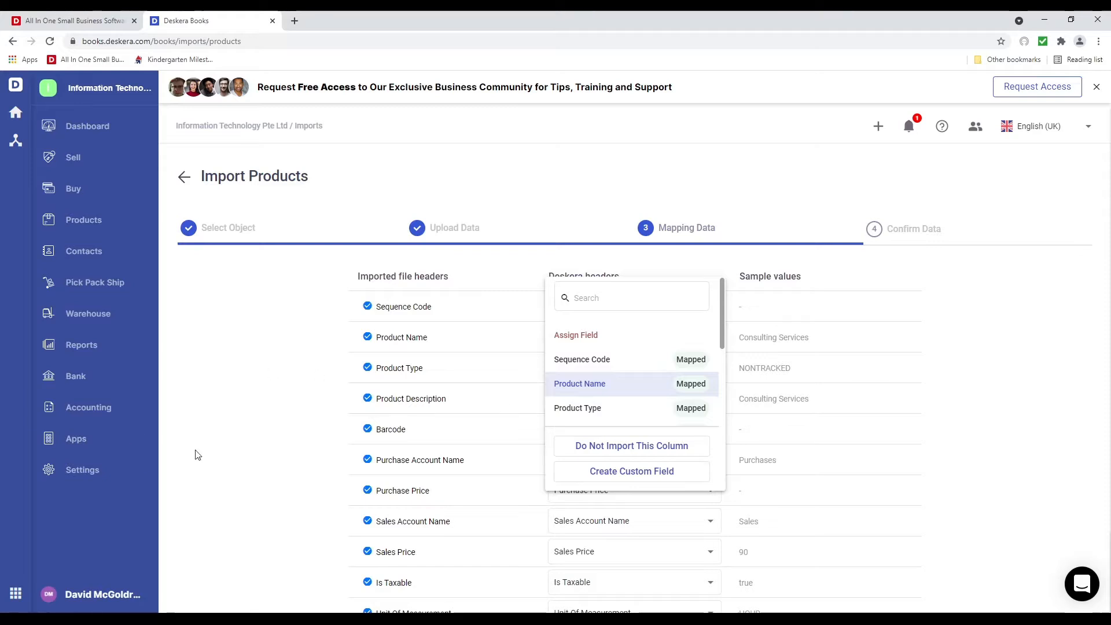
pyautogui.click(292, 451)
pyautogui.scroll(-5, 523, 426)
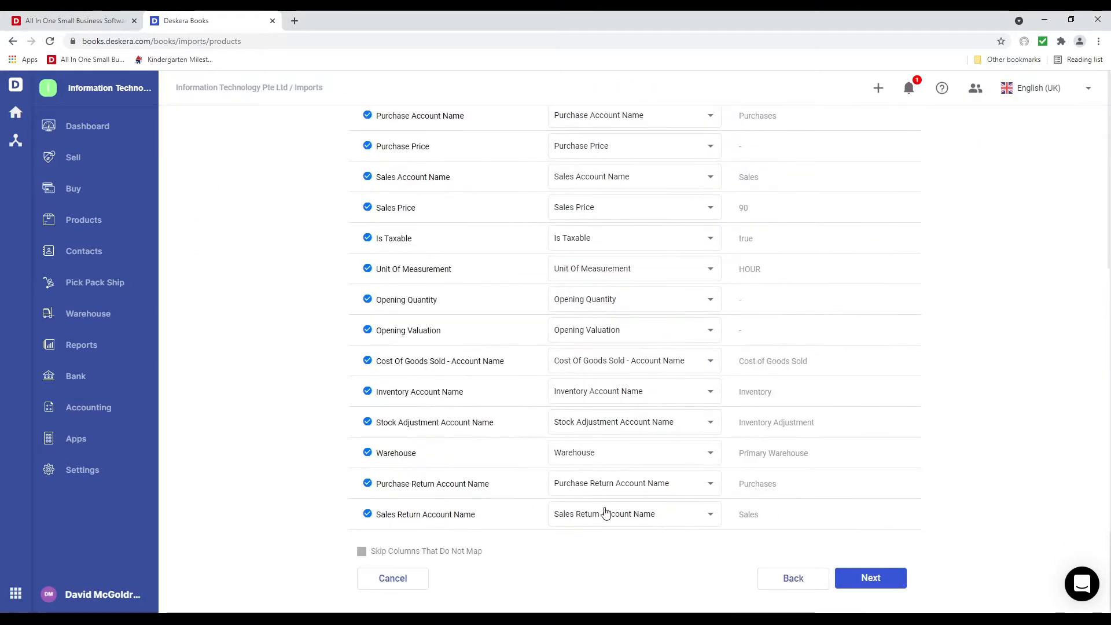
pyautogui.click(890, 580)
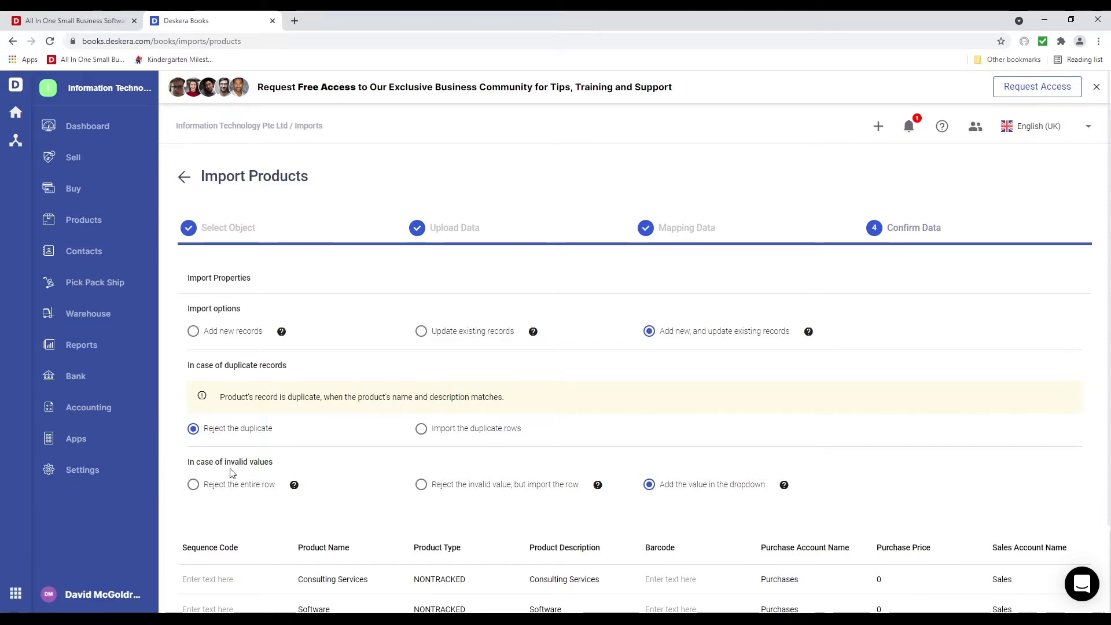
# Change Consulting Services' sales price from 90 to 80, check Software's UNIT, and submit the import
pyautogui.scroll(-2, 398, 472)
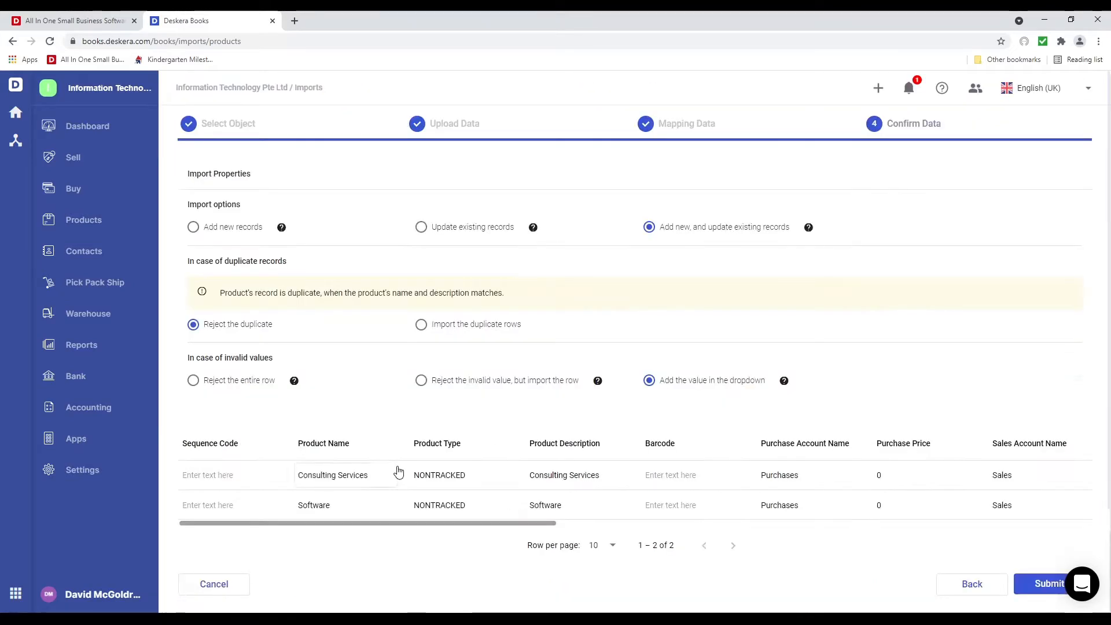
pyautogui.moveTo(479, 527); pyautogui.dragTo(709, 527)
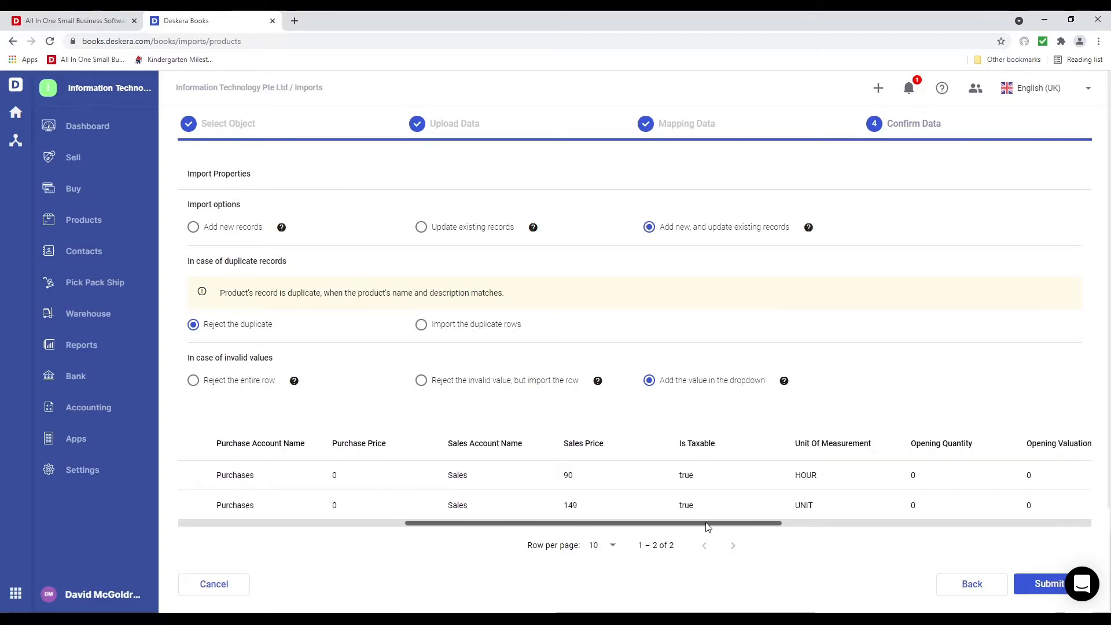
pyautogui.click(573, 478)
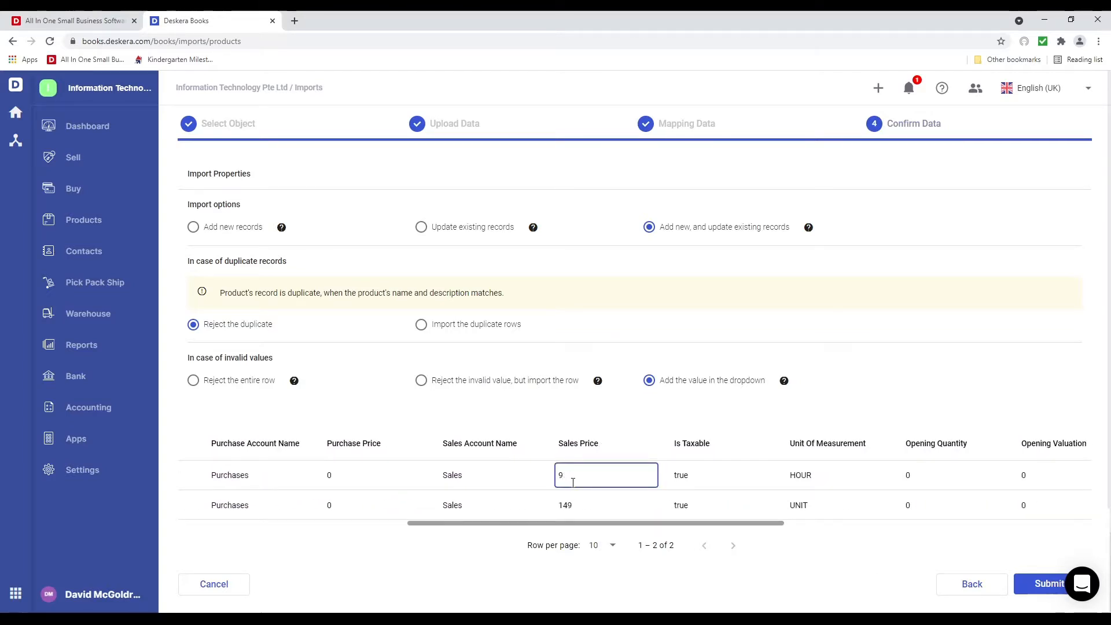
pyautogui.press('BackSpace')
pyautogui.write('80')
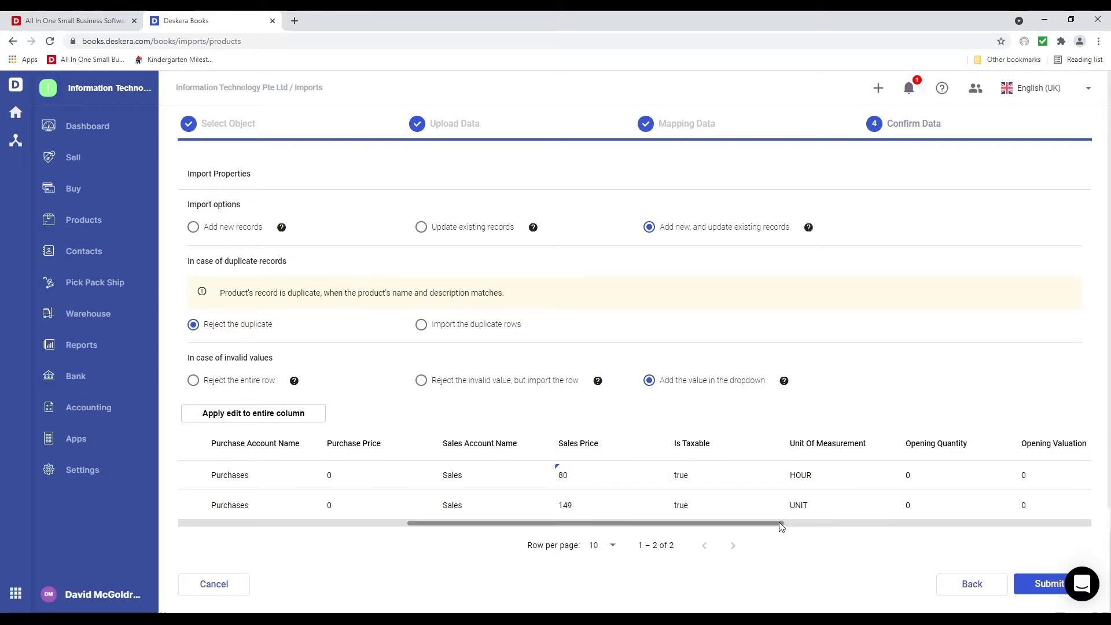
pyautogui.click(819, 505)
pyautogui.moveTo(819, 506); pyautogui.dragTo(793, 504)
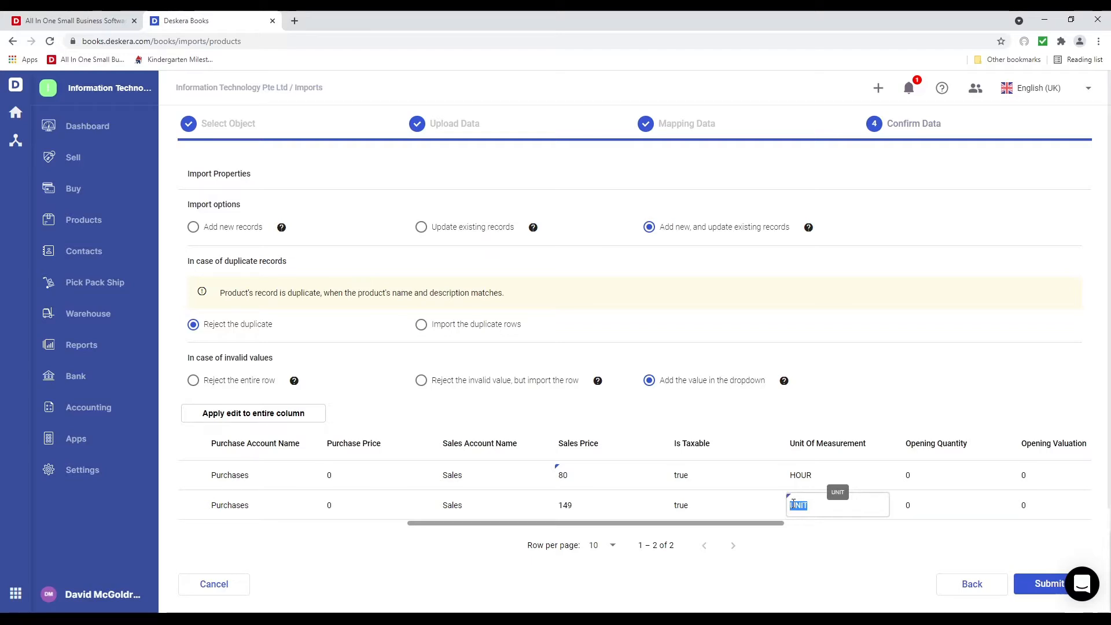
pyautogui.click(1015, 393)
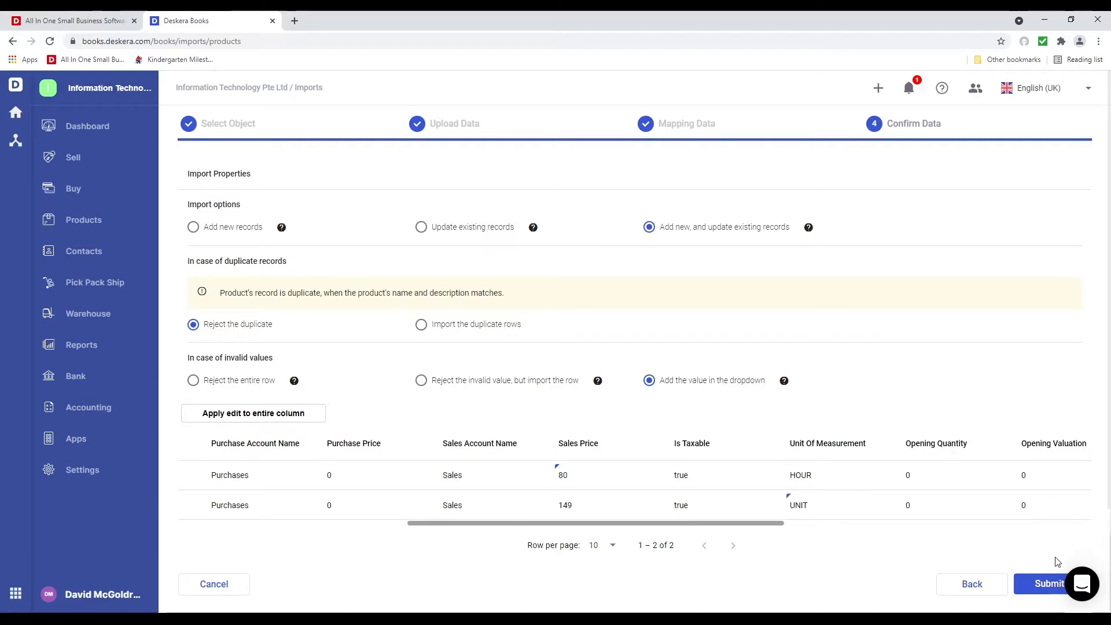
pyautogui.click(1048, 583)
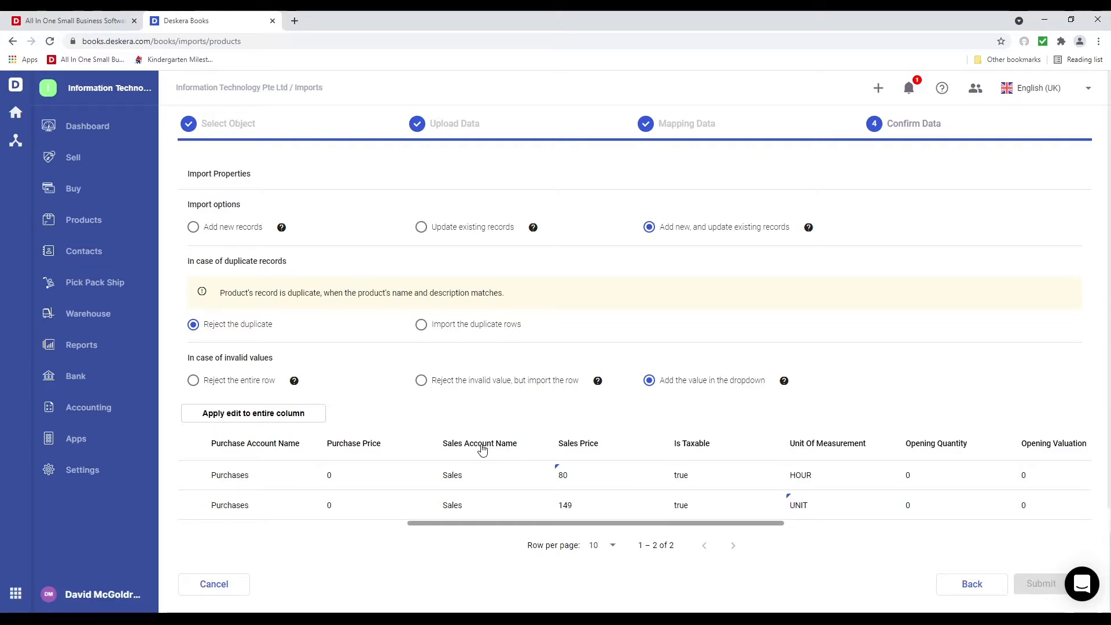
# Browse the Products list and the Chart of Accounts
pyautogui.click(103, 225)
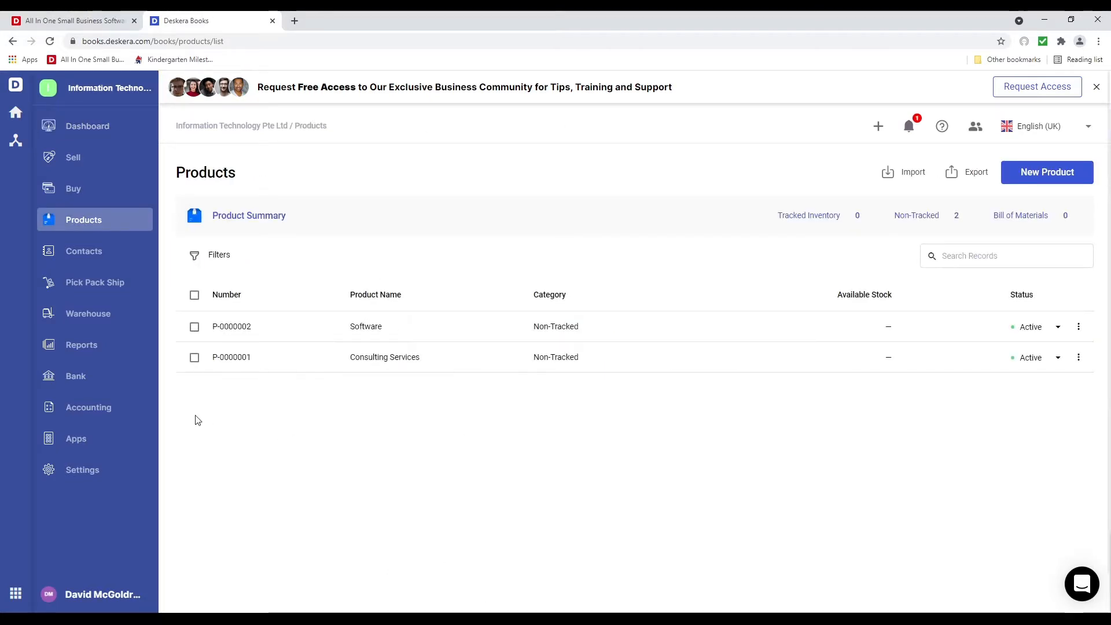
pyautogui.click(110, 411)
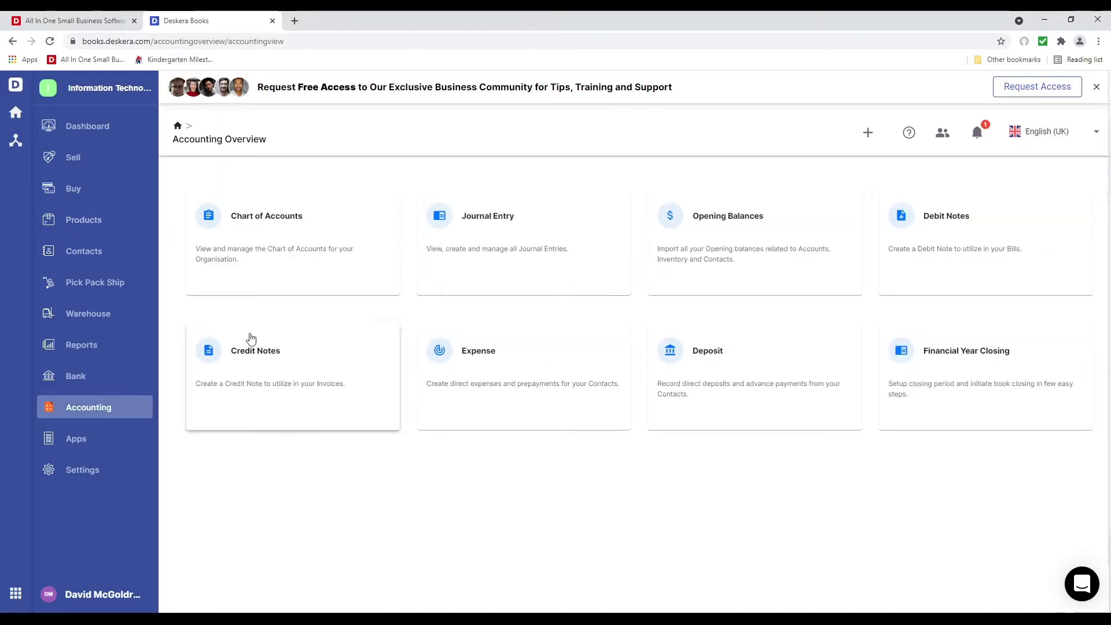
pyautogui.click(316, 265)
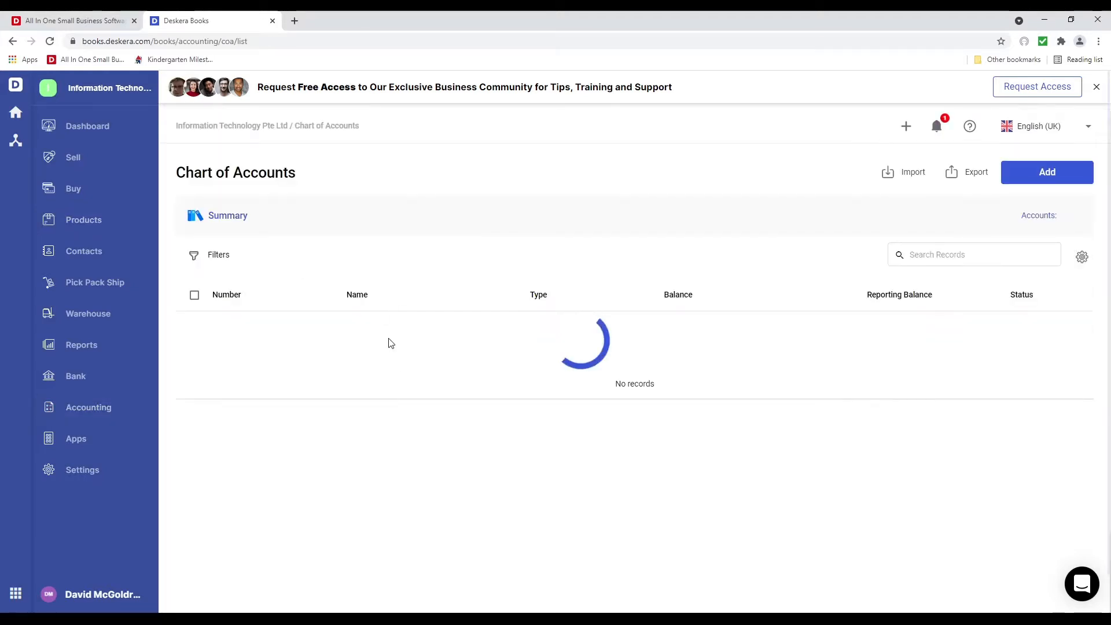
pyautogui.click(110, 409)
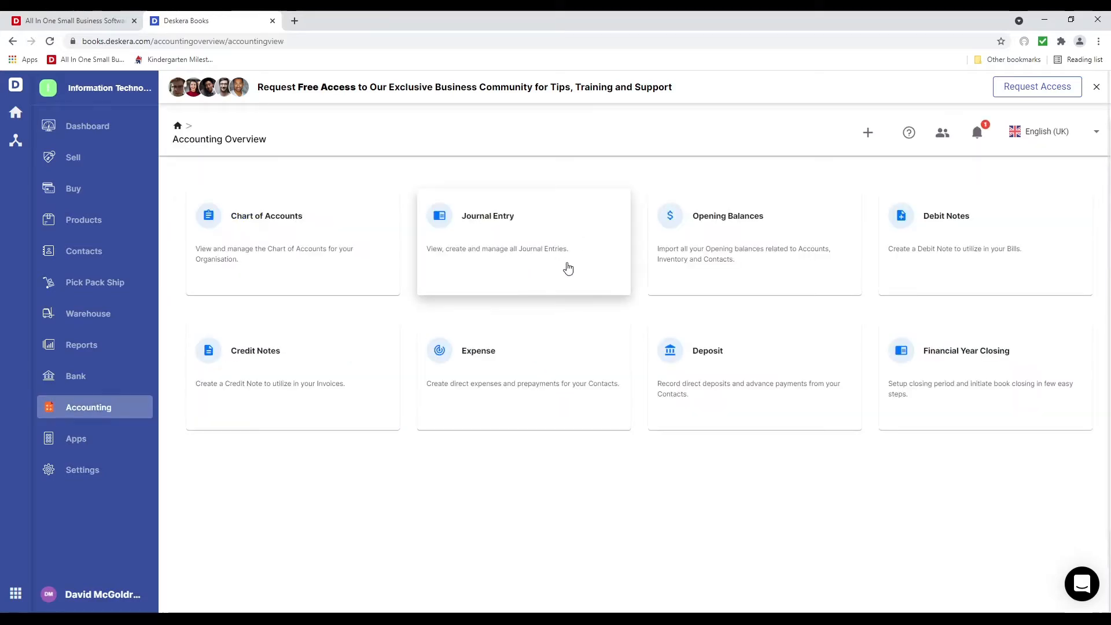
# Review Opening Balances for Inventory and Contacts, including the Create options
pyautogui.click(800, 257)
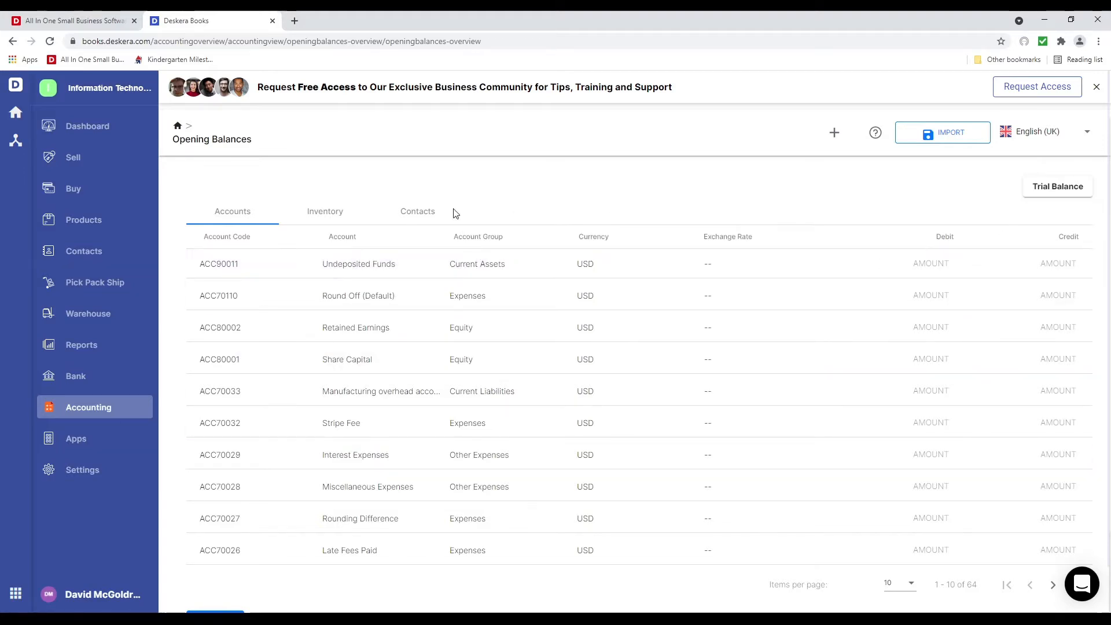
pyautogui.click(338, 215)
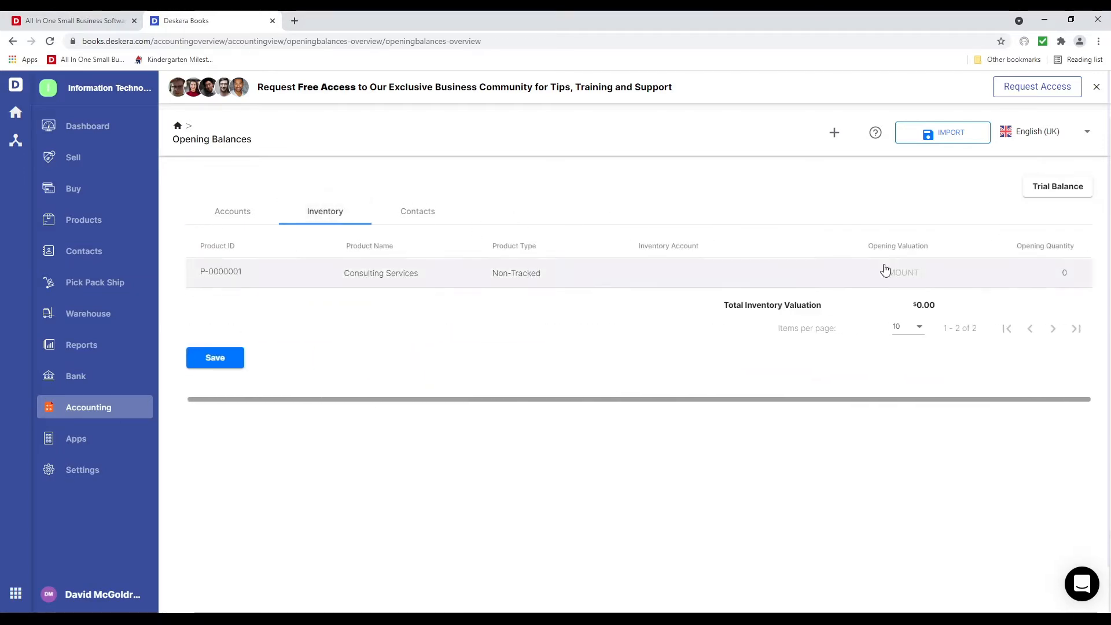
pyautogui.click(413, 215)
pyautogui.click(943, 132)
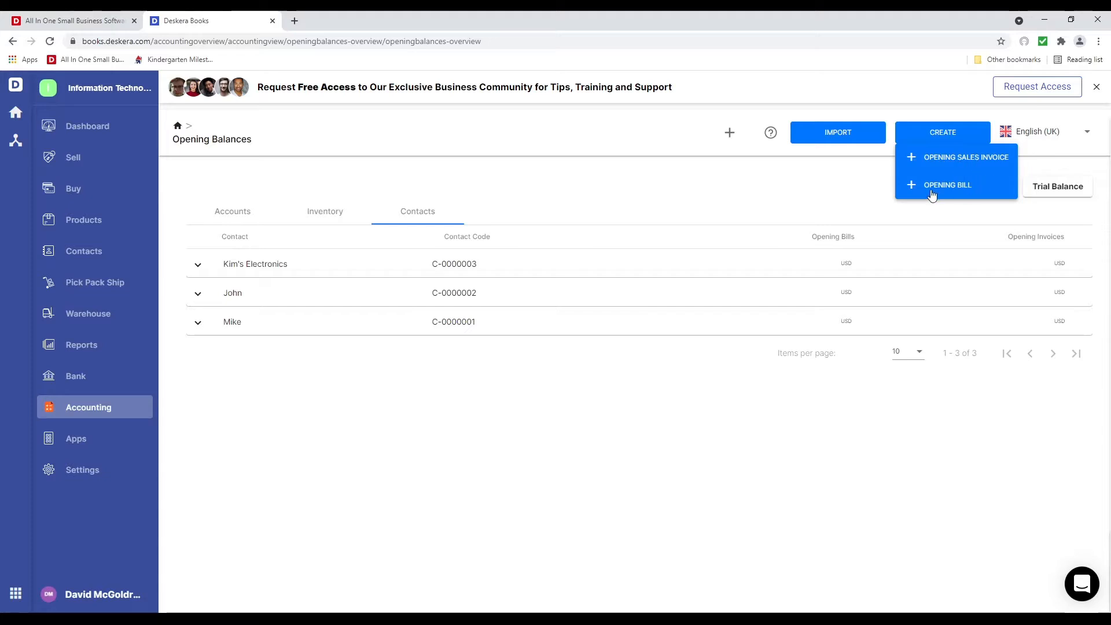
pyautogui.click(784, 168)
pyautogui.click(116, 410)
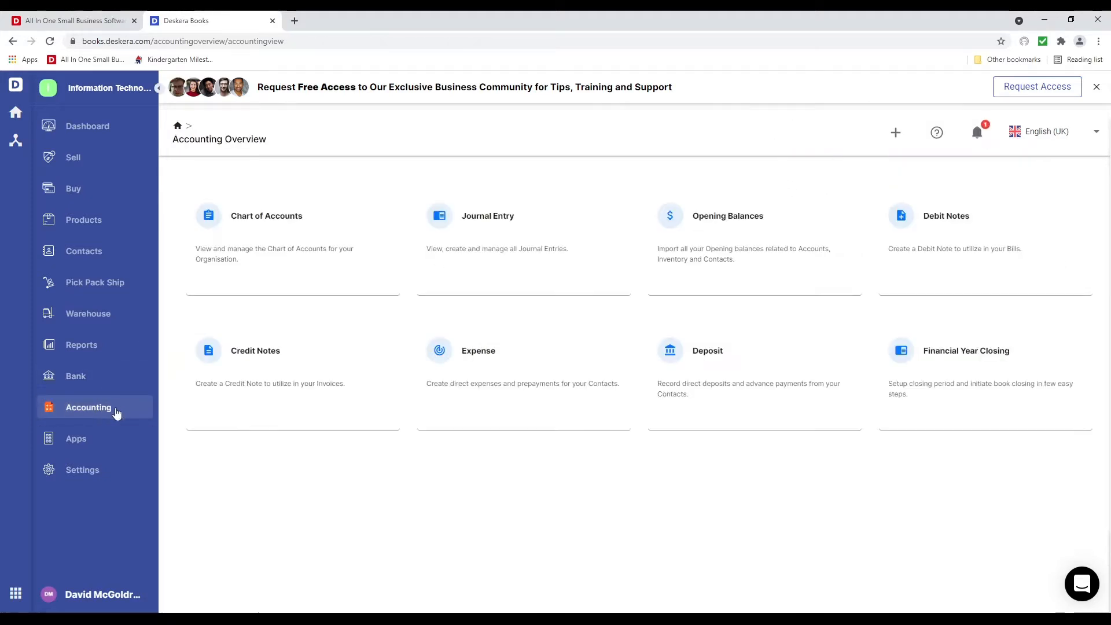
# Set financial year closing to Yearly with Retained Earnings as the retained earning account
pyautogui.click(990, 365)
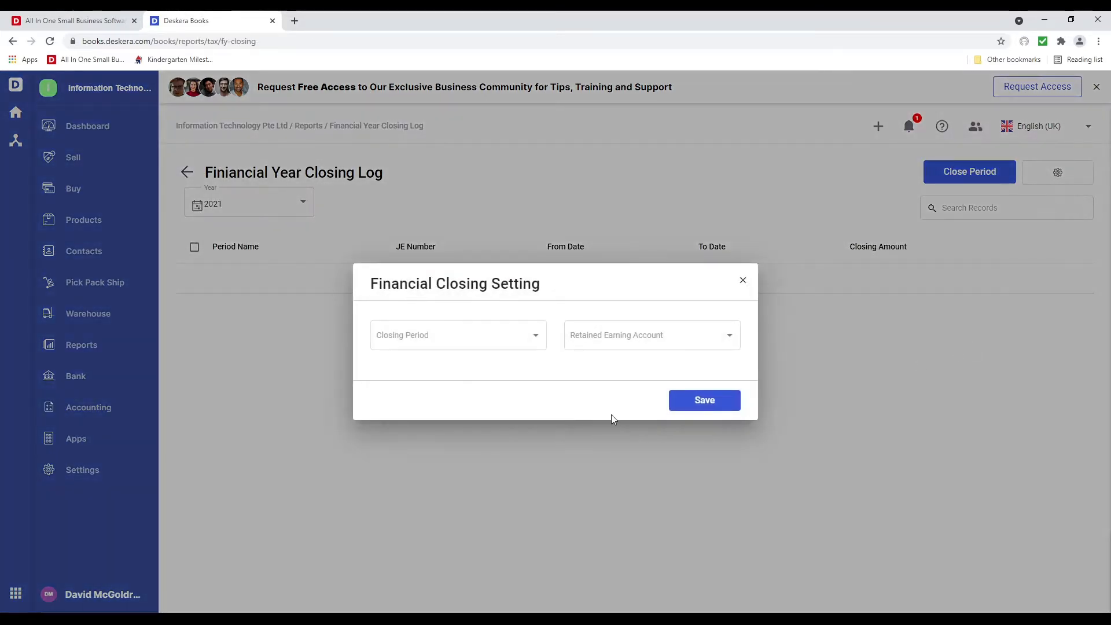
pyautogui.click(521, 333)
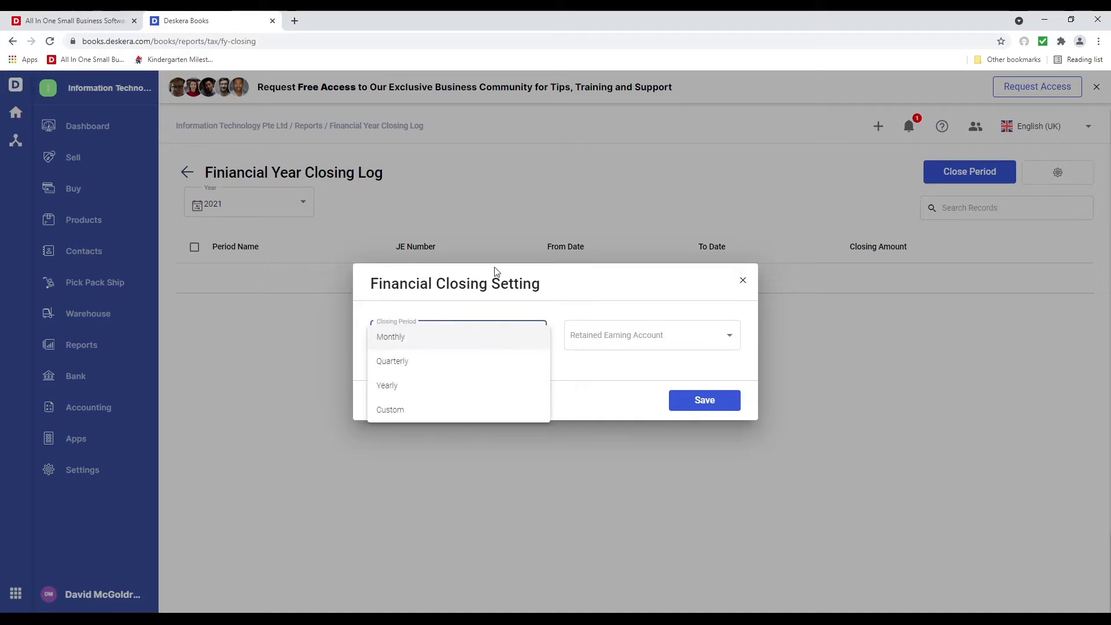
pyautogui.click(471, 387)
pyautogui.click(681, 344)
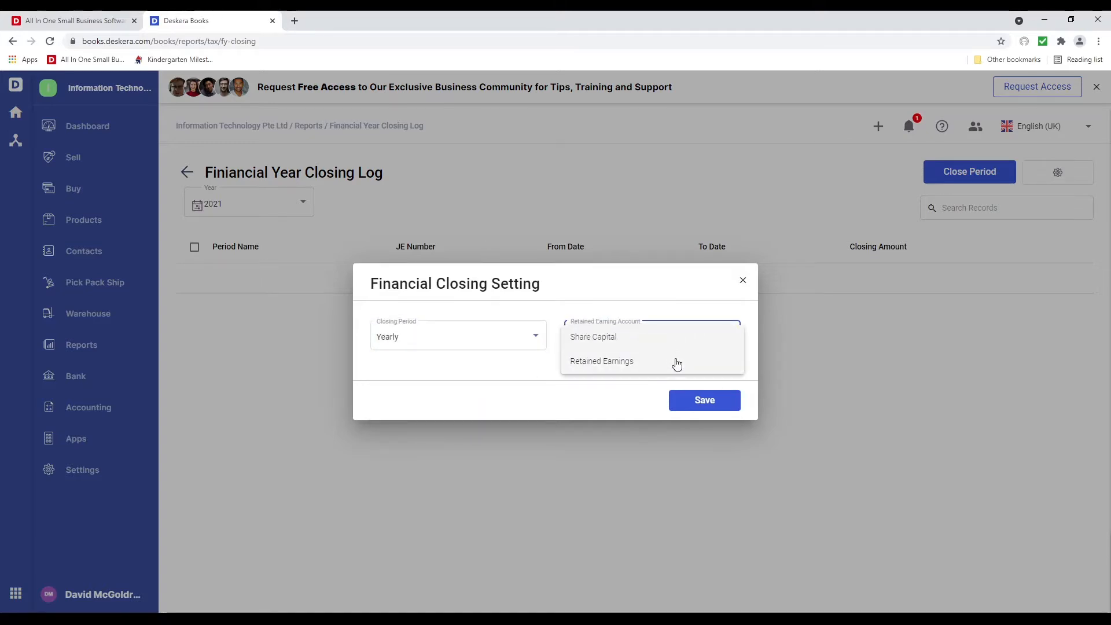
pyautogui.click(675, 362)
pyautogui.click(701, 400)
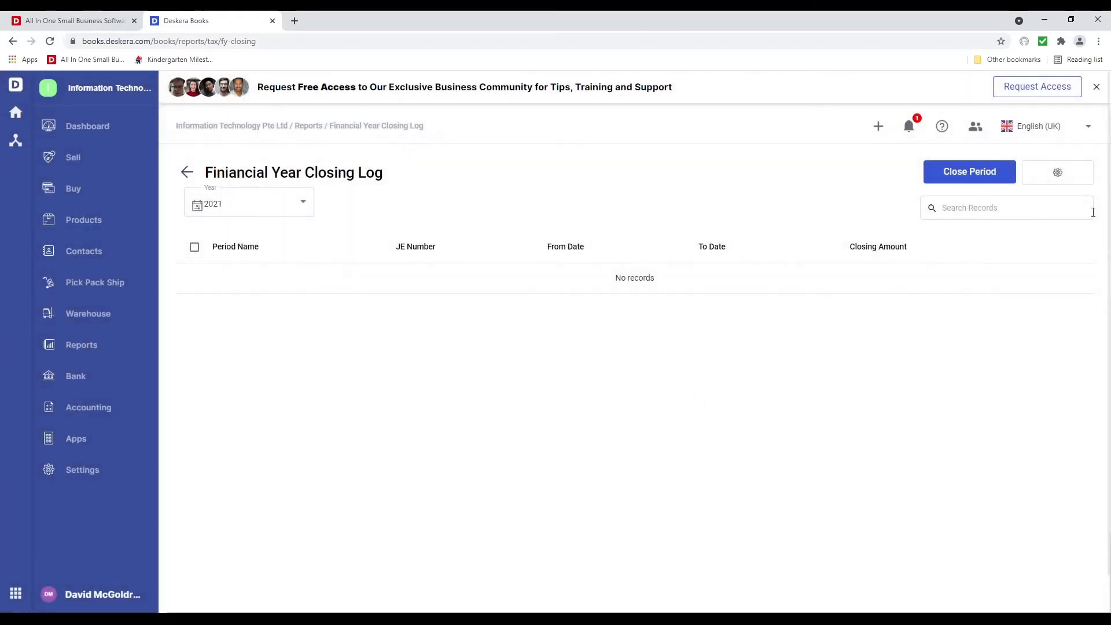
# Open Close Period and dismiss it without closing any period
pyautogui.click(960, 176)
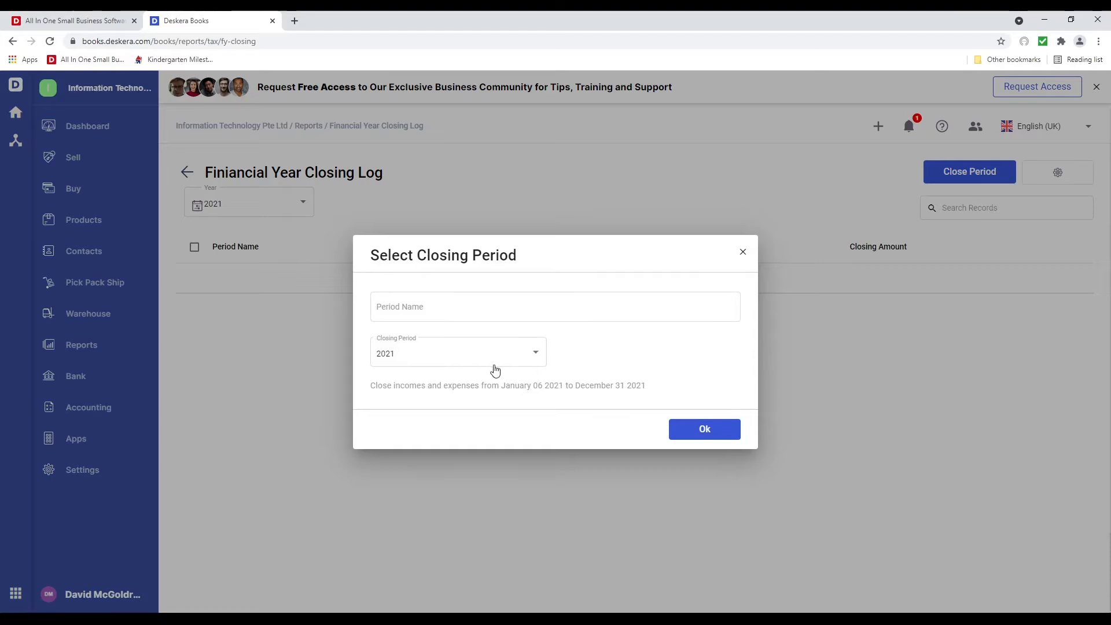
pyautogui.click(740, 254)
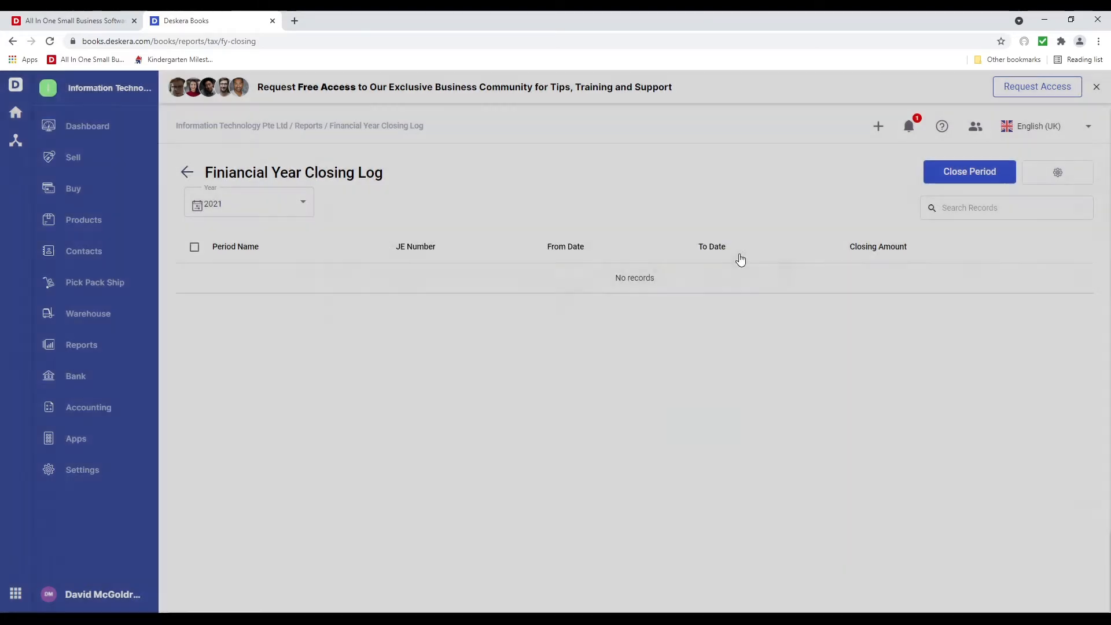
pyautogui.click(90, 415)
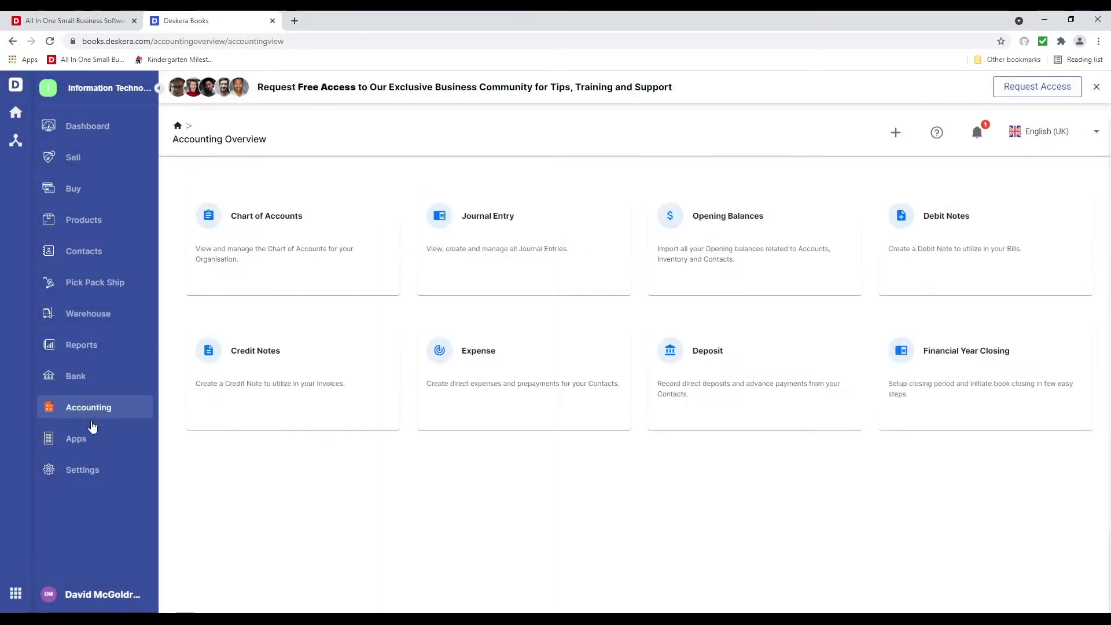
# Start a new bank account named Wells Fargo and save its account details
pyautogui.click(98, 376)
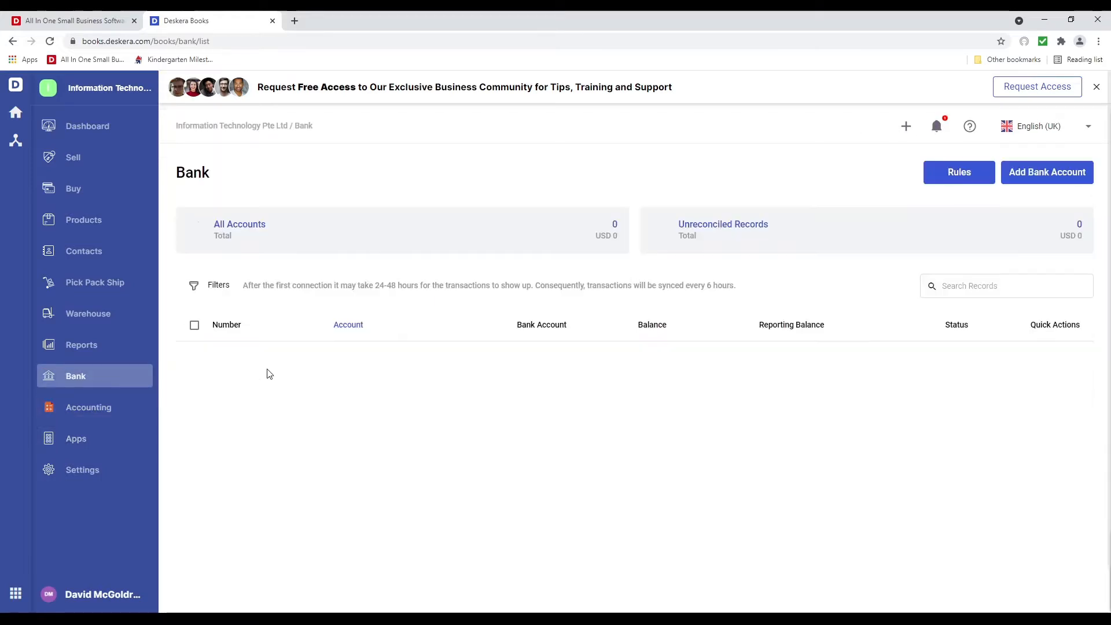
pyautogui.click(1019, 173)
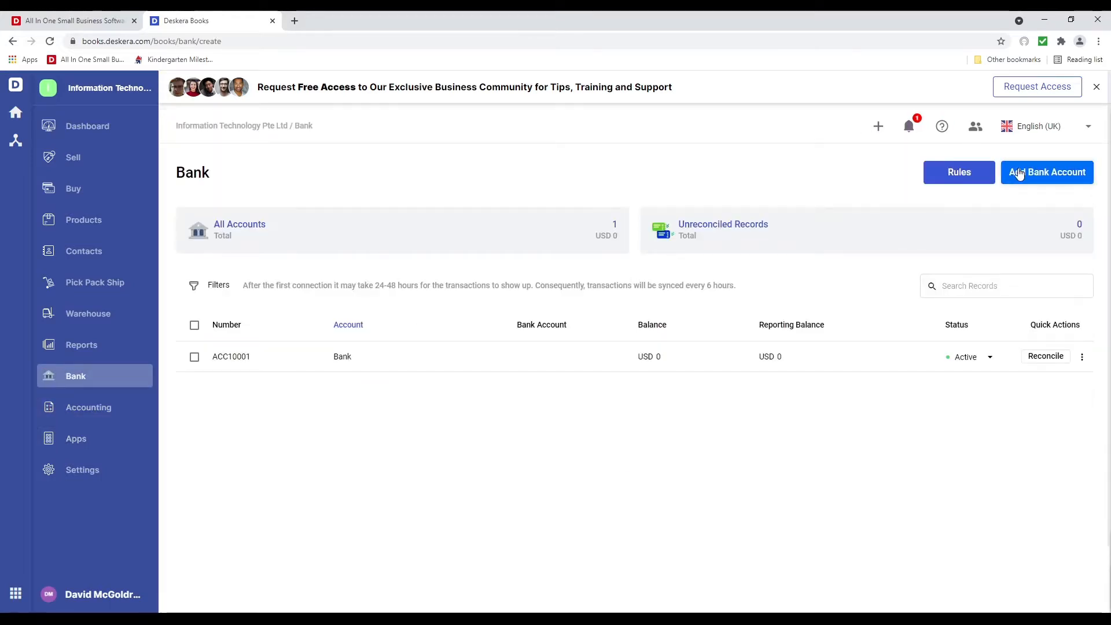
pyautogui.click(292, 293)
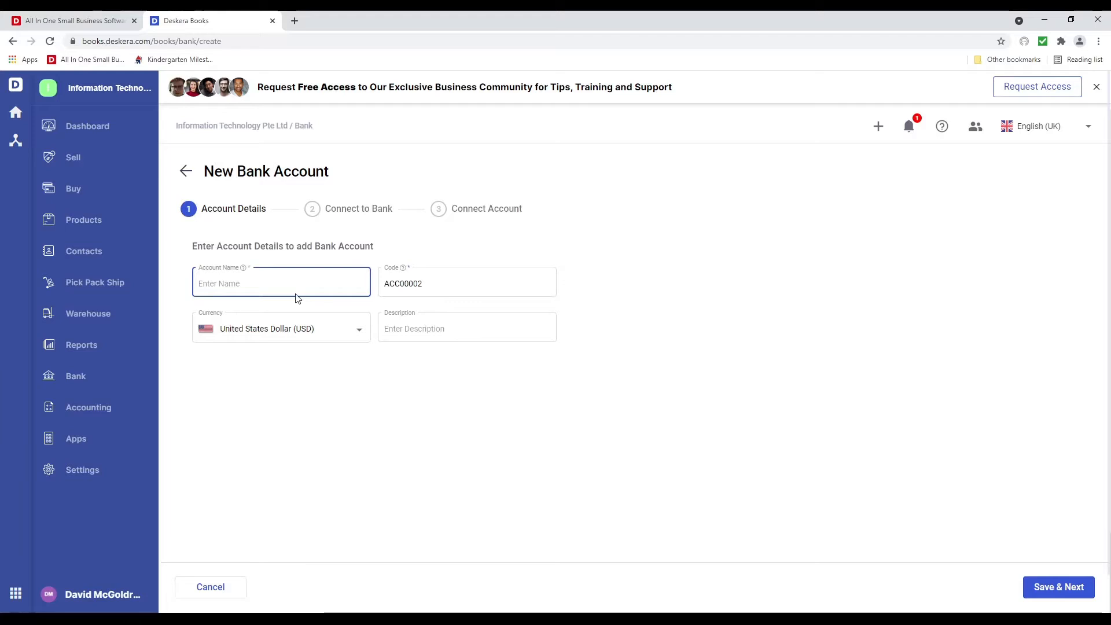
pyautogui.write('Wells Fargo')
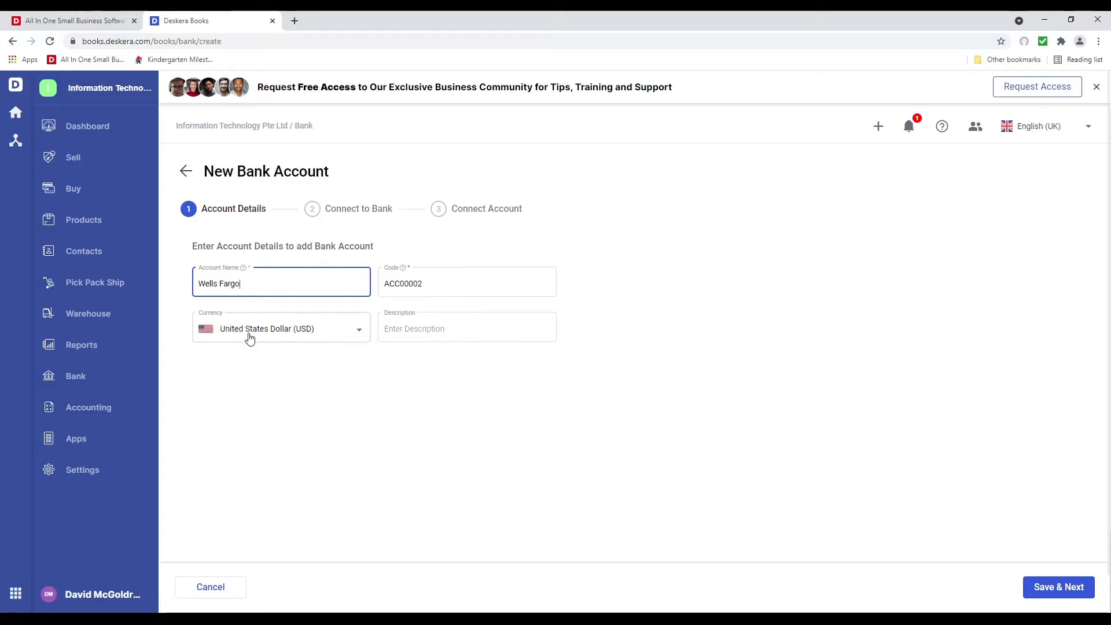
pyautogui.click(1058, 583)
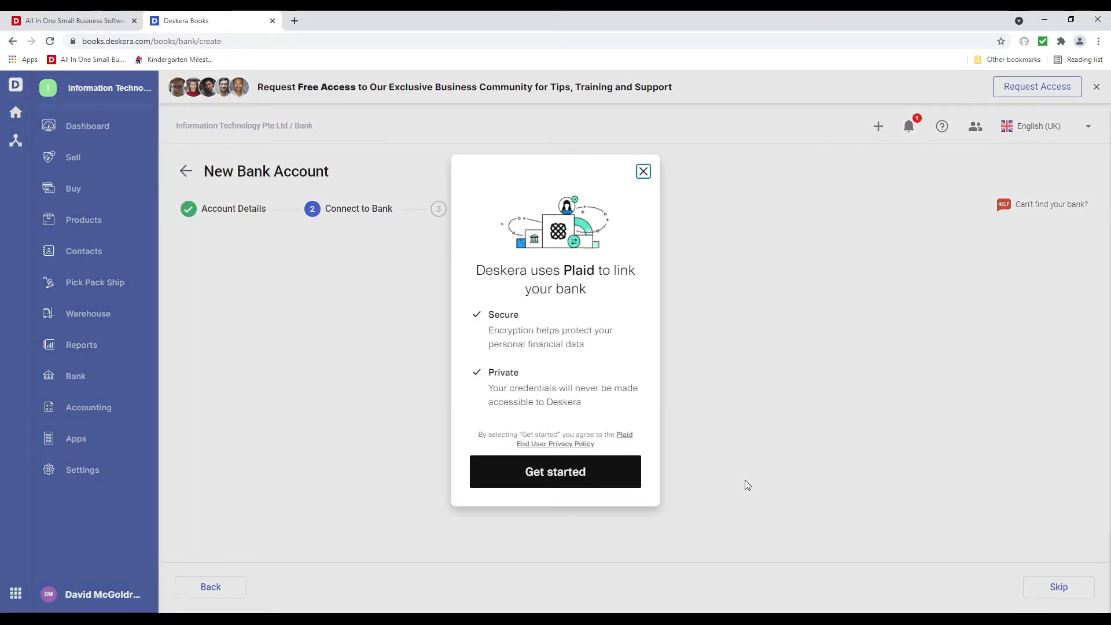
# Look at Wells Fargo and Union Bank in the Plaid dialog, then close it without linking
pyautogui.click(602, 487)
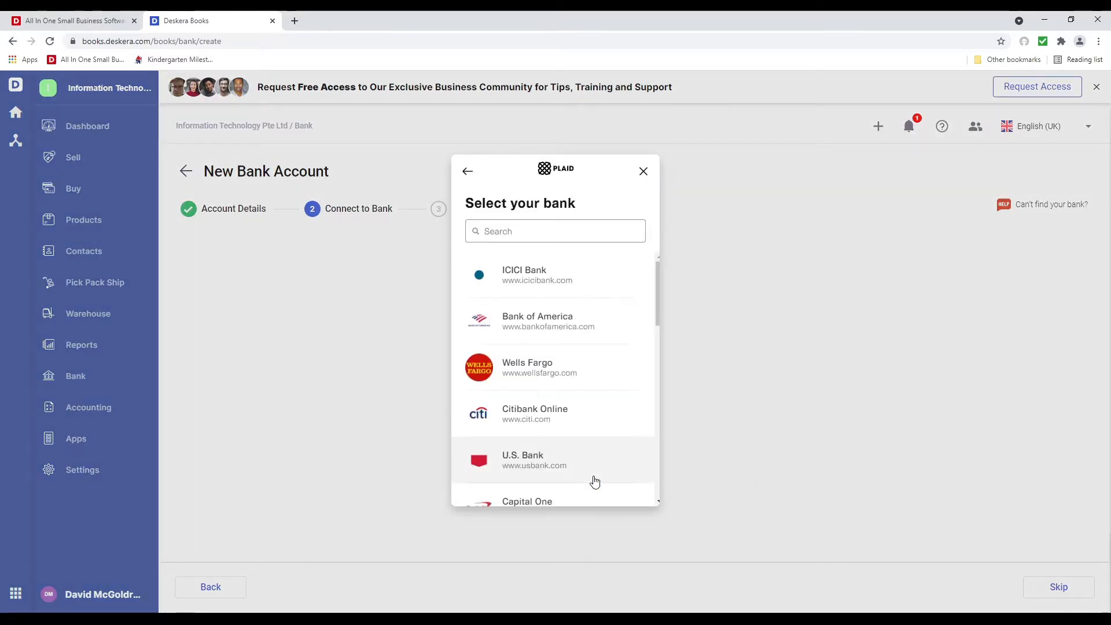
pyautogui.click(560, 380)
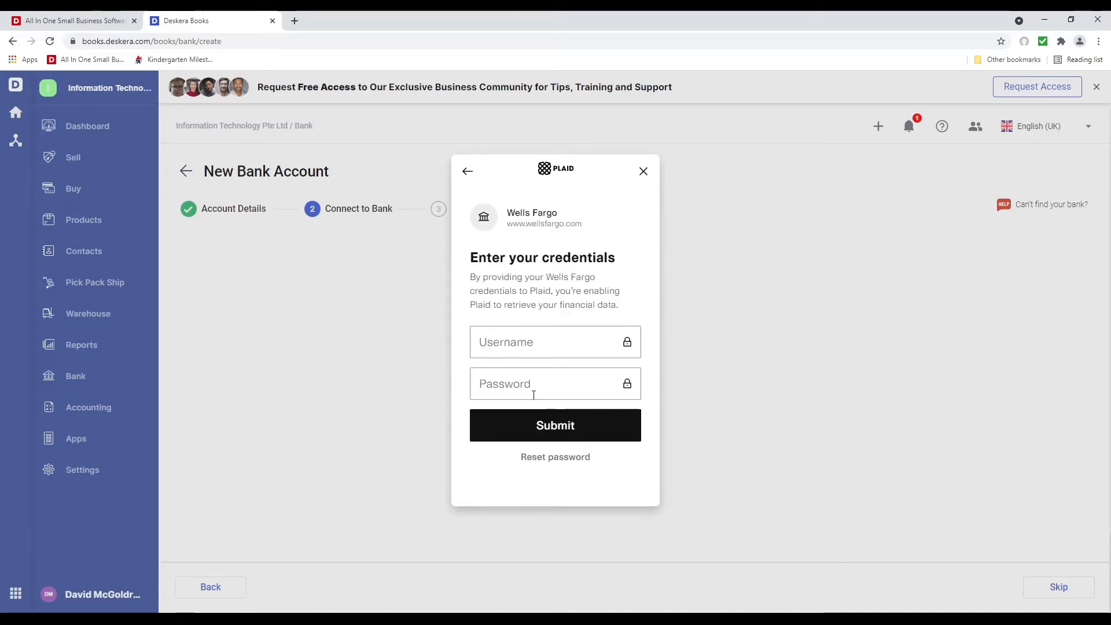
pyautogui.click(467, 171)
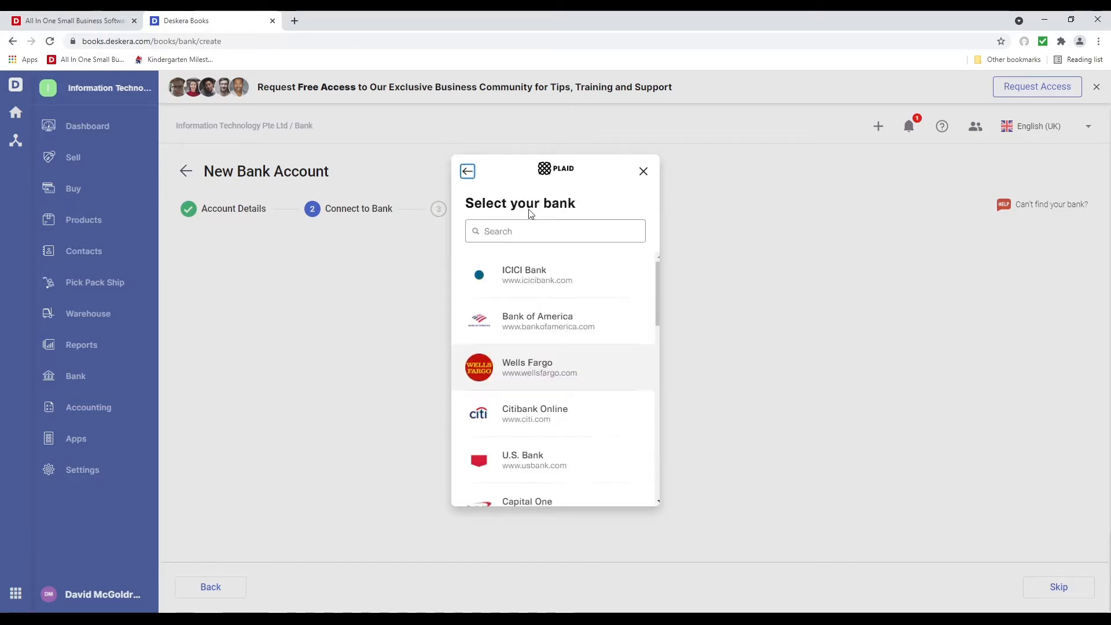
pyautogui.click(550, 237)
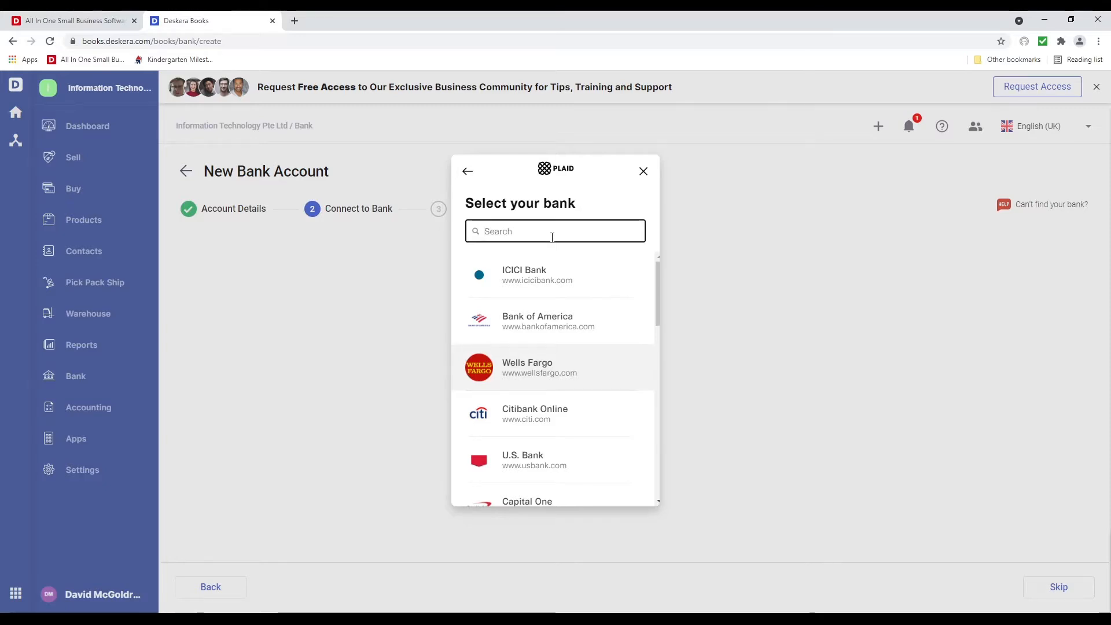
pyautogui.write('Union Bank')
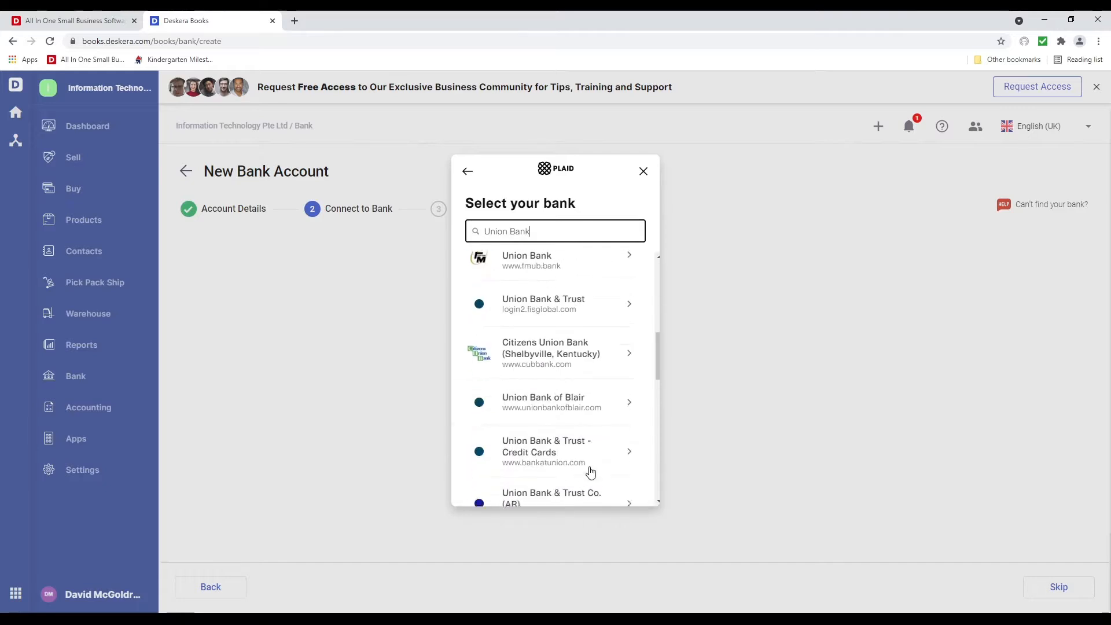
pyautogui.click(557, 279)
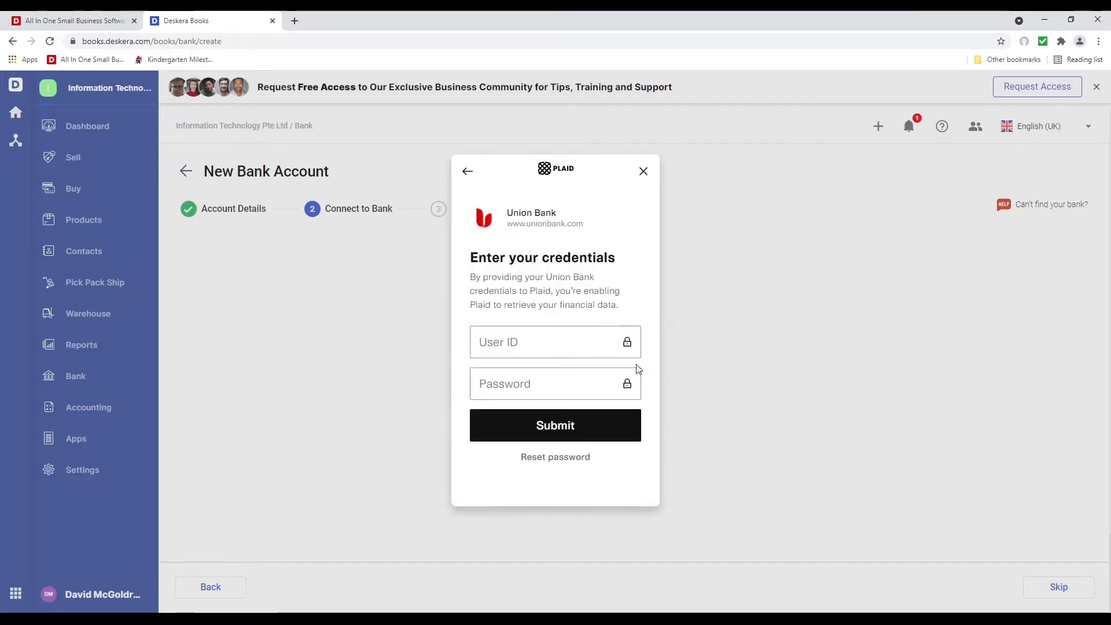
pyautogui.click(468, 171)
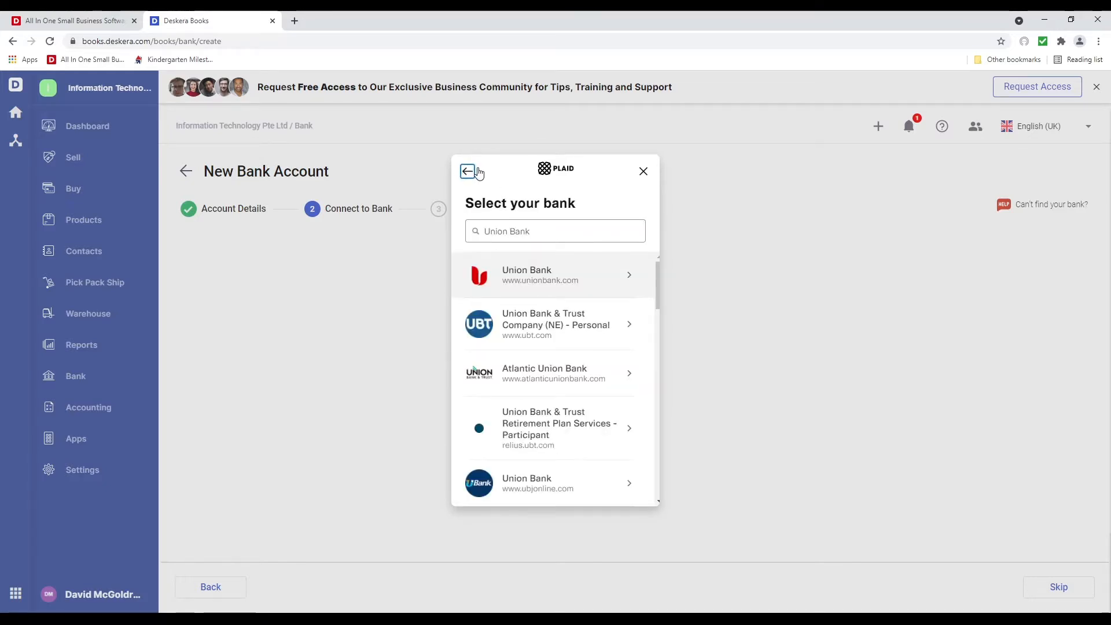
pyautogui.click(643, 173)
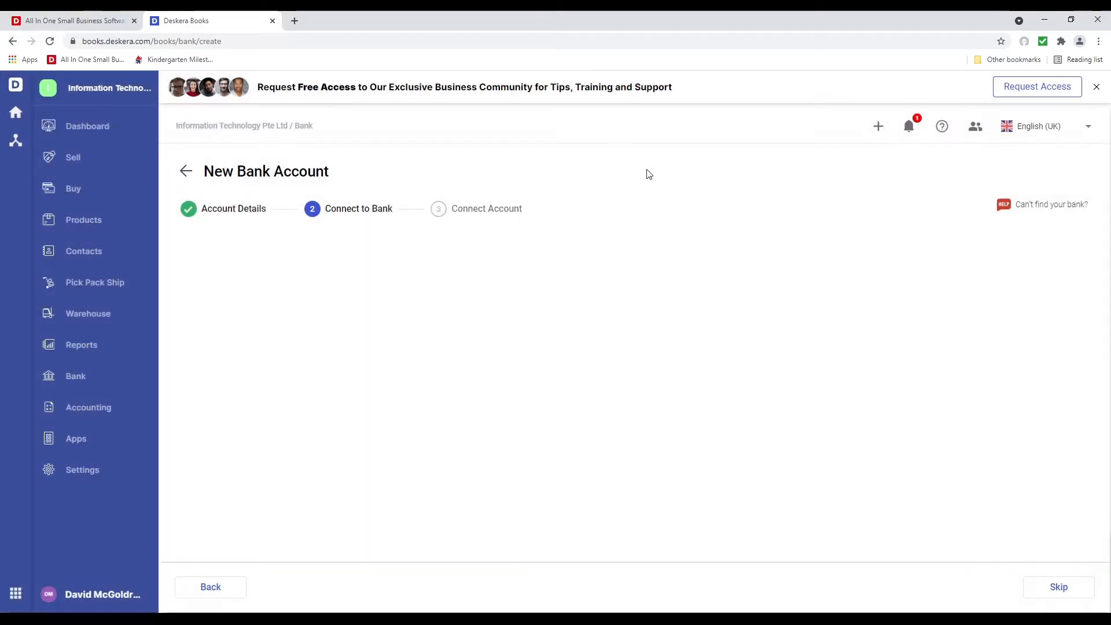
# Create the Wells Fargo account without a bank connection and cancel its statement import
pyautogui.click(1069, 595)
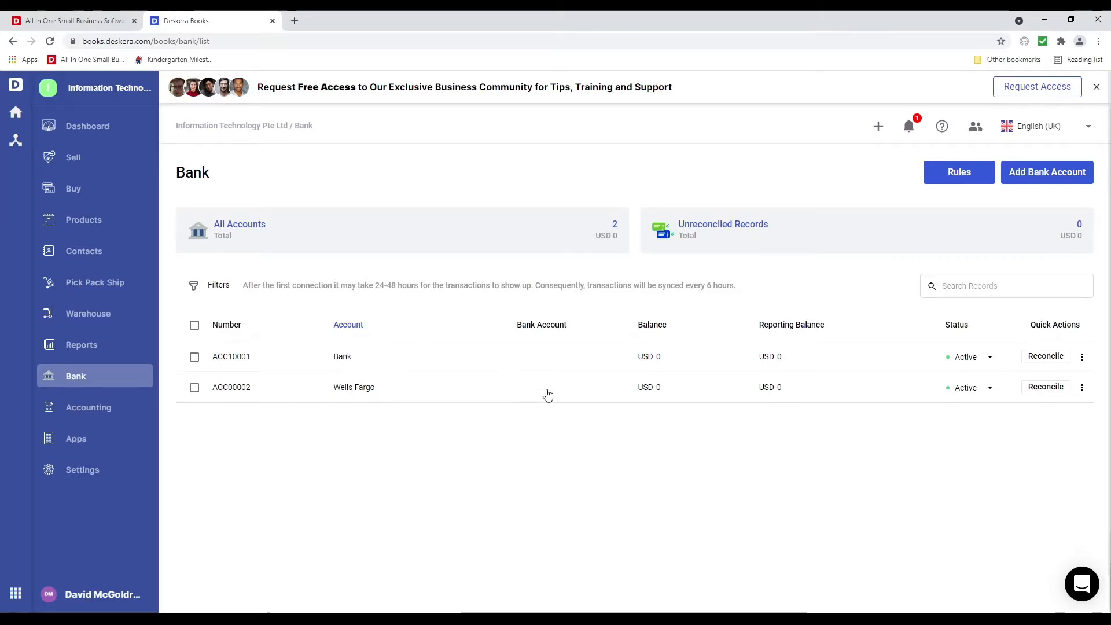
pyautogui.click(1081, 389)
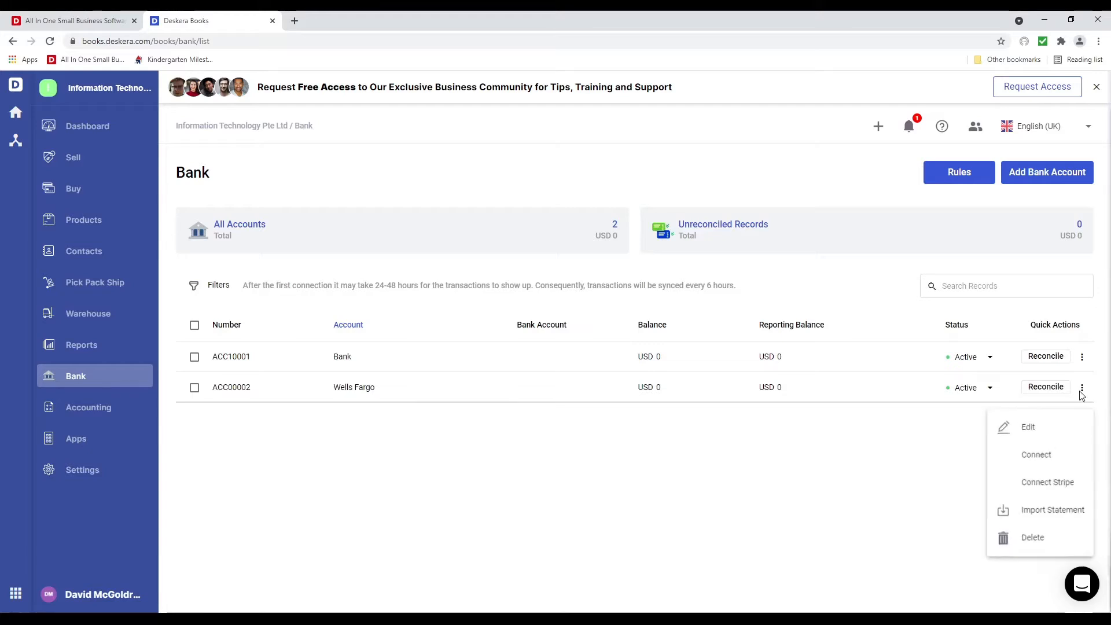
pyautogui.click(1087, 517)
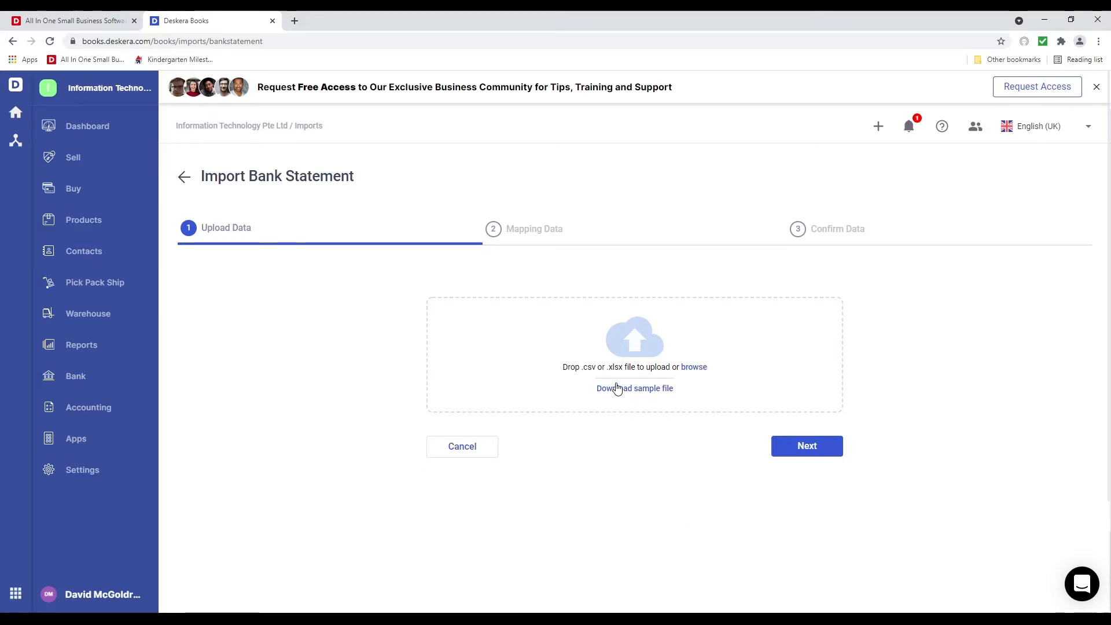
pyautogui.click(489, 450)
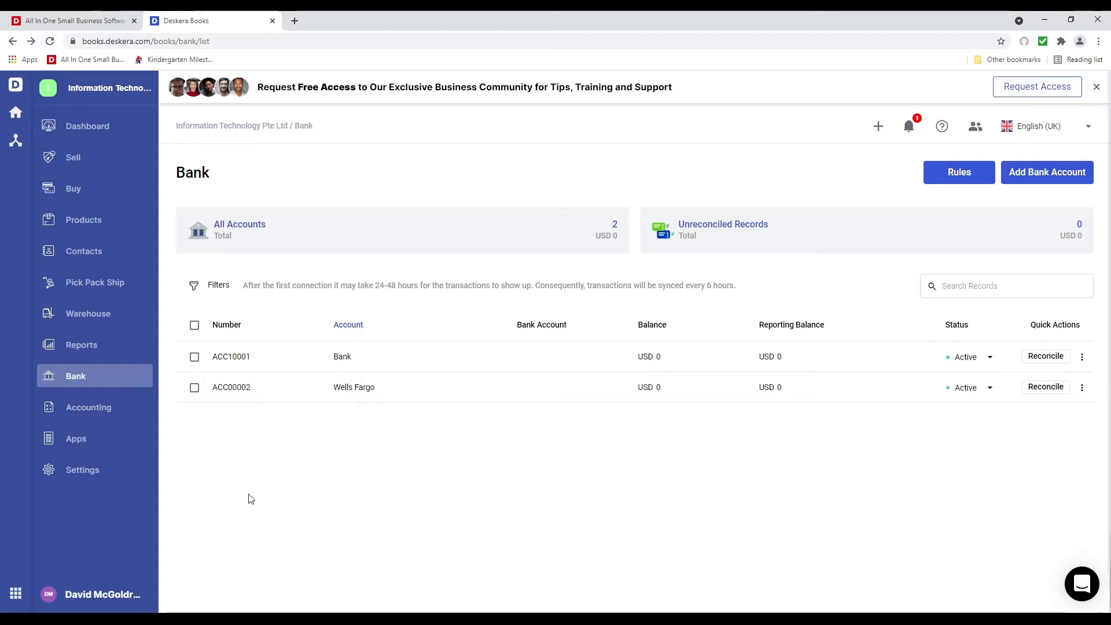
pyautogui.click(87, 158)
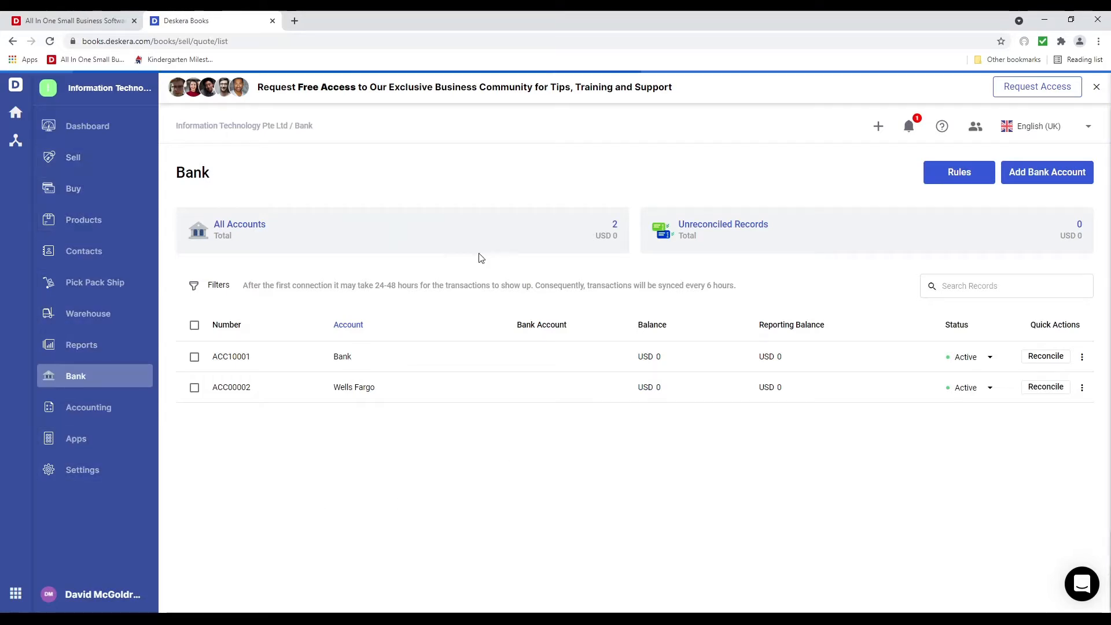
# Start a new invoice and select the existing customer contact by search
pyautogui.click(824, 287)
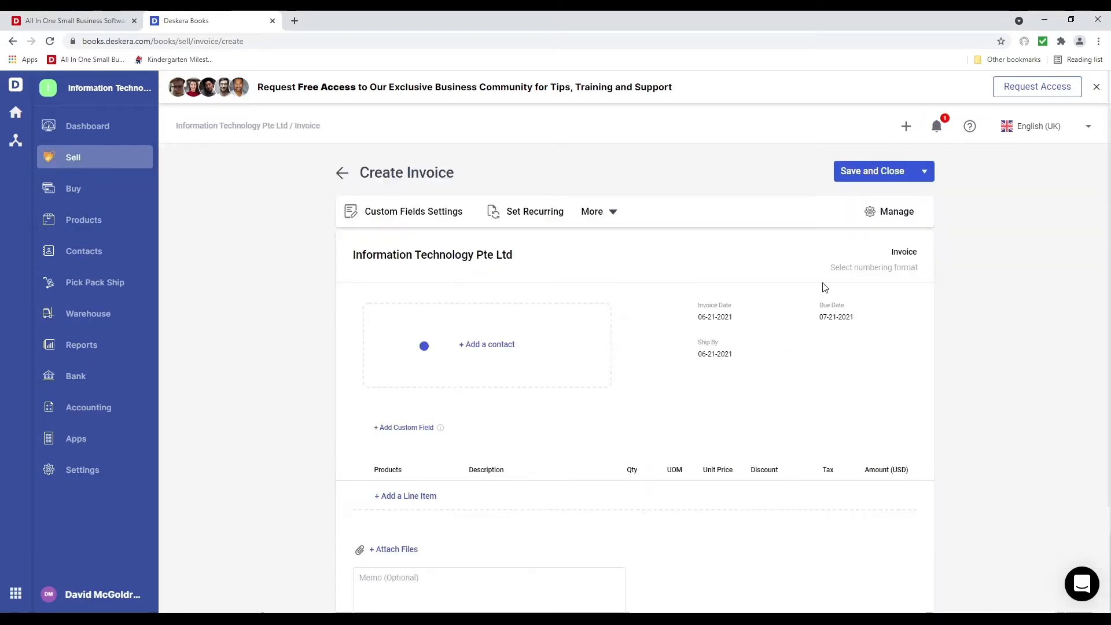
pyautogui.click(460, 376)
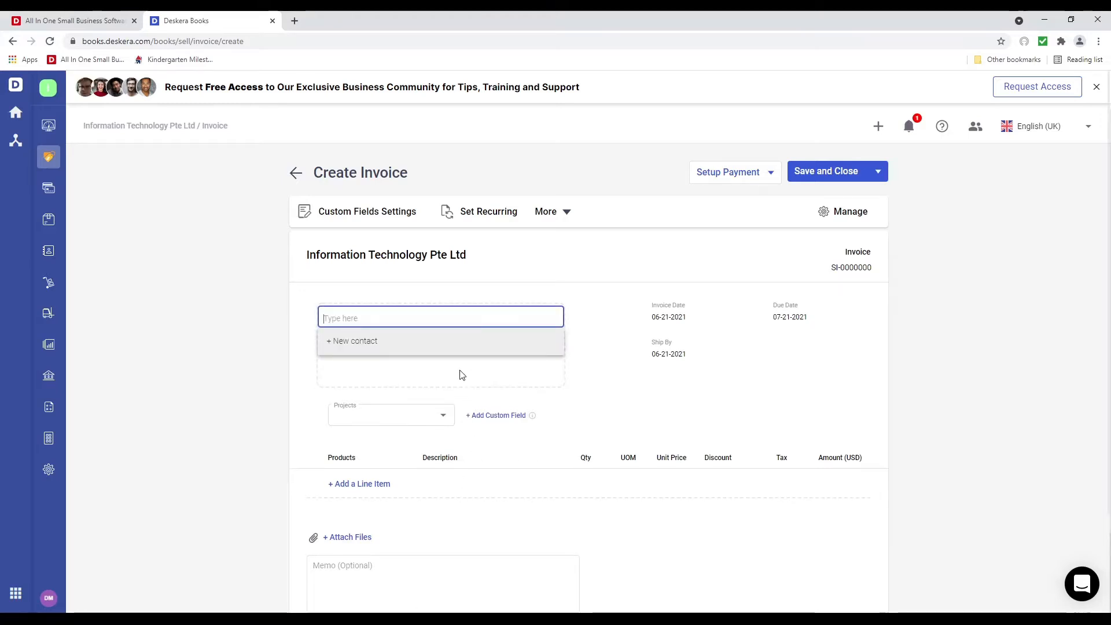
pyautogui.click(343, 347)
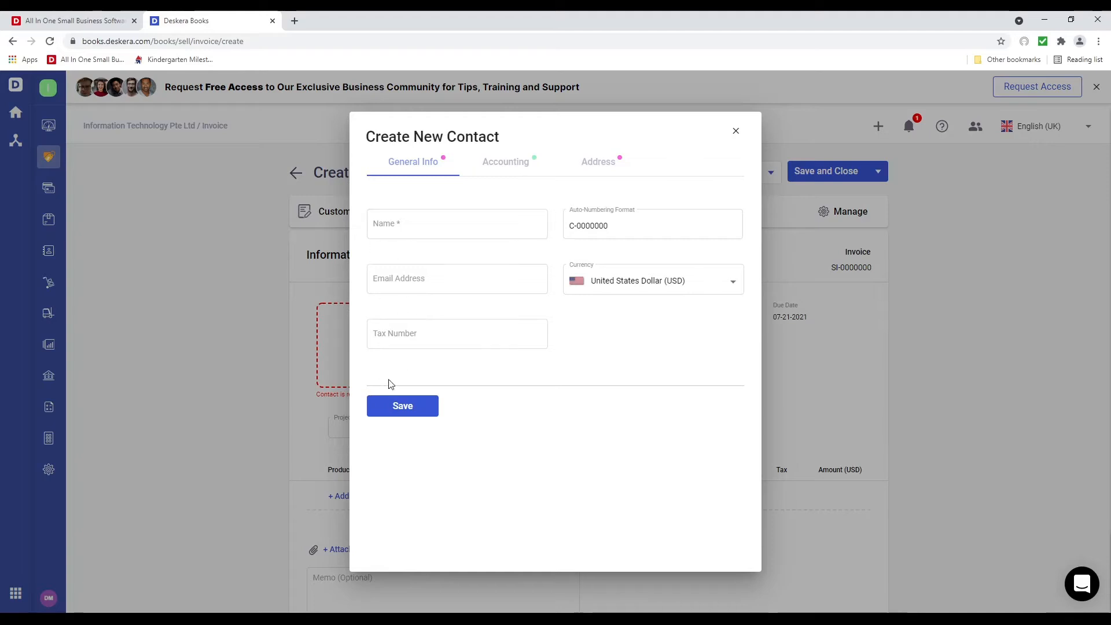
pyautogui.click(735, 130)
pyautogui.click(418, 370)
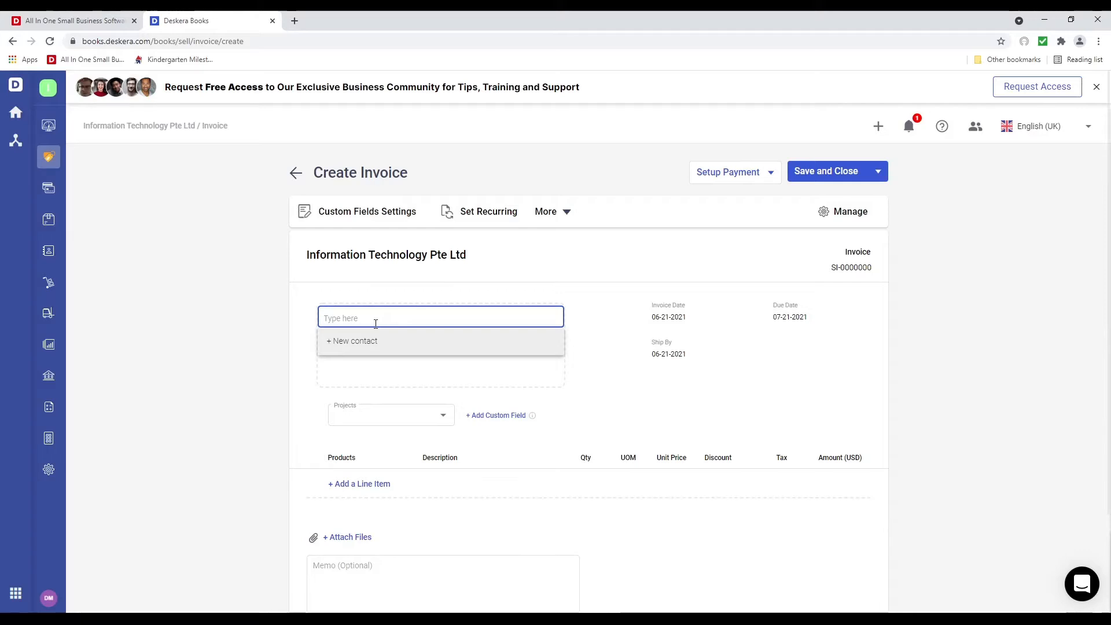
pyautogui.write('john')
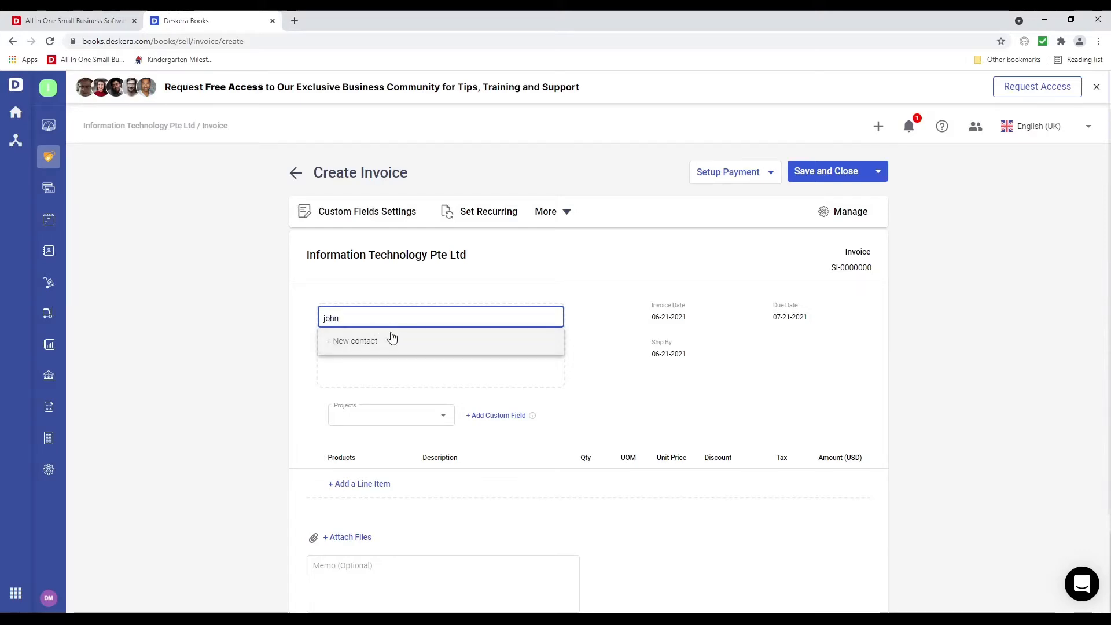
pyautogui.click(359, 372)
# Assign project 010233 HRMS Implementation and add the first line item
pyautogui.click(411, 434)
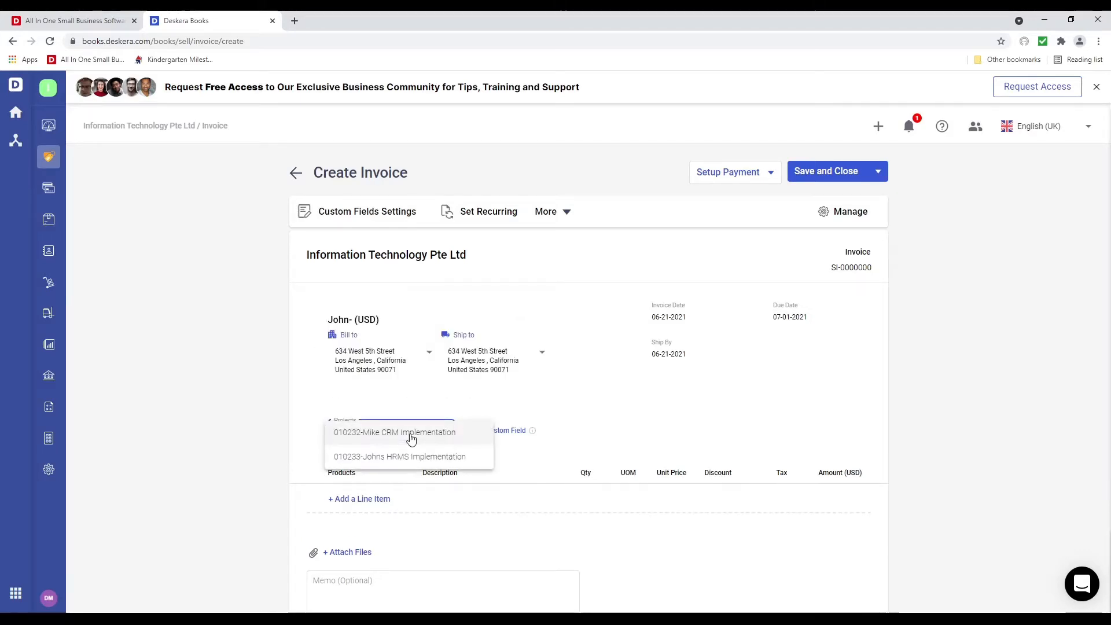
pyautogui.click(438, 457)
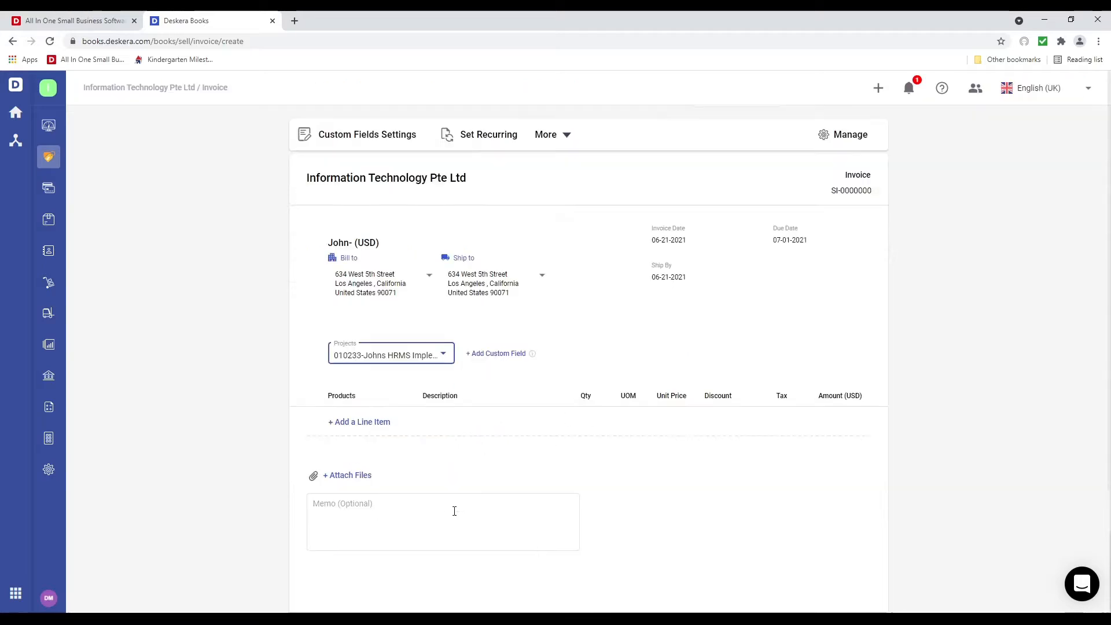
pyautogui.scroll(-1, 454, 511)
pyautogui.click(366, 418)
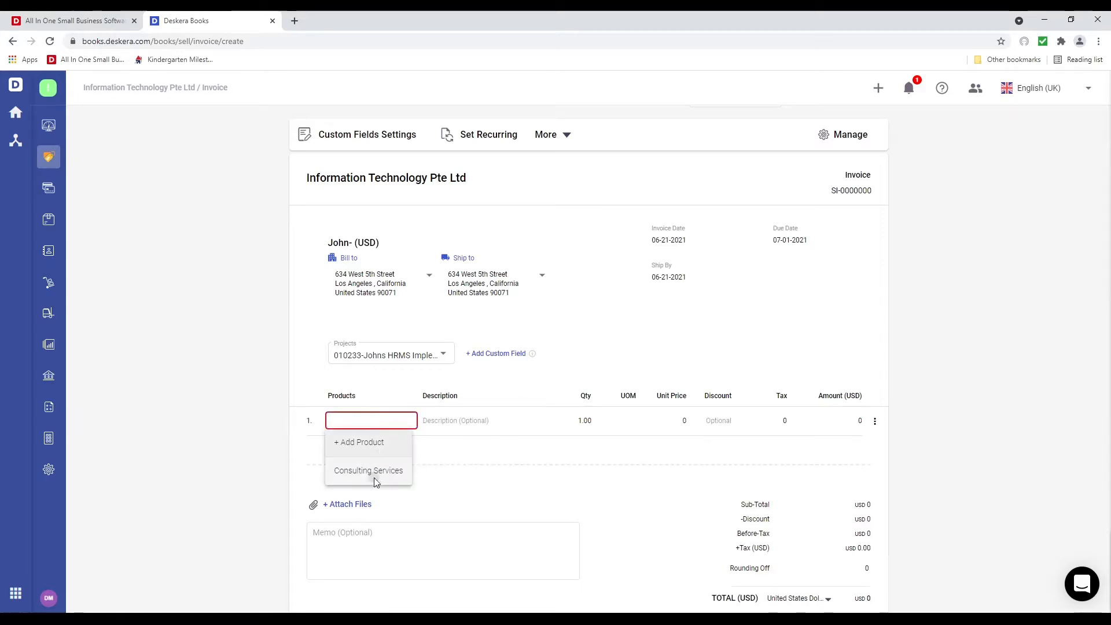
# Put Consulting Services on line 1 and Software on line 2
pyautogui.click(376, 482)
pyautogui.click(359, 452)
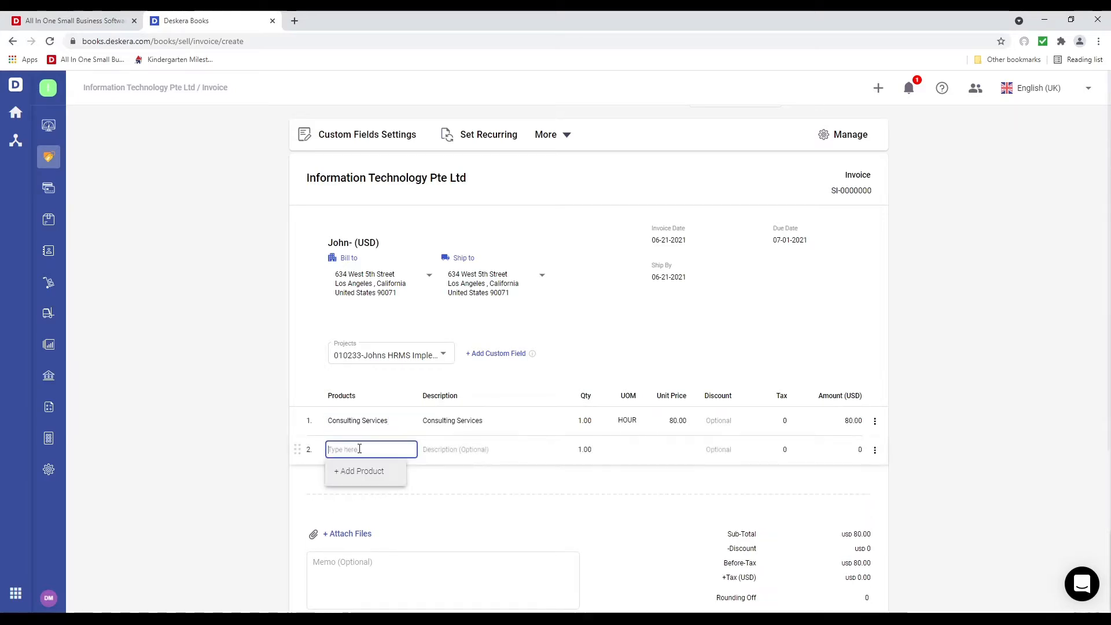
pyautogui.write('sof')
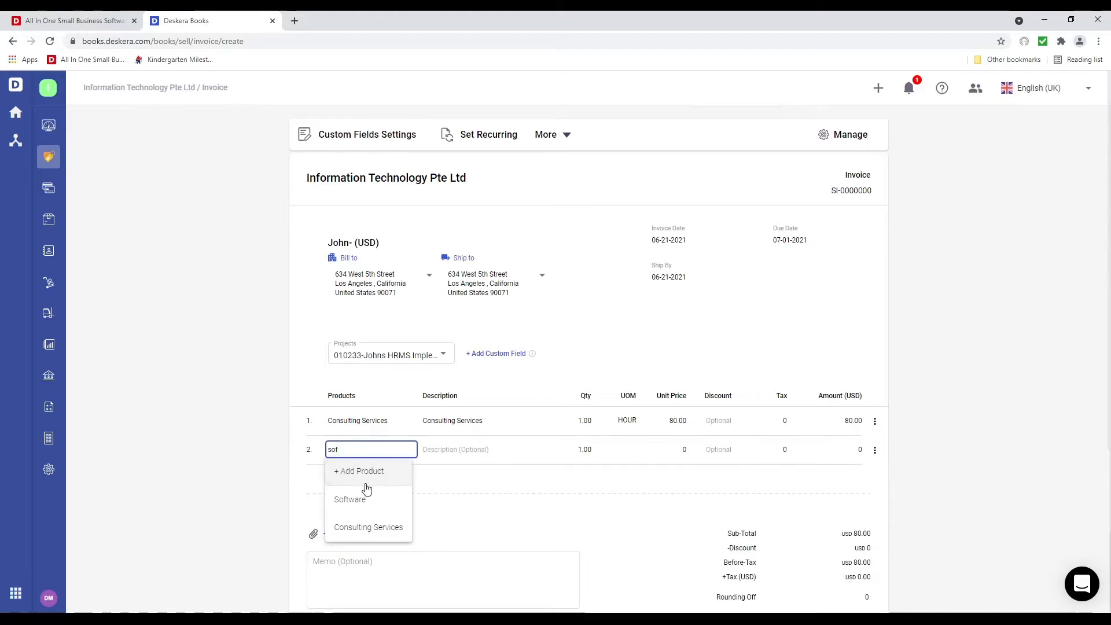
pyautogui.click(367, 501)
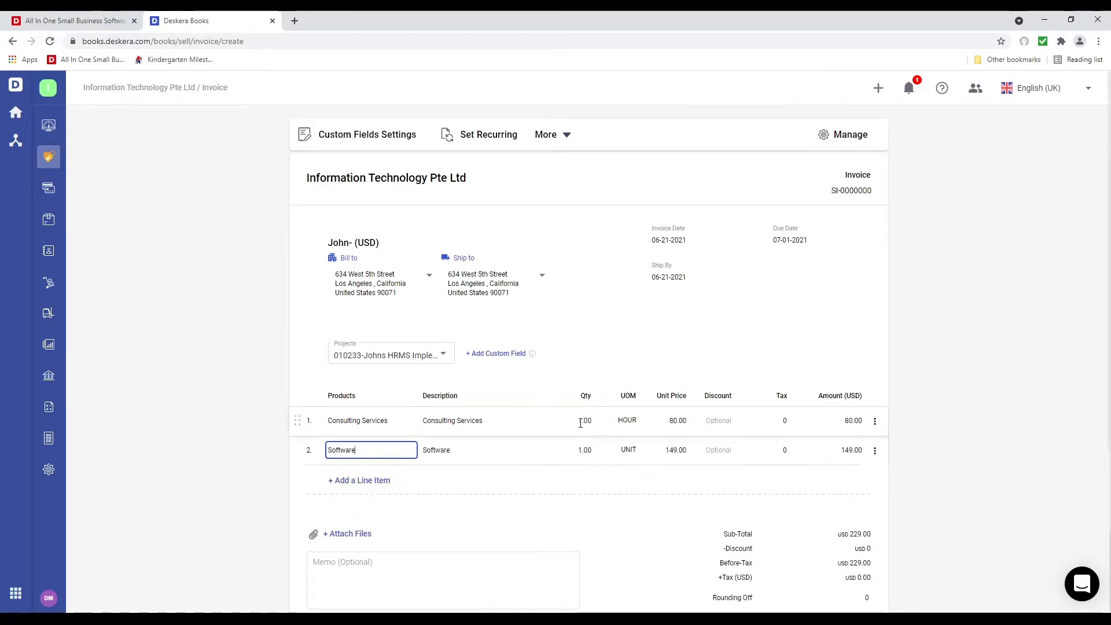
# Set line 1 quantity to 10 and change line 2's description to 'Software - HRMS'
pyautogui.click(580, 422)
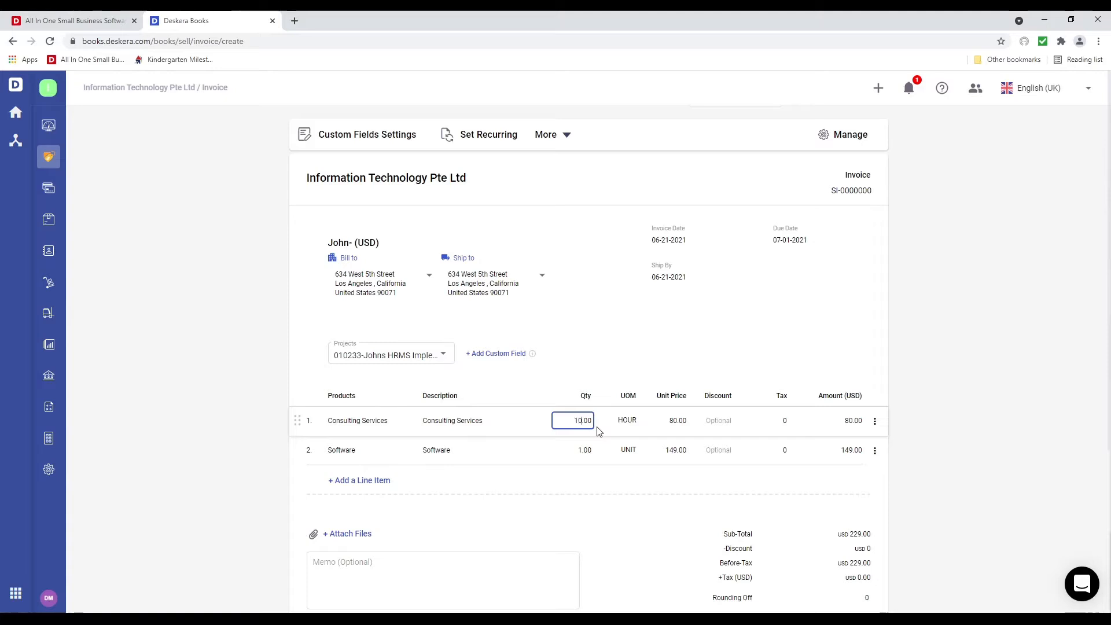
pyautogui.write('0')
pyautogui.click(482, 451)
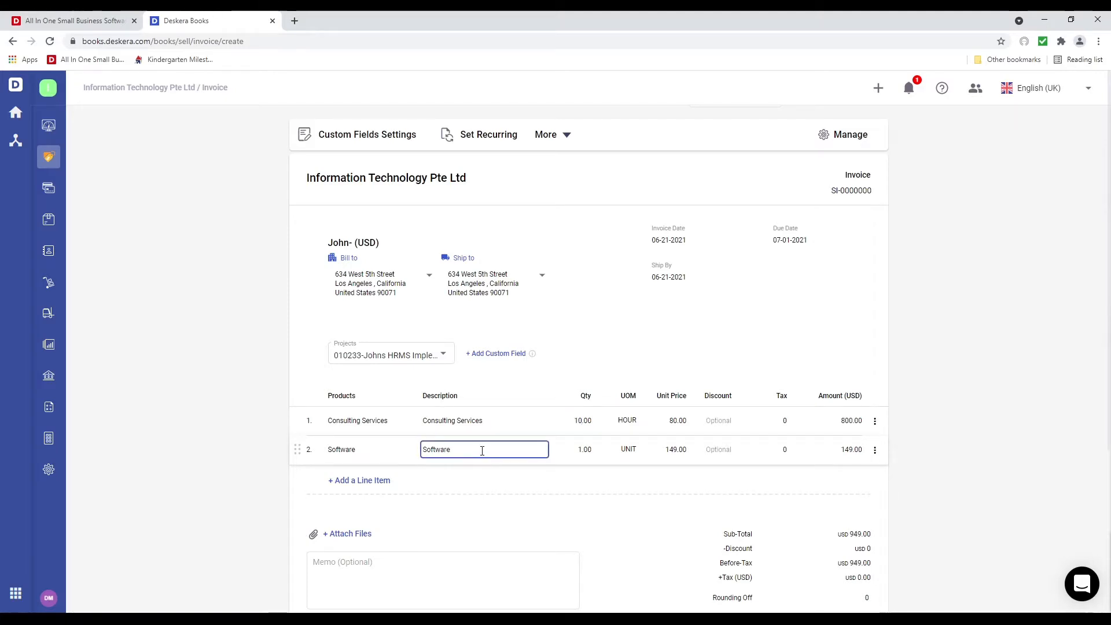
pyautogui.write('- HRMS')
pyautogui.click(494, 501)
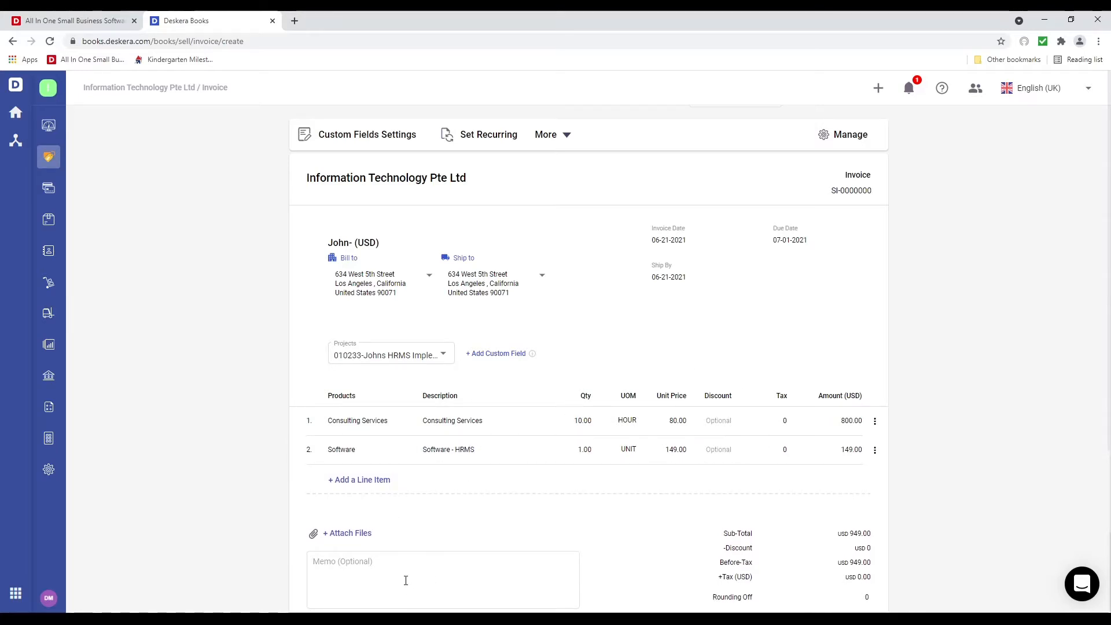
pyautogui.scroll(-1, 404, 570)
pyautogui.scroll(2, 403, 569)
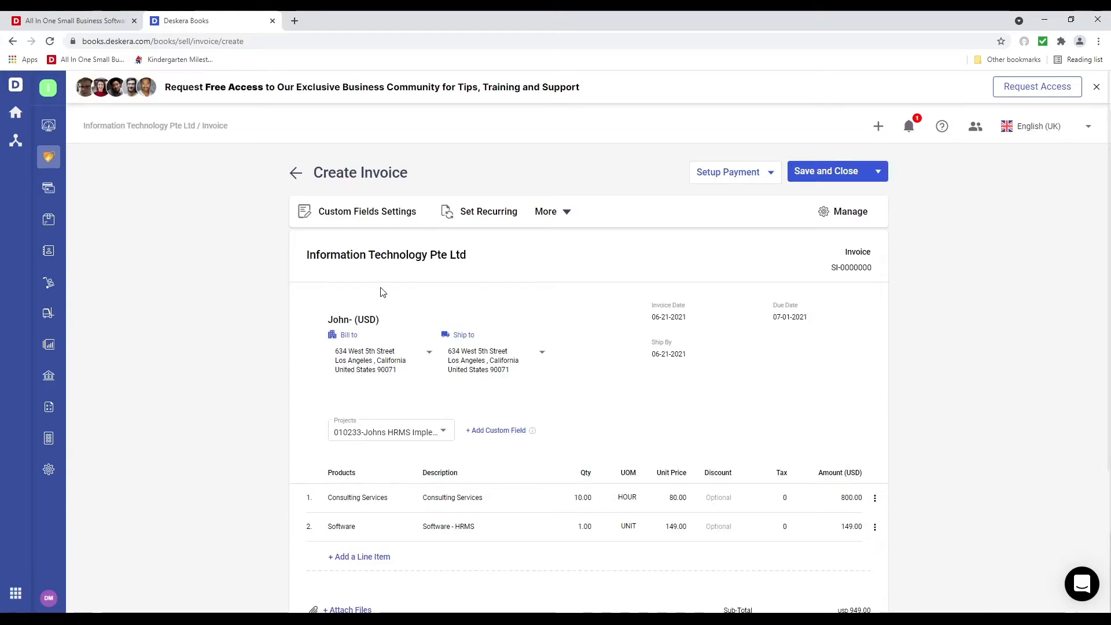
pyautogui.click(367, 212)
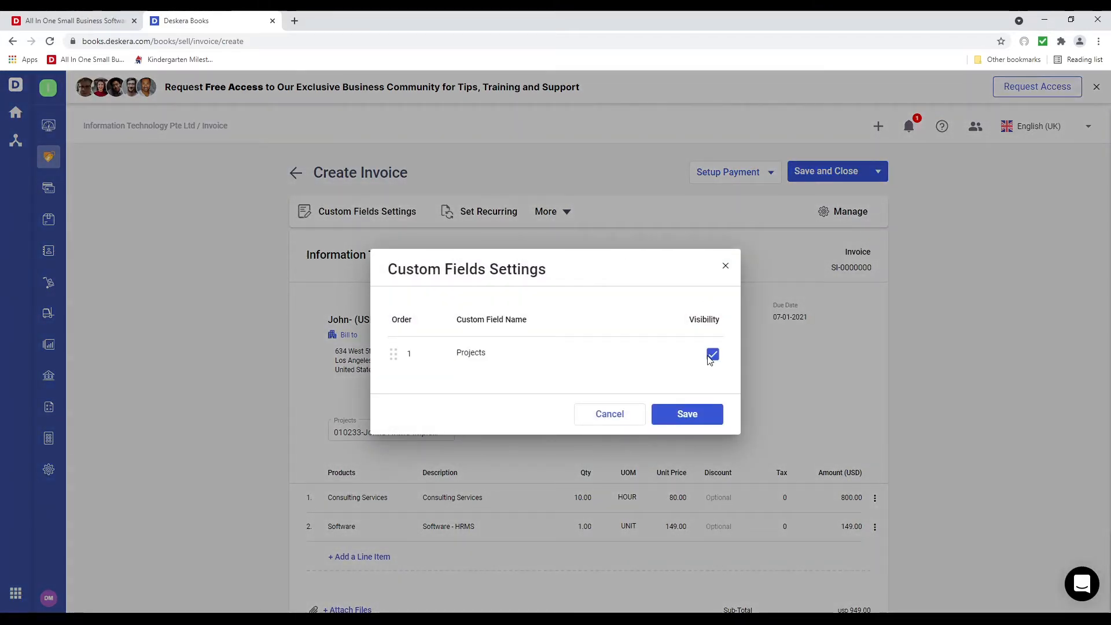
# Turn on recurring for the invoice with a Yearly interval
pyautogui.click(605, 414)
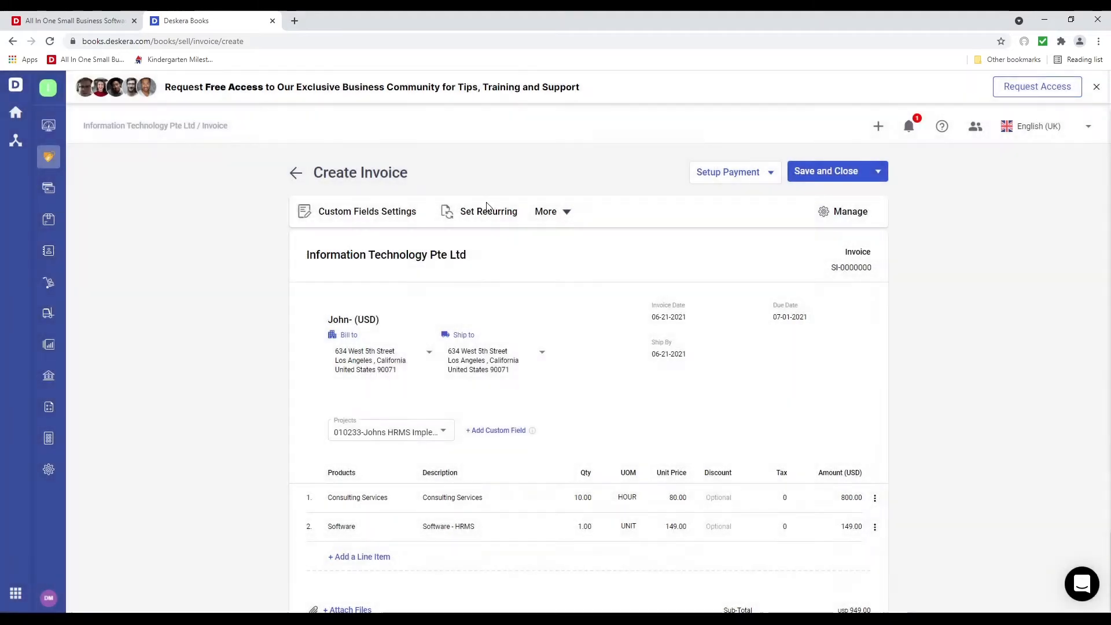
pyautogui.click(486, 213)
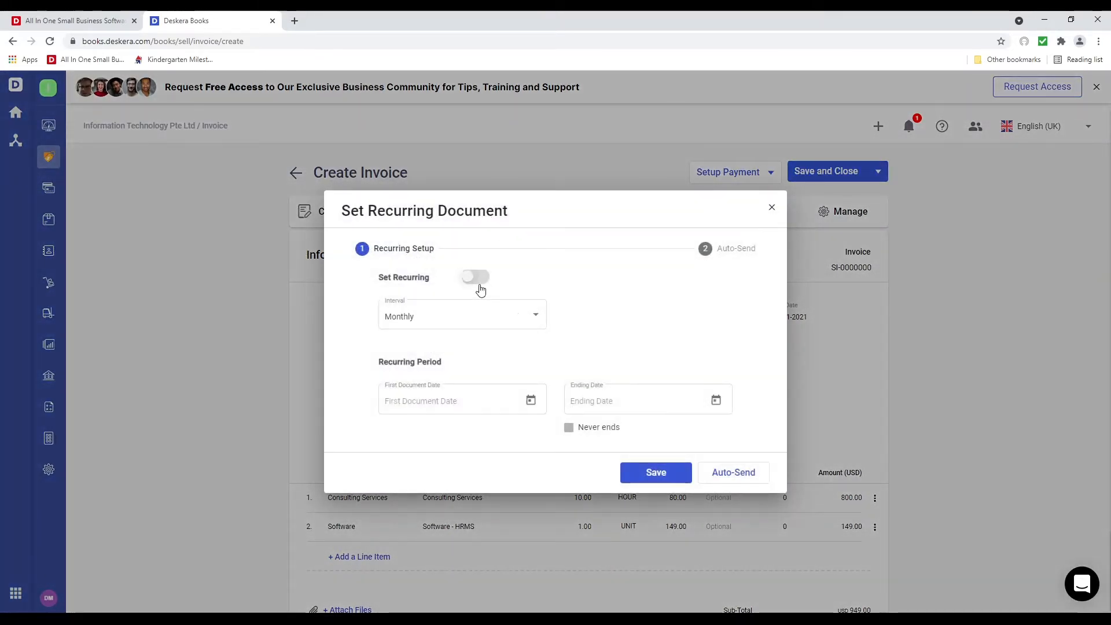
pyautogui.click(477, 279)
pyautogui.click(506, 317)
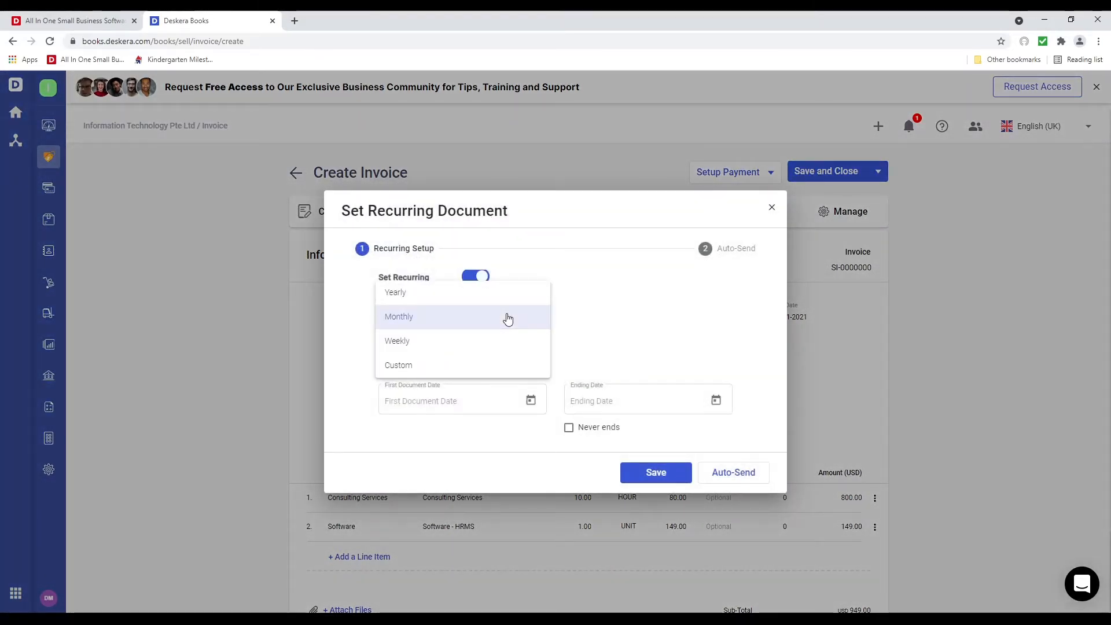
pyautogui.click(505, 303)
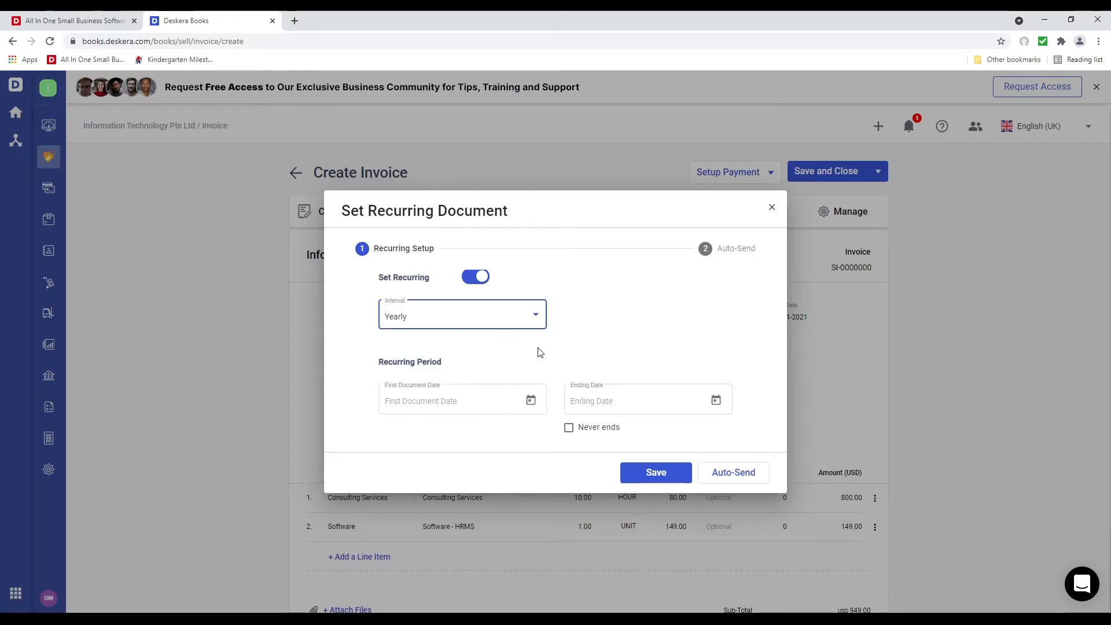
pyautogui.click(532, 318)
pyautogui.click(466, 387)
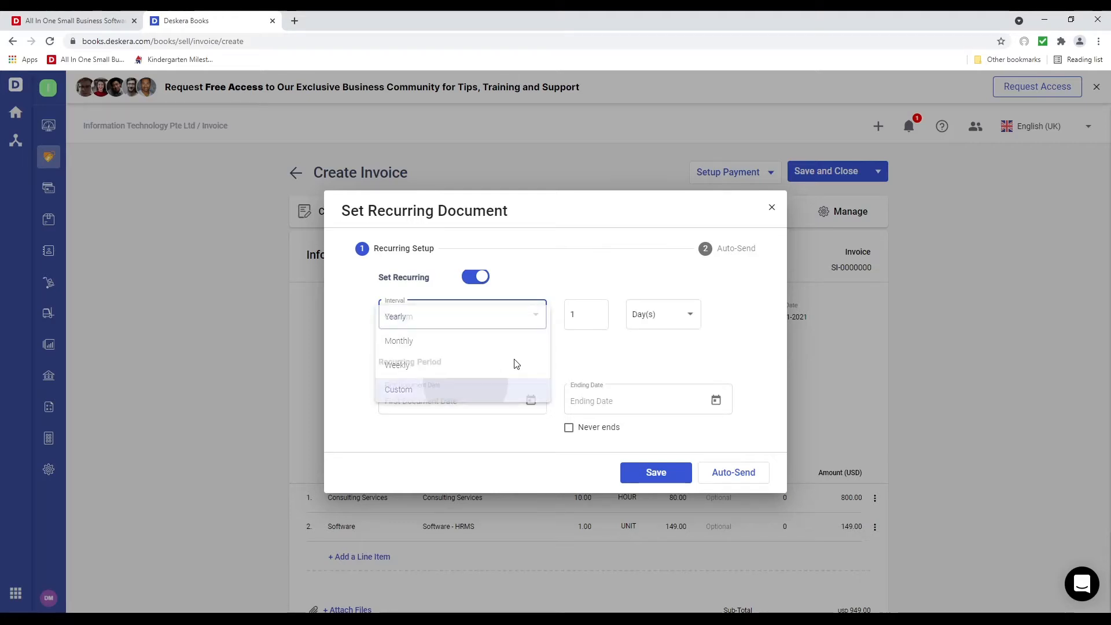
pyautogui.click(676, 316)
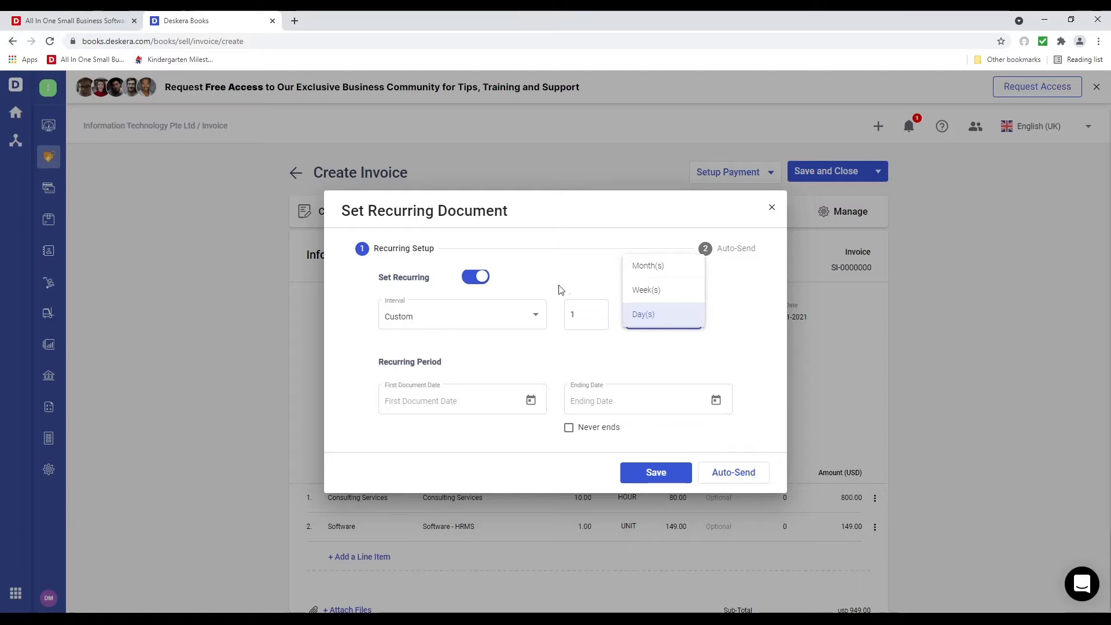
pyautogui.click(526, 321)
pyautogui.click(532, 318)
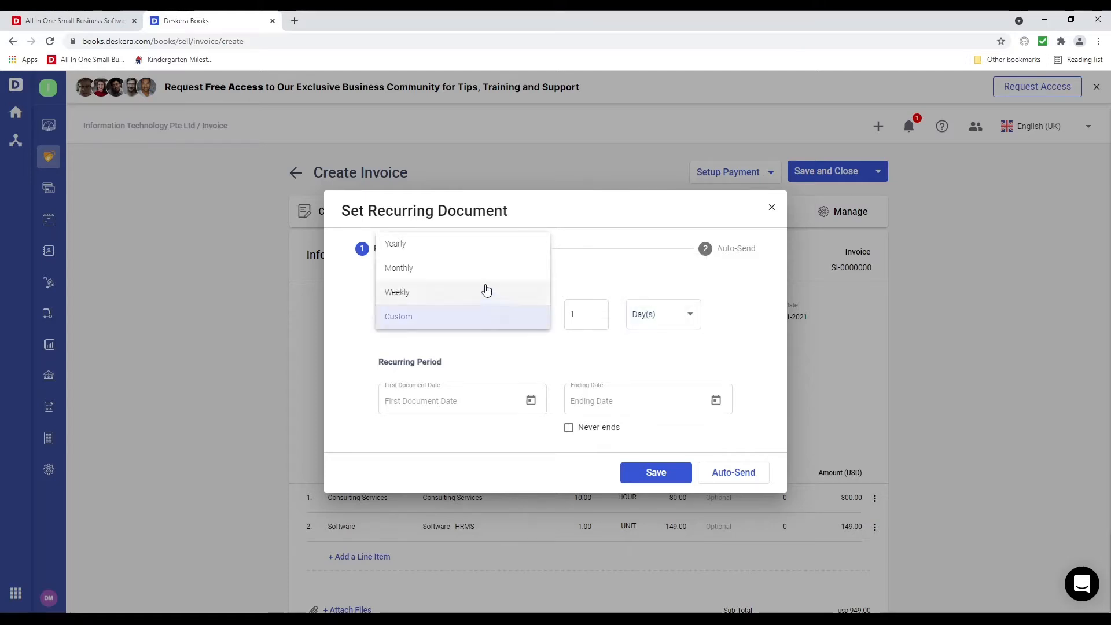
pyautogui.click(468, 250)
# Start the yearly recurrence on 22 June 2021 with no end date, then show Auto-Send
pyautogui.click(529, 400)
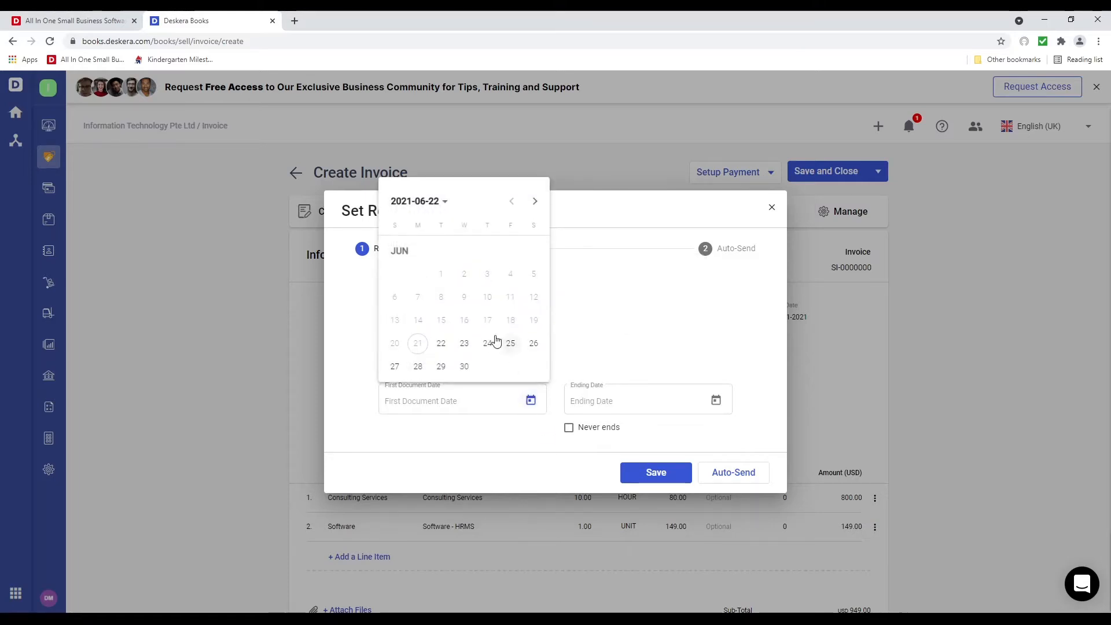
pyautogui.click(439, 344)
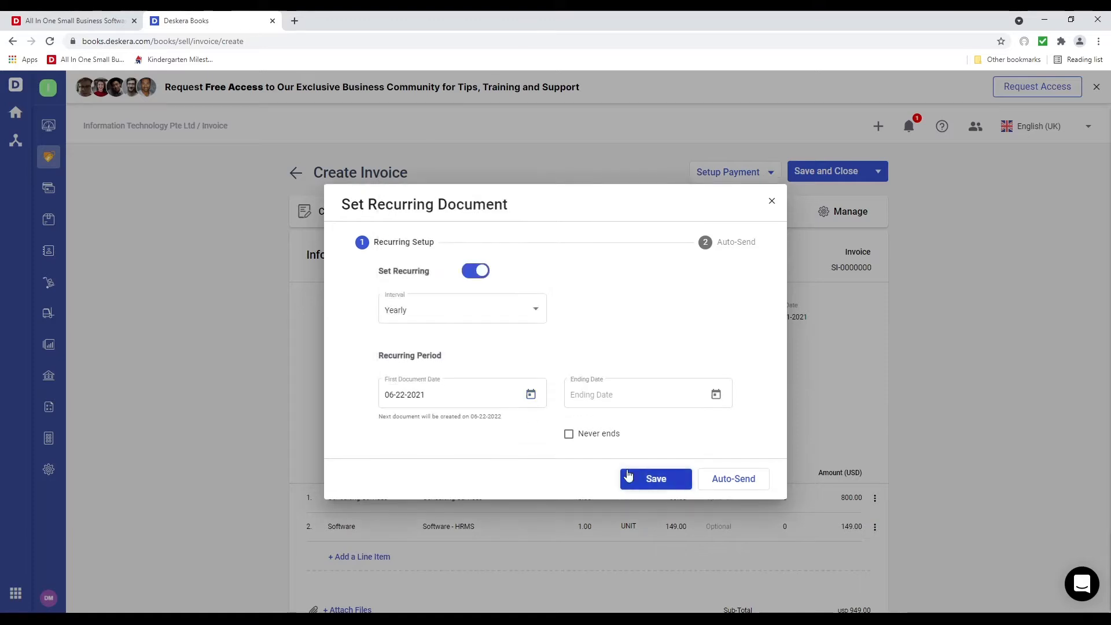
pyautogui.click(570, 434)
pyautogui.click(717, 485)
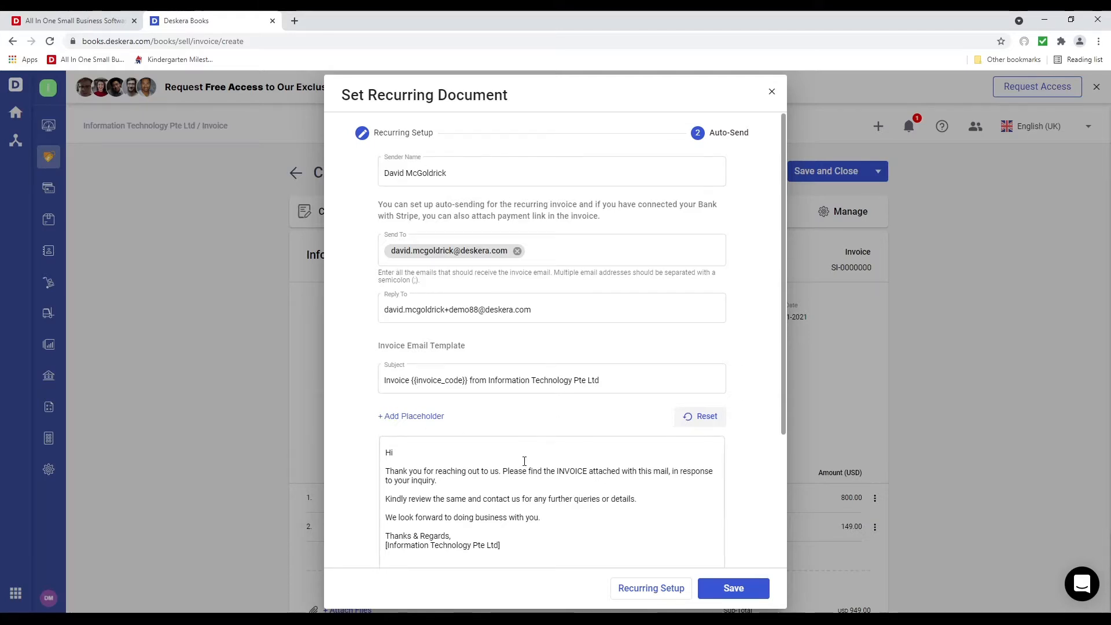
# Make the auto-send greeting read 'Hi {contactName},' and save the recurring setup
pyautogui.scroll(-3, 524, 461)
pyautogui.click(405, 297)
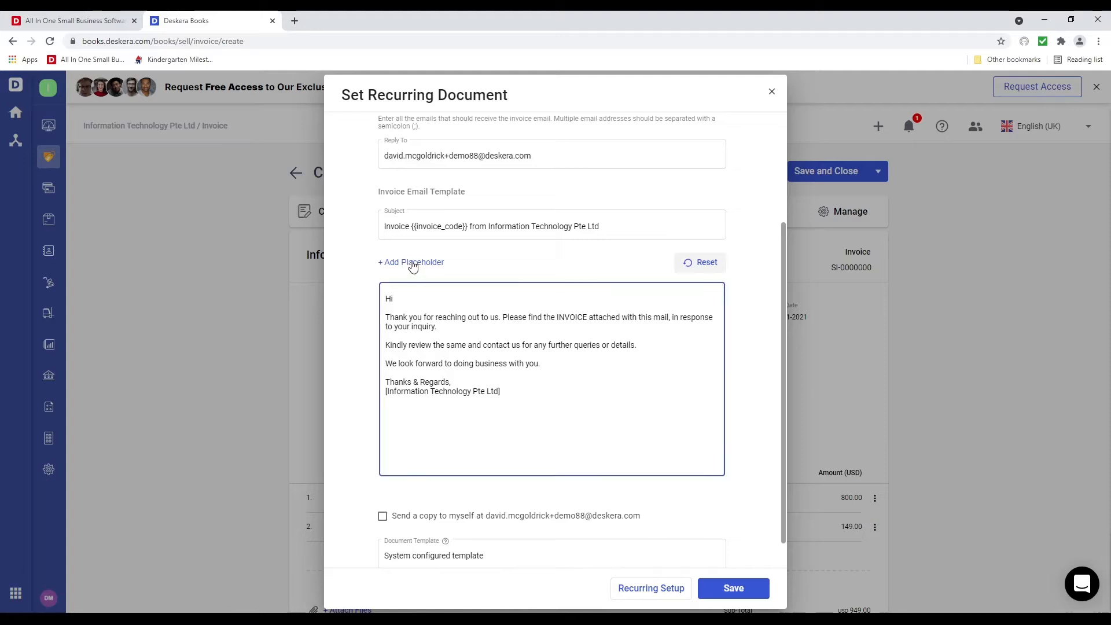
pyautogui.click(412, 263)
pyautogui.click(410, 295)
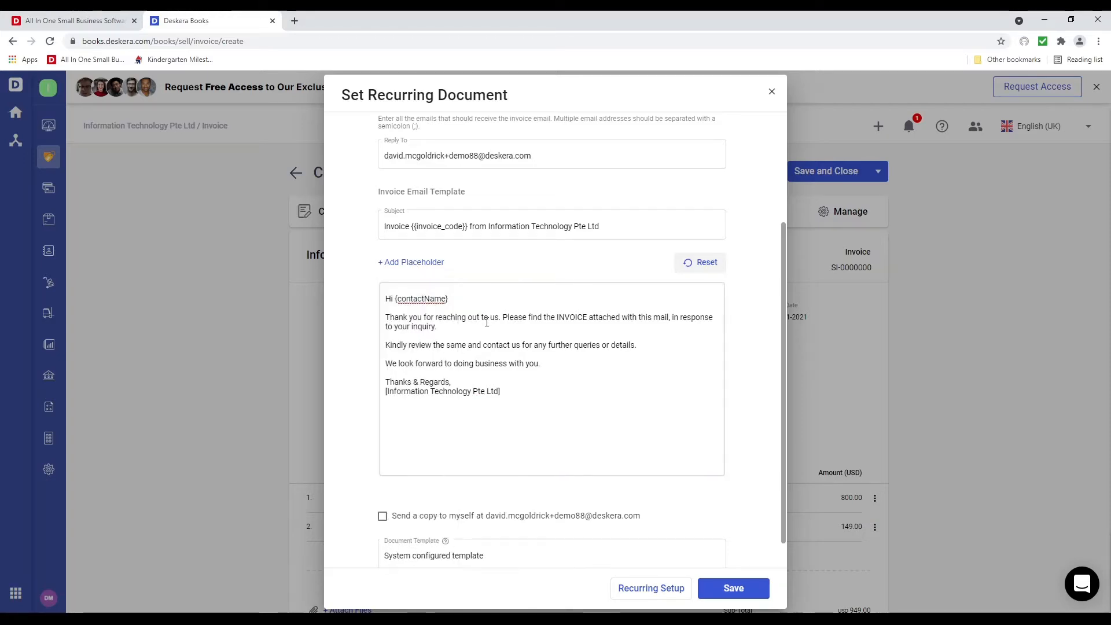
pyautogui.click(468, 299)
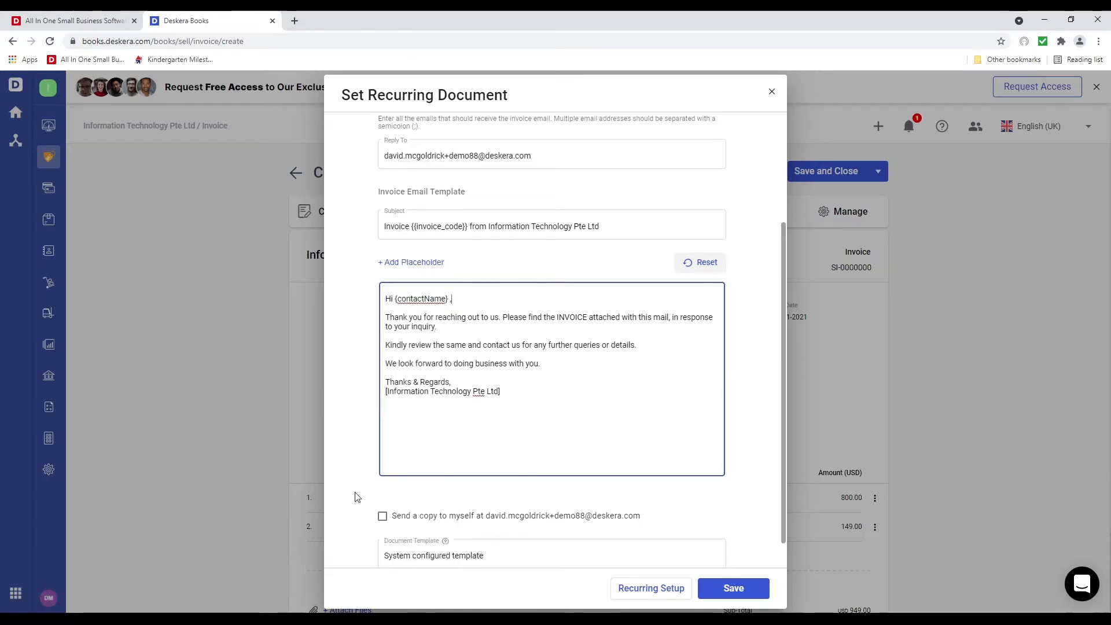
pyautogui.scroll(-1, 511, 451)
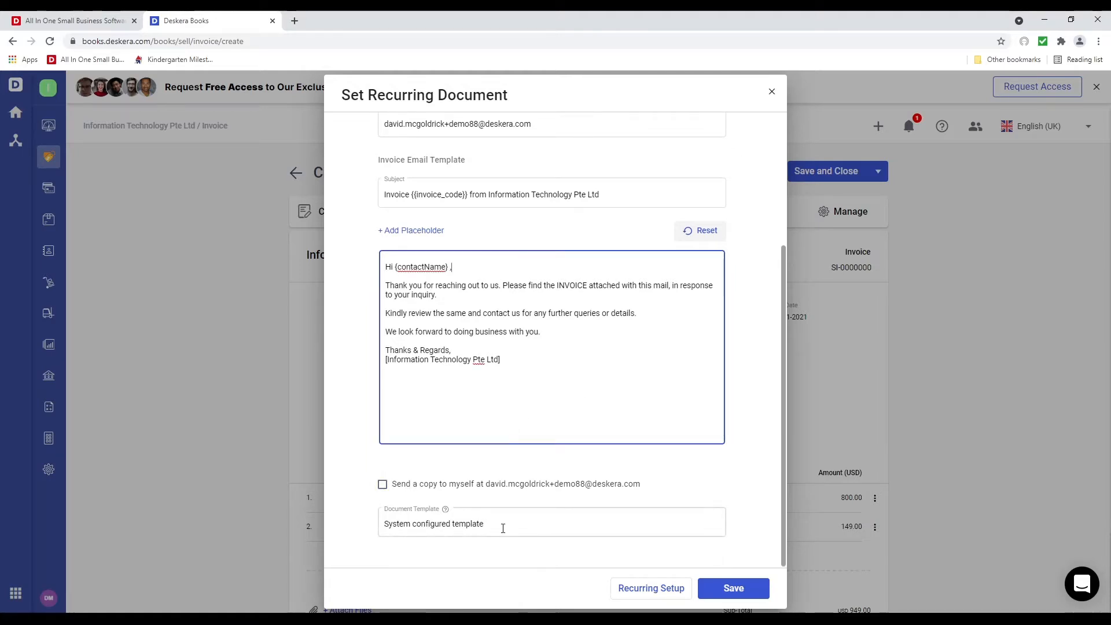
pyautogui.click(733, 589)
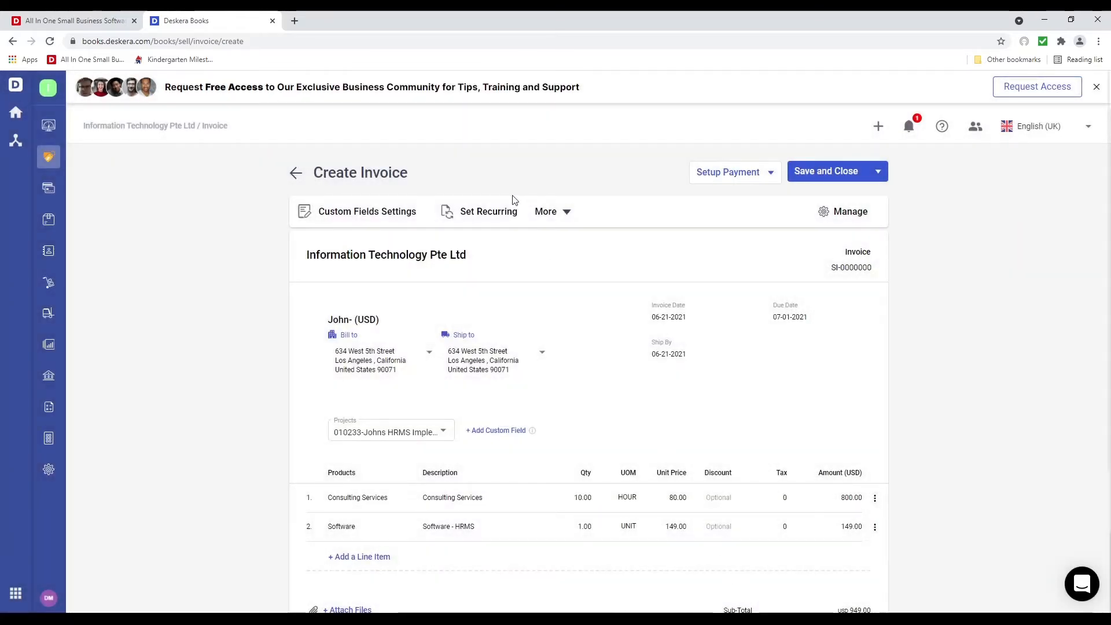
# Try Canadian Dollar as document currency but cancel to keep USD, and set online payment to Not applicable
pyautogui.click(566, 215)
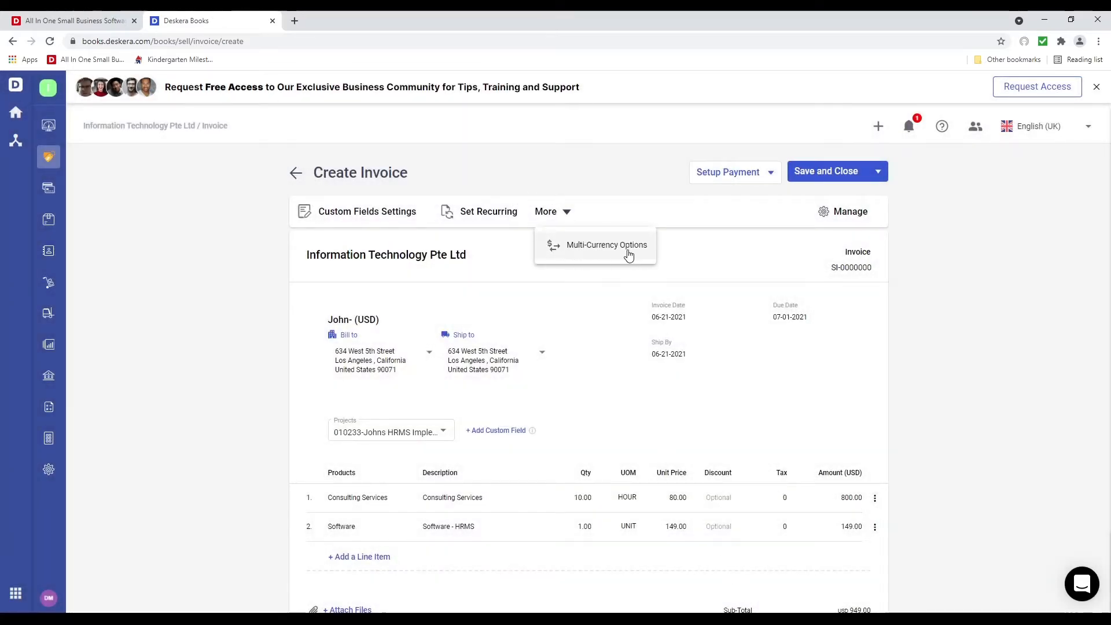
pyautogui.click(594, 257)
pyautogui.click(614, 313)
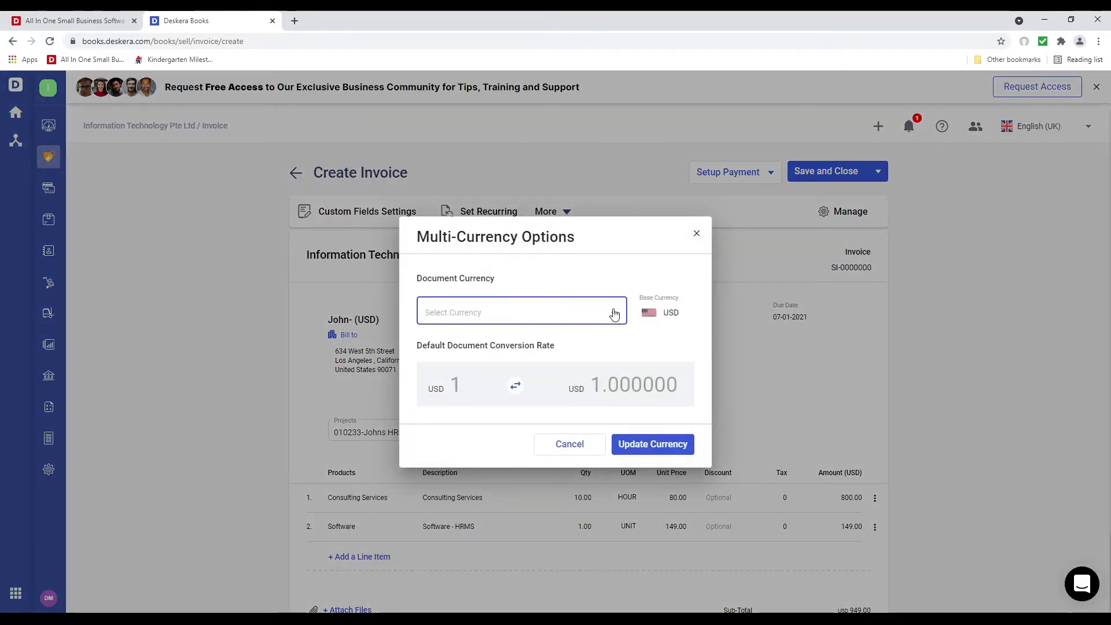
pyautogui.click(614, 313)
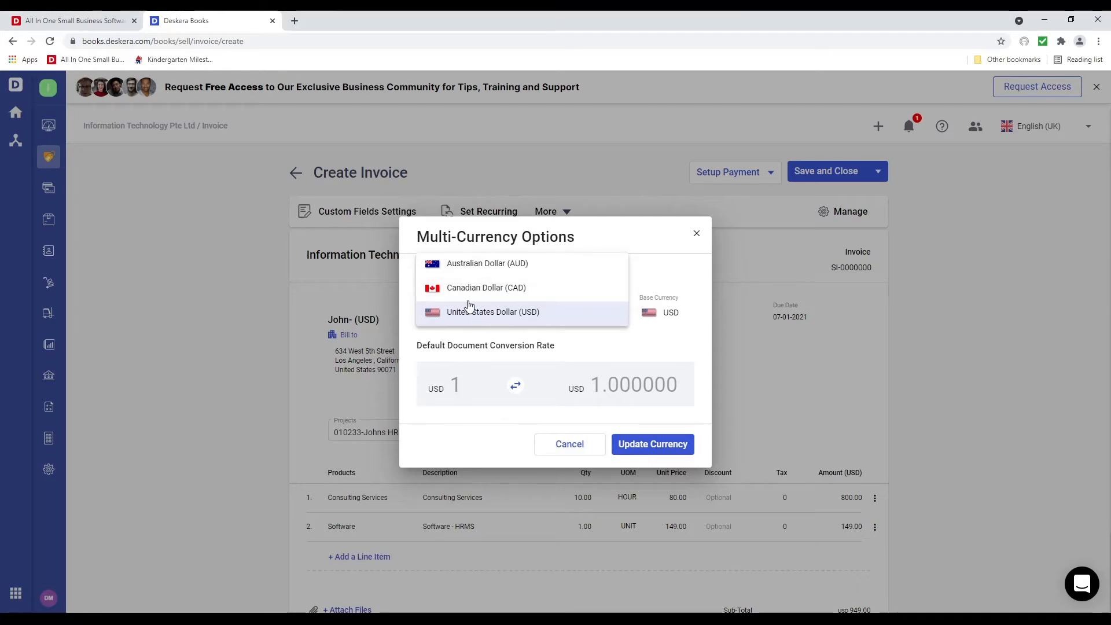
pyautogui.click(598, 359)
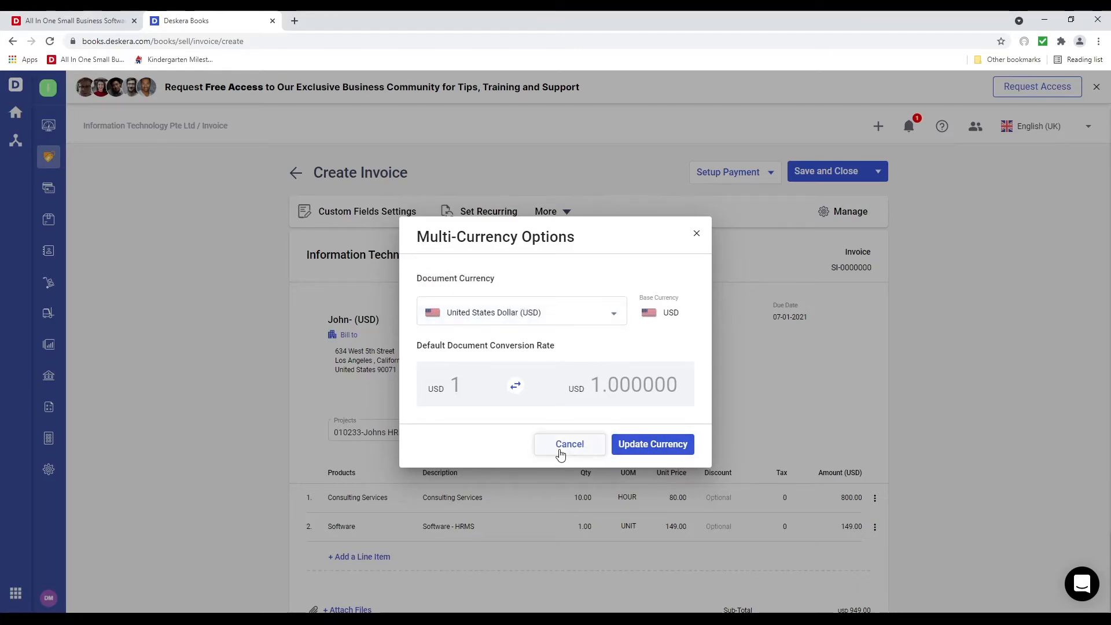
pyautogui.click(565, 317)
pyautogui.click(513, 291)
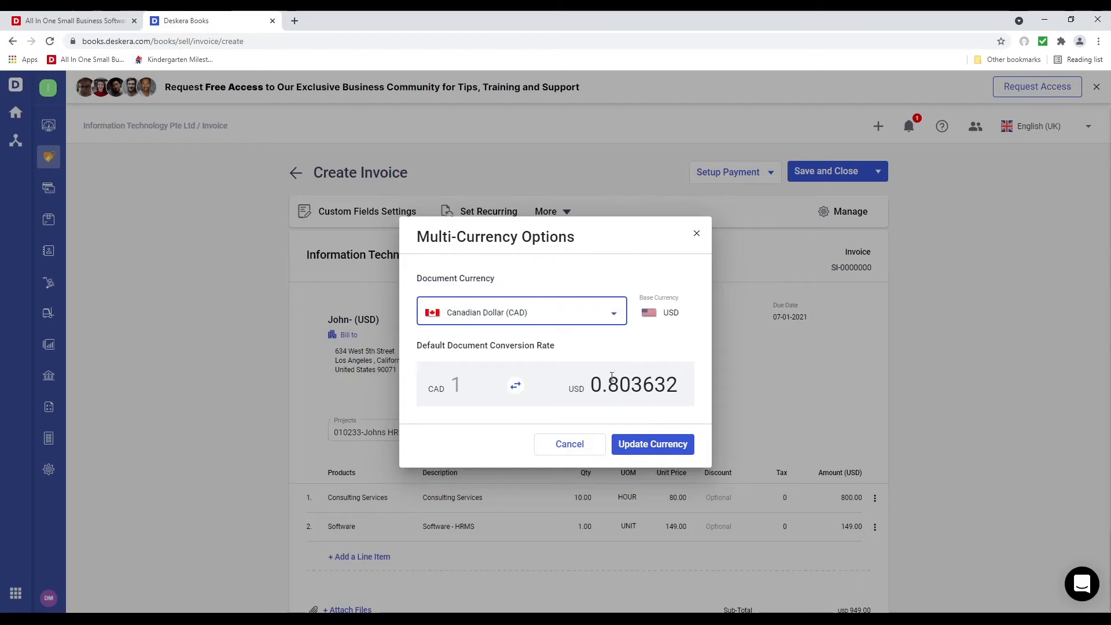
pyautogui.moveTo(619, 383); pyautogui.dragTo(730, 377)
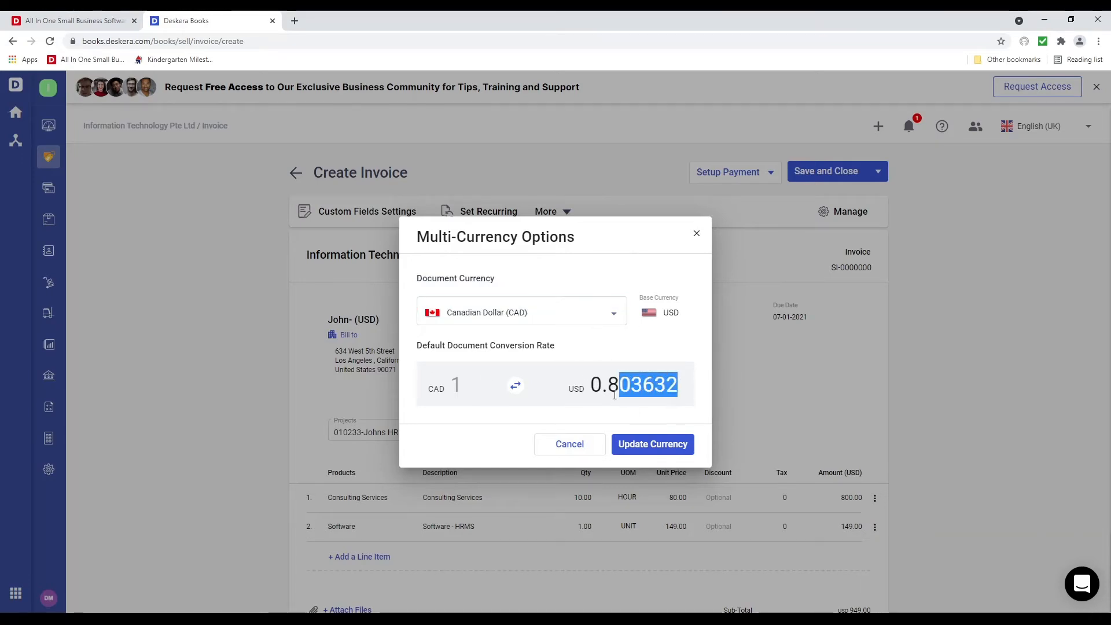
pyautogui.click(575, 446)
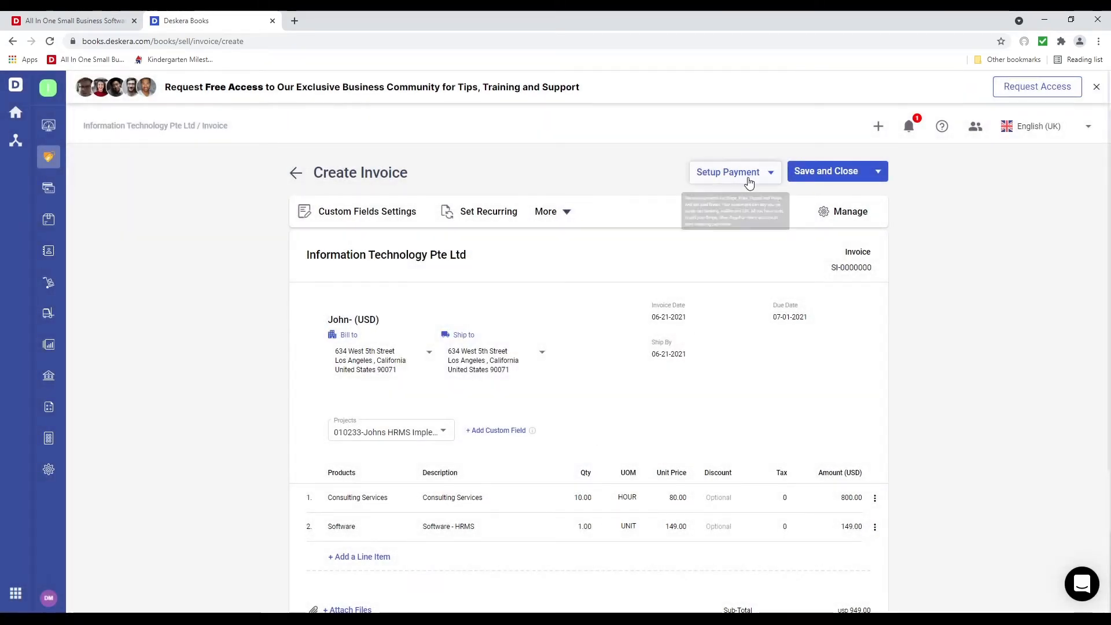
pyautogui.click(748, 178)
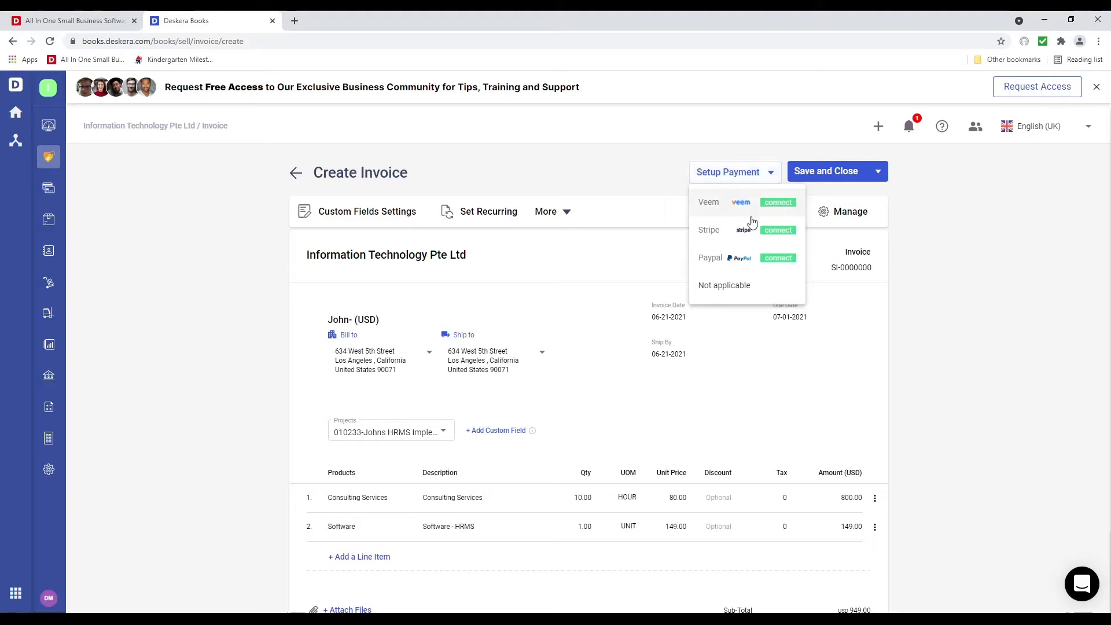
pyautogui.click(752, 295)
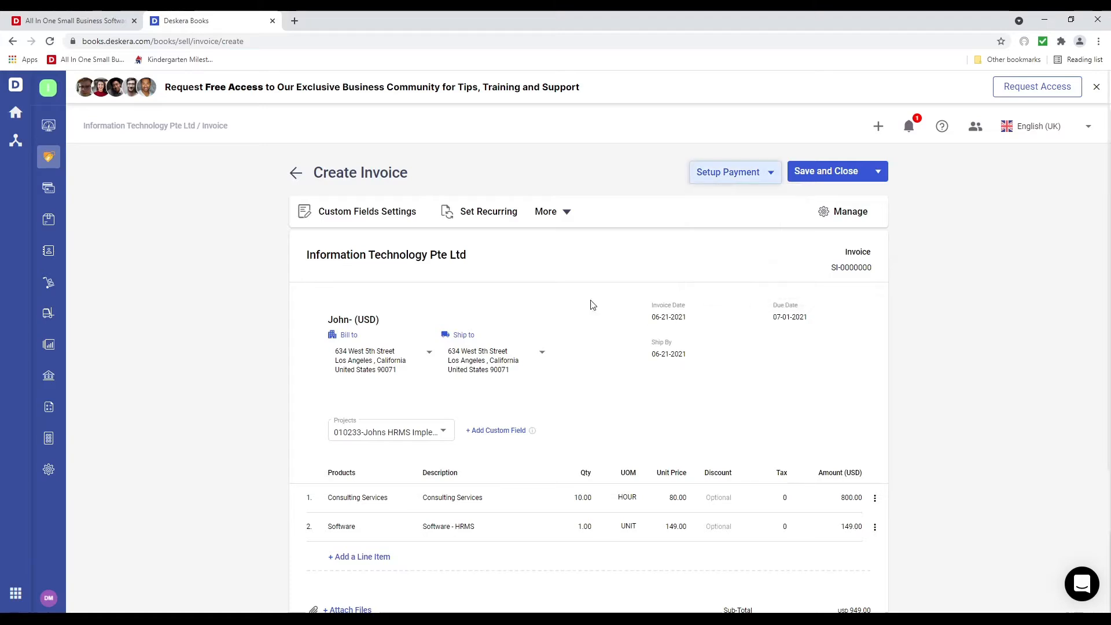
# Retitle the invoice columns to Services and Notes, then save and close the invoice
pyautogui.click(830, 213)
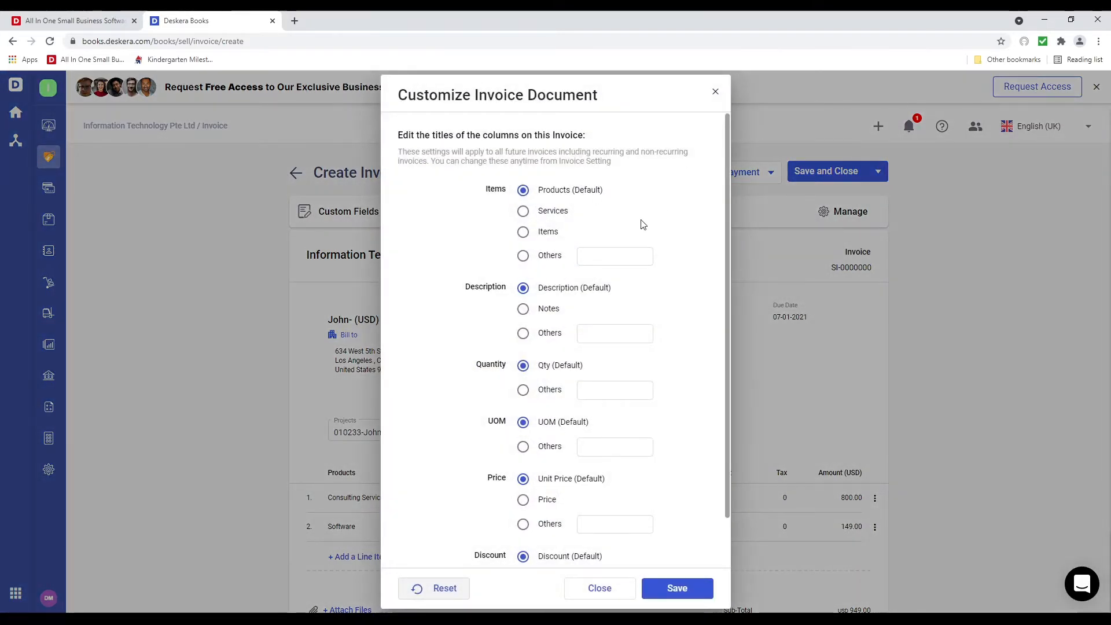
pyautogui.click(524, 212)
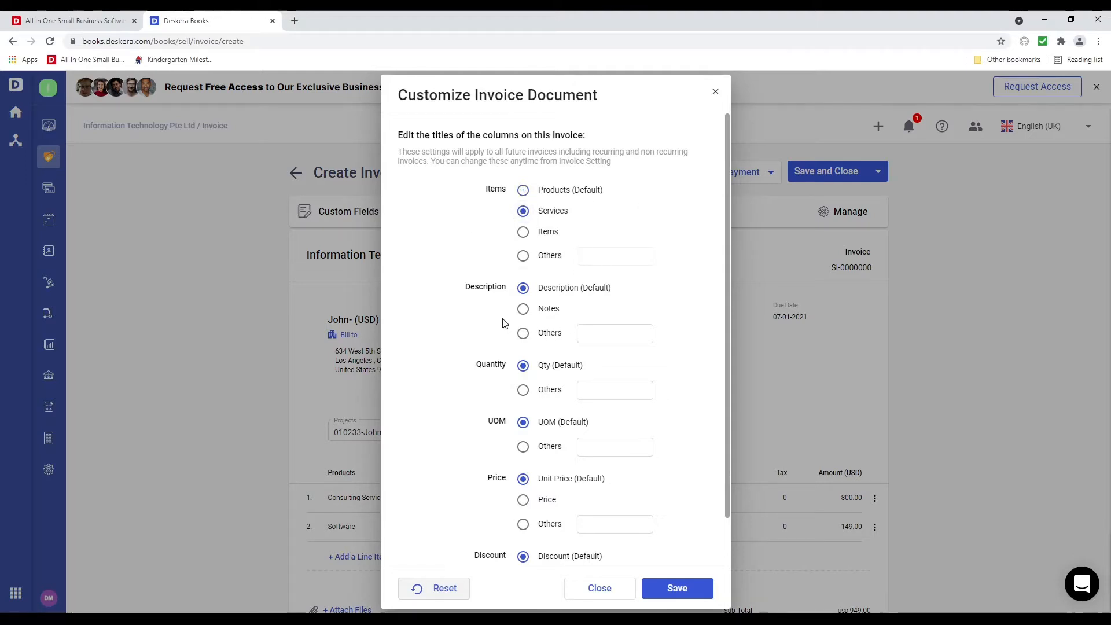
pyautogui.click(523, 312)
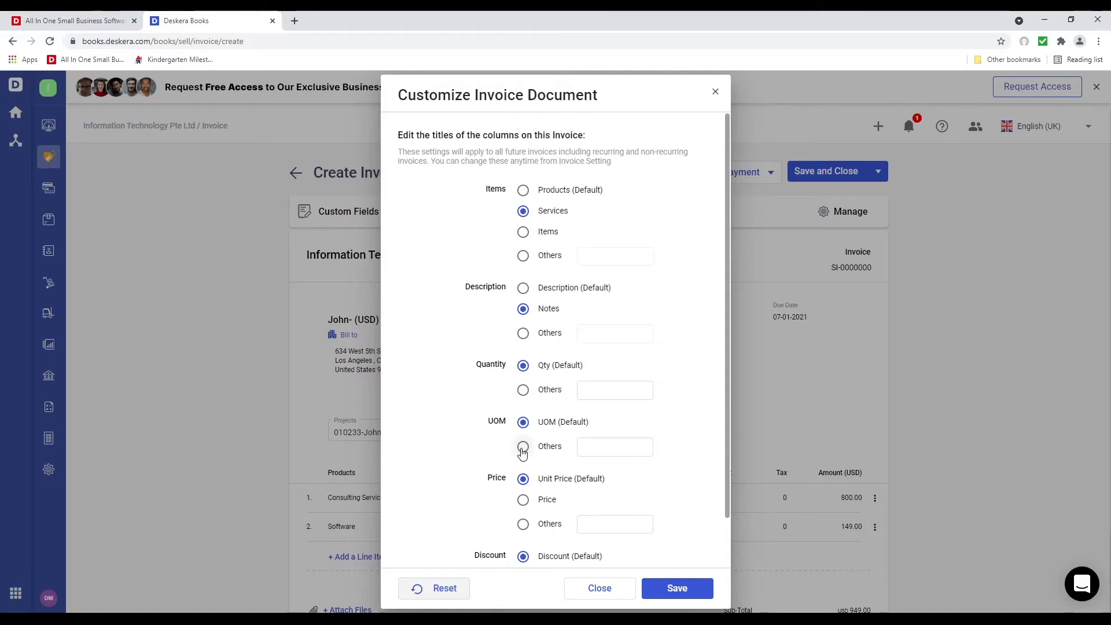
pyautogui.scroll(-2, 569, 497)
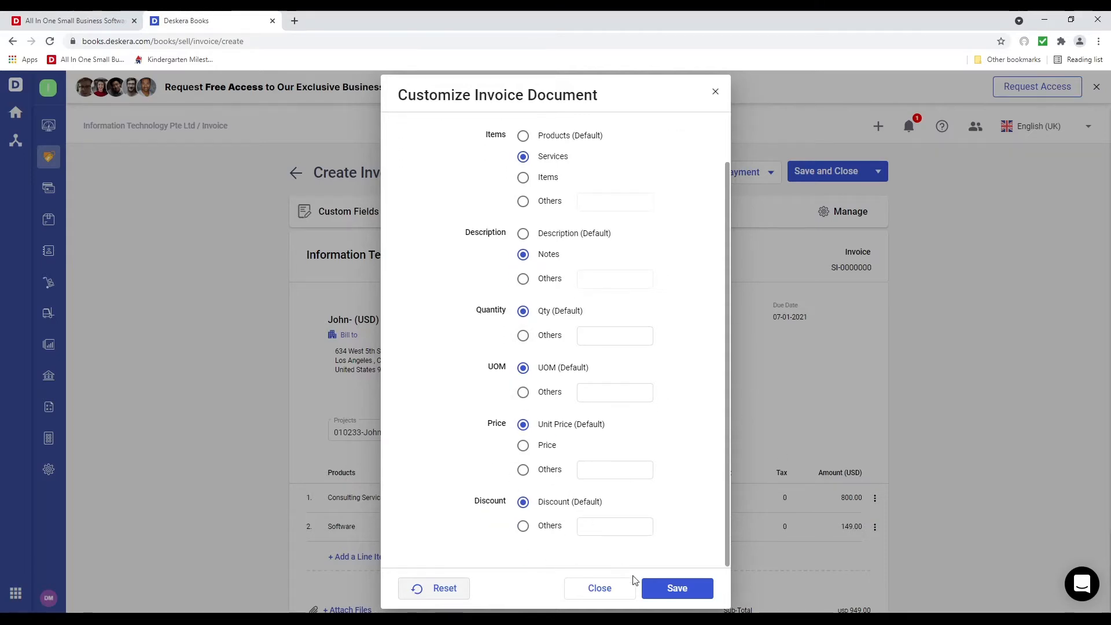
pyautogui.click(680, 589)
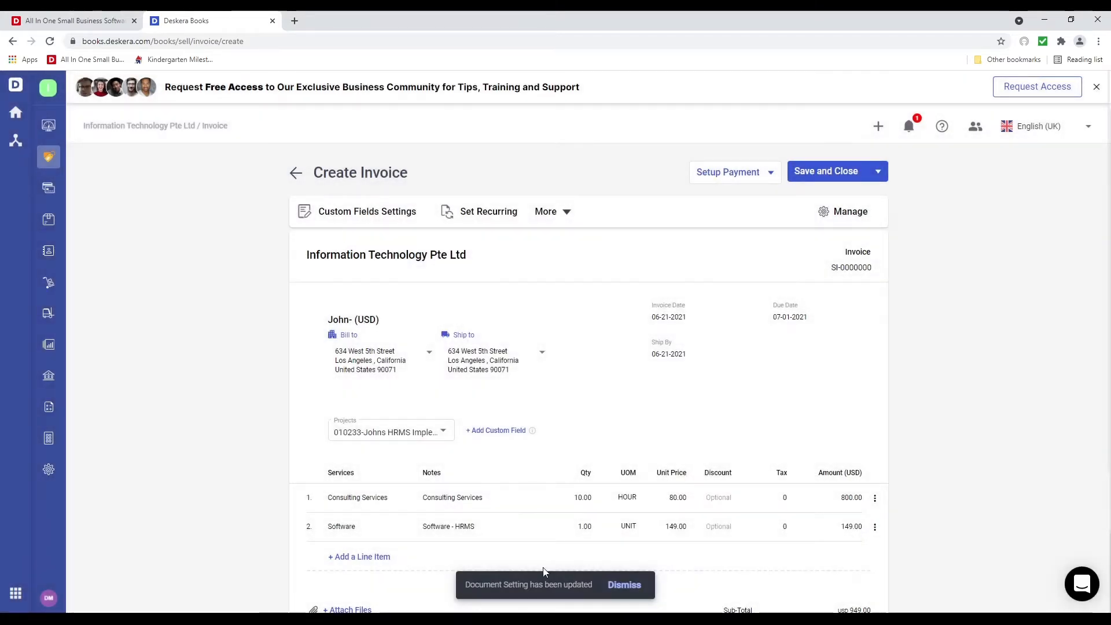
pyautogui.click(842, 178)
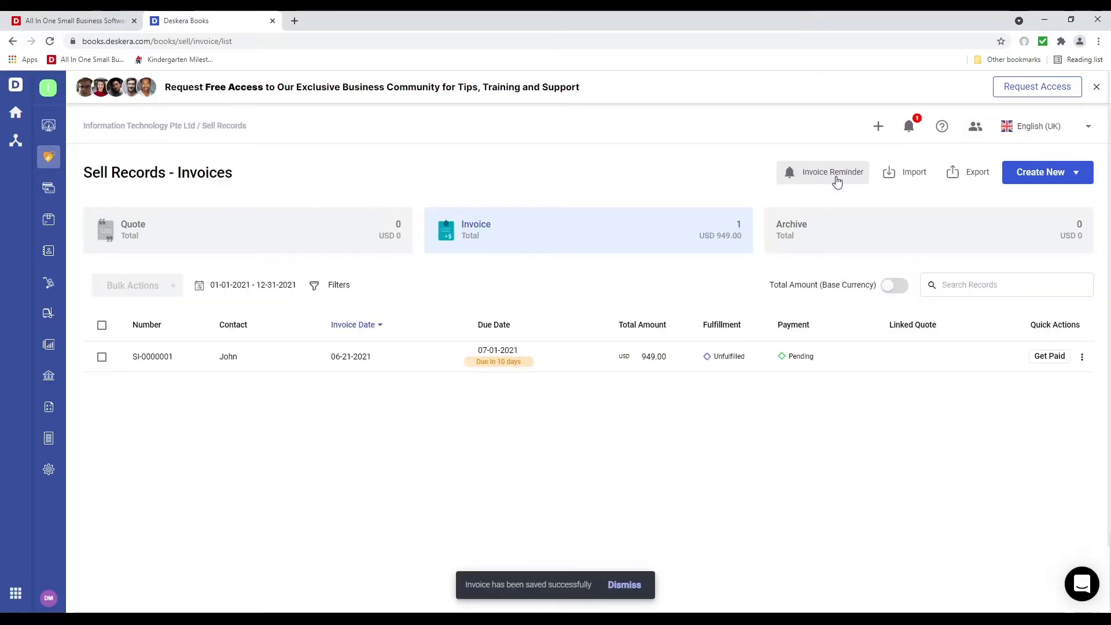
# Partially fulfill invoice SI-0000001 committing 6, then view its details and return to Sell Records
pyautogui.click(1081, 357)
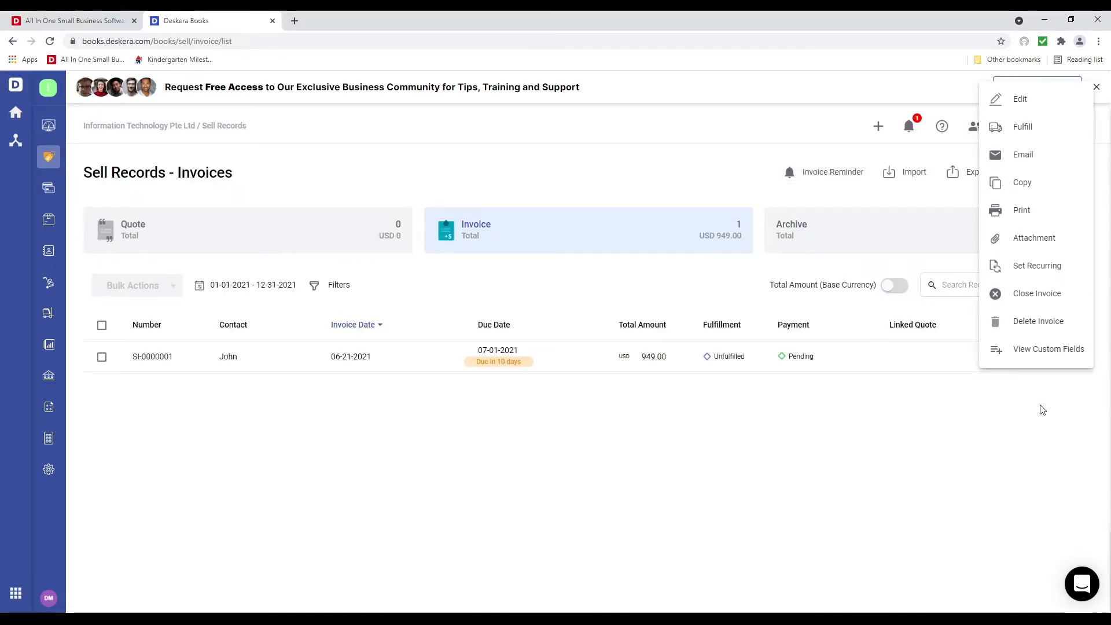
pyautogui.click(1041, 137)
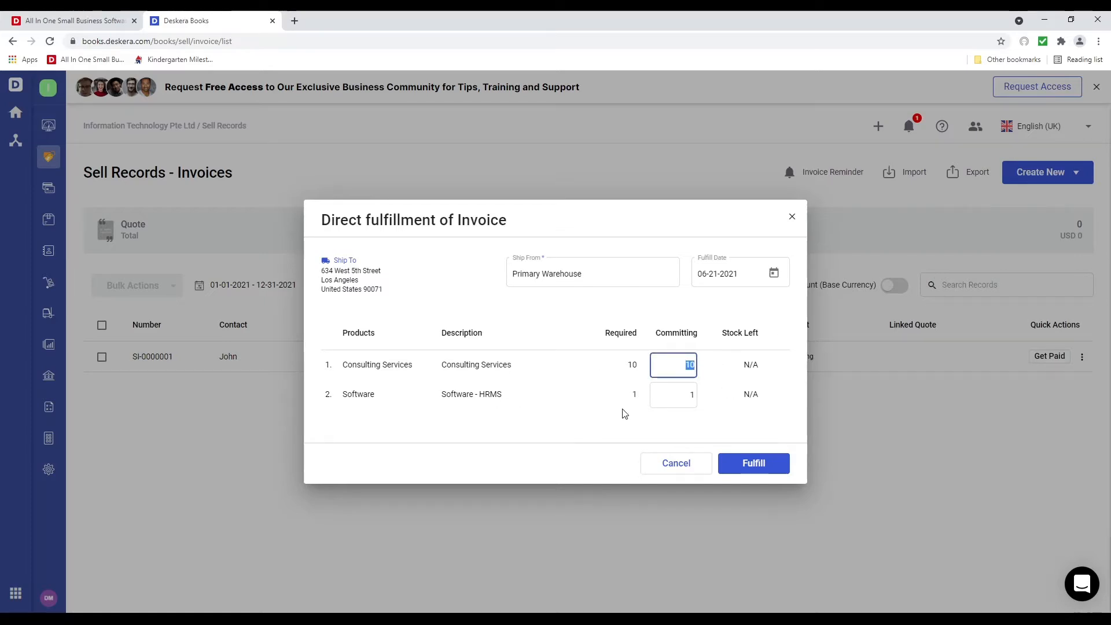
pyautogui.write('6')
pyautogui.write('4')
pyautogui.click(772, 462)
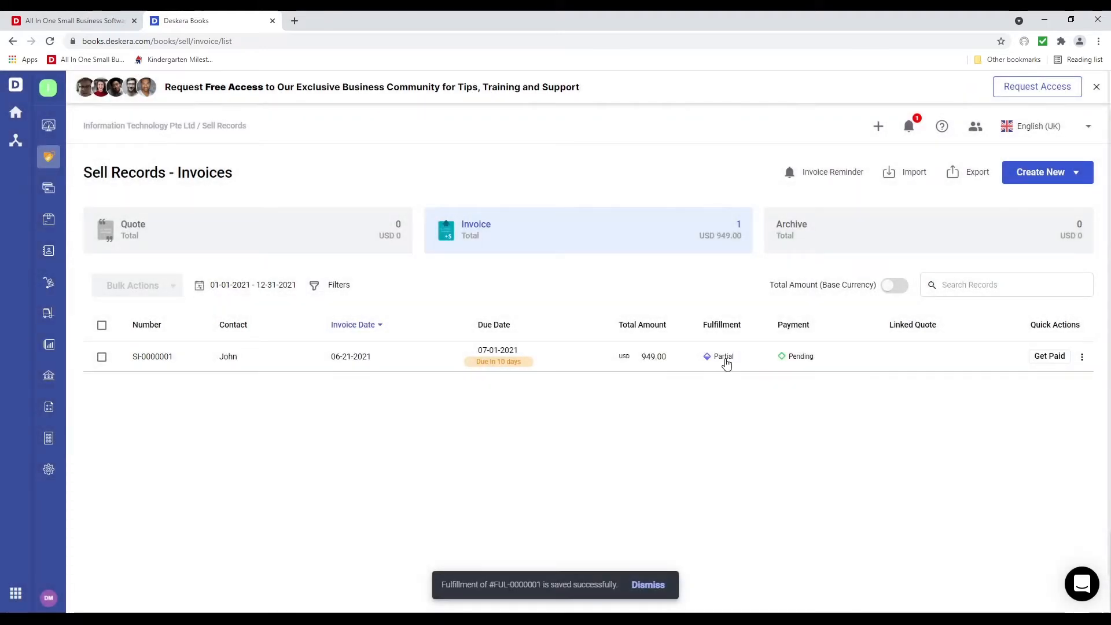
pyautogui.click(758, 365)
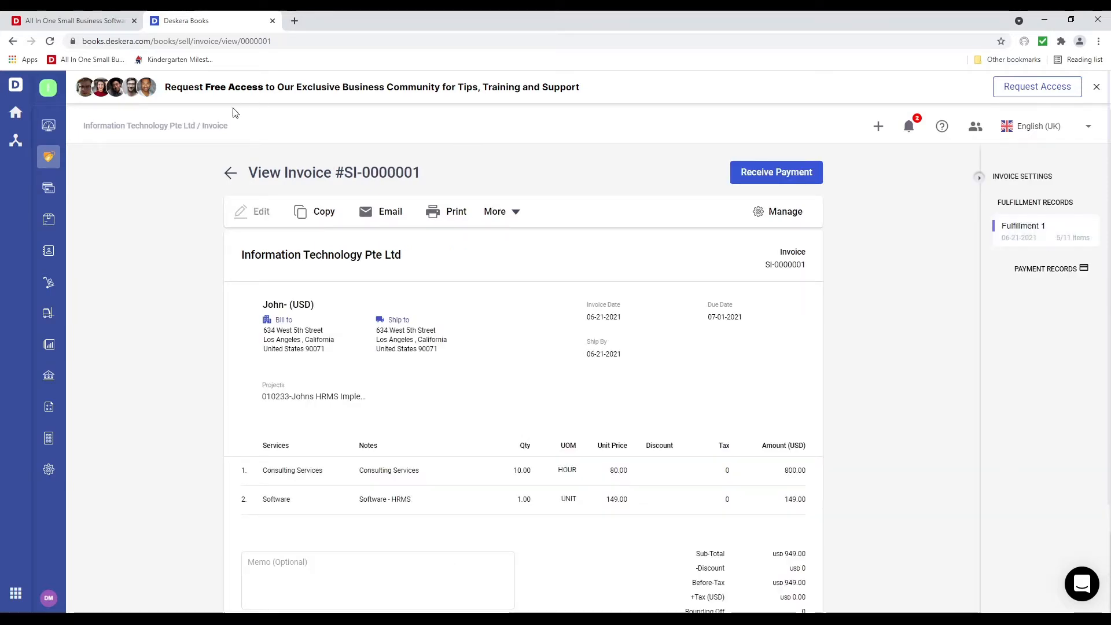
pyautogui.click(51, 160)
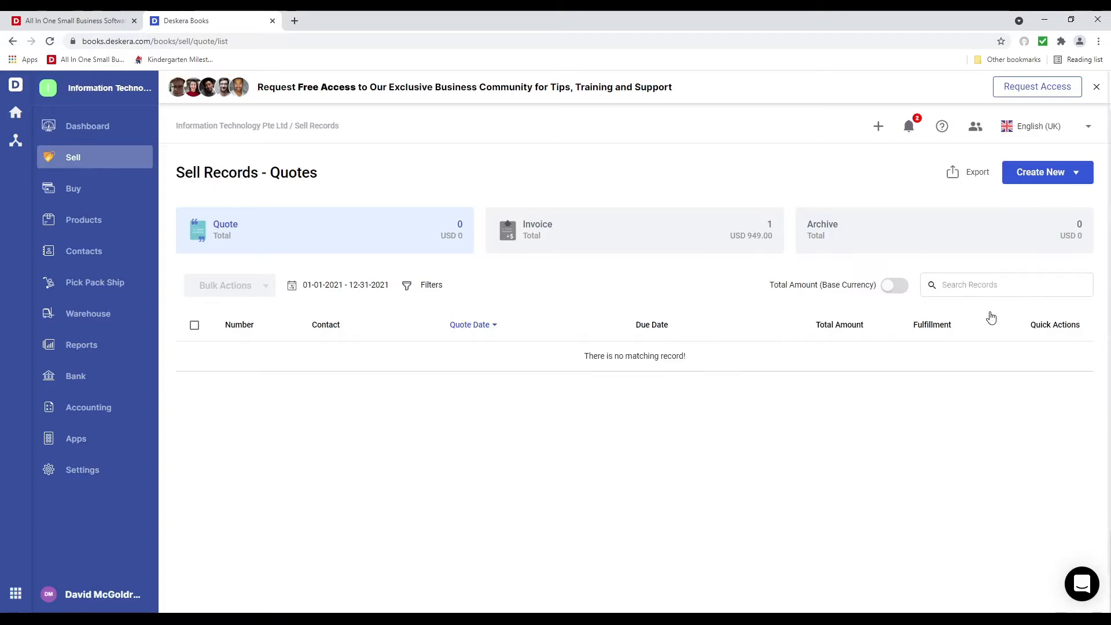
# Start a payment on the invoice into Wells Fargo by Bank Transfer, reference date 21 June
pyautogui.click(683, 229)
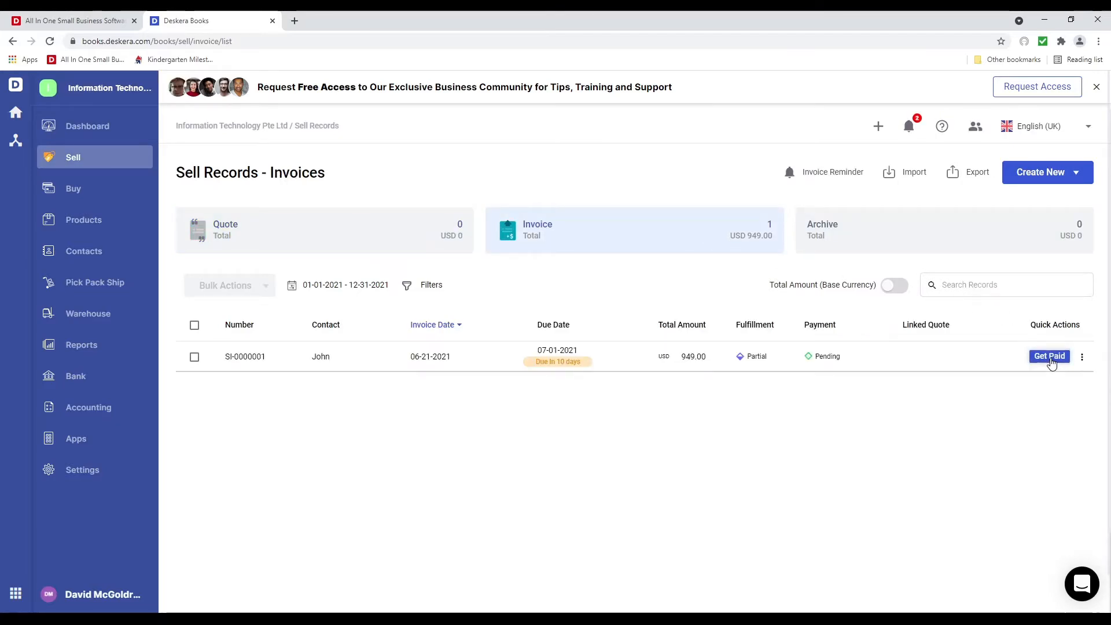
pyautogui.click(1053, 358)
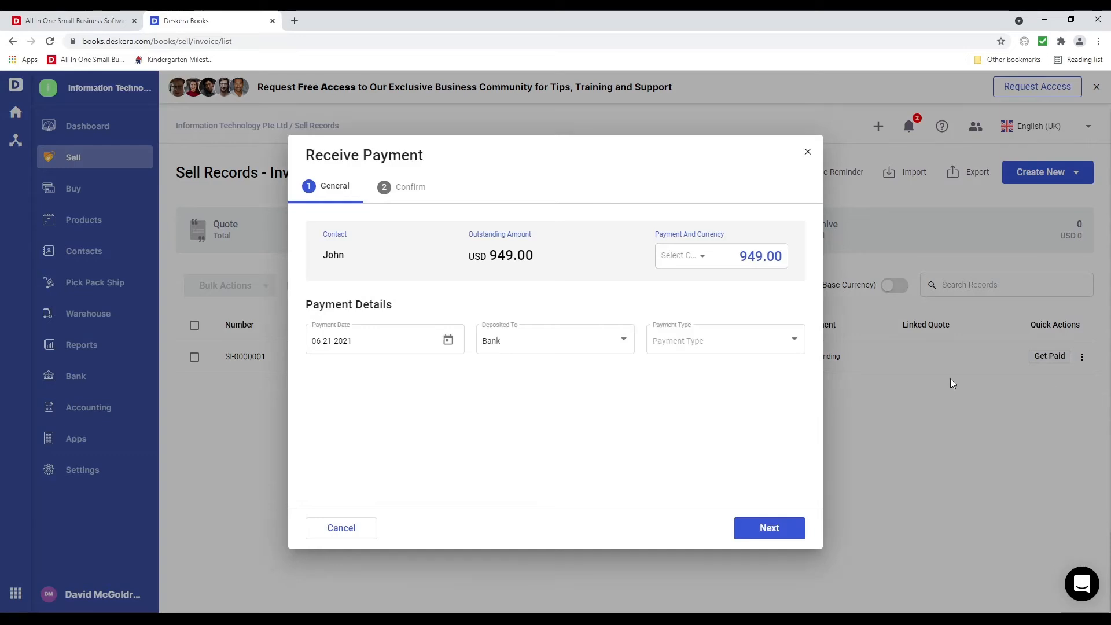
pyautogui.click(585, 352)
pyautogui.click(600, 412)
pyautogui.click(721, 350)
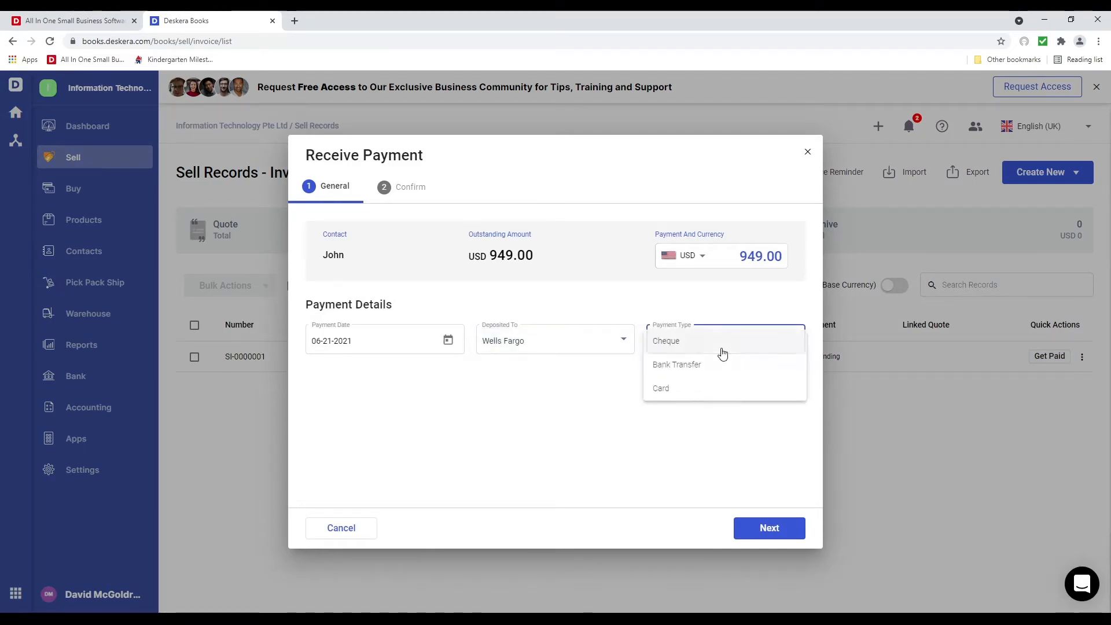
pyautogui.click(723, 370)
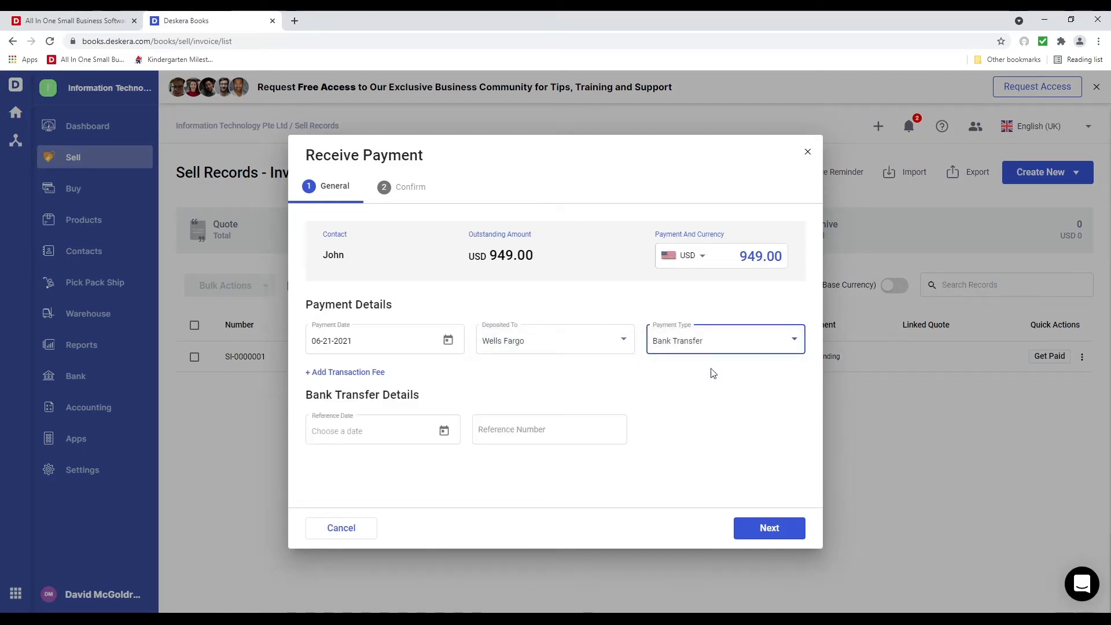
pyautogui.click(443, 428)
pyautogui.click(345, 375)
# Enter the reference number and a USD 549.00 amount, then receive the payment
pyautogui.click(541, 434)
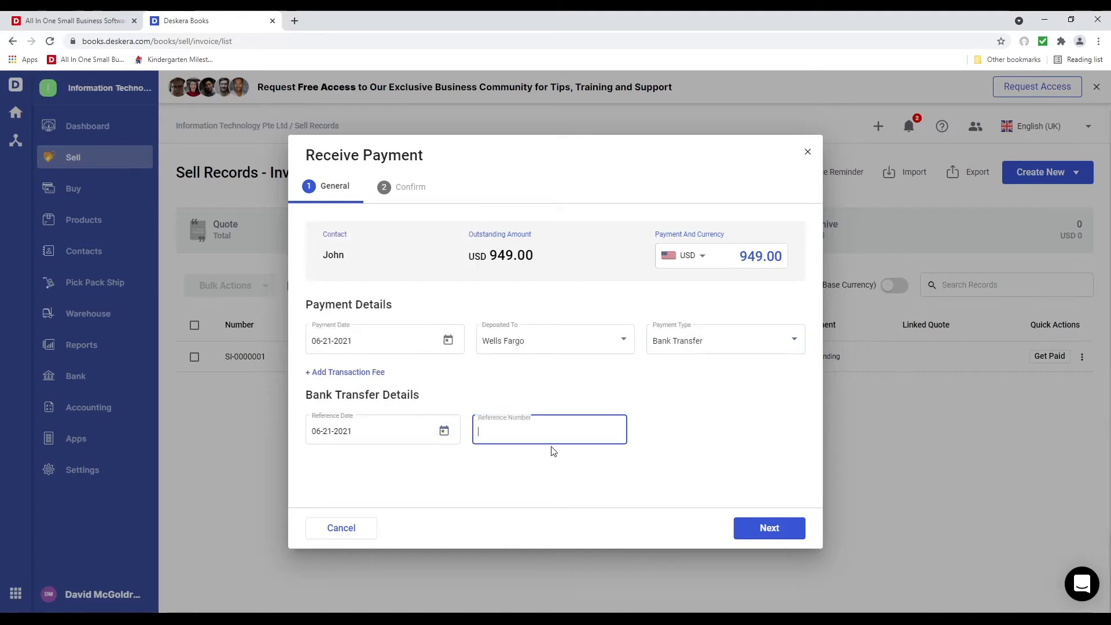
pyautogui.write('32234324')
pyautogui.click(758, 352)
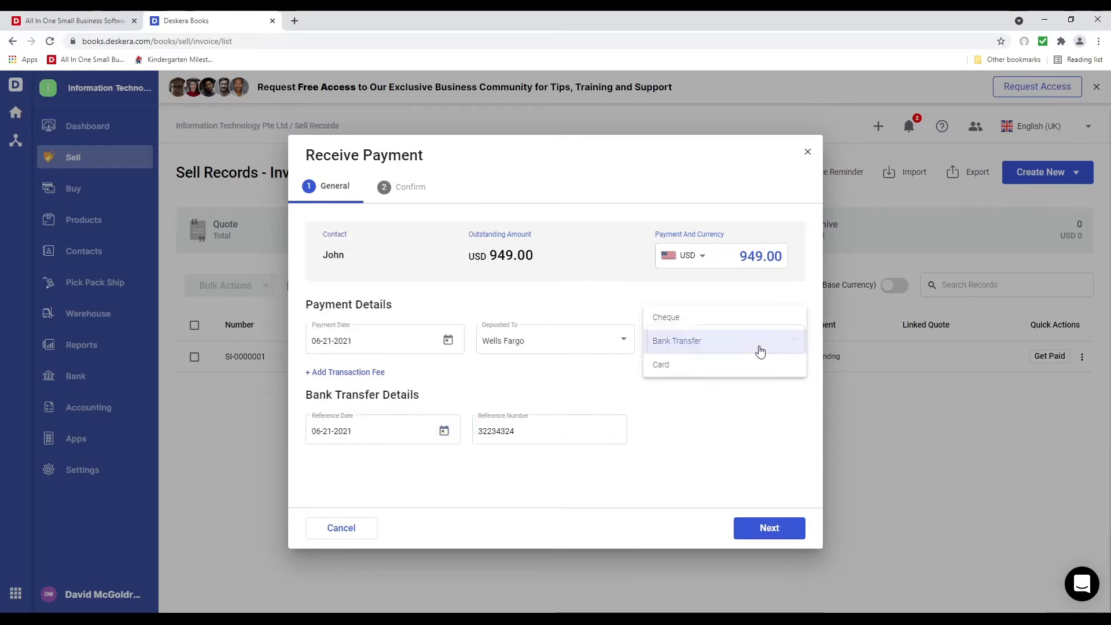
pyautogui.click(759, 352)
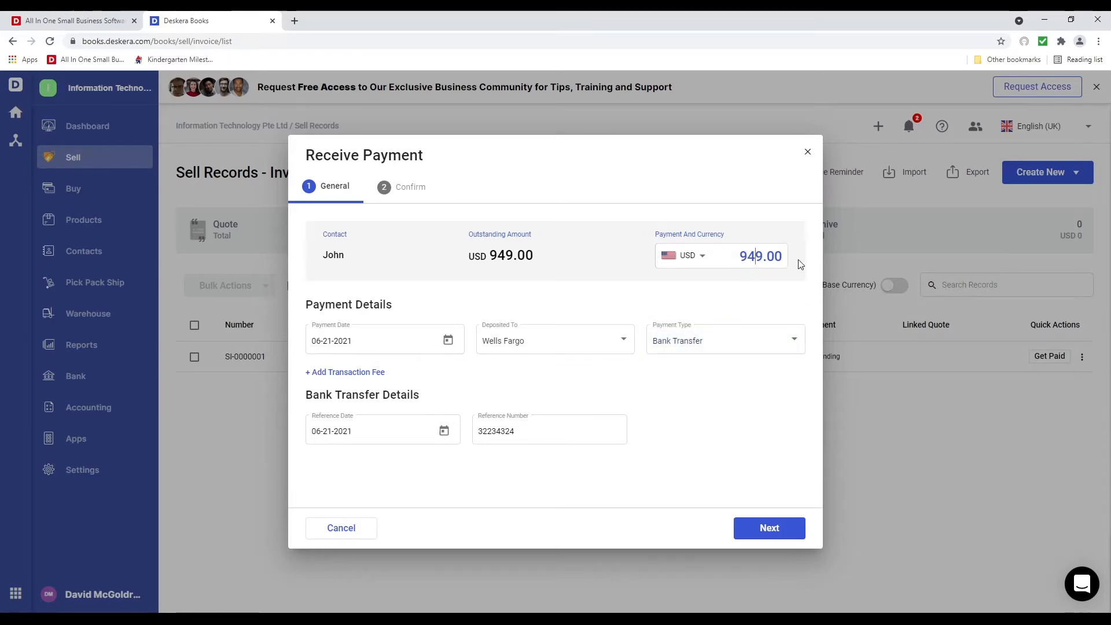
pyautogui.press('BackSpace')
pyautogui.write('5')
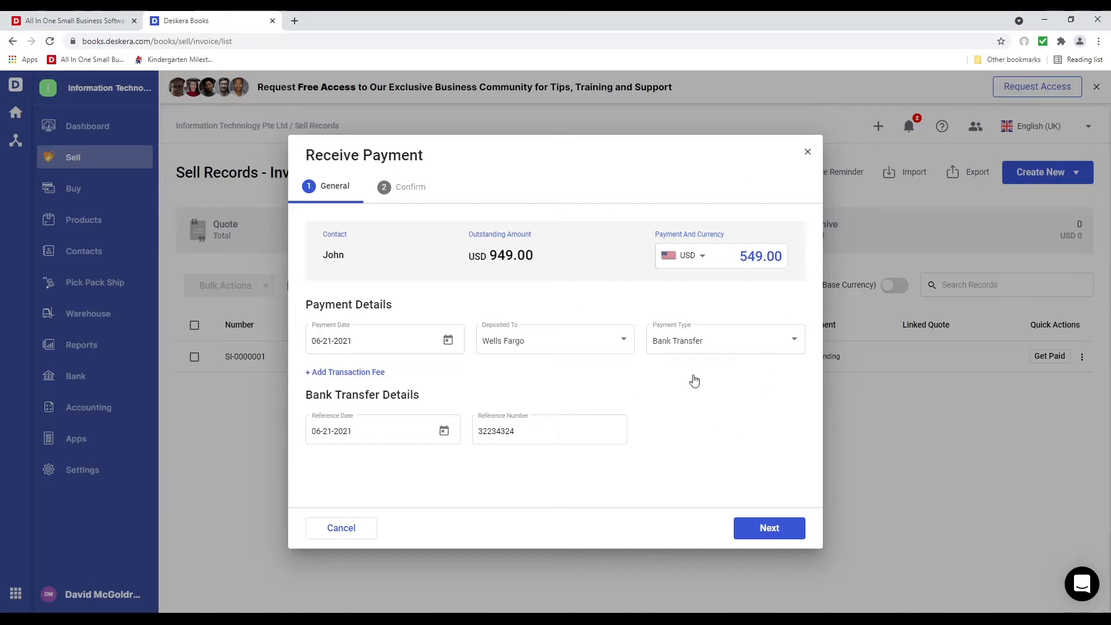
pyautogui.click(740, 529)
pyautogui.click(754, 531)
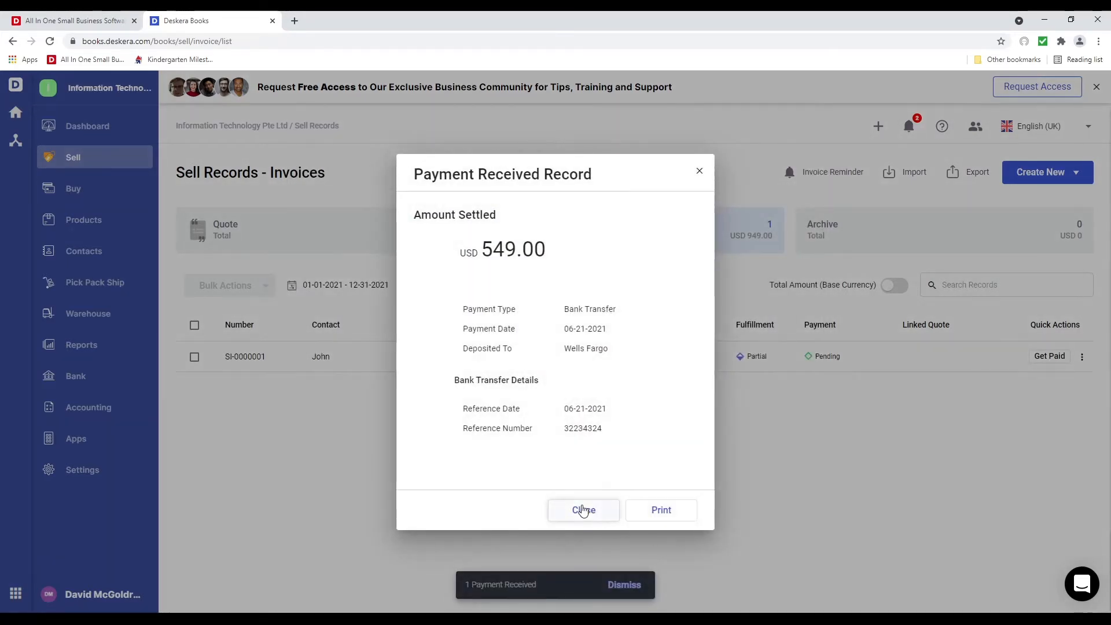
pyautogui.click(581, 509)
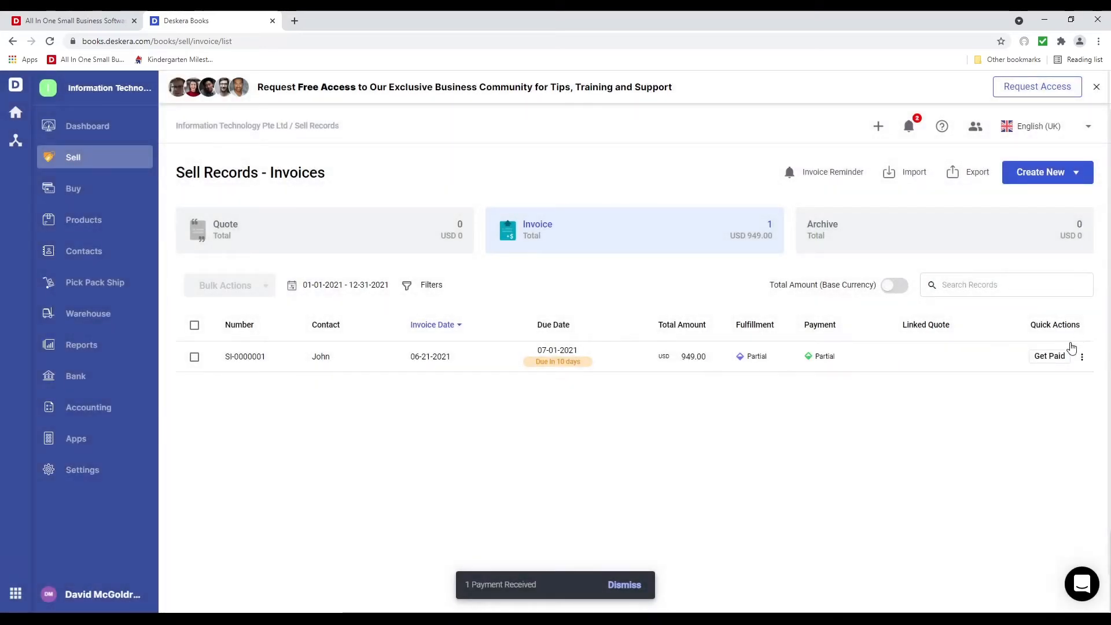
# Start a second payment into Wells Fargo by Bank Transfer with reference date 21 June
pyautogui.click(1045, 358)
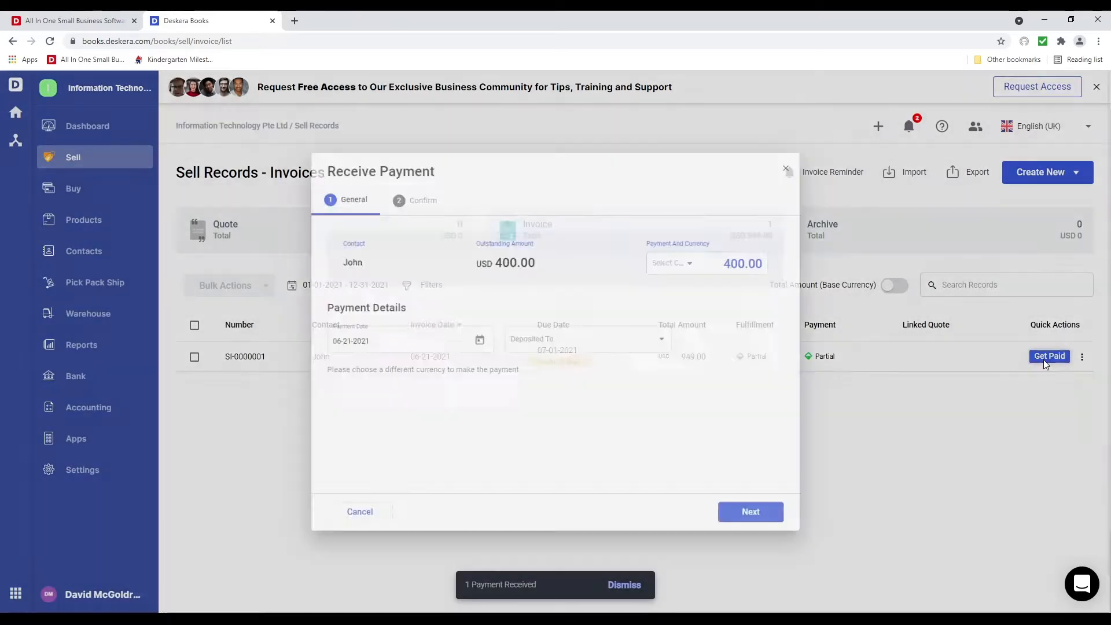
pyautogui.click(630, 347)
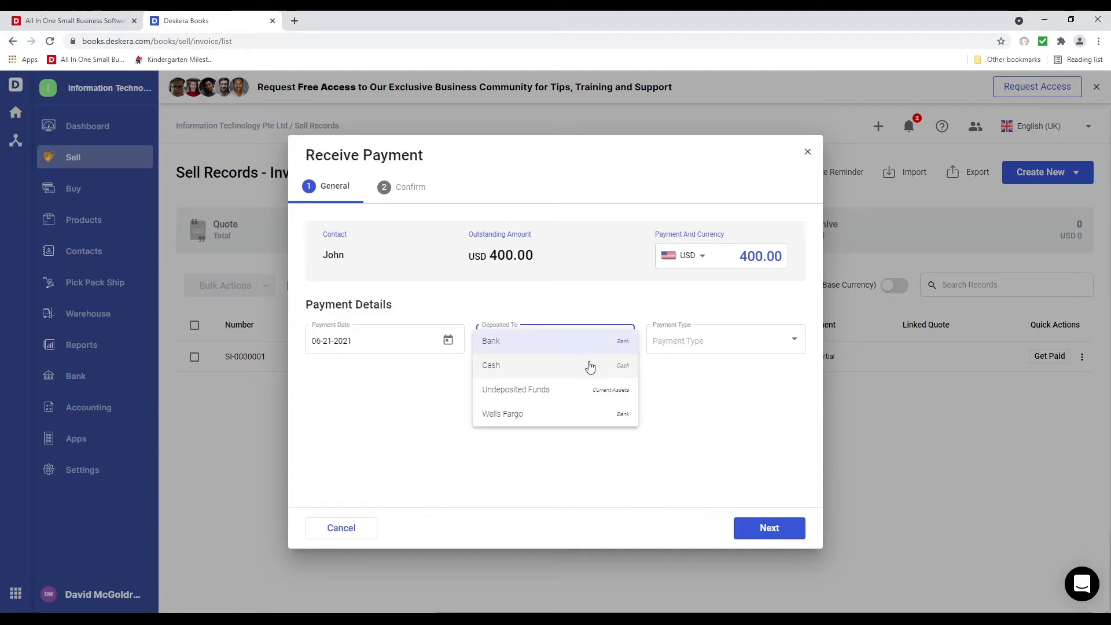
pyautogui.click(583, 412)
pyautogui.click(736, 348)
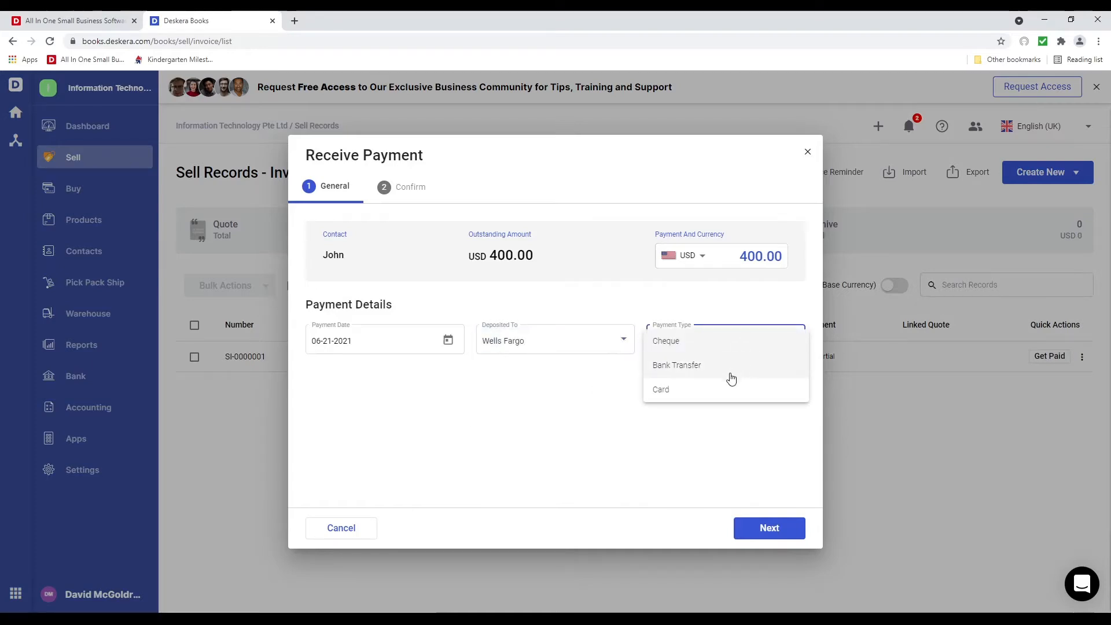
pyautogui.click(724, 367)
pyautogui.click(443, 430)
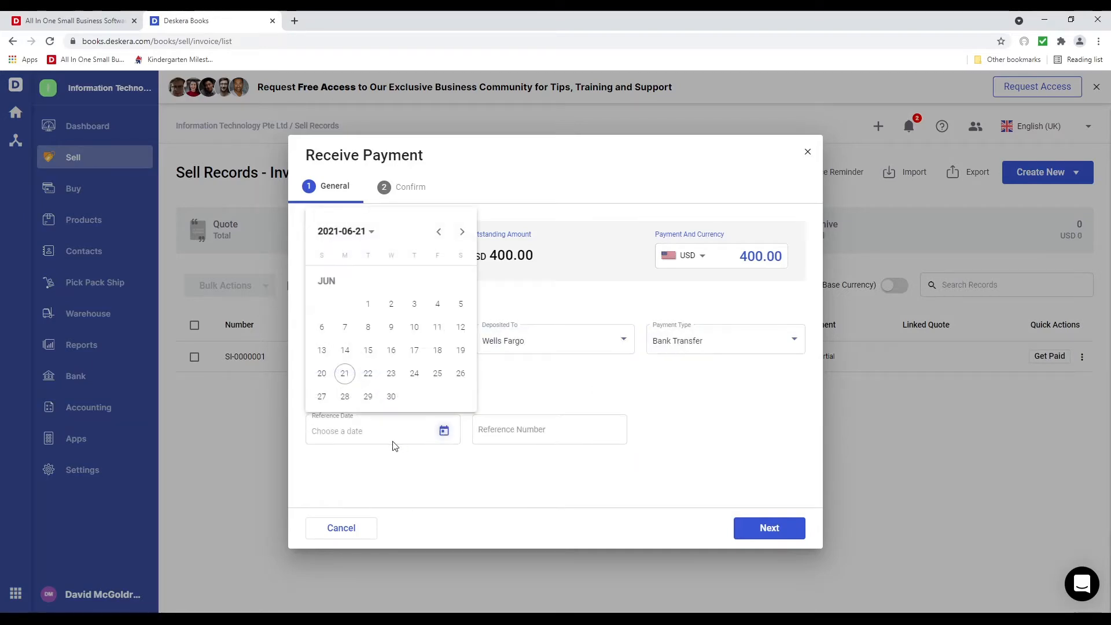
pyautogui.click(346, 375)
# Add the reference number, receive the remaining USD 400.00, and go to Reports
pyautogui.click(549, 433)
pyautogui.write('3234')
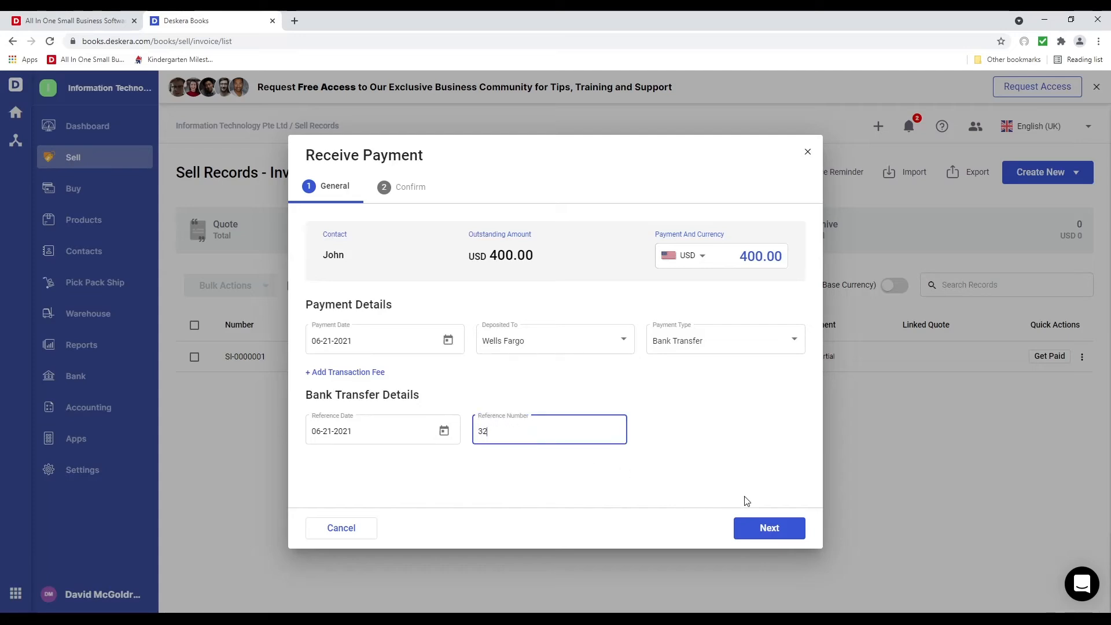
pyautogui.click(767, 528)
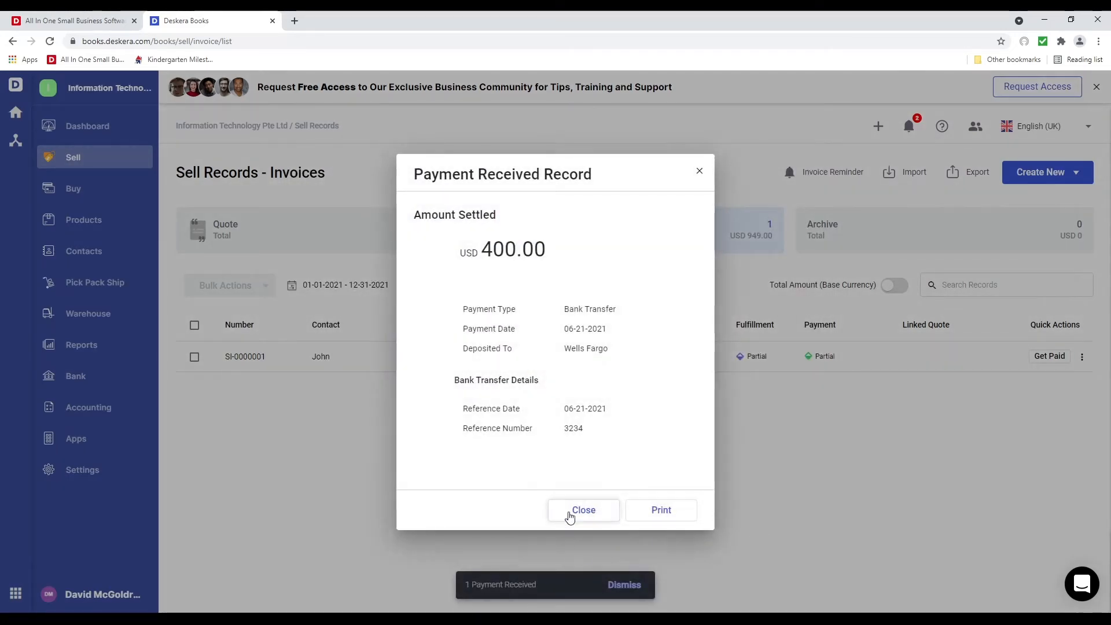
pyautogui.click(580, 510)
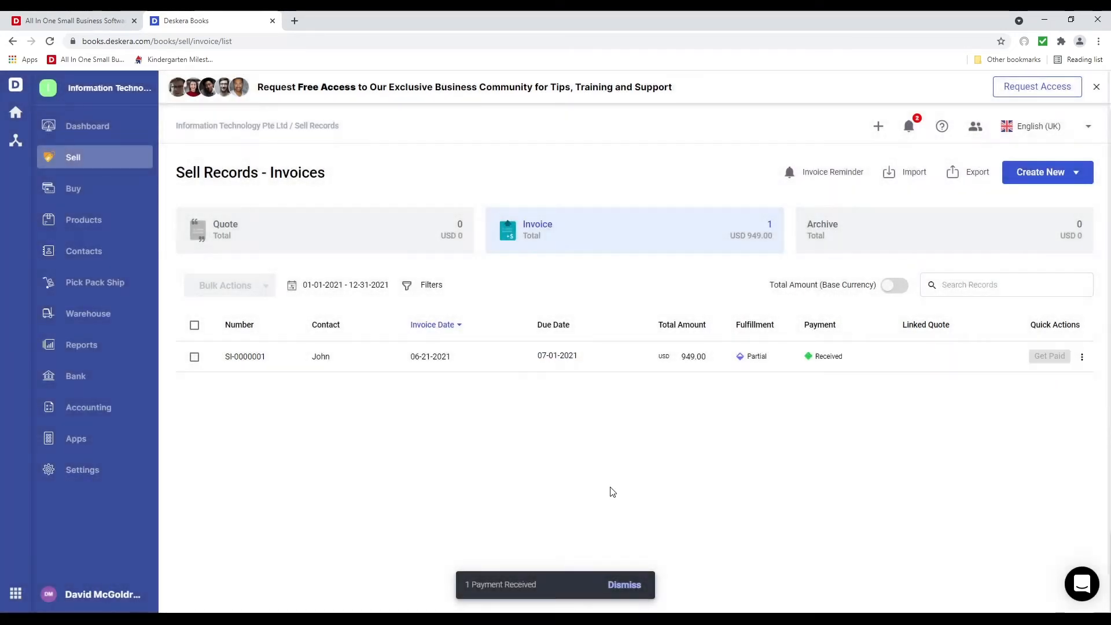
pyautogui.click(129, 346)
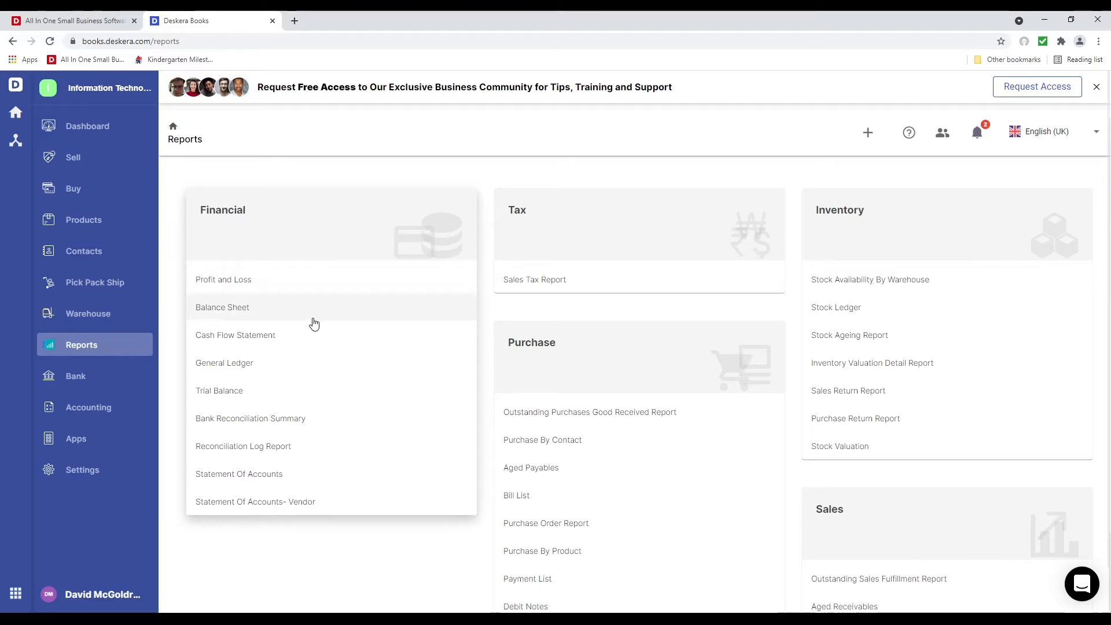
pyautogui.click(298, 283)
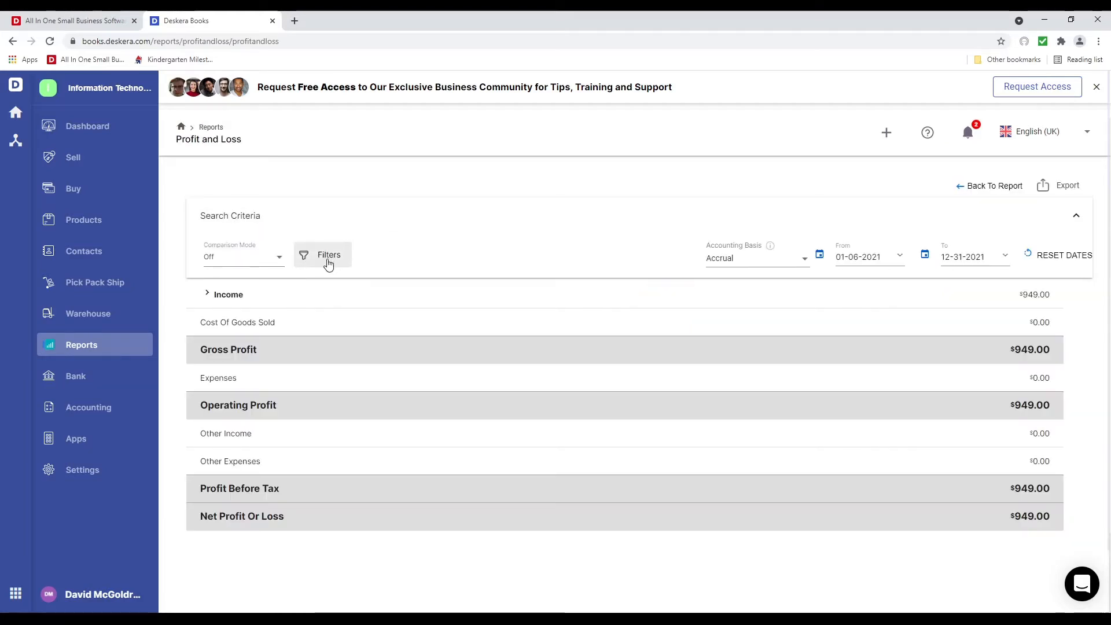
pyautogui.click(328, 260)
pyautogui.click(446, 191)
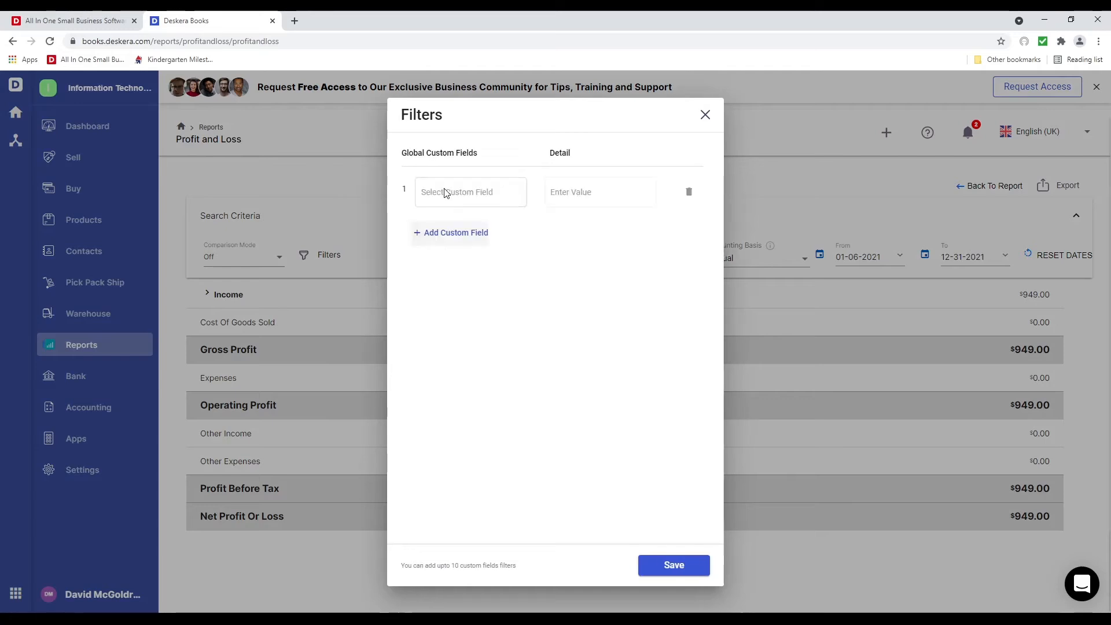
pyautogui.click(454, 192)
pyautogui.scroll(-2, 486, 319)
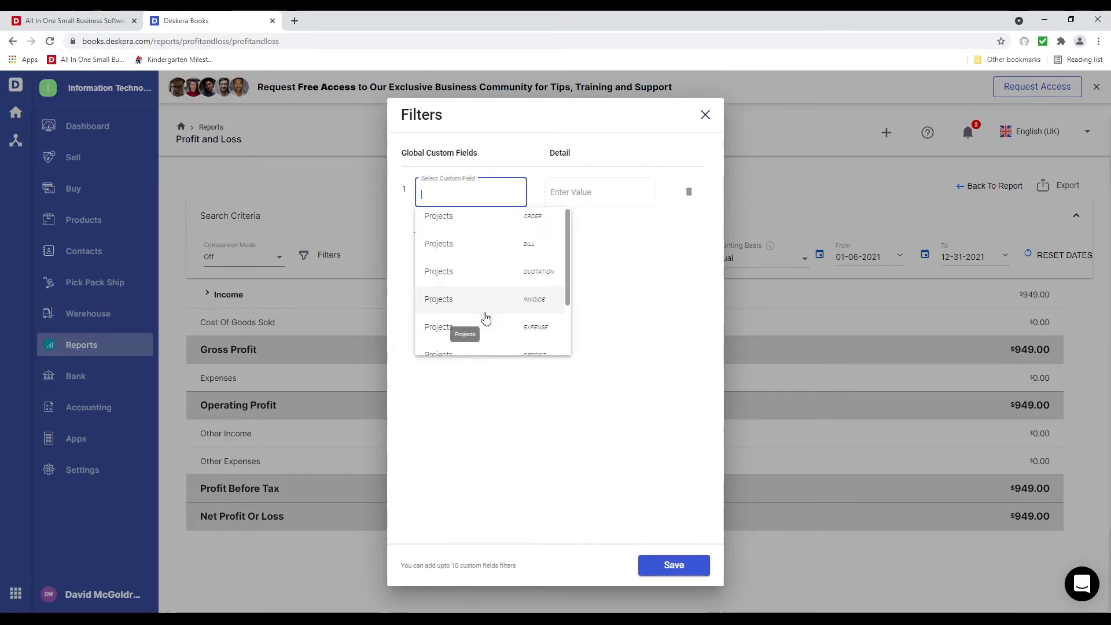
pyautogui.scroll(2, 485, 318)
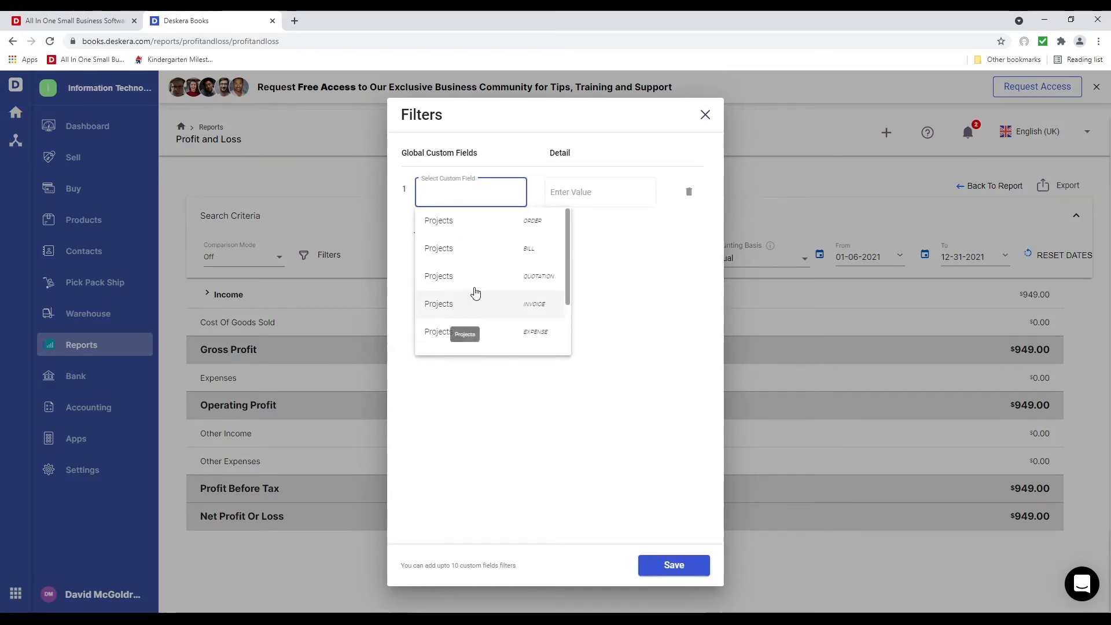
pyautogui.click(535, 302)
pyautogui.click(625, 190)
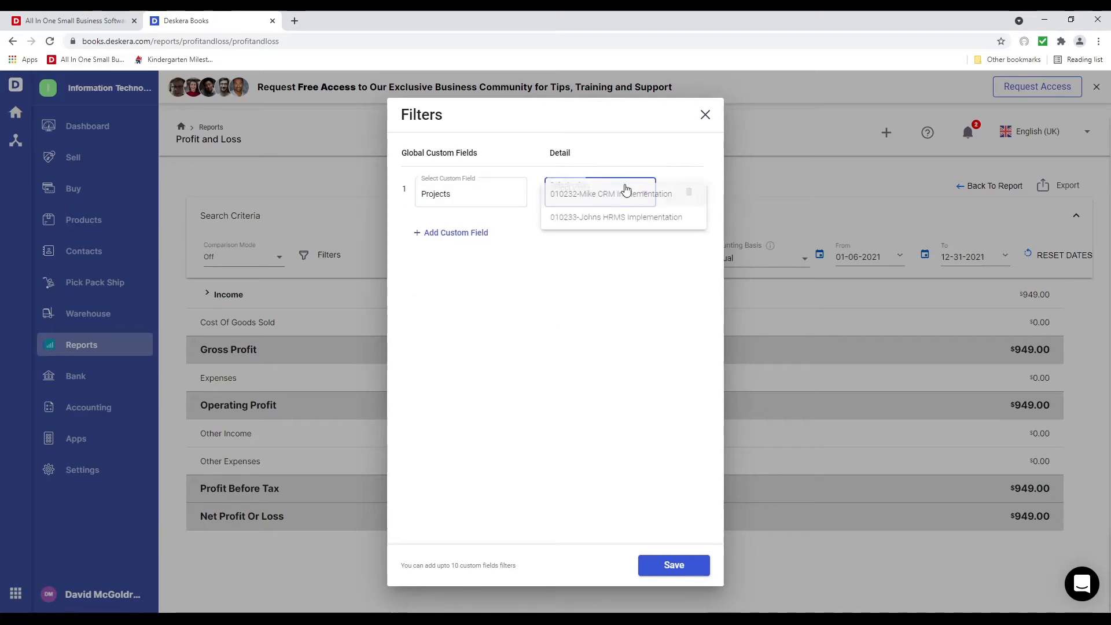
pyautogui.click(624, 217)
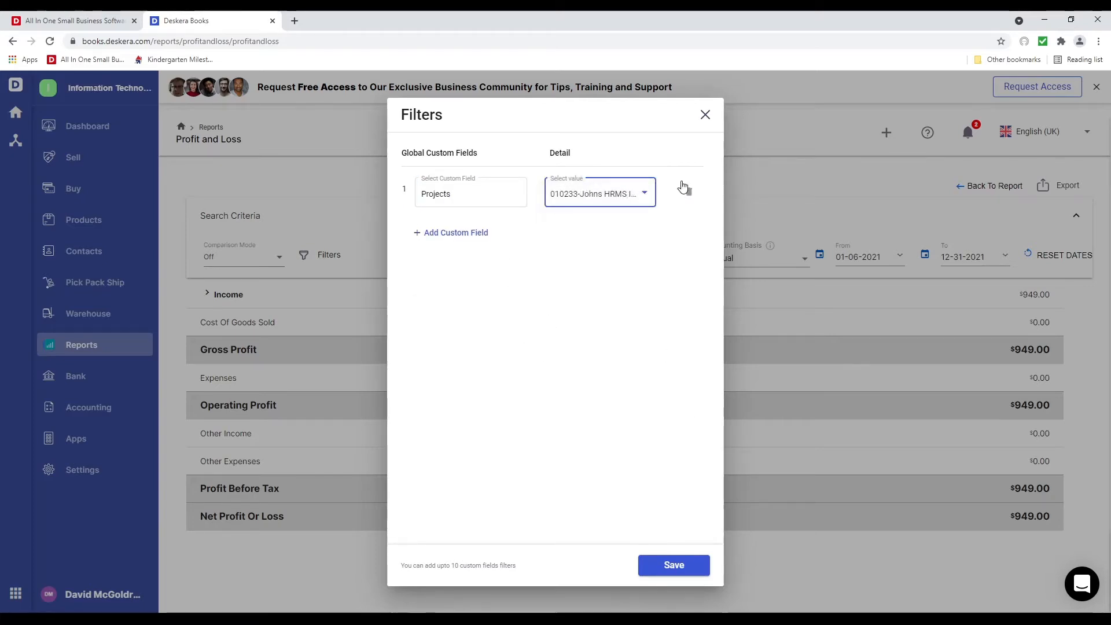
pyautogui.click(705, 115)
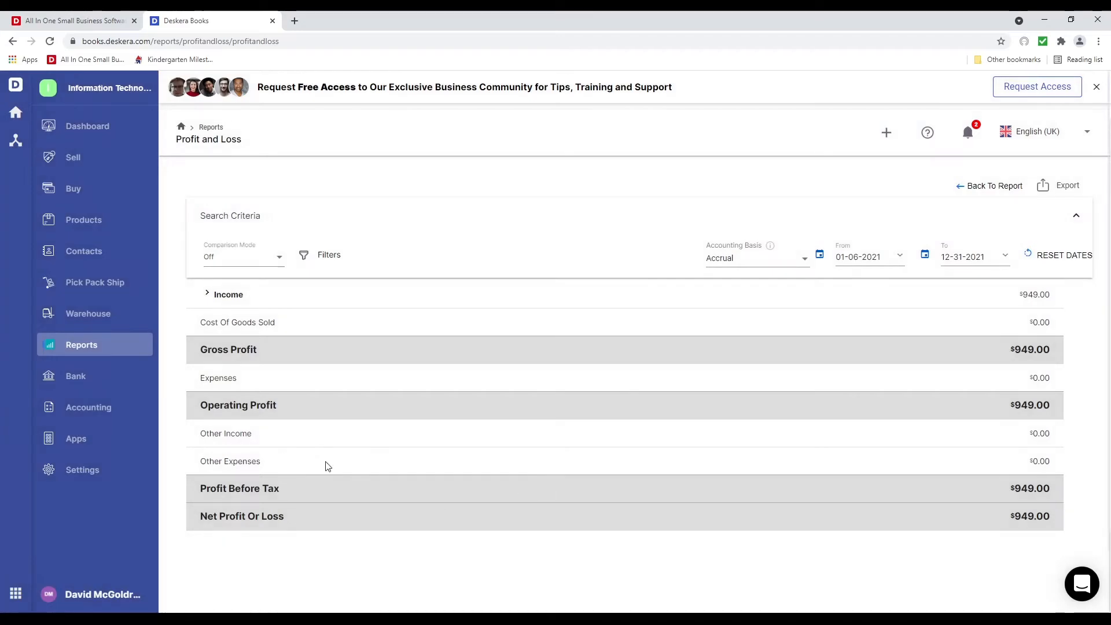
pyautogui.click(110, 346)
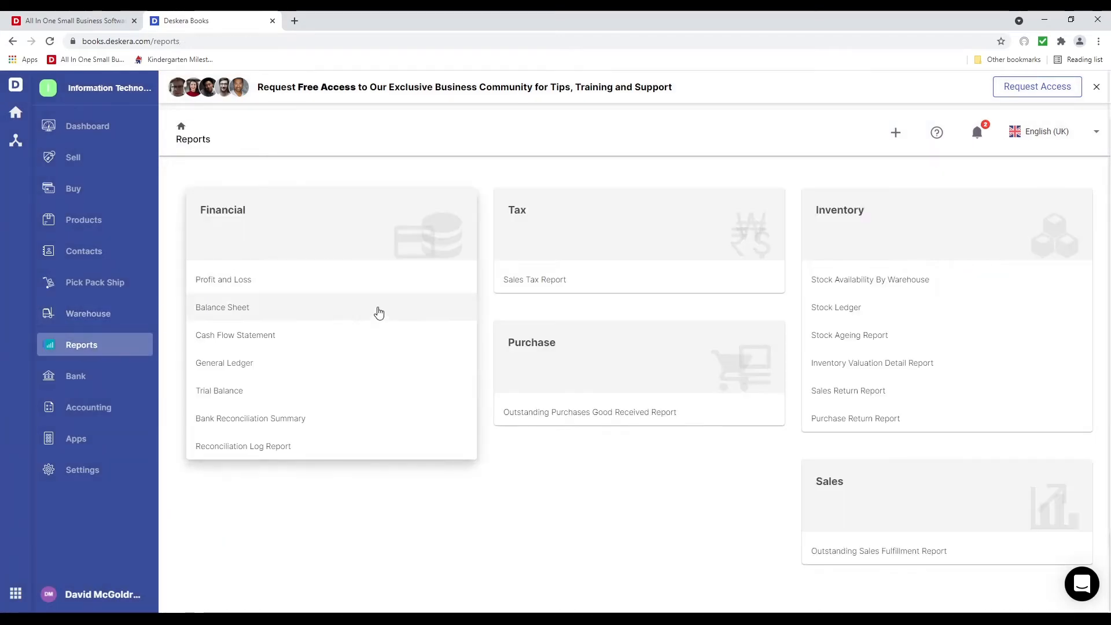
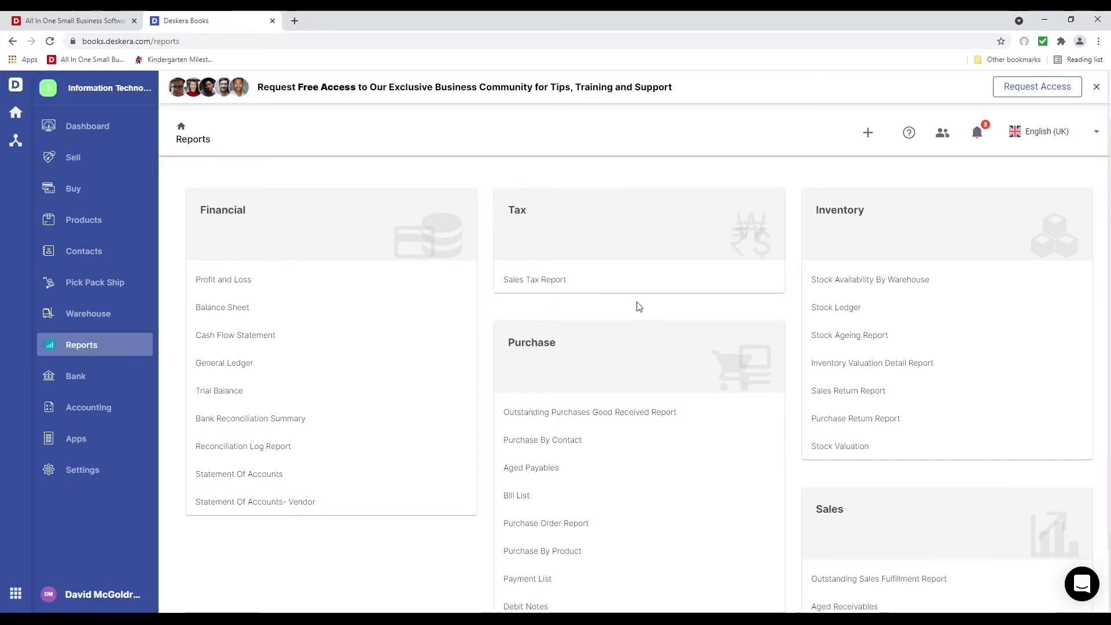
# Look through the Reports page, then open the Deskera App Store in a new tab
pyautogui.scroll(-3, 637, 304)
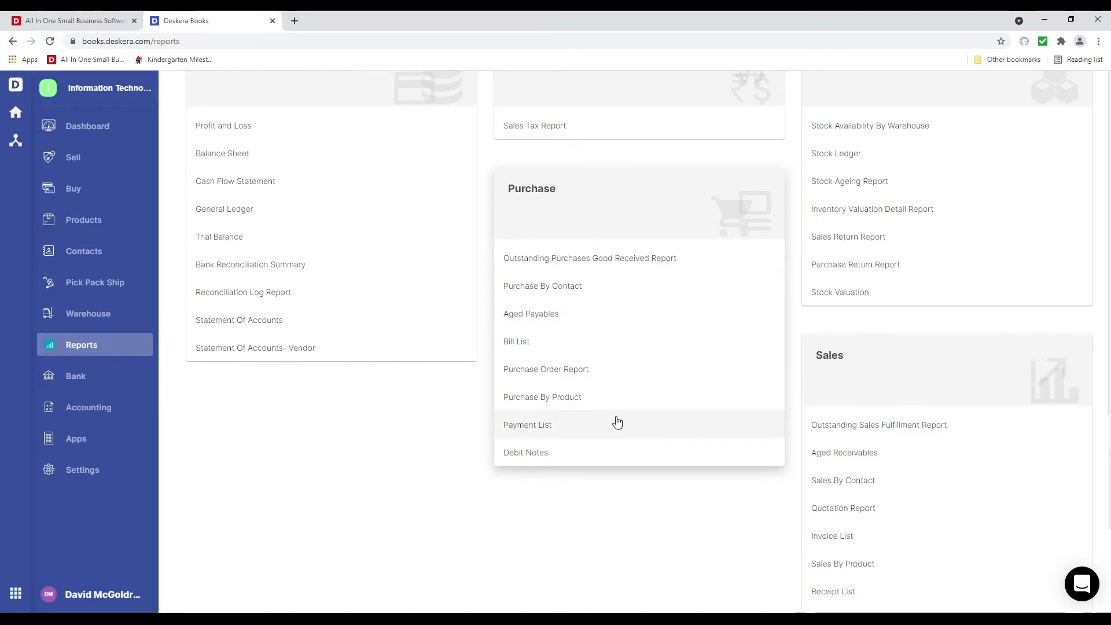
pyautogui.scroll(3, 649, 367)
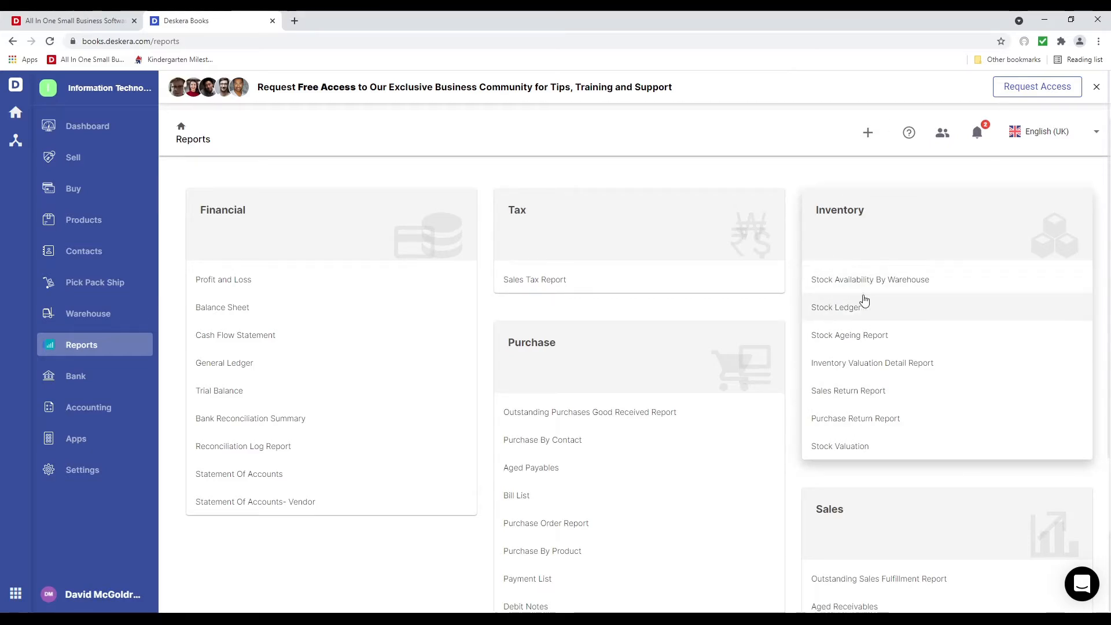
pyautogui.scroll(-4, 963, 424)
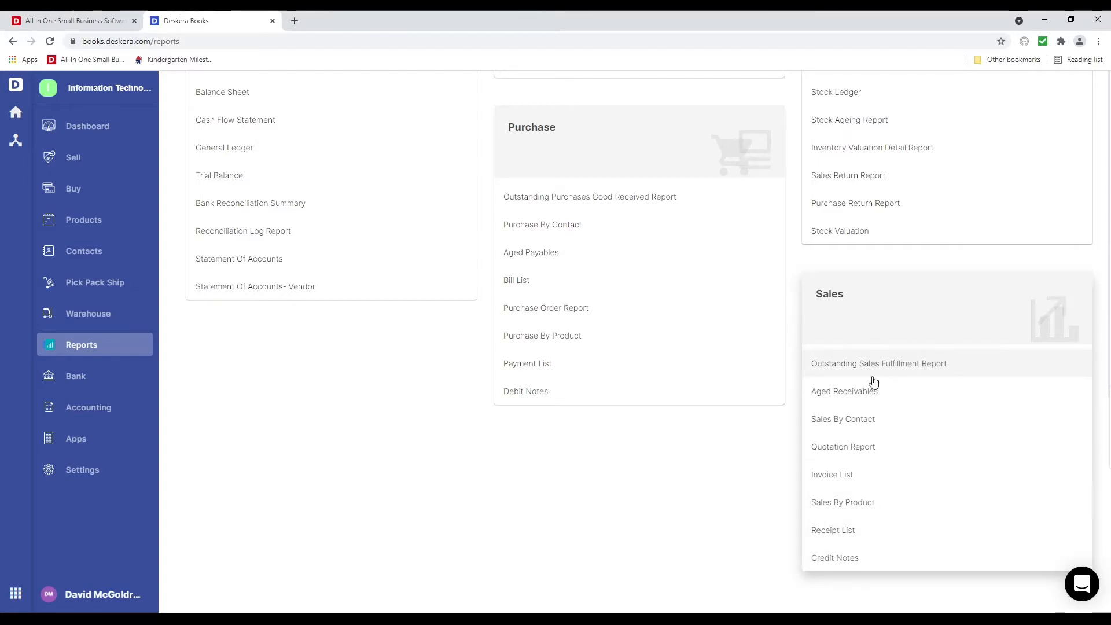
pyautogui.click(102, 447)
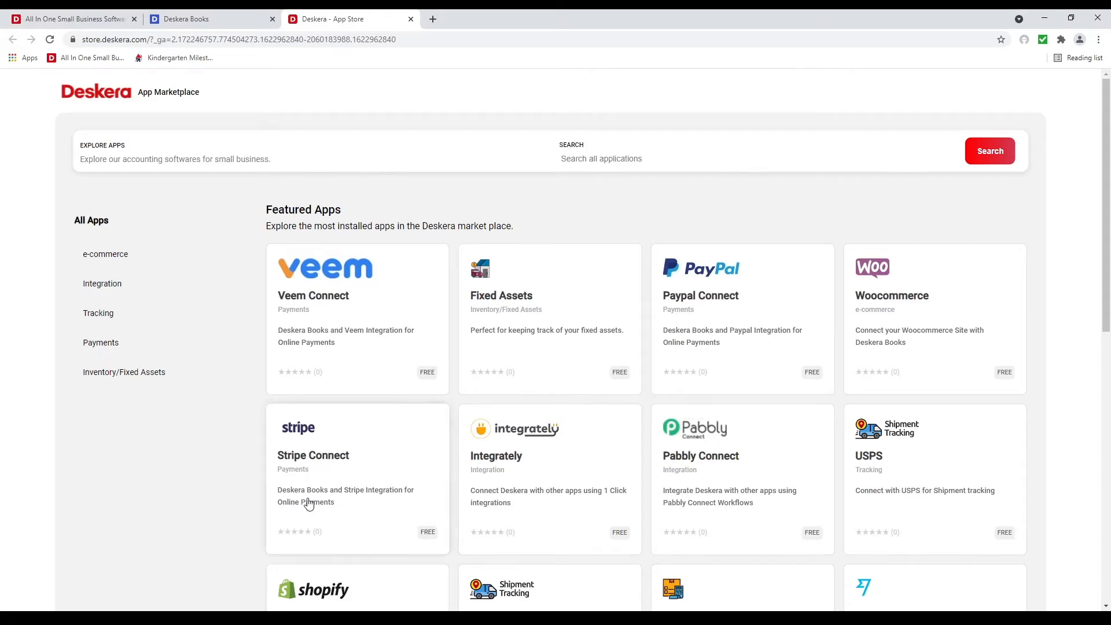
# Browse the Featured Apps grid and open the ECom app's details
pyautogui.scroll(-1, 764, 495)
pyautogui.scroll(-2, 764, 495)
pyautogui.scroll(3, 526, 492)
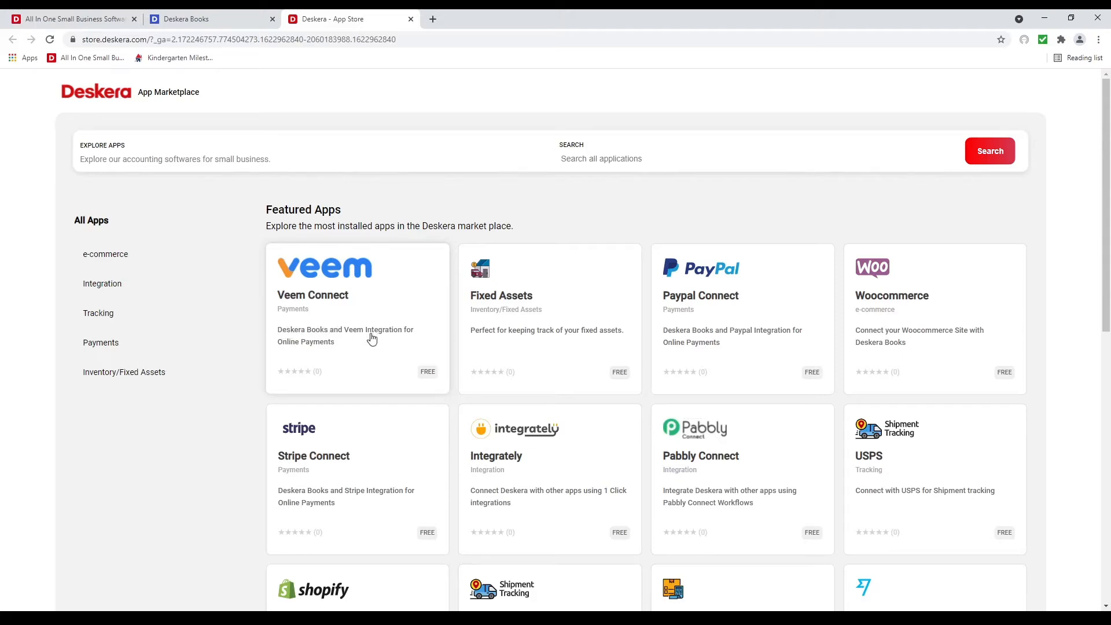
pyautogui.scroll(-3, 382, 371)
pyautogui.scroll(3, 950, 431)
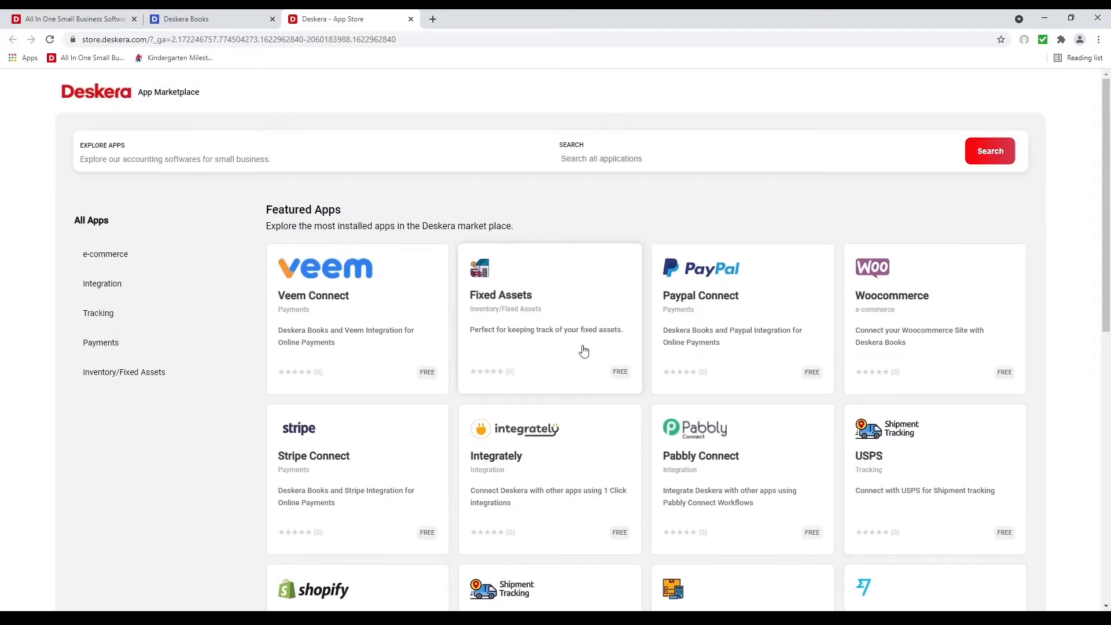
pyautogui.scroll(-3, 885, 492)
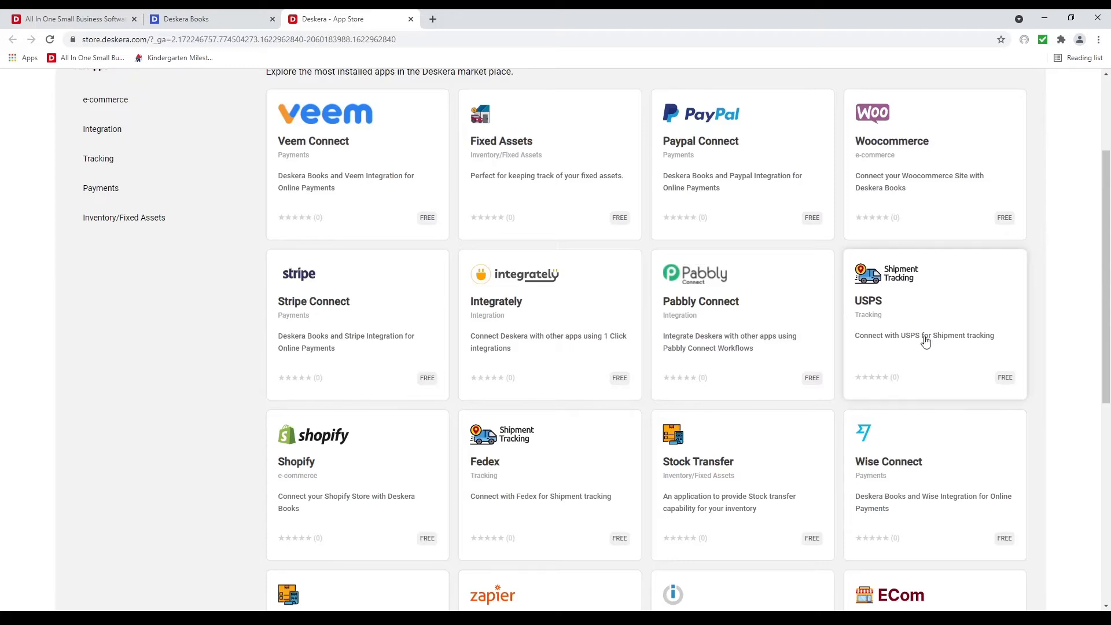
pyautogui.scroll(-3, 615, 489)
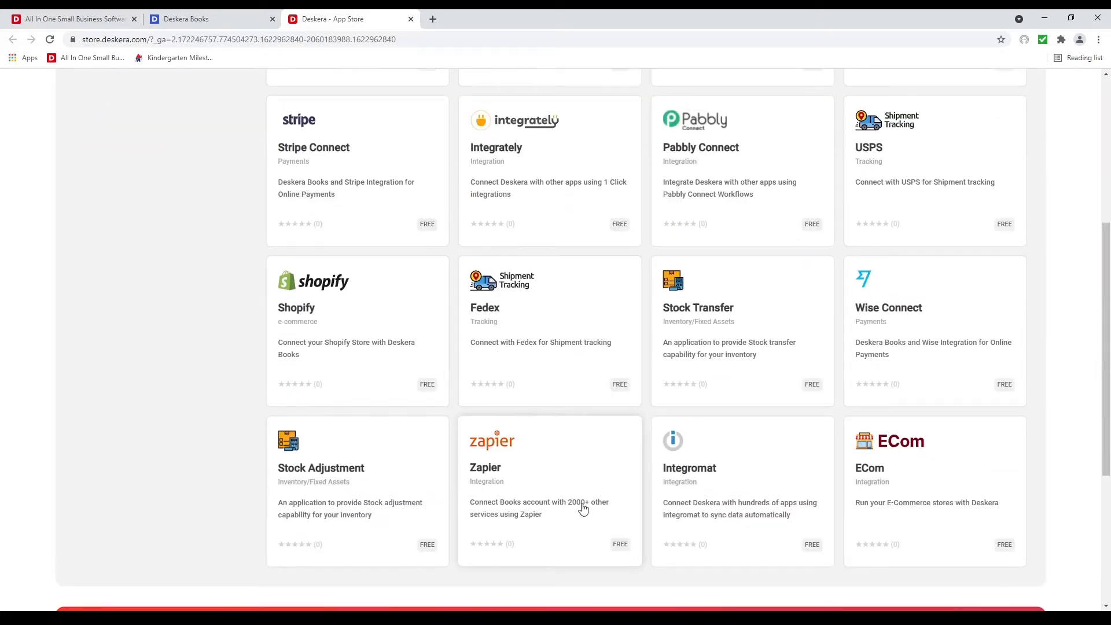
pyautogui.scroll(1, 583, 508)
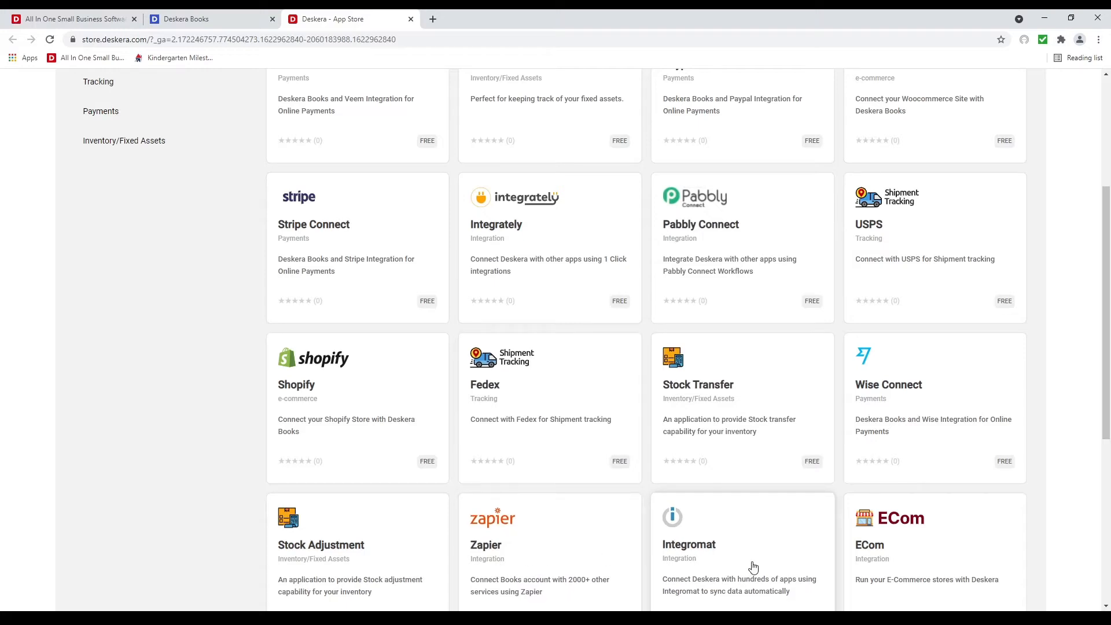
pyautogui.scroll(-1, 752, 566)
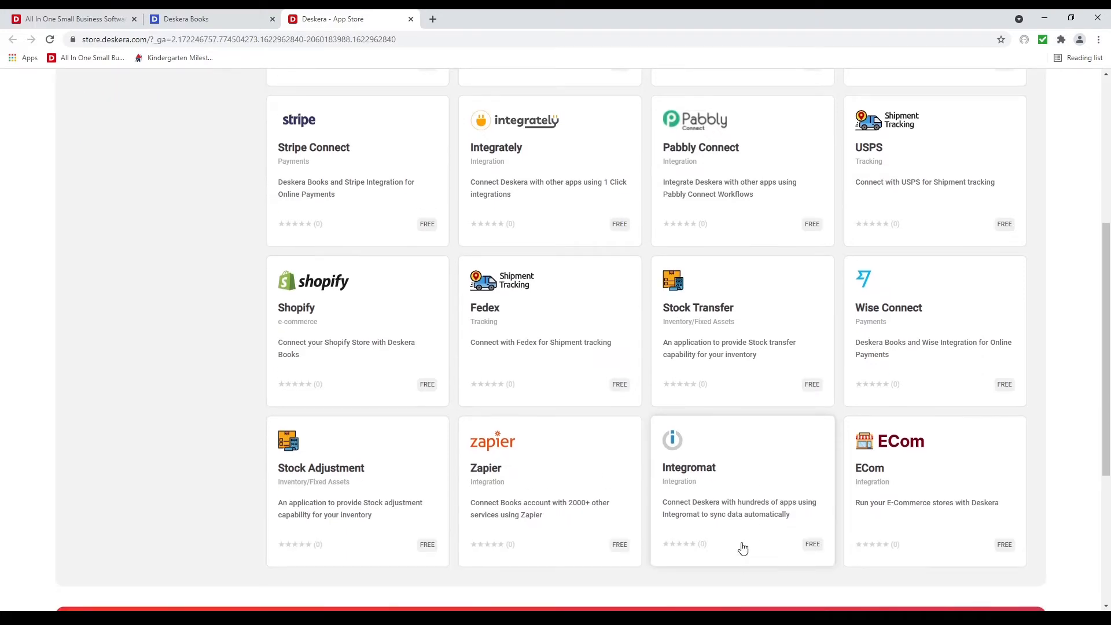
pyautogui.click(907, 475)
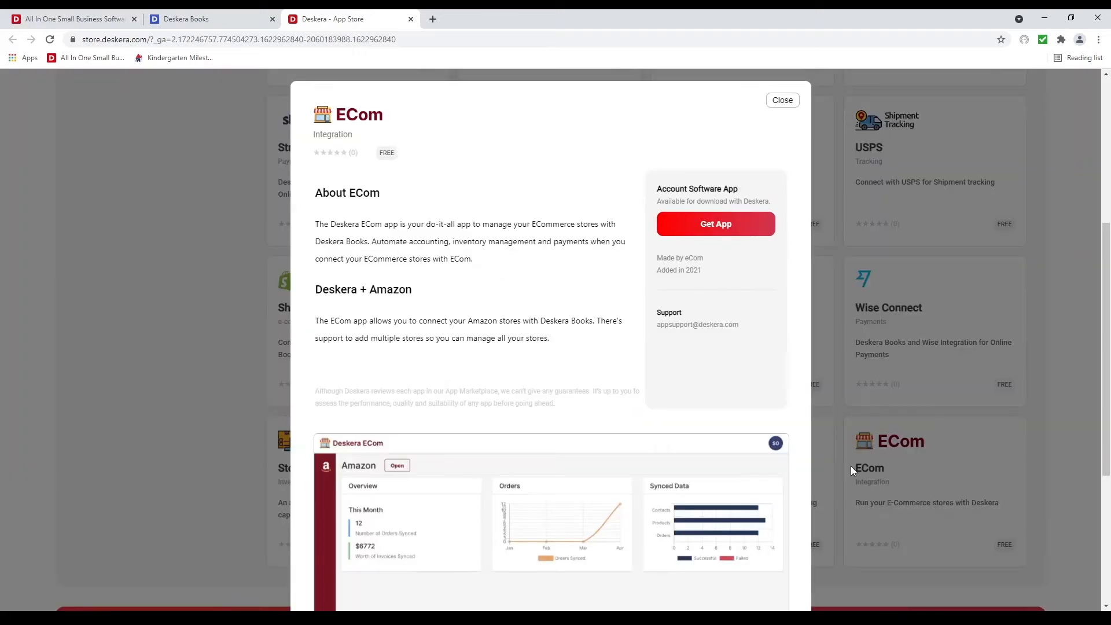
# Launch ECom, review its Amazon, Shopify and WooCommerce setup pages, then close it
pyautogui.click(707, 231)
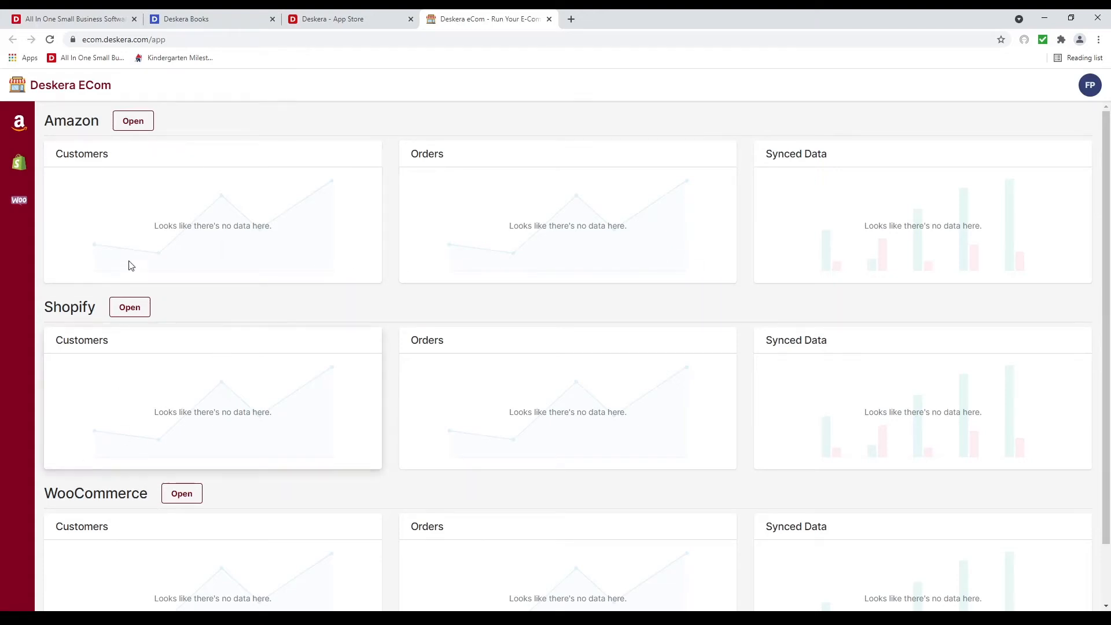
pyautogui.click(141, 123)
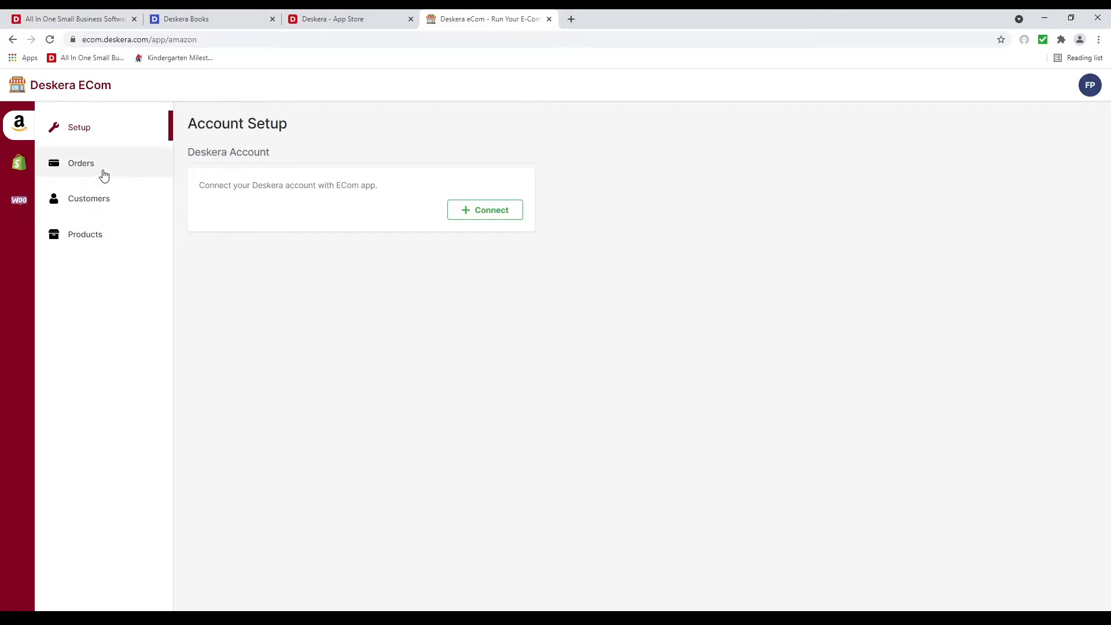
pyautogui.click(23, 162)
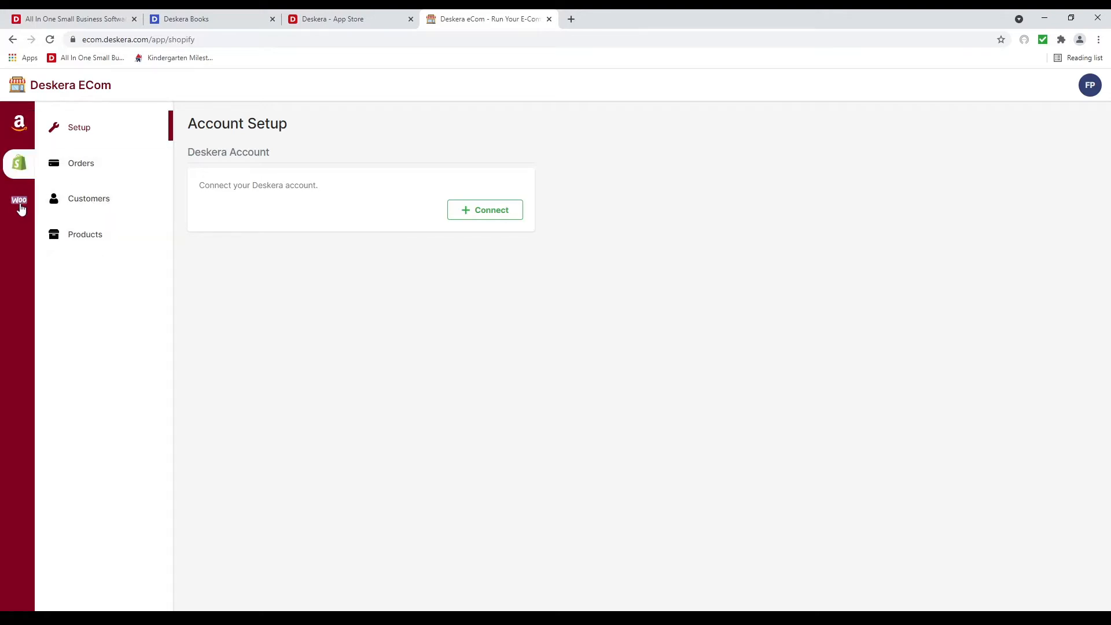
pyautogui.click(20, 209)
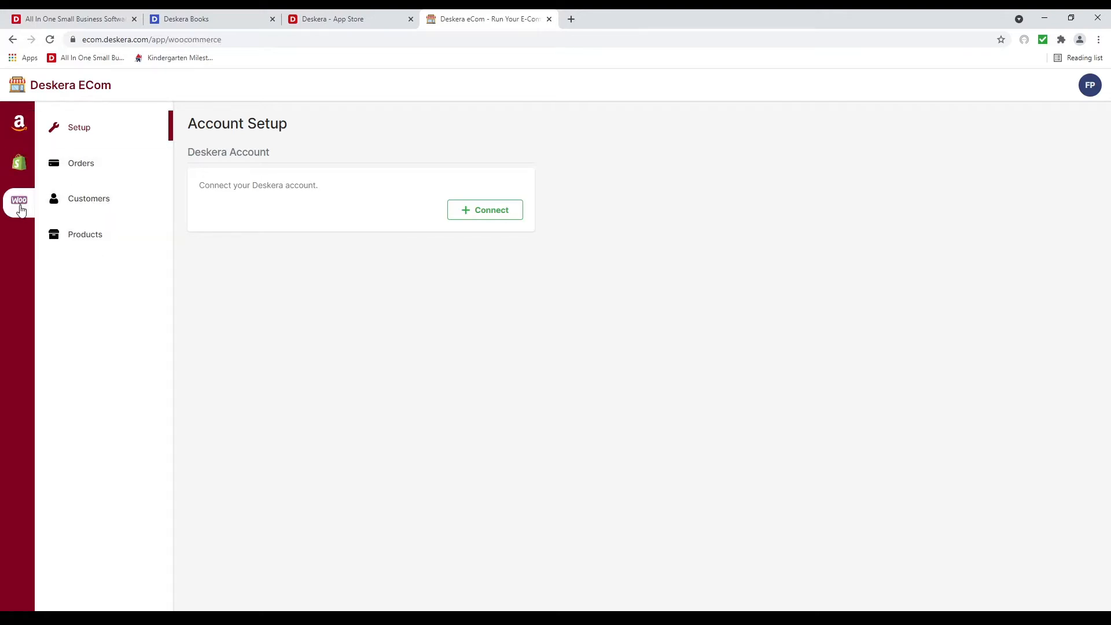
pyautogui.click(550, 19)
pyautogui.click(781, 101)
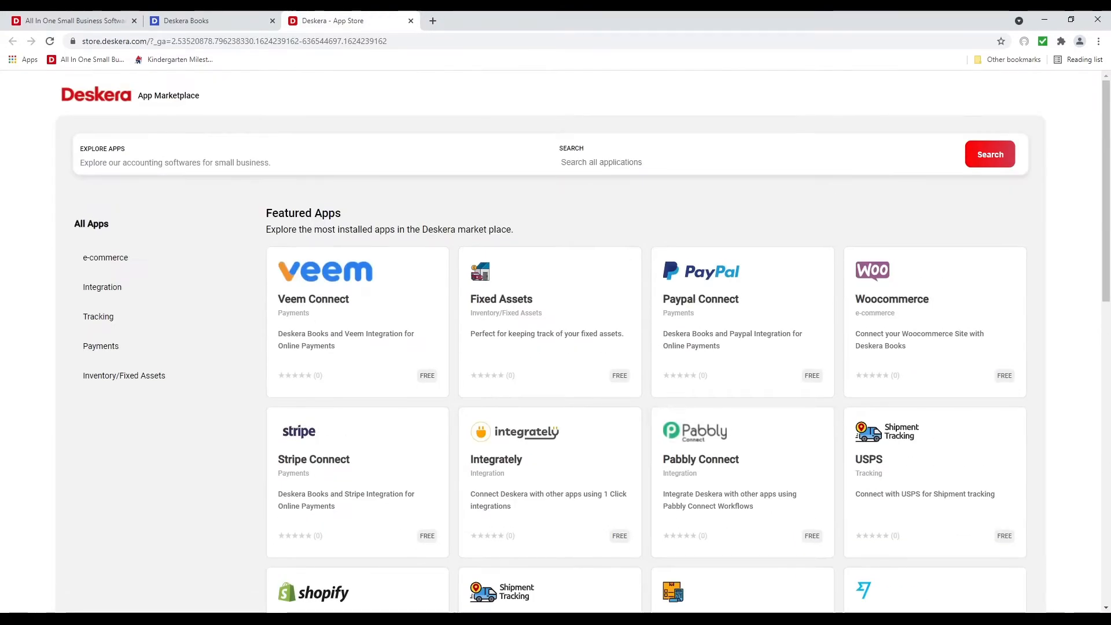
# Switch from Deskera Books to Deskera Sales and review its dashboard summaries
pyautogui.click(196, 20)
pyautogui.click(16, 593)
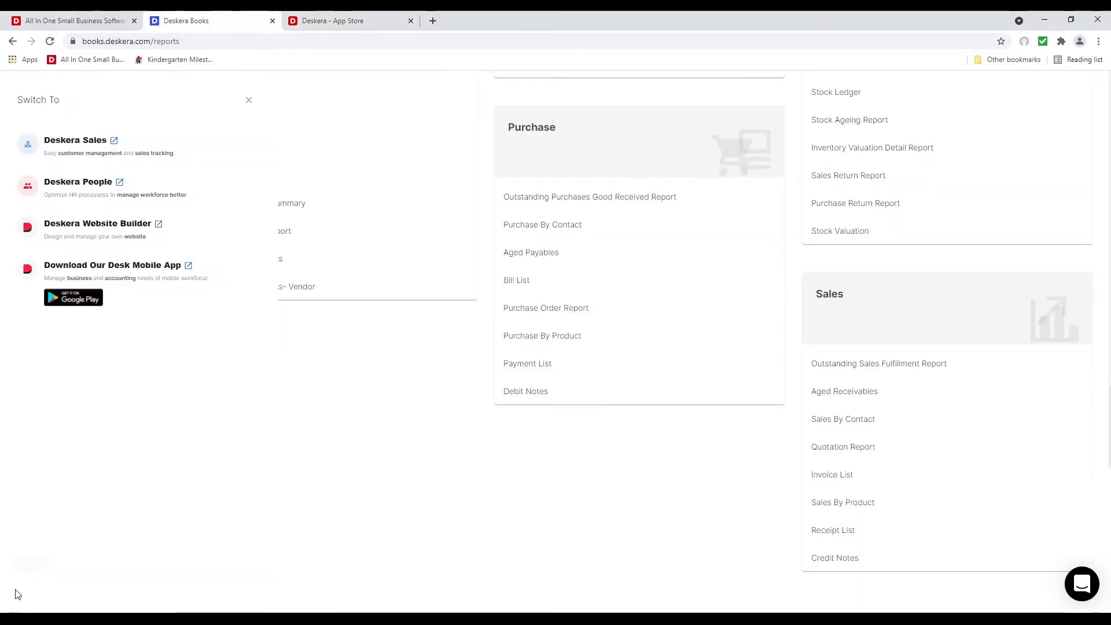
pyautogui.click(68, 160)
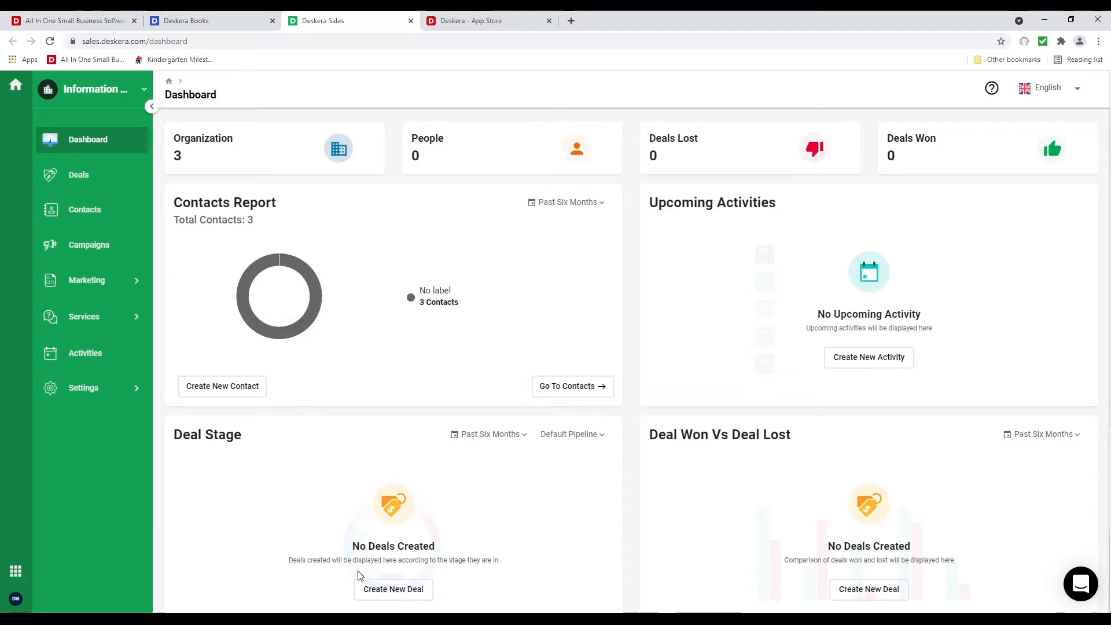
pyautogui.scroll(-4, 359, 575)
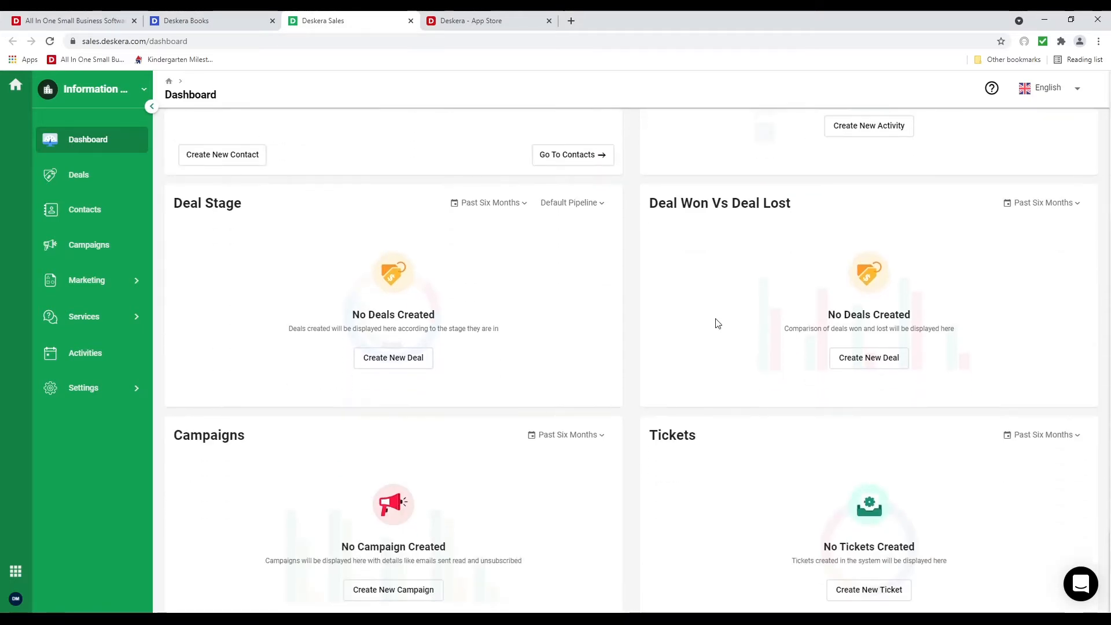
pyautogui.scroll(-1, 893, 518)
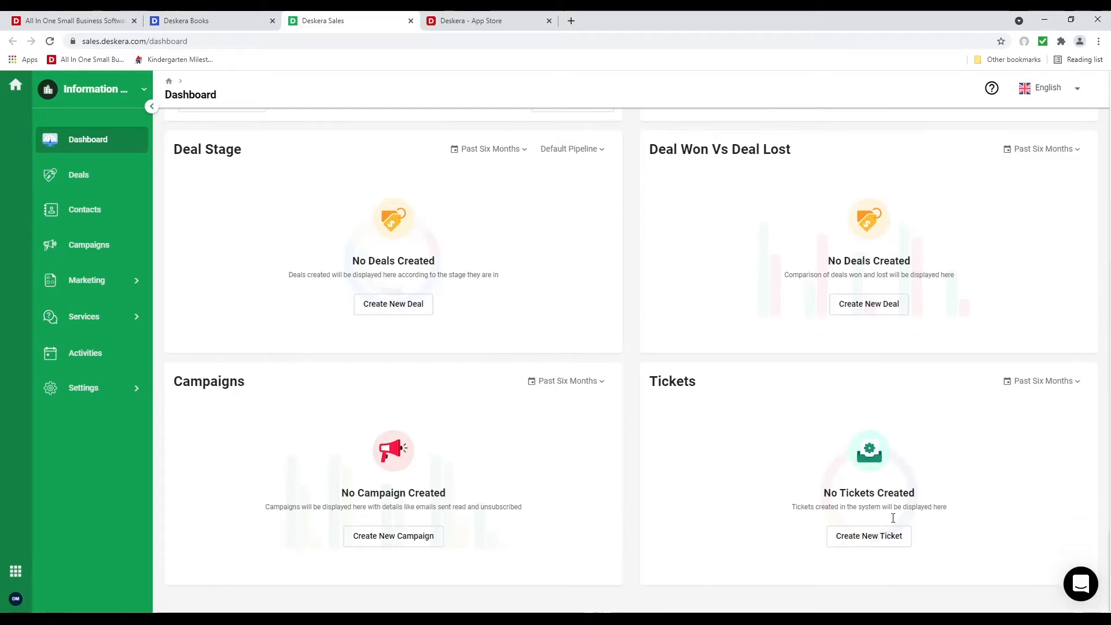
pyautogui.scroll(5, 567, 512)
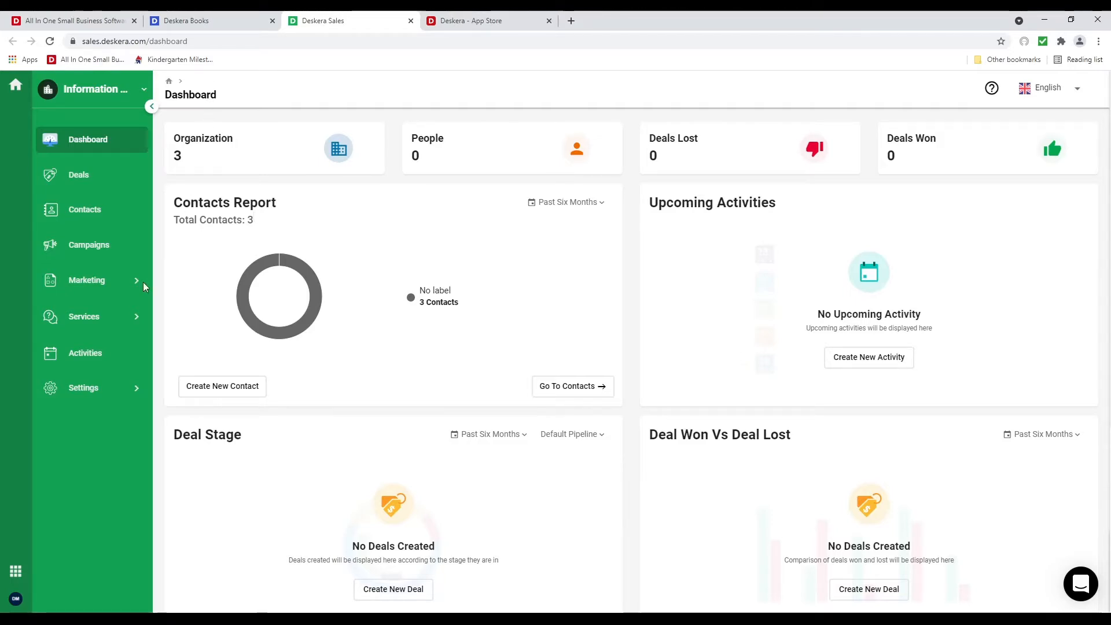
# Open Team Settings and inspect the Default Sales Team with its 1 member
pyautogui.click(107, 393)
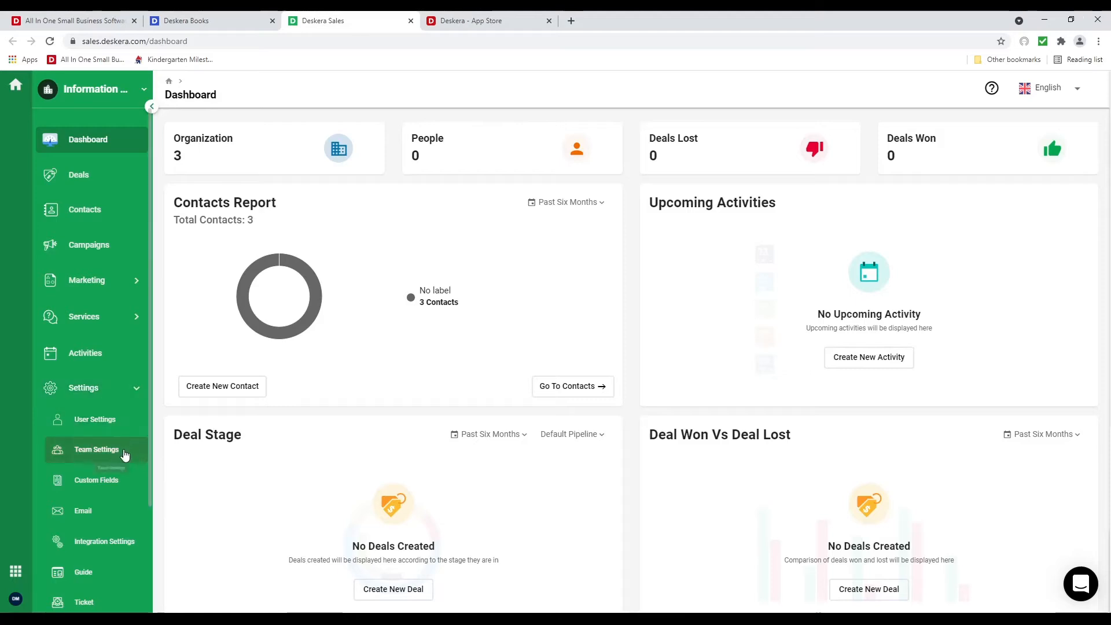
pyautogui.click(124, 455)
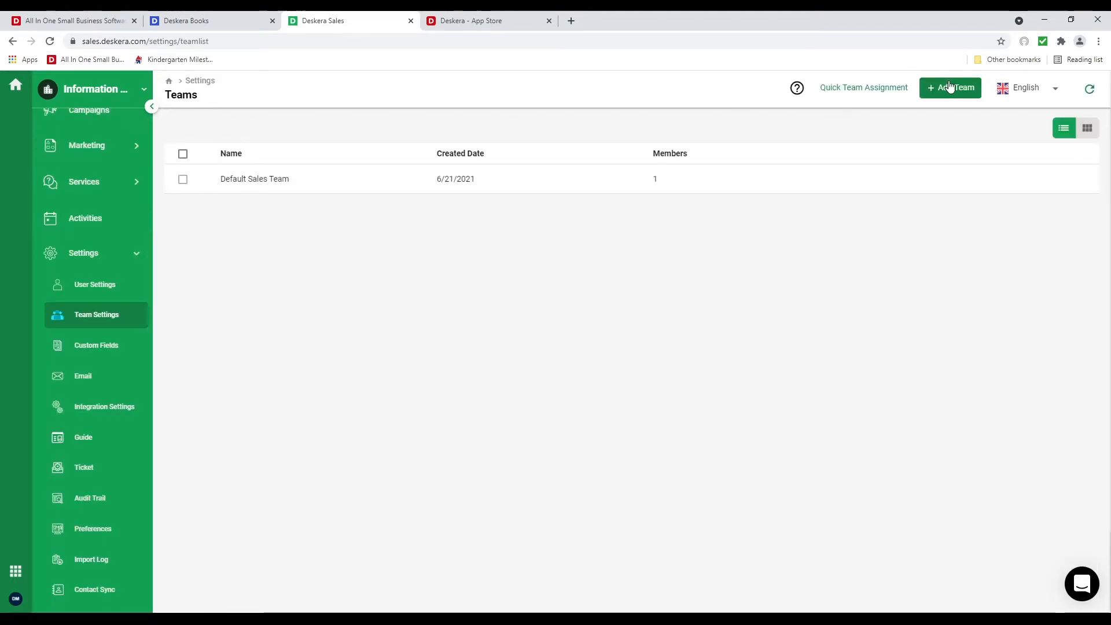
pyautogui.click(595, 195)
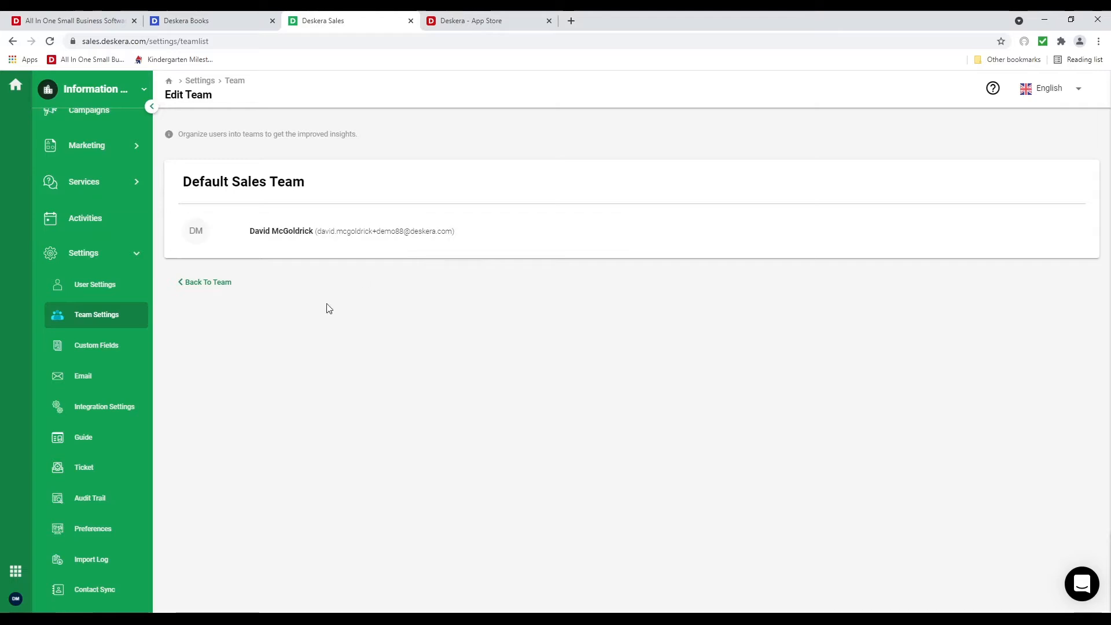
pyautogui.click(200, 283)
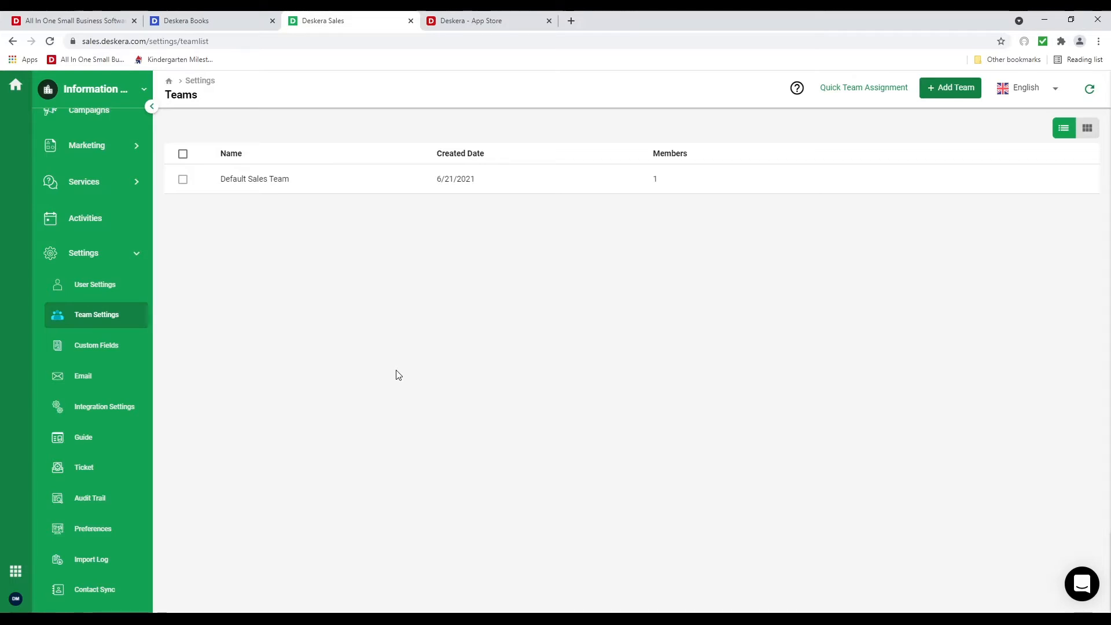
# Start a new custom field, check its Contact/Deal availability, then move to Email settings
pyautogui.click(106, 348)
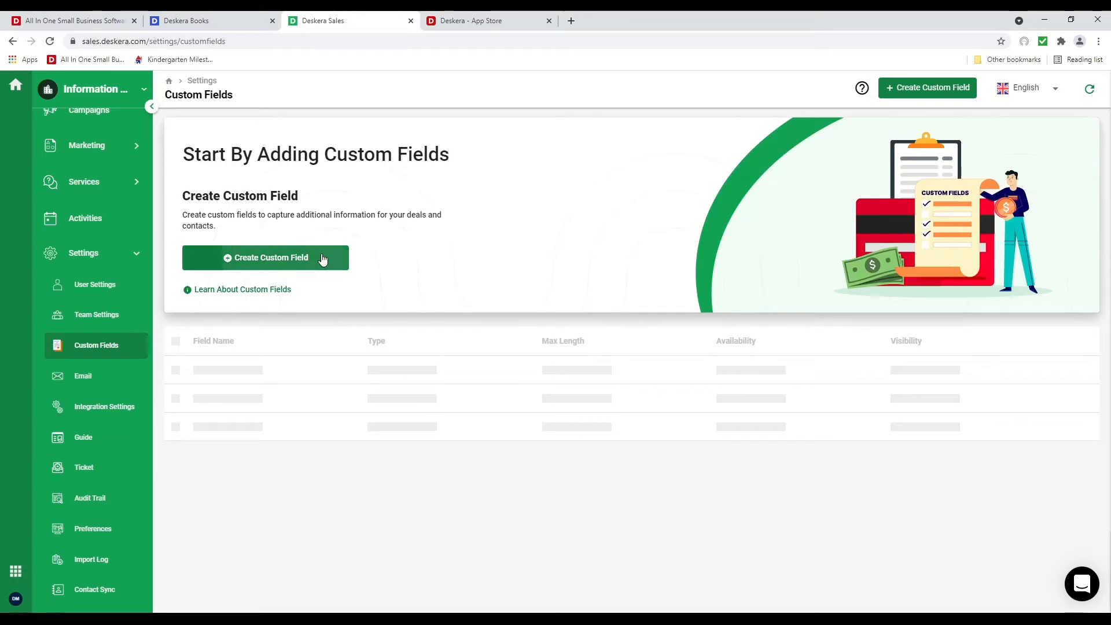
pyautogui.click(324, 258)
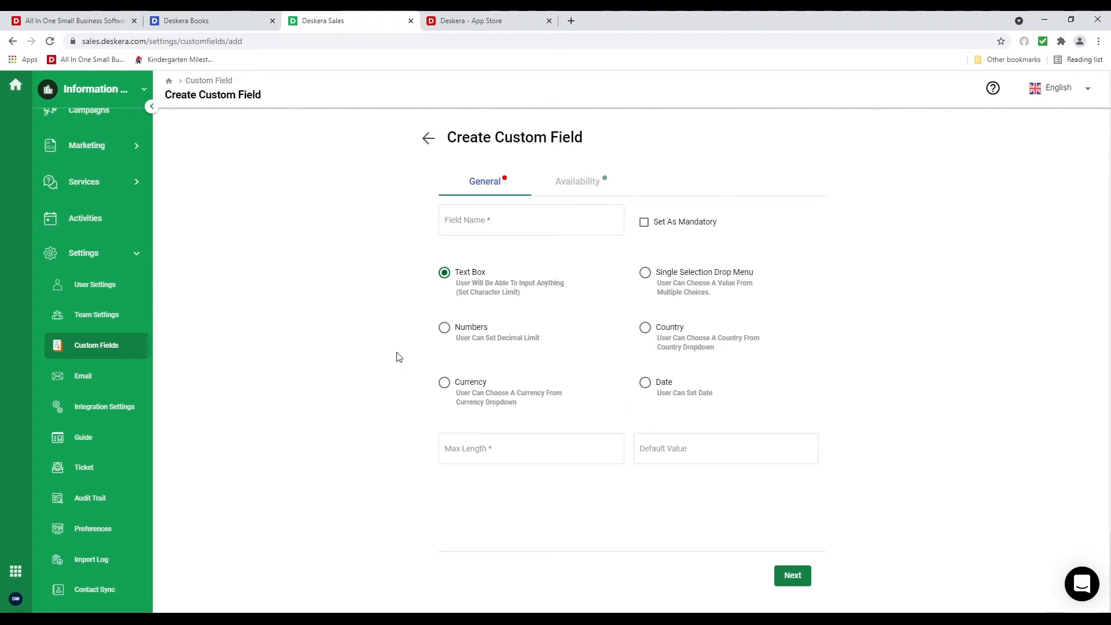
pyautogui.click(576, 181)
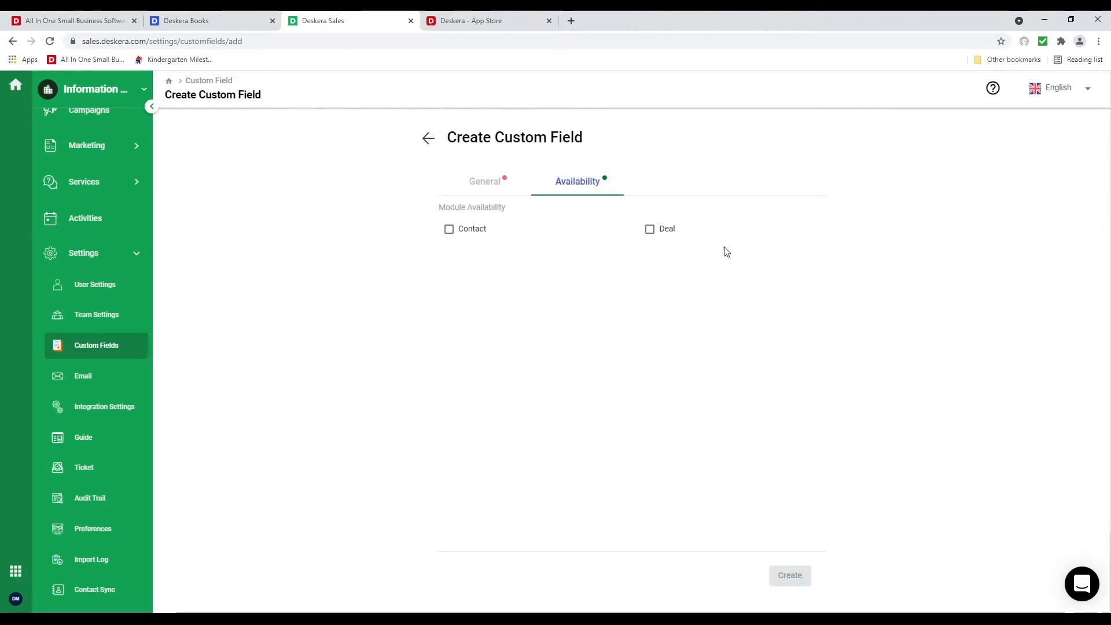
pyautogui.click(87, 375)
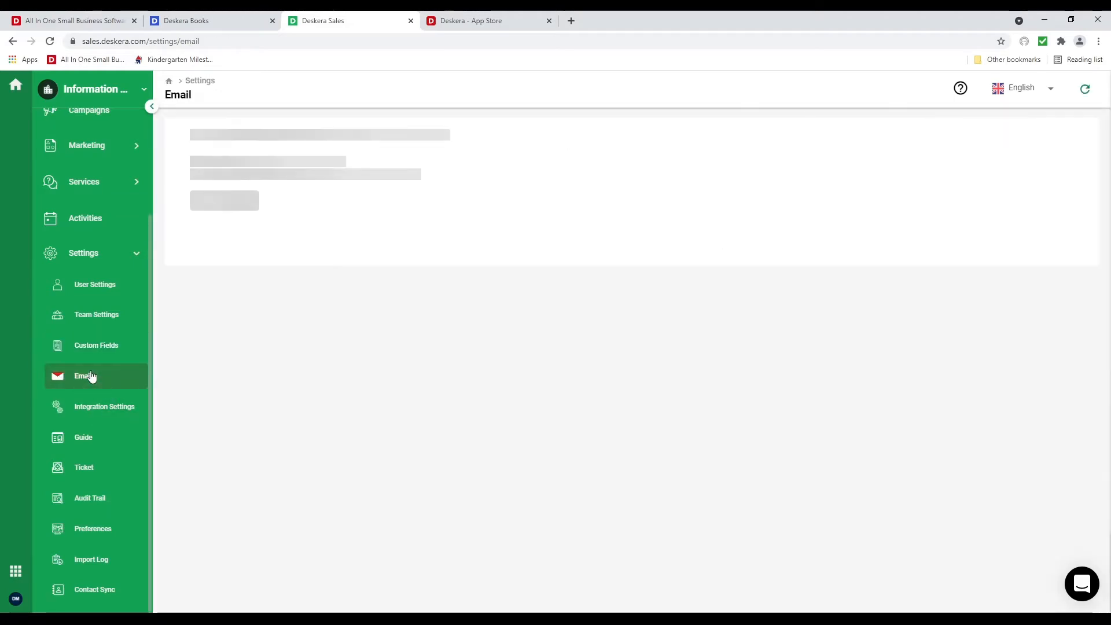
# Begin an email account setup, cancel it unsaved, and view Integration Settings
pyautogui.click(246, 266)
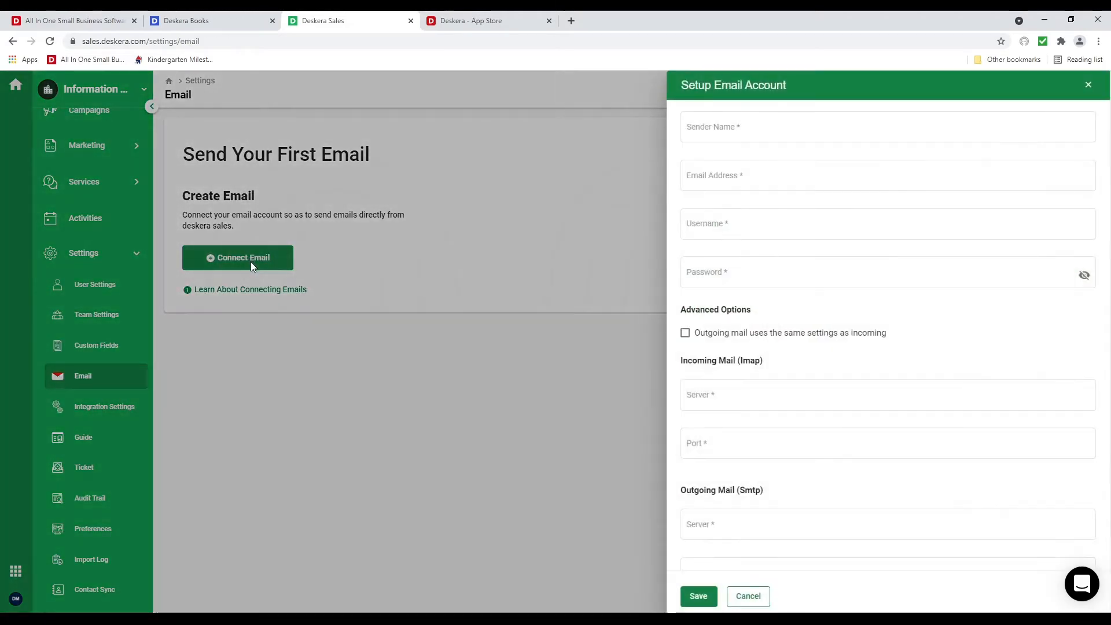
pyautogui.click(795, 170)
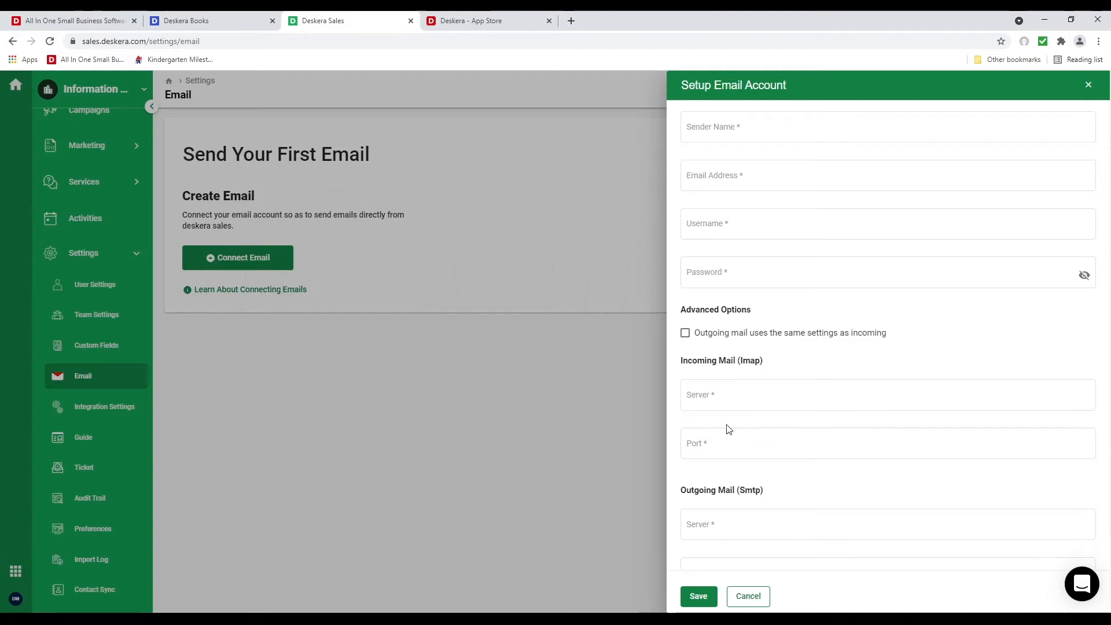
pyautogui.scroll(-2, 775, 435)
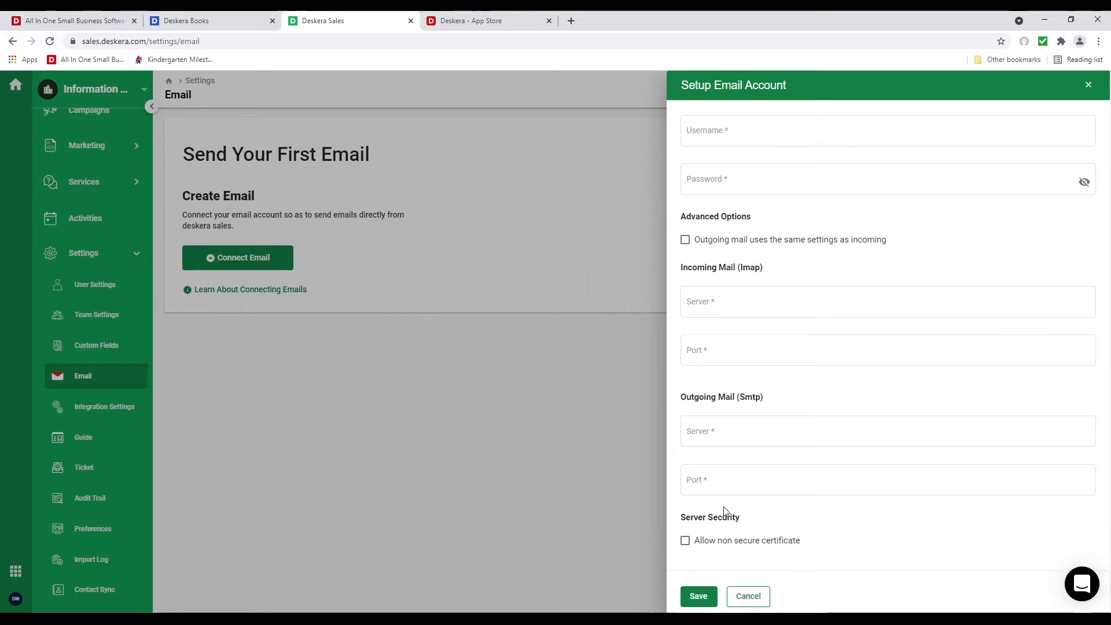
pyautogui.click(748, 596)
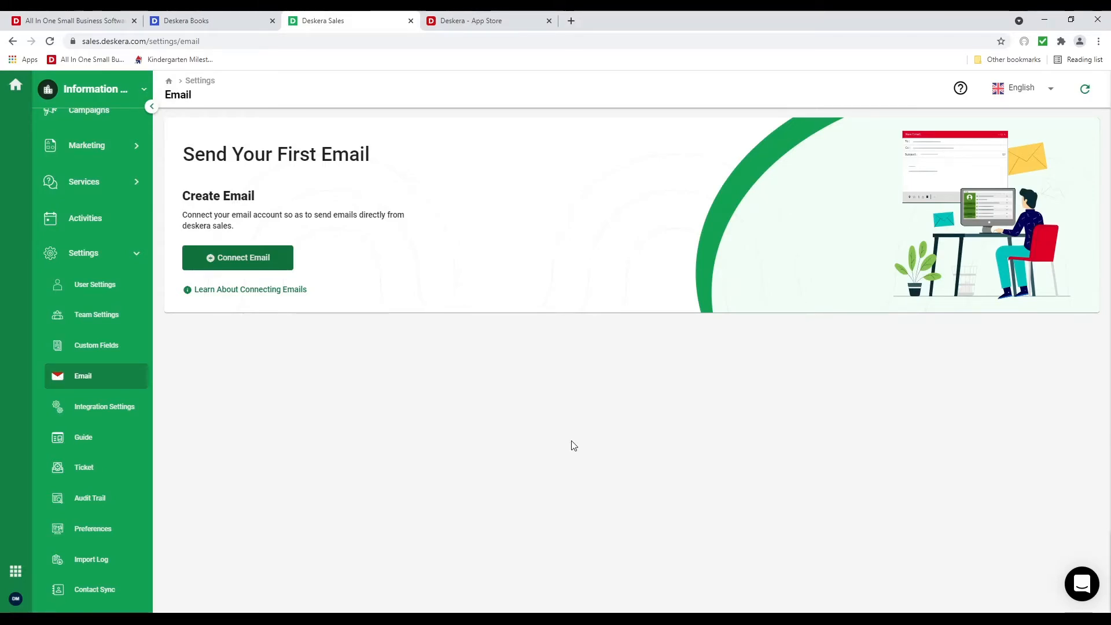
pyautogui.click(118, 405)
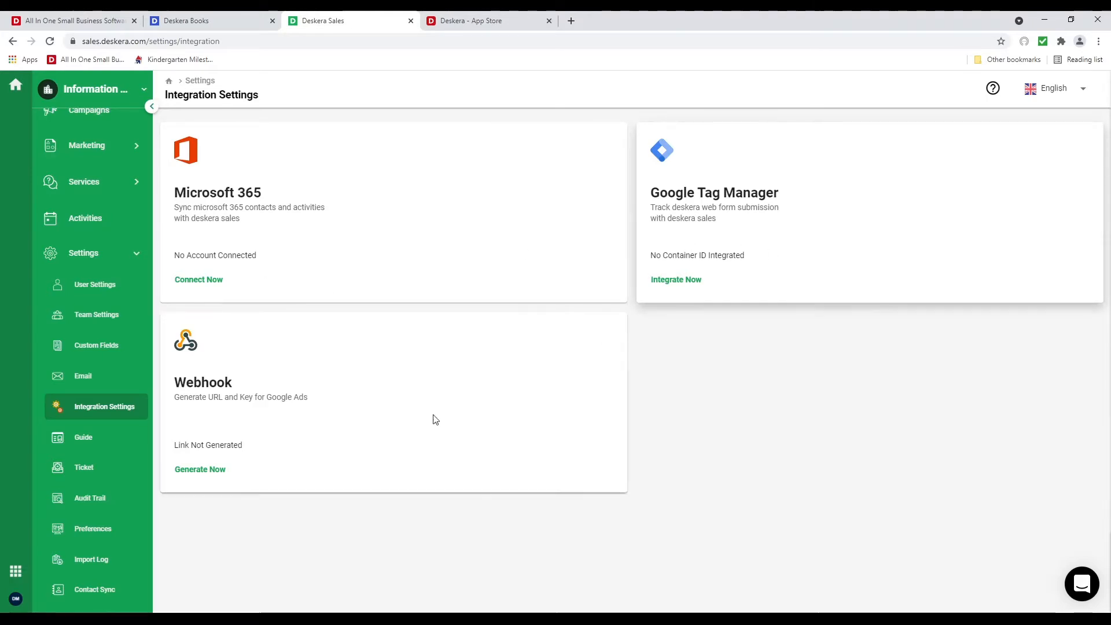
# Create the help center support domain 'itdemo' in the Guide settings
pyautogui.click(73, 437)
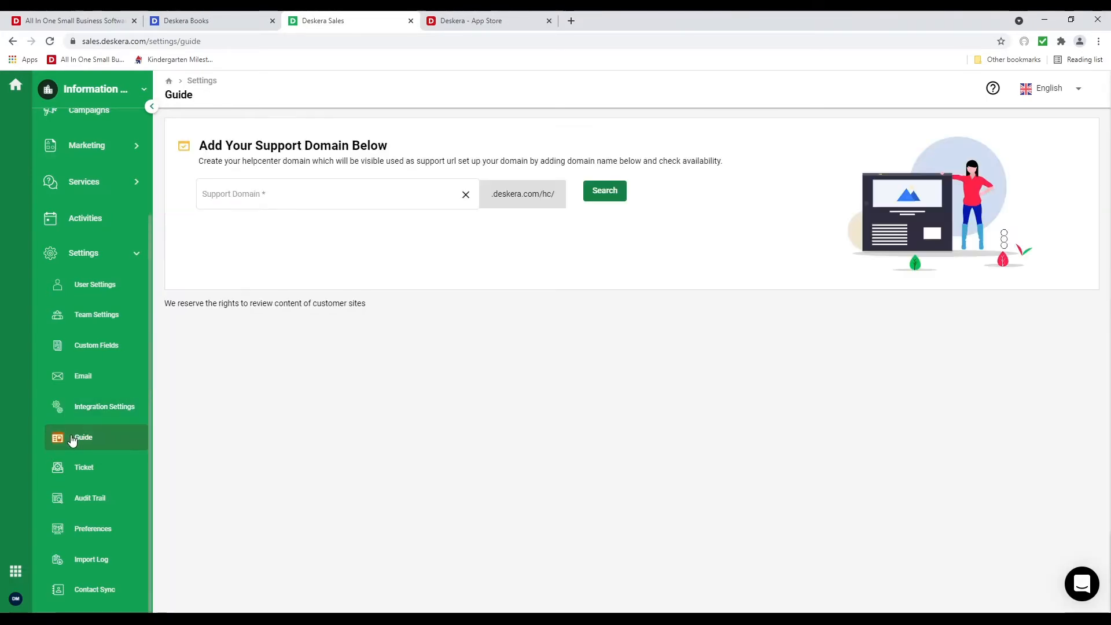
pyautogui.click(265, 209)
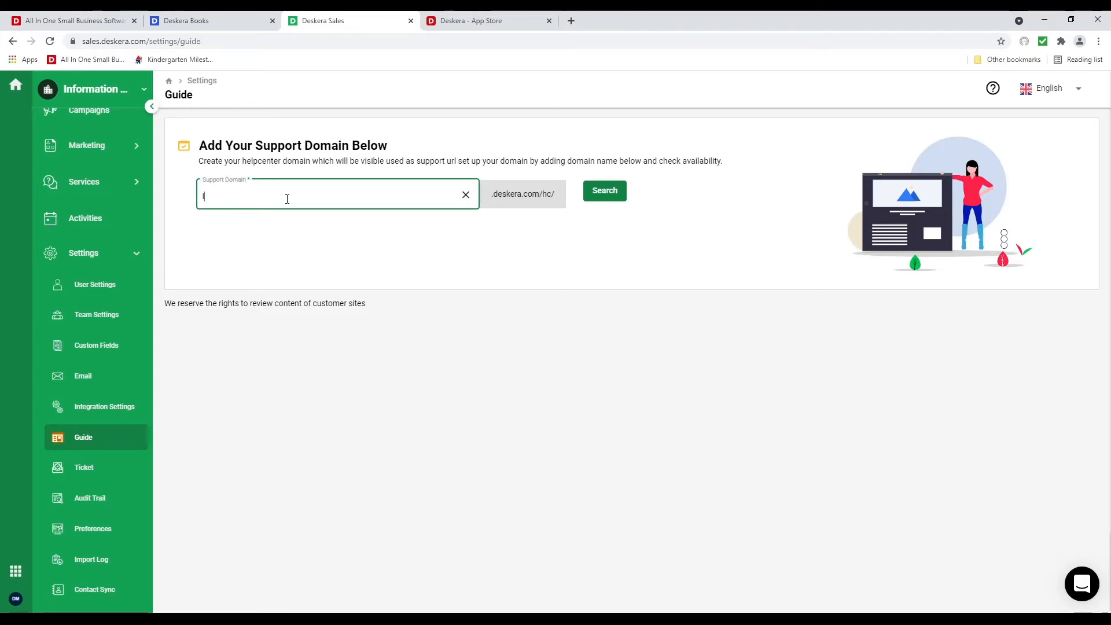
pyautogui.write('itdemo')
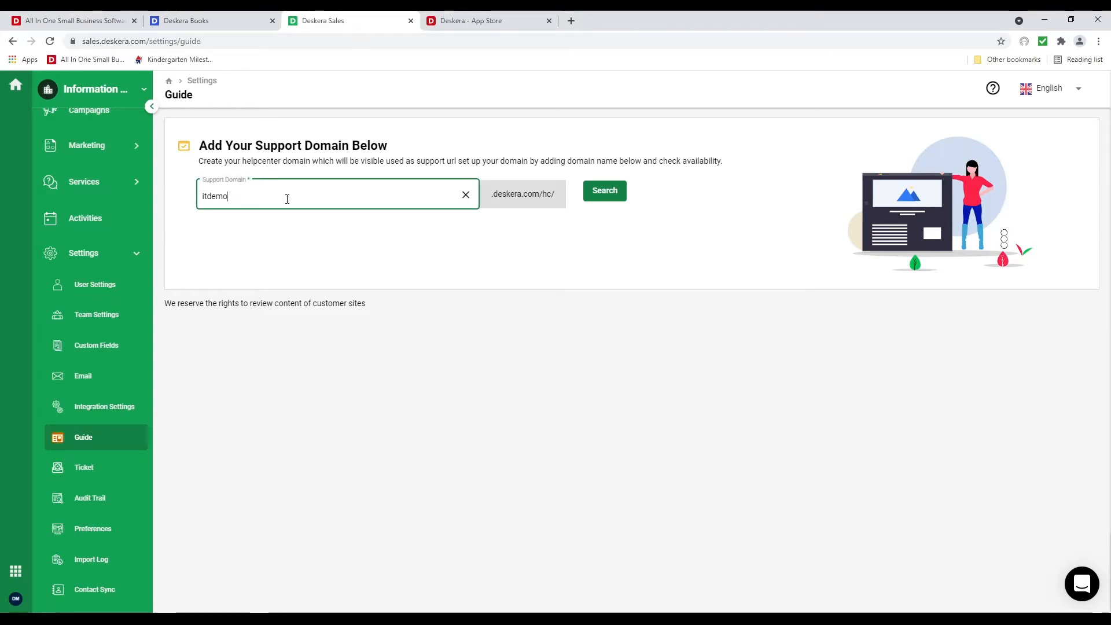
pyautogui.click(613, 193)
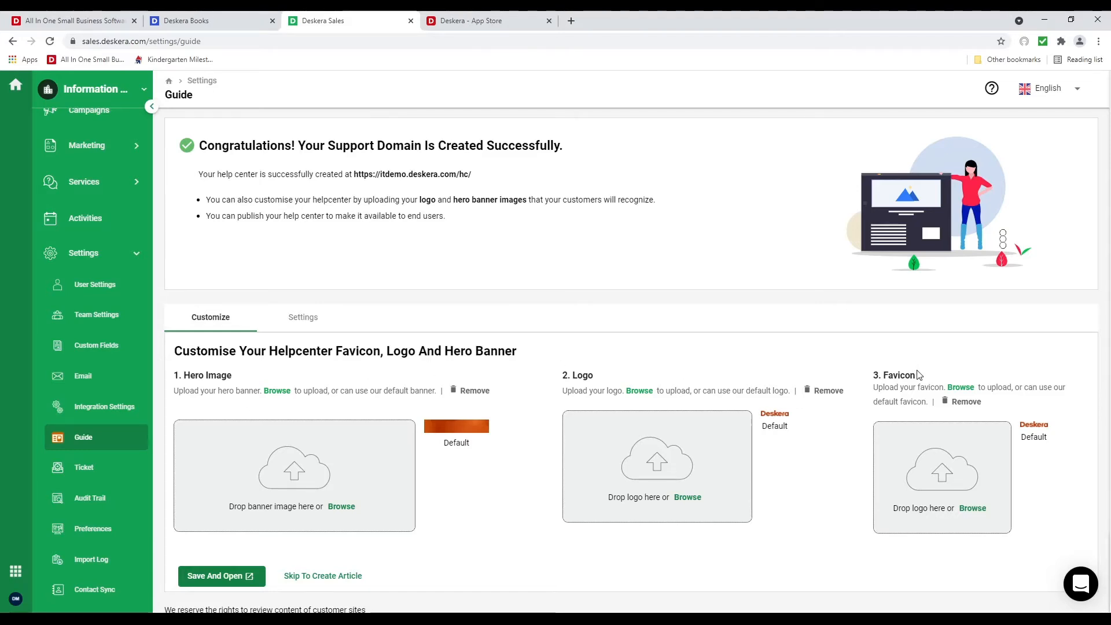
# Review the help center settings, save and preview it, then close the preview
pyautogui.click(300, 318)
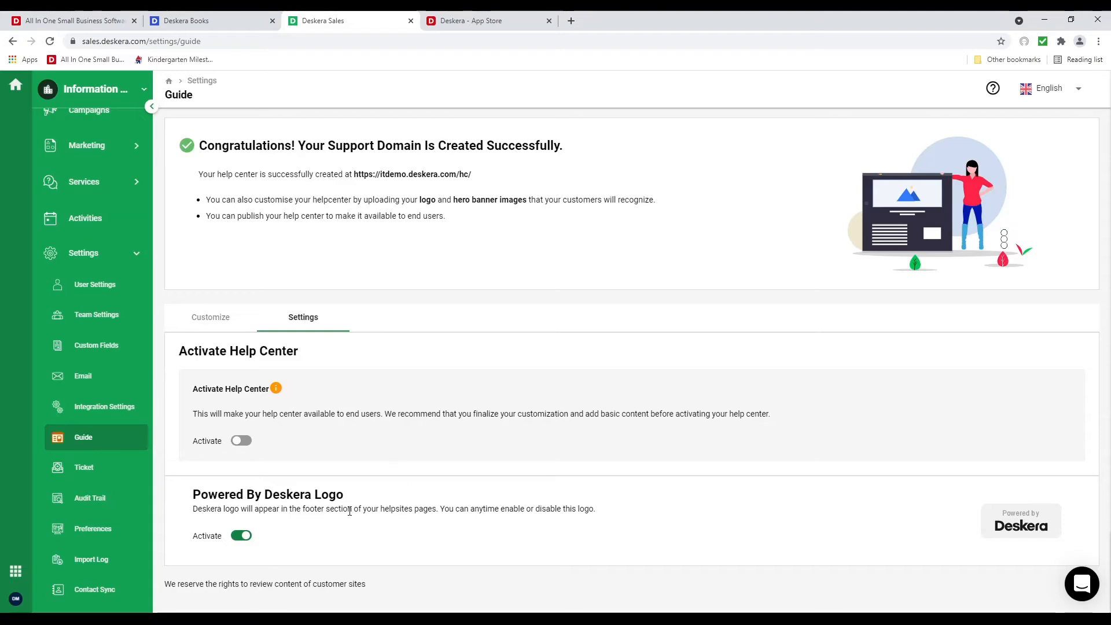
pyautogui.click(220, 317)
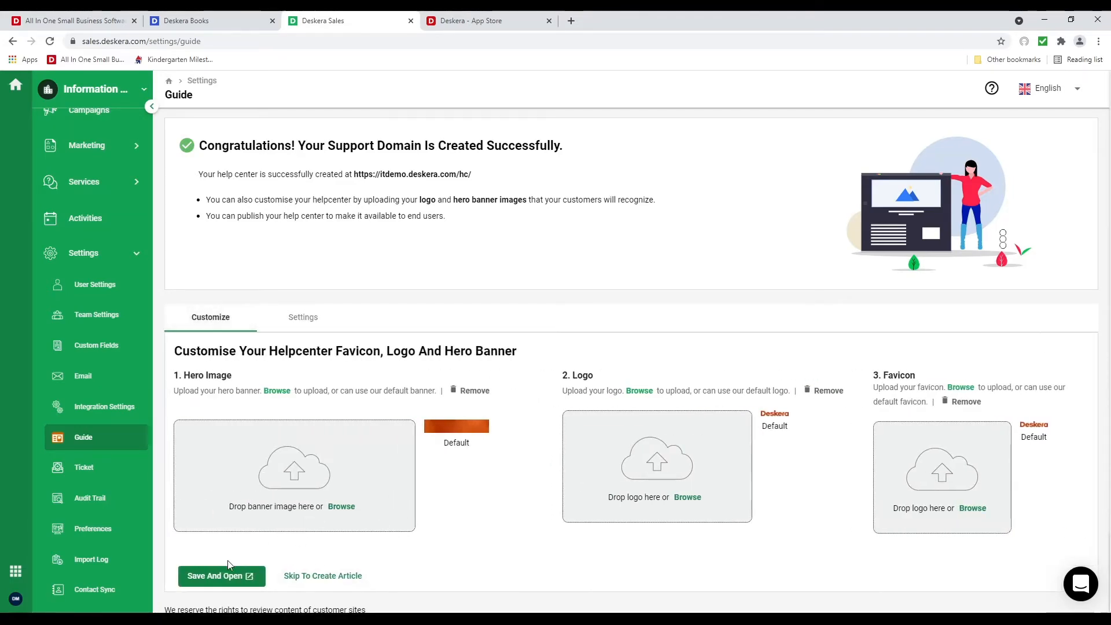
pyautogui.click(234, 574)
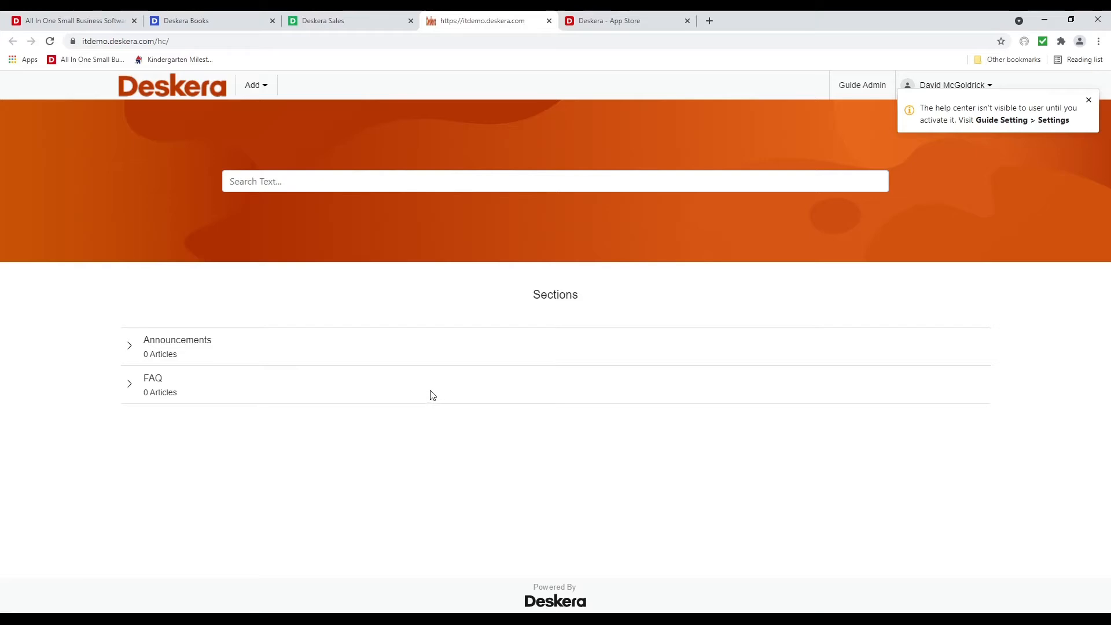
pyautogui.click(549, 21)
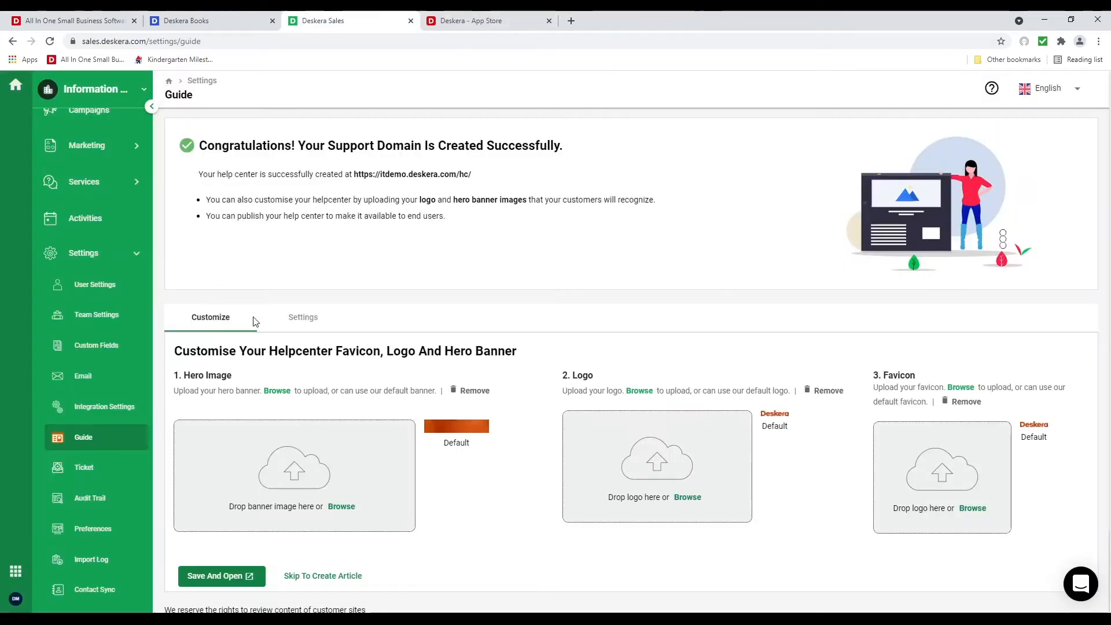
pyautogui.click(84, 467)
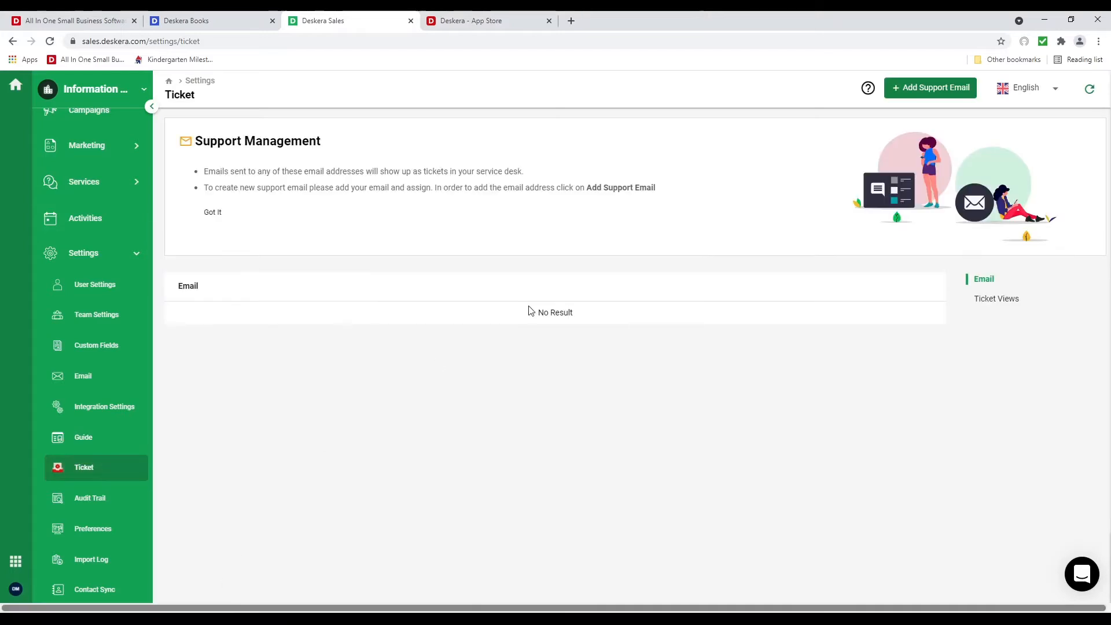
# Open the Add Support Email form, look through its fields, and cancel without adding one
pyautogui.click(928, 89)
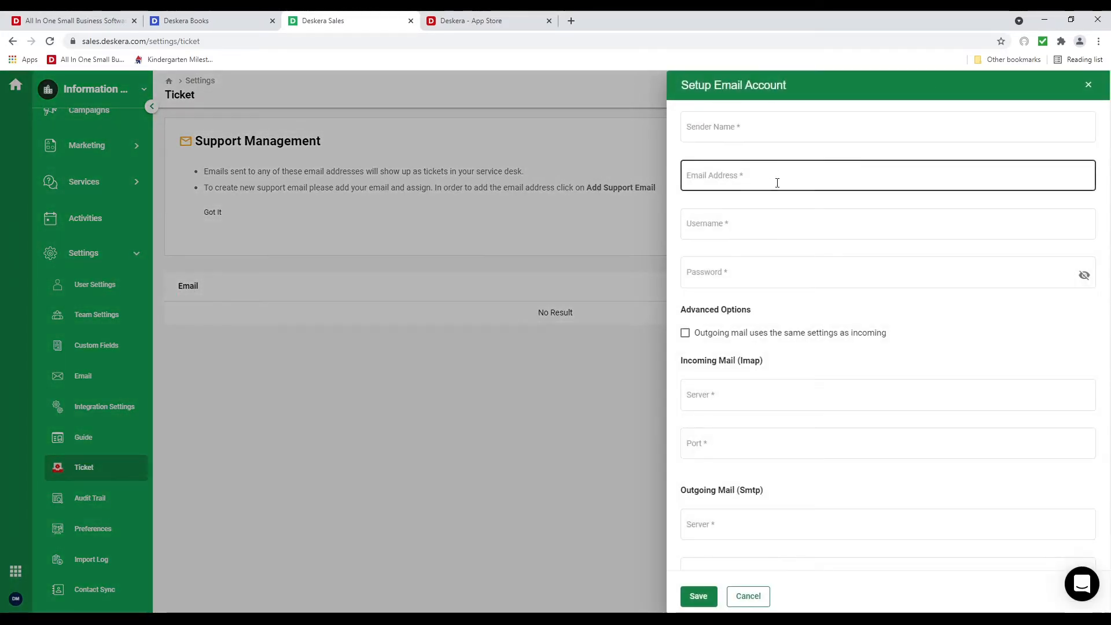
pyautogui.scroll(-2, 772, 208)
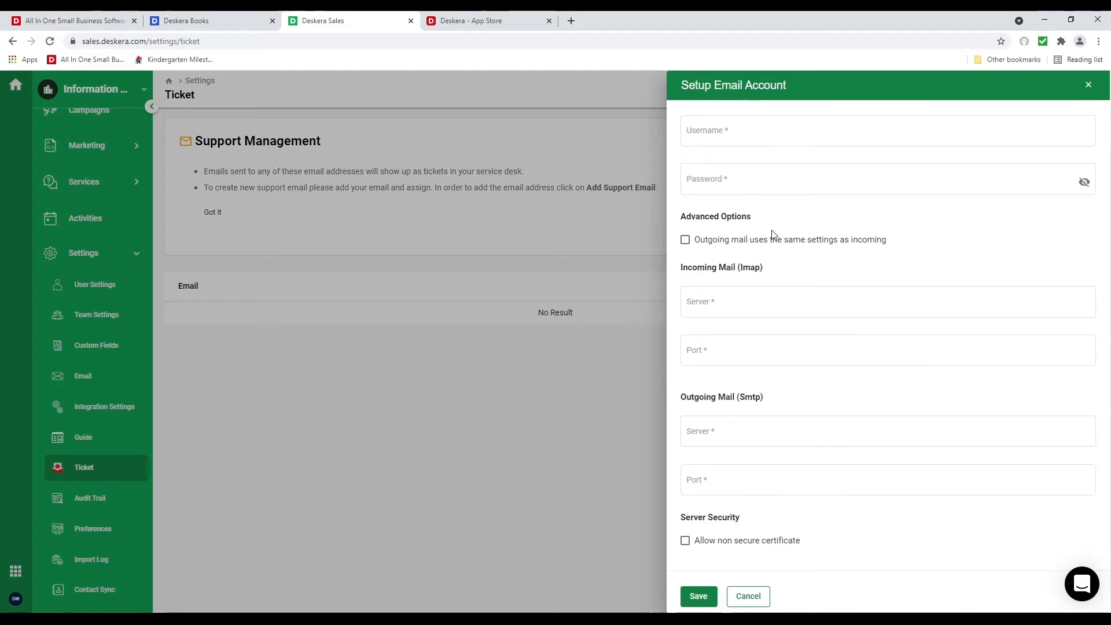
pyautogui.click(753, 596)
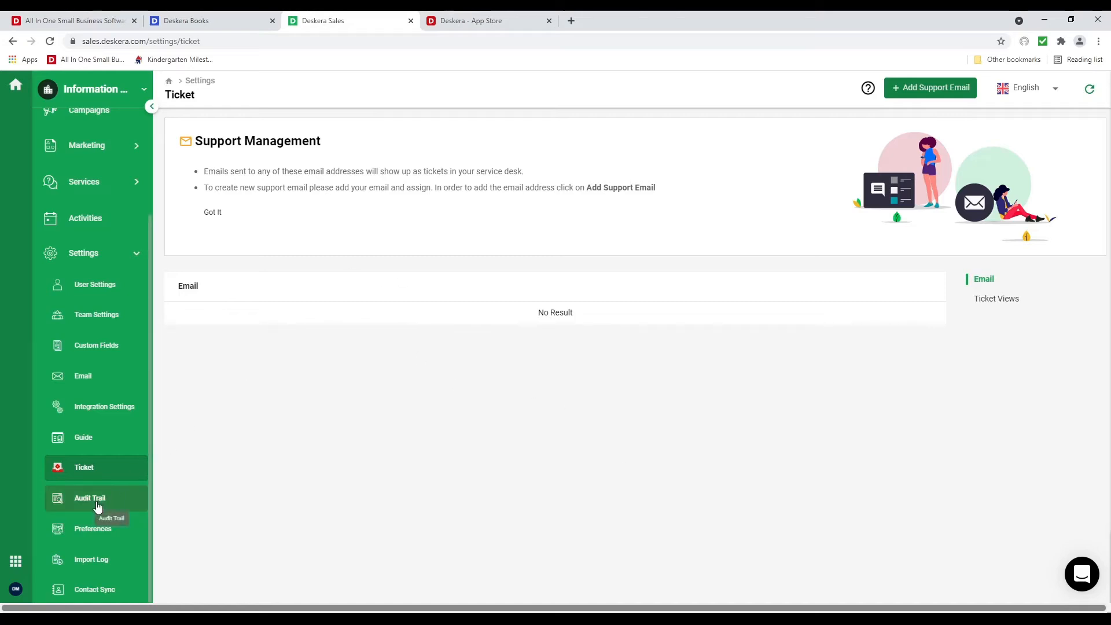
# Check the Campaign preferences' Powered By Deskera Logo setting, then go to the Contacts list
pyautogui.click(110, 539)
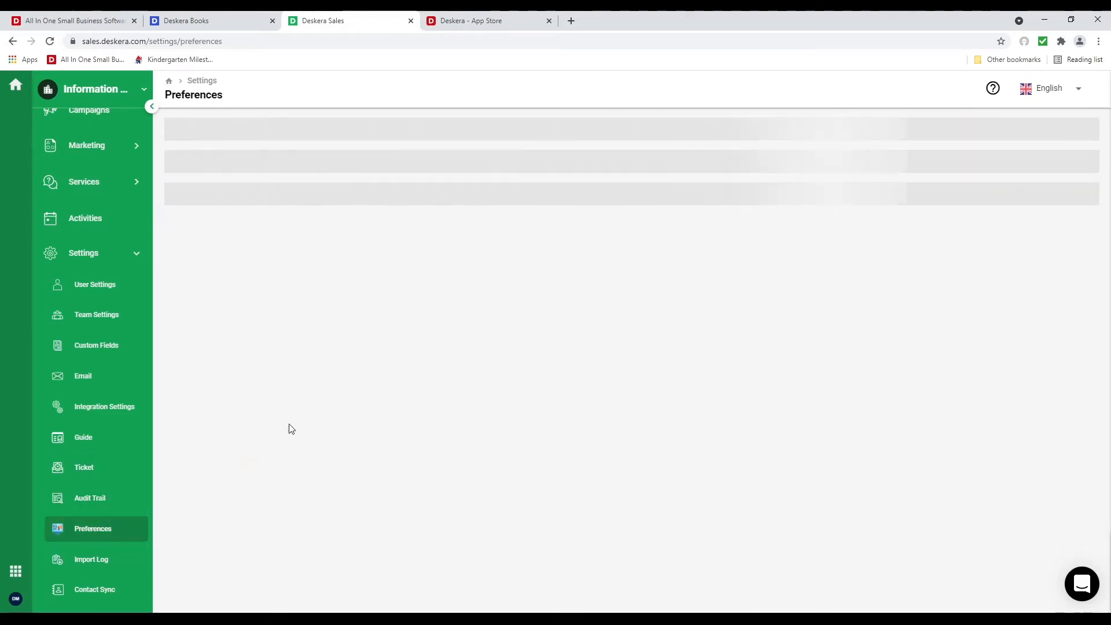
pyautogui.click(312, 132)
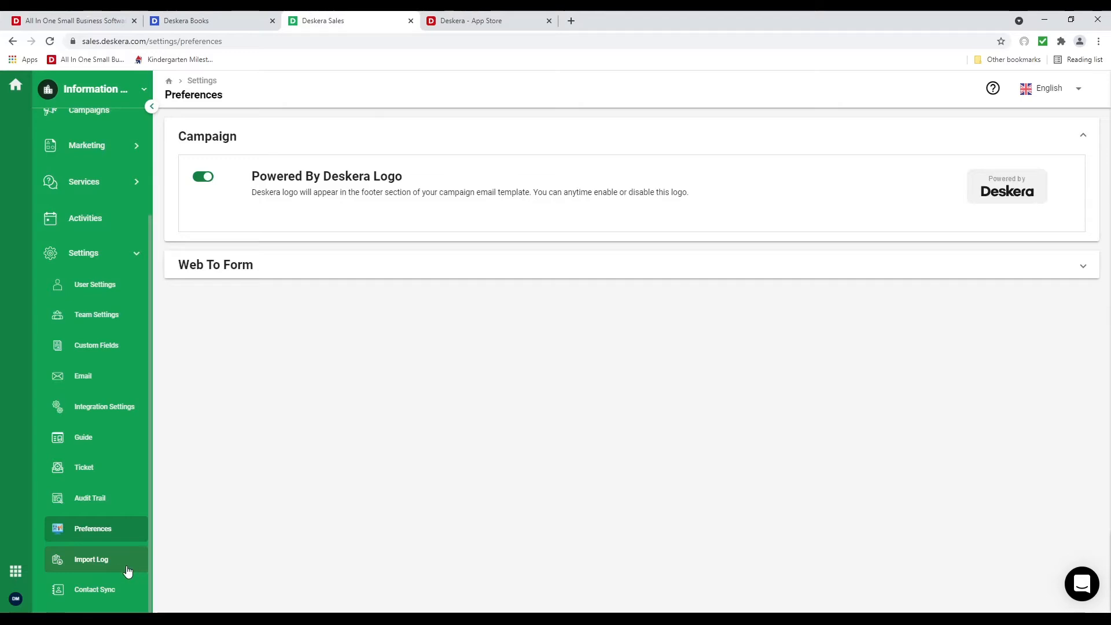
pyautogui.scroll(3, 114, 560)
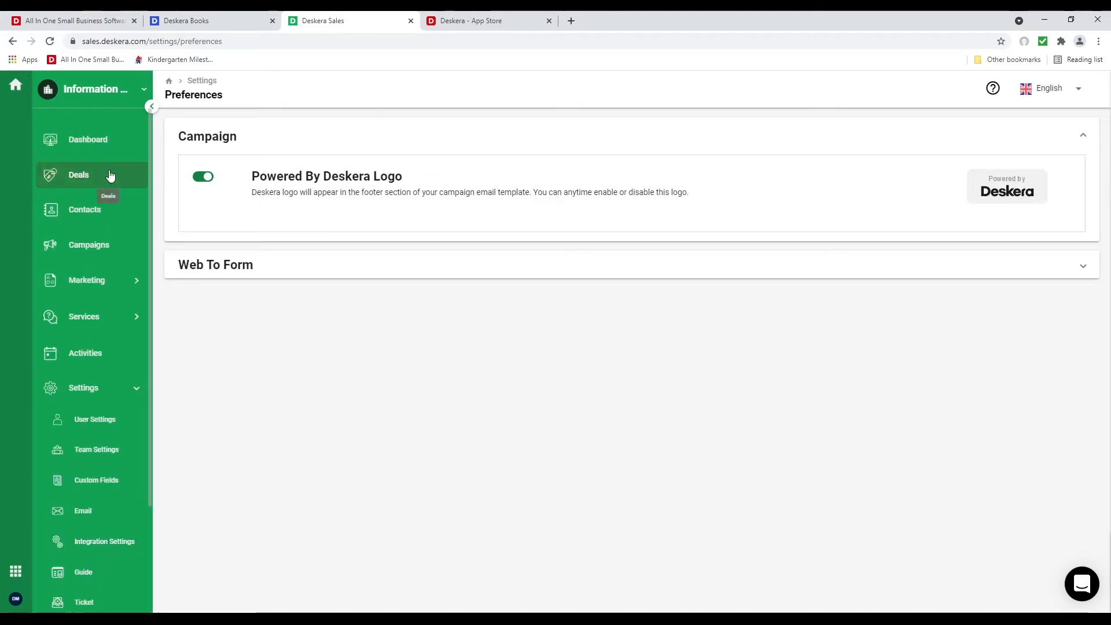
pyautogui.click(123, 210)
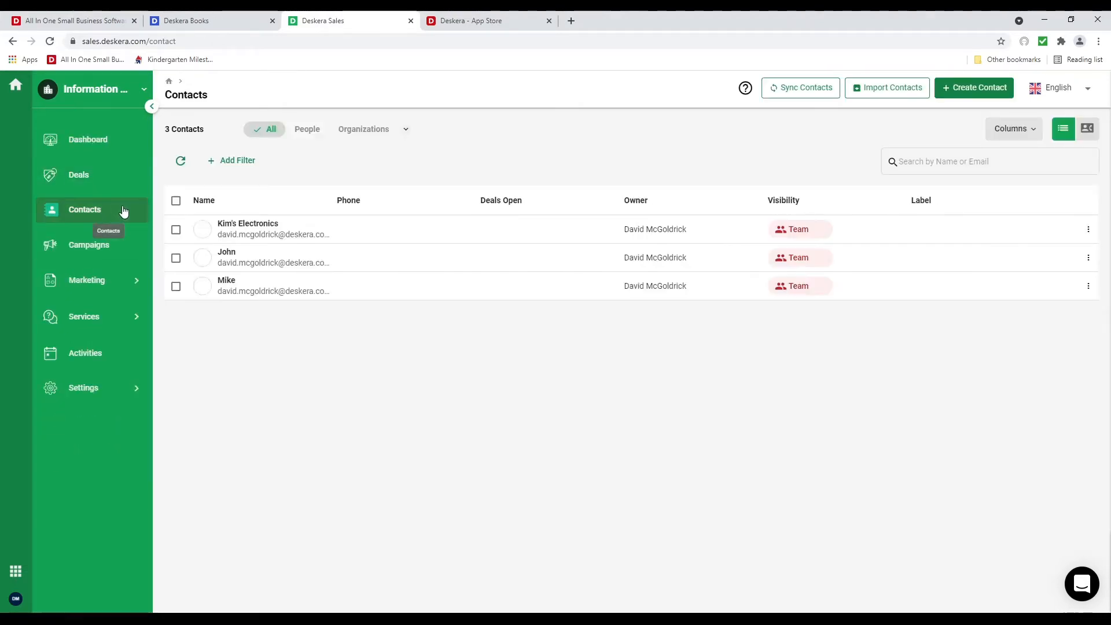
# Give the first and third contacts Everyone visibility
pyautogui.click(176, 230)
pyautogui.click(177, 287)
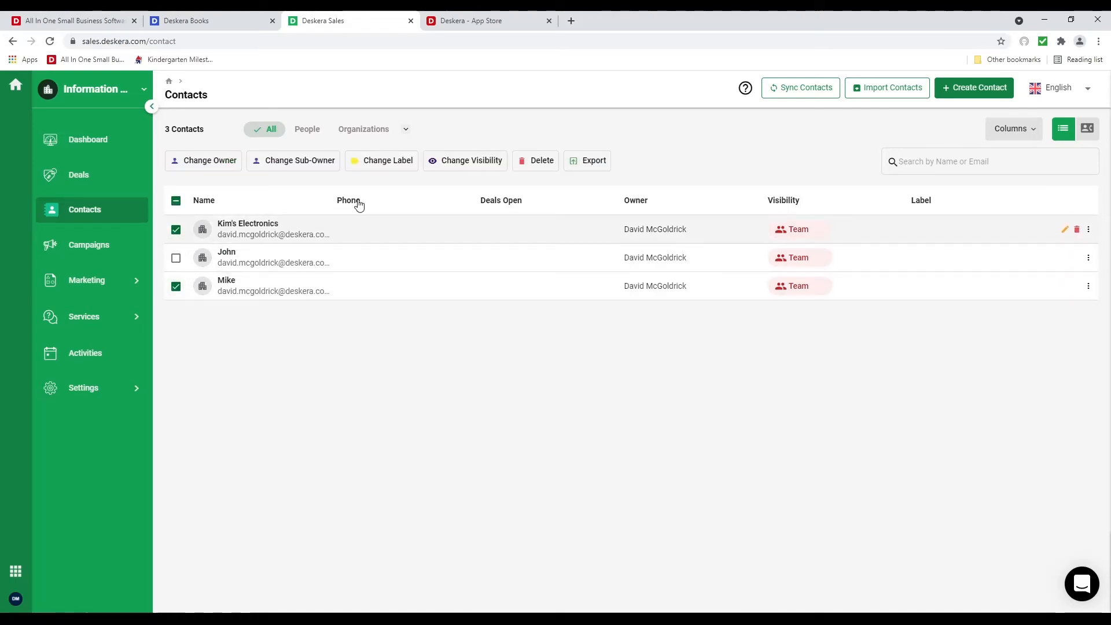
pyautogui.click(463, 161)
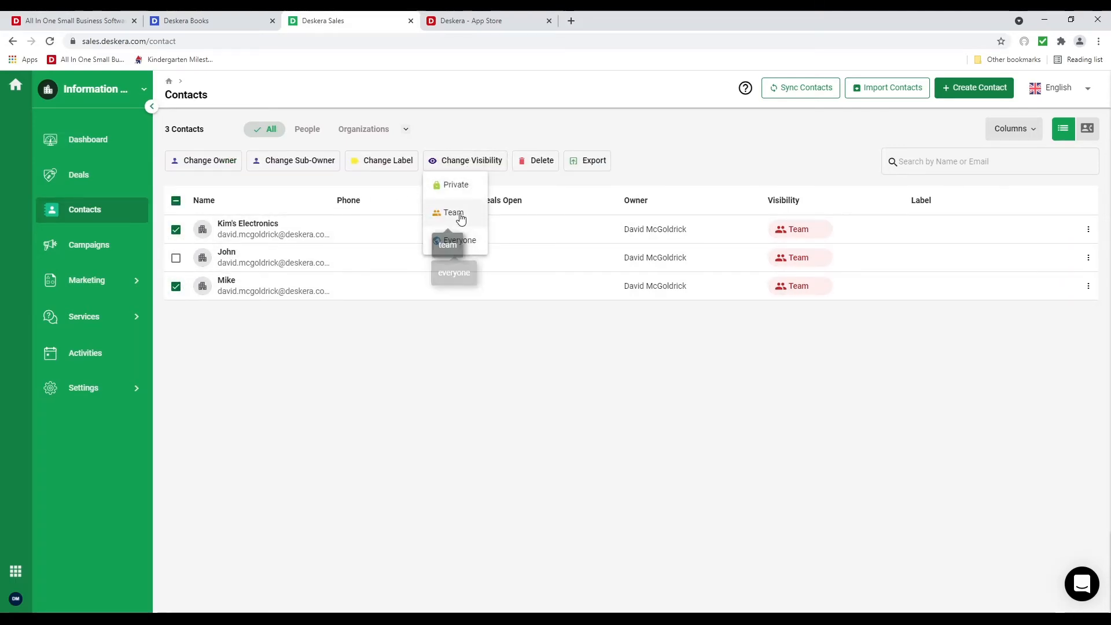
pyautogui.click(458, 243)
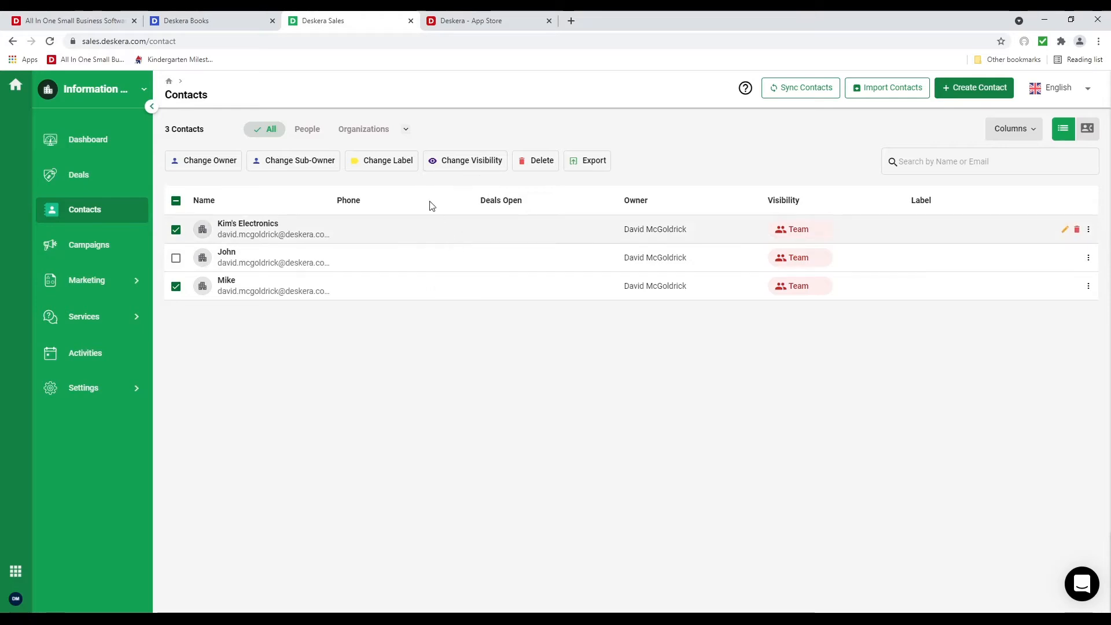
# Label the first and third contacts as Warm lead
pyautogui.click(176, 229)
pyautogui.click(176, 286)
pyautogui.click(380, 160)
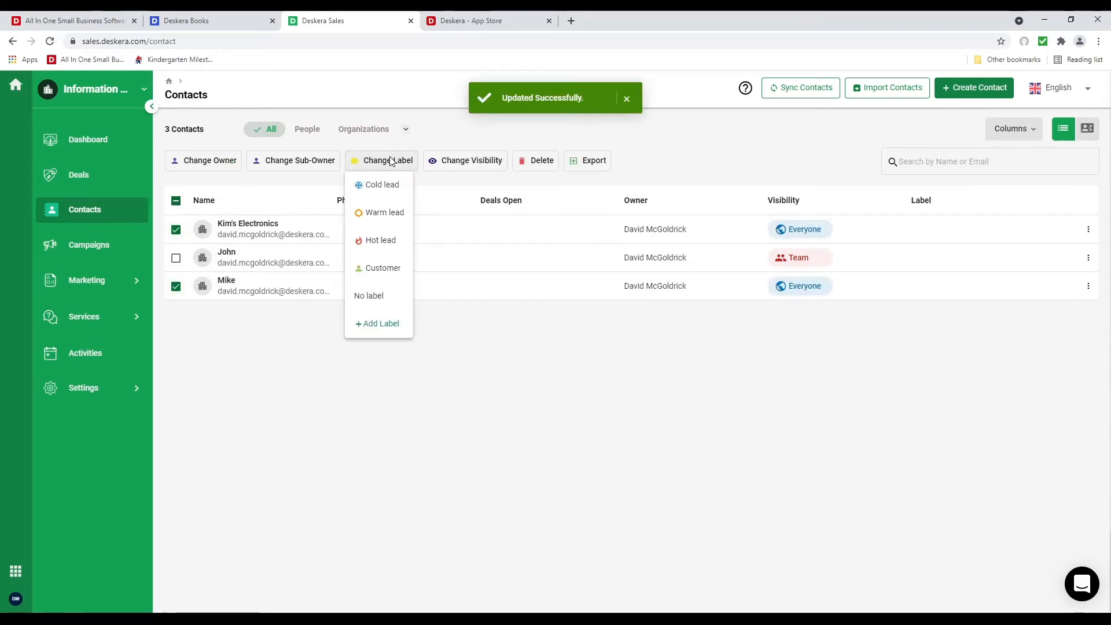
pyautogui.click(397, 213)
# Label the second contact as Cold lead
pyautogui.click(175, 258)
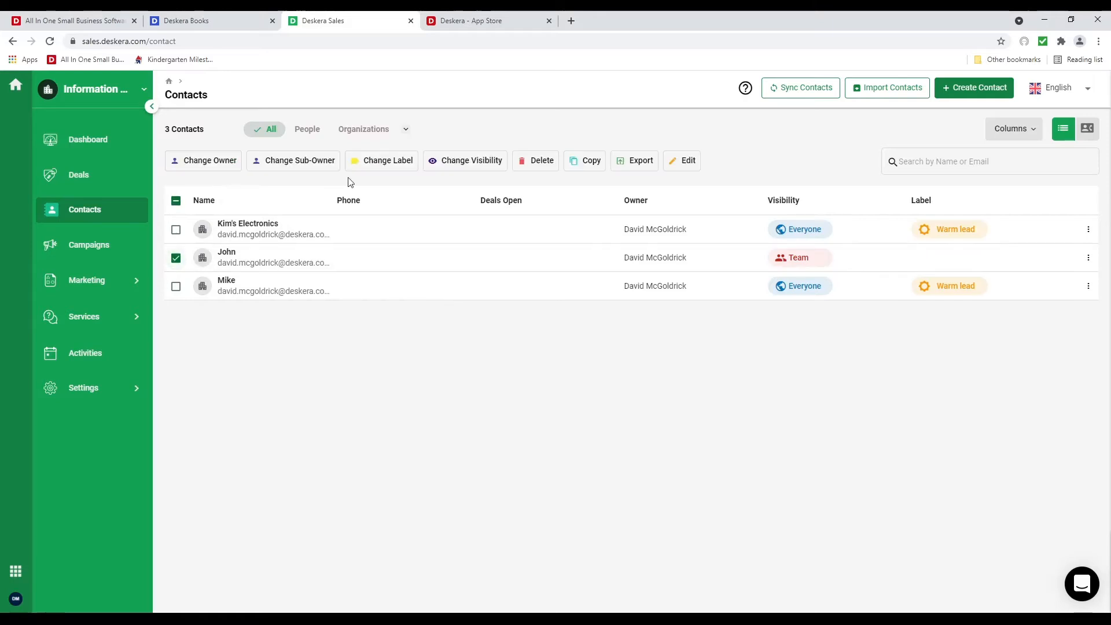
pyautogui.click(382, 160)
pyautogui.click(399, 191)
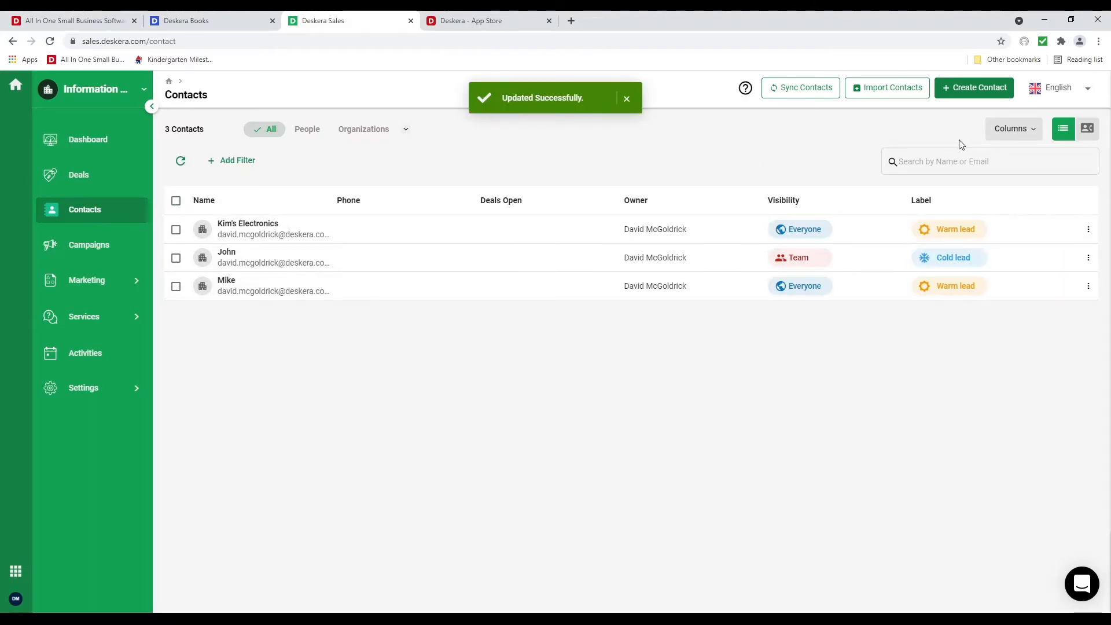
pyautogui.click(1019, 128)
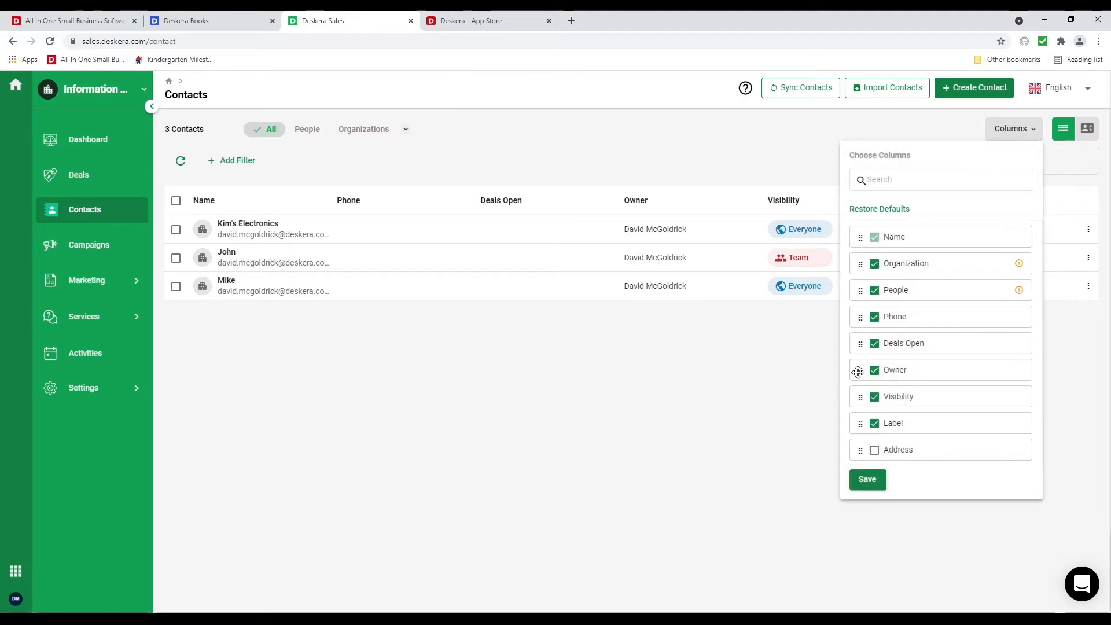
# Move the Label column after Name, hide Visibility, save the layout, and go to Marketing Segments
pyautogui.moveTo(863, 424); pyautogui.dragTo(886, 283)
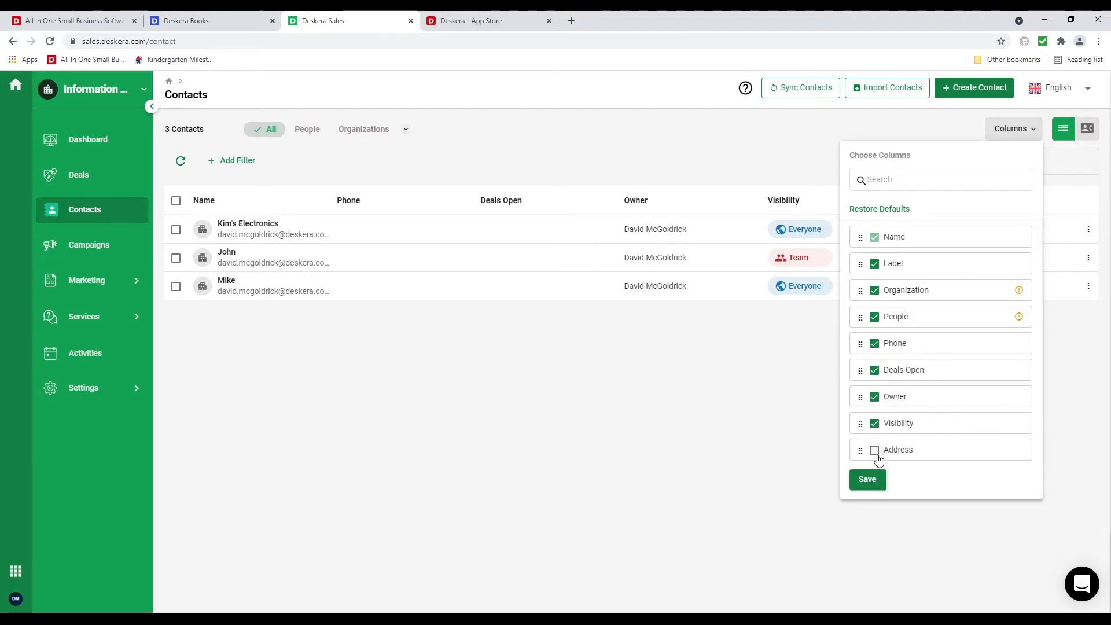
pyautogui.click(874, 424)
pyautogui.scroll(-1, 926, 416)
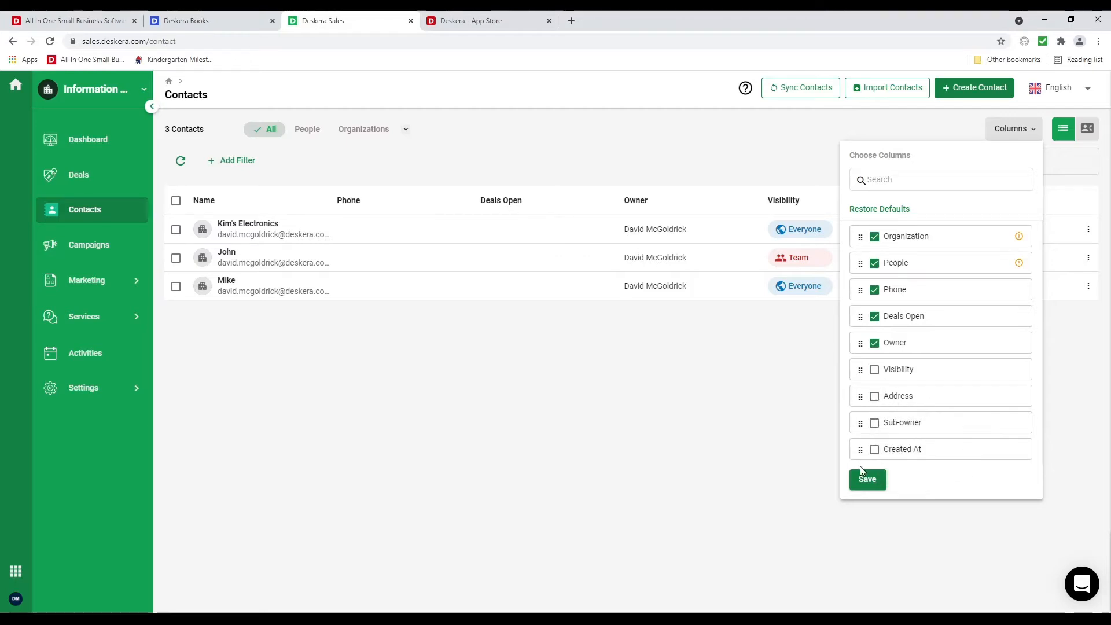
pyautogui.click(867, 479)
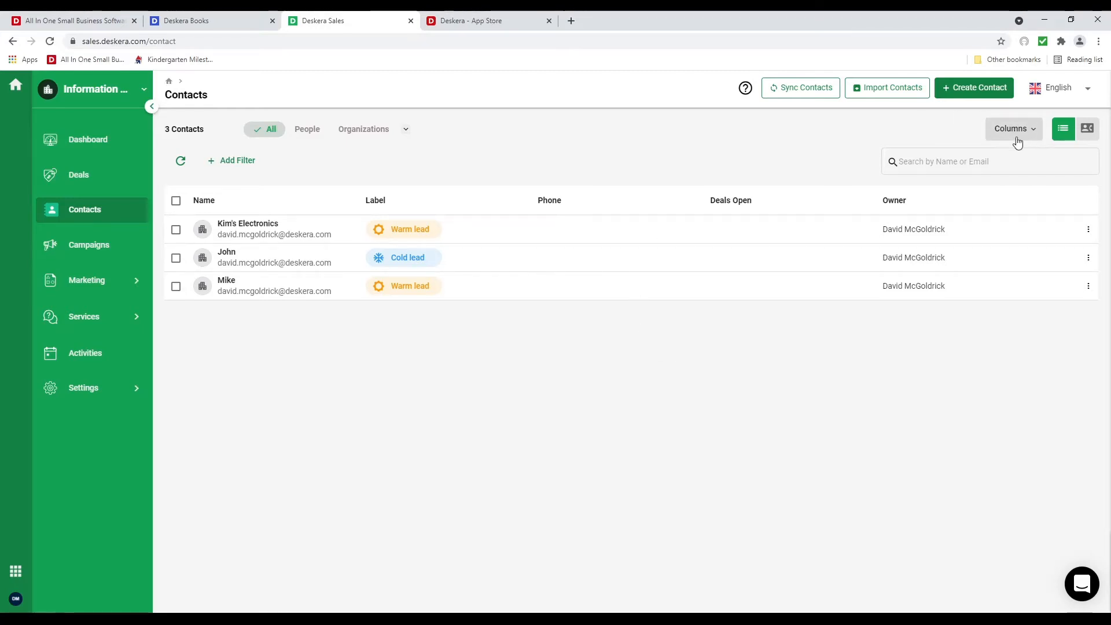
pyautogui.click(131, 284)
pyautogui.click(122, 322)
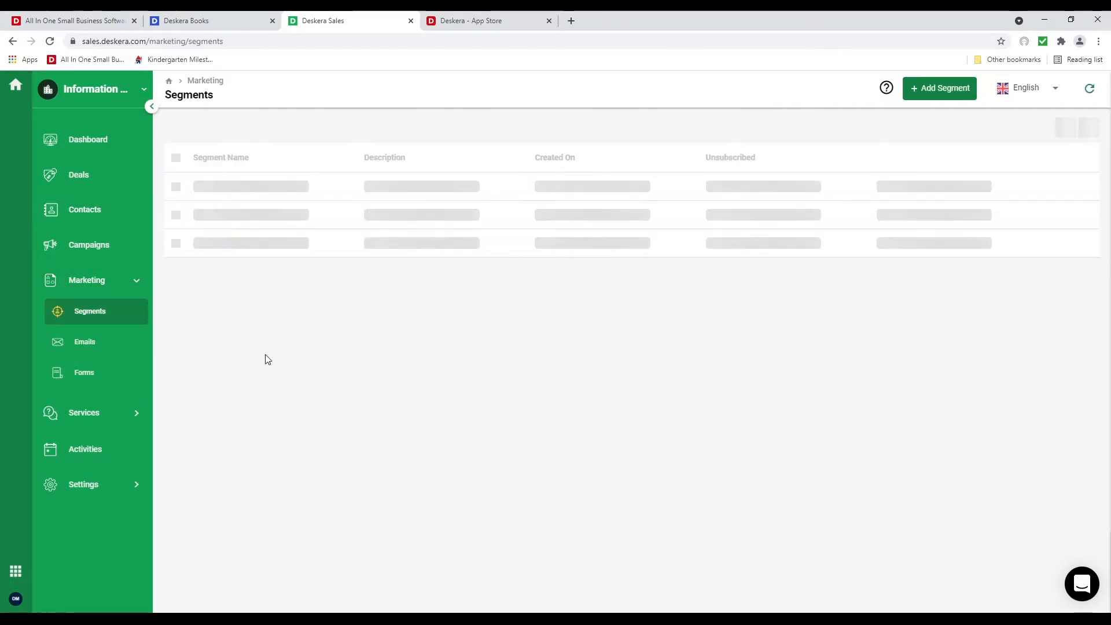
# Create and save a segment named 'IT Software' with all three contacts selected
pyautogui.click(267, 268)
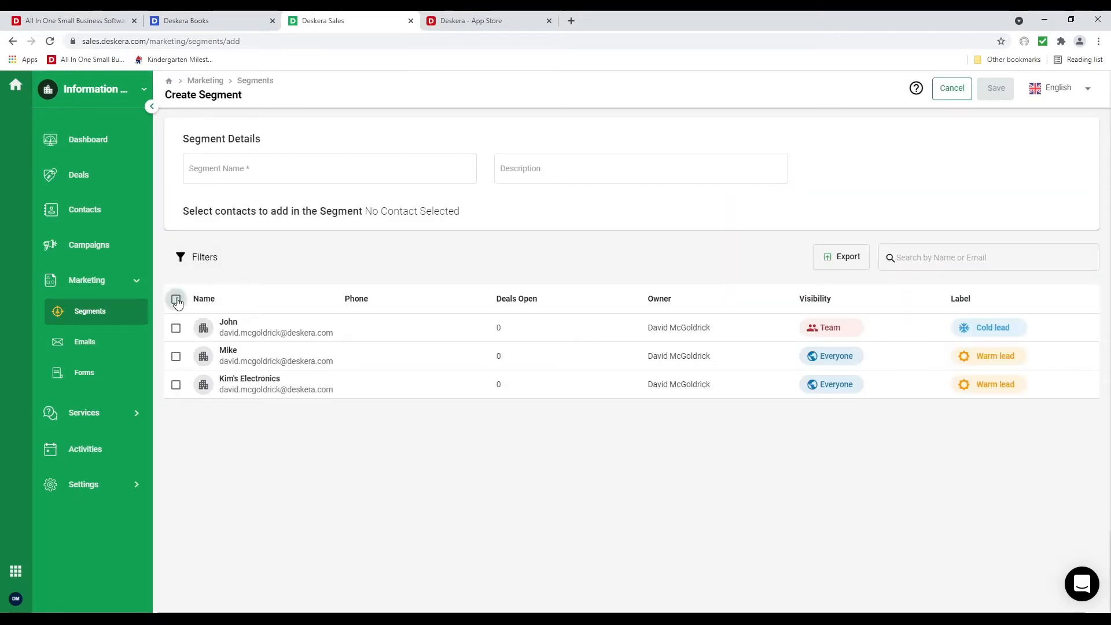
pyautogui.click(176, 299)
pyautogui.click(273, 171)
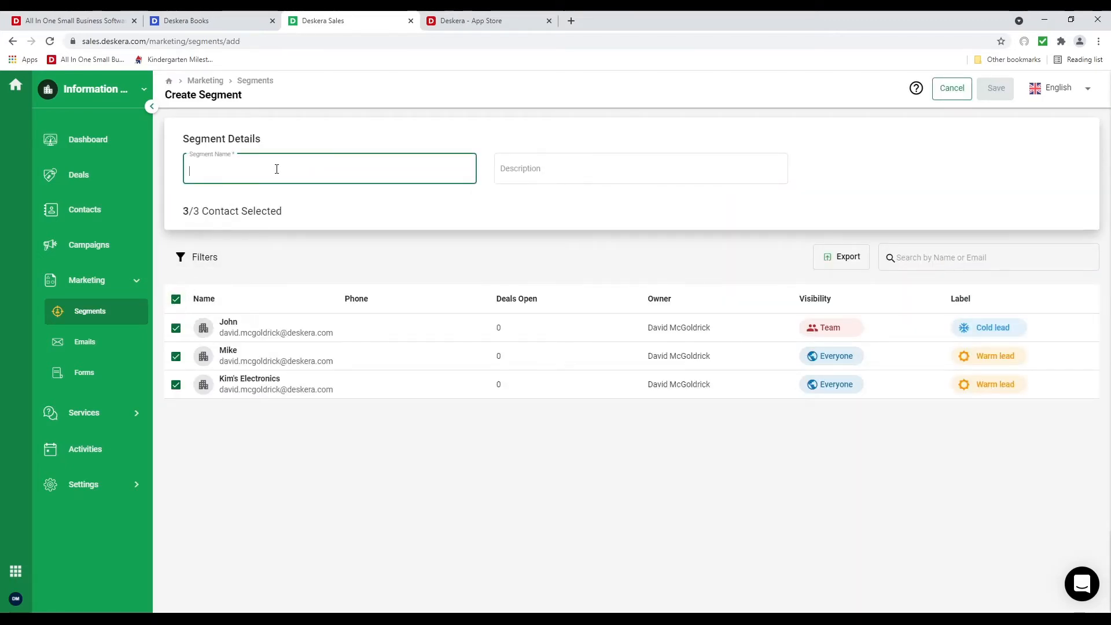
pyautogui.write('IT S')
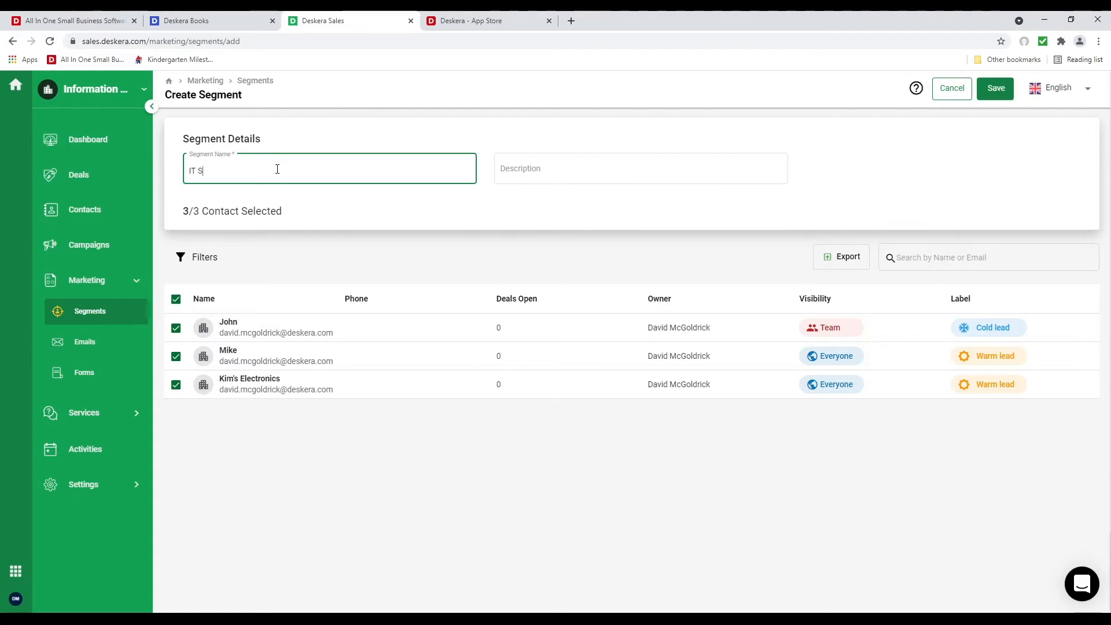
pyautogui.write('oftware')
pyautogui.click(208, 258)
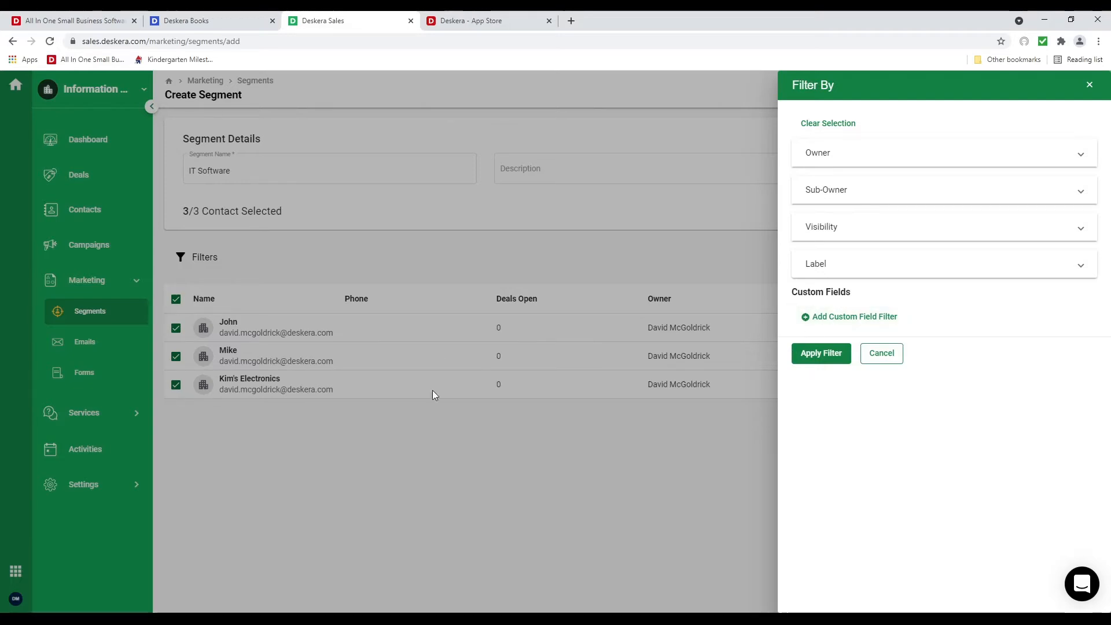
pyautogui.click(891, 354)
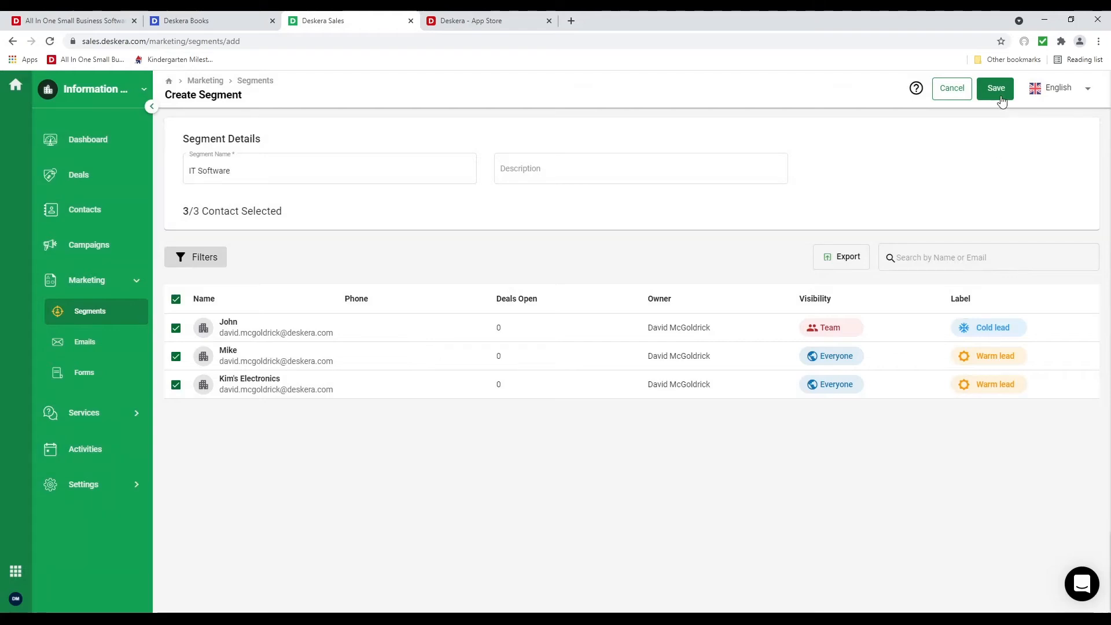
pyautogui.click(1000, 99)
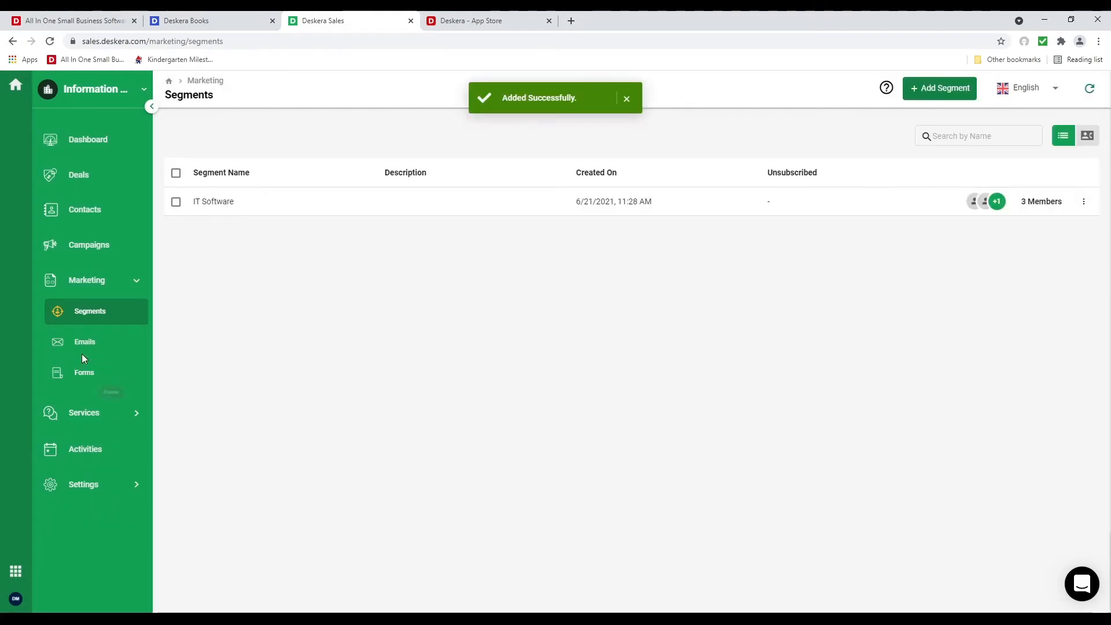
pyautogui.click(82, 351)
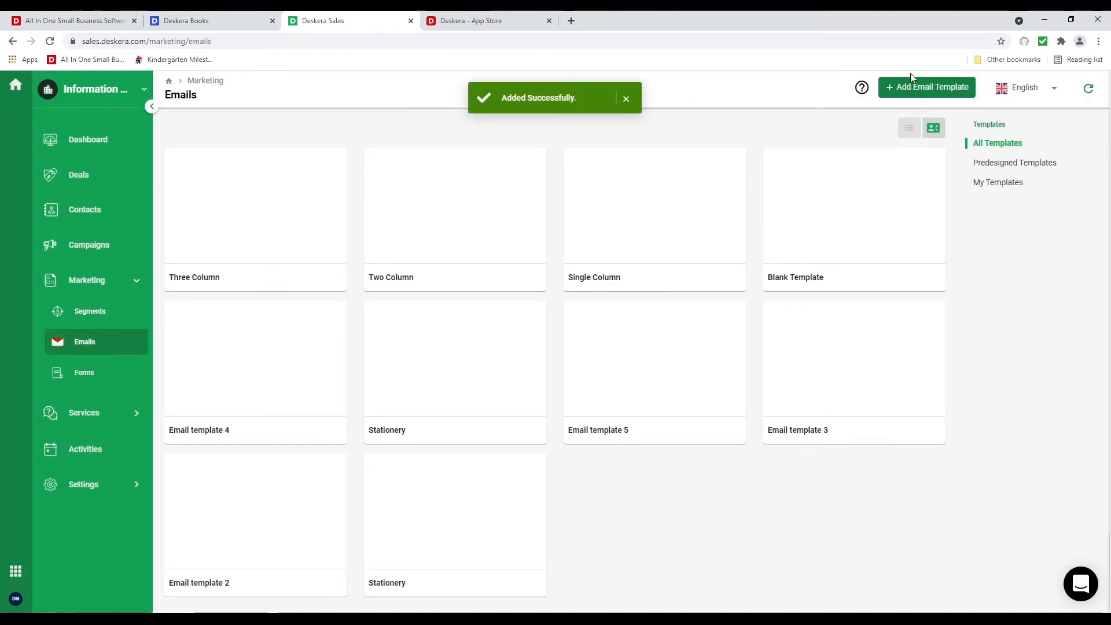
# Start a new email template named 'Test'
pyautogui.click(914, 87)
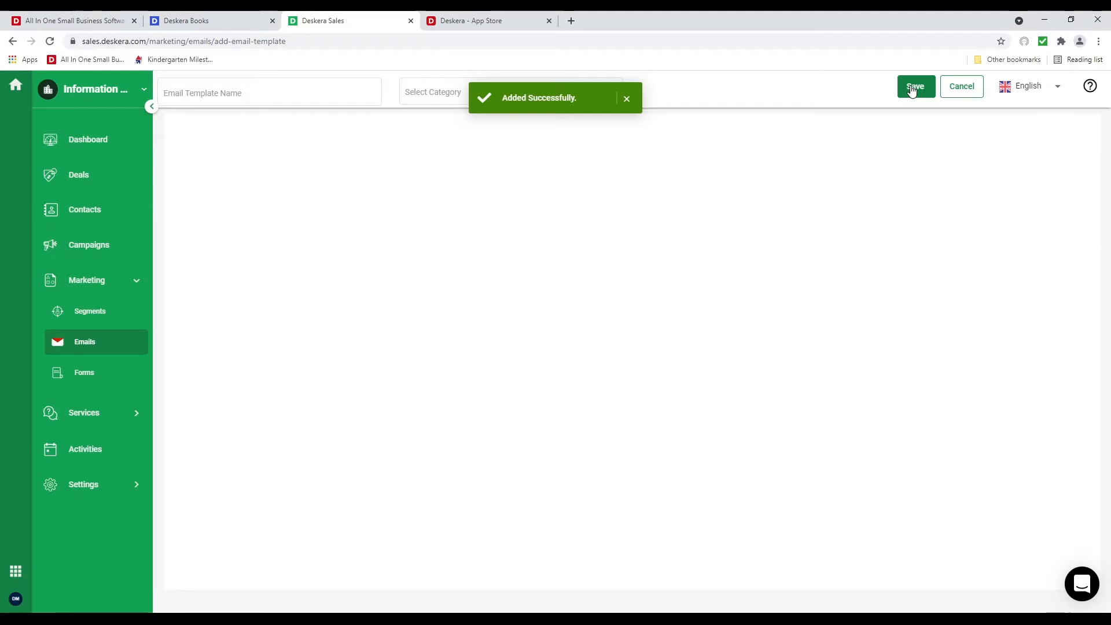
pyautogui.click(252, 91)
pyautogui.write('Test')
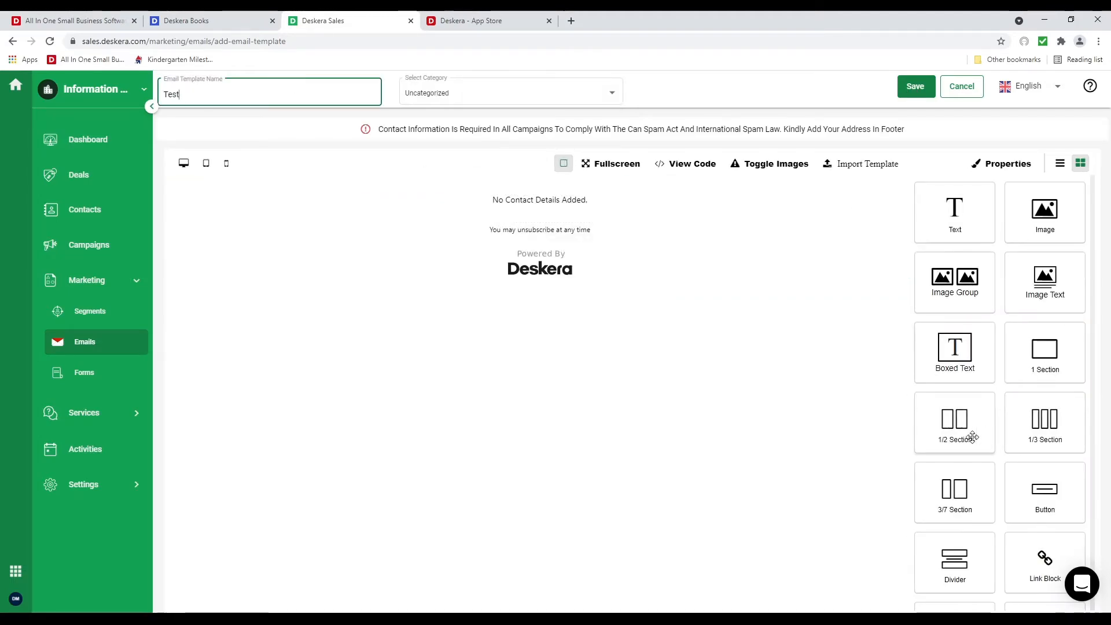
# Add a two-column section with the uploaded pink image in the left column
pyautogui.moveTo(971, 437); pyautogui.dragTo(636, 196)
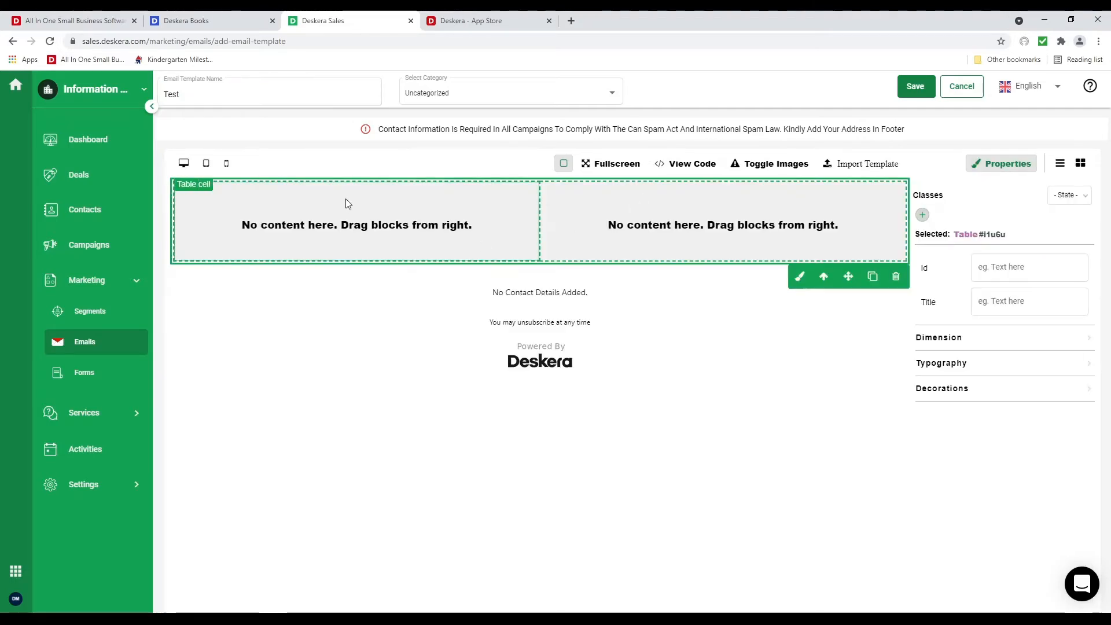
pyautogui.click(1080, 163)
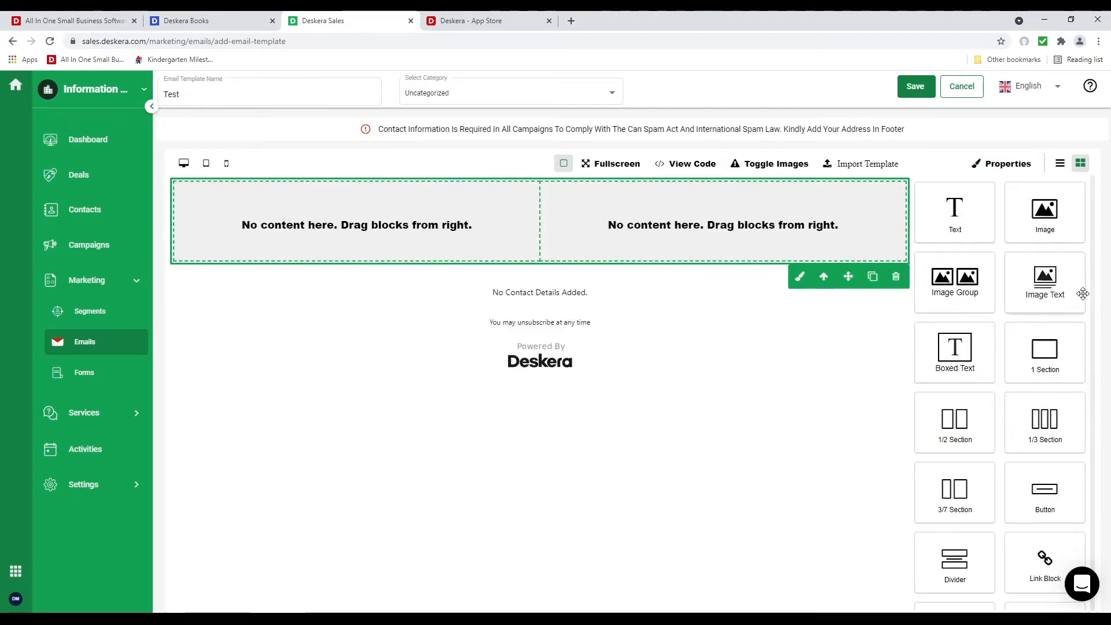
pyautogui.moveTo(1040, 214); pyautogui.dragTo(399, 231)
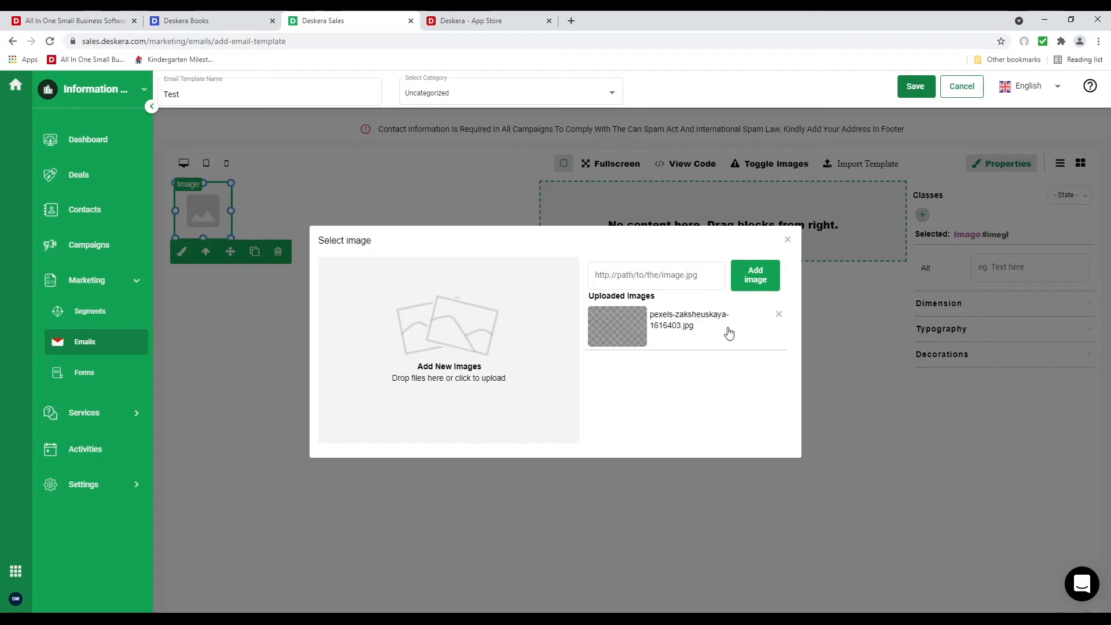
pyautogui.click(727, 330)
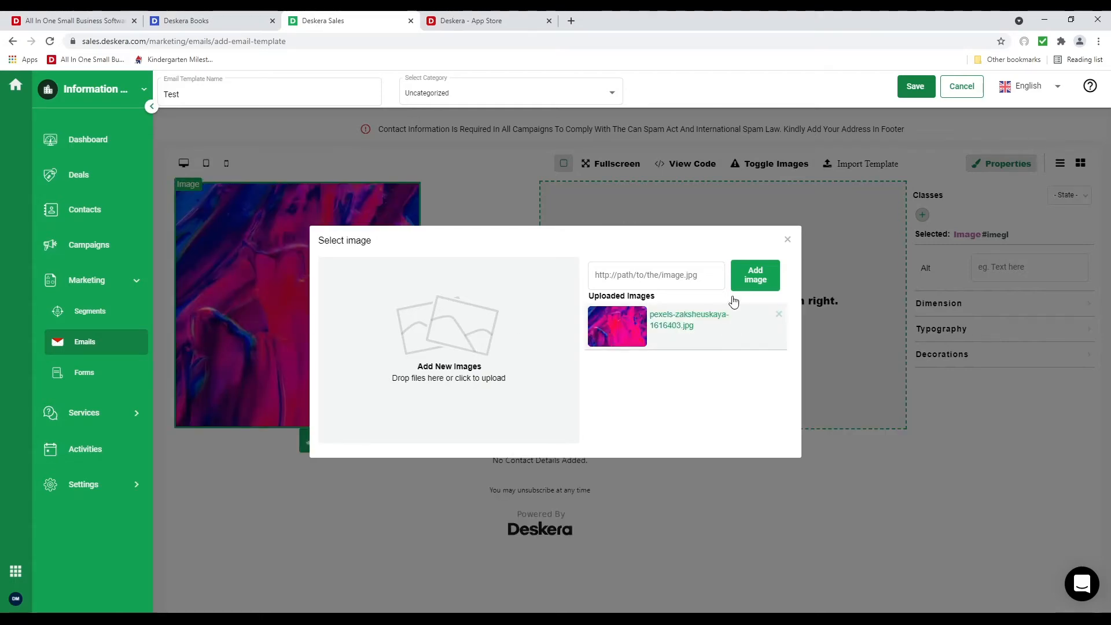
pyautogui.click(787, 240)
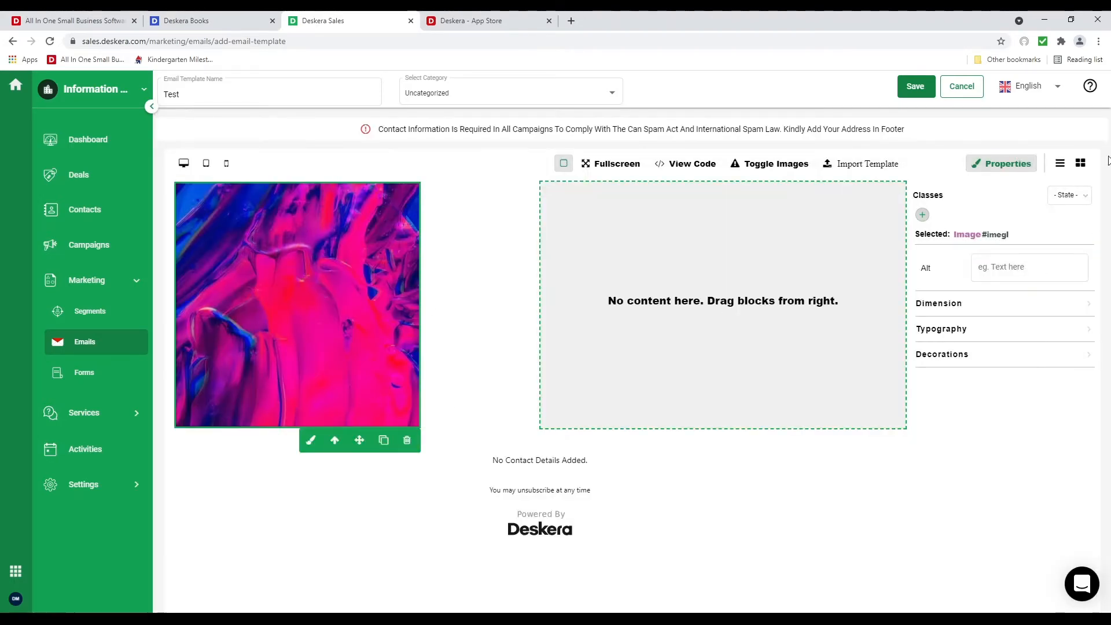
# Add a right-column text block reading 'Hi %firstName%, We have a great deal for you.'
pyautogui.click(1079, 168)
pyautogui.moveTo(952, 218); pyautogui.dragTo(713, 226)
pyautogui.moveTo(637, 191); pyautogui.dragTo(513, 186)
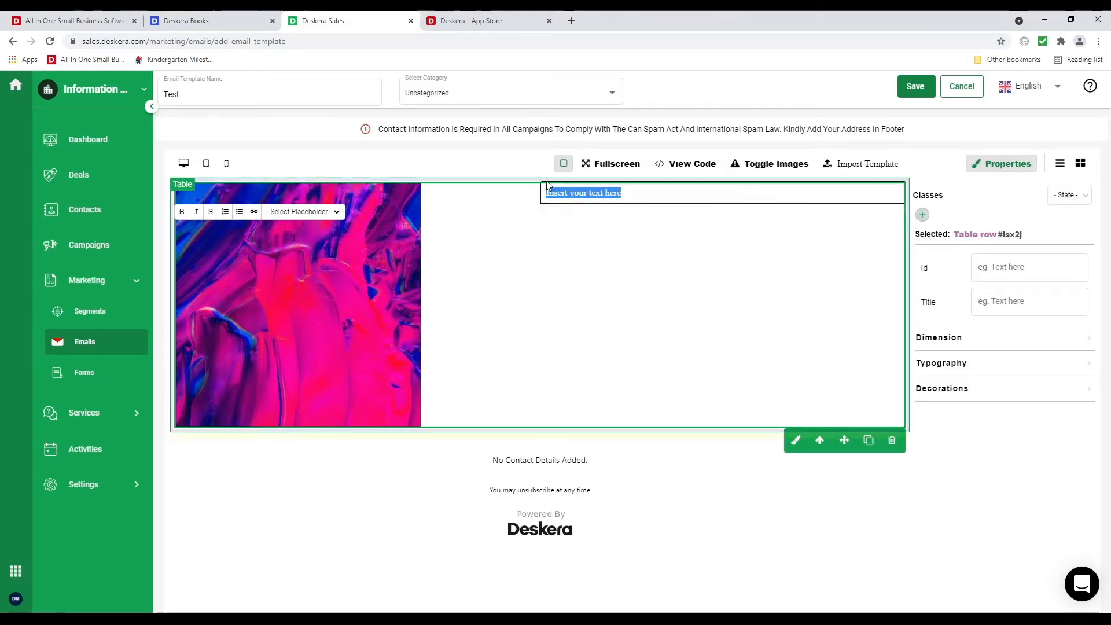
pyautogui.press('BackSpace')
pyautogui.write('Hi')
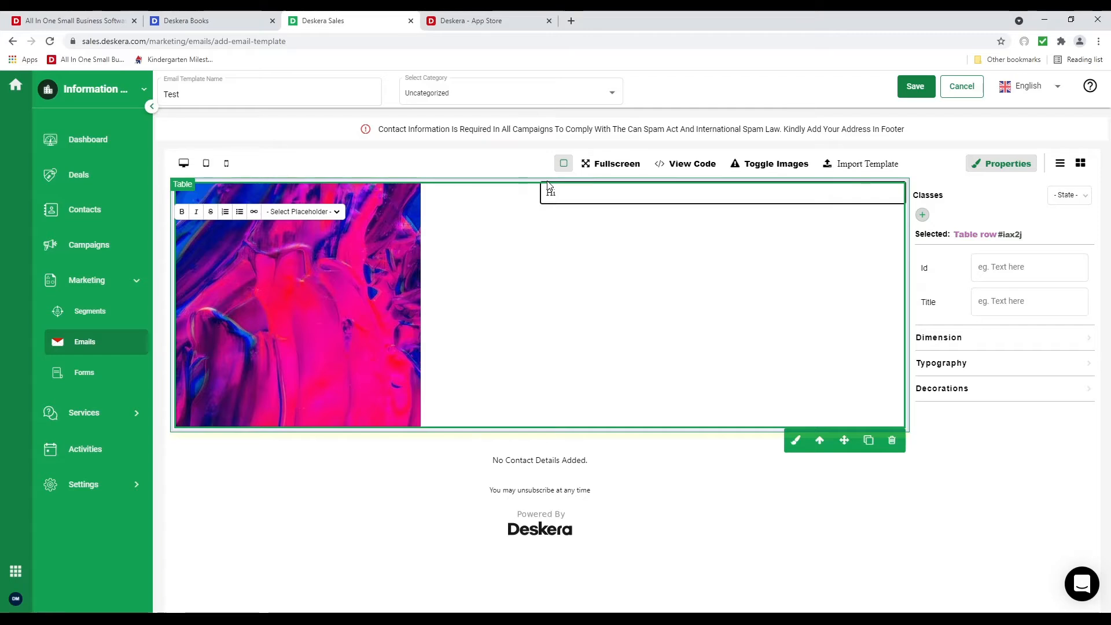
pyautogui.click(596, 190)
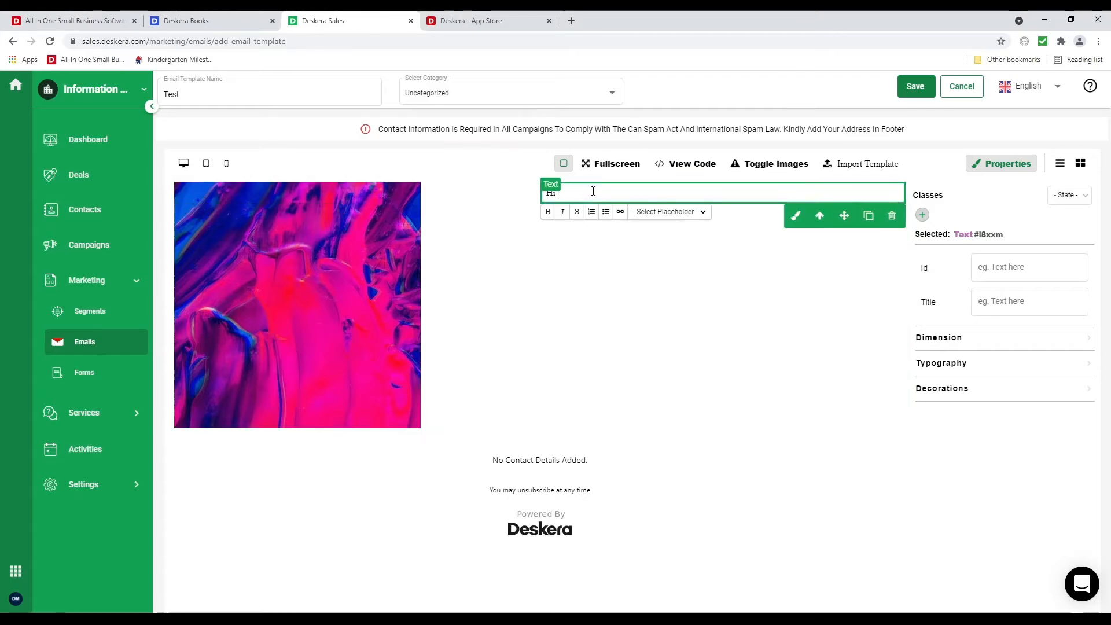
pyautogui.click(687, 217)
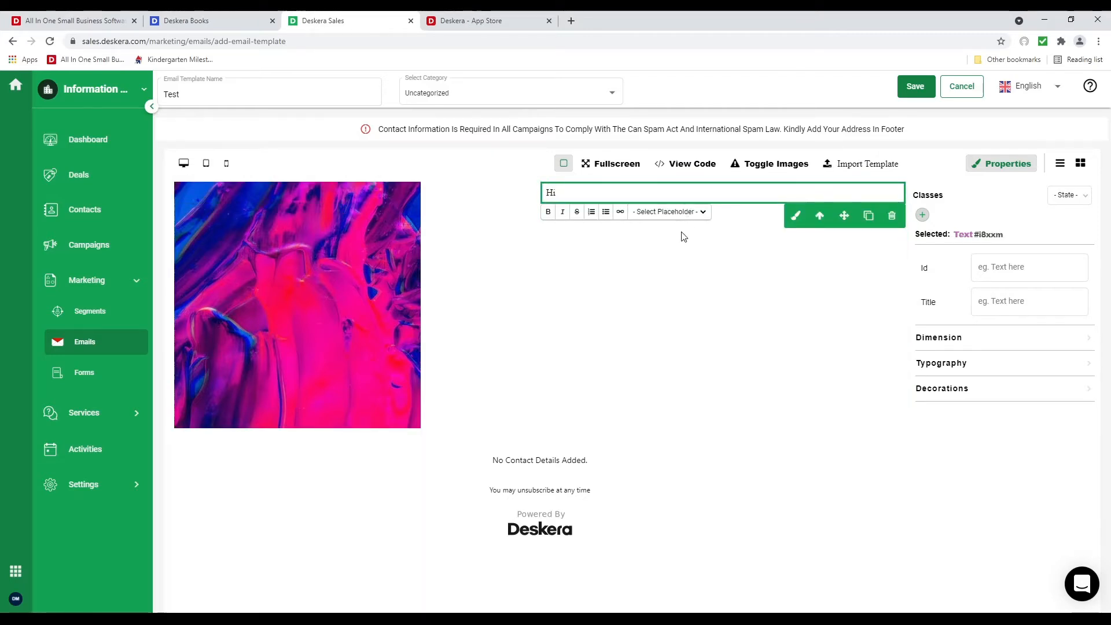
pyautogui.click(681, 232)
pyautogui.click(653, 188)
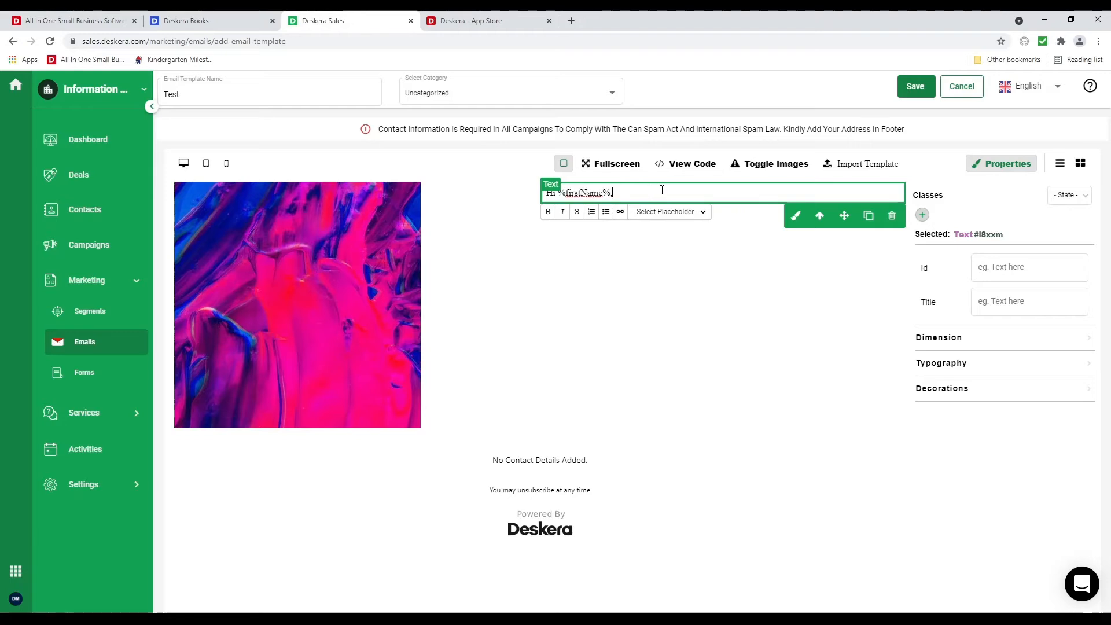
pyautogui.write(',')
pyautogui.press('Return')
pyautogui.press('Return')
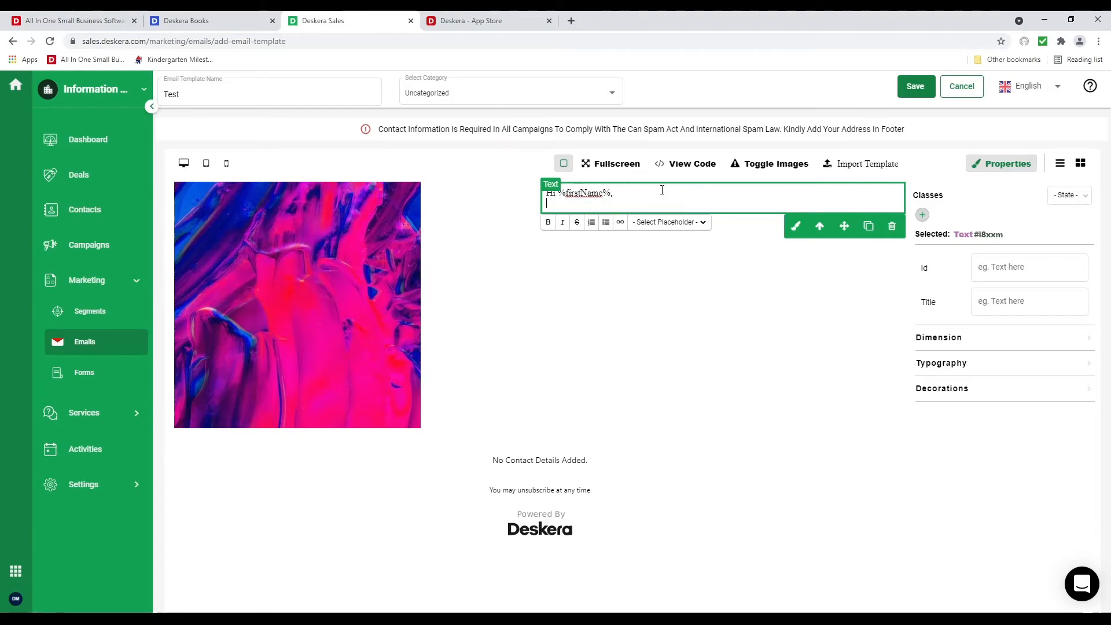
pyautogui.write('We ')
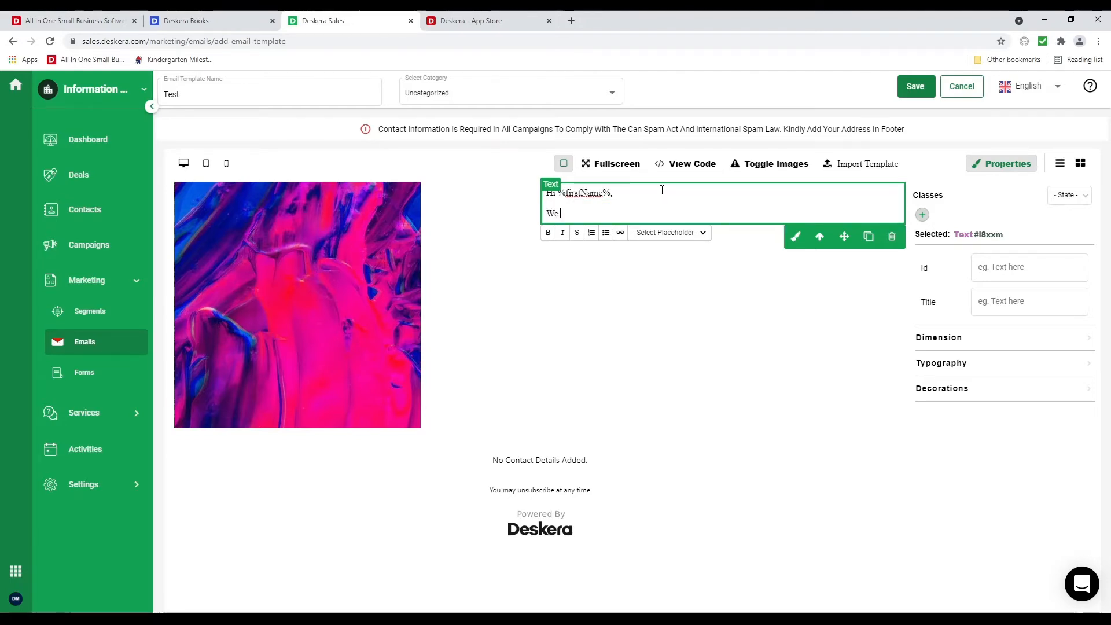
pyautogui.write('have a great deal for you.')
pyautogui.click(799, 281)
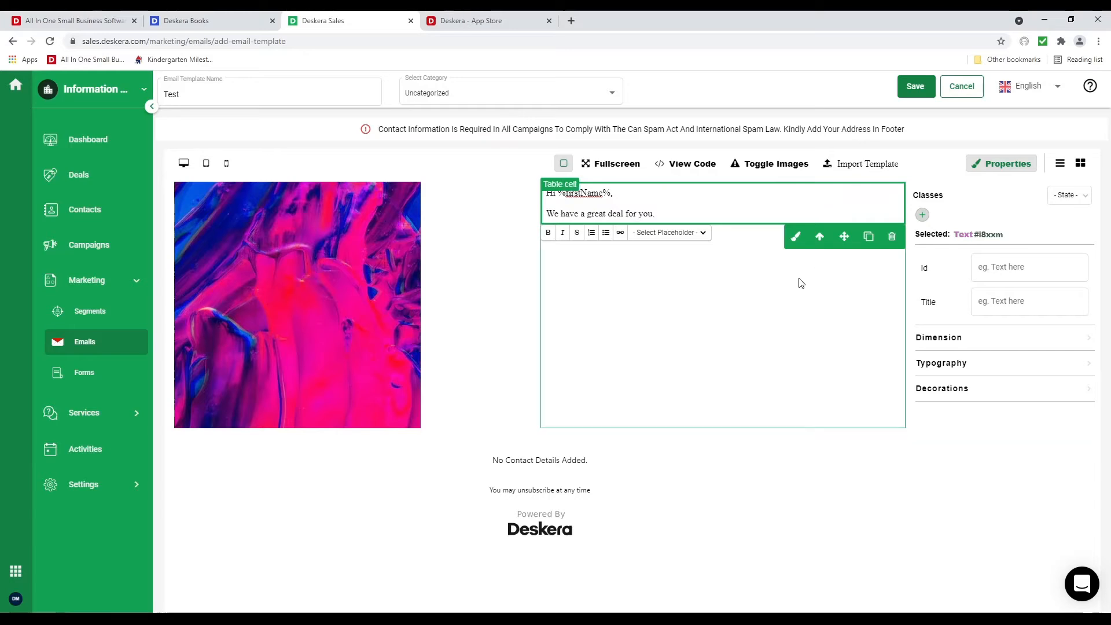
# Open the footer's contact-details form and enter the company's street address and city
pyautogui.click(698, 462)
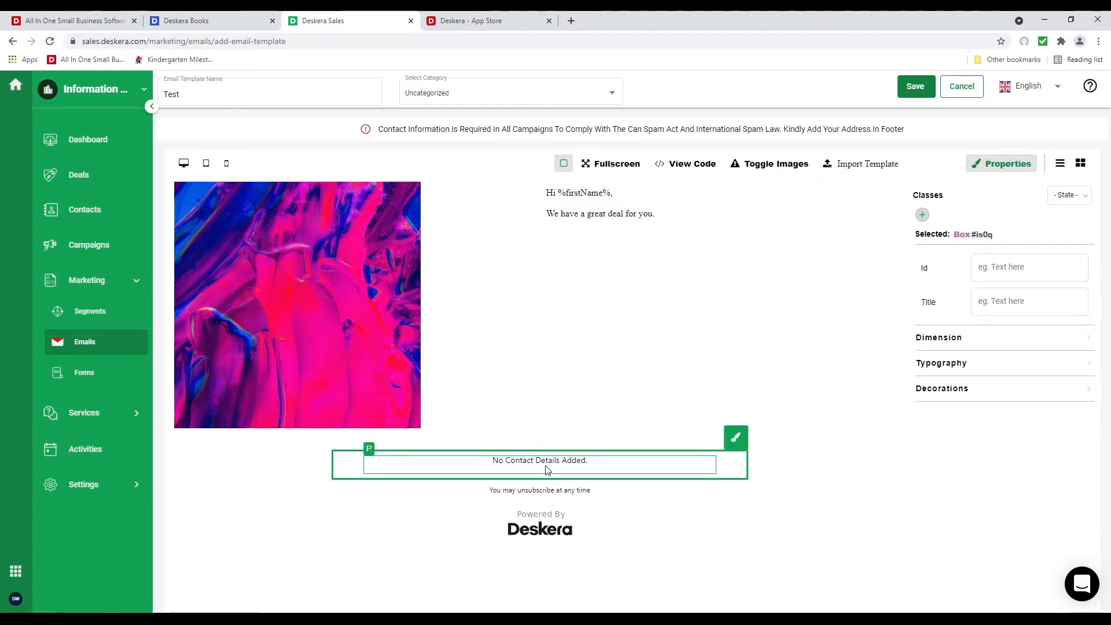
pyautogui.click(695, 465)
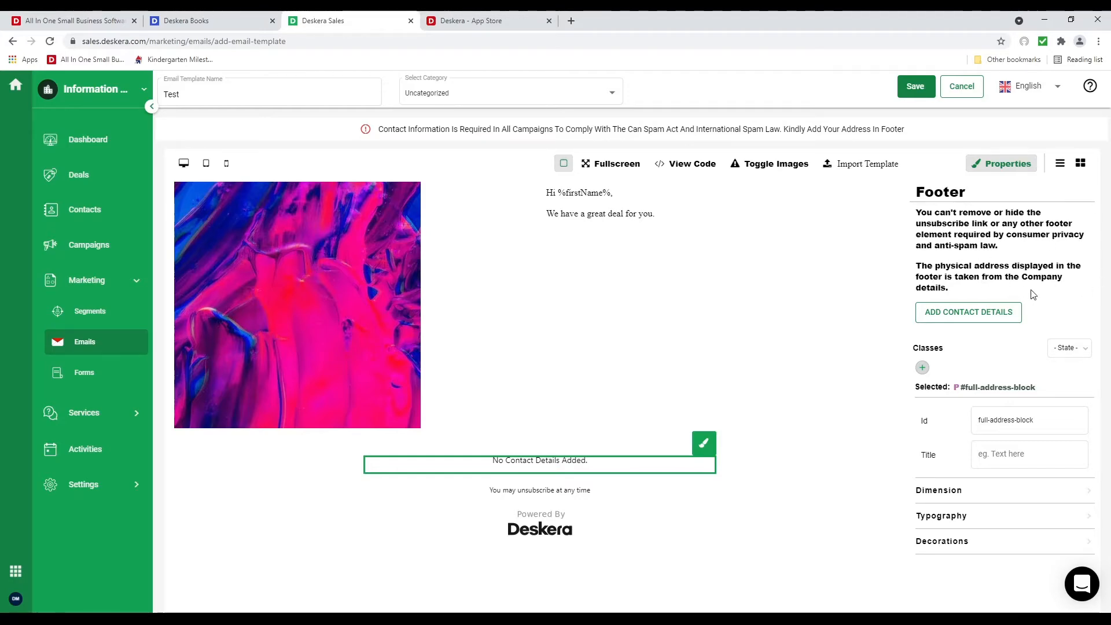
pyautogui.click(999, 317)
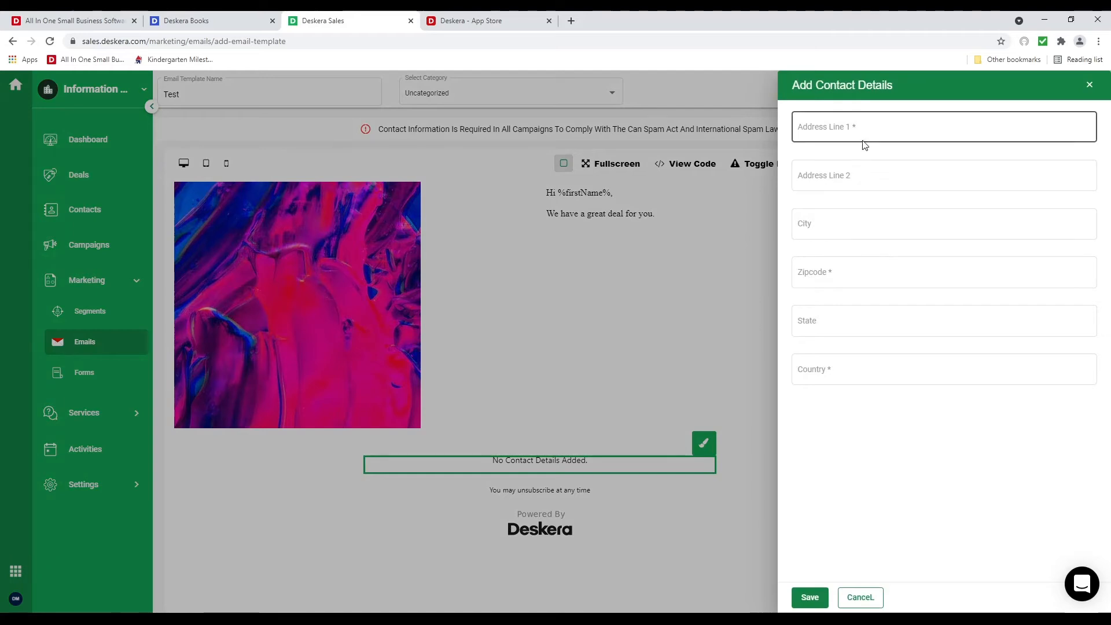
pyautogui.click(854, 125)
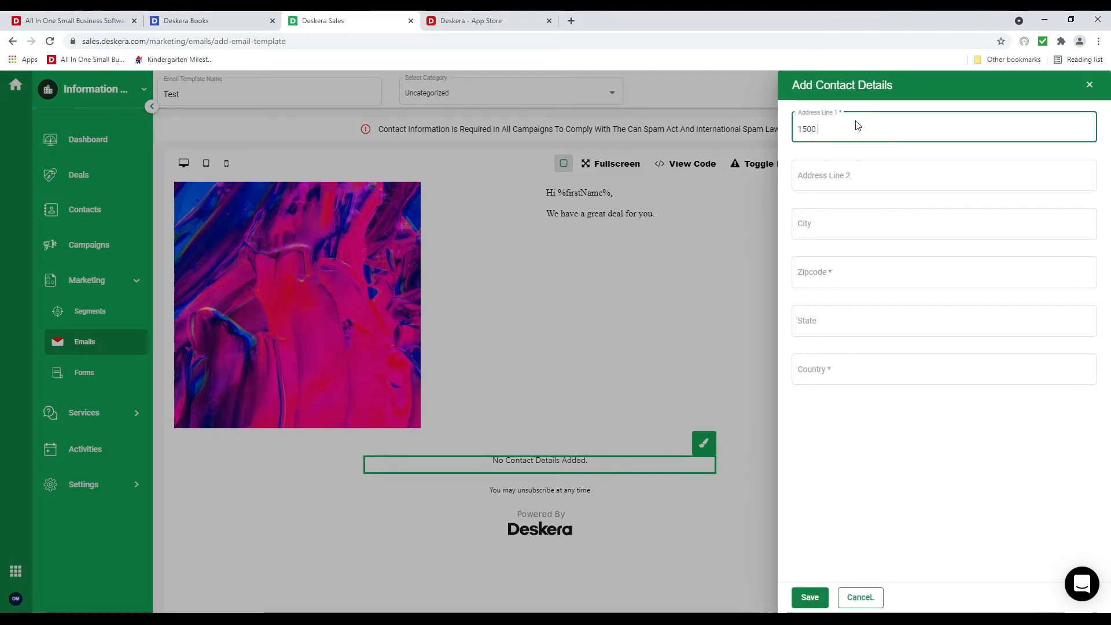
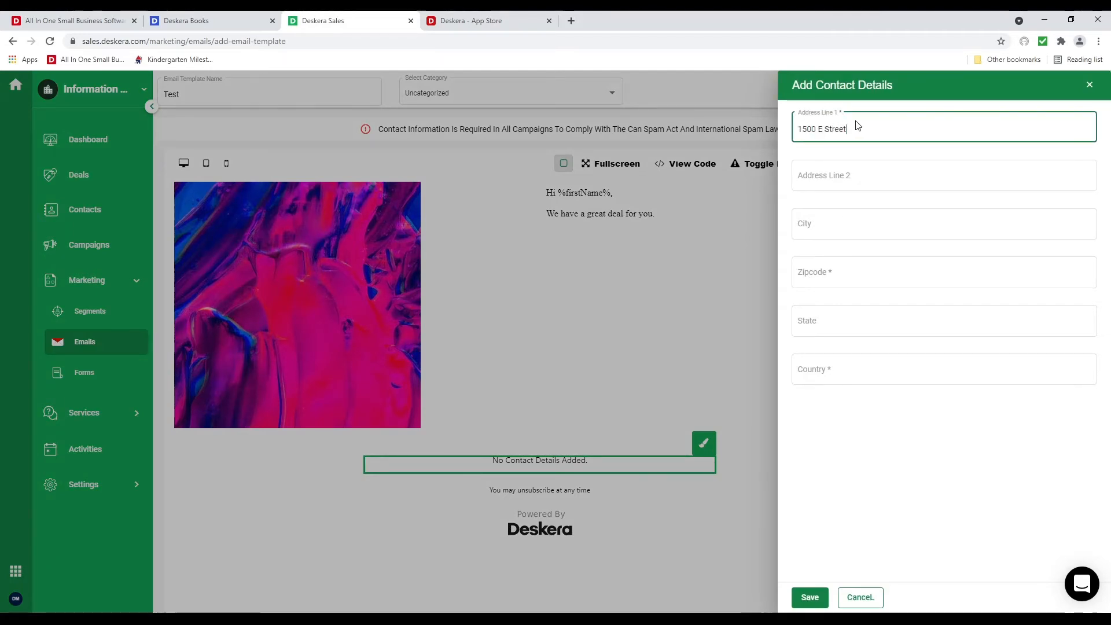
pyautogui.click(847, 220)
pyautogui.write('Fresno')
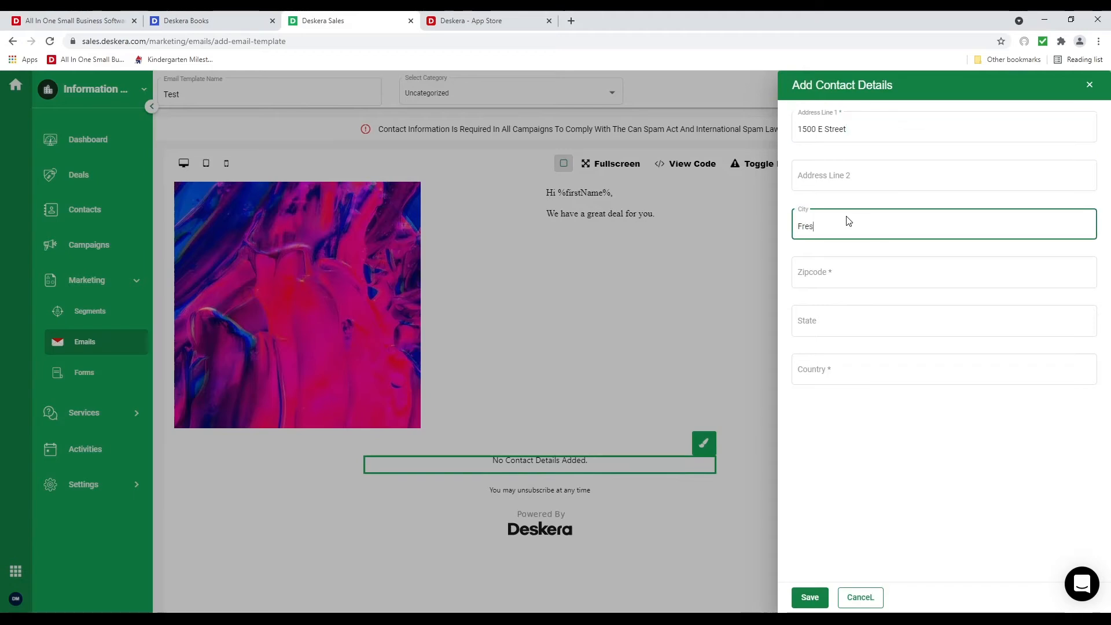
# Fill in the zipcode, state and country, and save the address to the footer
pyautogui.click(797, 272)
pyautogui.write('223424')
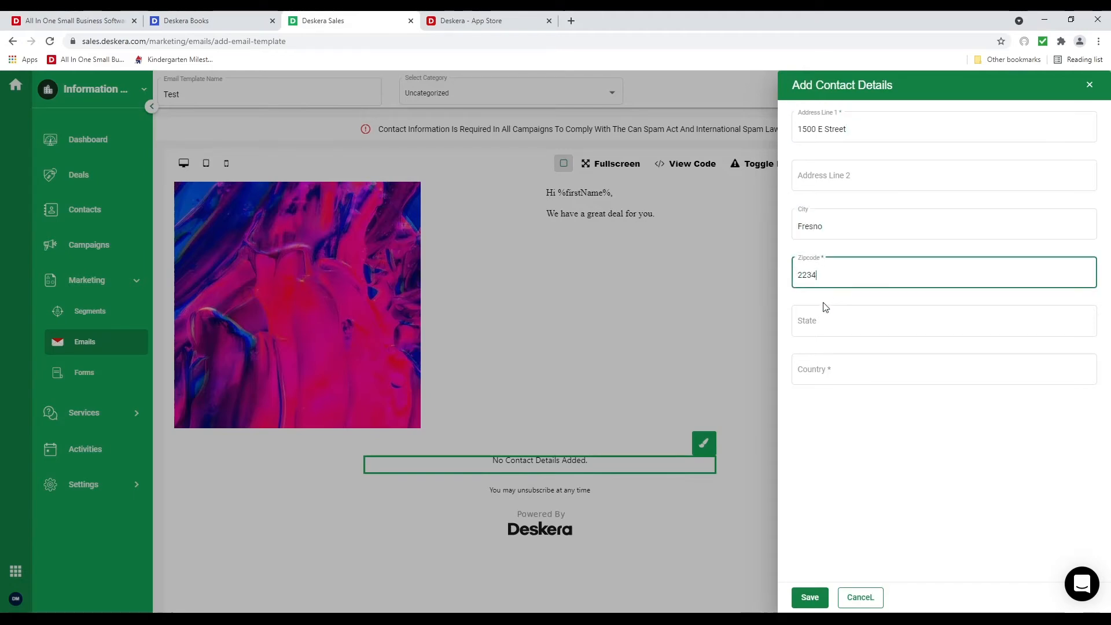
pyautogui.click(816, 319)
pyautogui.write('California')
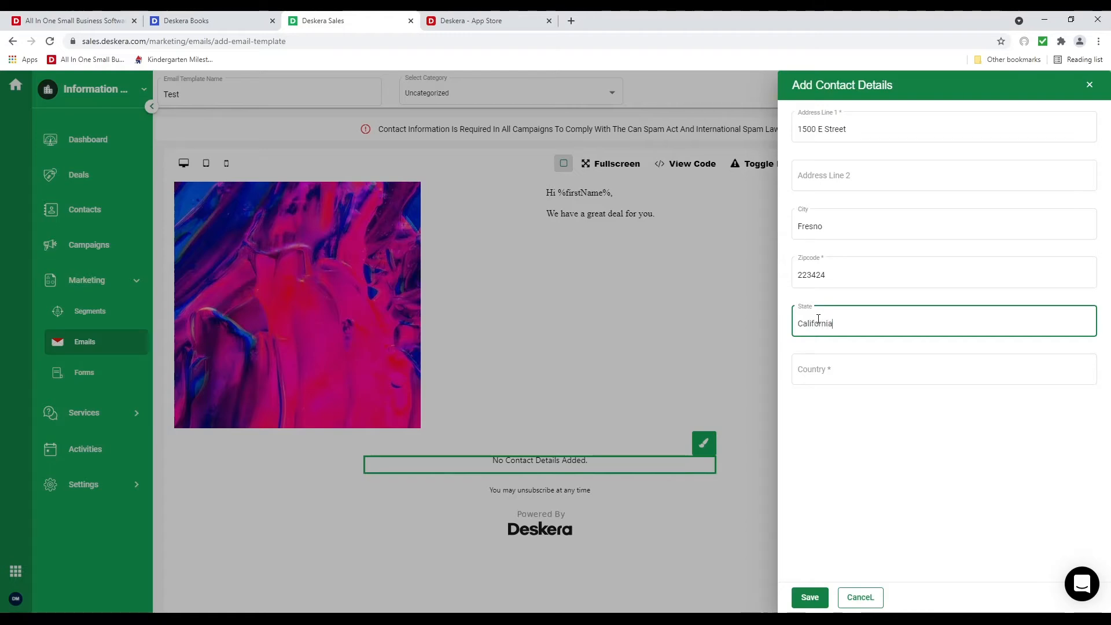
pyautogui.press('Tab')
pyautogui.write('Unit')
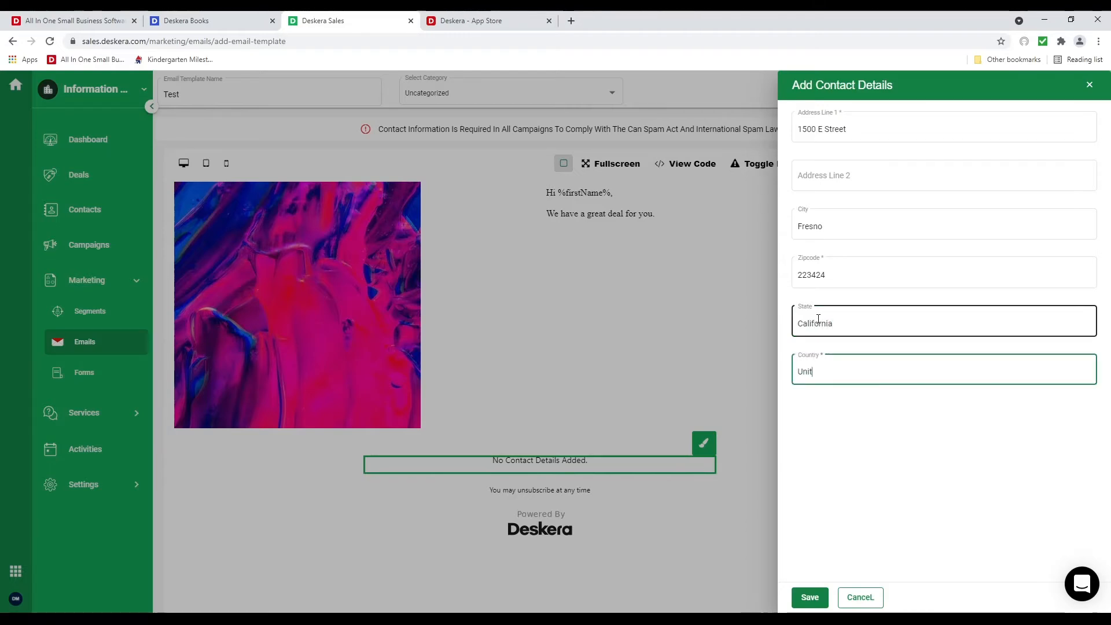
pyautogui.write('ed States of America')
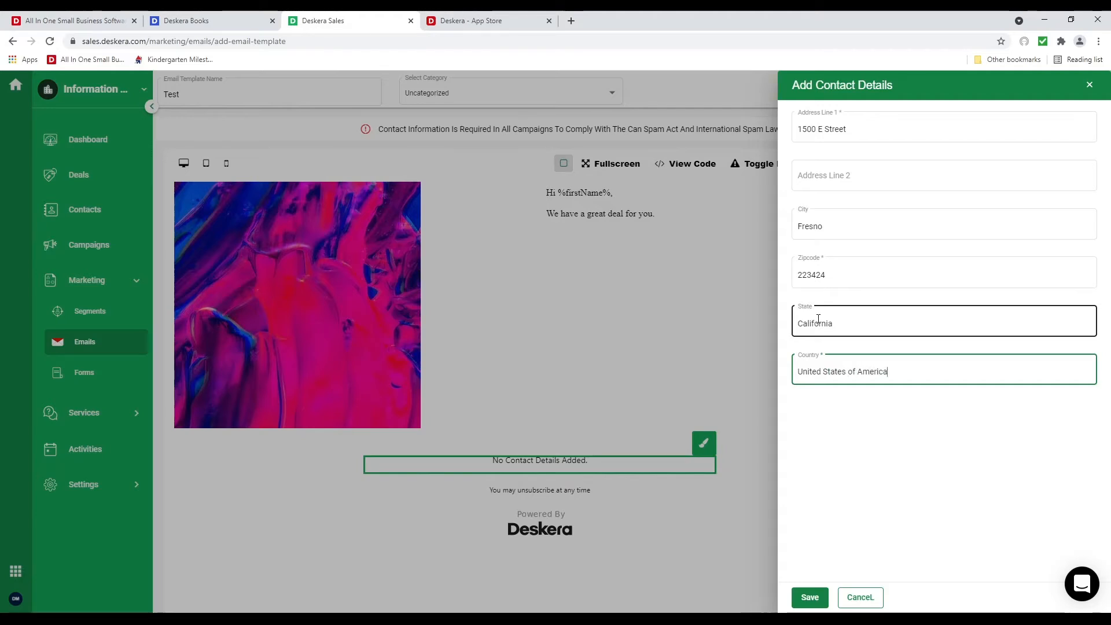
pyautogui.click(807, 597)
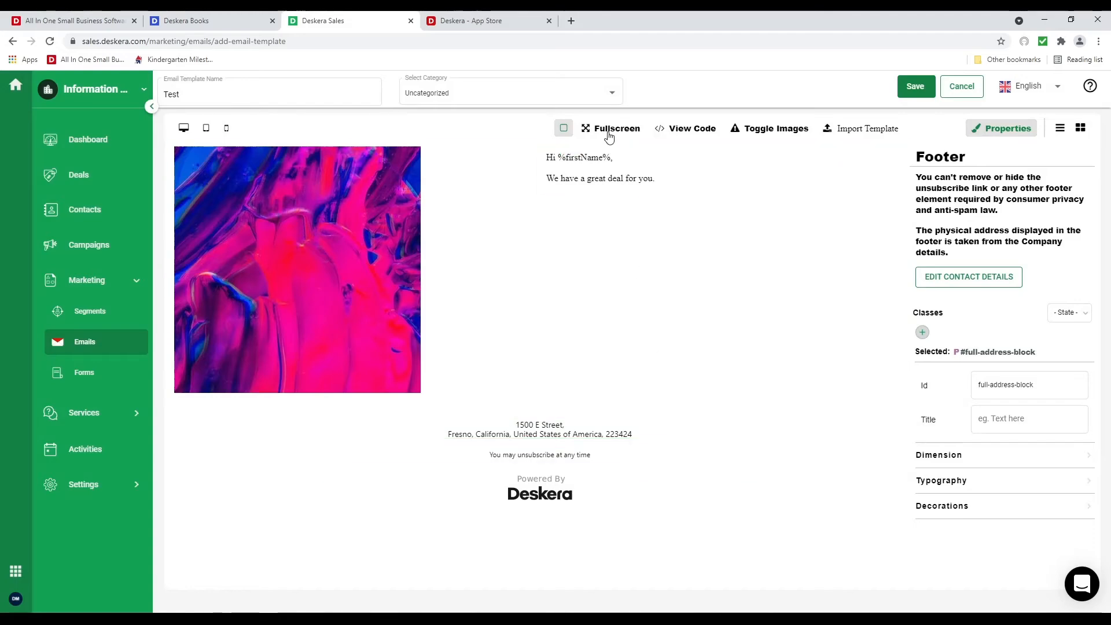
# View the template's HTML code, toggle images off and on, and dismiss the import window unused
pyautogui.click(703, 130)
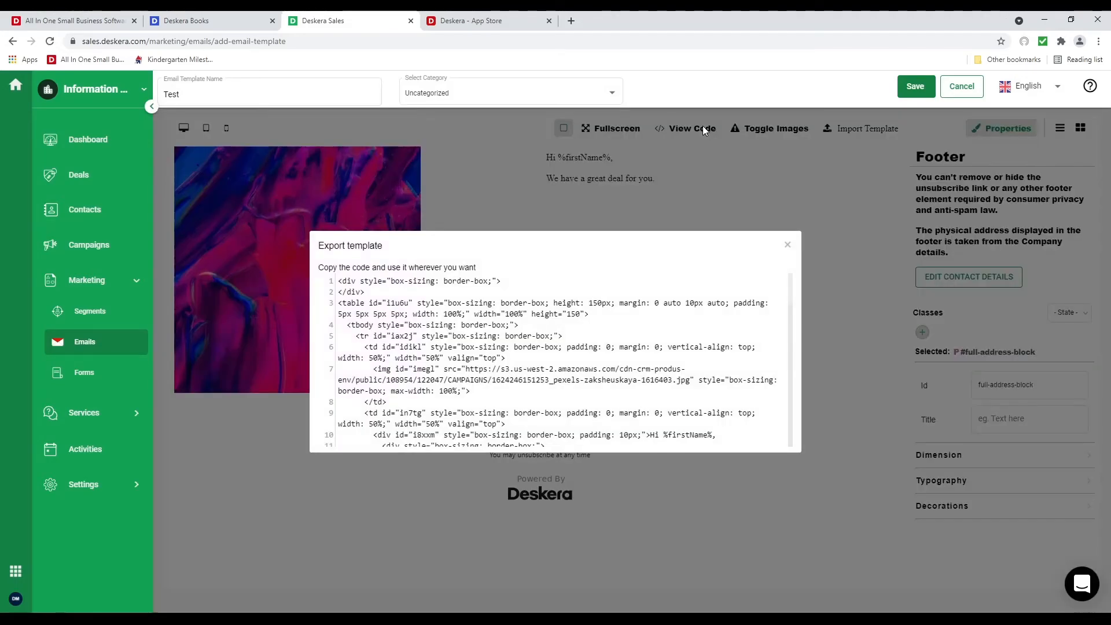
pyautogui.click(790, 242)
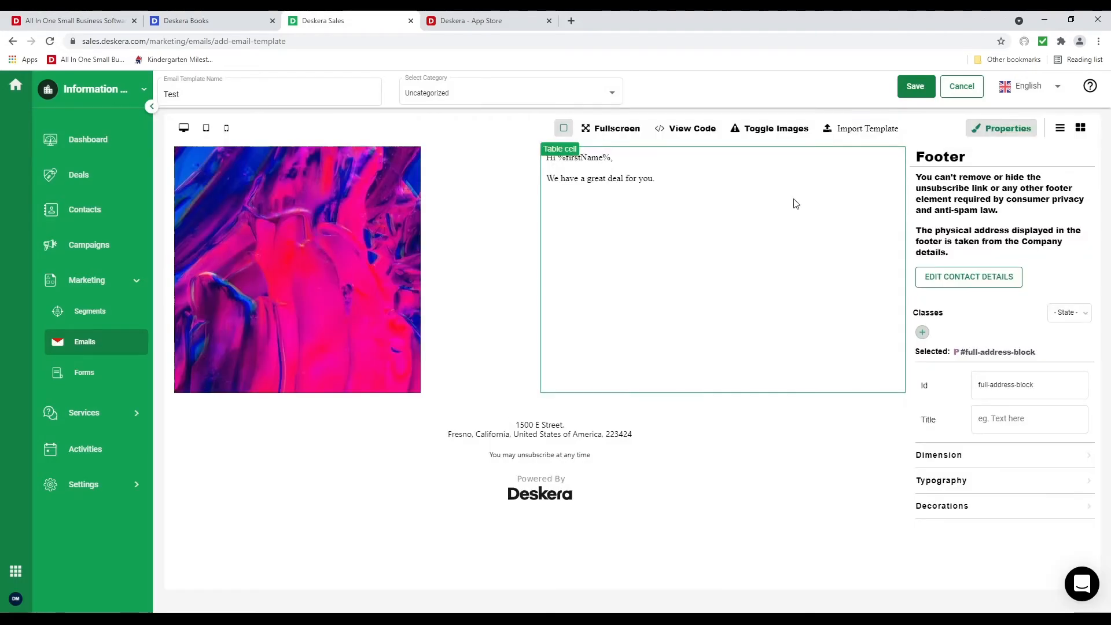
pyautogui.click(782, 128)
pyautogui.click(782, 128)
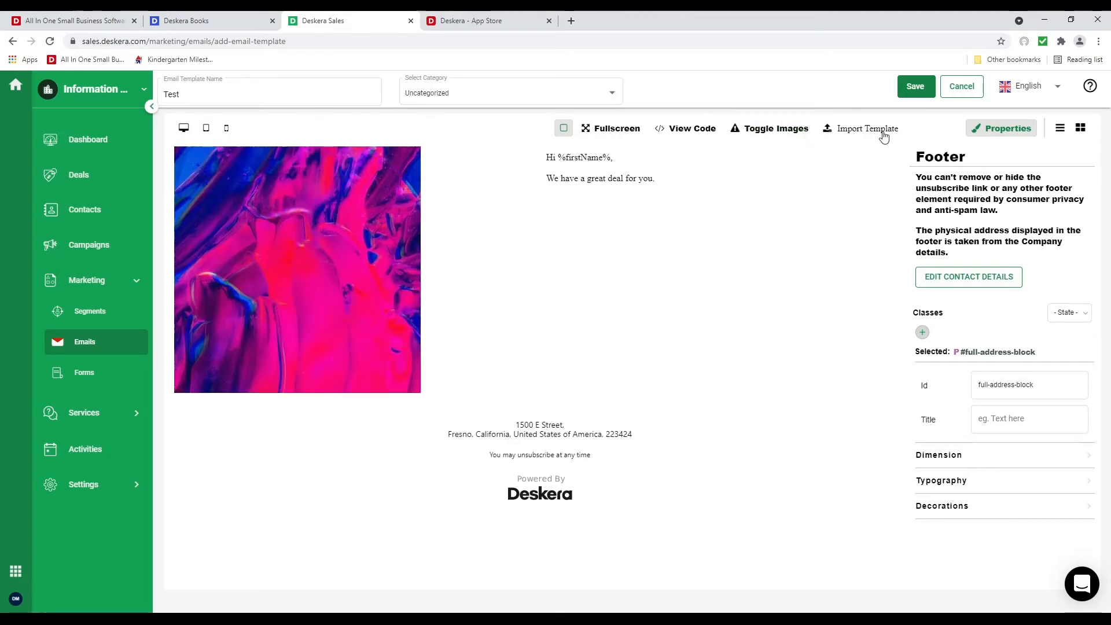
pyautogui.click(880, 129)
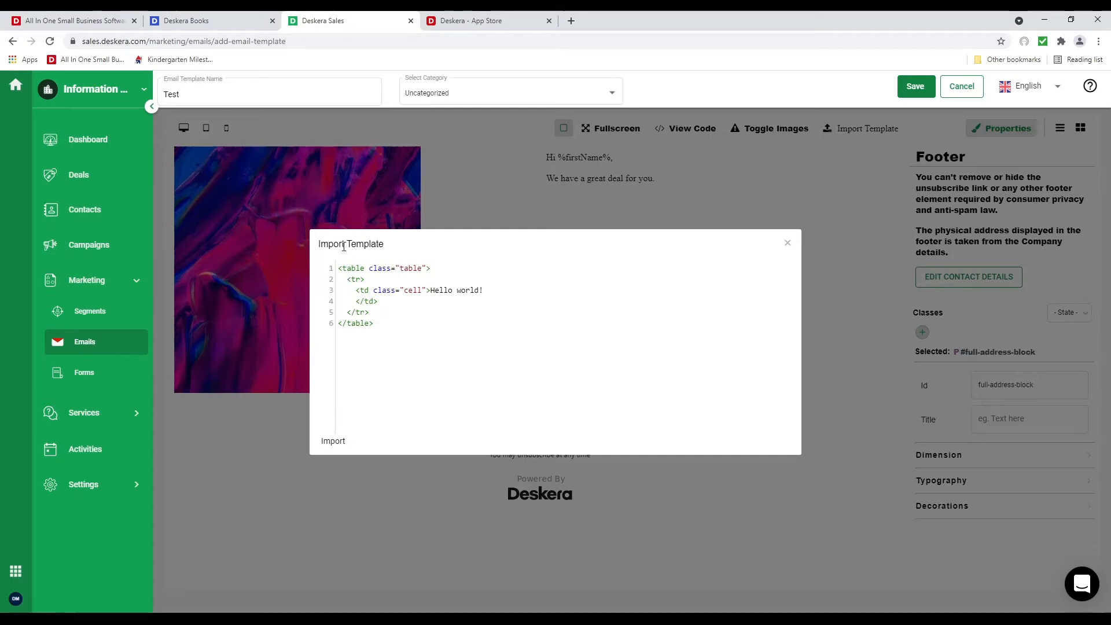
pyautogui.click(787, 243)
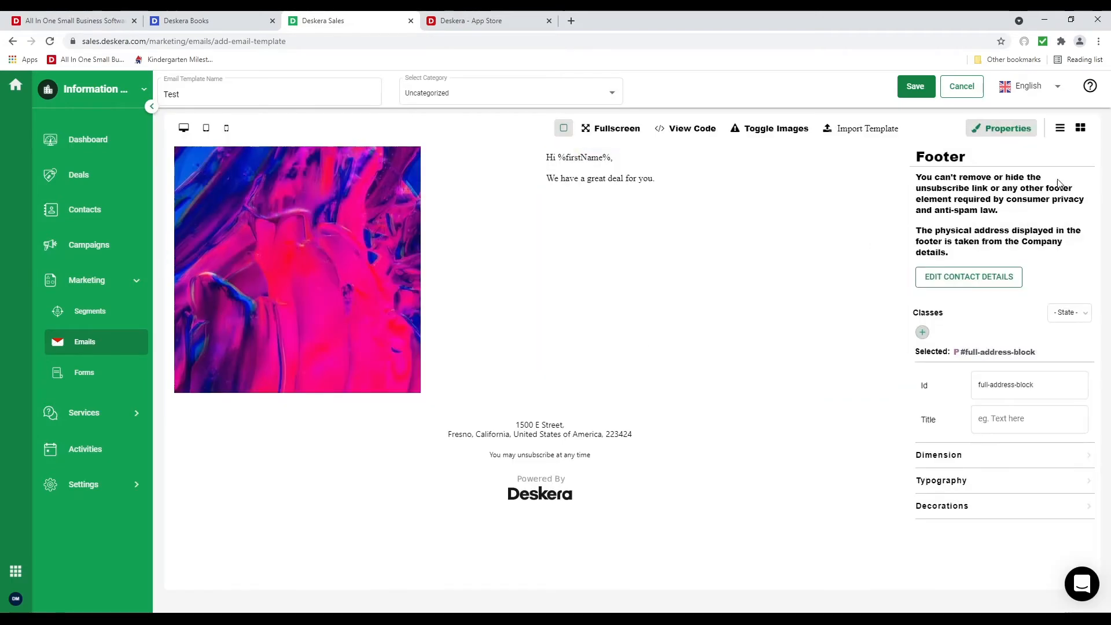
pyautogui.click(1080, 128)
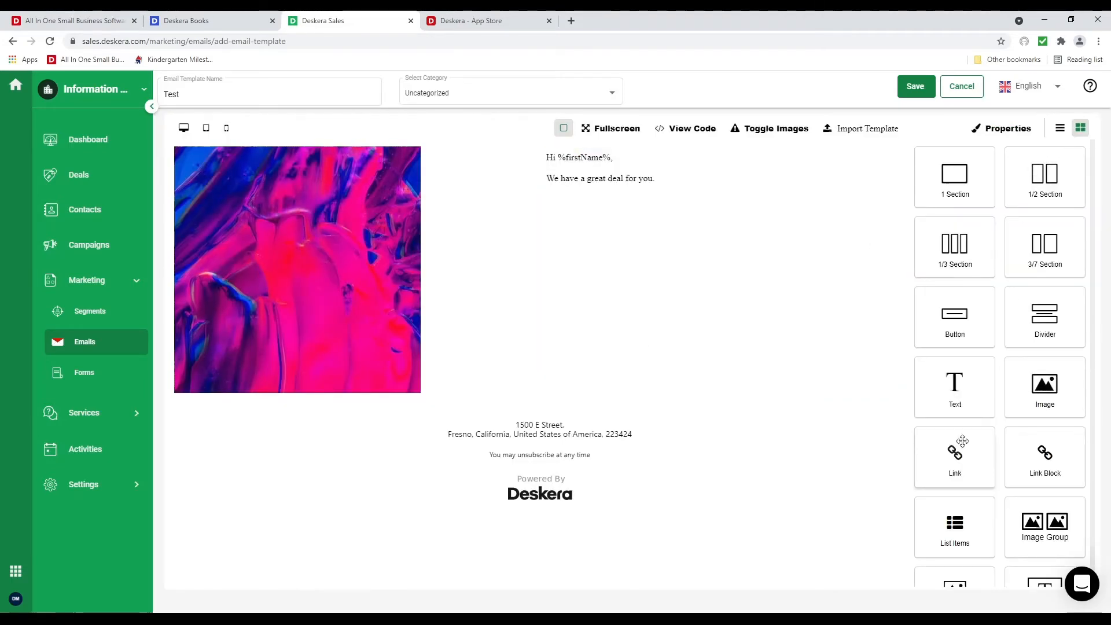
# Add a list items block below the image, preview at tablet and mobile widths, and save
pyautogui.scroll(-1, 937, 422)
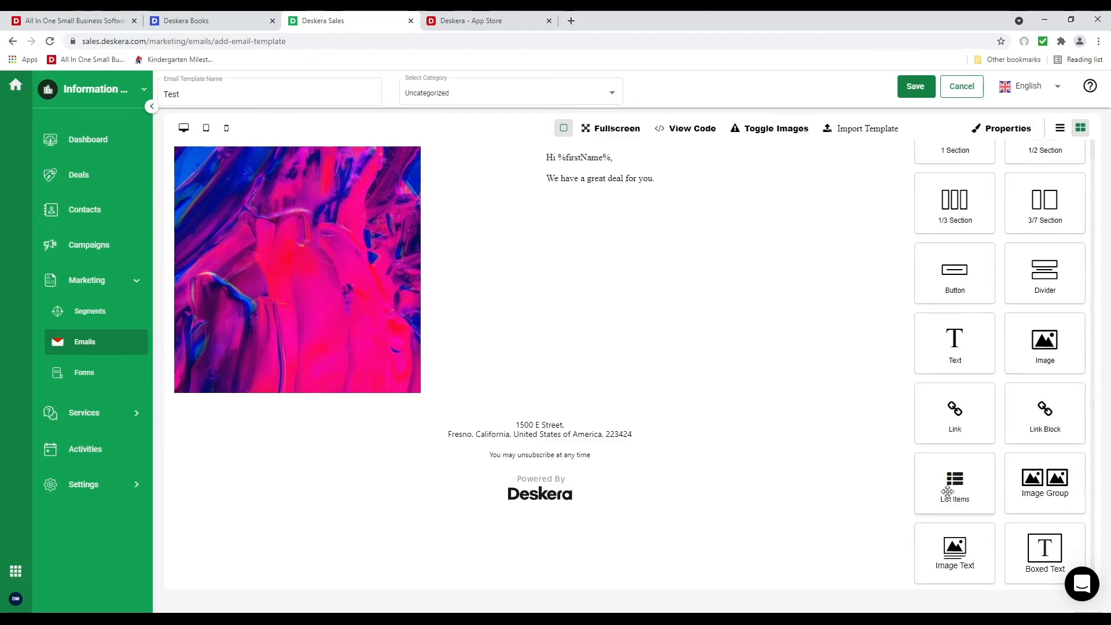
pyautogui.moveTo(947, 492); pyautogui.dragTo(504, 431)
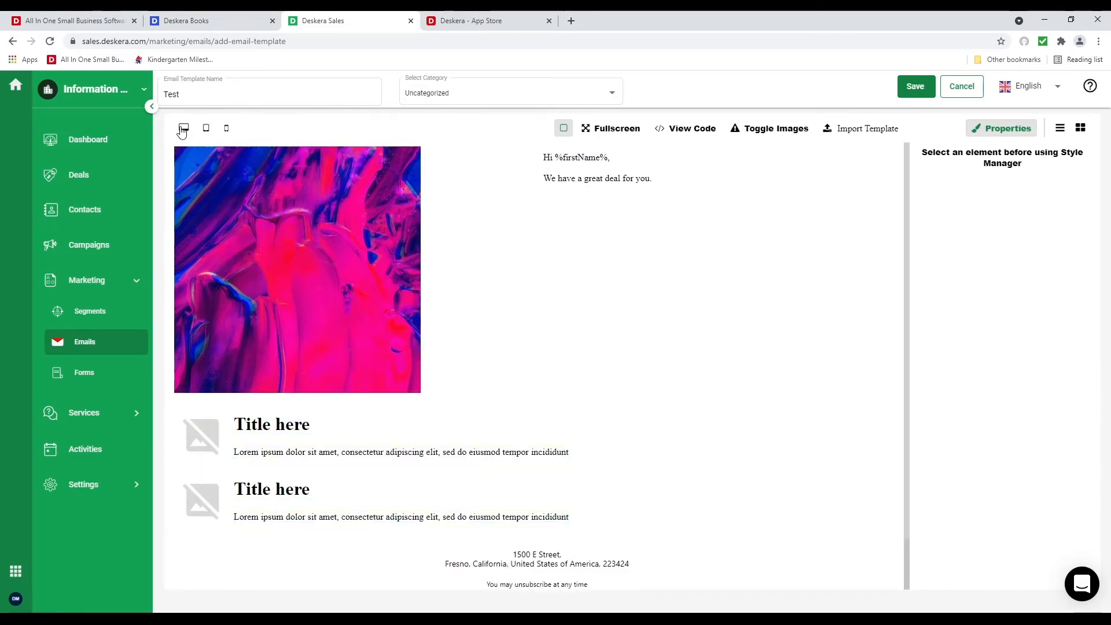
pyautogui.click(206, 128)
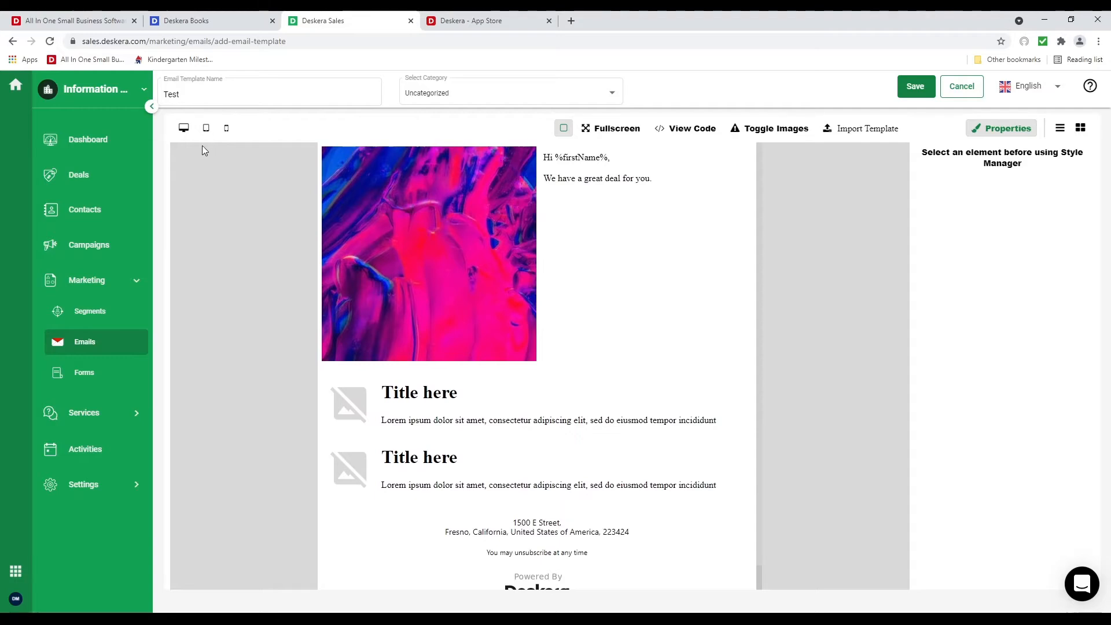
pyautogui.click(226, 128)
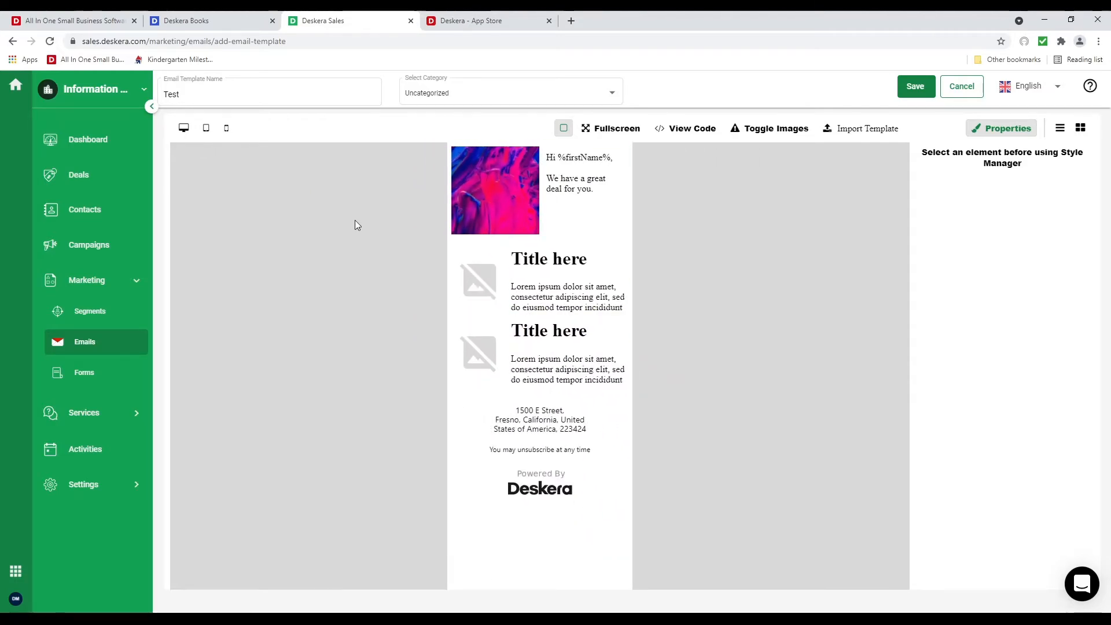
pyautogui.click(916, 86)
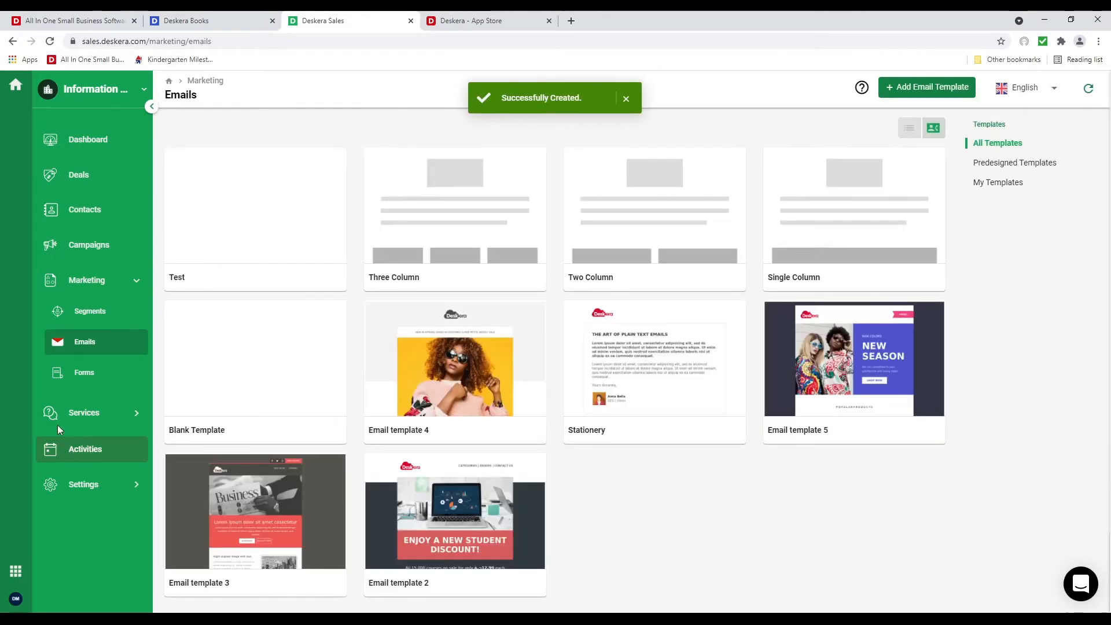
# Start a new form under Marketing Forms that creates contacts, moving on to field selection
pyautogui.click(82, 373)
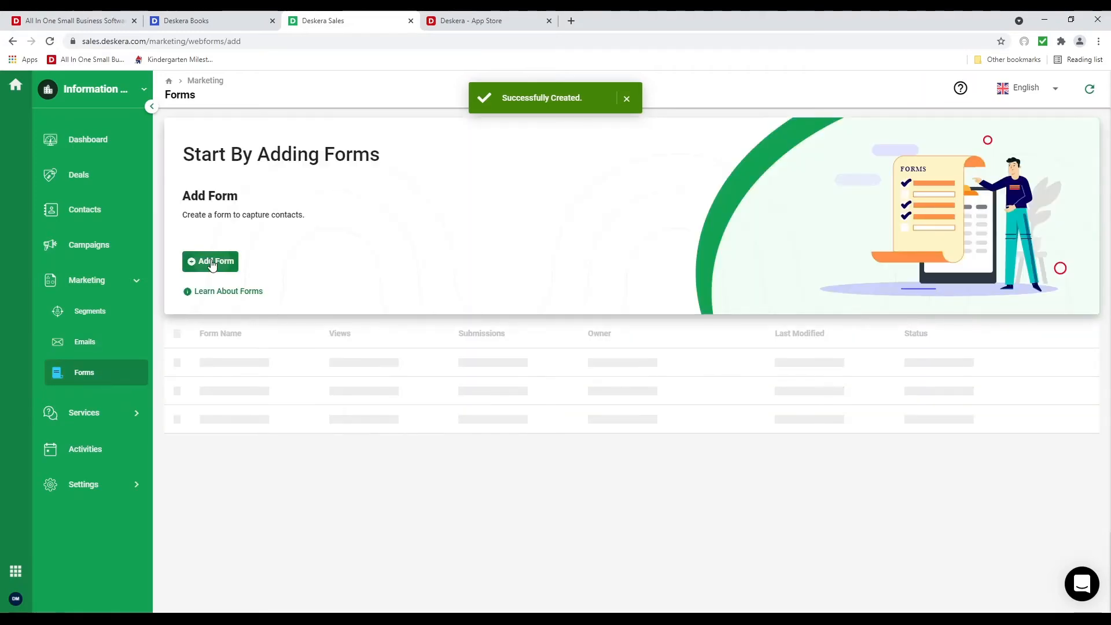
pyautogui.click(213, 262)
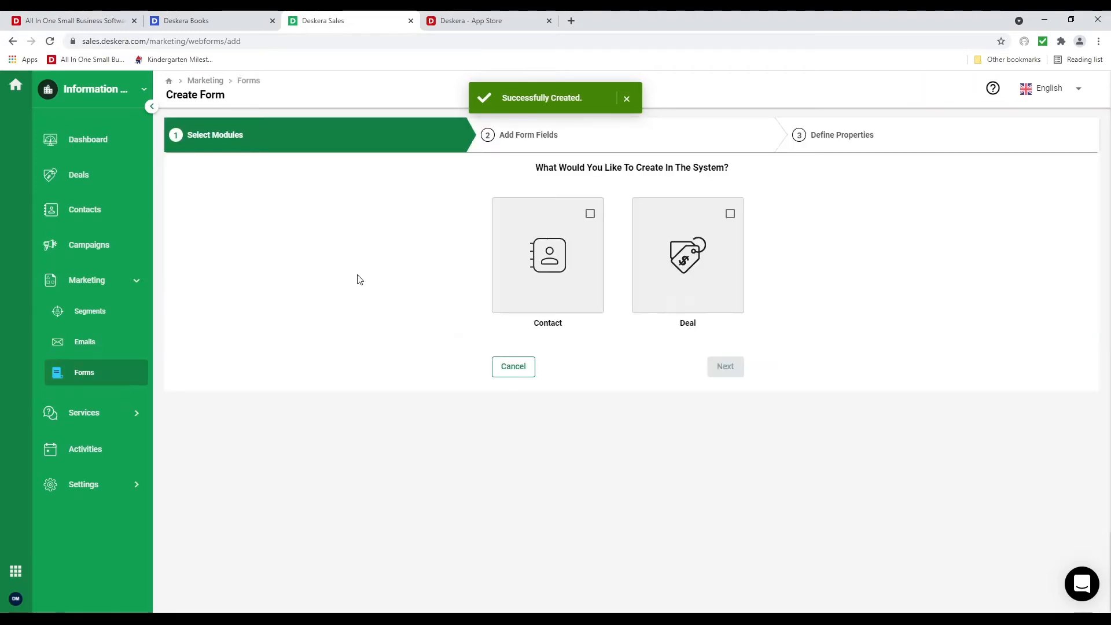
pyautogui.click(586, 215)
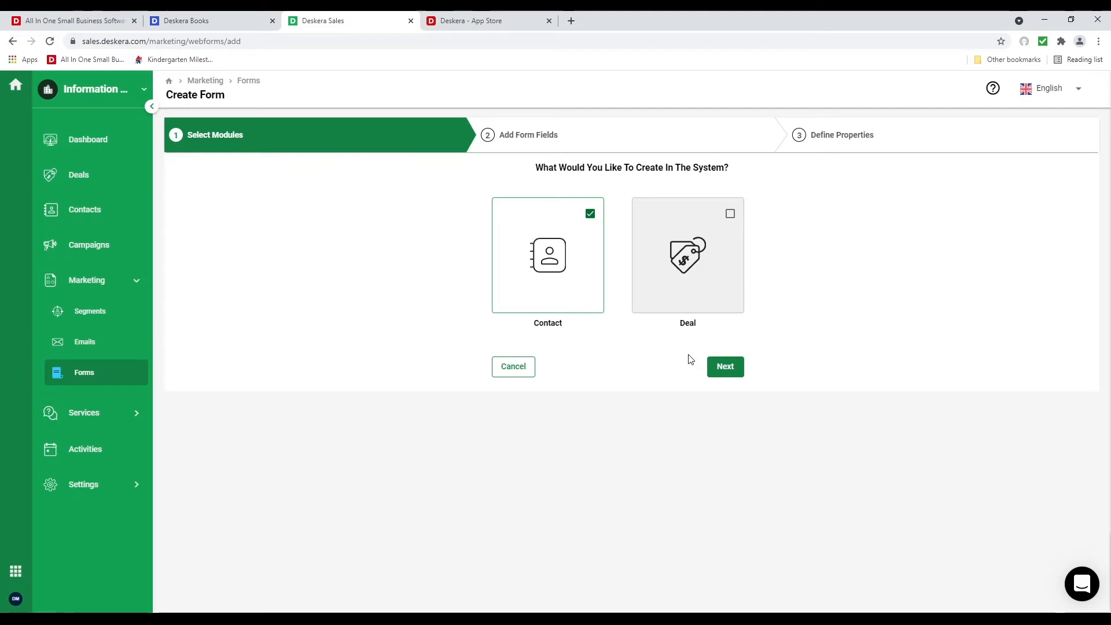
pyautogui.click(722, 375)
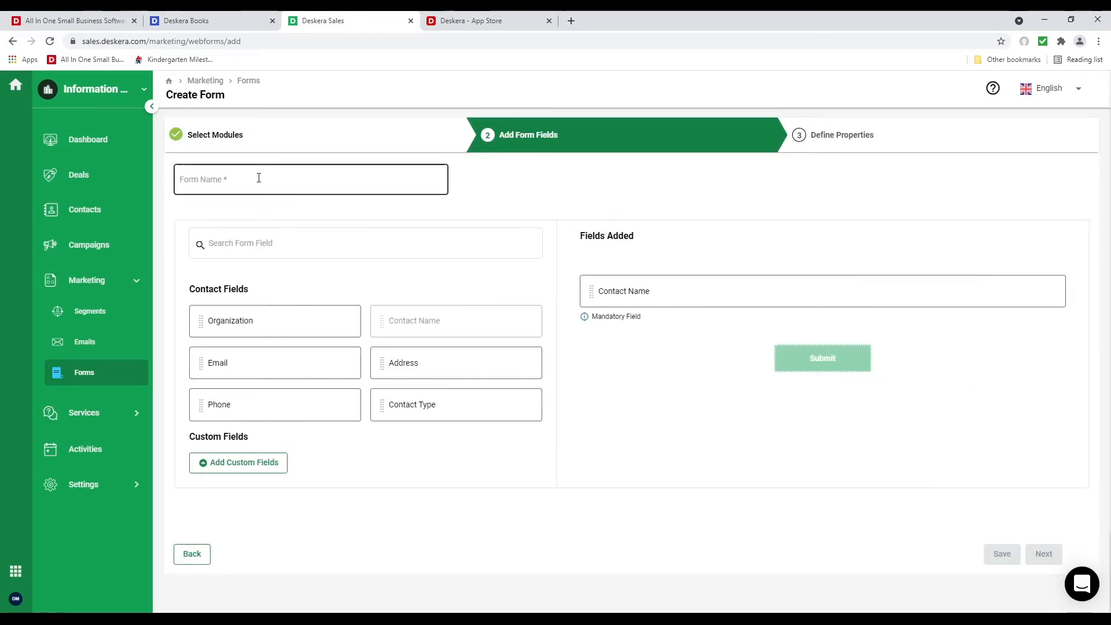
# Name the form 'Contact', add Email and Phone fields, and make Email mandatory
pyautogui.click(295, 180)
pyautogui.write('Contact')
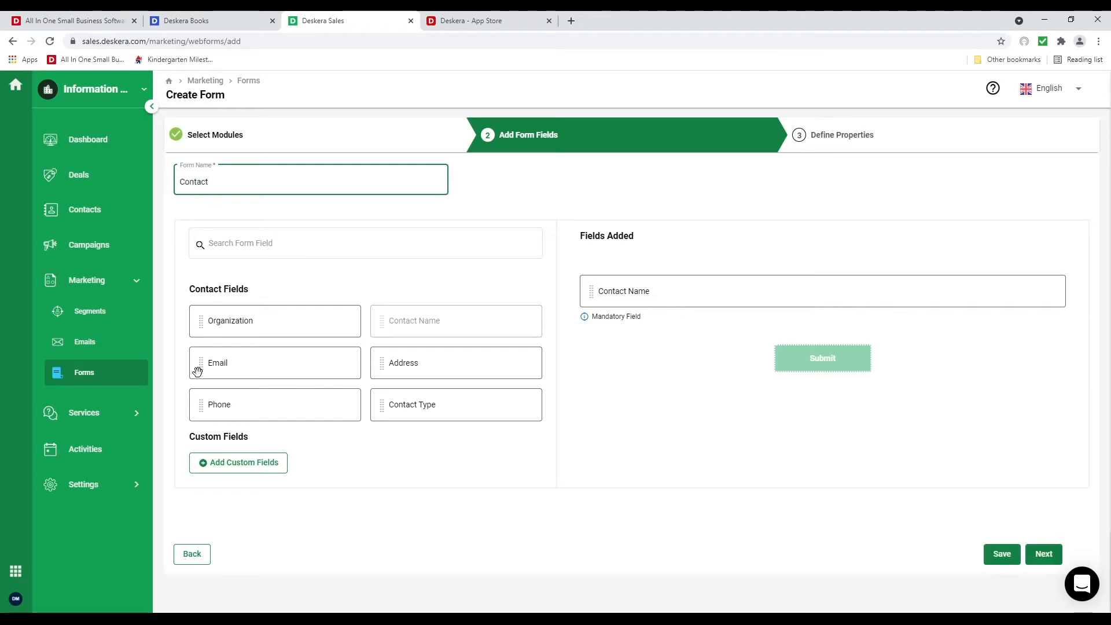
pyautogui.moveTo(198, 371); pyautogui.dragTo(633, 344)
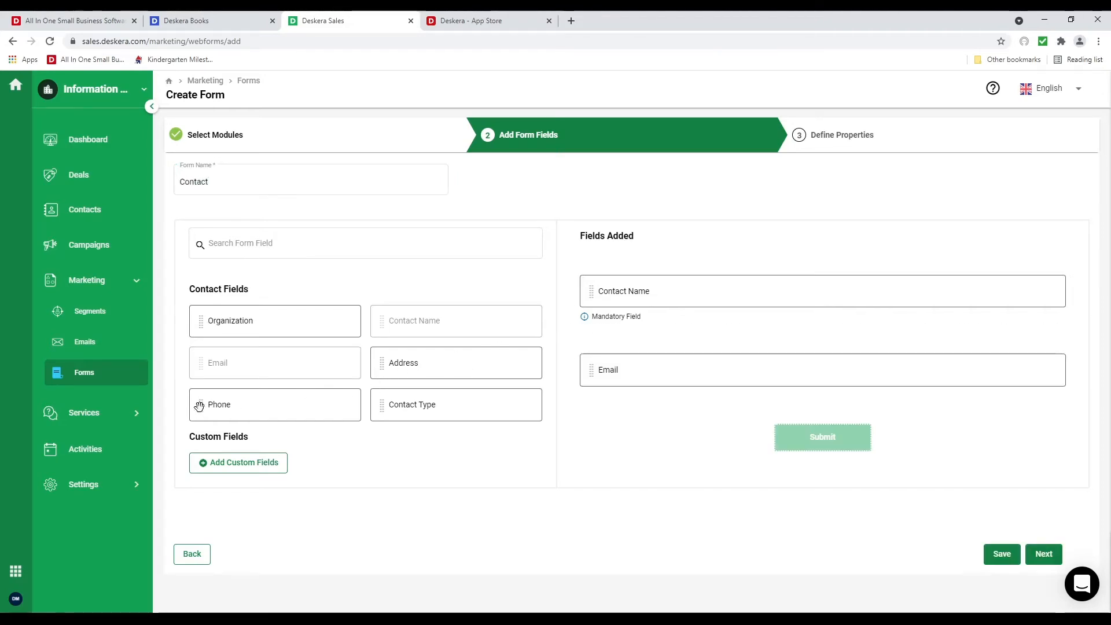
pyautogui.moveTo(199, 406); pyautogui.dragTo(569, 368)
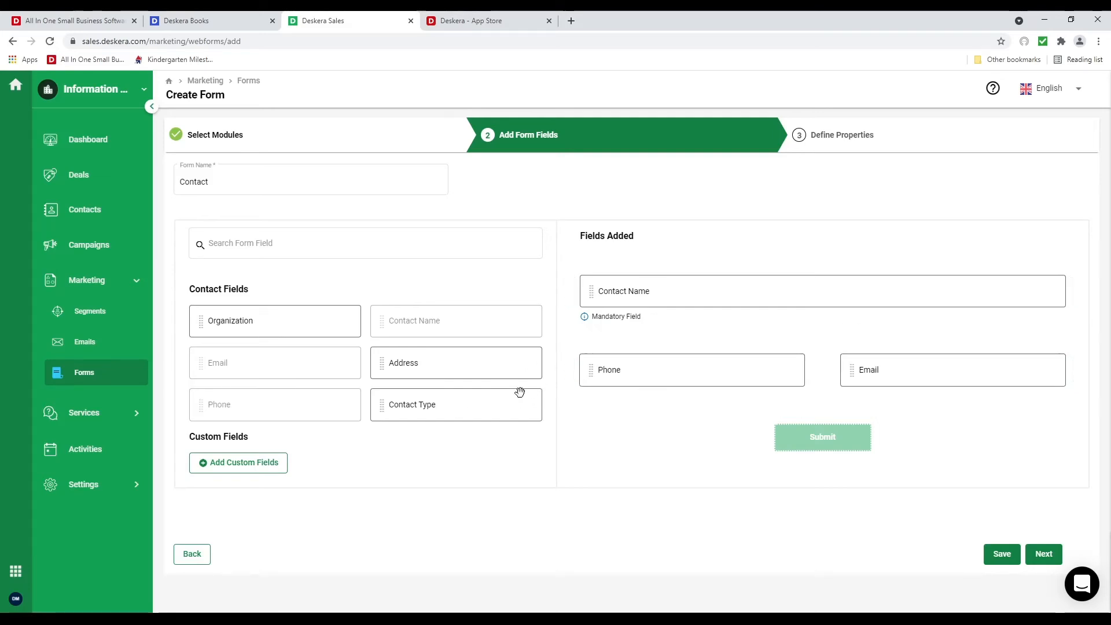
pyautogui.moveTo(979, 355)
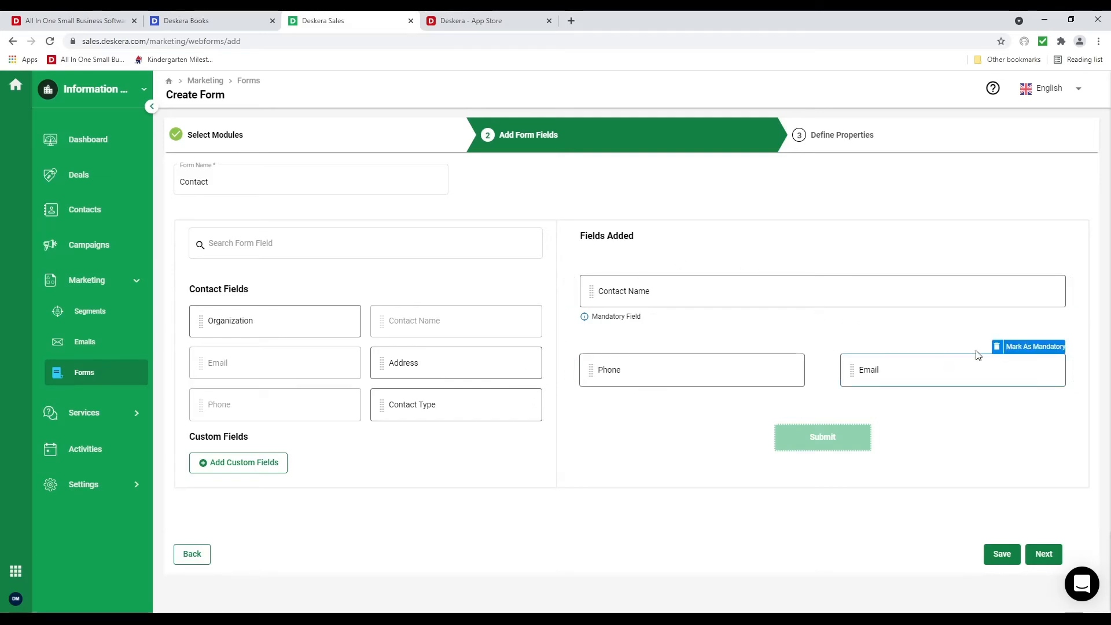
pyautogui.click(1027, 352)
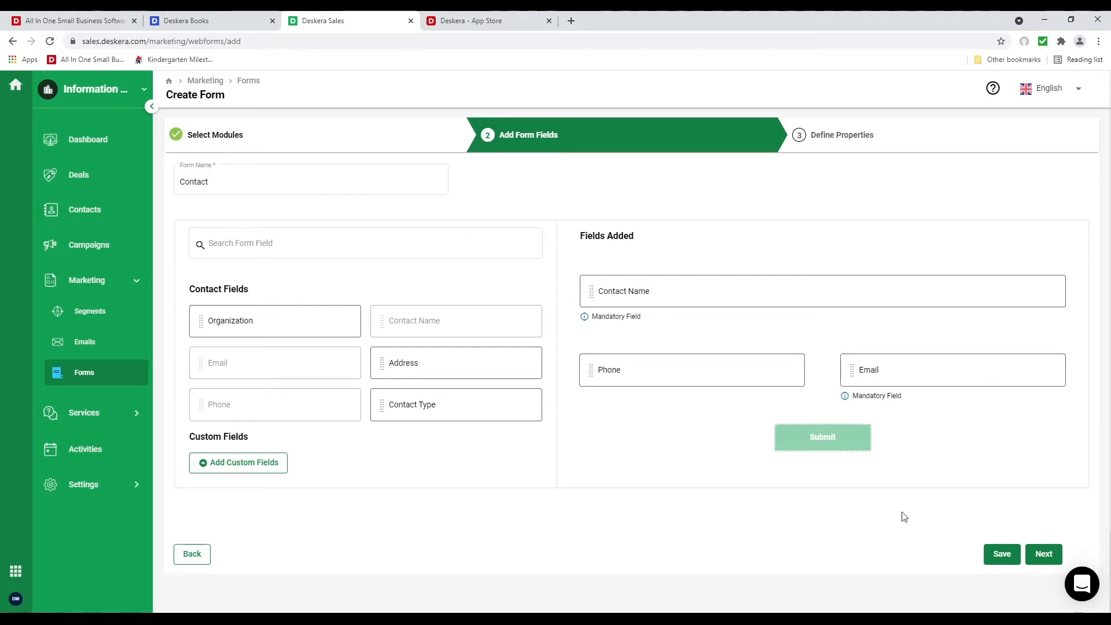
pyautogui.click(1042, 553)
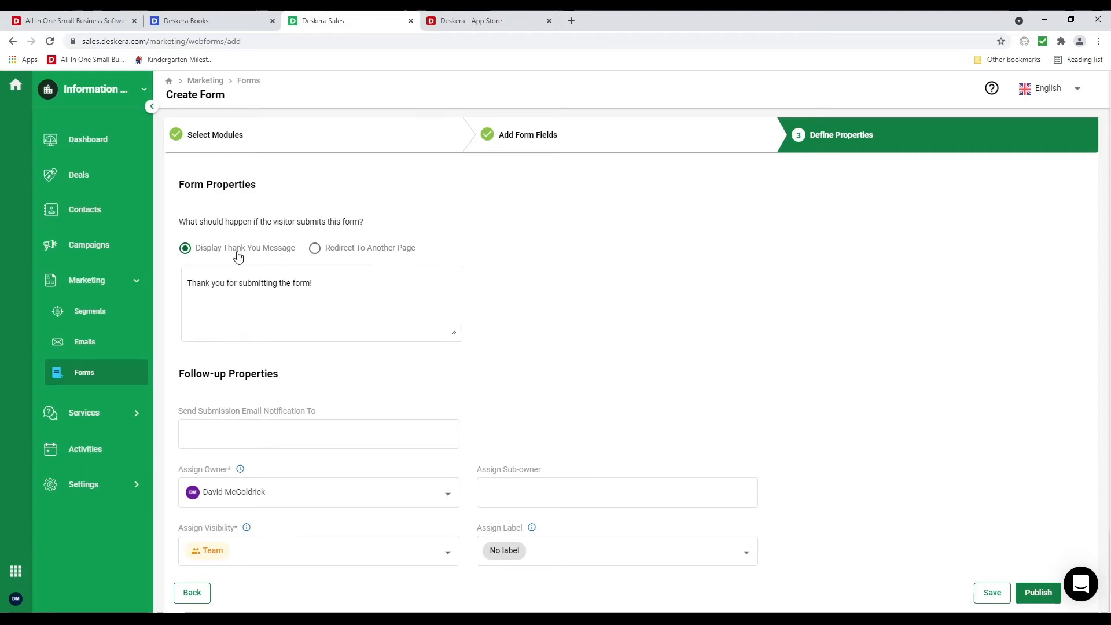
# Keep the thank-you message, notify the listed team member of submissions, and assign the Cold lead label
pyautogui.click(356, 250)
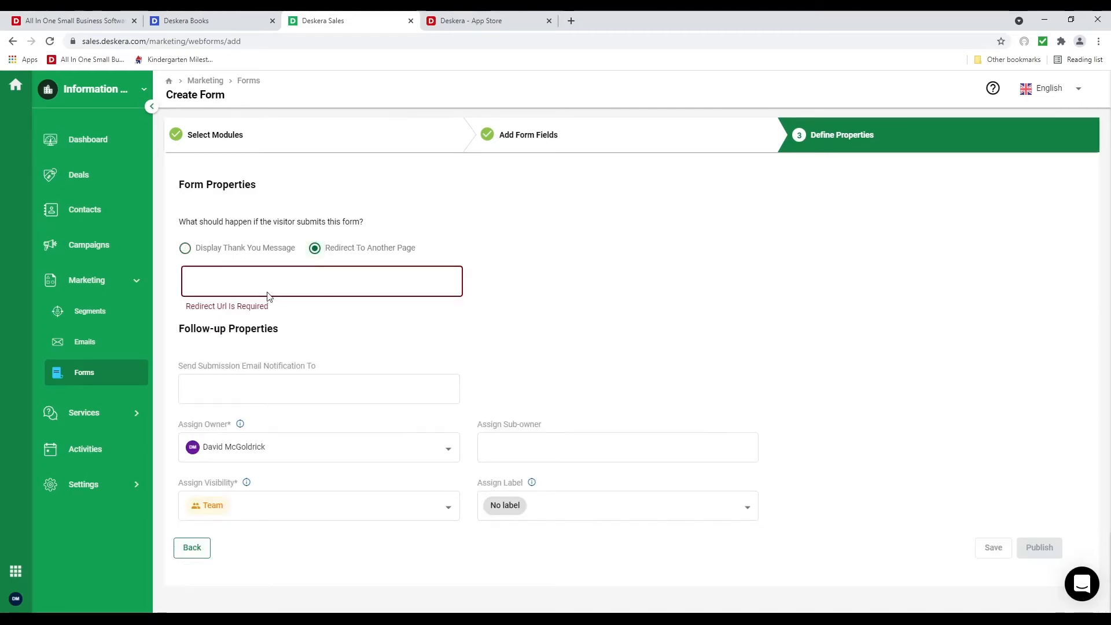
pyautogui.click(244, 253)
pyautogui.click(314, 442)
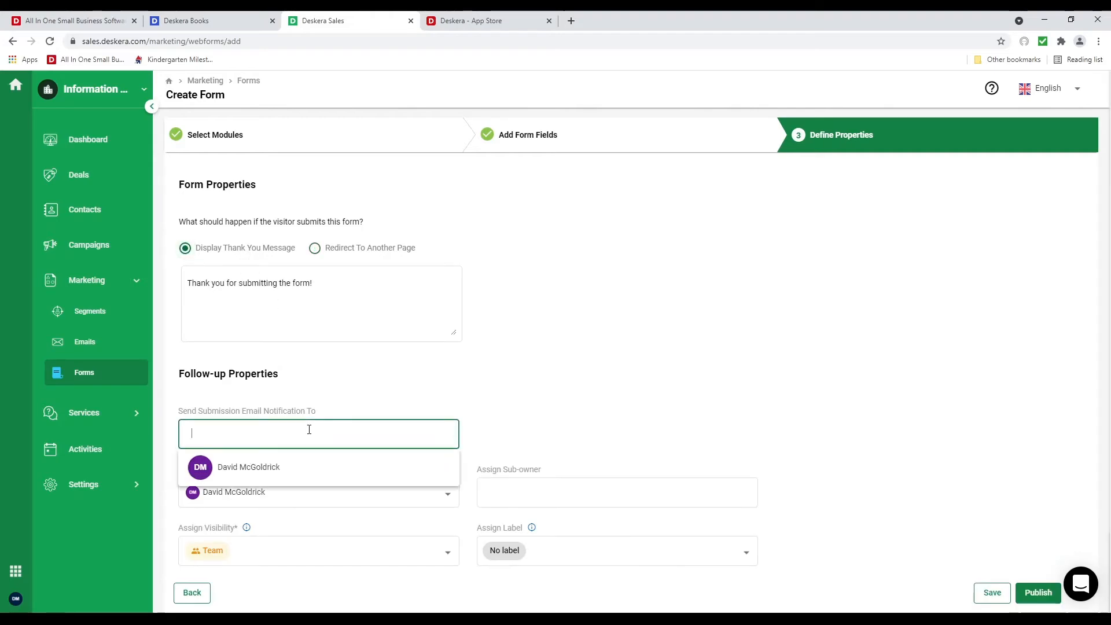
pyautogui.click(308, 463)
pyautogui.scroll(-1, 330, 498)
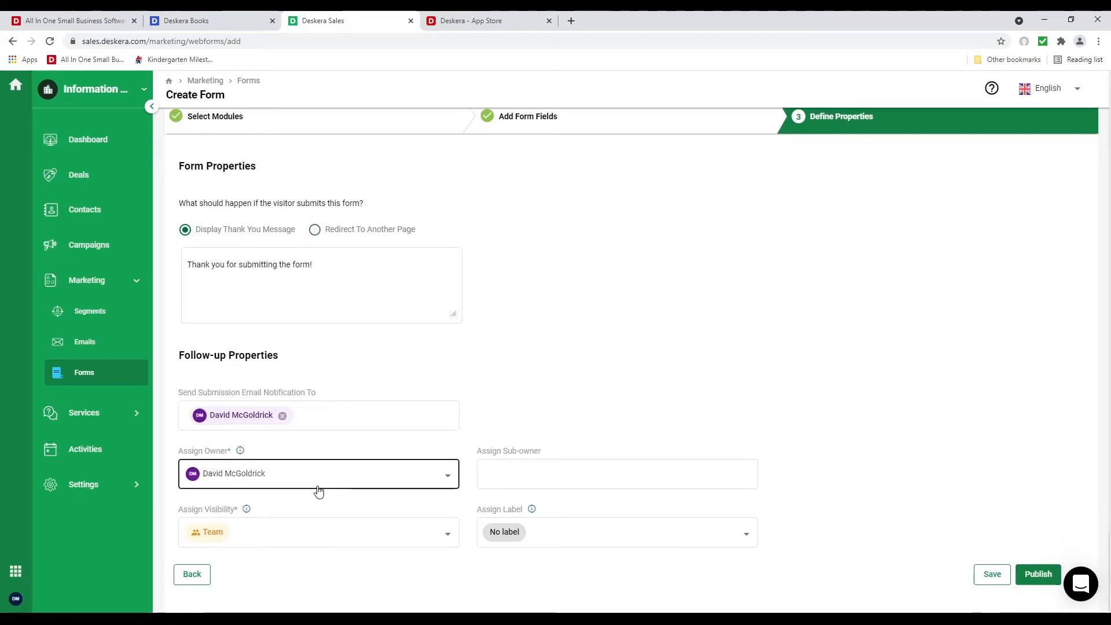
pyautogui.click(573, 541)
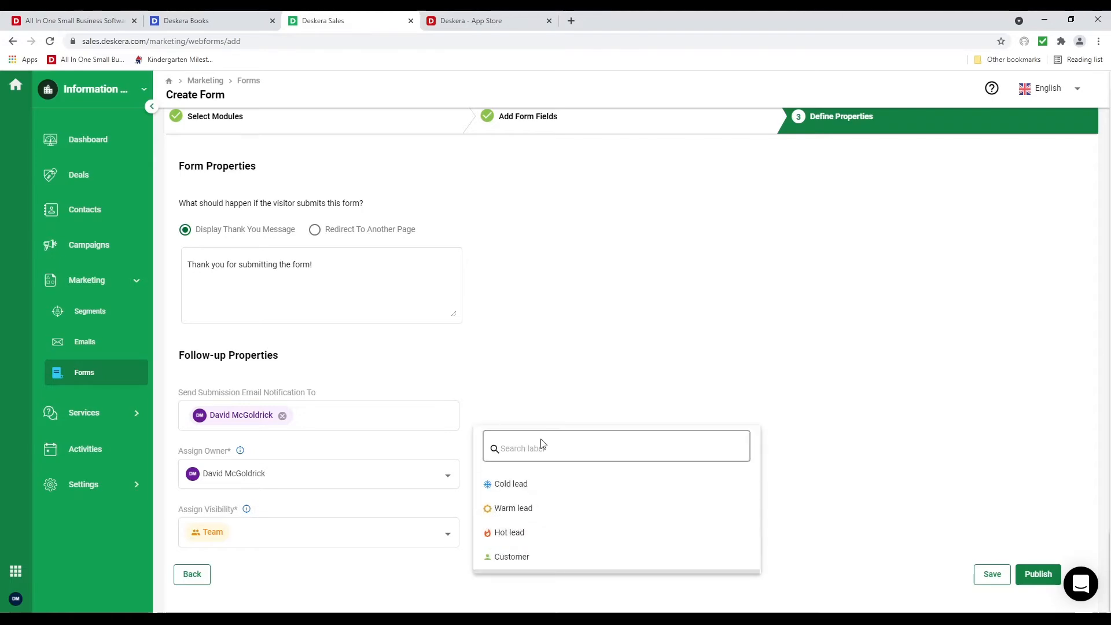
pyautogui.click(542, 492)
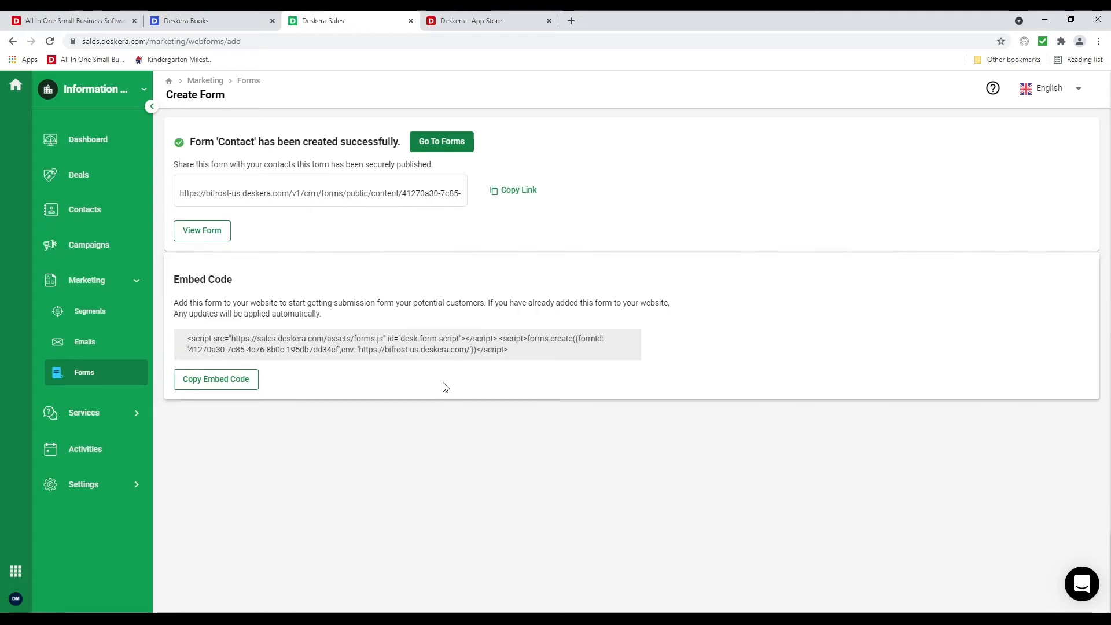
pyautogui.click(80, 258)
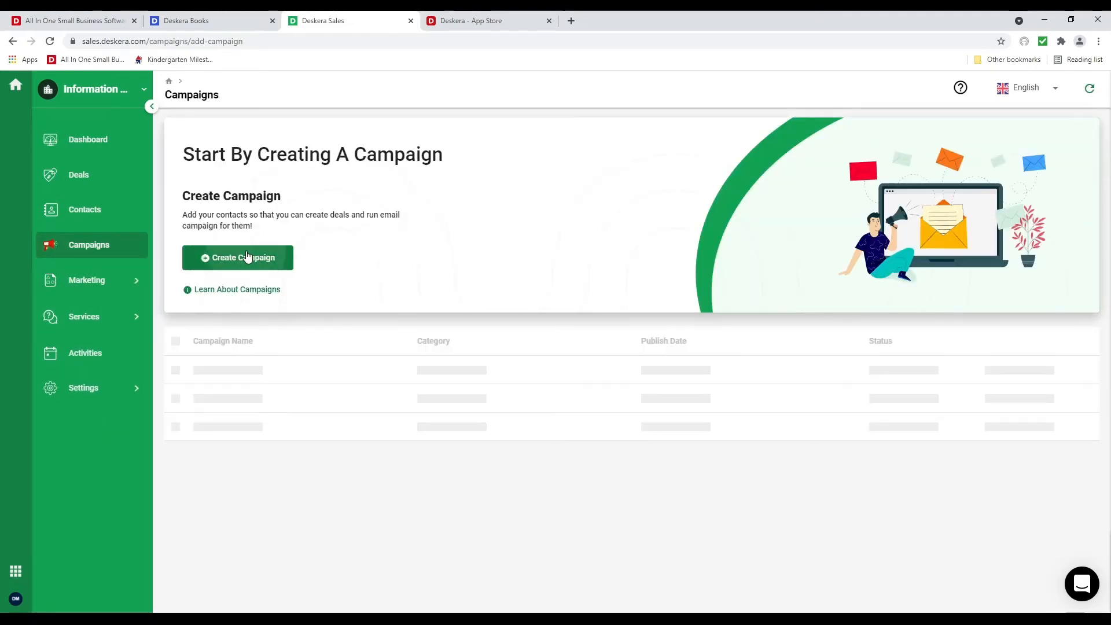
# Name the new campaign 'June Campaign' and give it the subject 'June Sales Event'
pyautogui.click(273, 238)
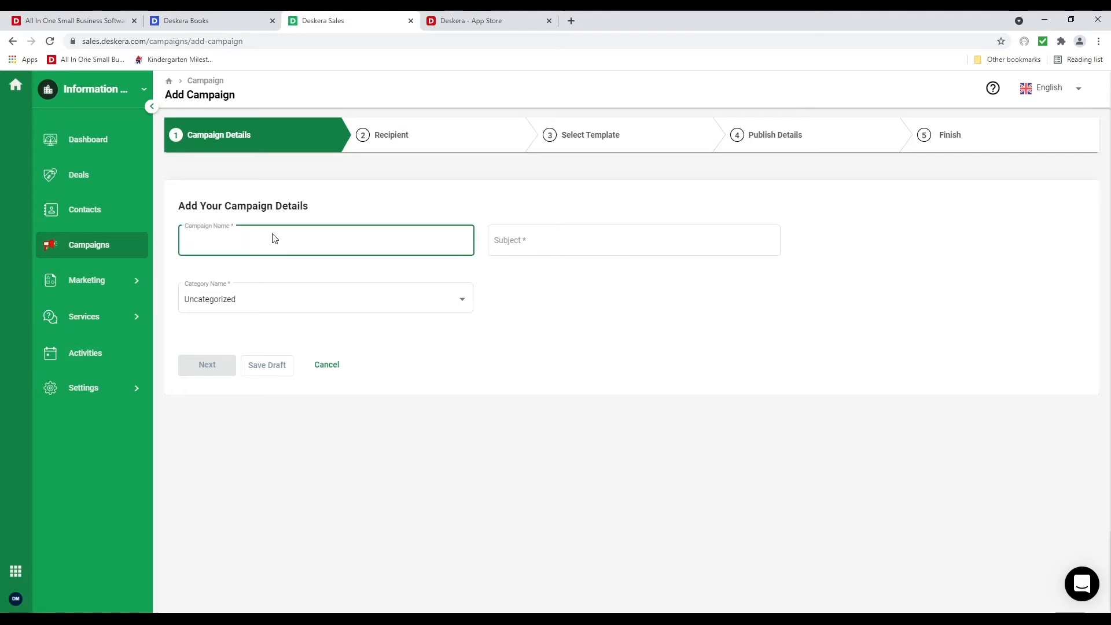
pyautogui.write('Juen ')
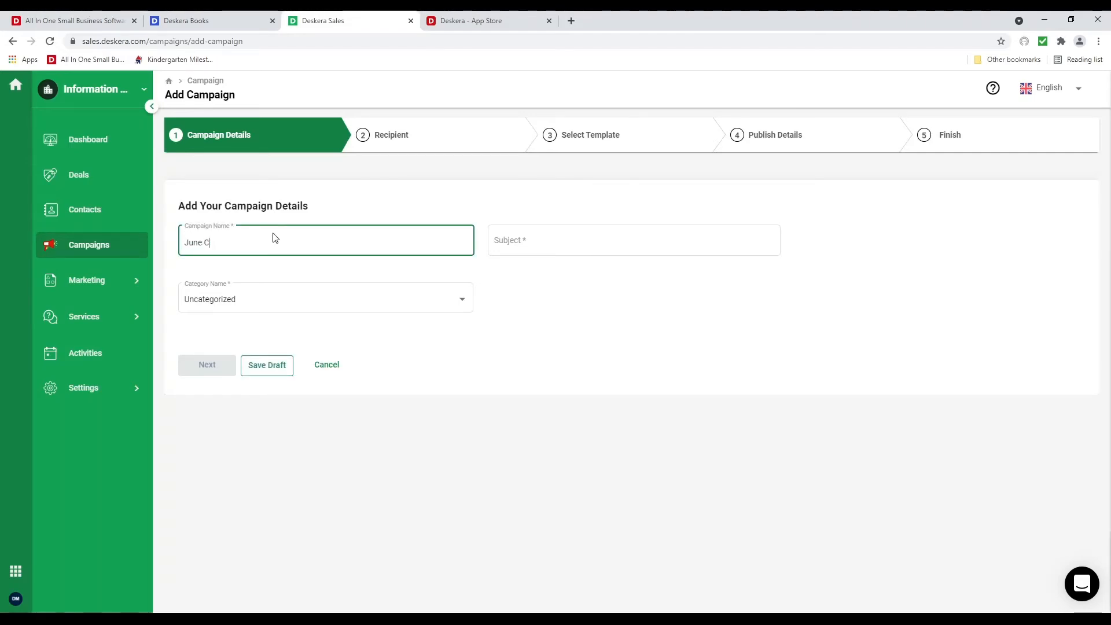
pyautogui.write('Campaign')
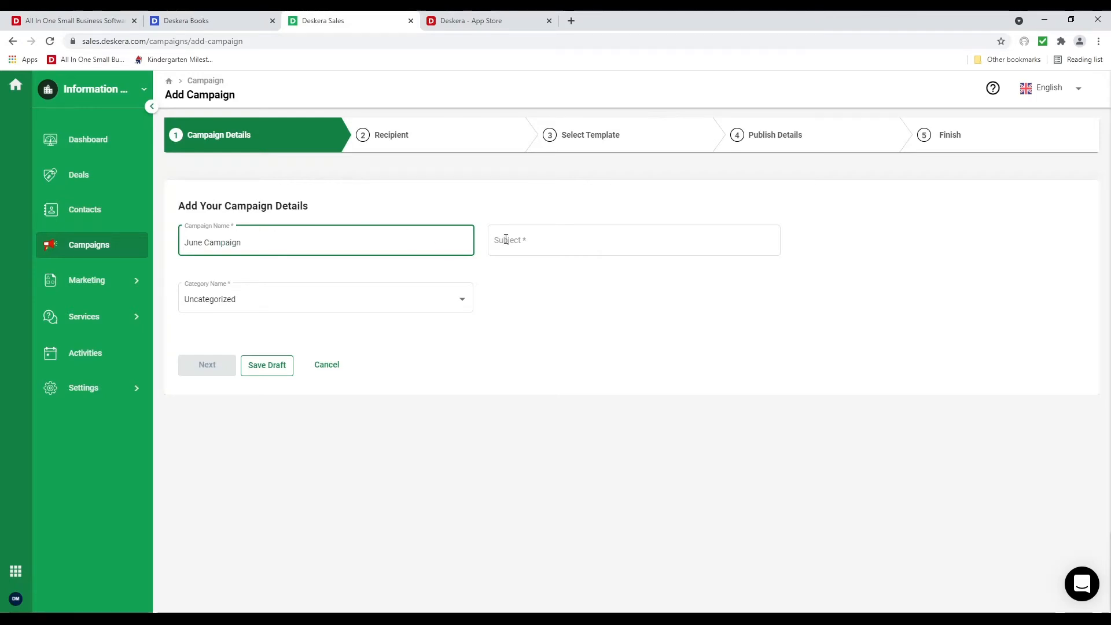
pyautogui.click(524, 240)
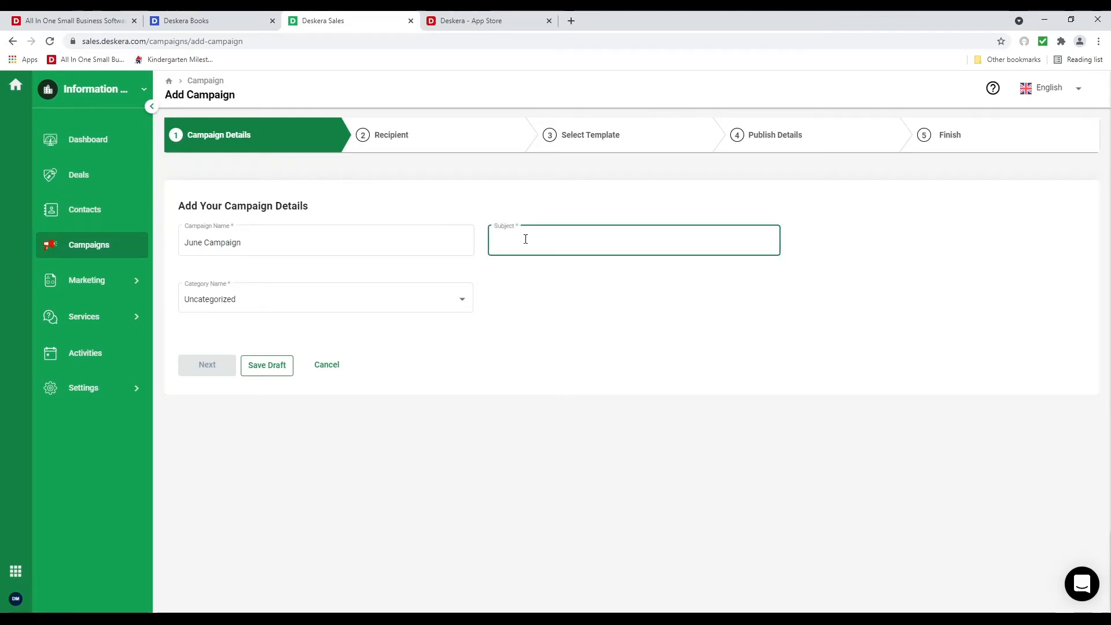
pyautogui.write('June Sales Event')
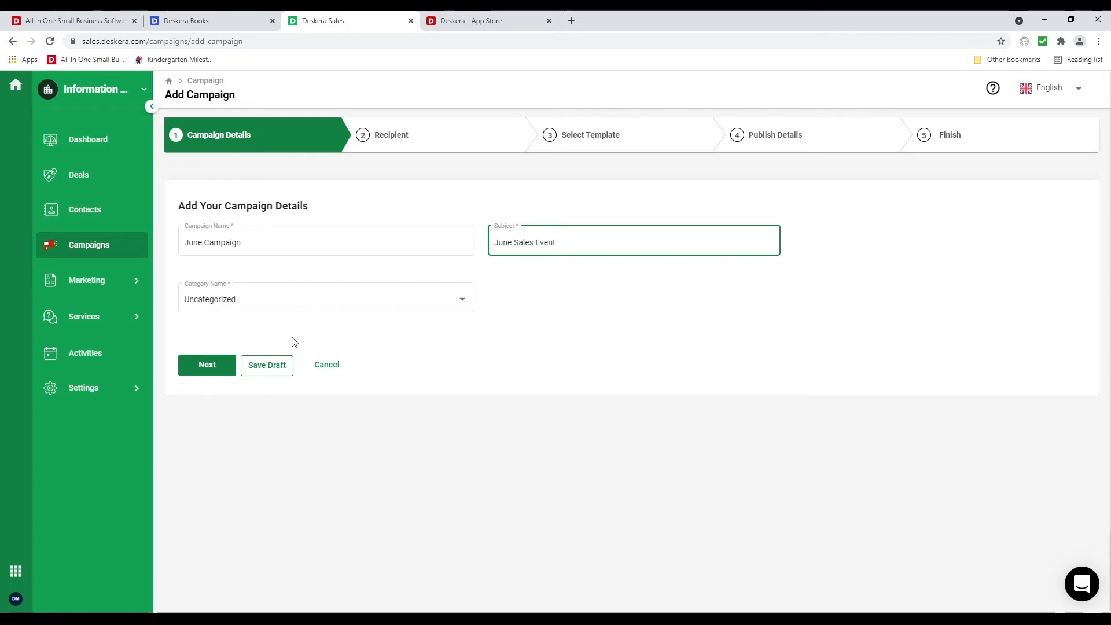
# Create a new campaign category named Sales and continue to the Recipient step
pyautogui.click(273, 304)
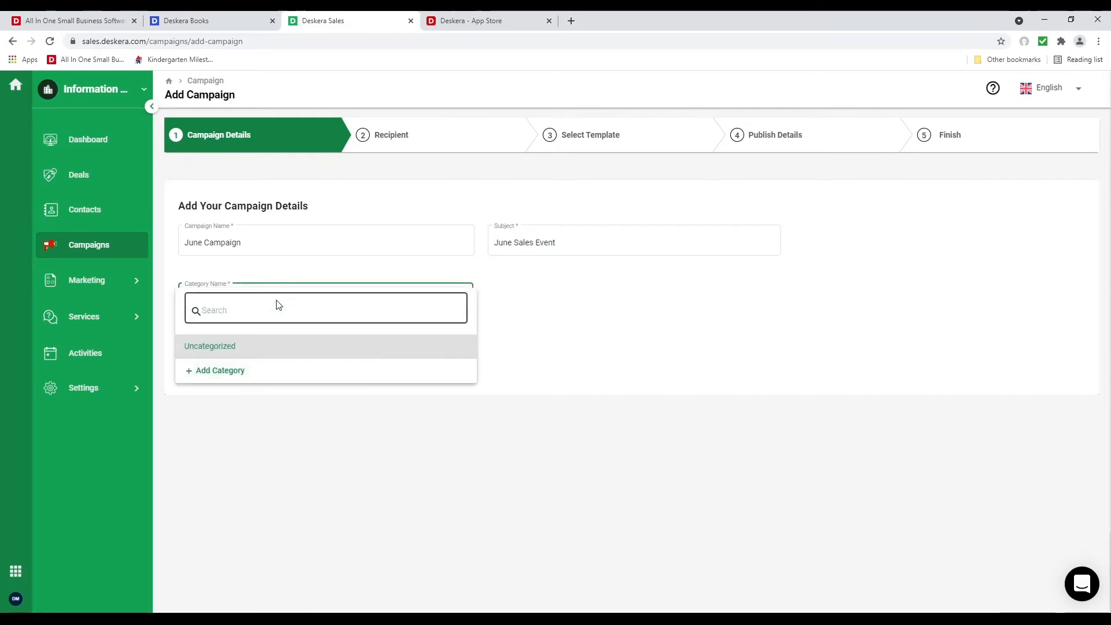
pyautogui.click(235, 371)
pyautogui.click(713, 139)
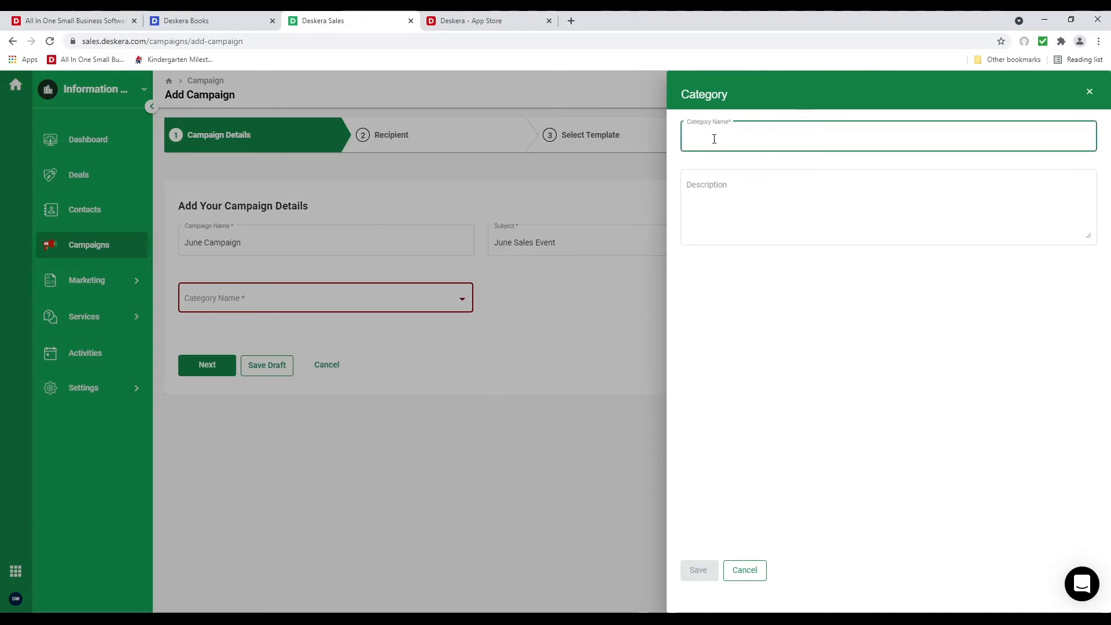
pyautogui.write('Sales')
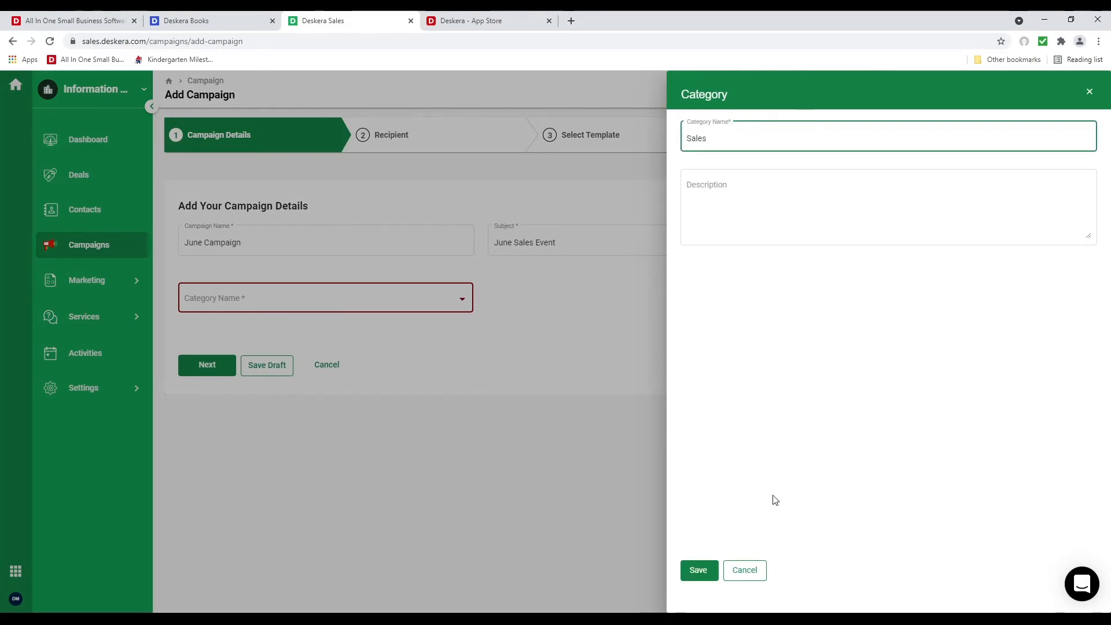
pyautogui.click(705, 569)
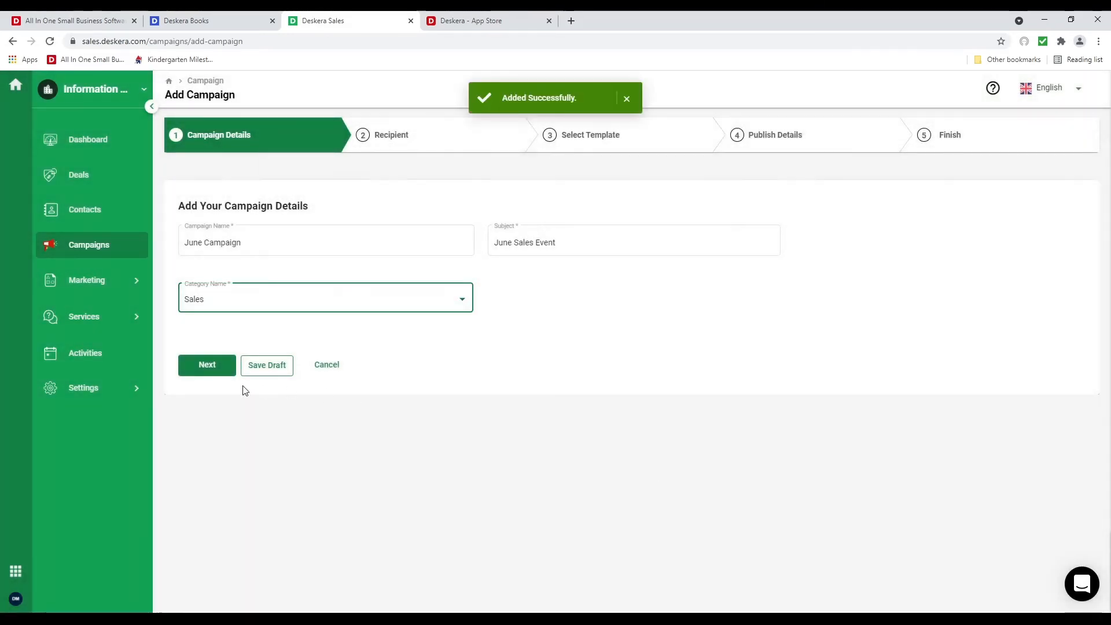
pyautogui.click(199, 368)
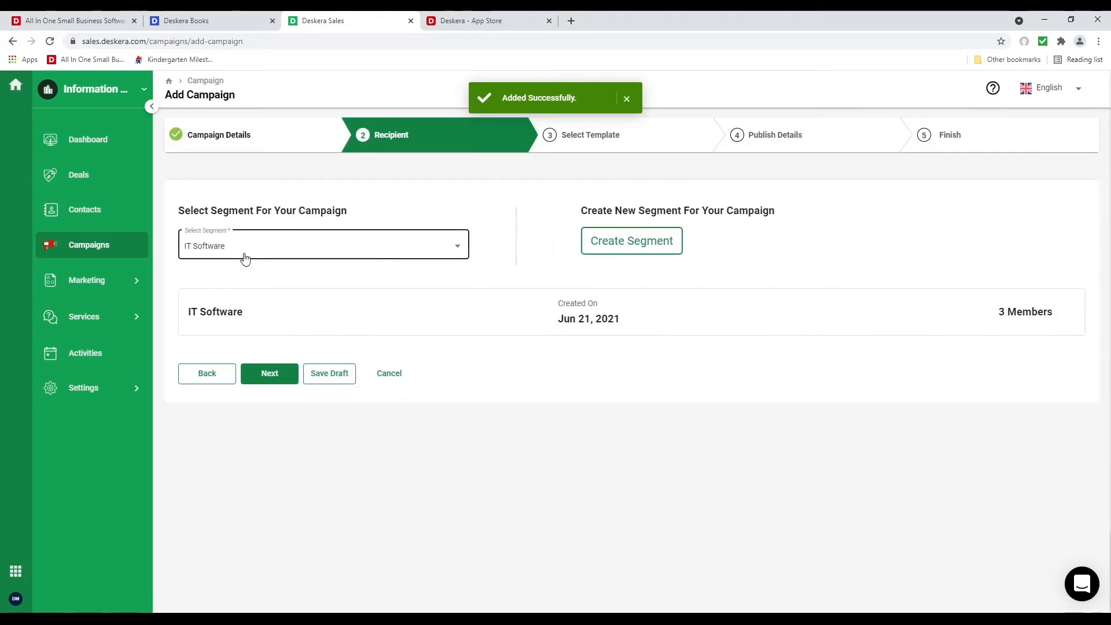
# Pass the Recipient step, apply and save Email template 4, and advance to Publish Details
pyautogui.click(272, 379)
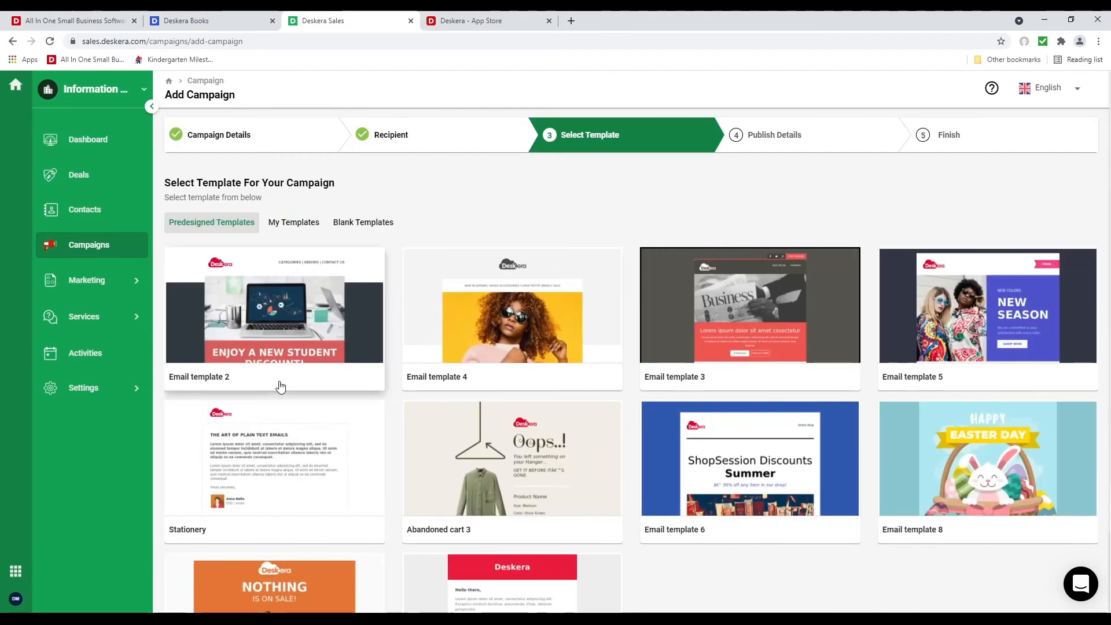
pyautogui.click(508, 333)
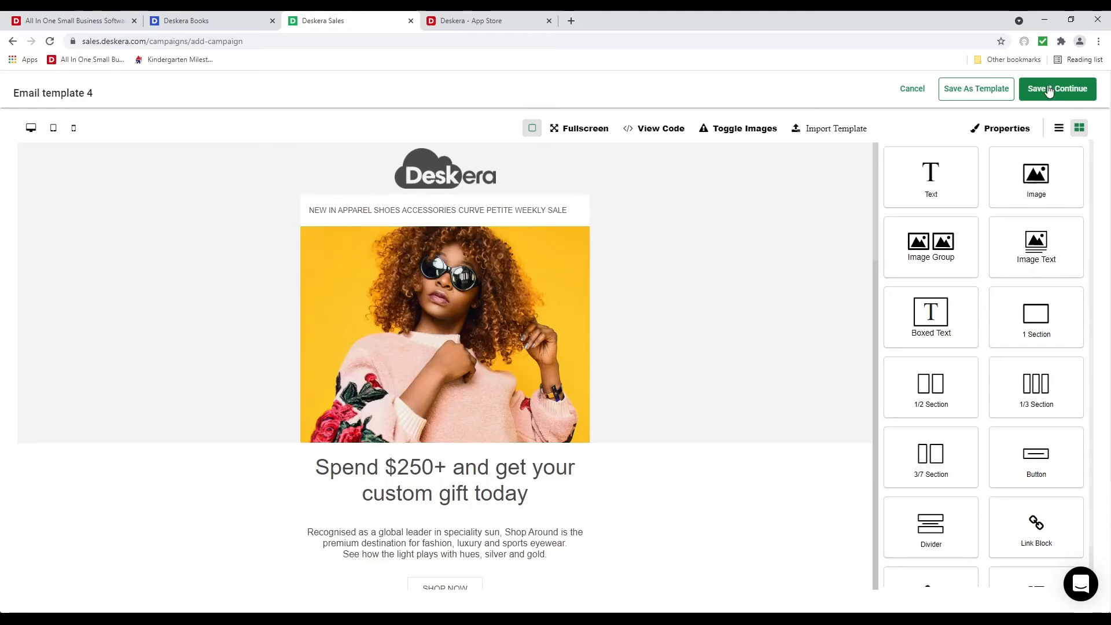
pyautogui.click(1049, 90)
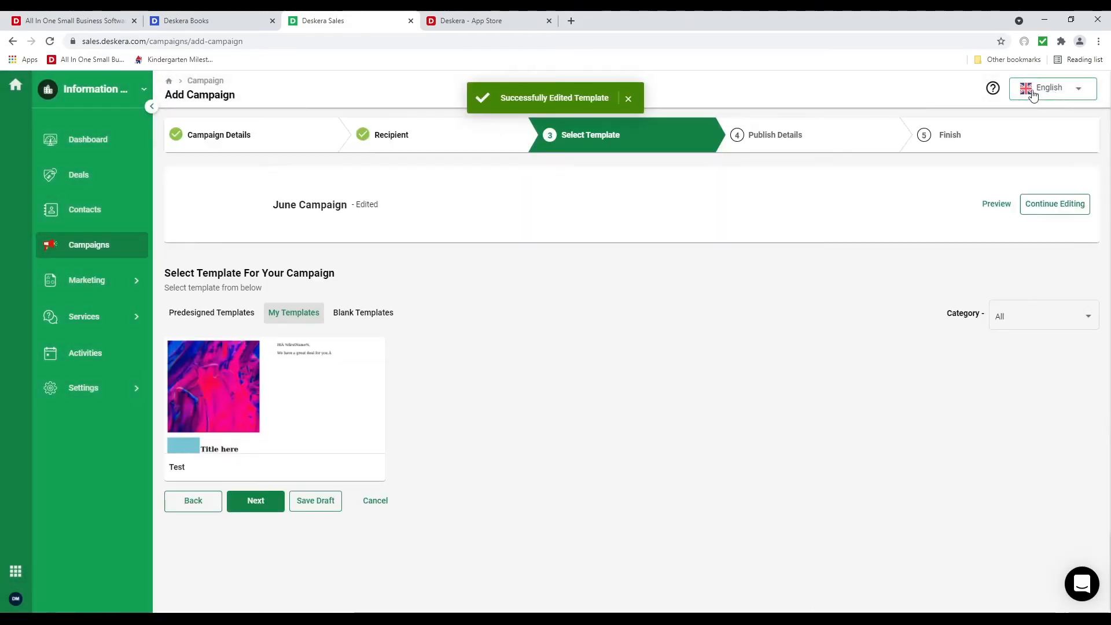
pyautogui.click(260, 504)
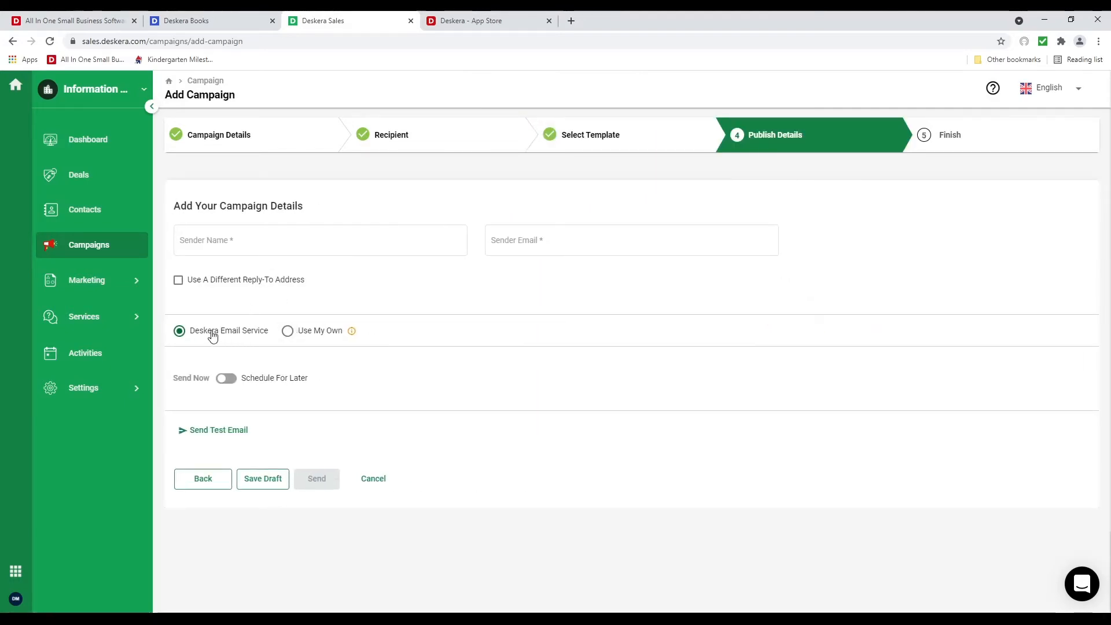
# Try adding your own sender email account, cancel, and return to Deskera Email Service
pyautogui.click(288, 330)
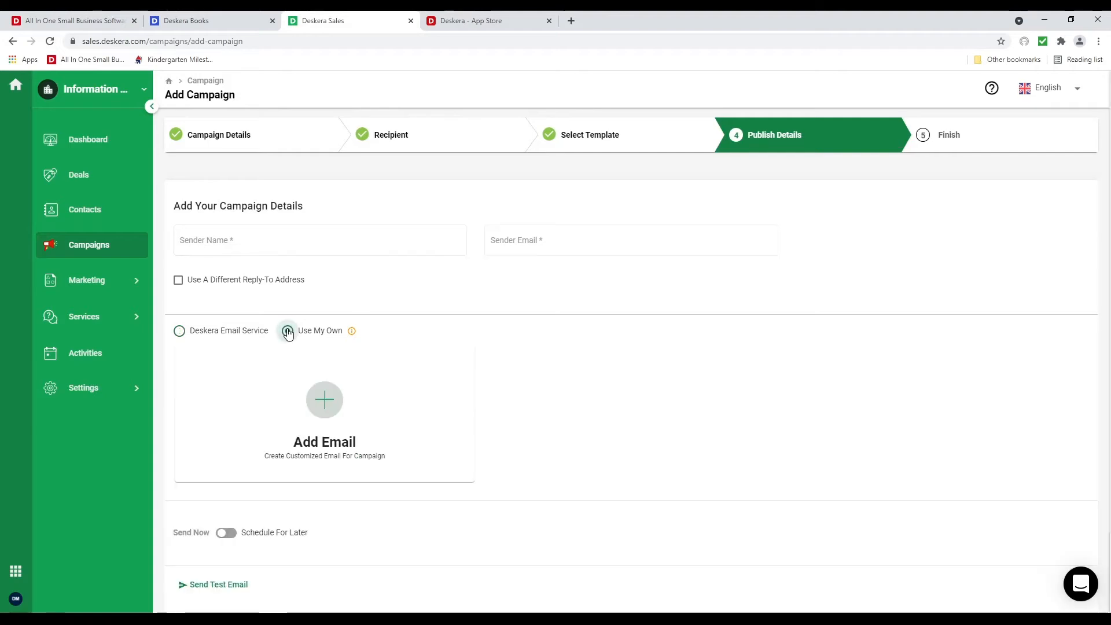
pyautogui.click(326, 402)
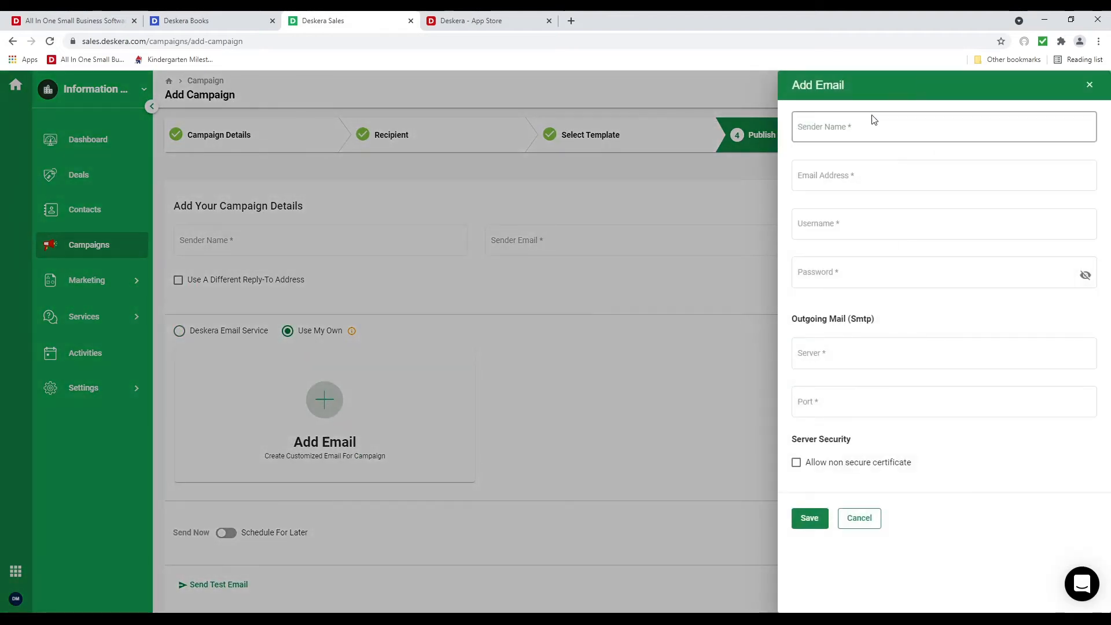
pyautogui.click(858, 517)
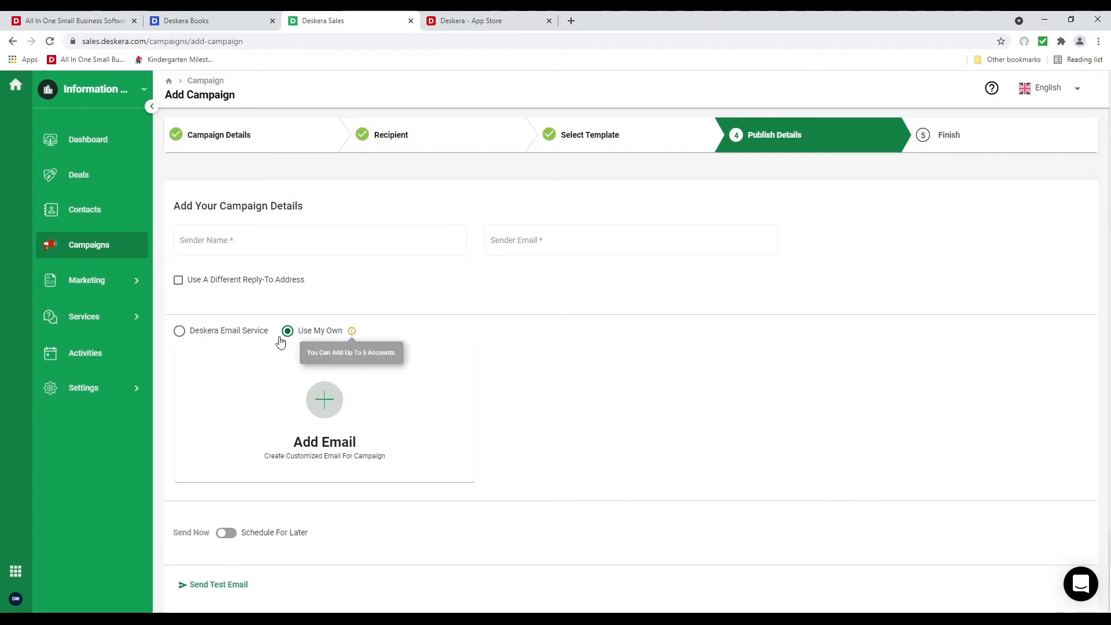
pyautogui.click(206, 335)
# Enter the sender's name and e-mail address and switch the campaign to Schedule For Later
pyautogui.click(251, 240)
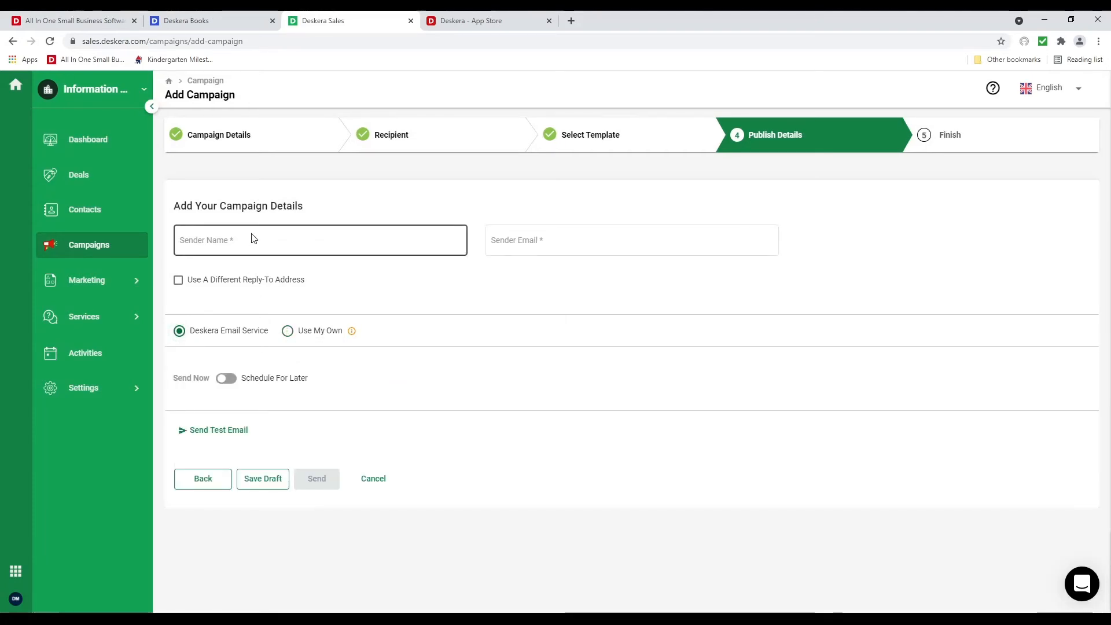
pyautogui.write('David')
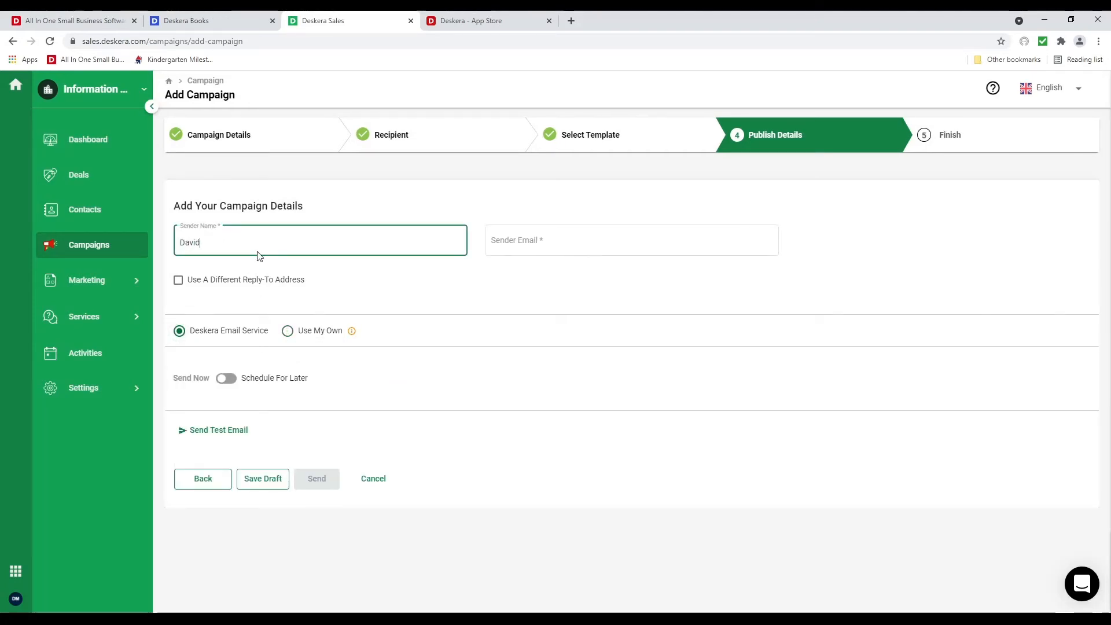
pyautogui.press('Tab')
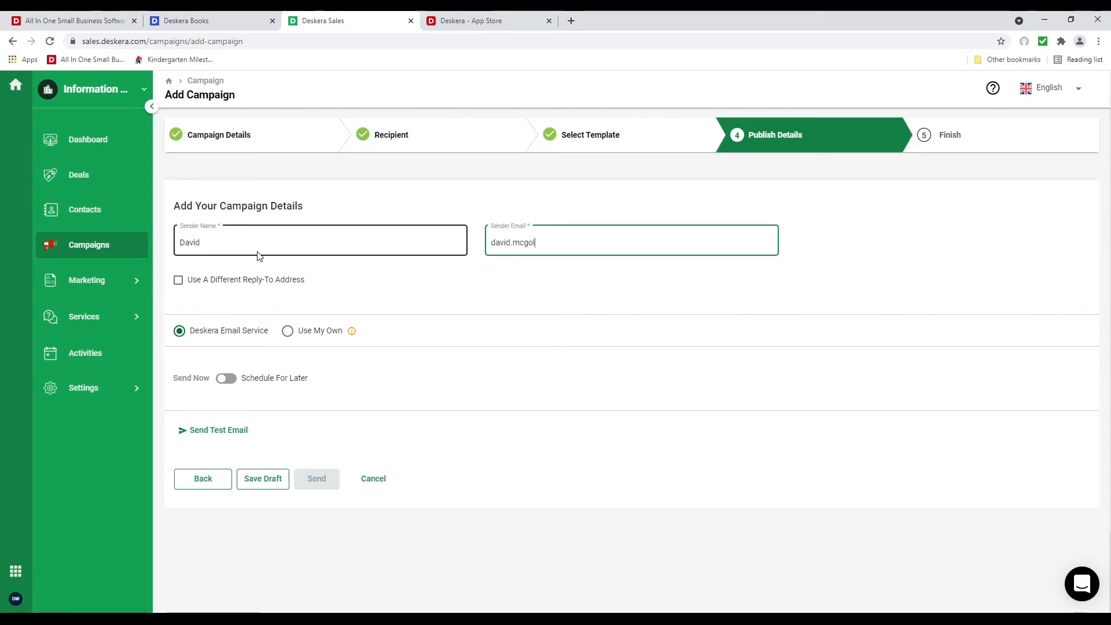
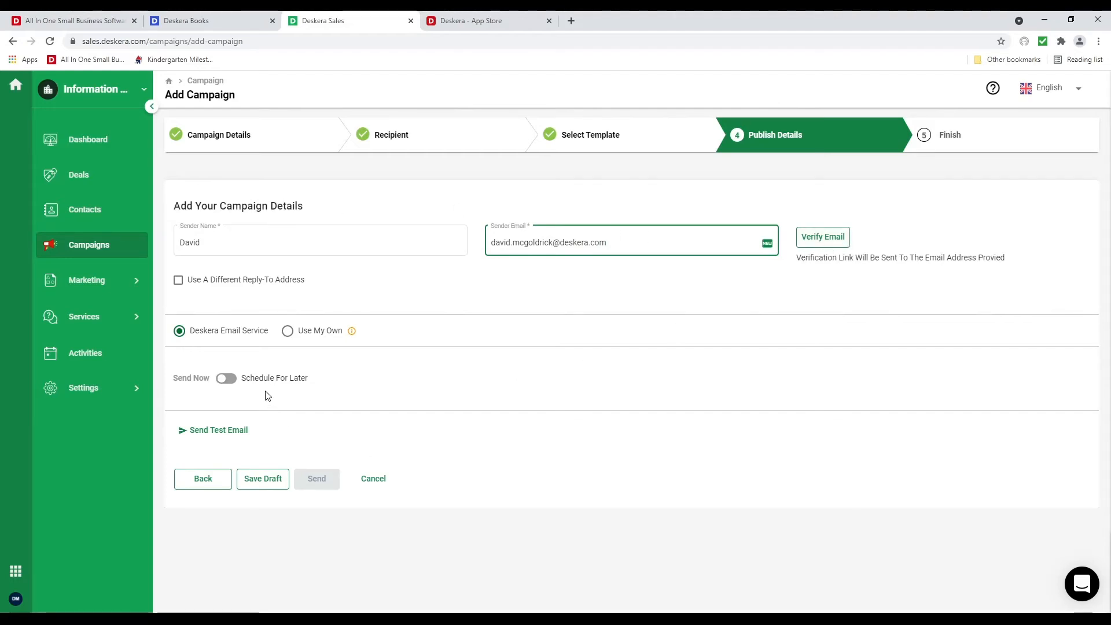
pyautogui.click(234, 380)
# Set the publish time to 6/21/2021 04:30 PM and save the campaign as a draft
pyautogui.click(774, 387)
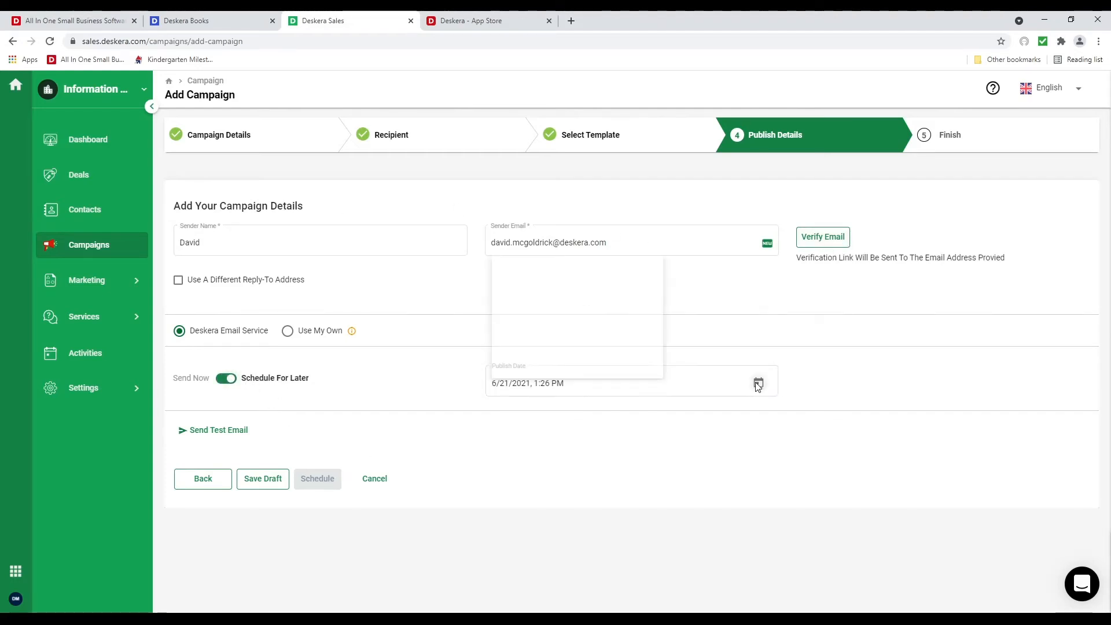
pyautogui.click(547, 308)
pyautogui.click(547, 307)
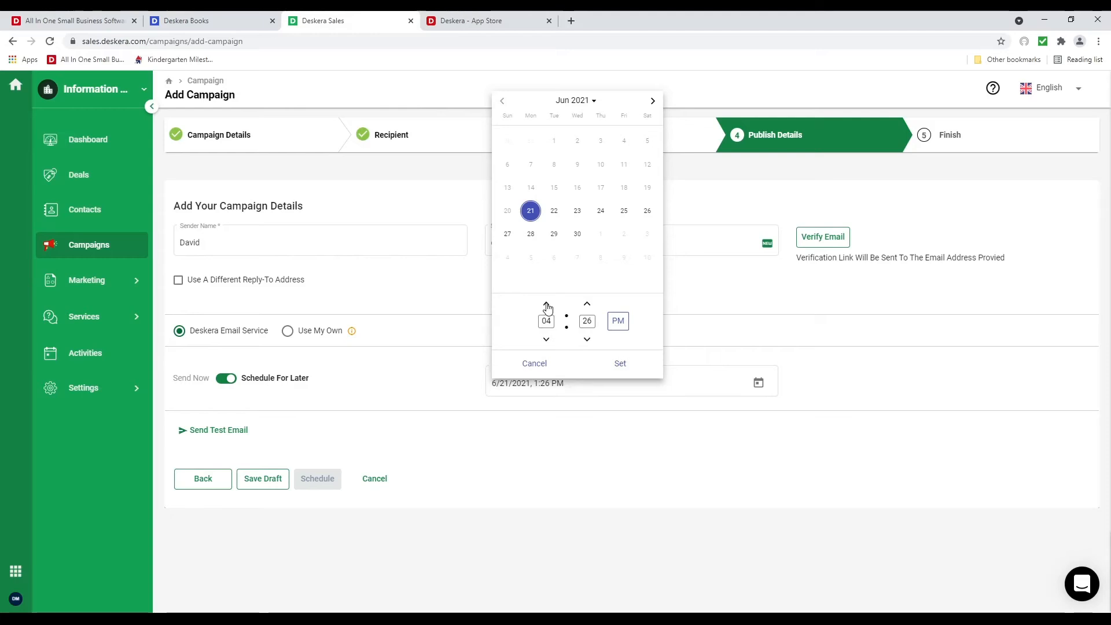
pyautogui.click(587, 341)
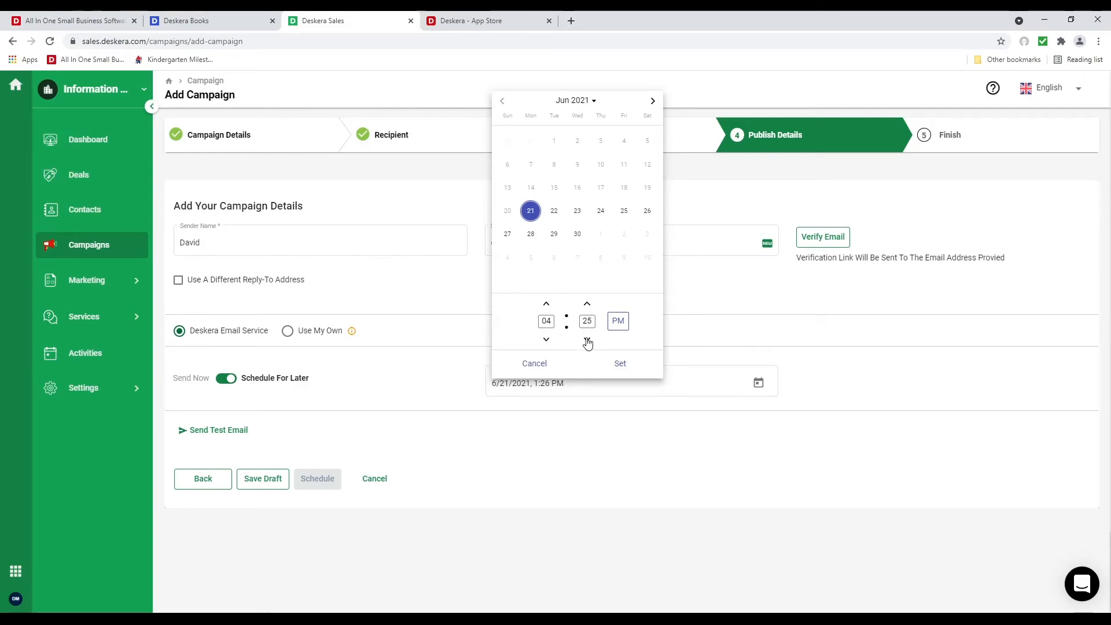
pyautogui.click(588, 305)
pyautogui.click(625, 373)
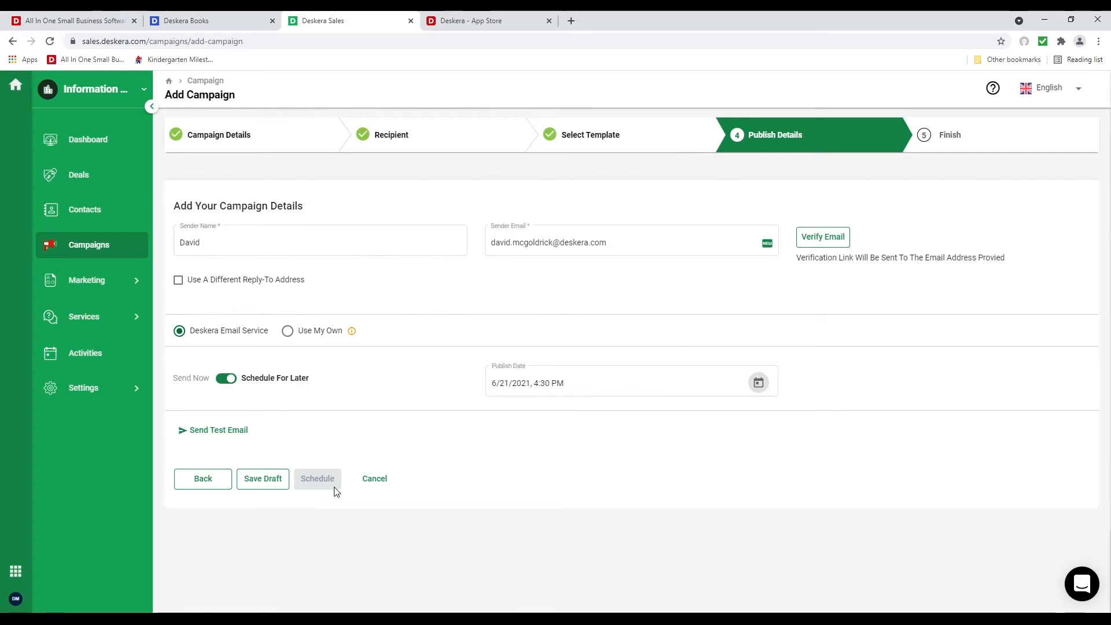
pyautogui.click(269, 479)
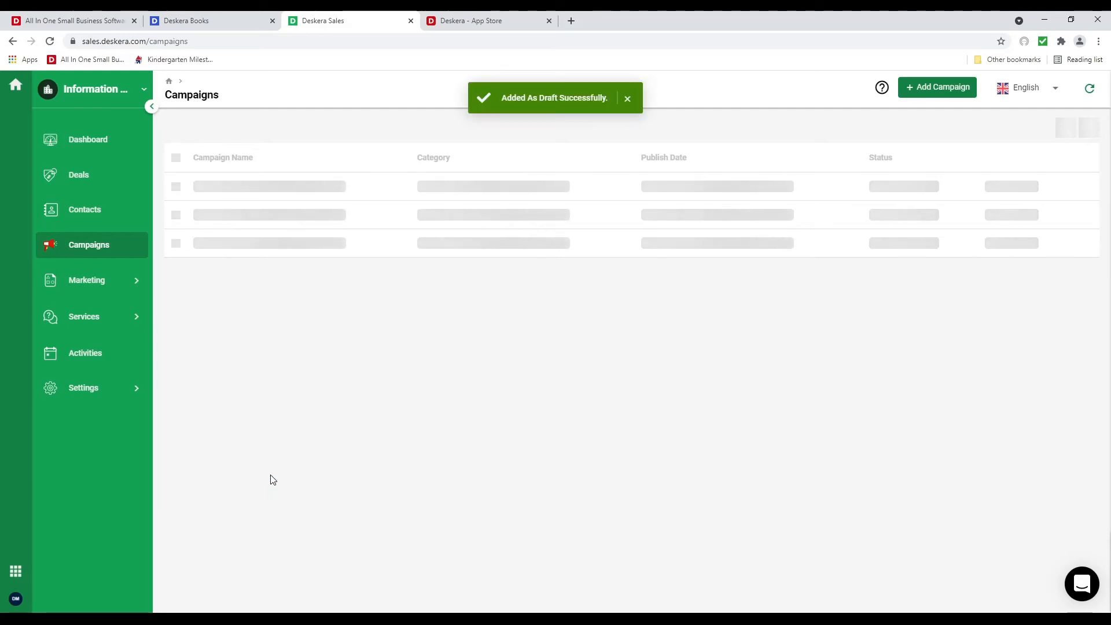
# Go to Services > Guide and start a new Article from the Add dropdown
pyautogui.click(87, 320)
pyautogui.click(109, 360)
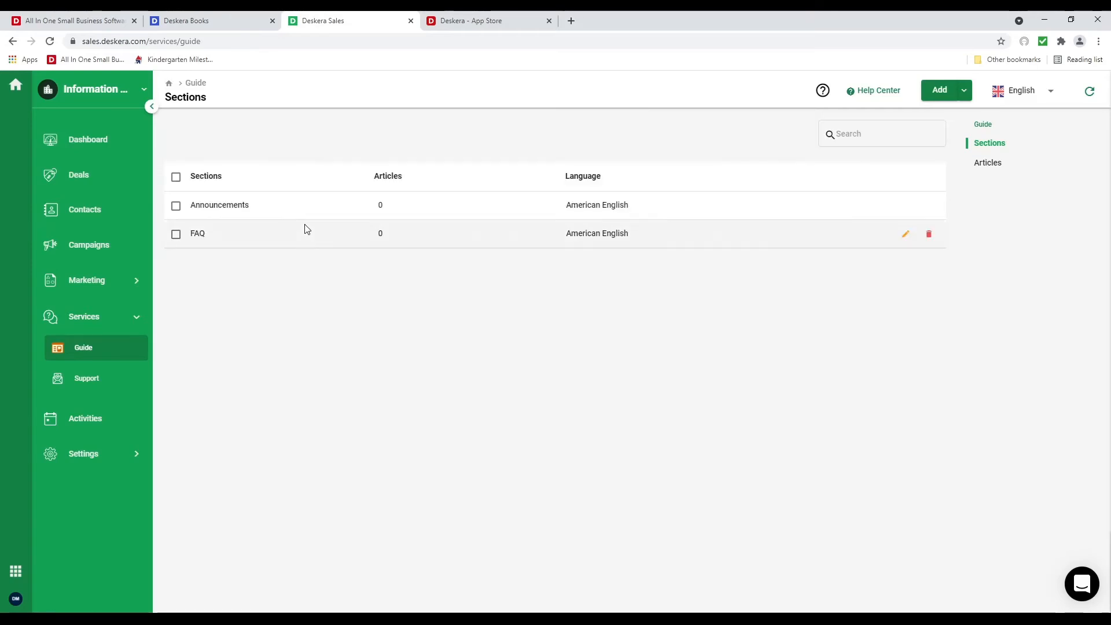
pyautogui.click(969, 92)
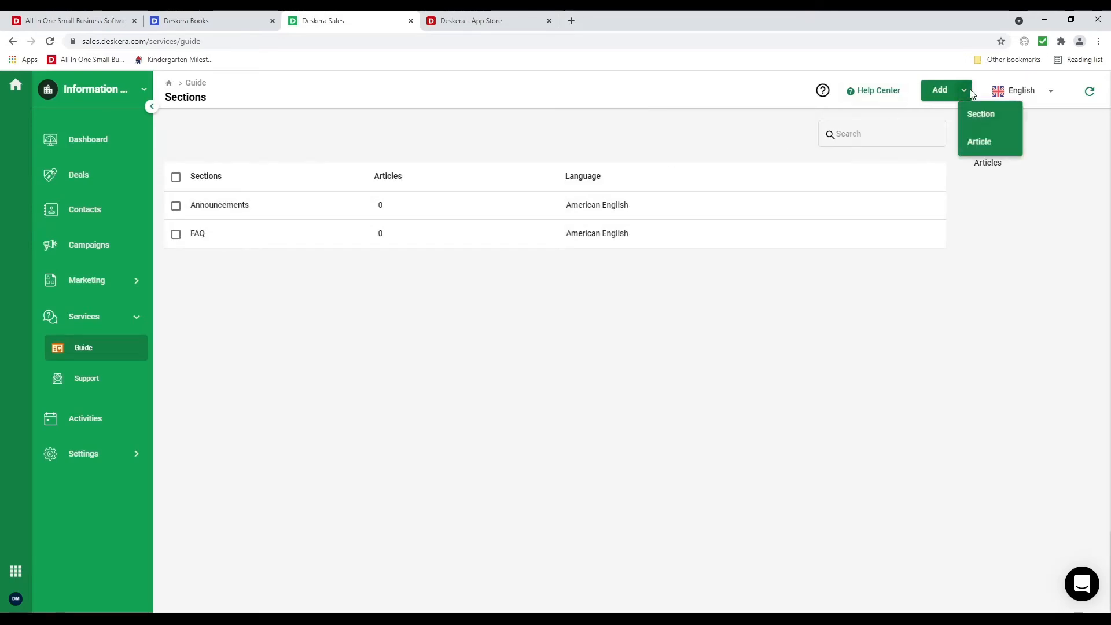
pyautogui.click(983, 141)
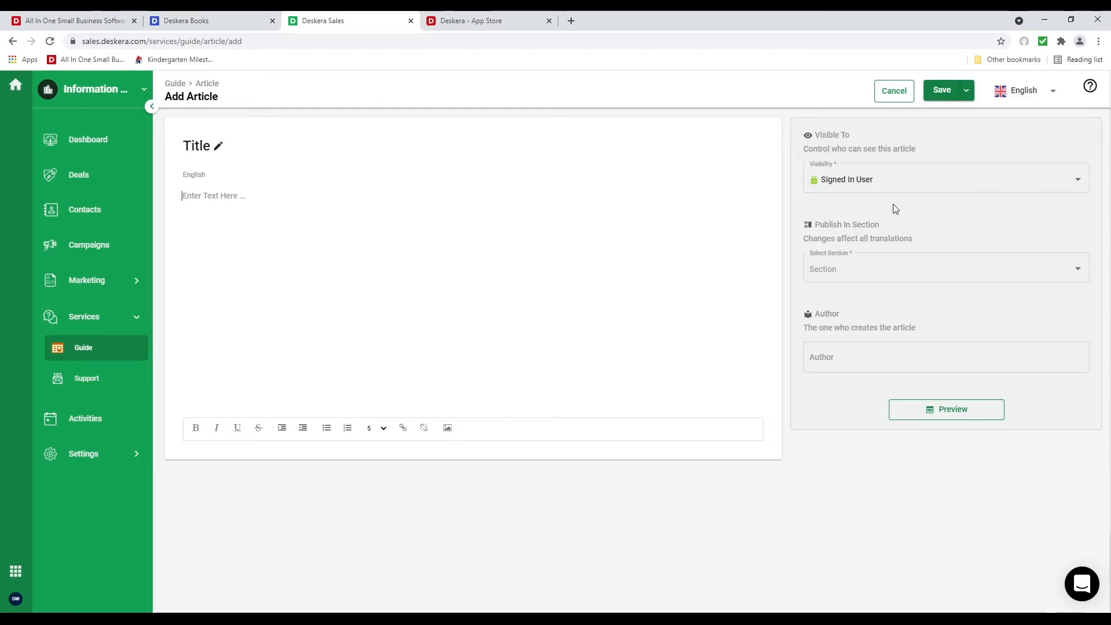
# File the new article under the Announcements section
pyautogui.click(872, 184)
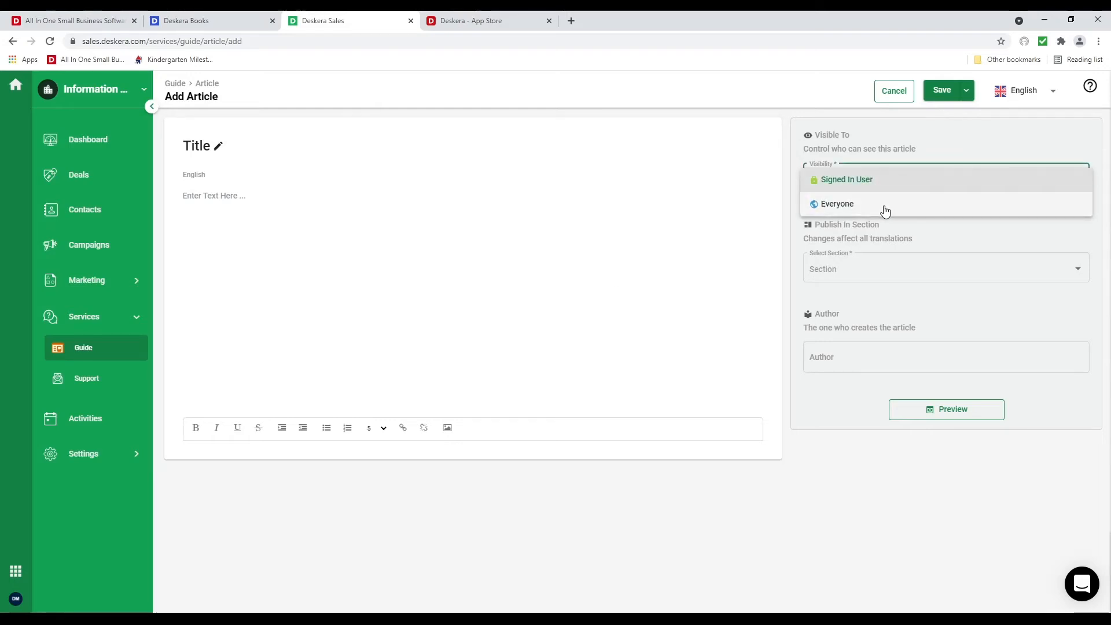
pyautogui.click(879, 271)
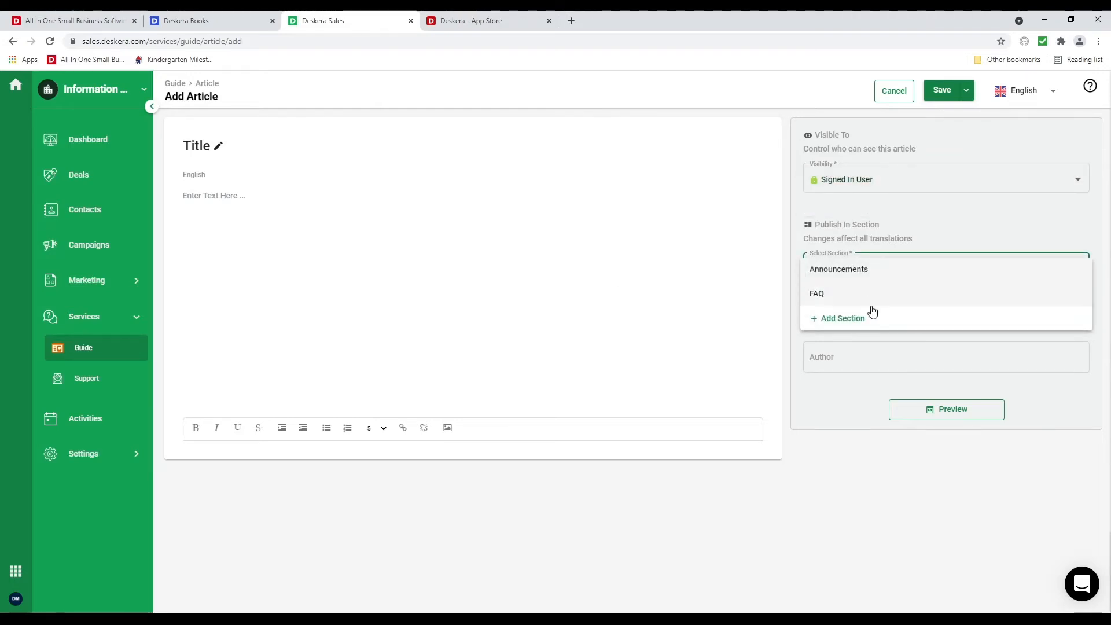
pyautogui.click(840, 395)
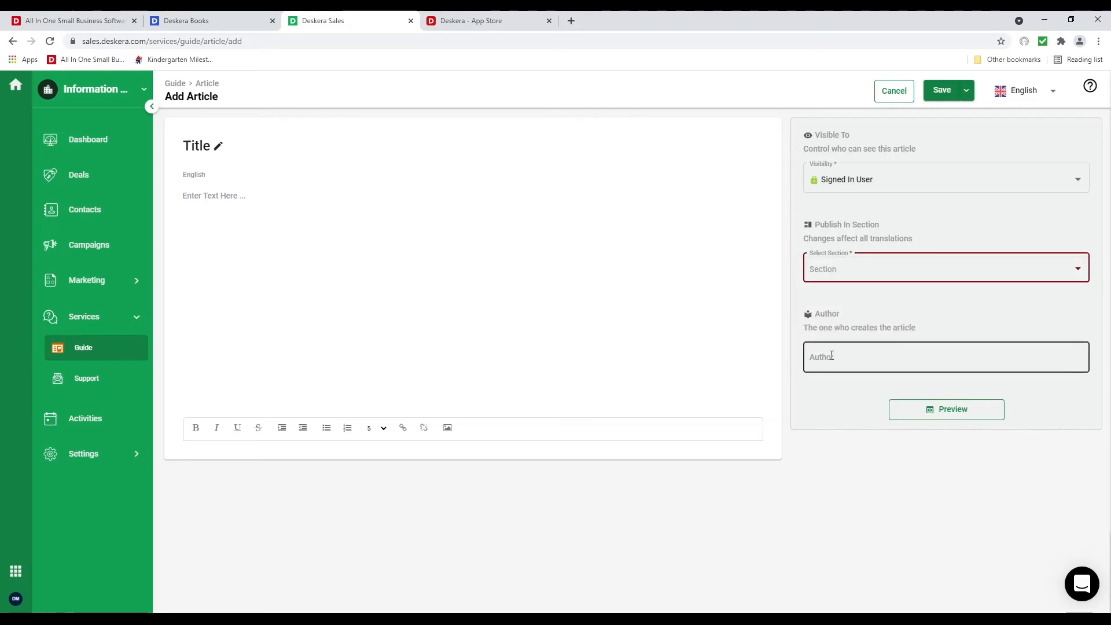
pyautogui.click(838, 261)
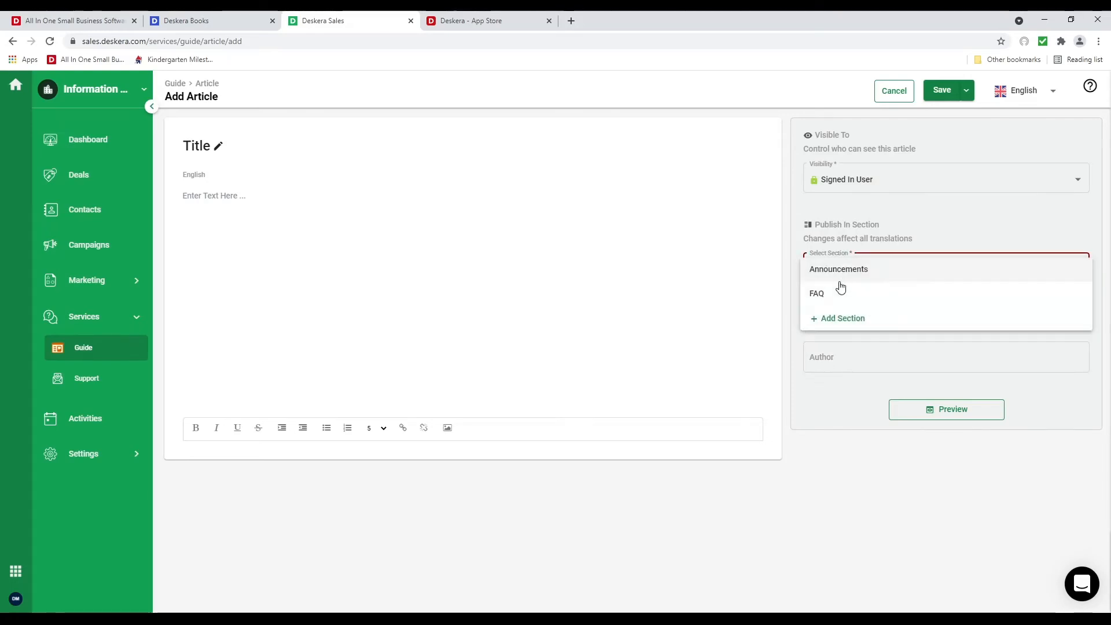
pyautogui.click(834, 269)
# Write 'Hi Everyone' in the article body and insert a flower image
pyautogui.click(281, 260)
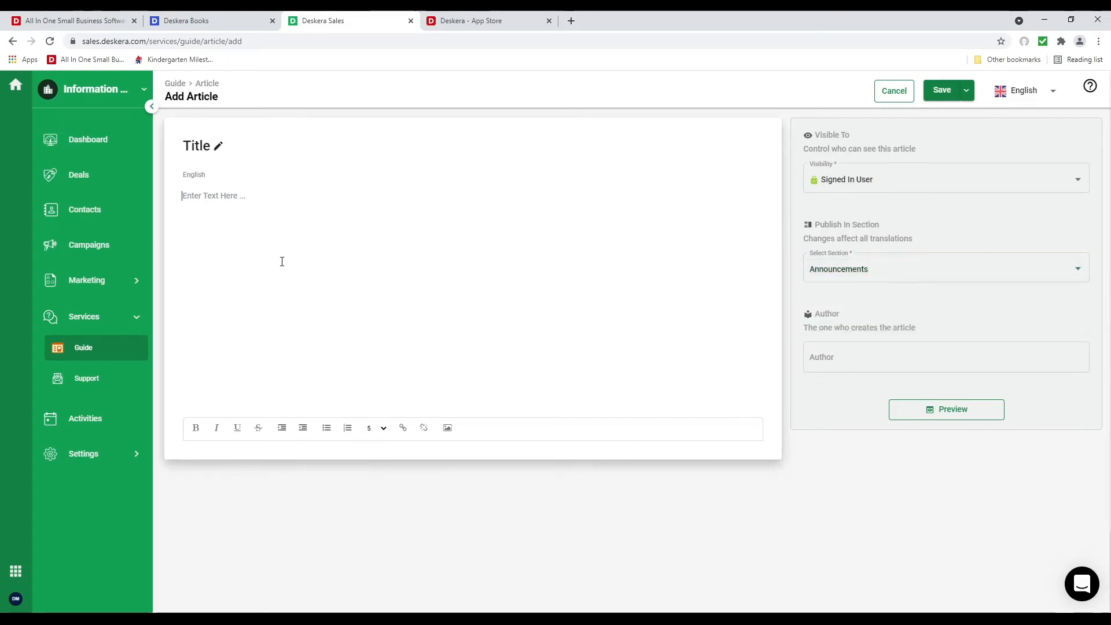
pyautogui.write('Hi Everyone')
pyautogui.click(449, 429)
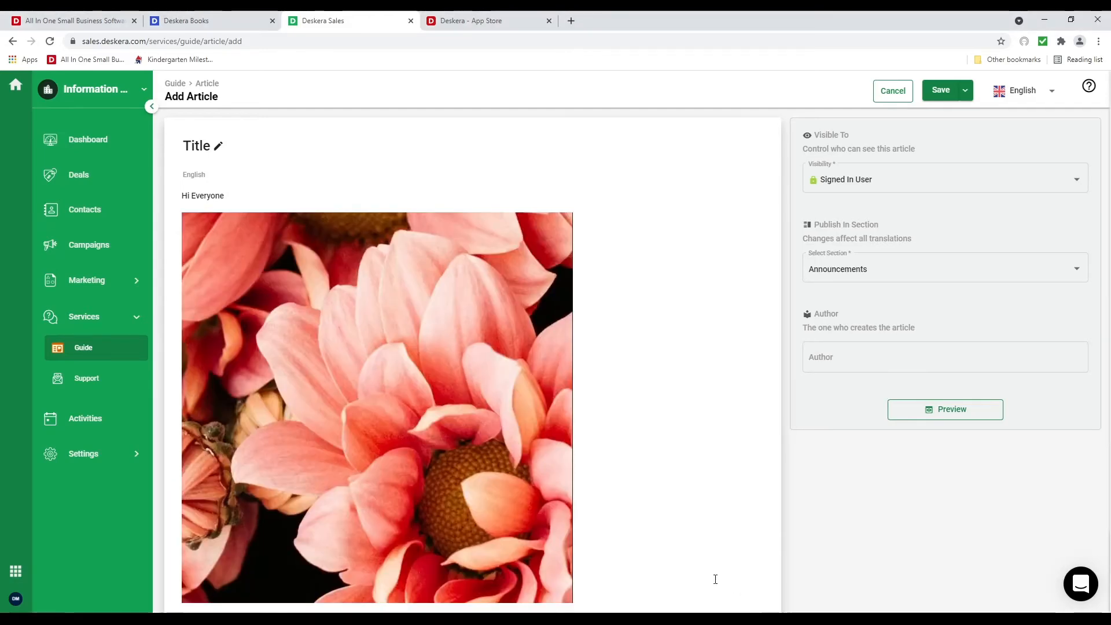
pyautogui.scroll(-1, 425, 428)
pyautogui.scroll(1, 426, 428)
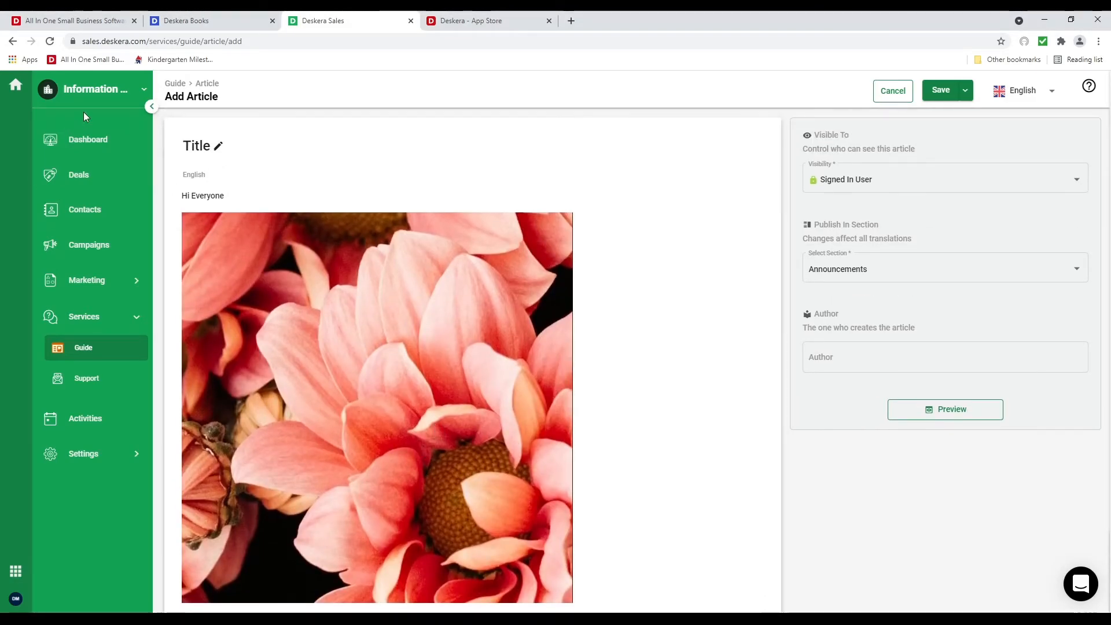
# Title the article 'Flowers' and save it as a draft
pyautogui.click(213, 152)
pyautogui.write('F')
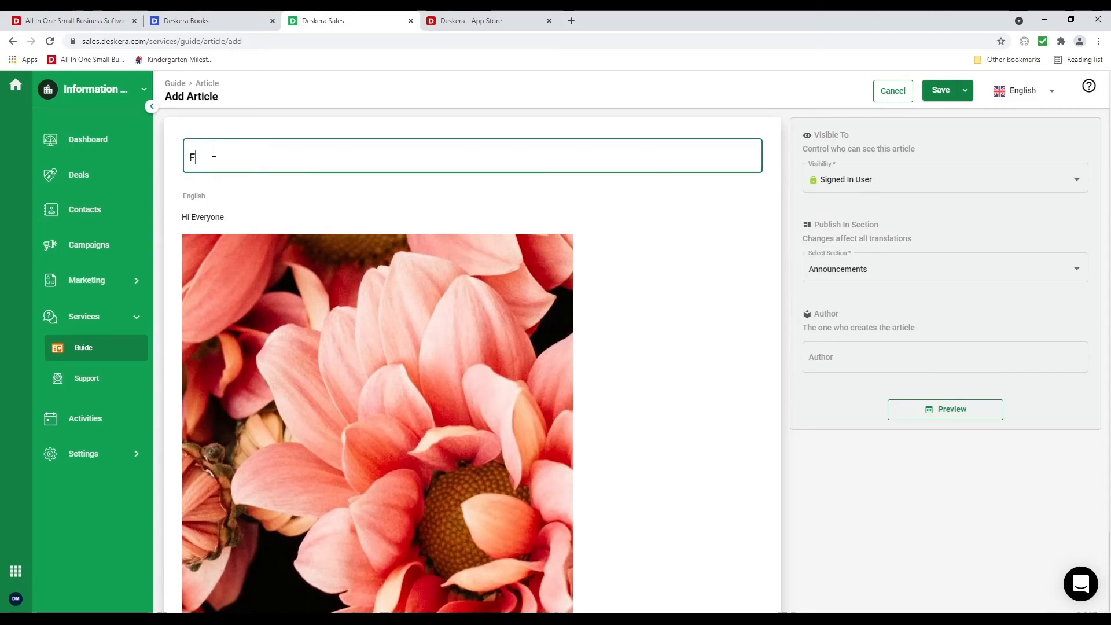
pyautogui.write('lowers')
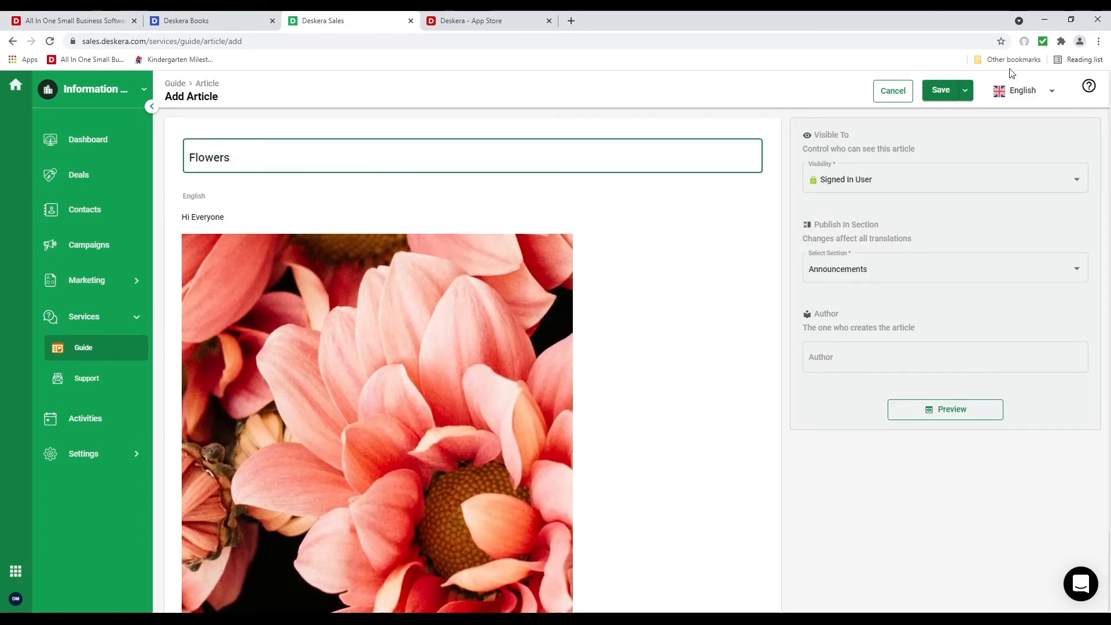
pyautogui.click(964, 91)
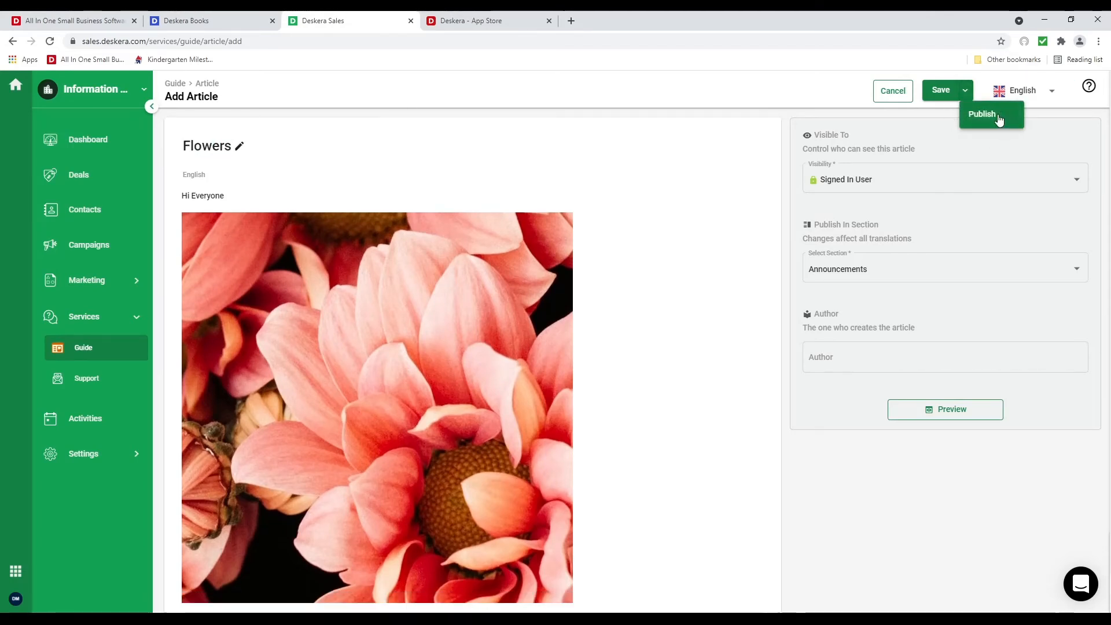
pyautogui.click(931, 99)
pyautogui.click(939, 92)
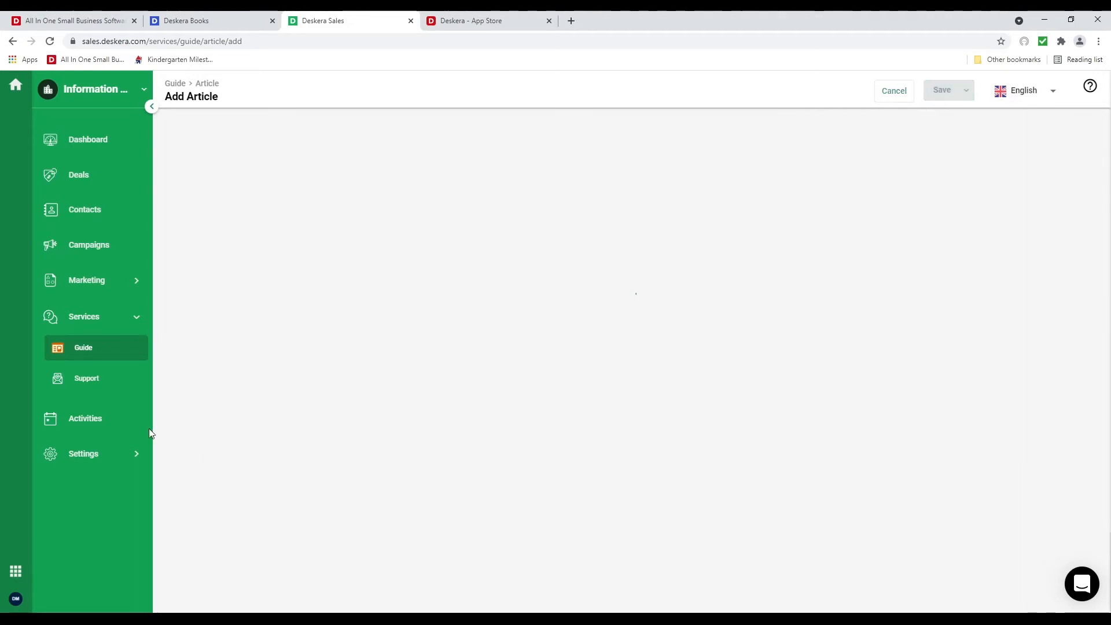
pyautogui.click(88, 383)
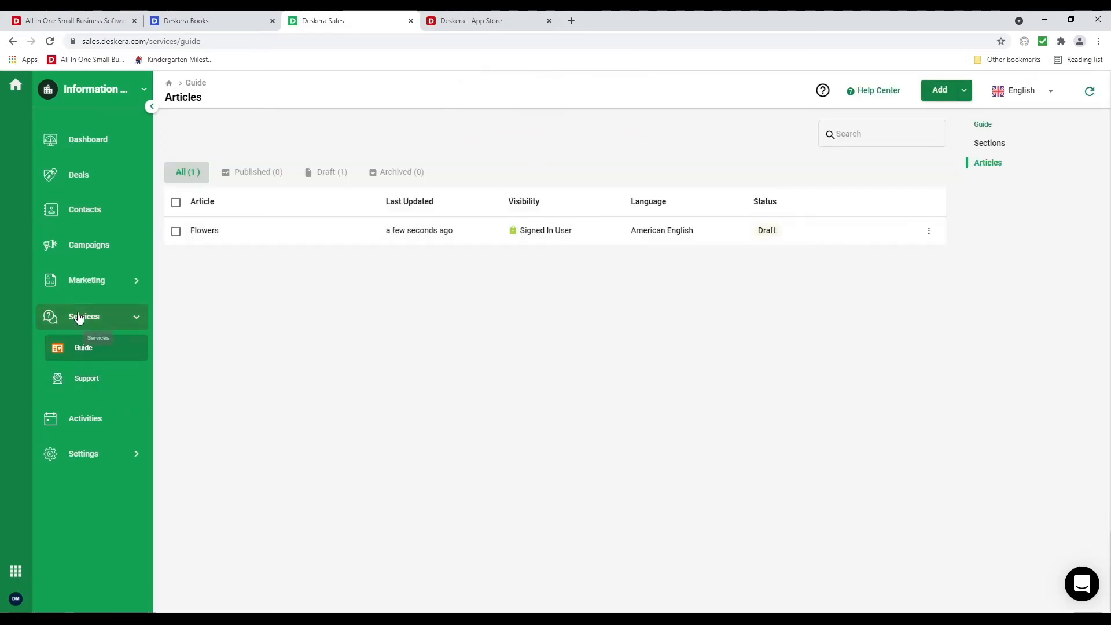
# Go to Services > Support and open Manage Your Ticket Views
pyautogui.click(88, 378)
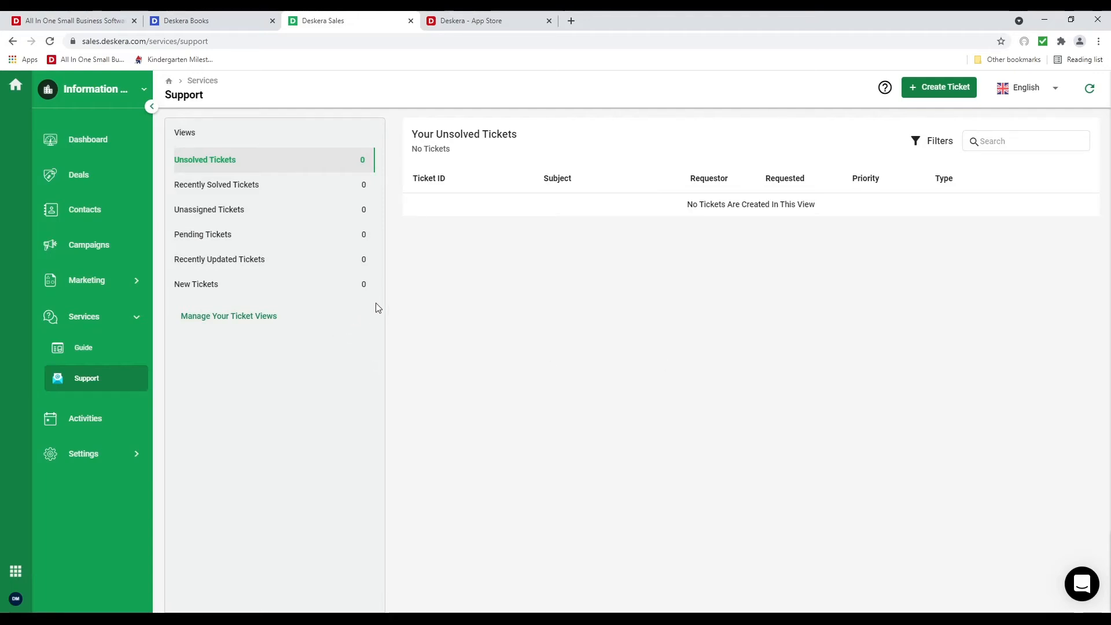
pyautogui.click(251, 317)
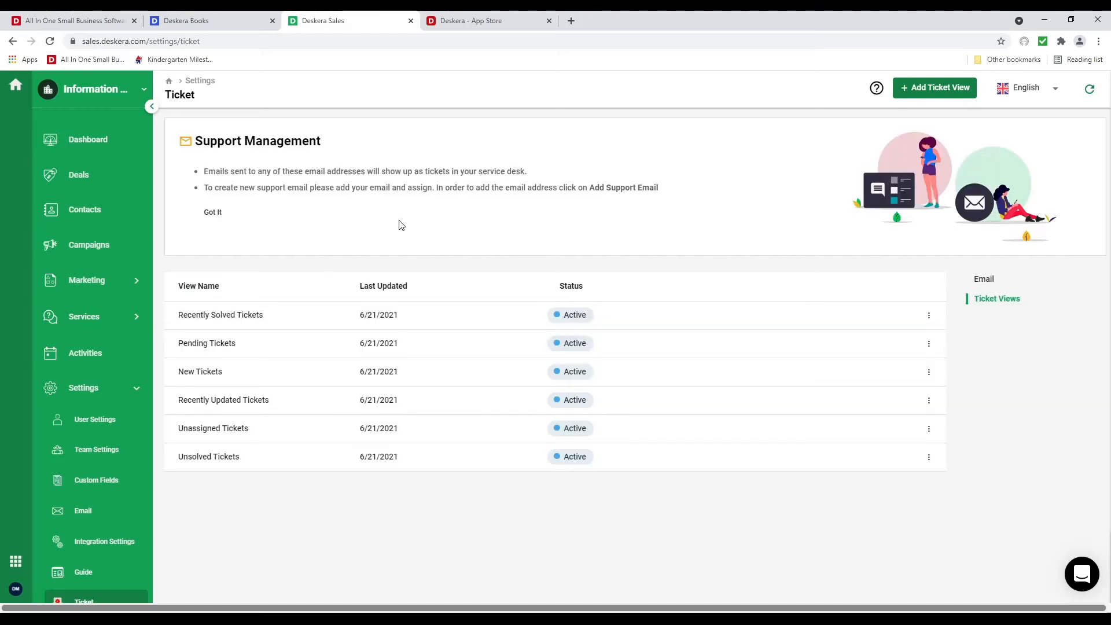
# Add a ticket view with condition Assignee Is the chosen user, save it, then go to Deals
pyautogui.click(931, 96)
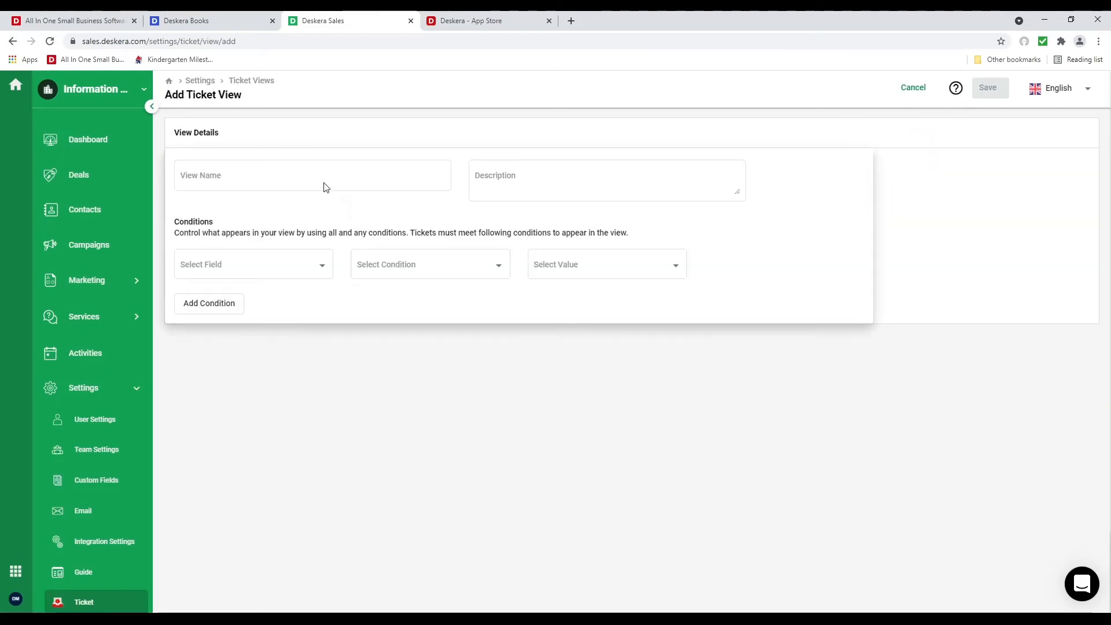
pyautogui.click(339, 177)
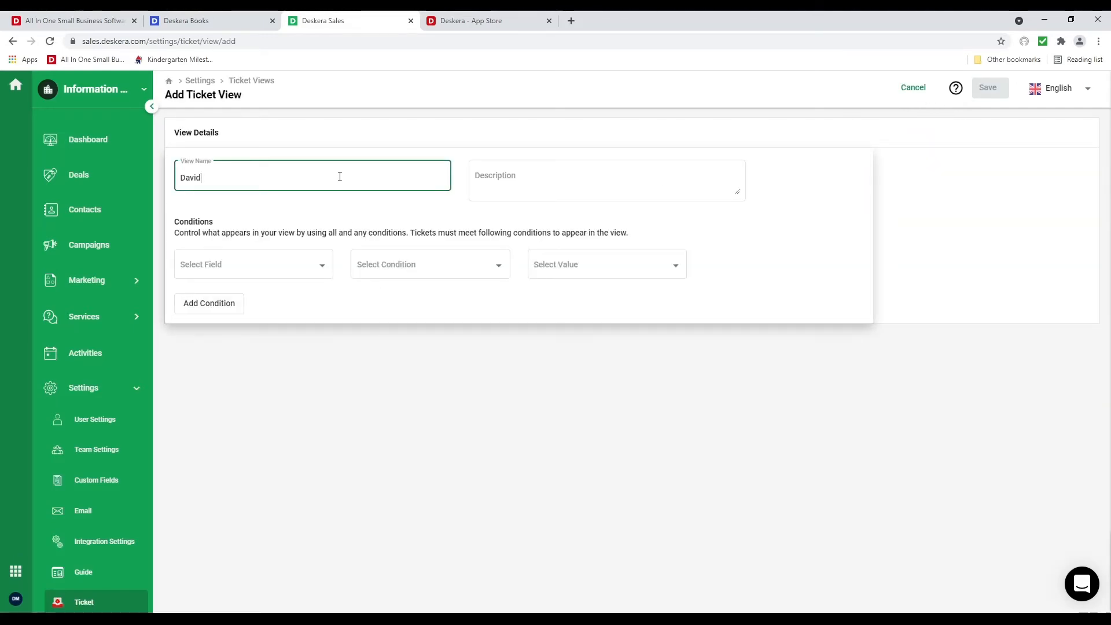
pyautogui.click(331, 269)
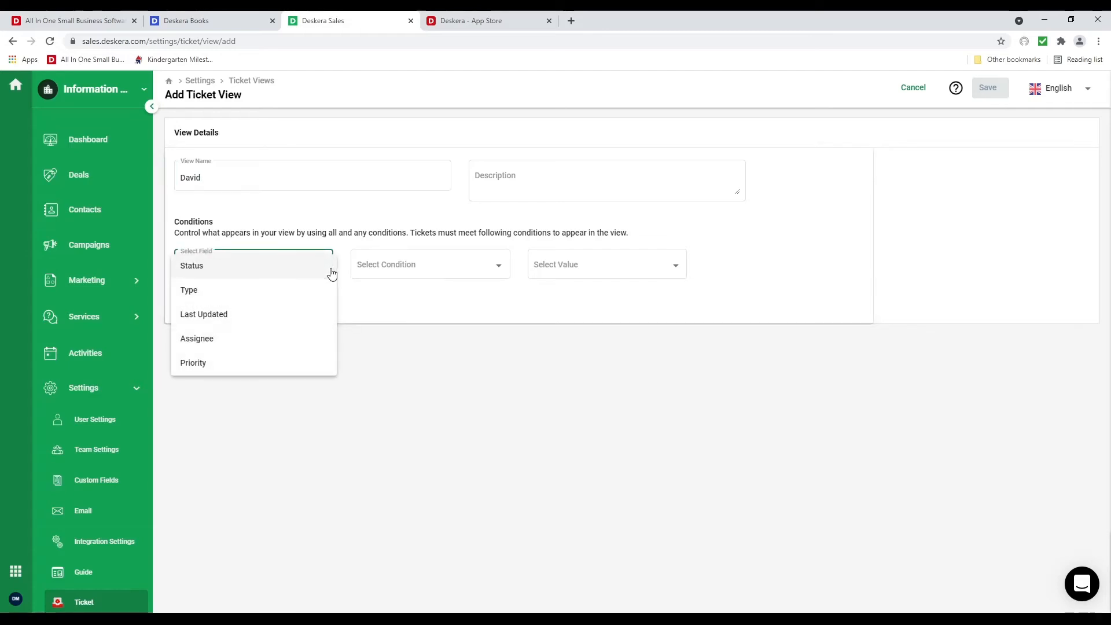
pyautogui.click(296, 338)
pyautogui.click(426, 273)
pyautogui.click(426, 286)
pyautogui.click(599, 268)
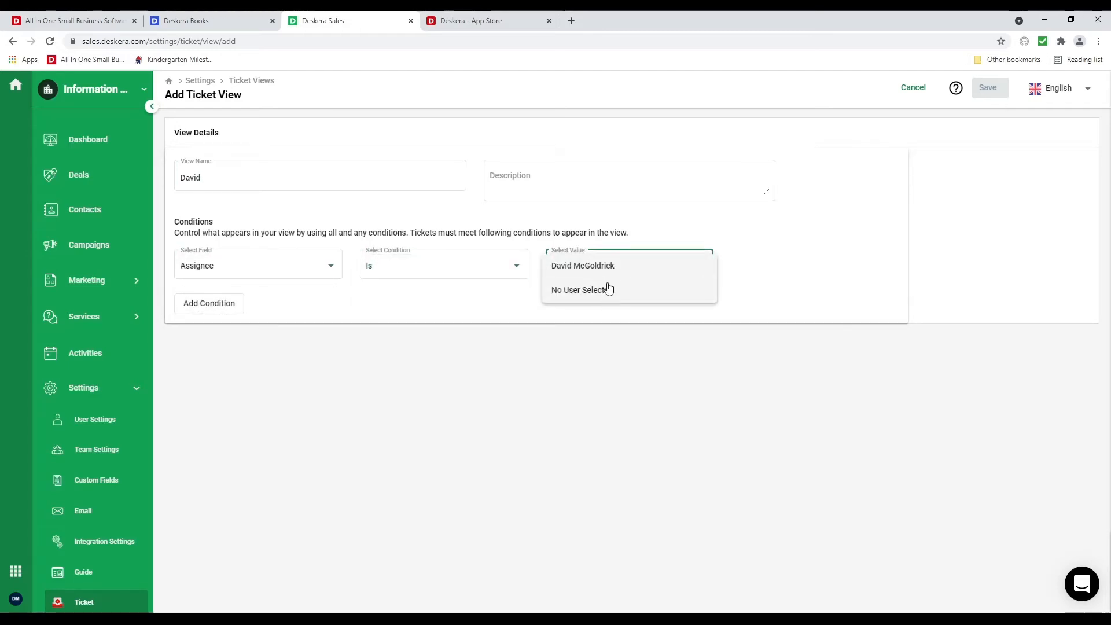
pyautogui.click(601, 266)
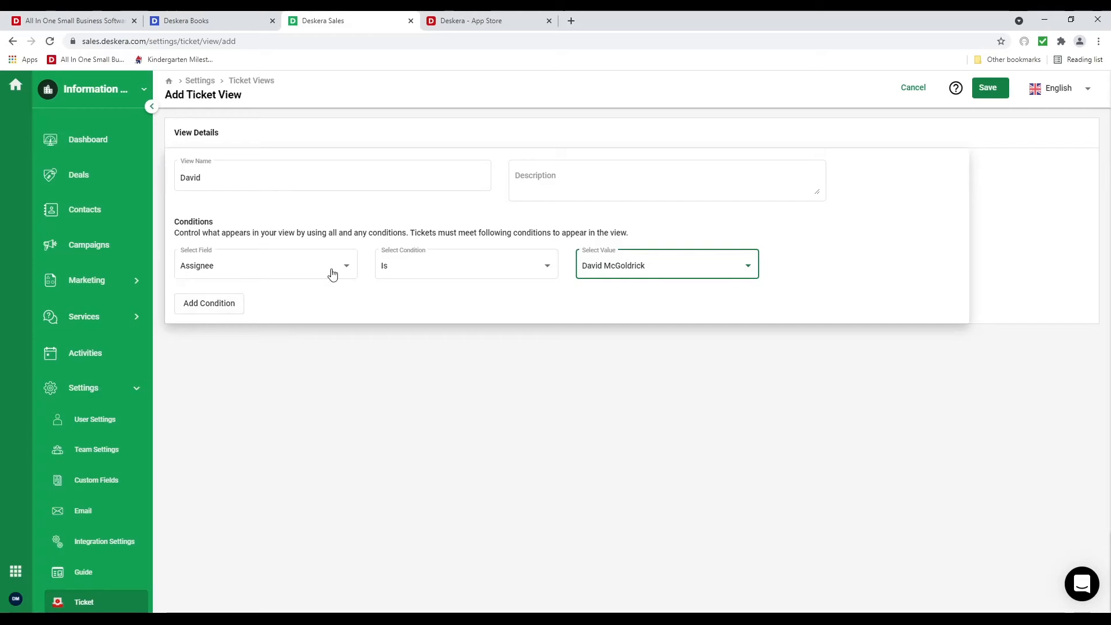
pyautogui.click(987, 87)
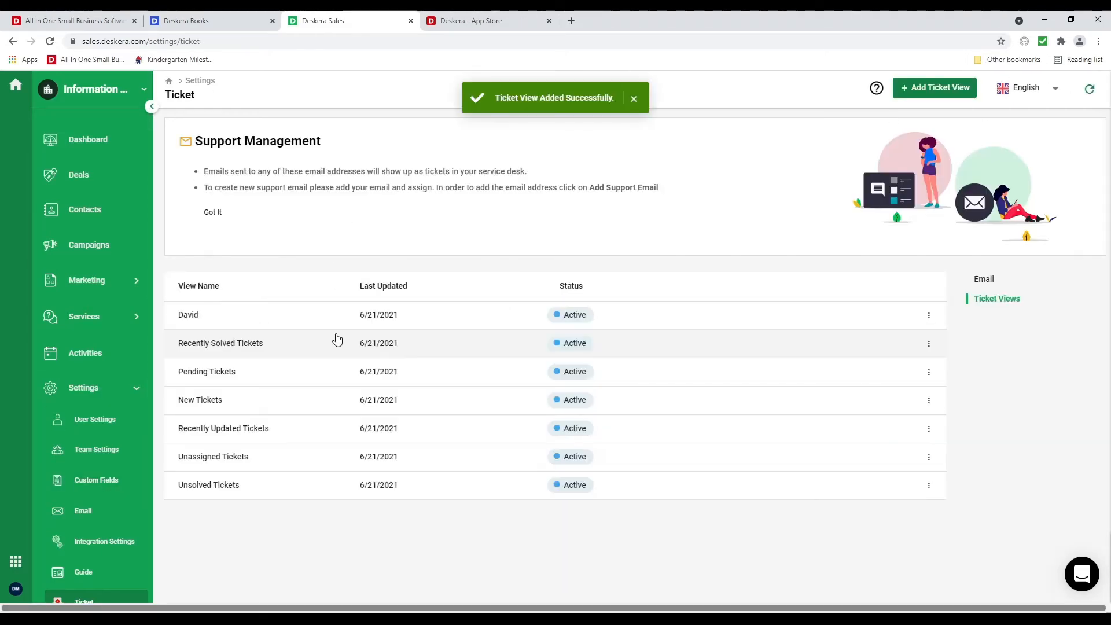
pyautogui.click(83, 186)
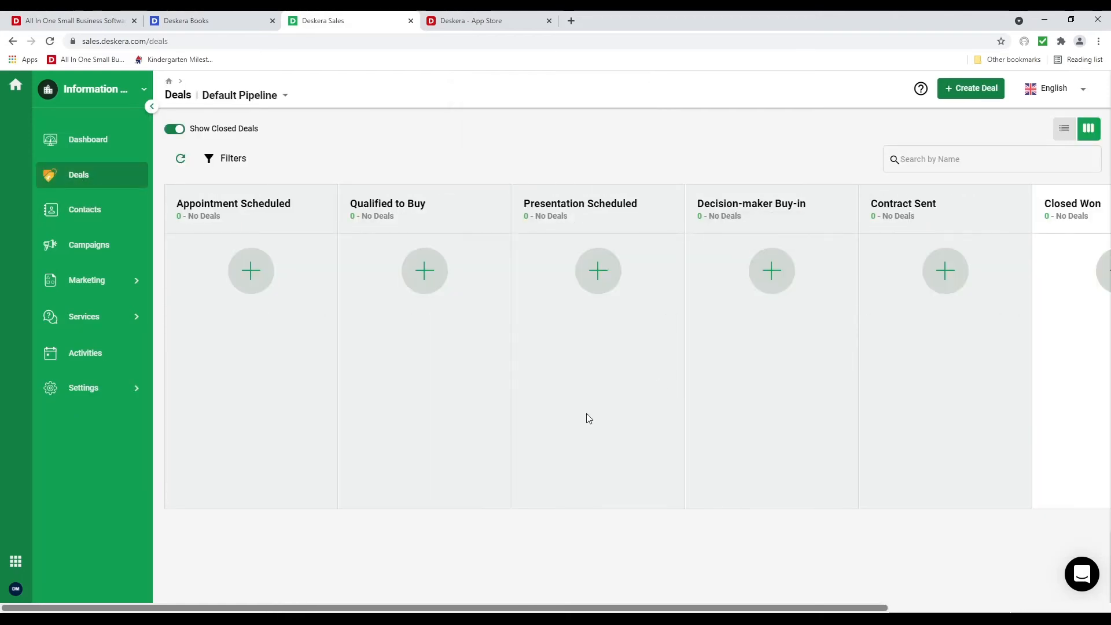
pyautogui.click(283, 96)
pyautogui.click(284, 105)
pyautogui.click(339, 390)
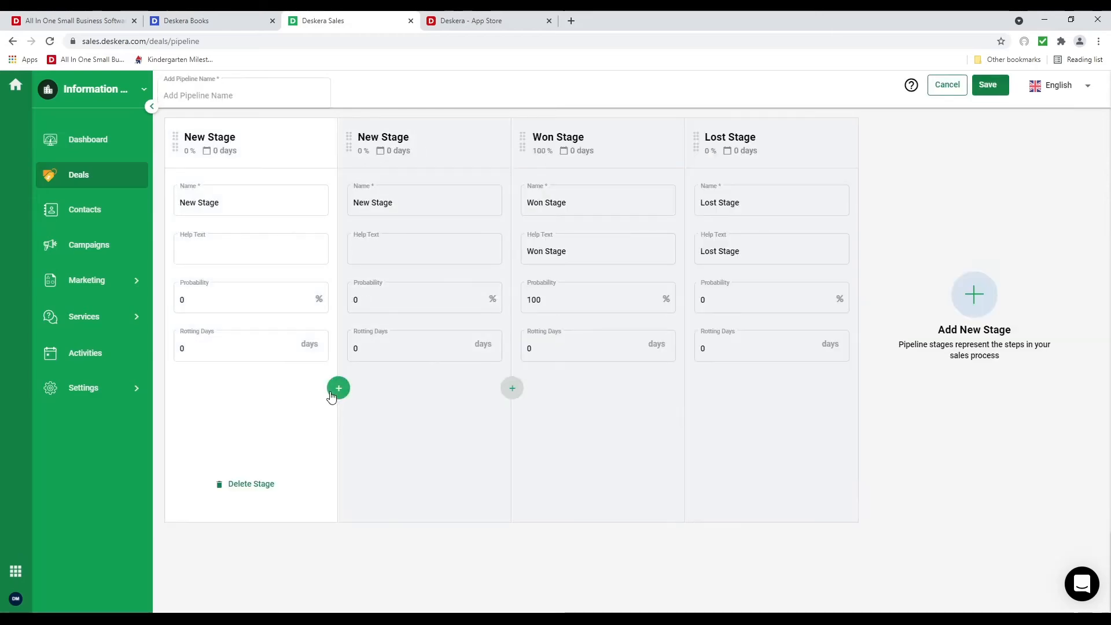
pyautogui.click(333, 390)
pyautogui.click(332, 390)
pyautogui.click(333, 389)
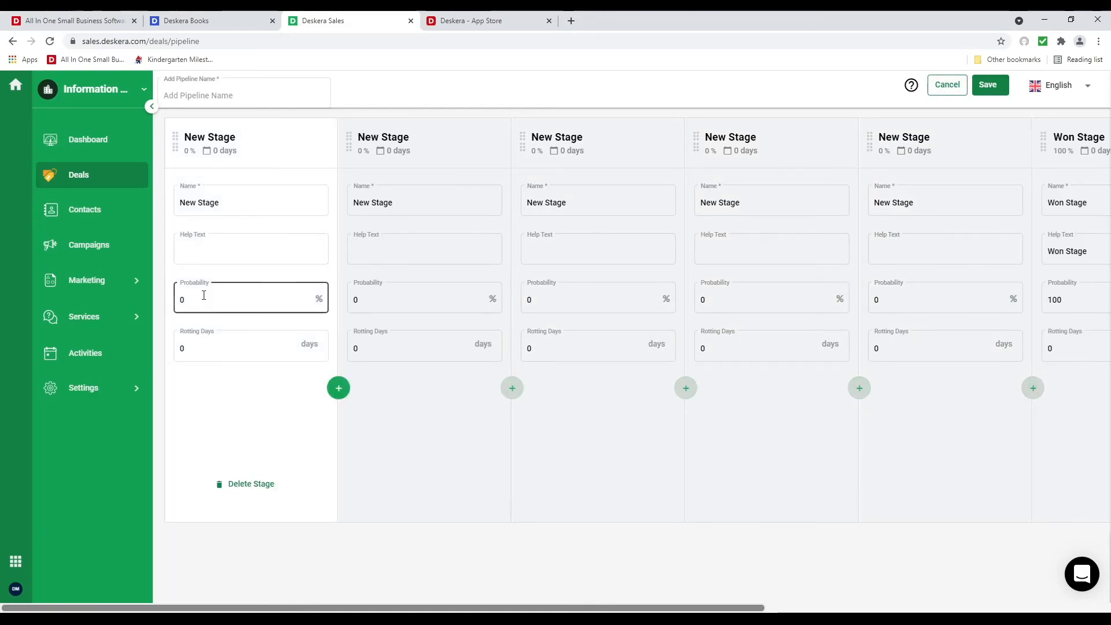
pyautogui.click(940, 91)
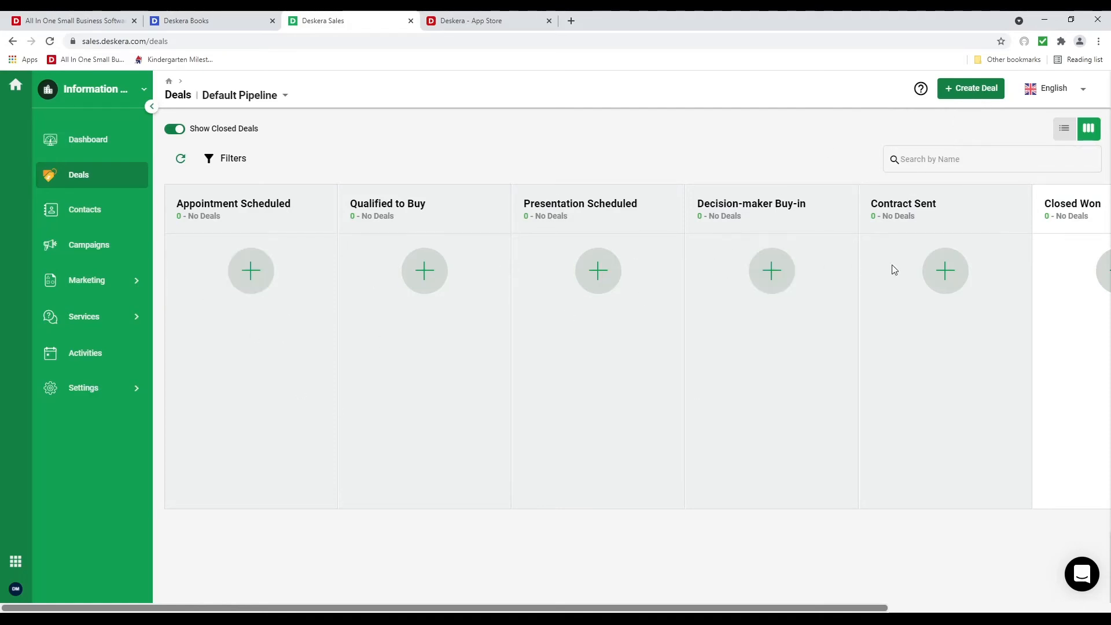
# Start a new deal named 'CRM Implementation', fixing the spelling of the name
pyautogui.click(974, 100)
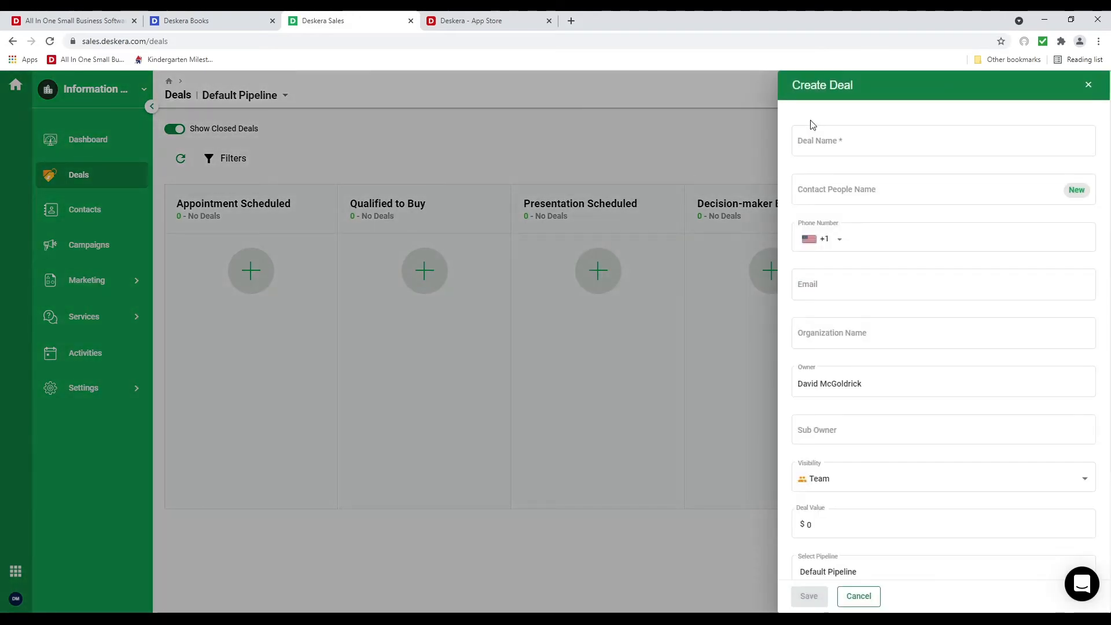
pyautogui.click(816, 143)
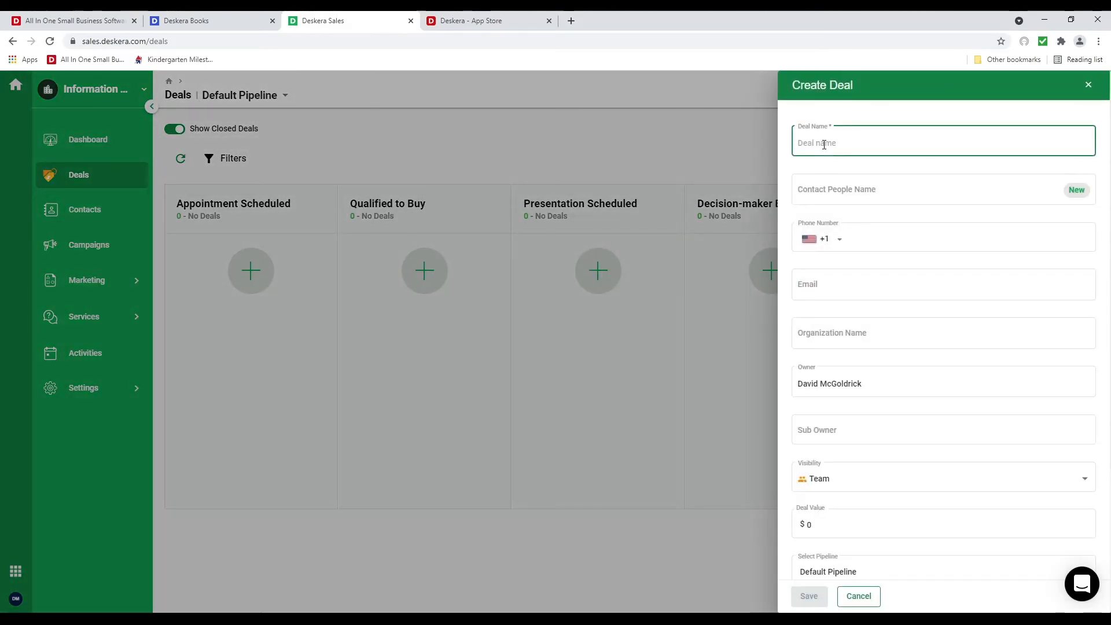
pyautogui.write('HR')
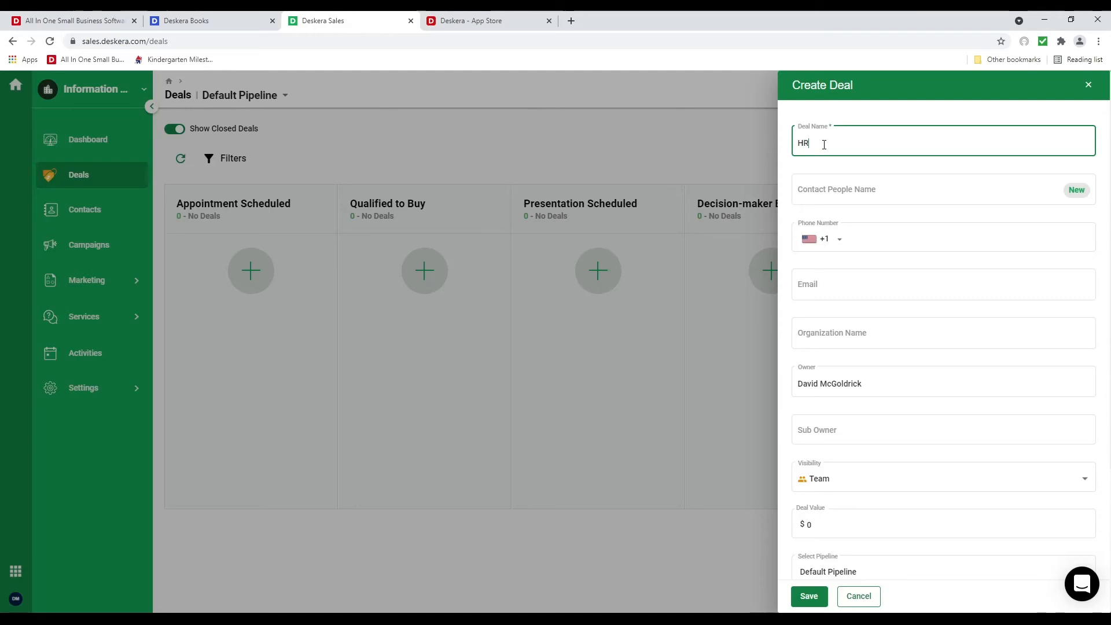
pyautogui.press('BackSpace')
pyautogui.press('BackSpace')
pyautogui.write('CRM Implemetation')
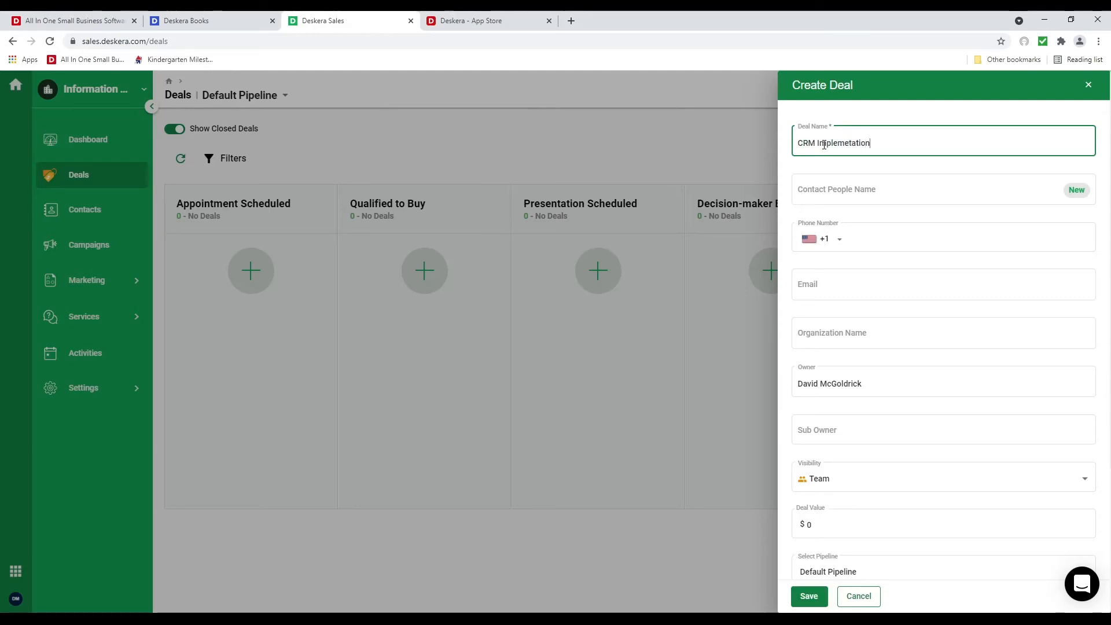
pyautogui.rightClick(844, 142)
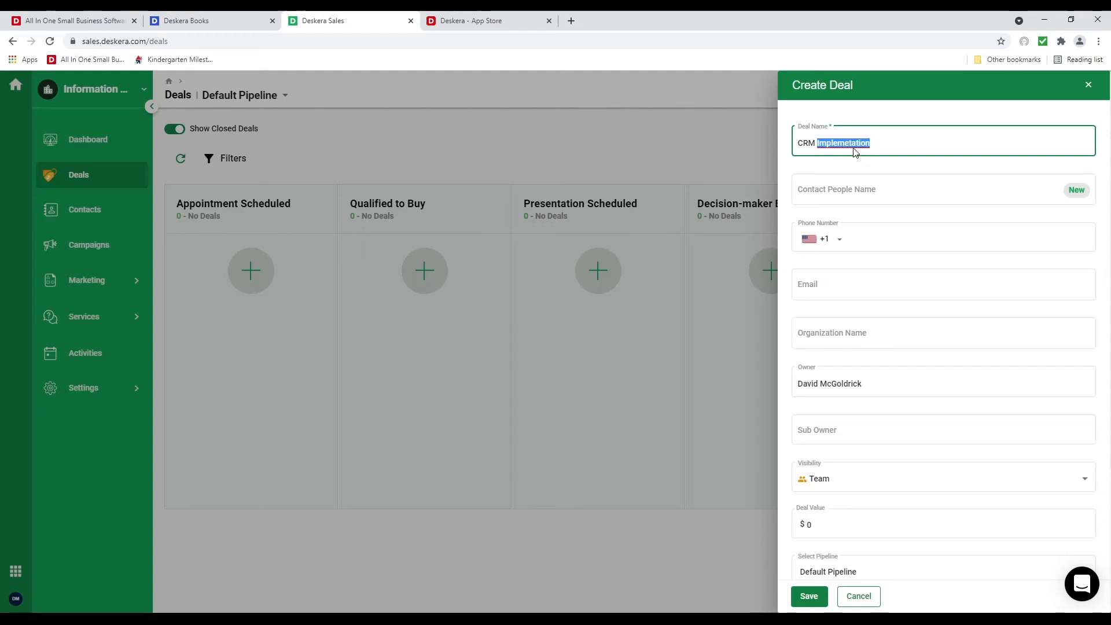
pyautogui.click(855, 150)
# Pick the suggested organization, enter the contact's name, set value 9,000, and save the deal
pyautogui.click(826, 344)
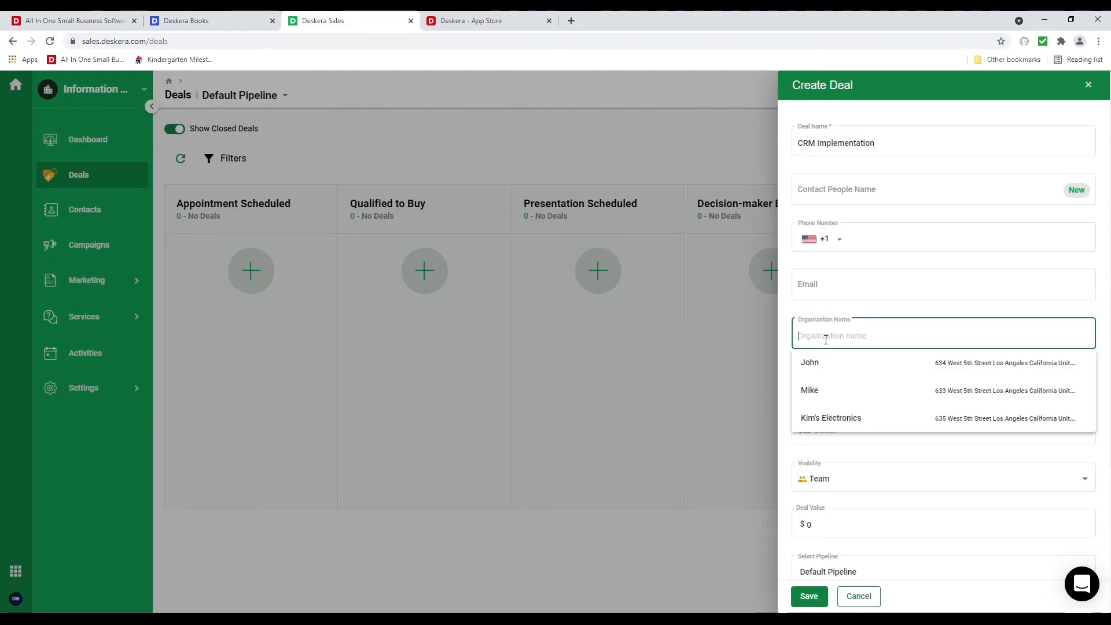
pyautogui.click(840, 374)
pyautogui.click(832, 191)
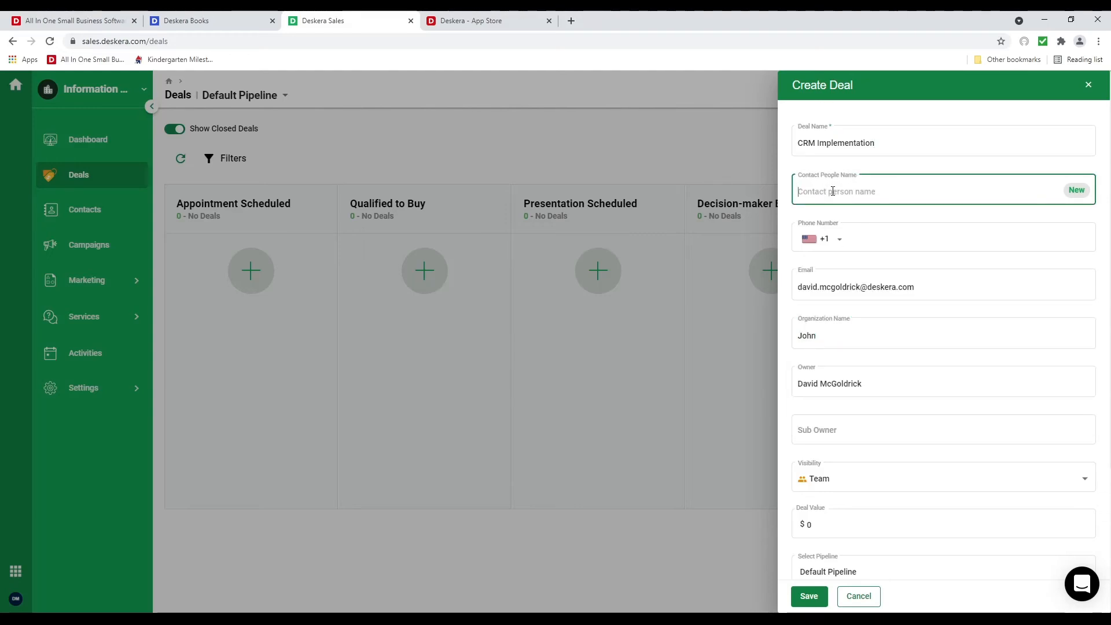
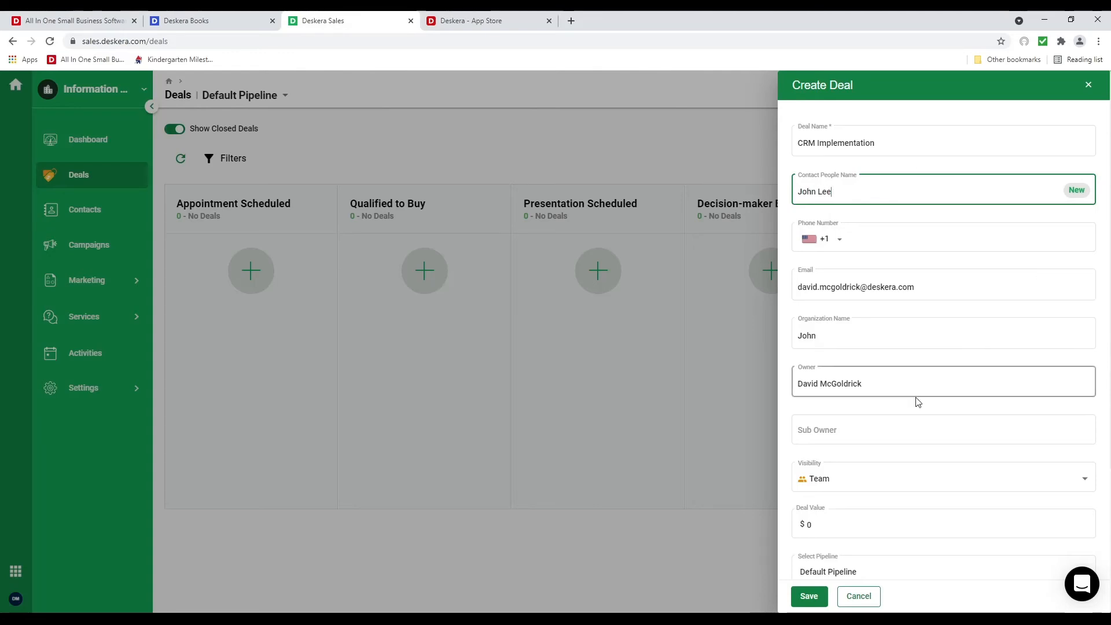
pyautogui.scroll(-3, 869, 426)
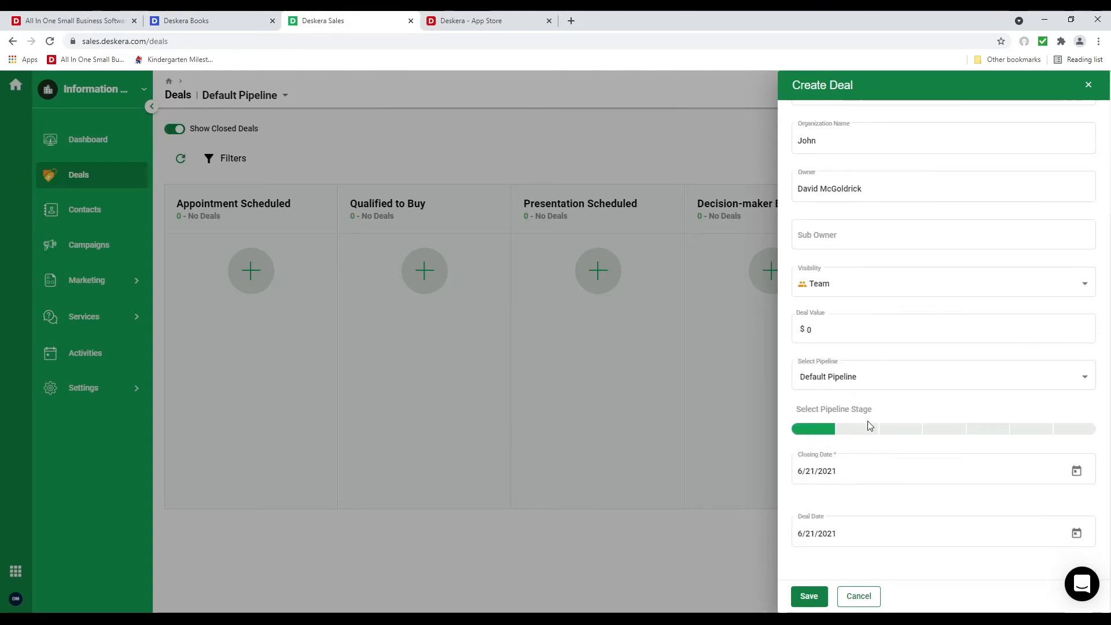
pyautogui.click(830, 328)
pyautogui.write('9')
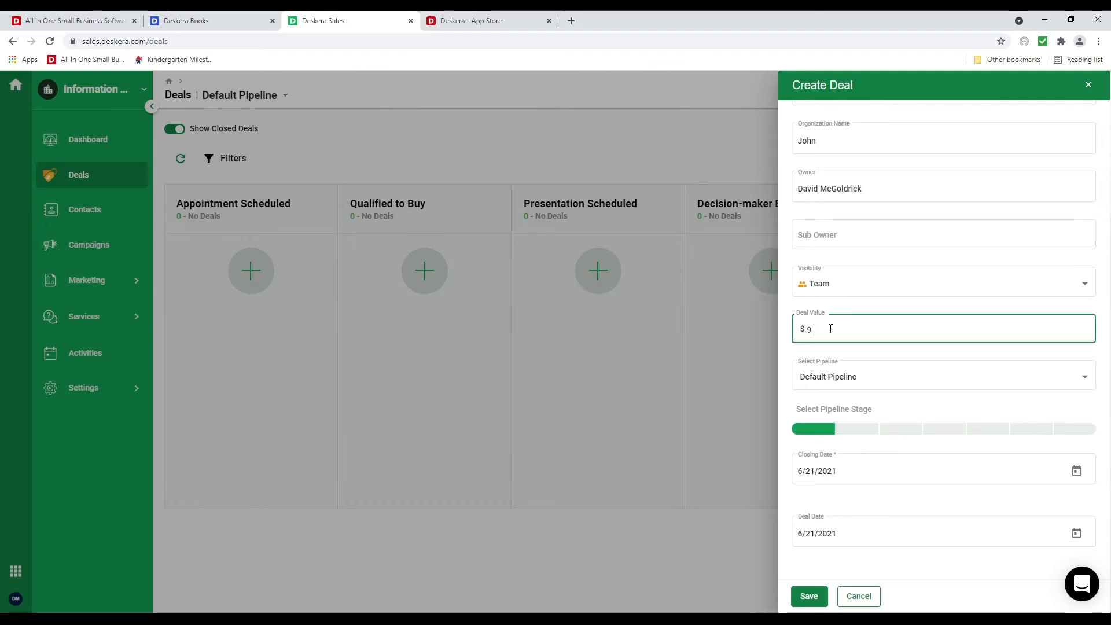
pyautogui.write(',000')
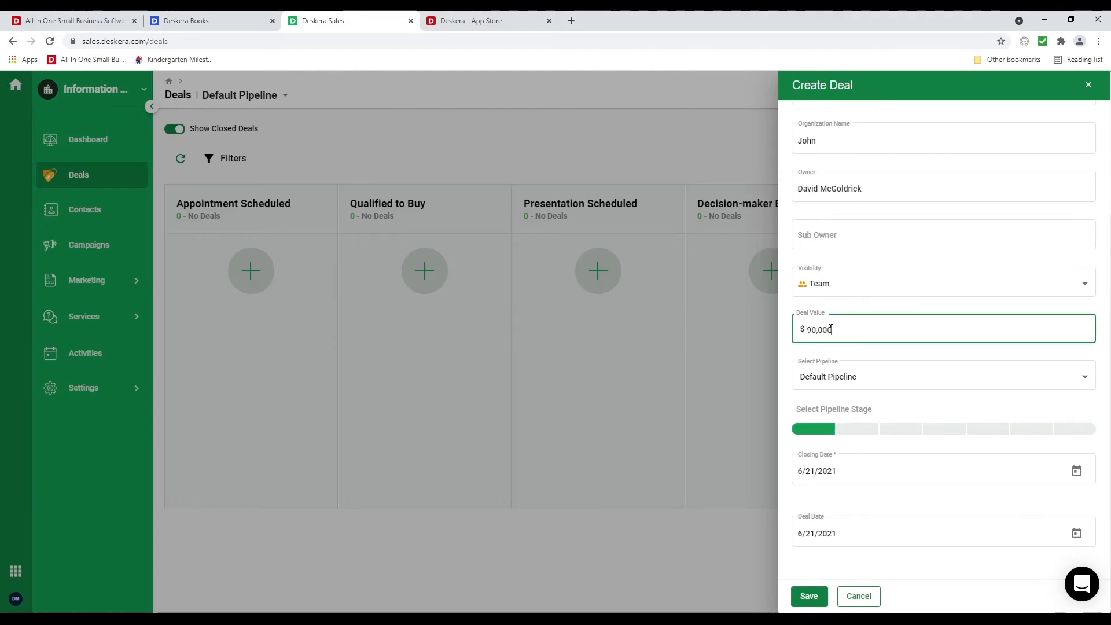
pyautogui.press('BackSpace')
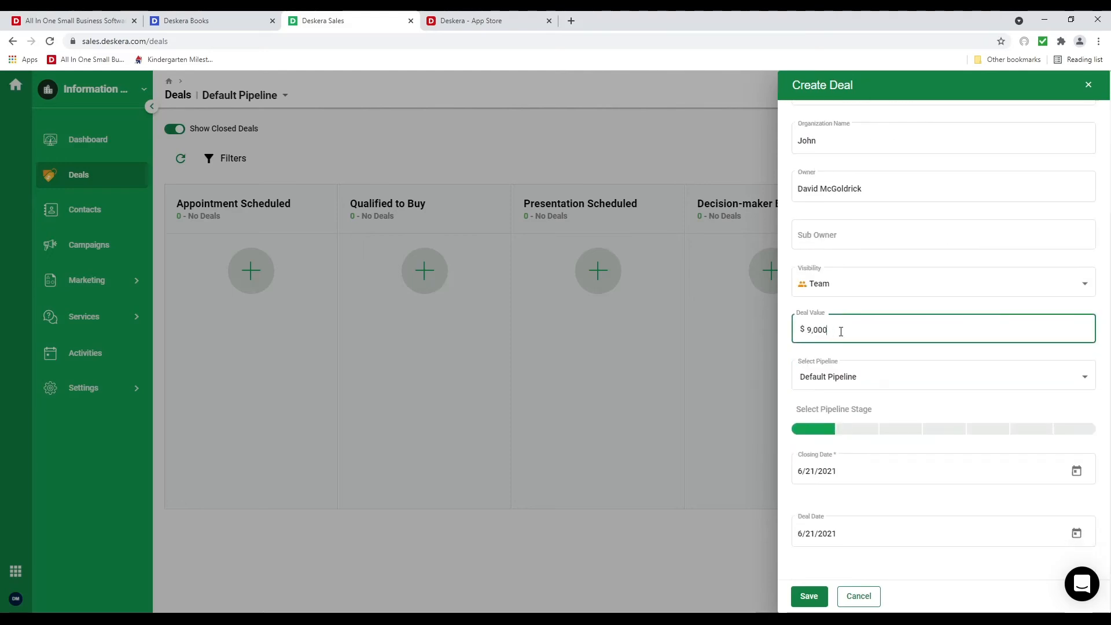
pyautogui.click(809, 596)
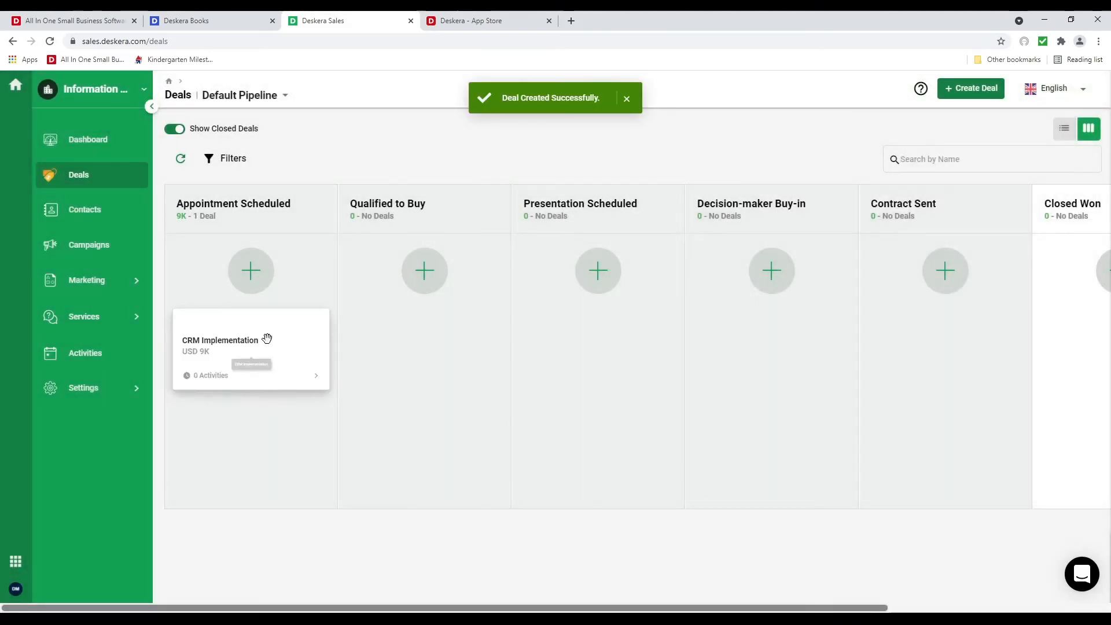
# Open the CRM Implementation deal card, check its options menu, and view its Activities
pyautogui.click(266, 339)
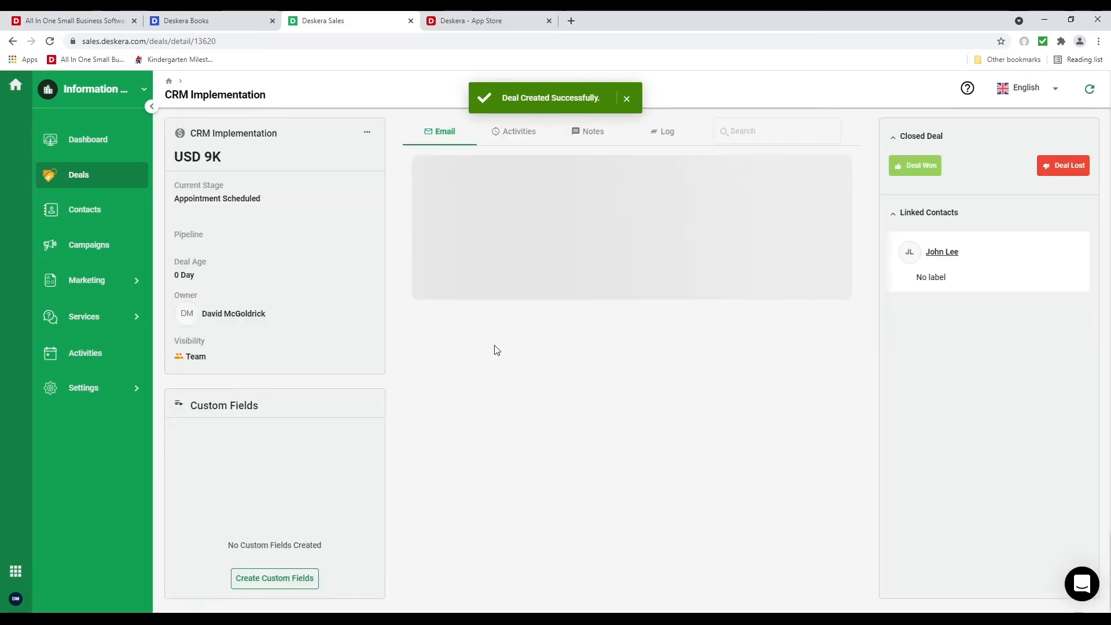
pyautogui.click(366, 133)
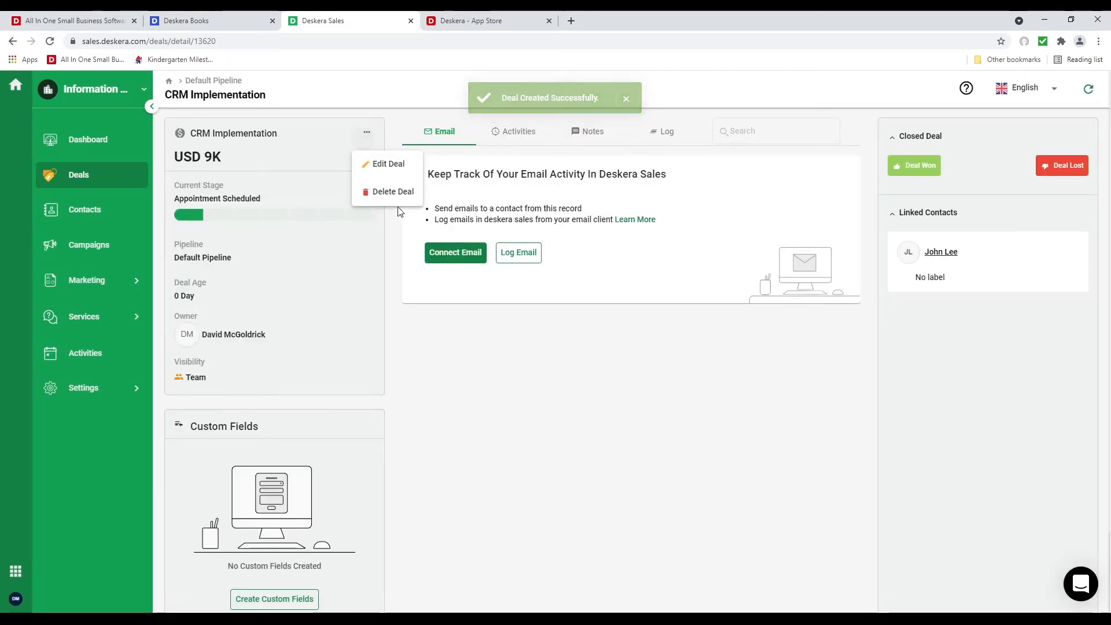
pyautogui.click(512, 399)
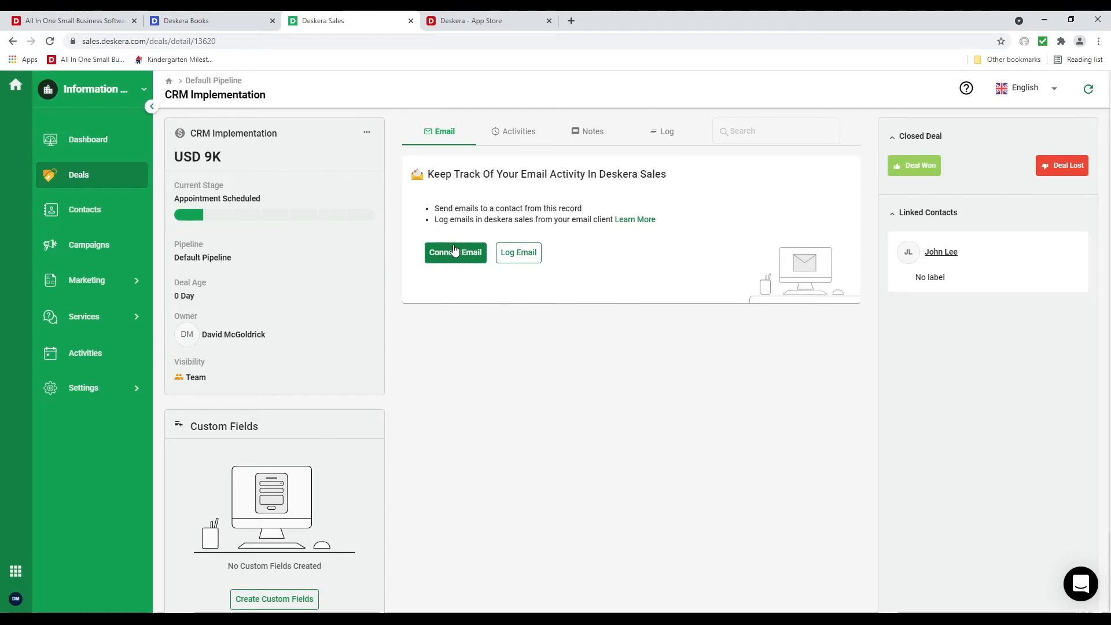
pyautogui.click(516, 132)
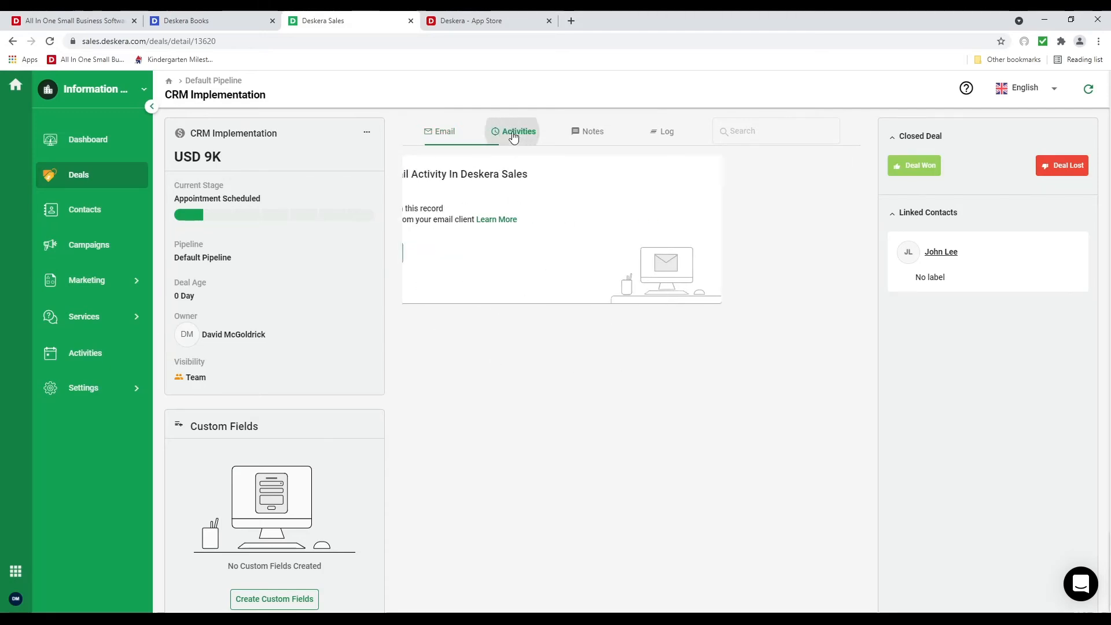
# Add a Call activity for 6/21/2021 at 01:29 PM with assignee, contact and organization, assignee reminder off
pyautogui.click(632, 346)
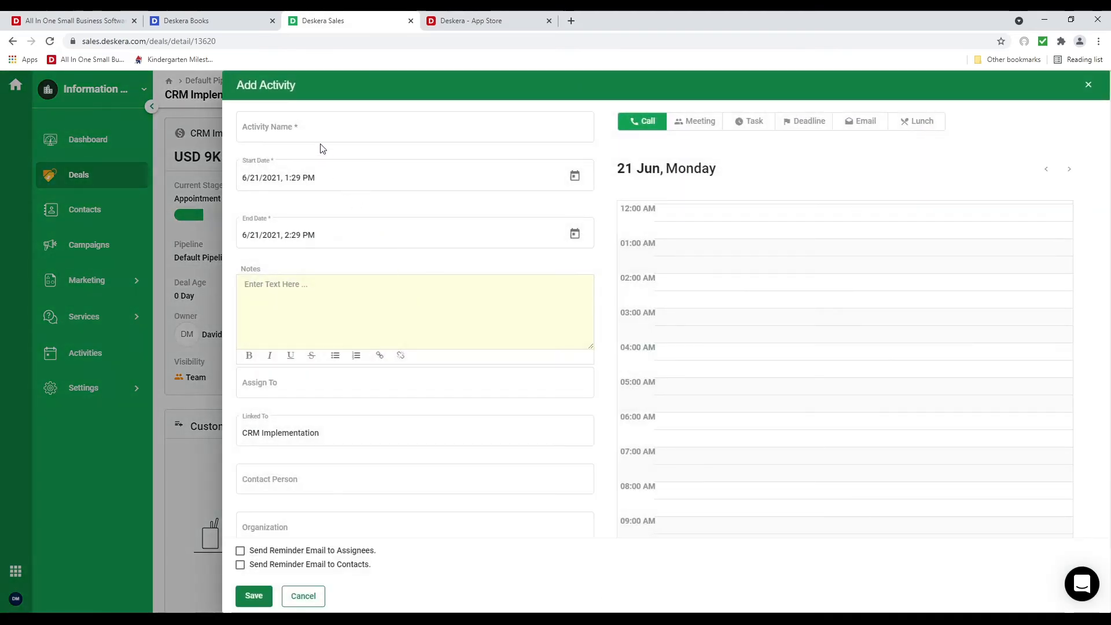
pyautogui.click(334, 135)
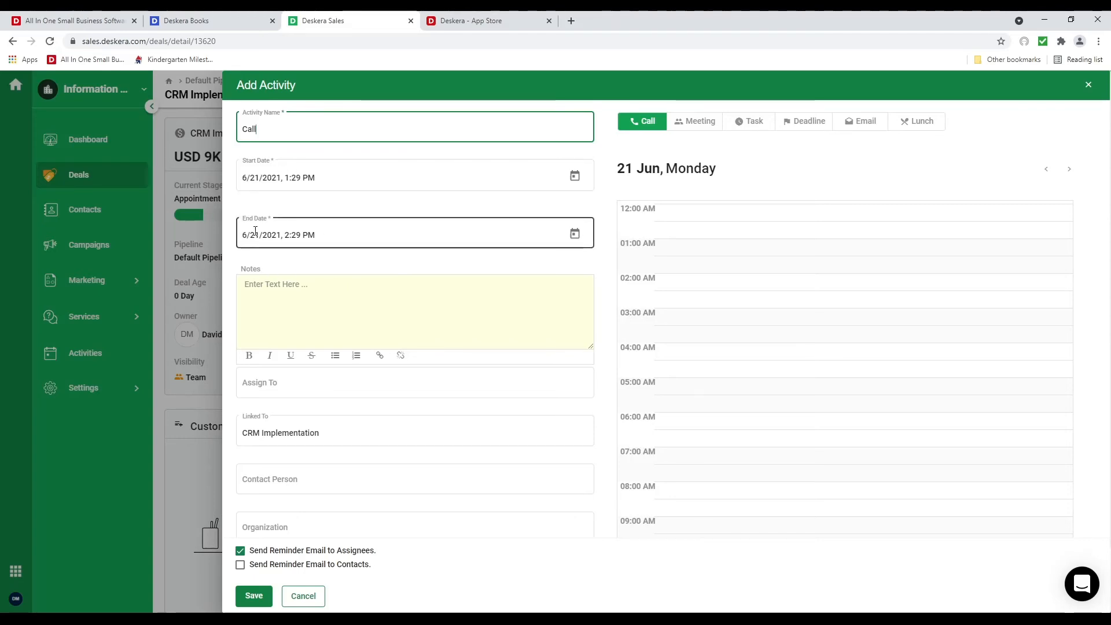
pyautogui.click(298, 387)
pyautogui.click(295, 415)
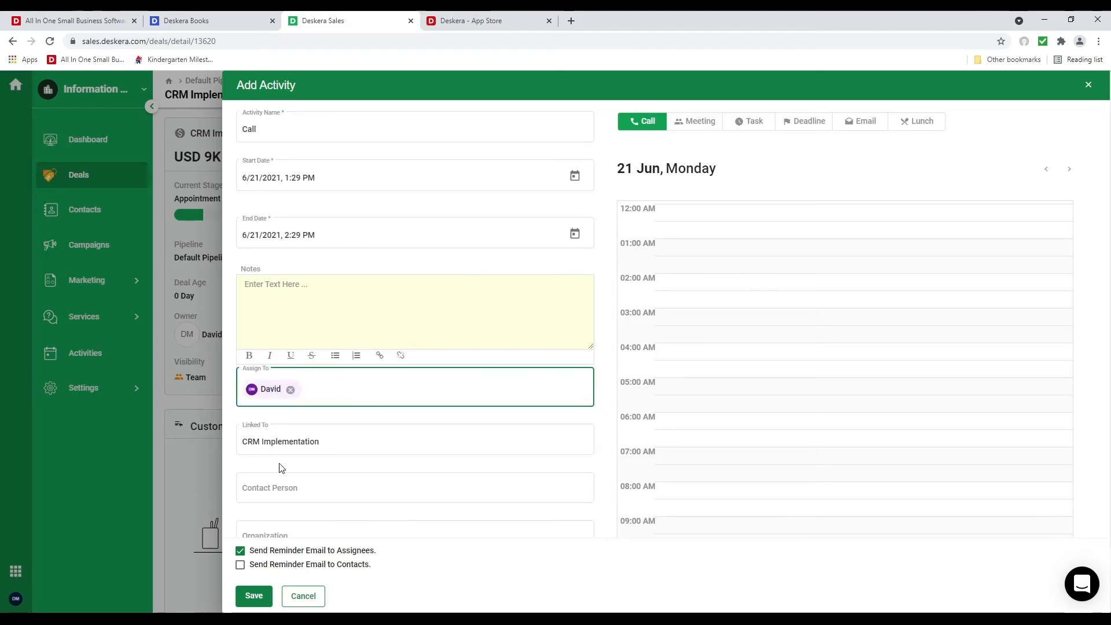
pyautogui.click(282, 490)
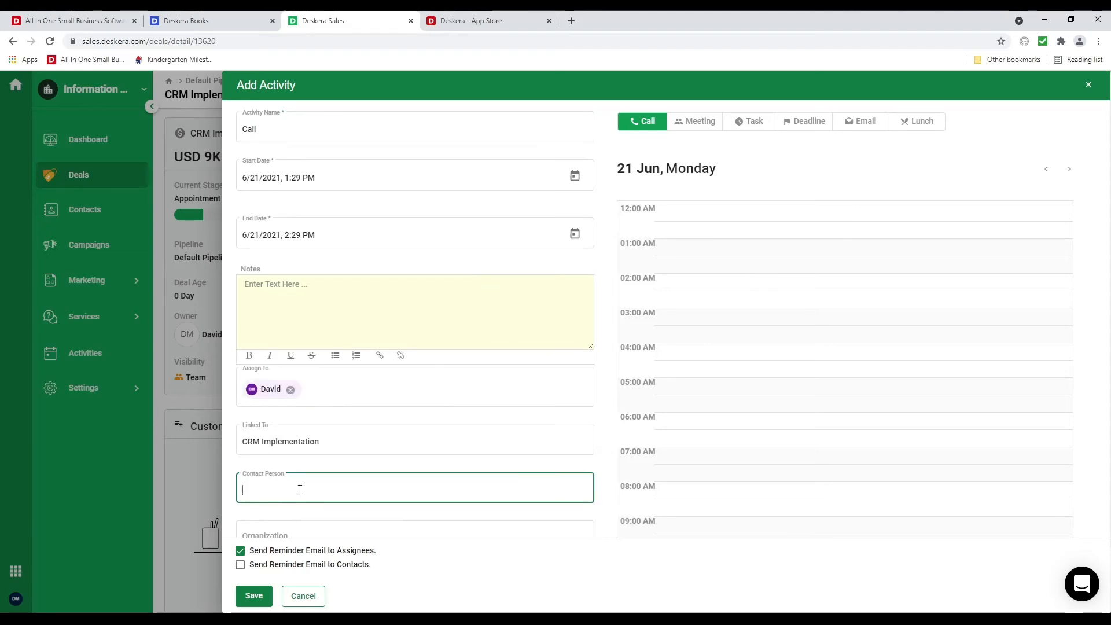
pyautogui.click(293, 521)
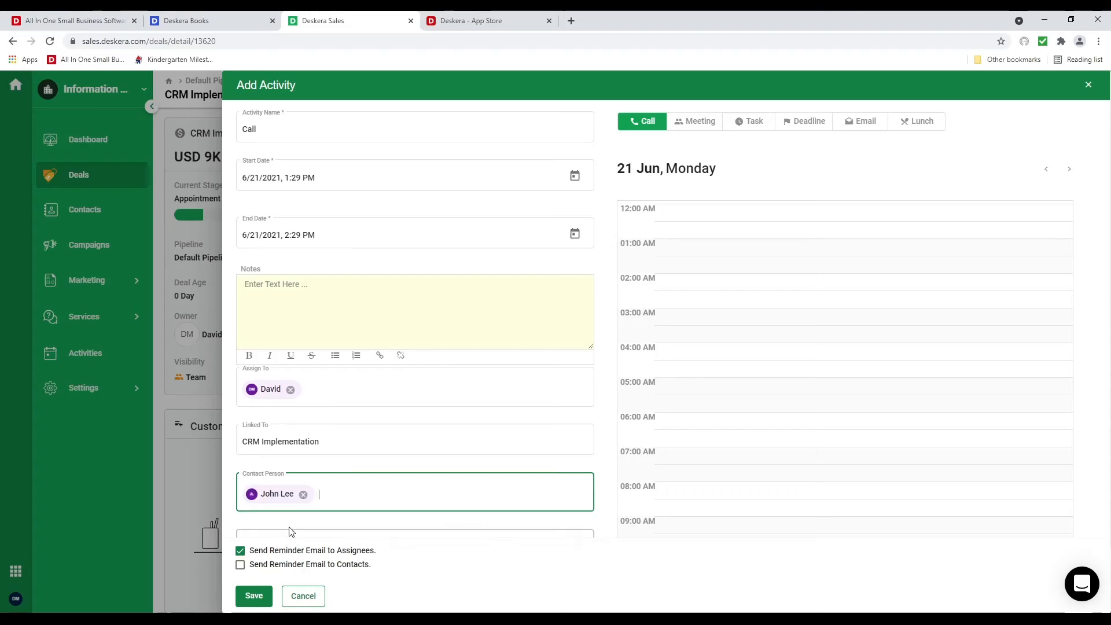
pyautogui.scroll(-2, 289, 524)
pyautogui.click(276, 468)
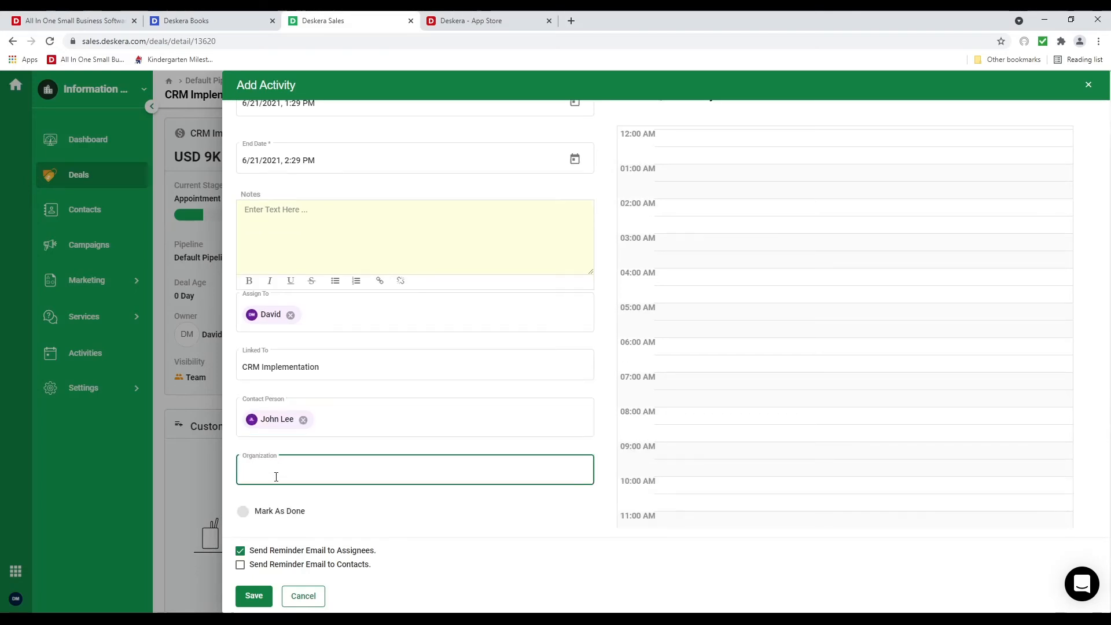
pyautogui.click(270, 502)
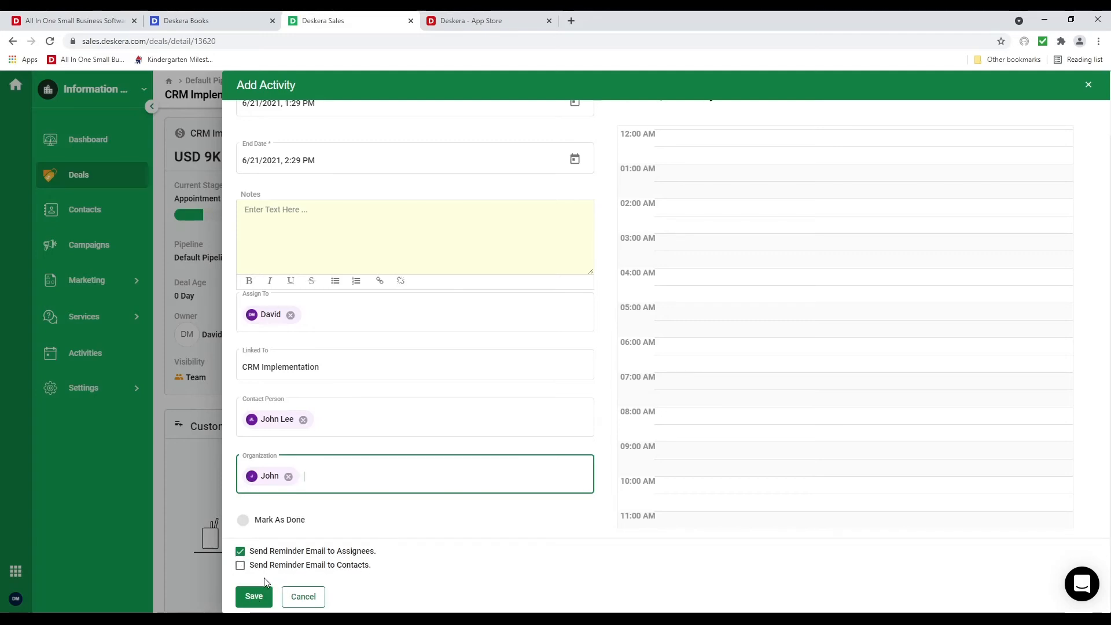
pyautogui.click(241, 552)
pyautogui.click(254, 596)
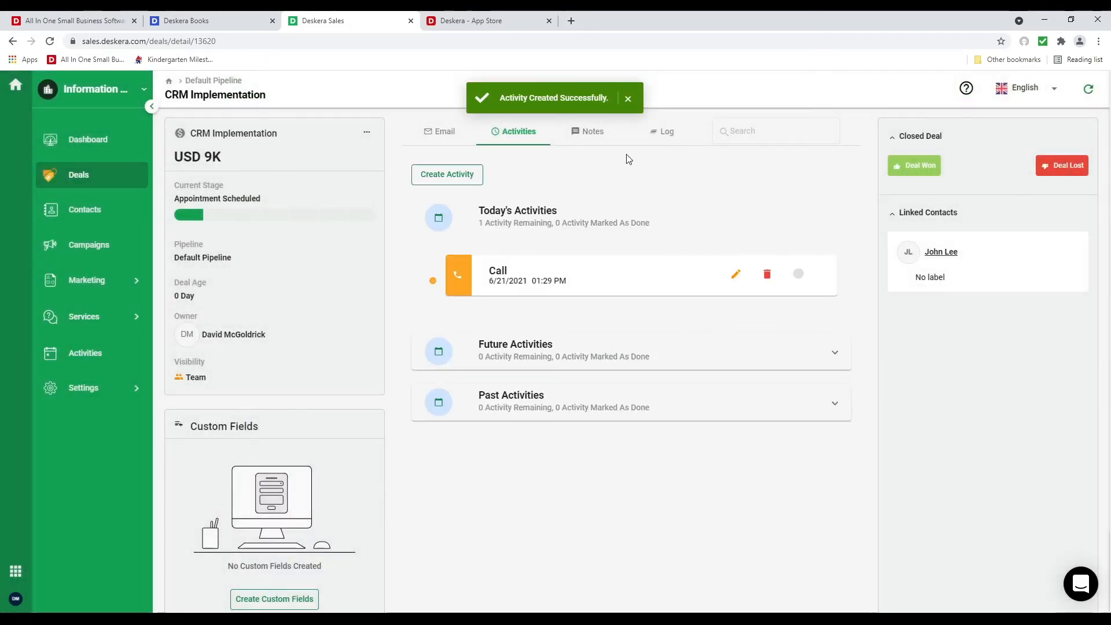
# Review the deal's Notes, Log and Activities tabs
pyautogui.click(594, 135)
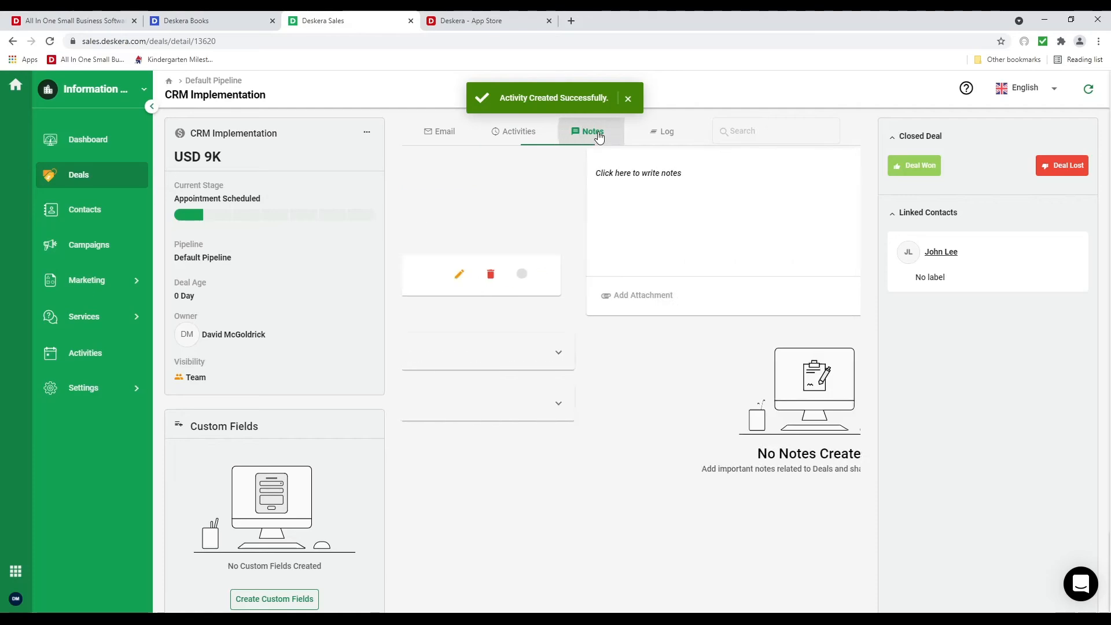
pyautogui.click(665, 136)
pyautogui.click(533, 135)
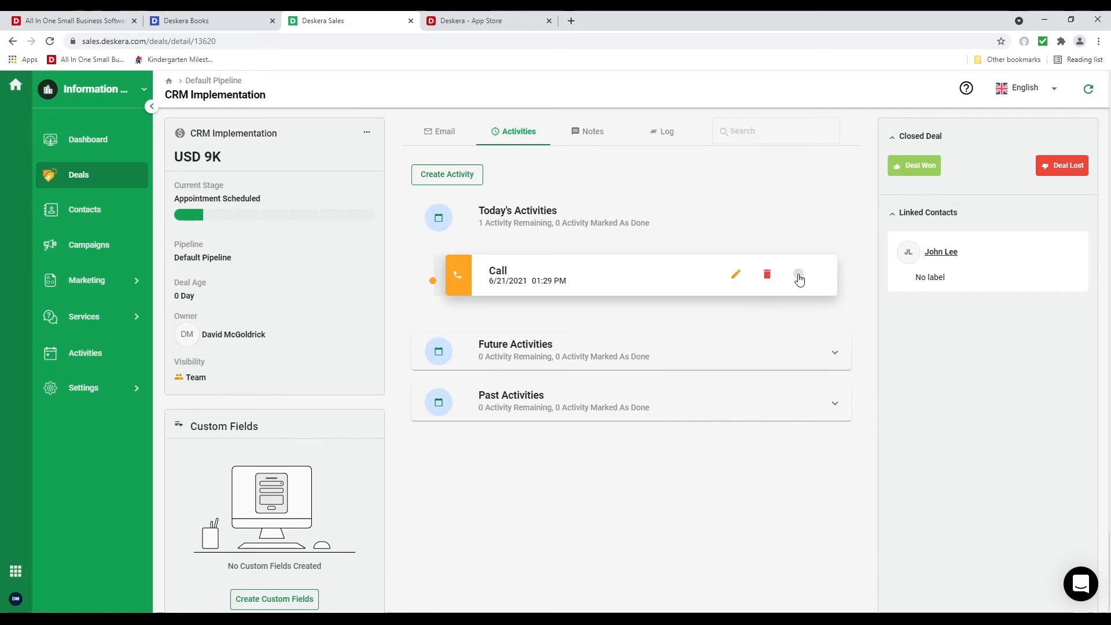
# Move the CRM Implementation deal card into the Contract Sent column of the Deals board
pyautogui.click(109, 185)
pyautogui.moveTo(281, 354); pyautogui.dragTo(914, 374)
pyautogui.moveTo(276, 336); pyautogui.dragTo(980, 332)
pyautogui.moveTo(869, 610); pyautogui.dragTo(1094, 601)
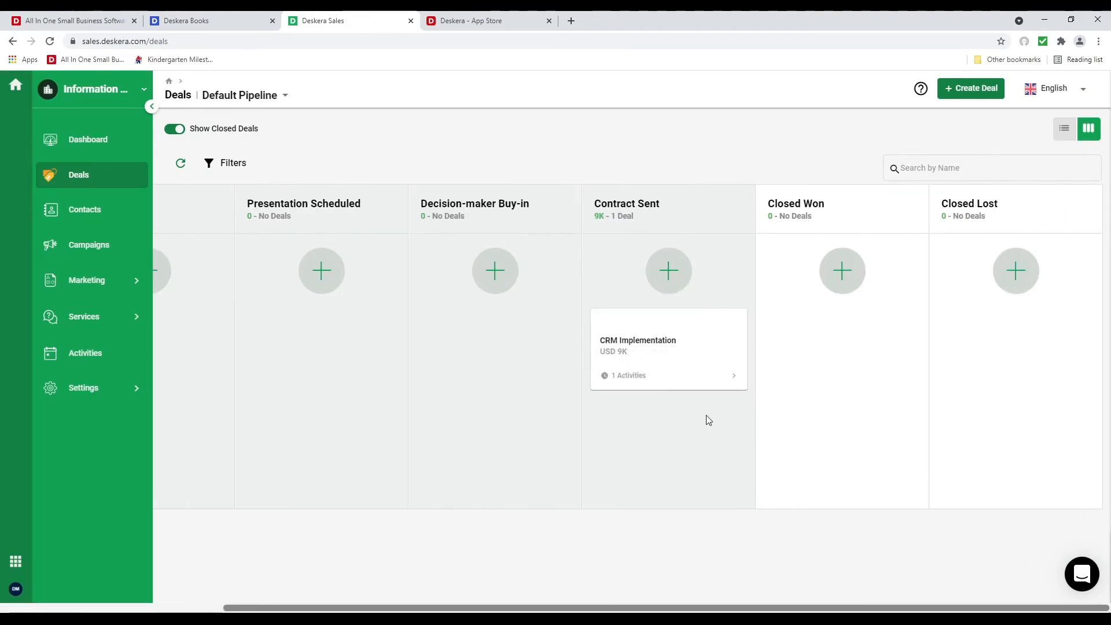
# Mark the CRM Implementation deal as Won, view deals as a list, and open the Activities calendar
pyautogui.click(695, 343)
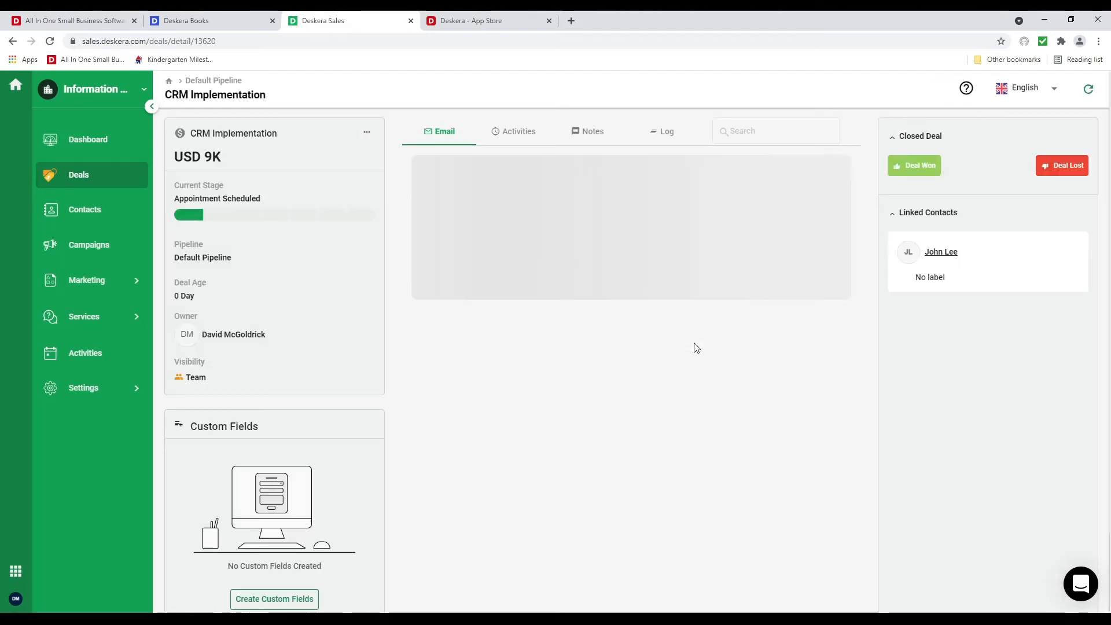
pyautogui.click(916, 166)
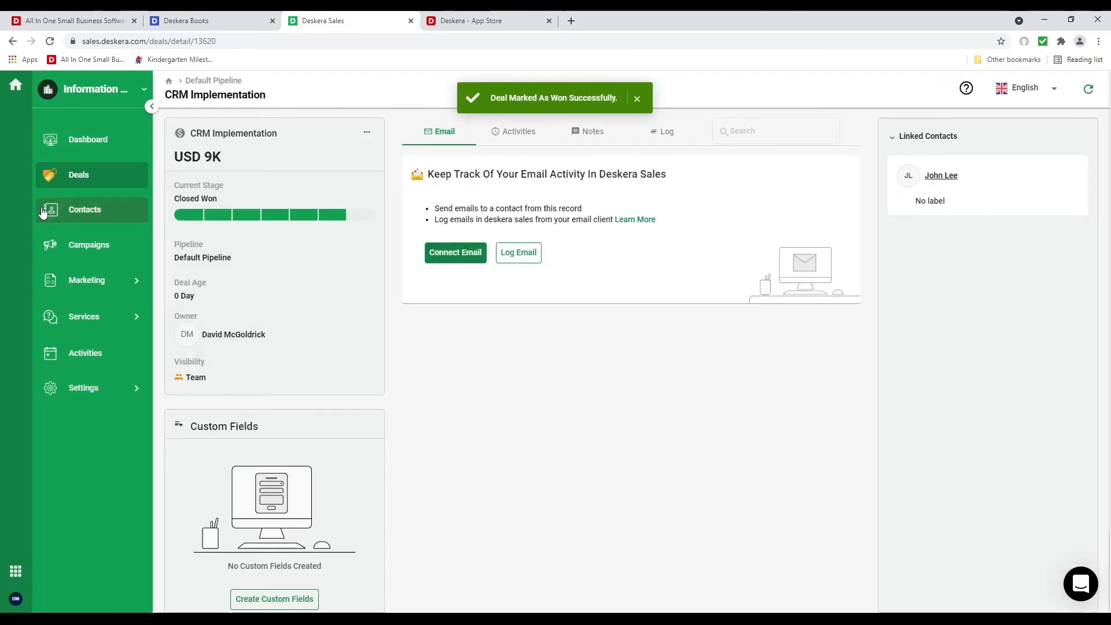
pyautogui.click(75, 179)
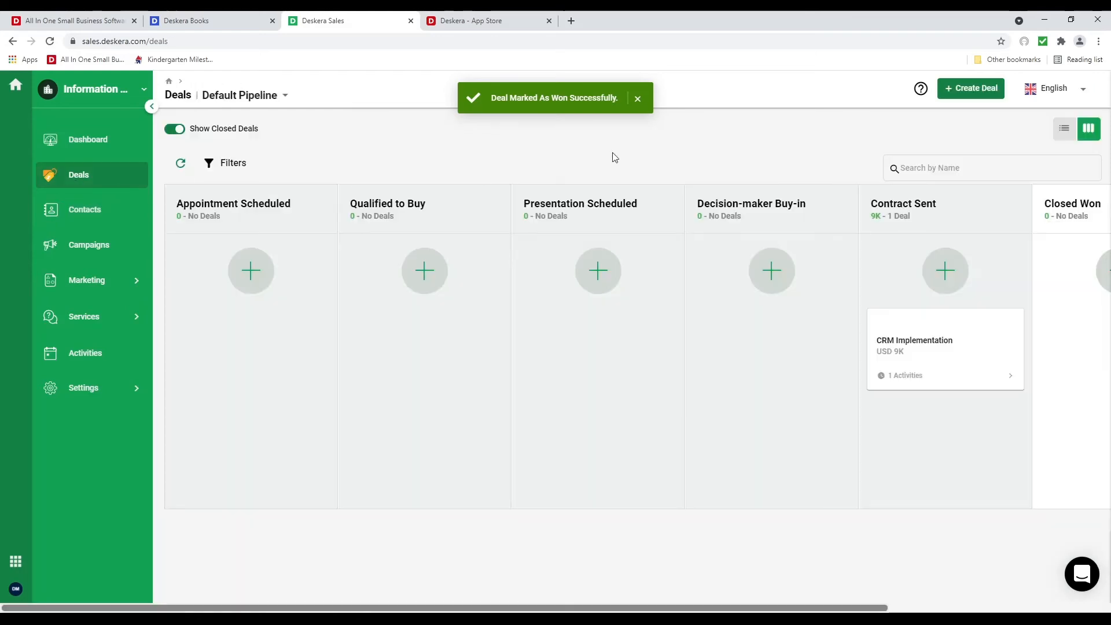
pyautogui.click(1064, 132)
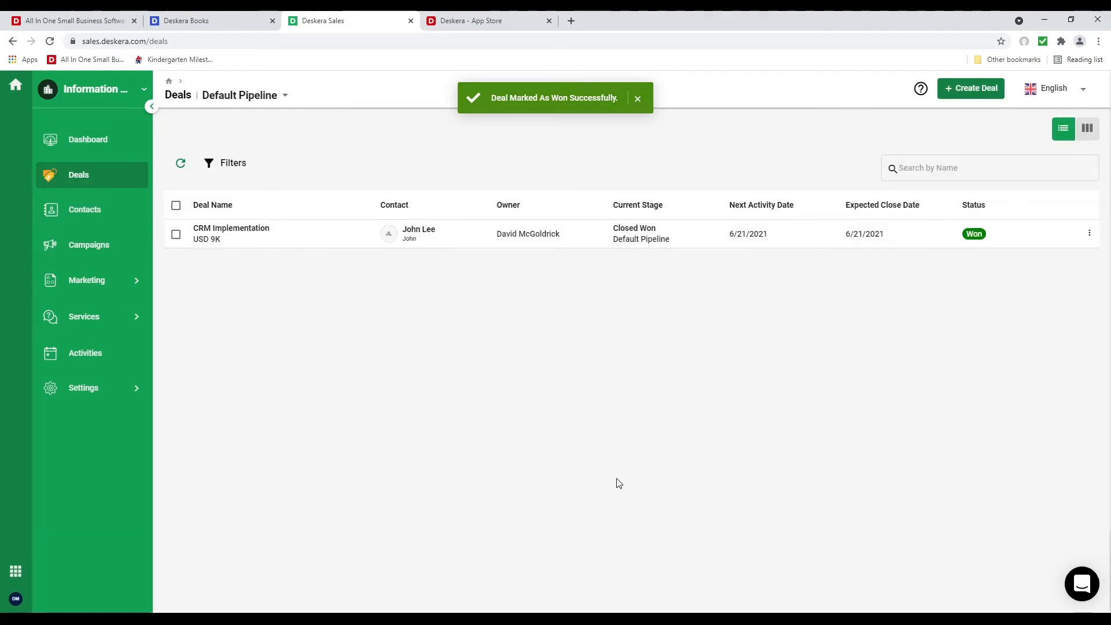
pyautogui.click(93, 358)
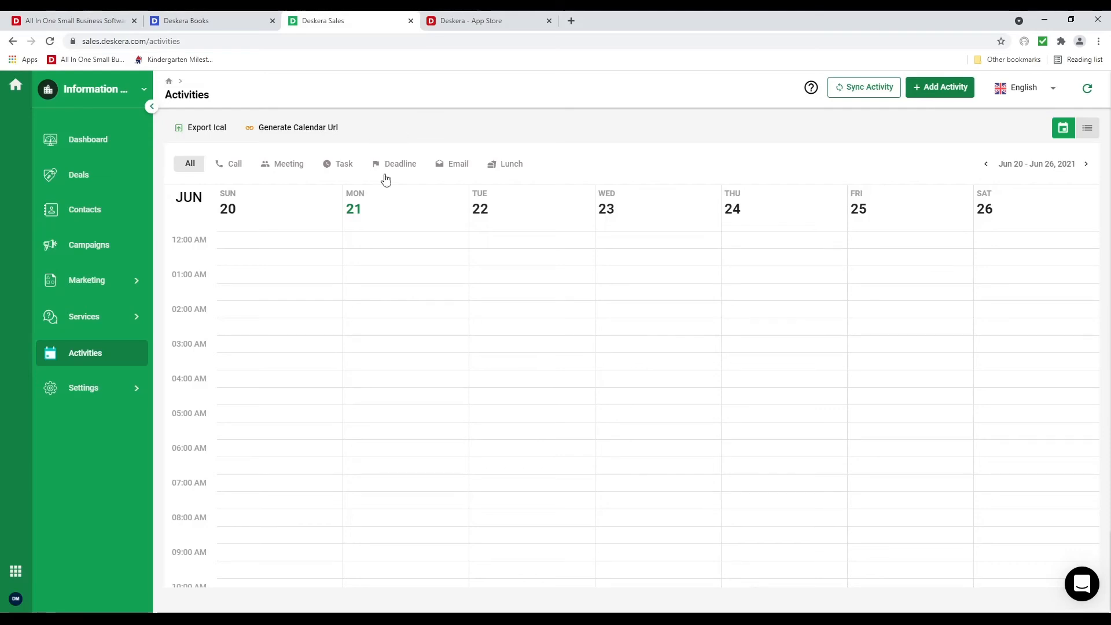
# Show the activities as a list, then go to the Sales dashboard
pyautogui.scroll(-8, 460, 324)
pyautogui.scroll(8, 500, 316)
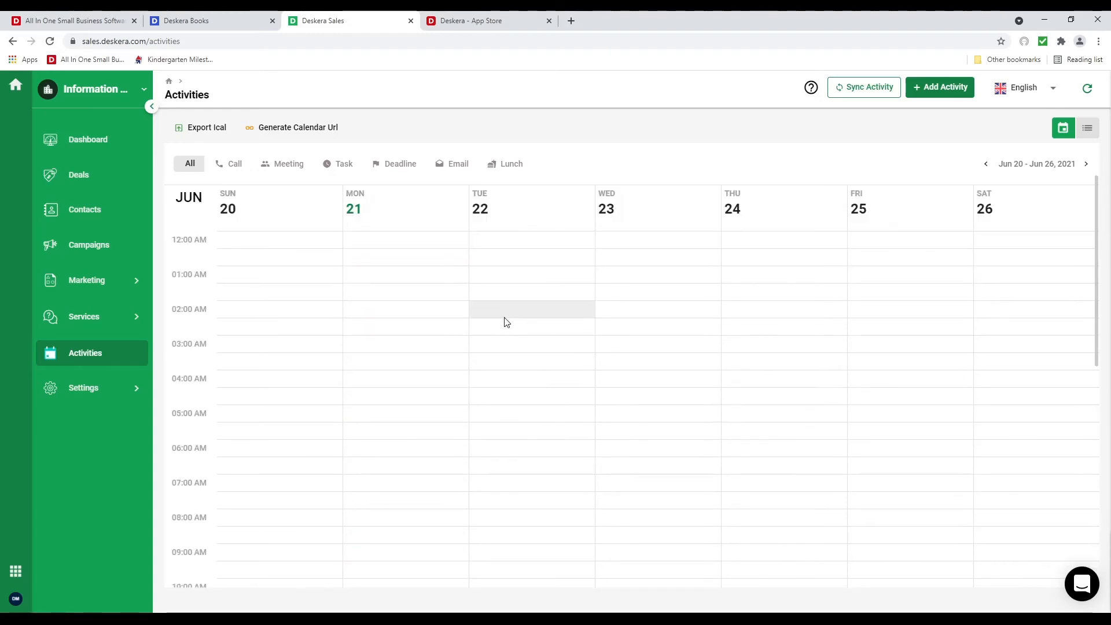
pyautogui.click(1085, 129)
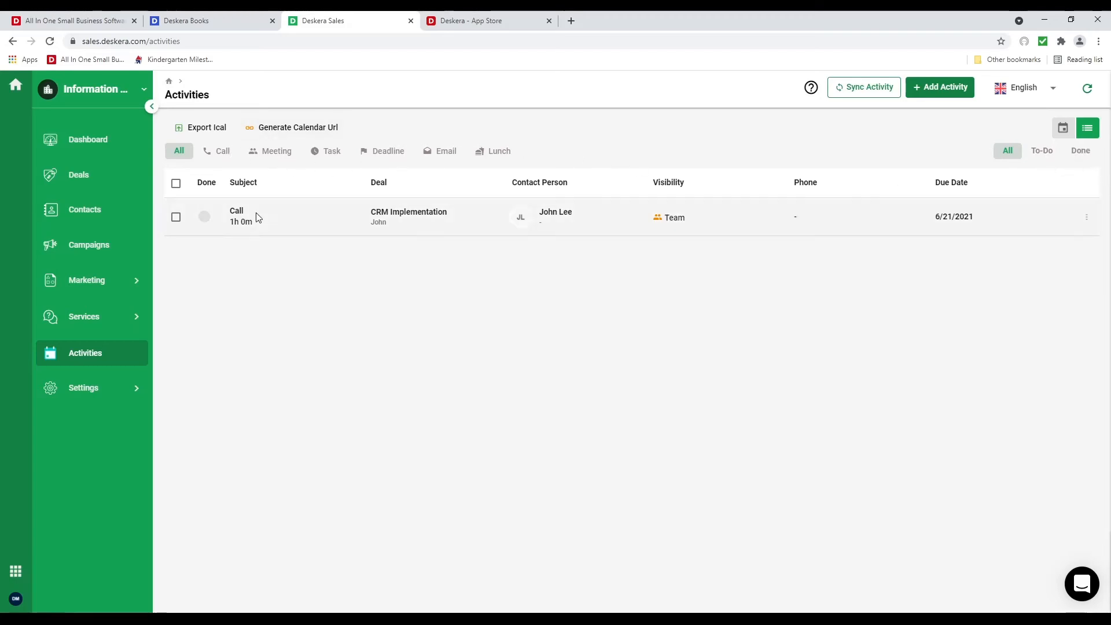
pyautogui.click(103, 141)
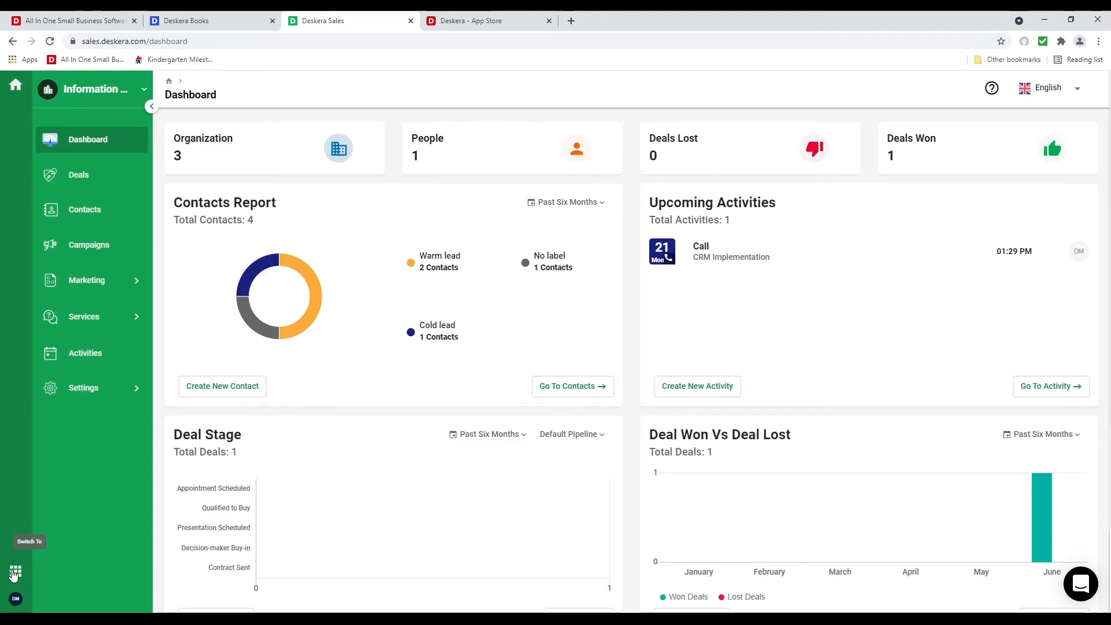
# Switch from Deskera Sales to Deskera People using the apps grid
pyautogui.click(16, 571)
pyautogui.click(63, 181)
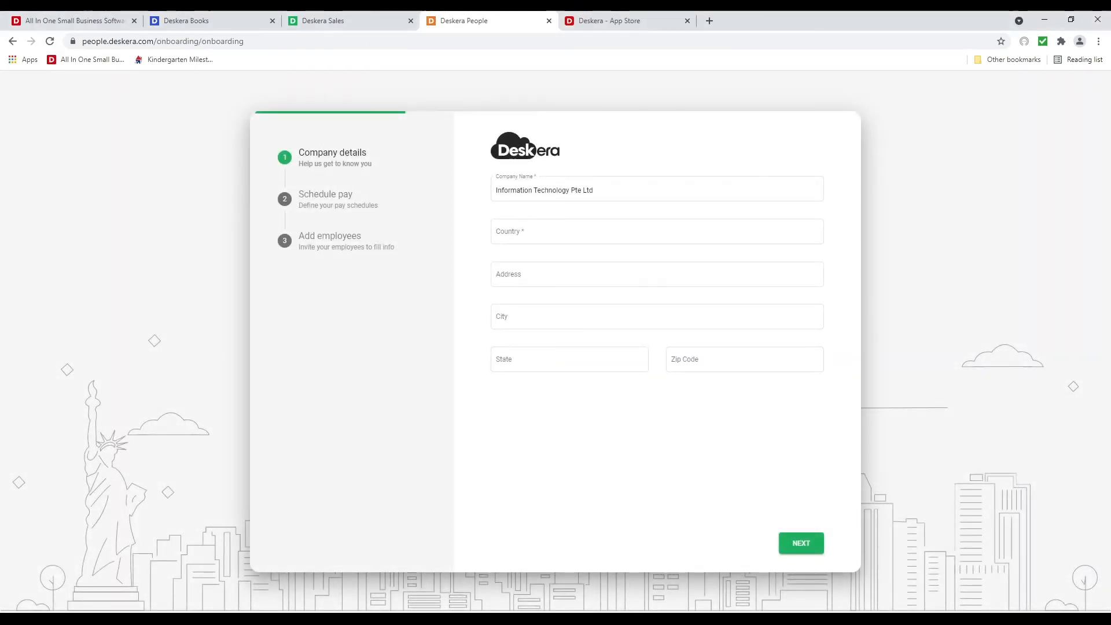
# Set the company country to United States of America
pyautogui.click(581, 242)
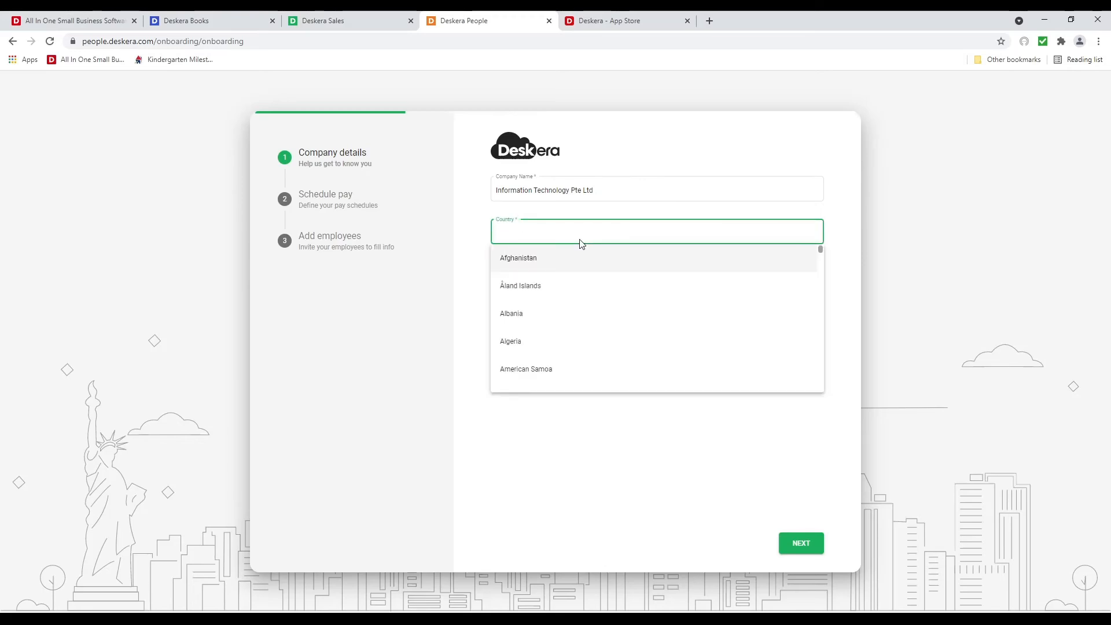
pyautogui.write('uni')
pyautogui.click(559, 350)
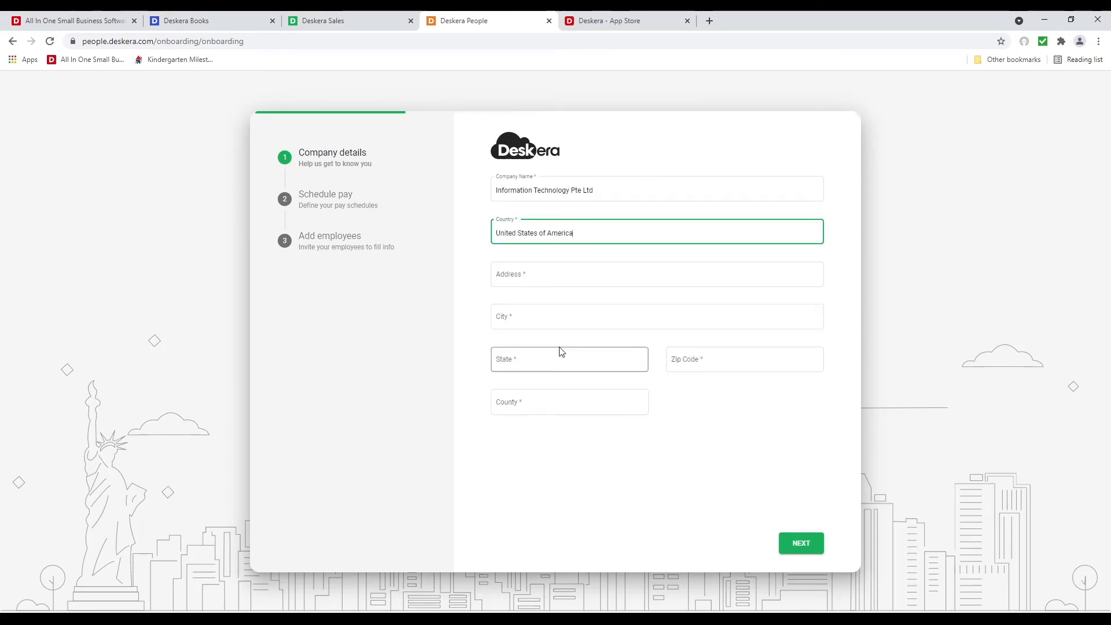
# Enter the company street address, accept the autofilled city, state, zip and county, and continue
pyautogui.click(535, 279)
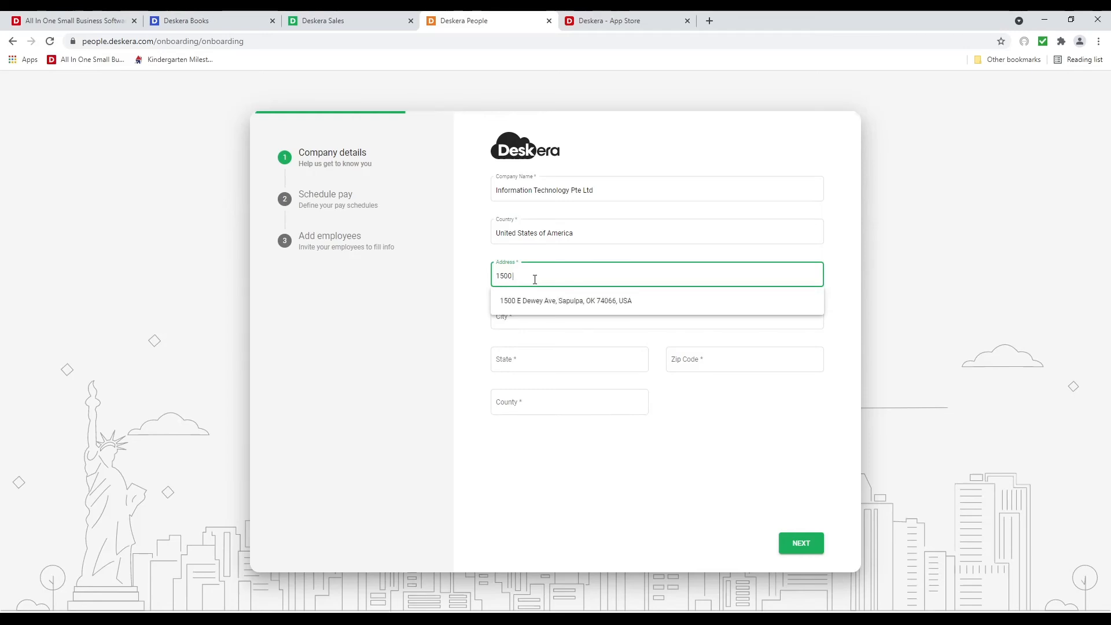
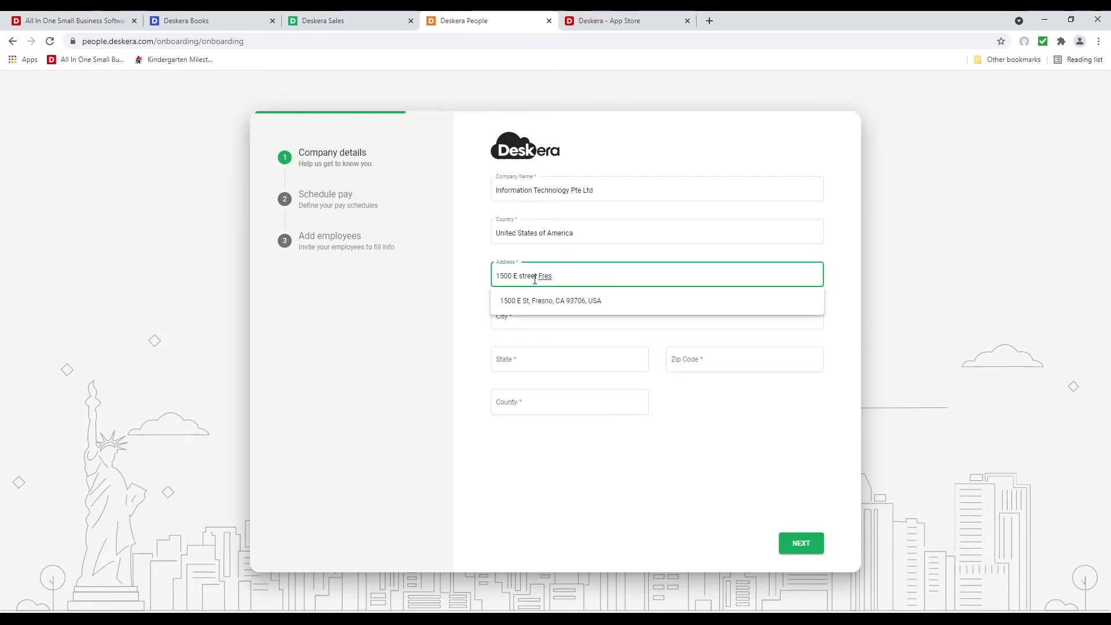
pyautogui.click(565, 301)
pyautogui.click(690, 362)
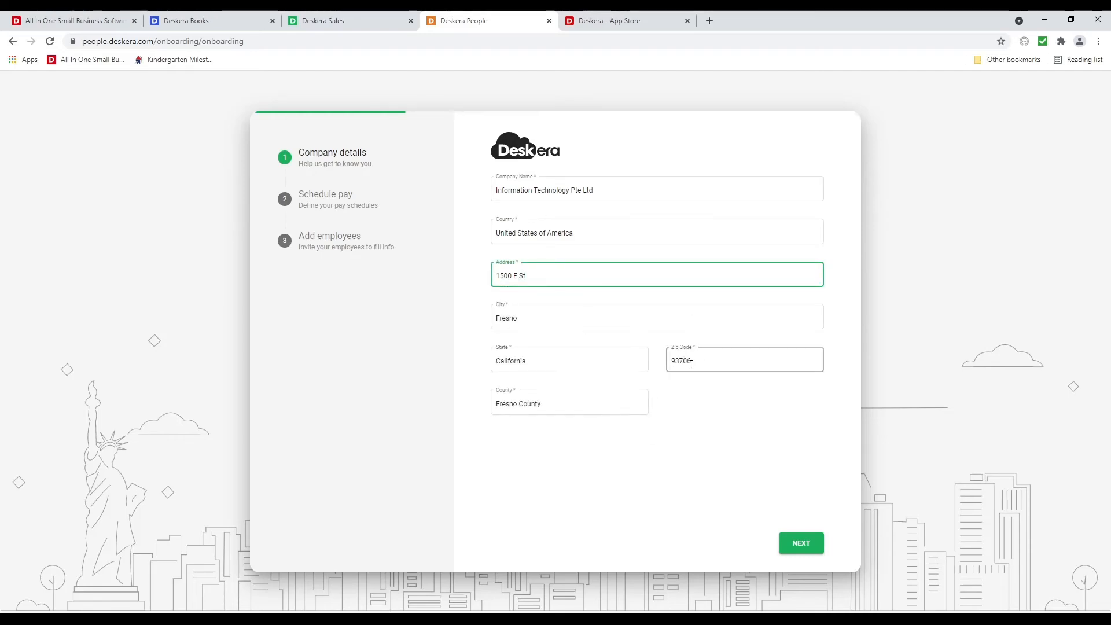
pyautogui.click(804, 552)
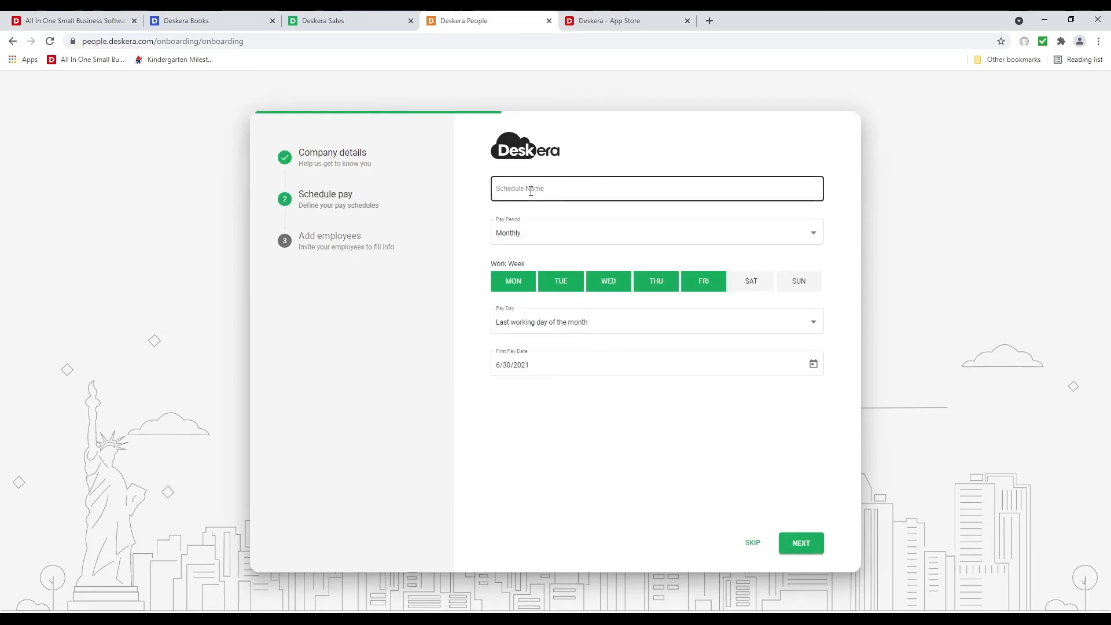
# Name the pay schedule Monthly, keep the default Mon–Fri last-working-day settings, and continue
pyautogui.click(531, 191)
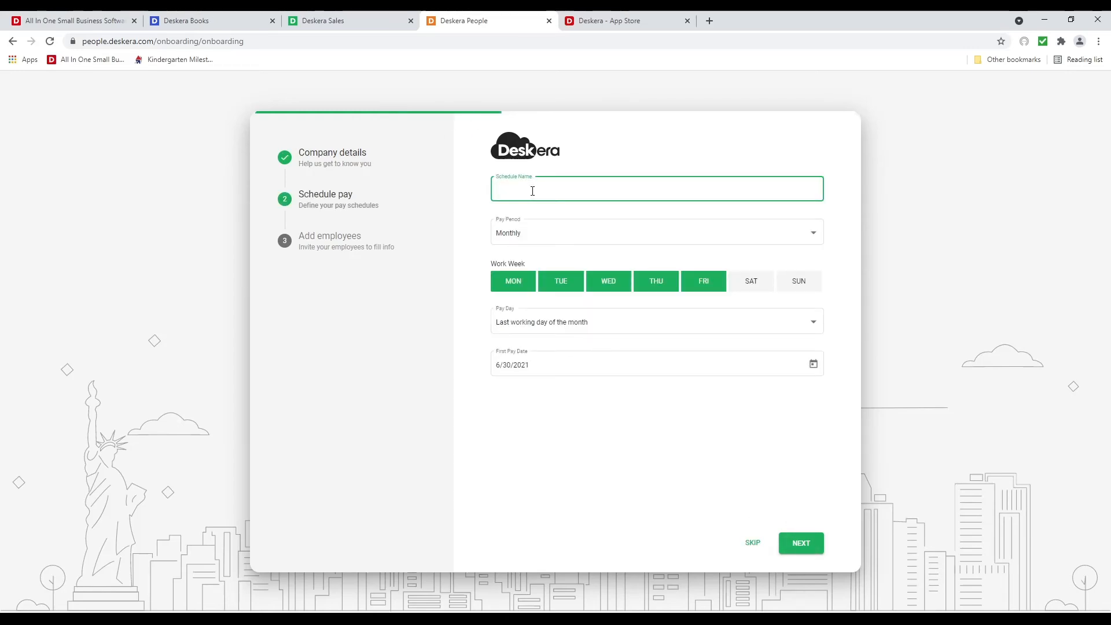
pyautogui.write('Monthly')
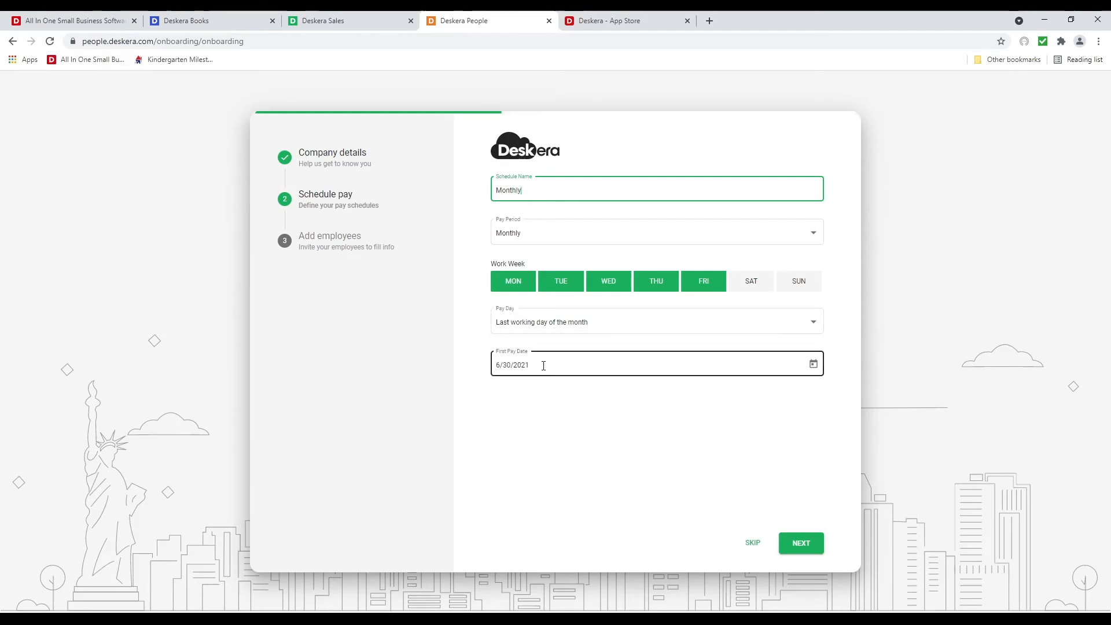
pyautogui.click(793, 547)
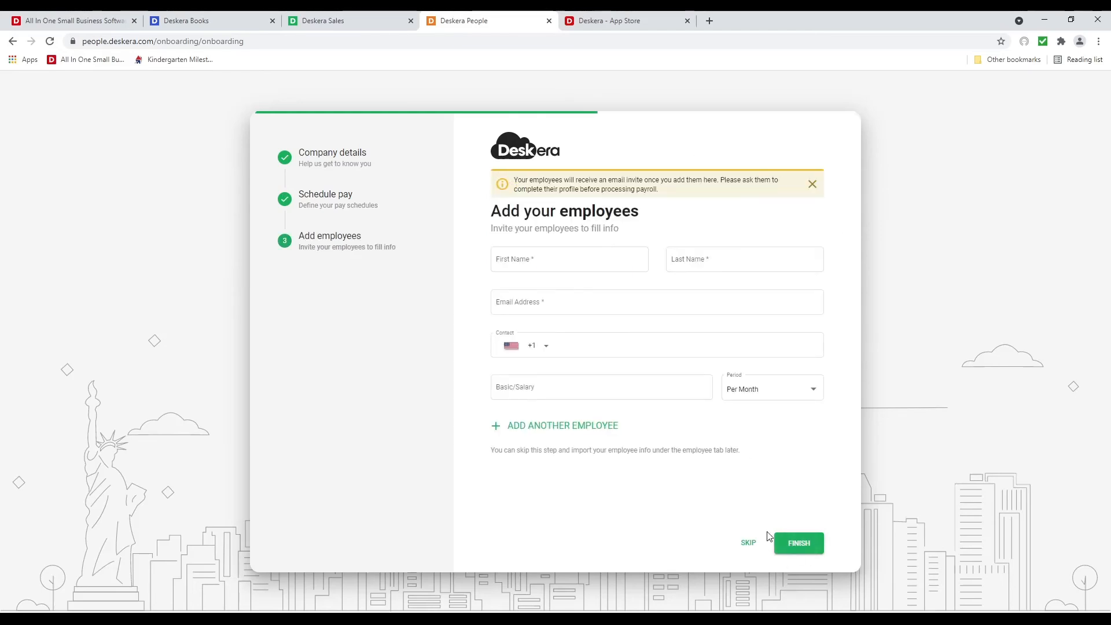
# Enter the new employee's first name, last name and e-mail address
pyautogui.click(594, 259)
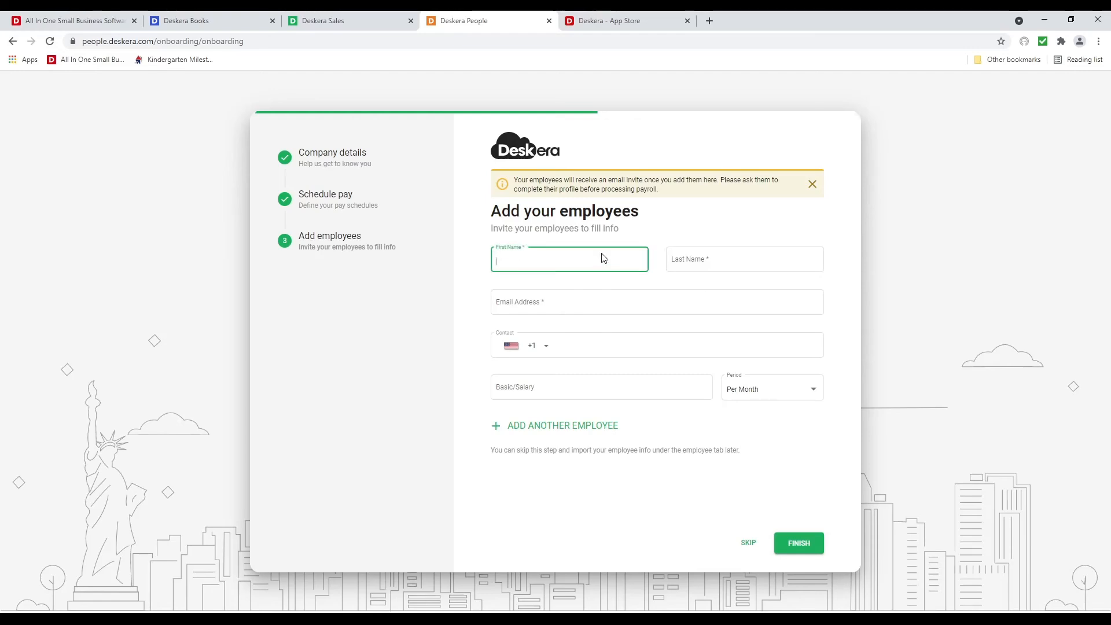
pyautogui.press('Tab')
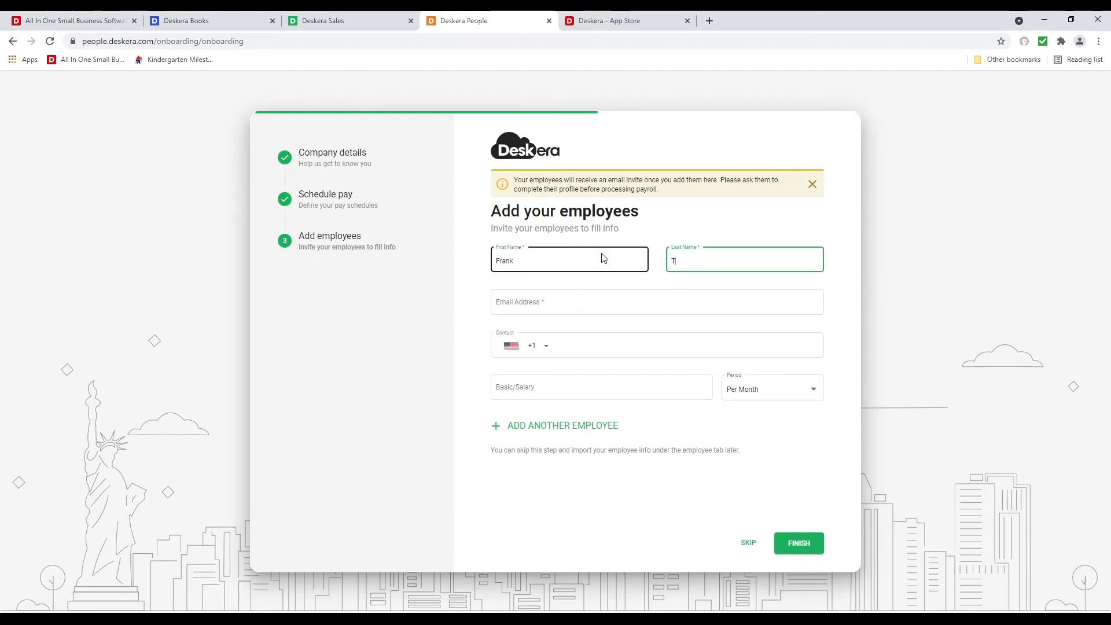
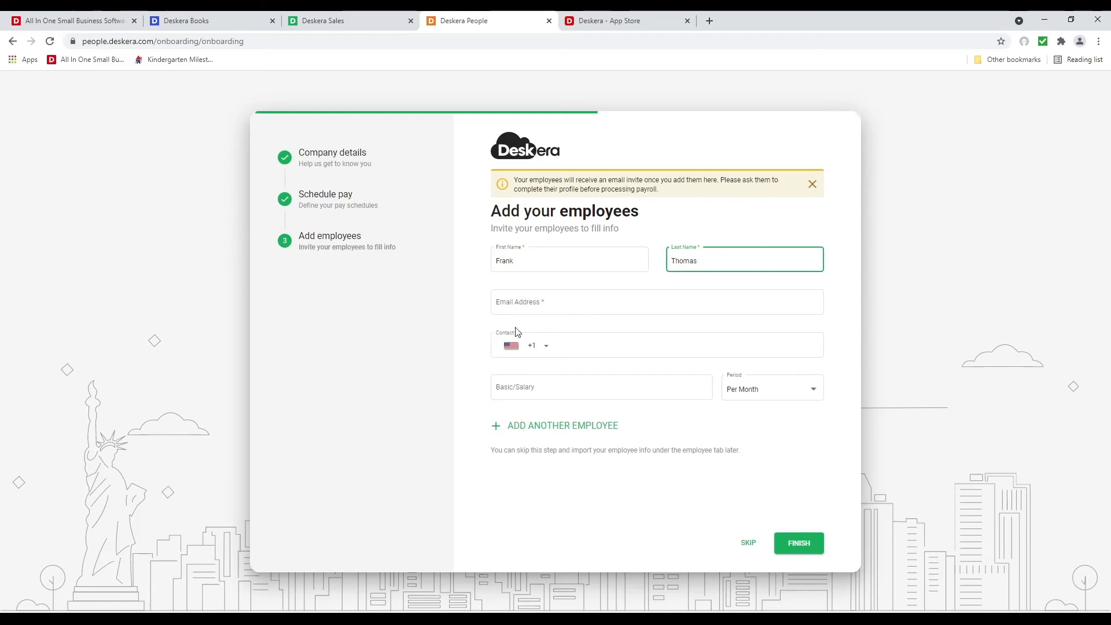
pyautogui.click(522, 302)
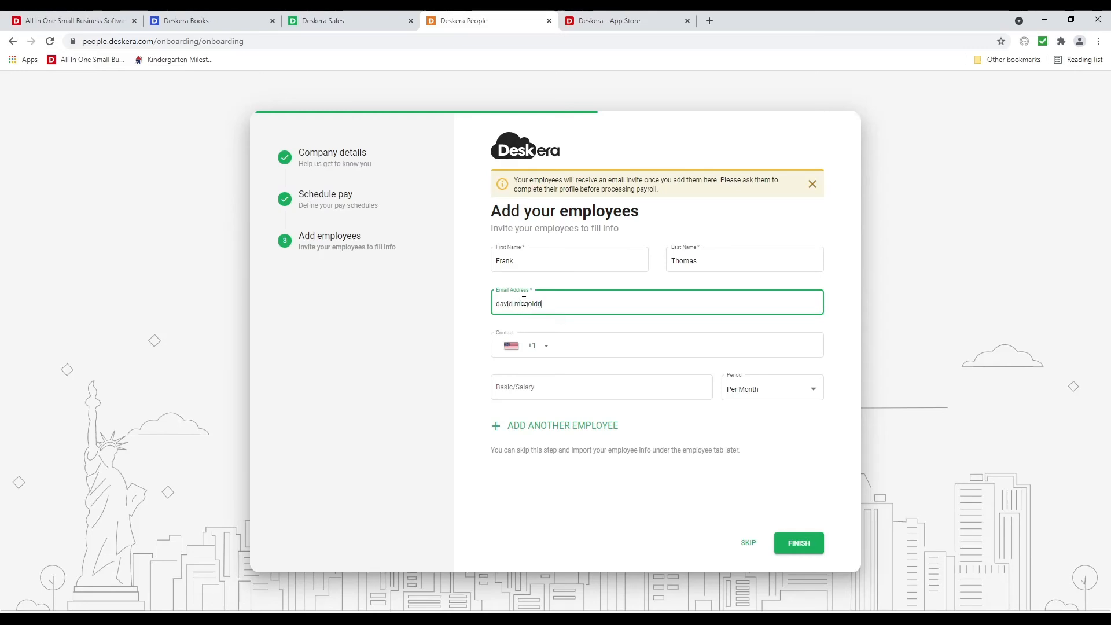
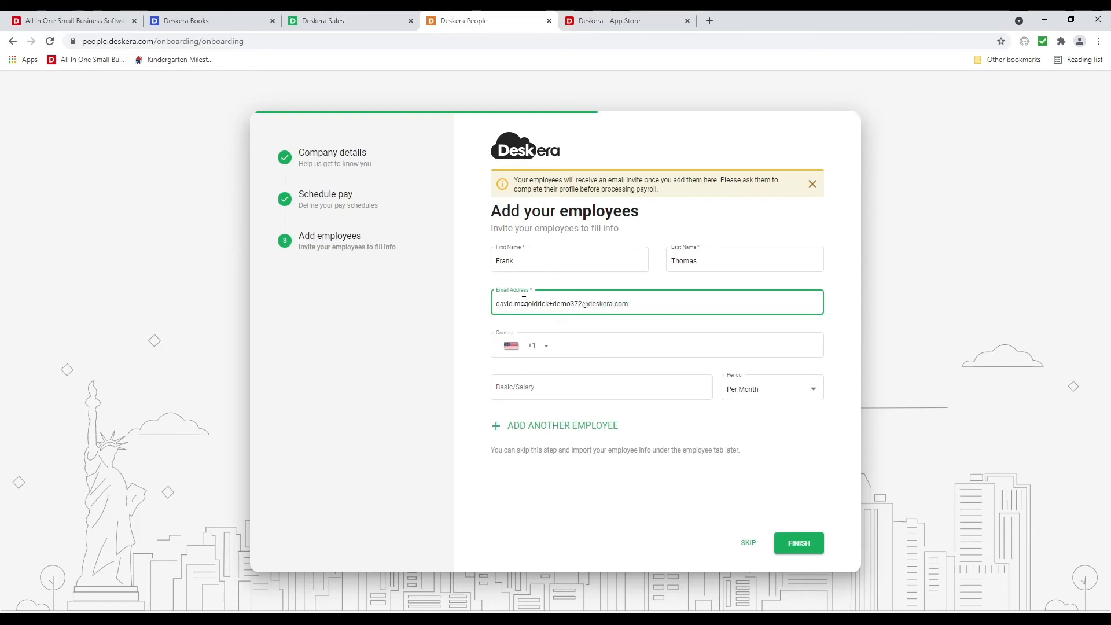
# Set the employee's salary to 5,000 Per Month and finish onboarding
pyautogui.click(546, 388)
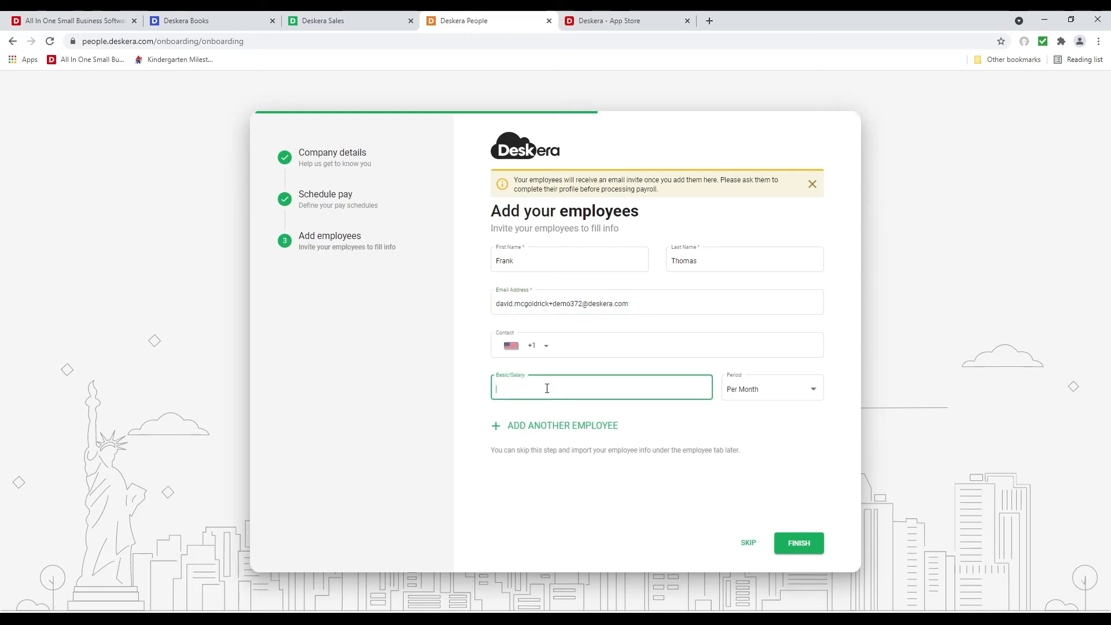
pyautogui.write('5,000')
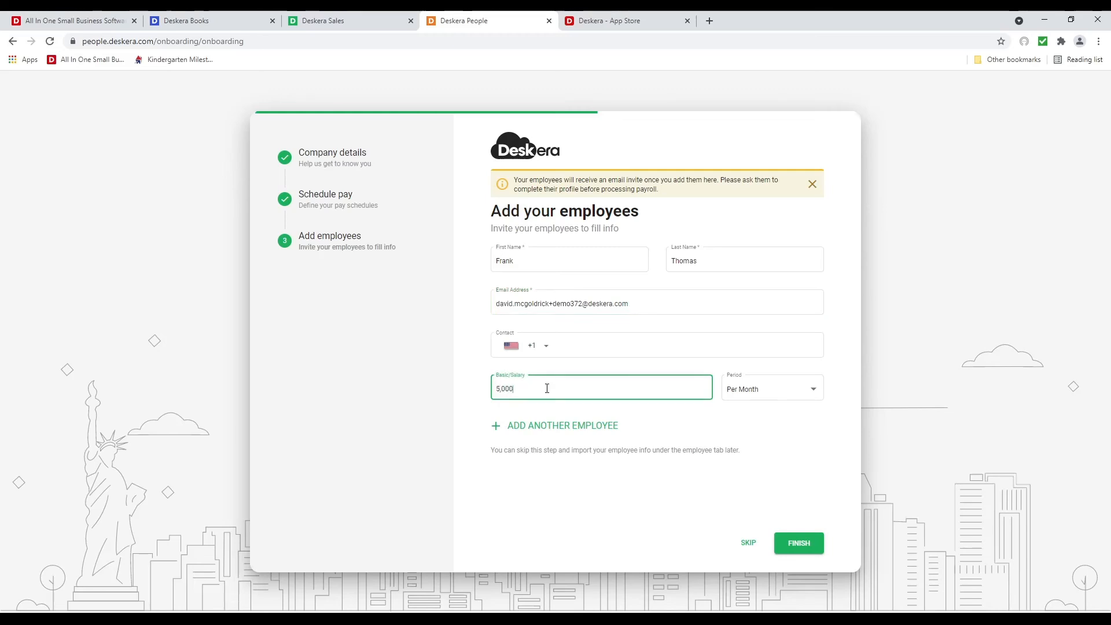
pyautogui.click(770, 389)
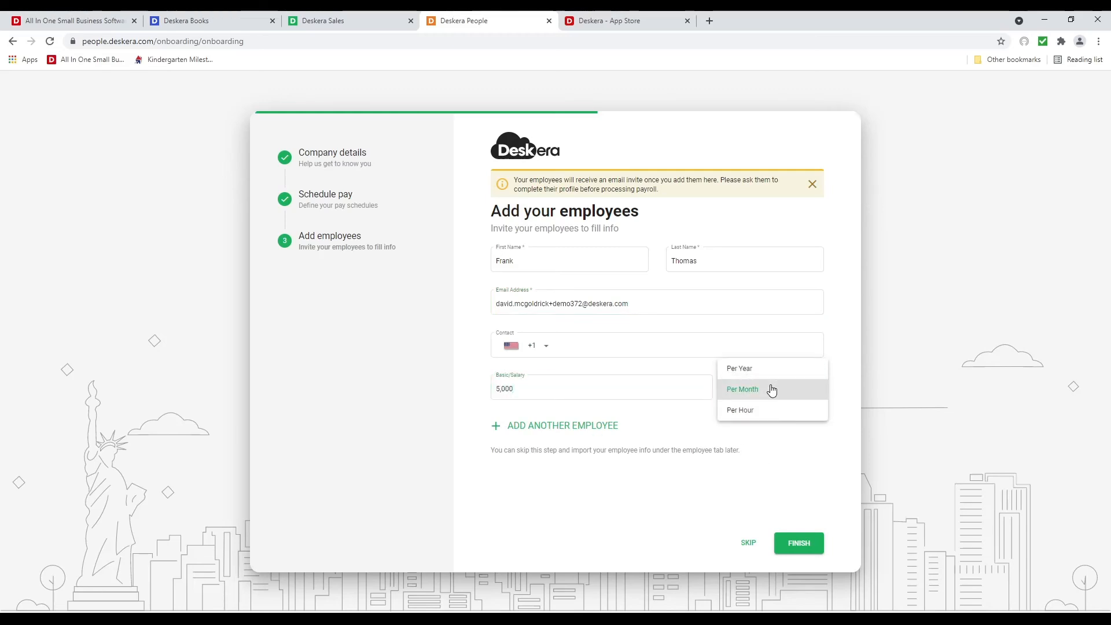
pyautogui.click(771, 389)
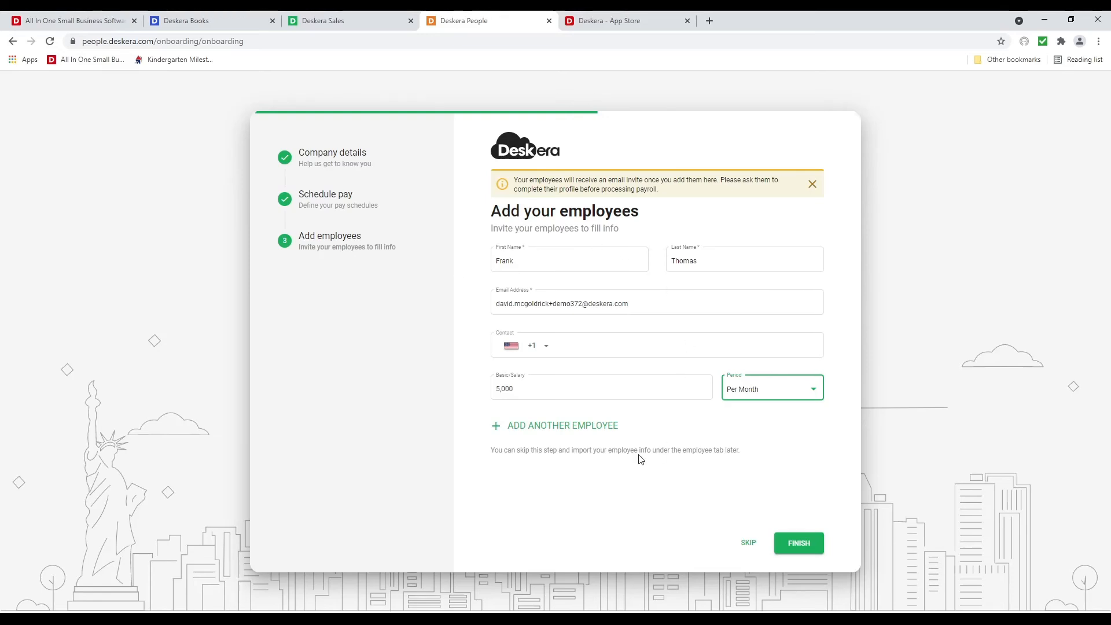
pyautogui.click(804, 546)
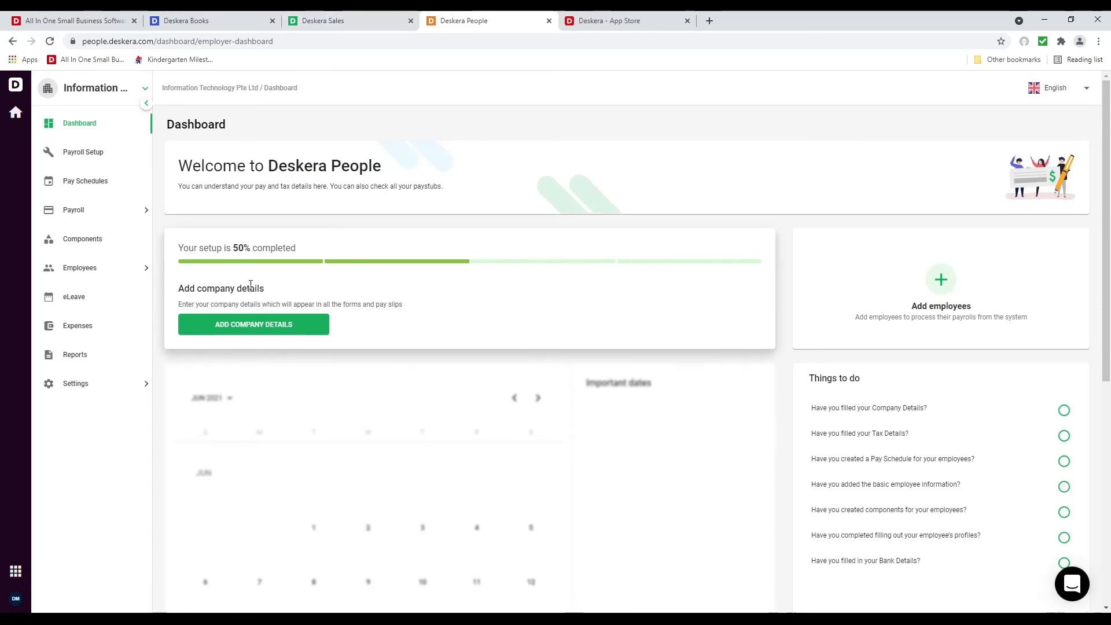
# Browse Company Settings, Performance and Tax Details, then open the Payslip Designer
pyautogui.click(115, 383)
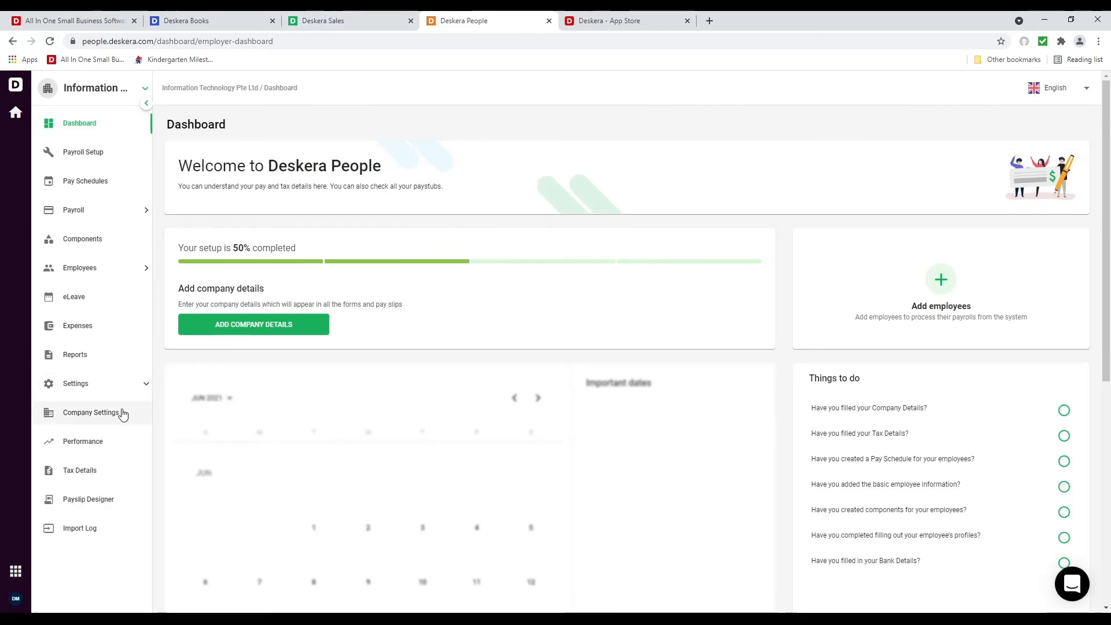
pyautogui.click(120, 413)
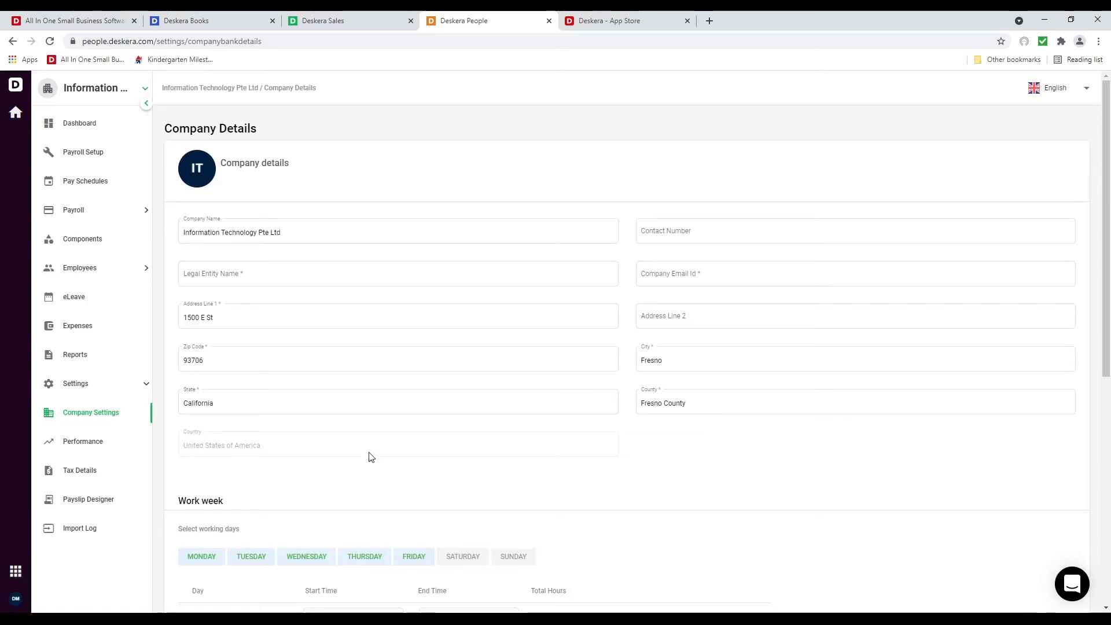
pyautogui.scroll(-1, 370, 457)
pyautogui.scroll(-6, 370, 457)
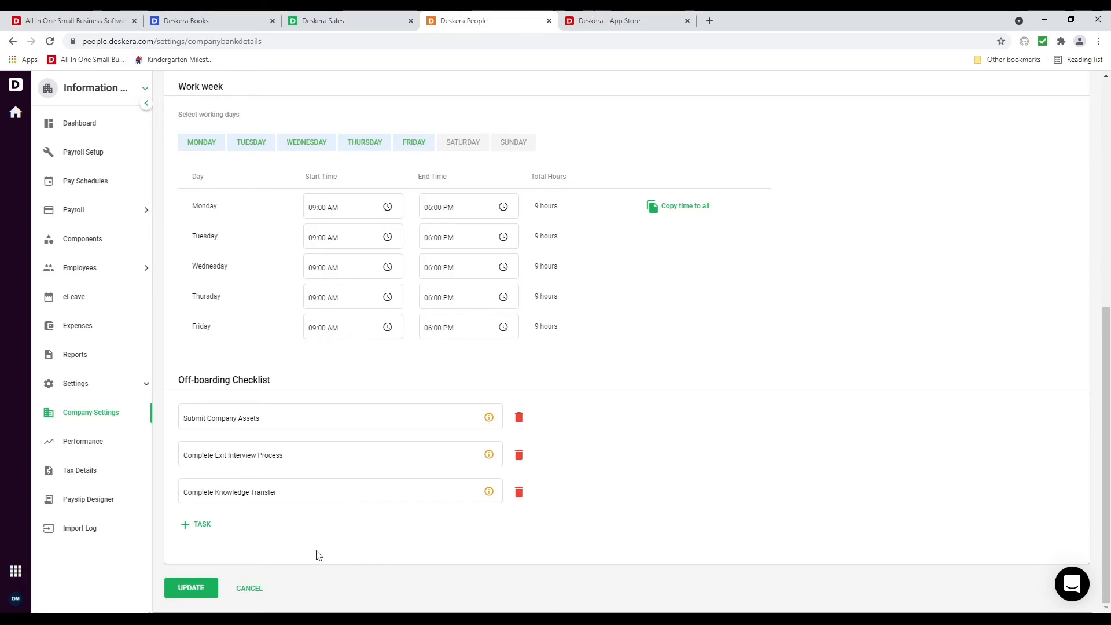
pyautogui.click(107, 440)
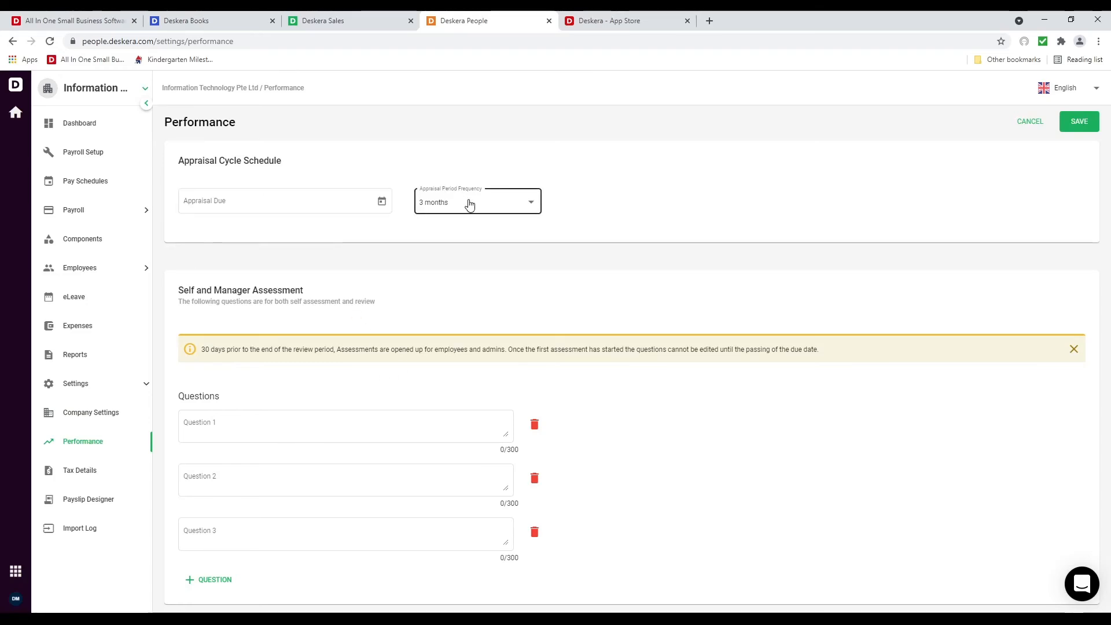
pyautogui.click(98, 478)
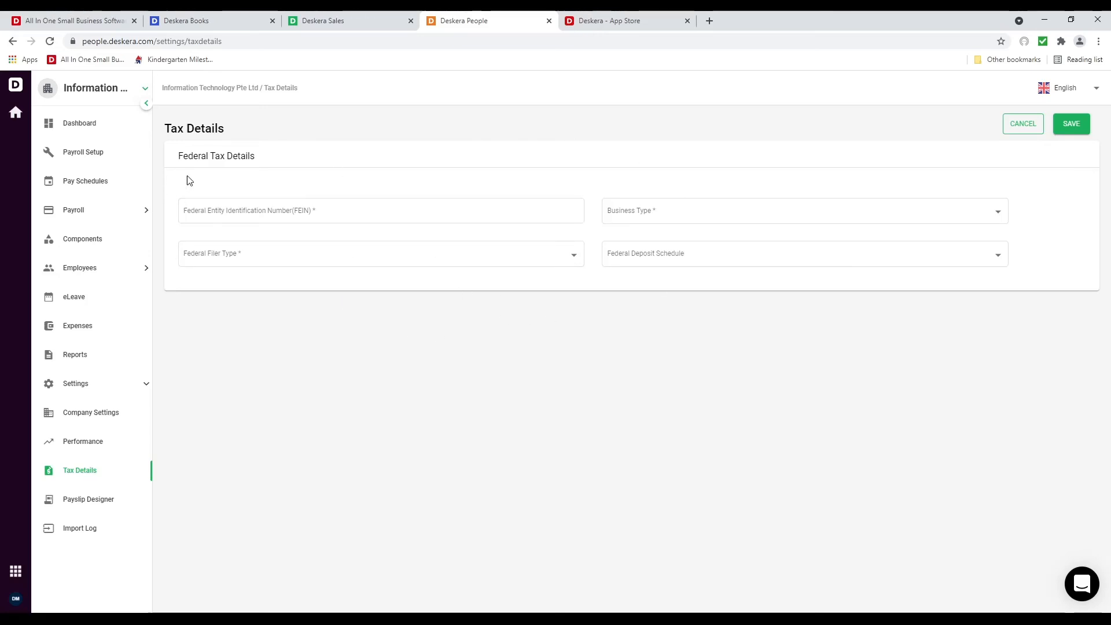
pyautogui.click(107, 501)
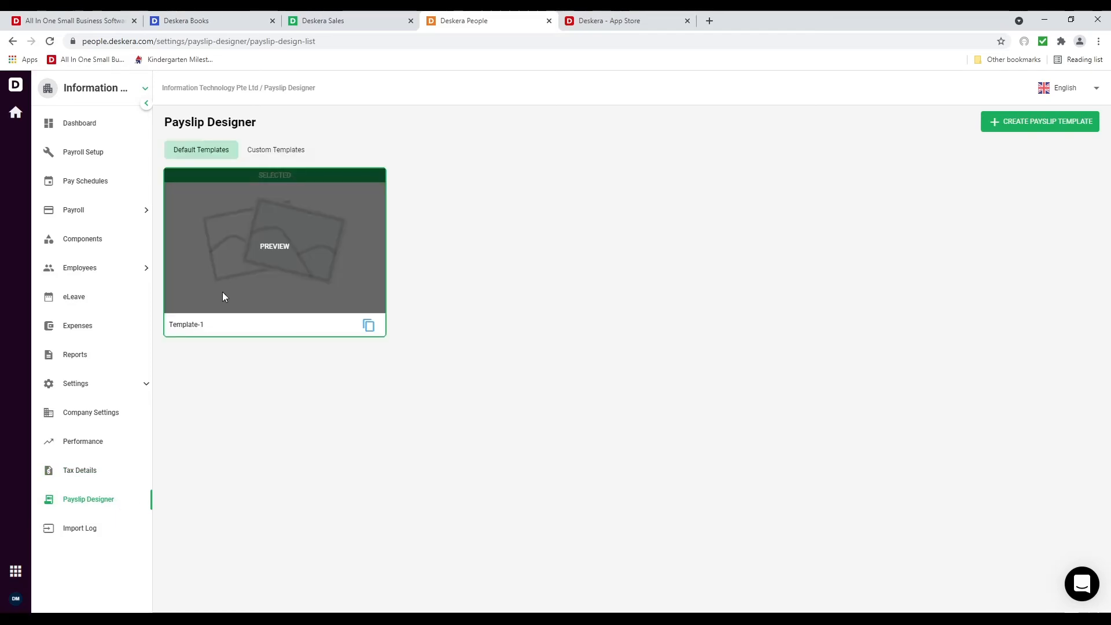
# Make an editable copy of the default Template-1 payslip
pyautogui.click(268, 151)
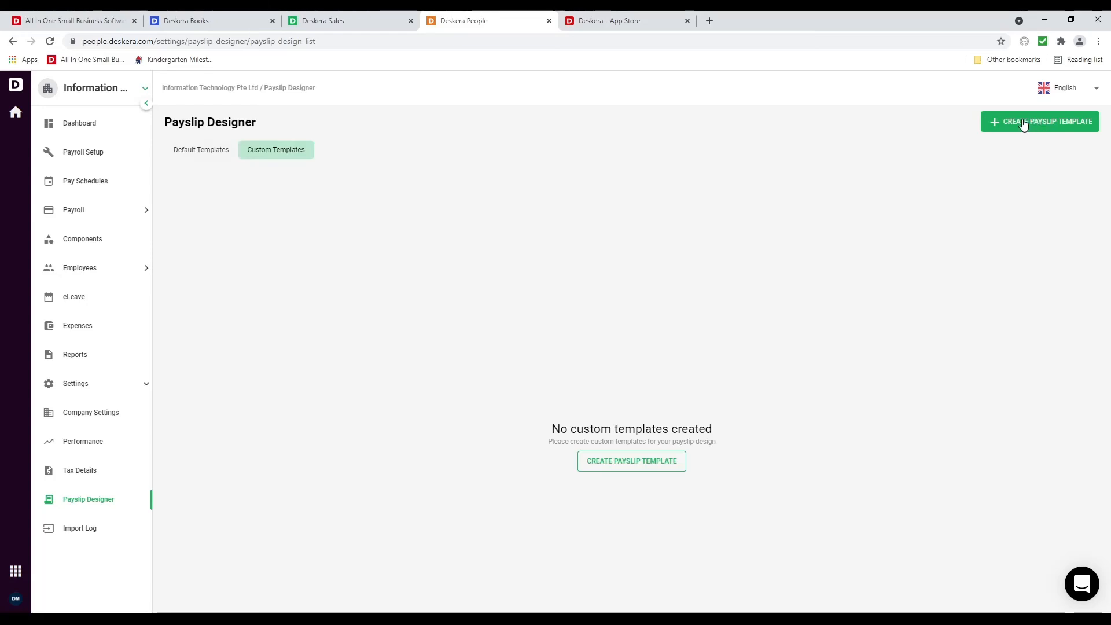
pyautogui.click(182, 152)
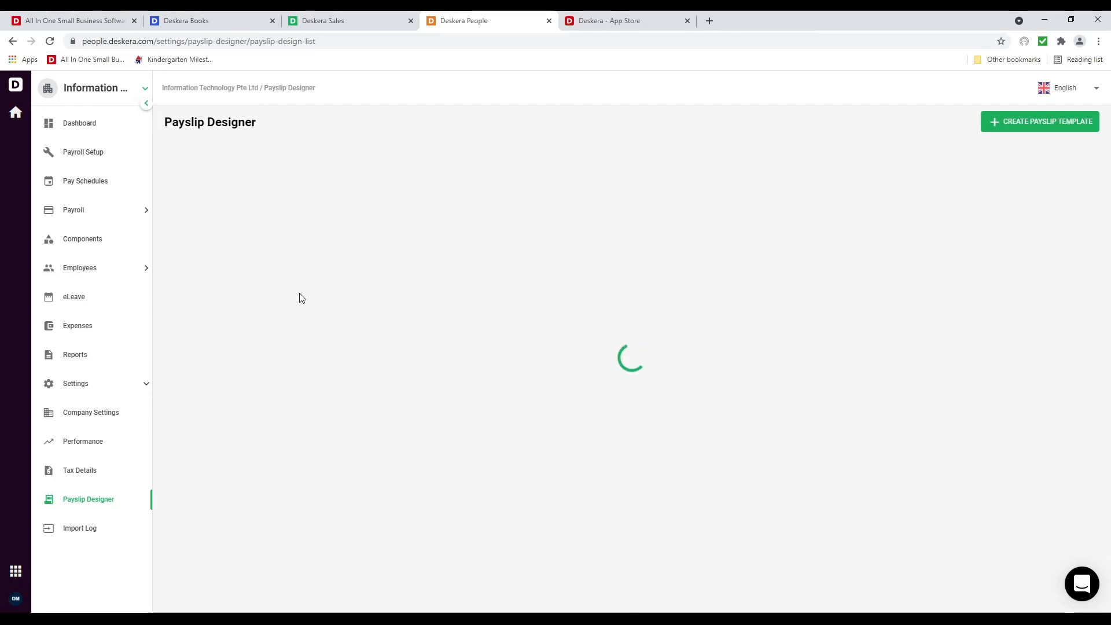
pyautogui.click(368, 326)
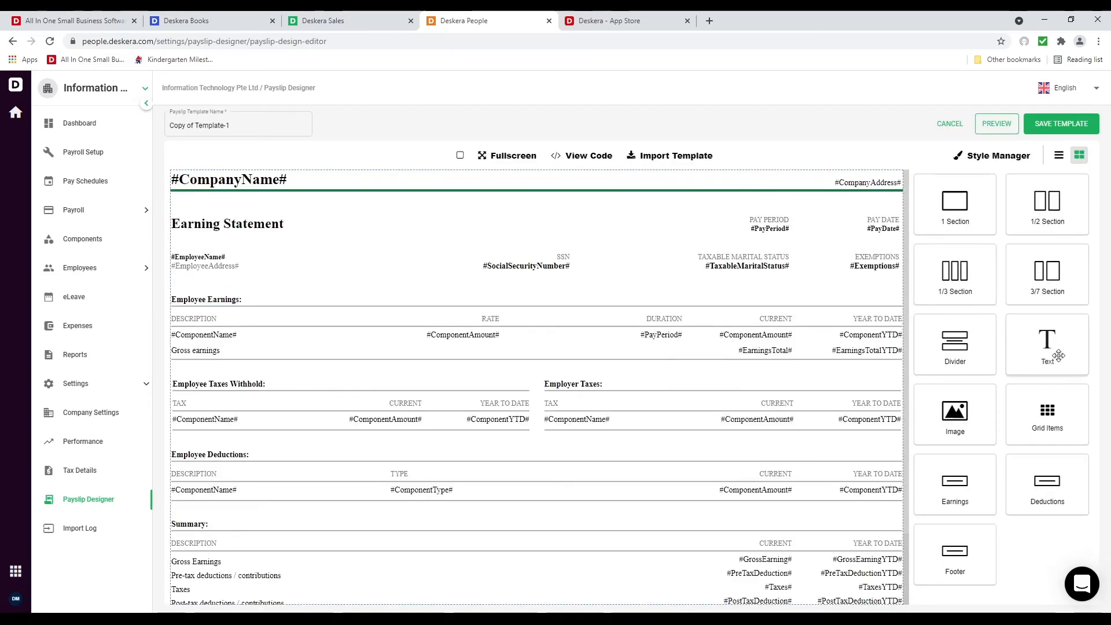
# Add a text block below the employee details containing only the #SocialSecurityNumber# field
pyautogui.moveTo(1058, 355); pyautogui.dragTo(293, 282)
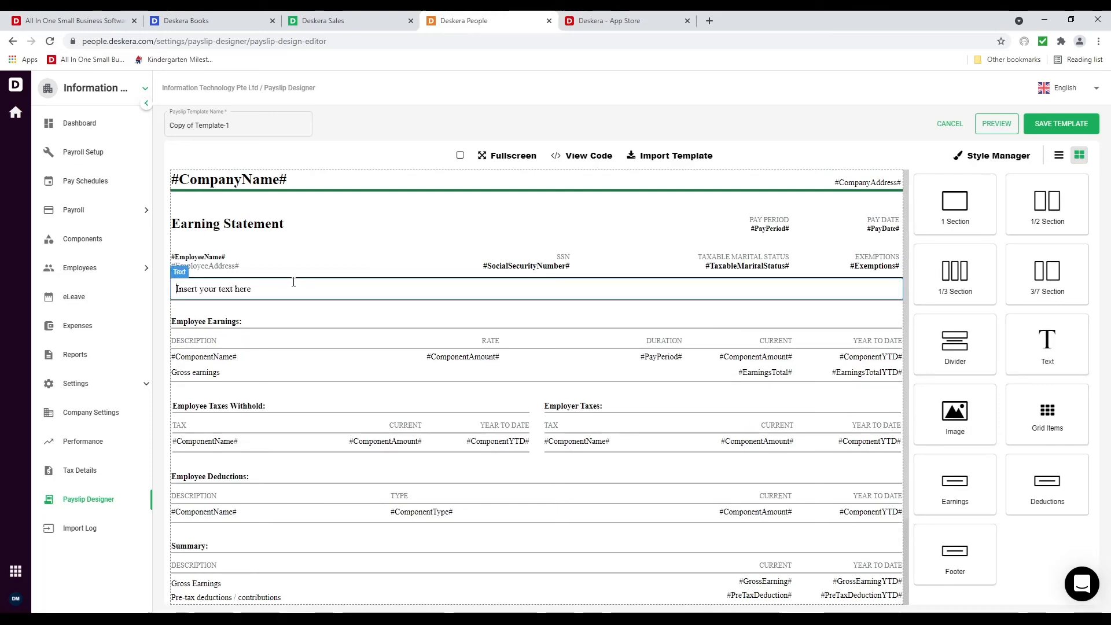
pyautogui.doubleClick(262, 290)
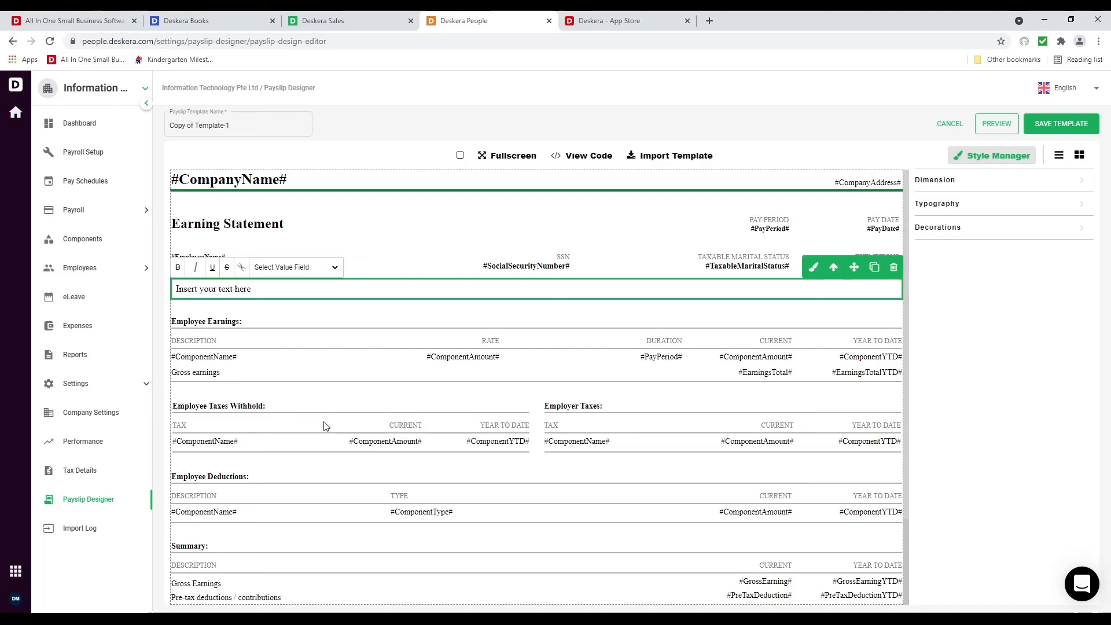
pyautogui.click(297, 350)
pyautogui.click(251, 288)
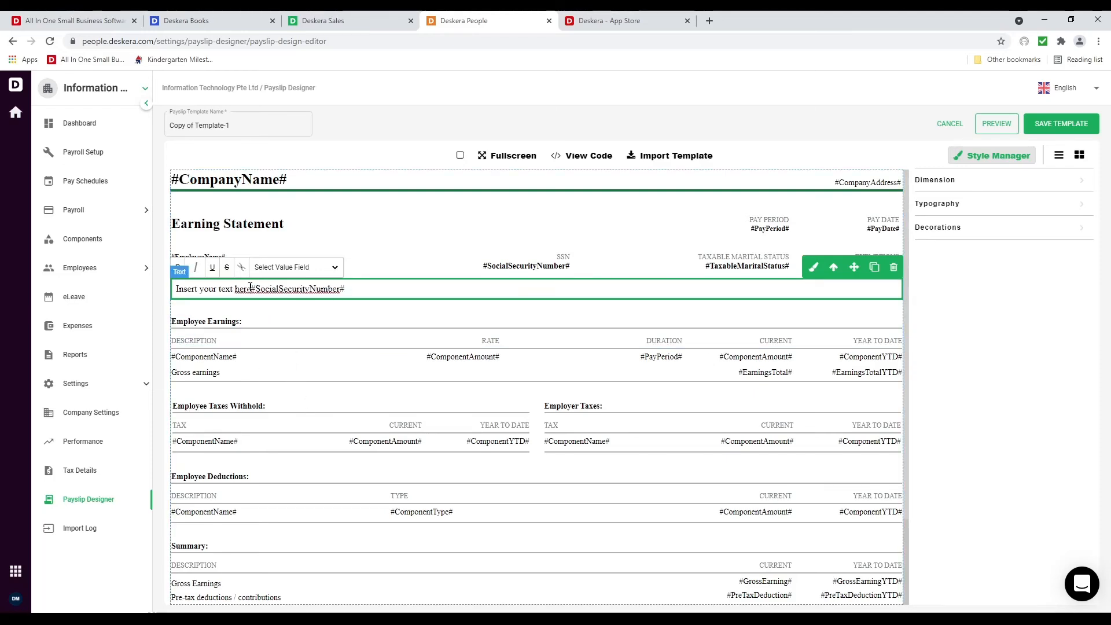
pyautogui.moveTo(250, 288); pyautogui.dragTo(174, 288)
pyautogui.press('BackSpace')
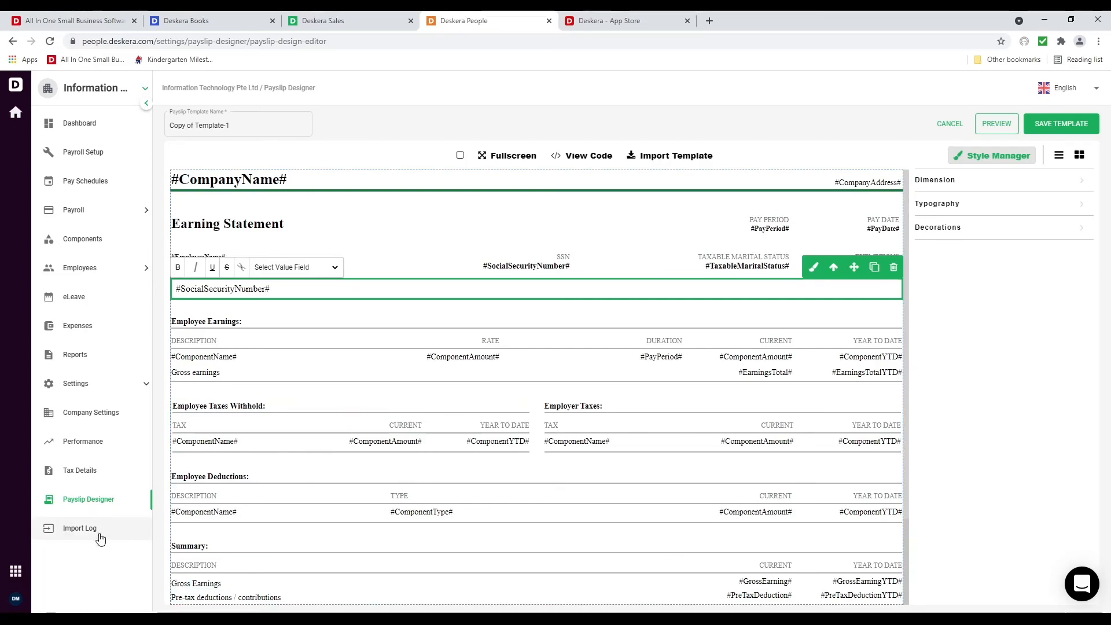
pyautogui.click(93, 267)
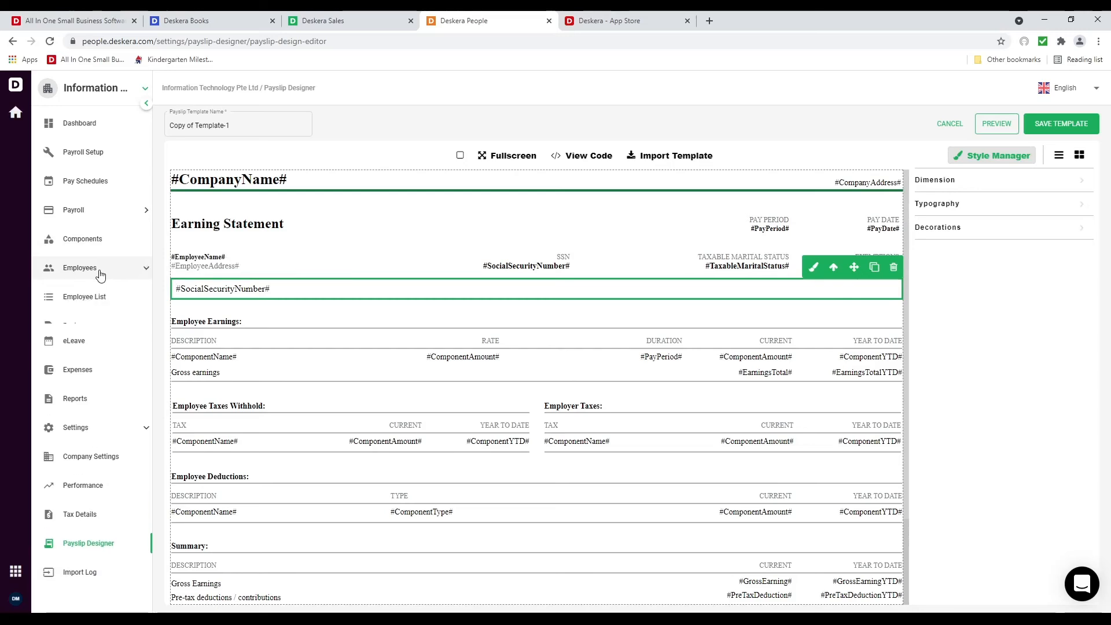
# Cancel the employee import and open the first employee's record for editing from the Employees list
pyautogui.click(101, 296)
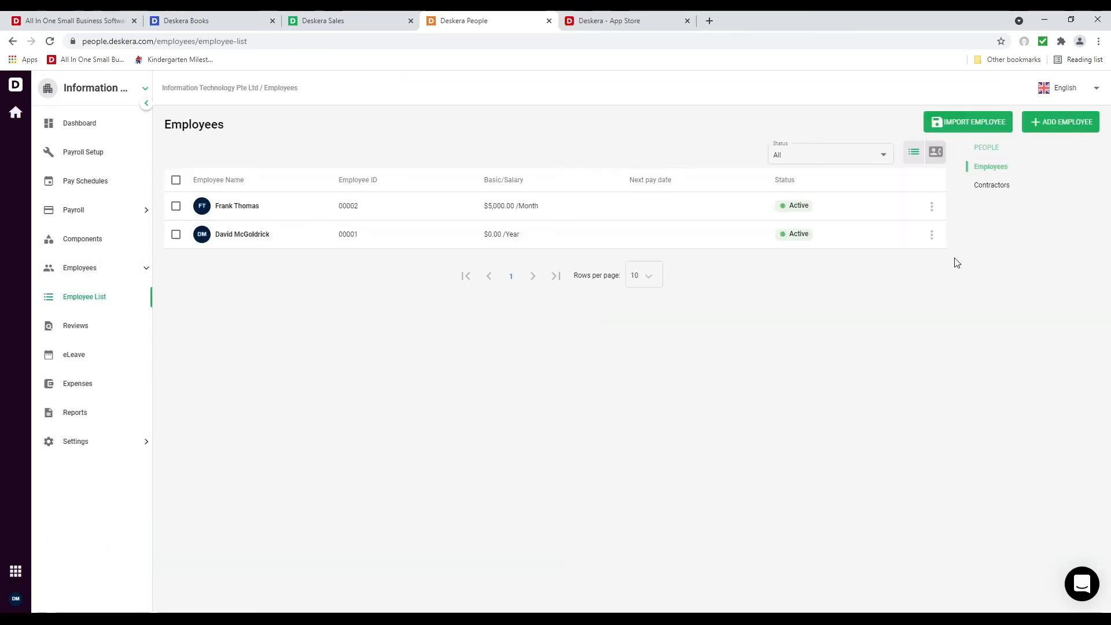
pyautogui.click(962, 126)
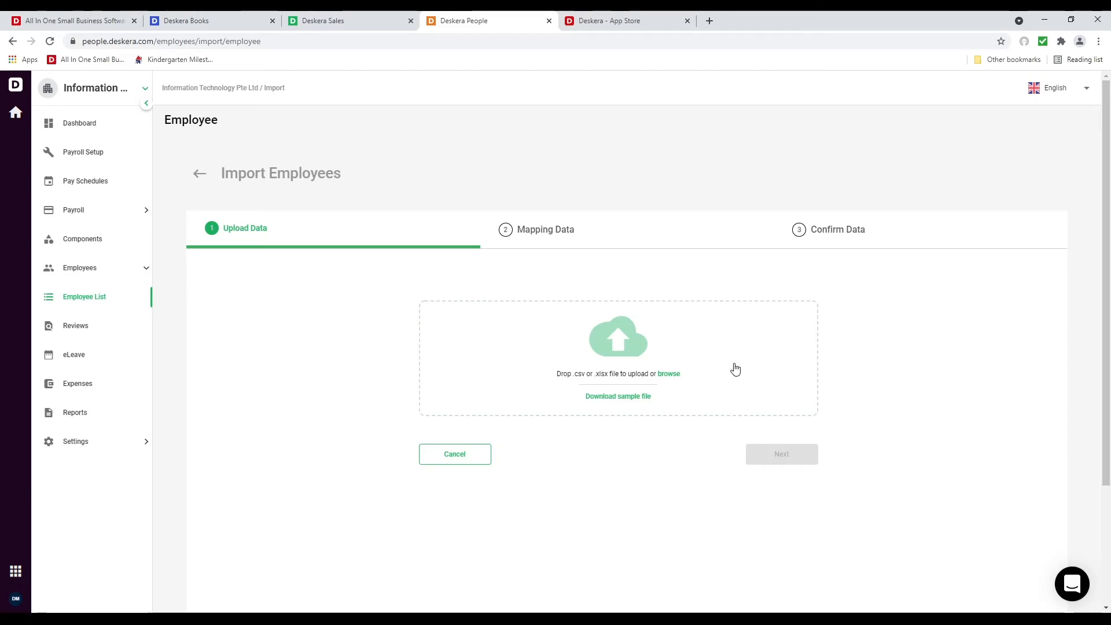
pyautogui.click(447, 460)
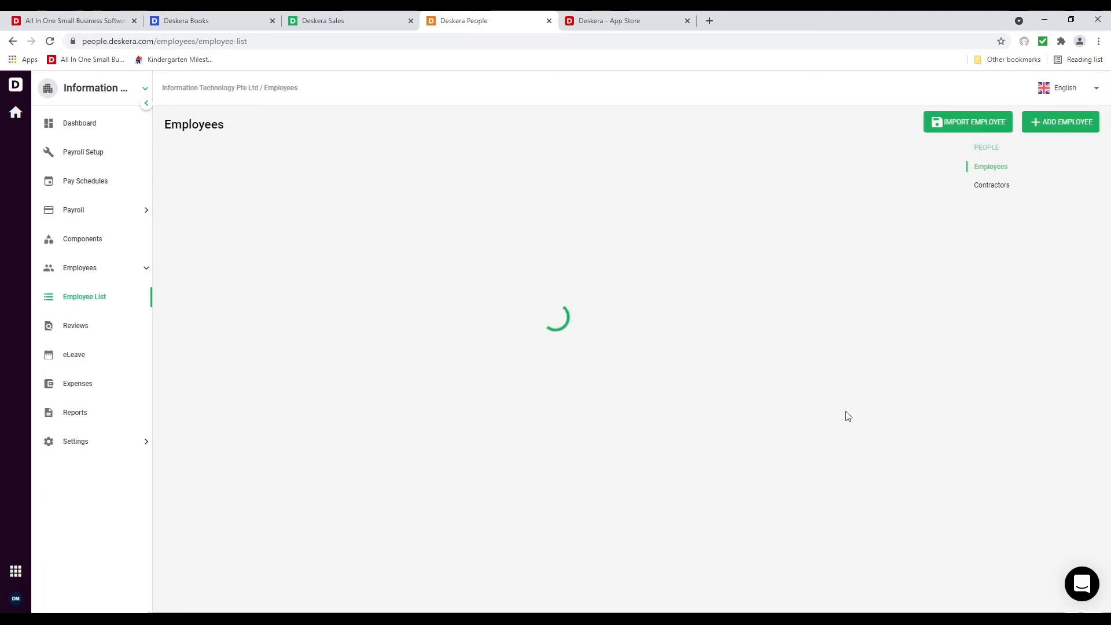
pyautogui.click(931, 207)
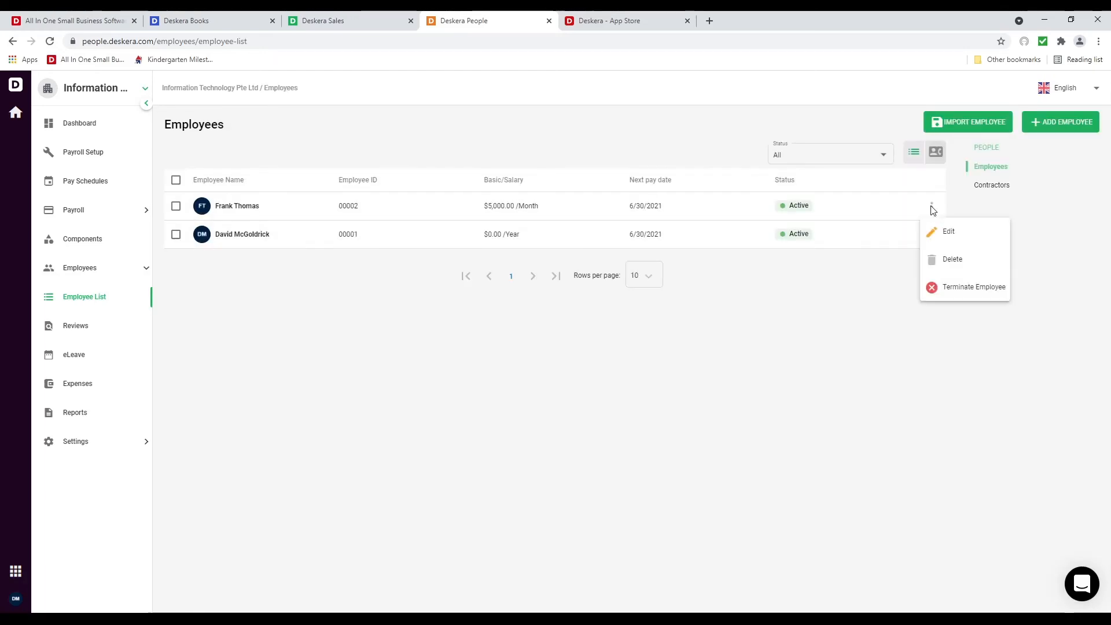
pyautogui.click(799, 276)
# Set designation to Sales, date of birth 2/2/1993, and joining date 6/1/2021
pyautogui.click(556, 334)
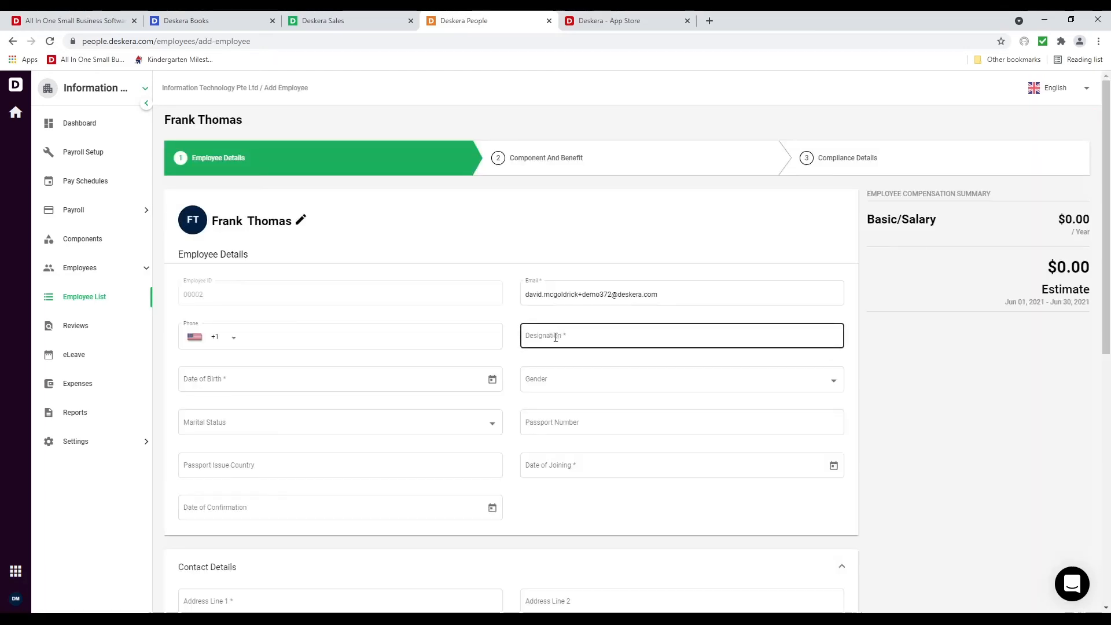
pyautogui.write('Sales')
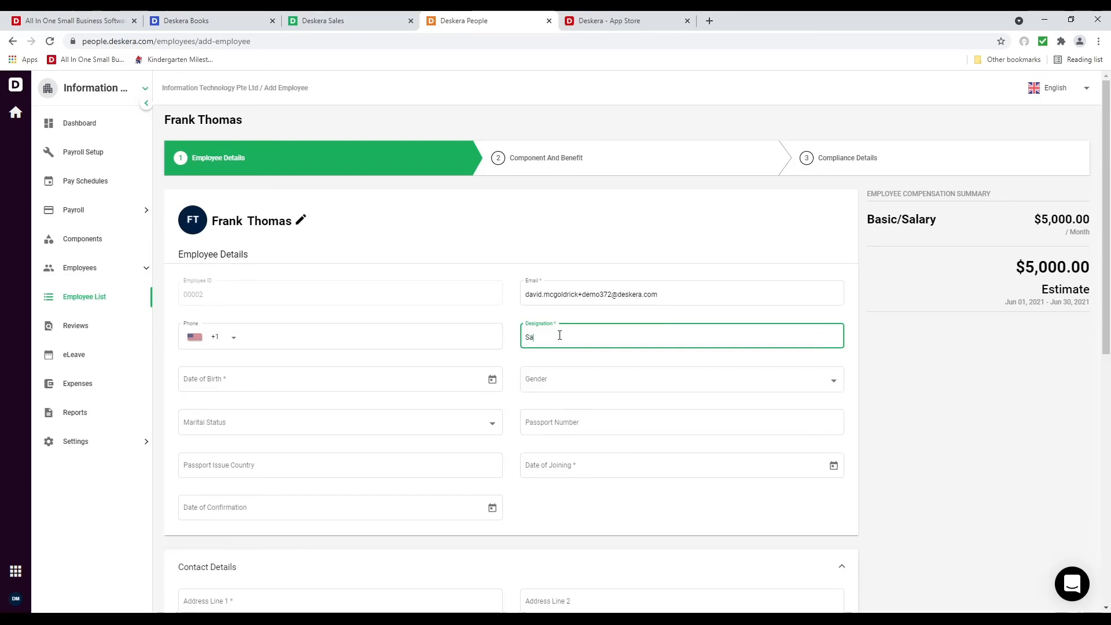
pyautogui.click(488, 380)
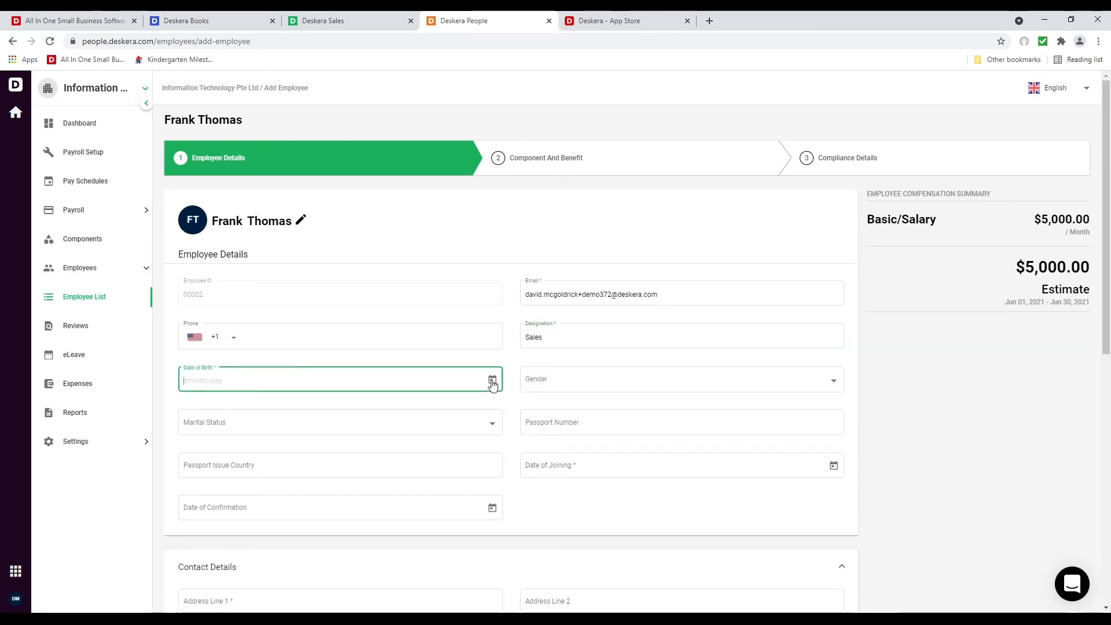
pyautogui.click(244, 474)
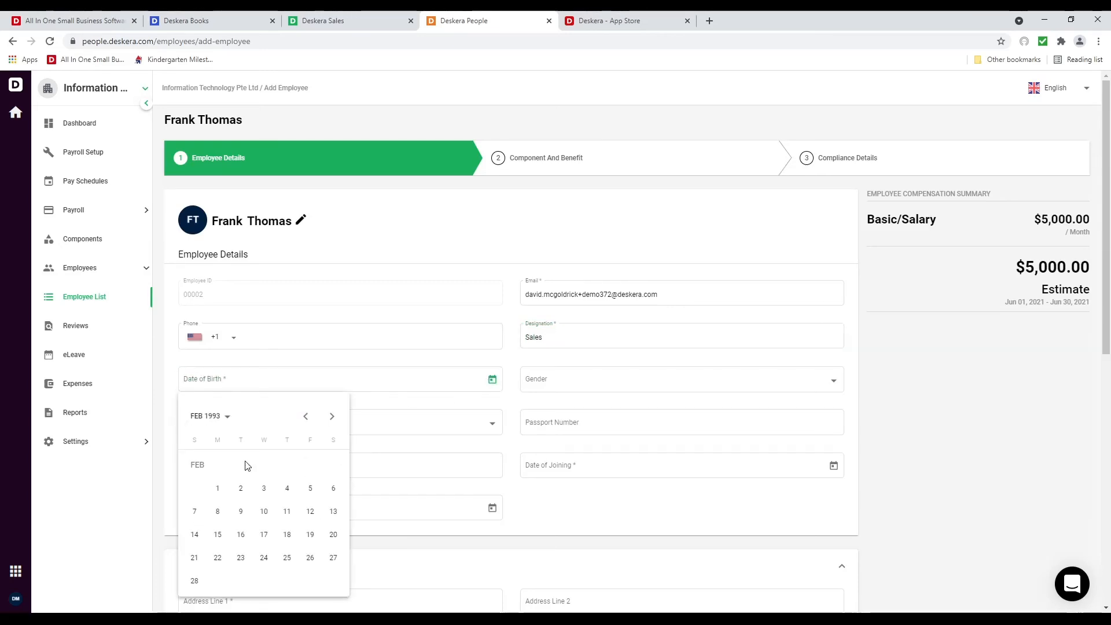
pyautogui.click(234, 490)
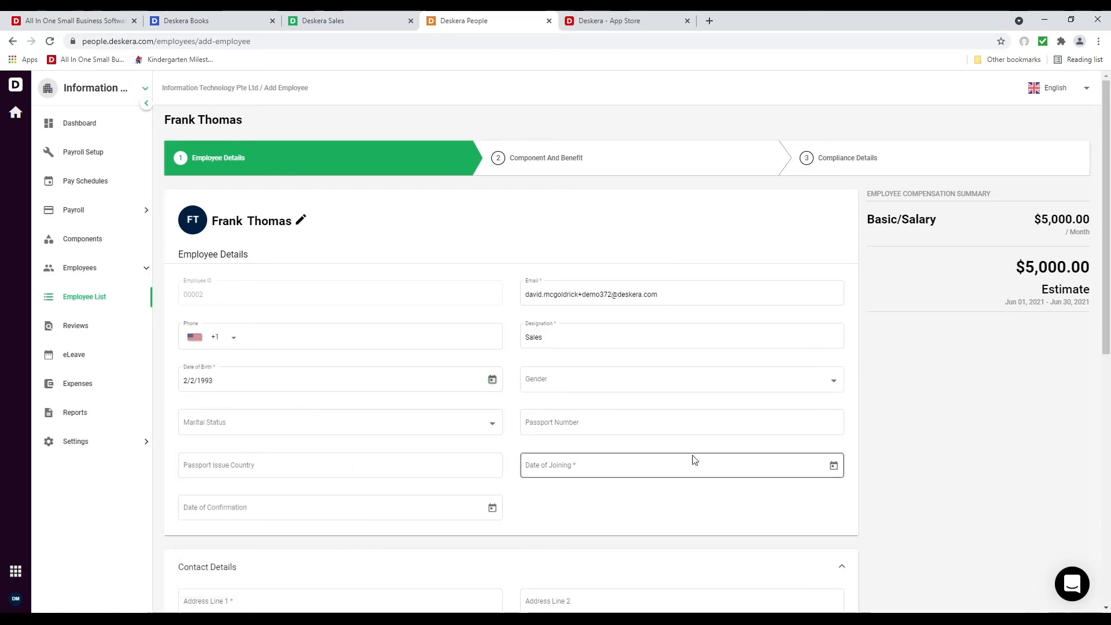
pyautogui.click(832, 464)
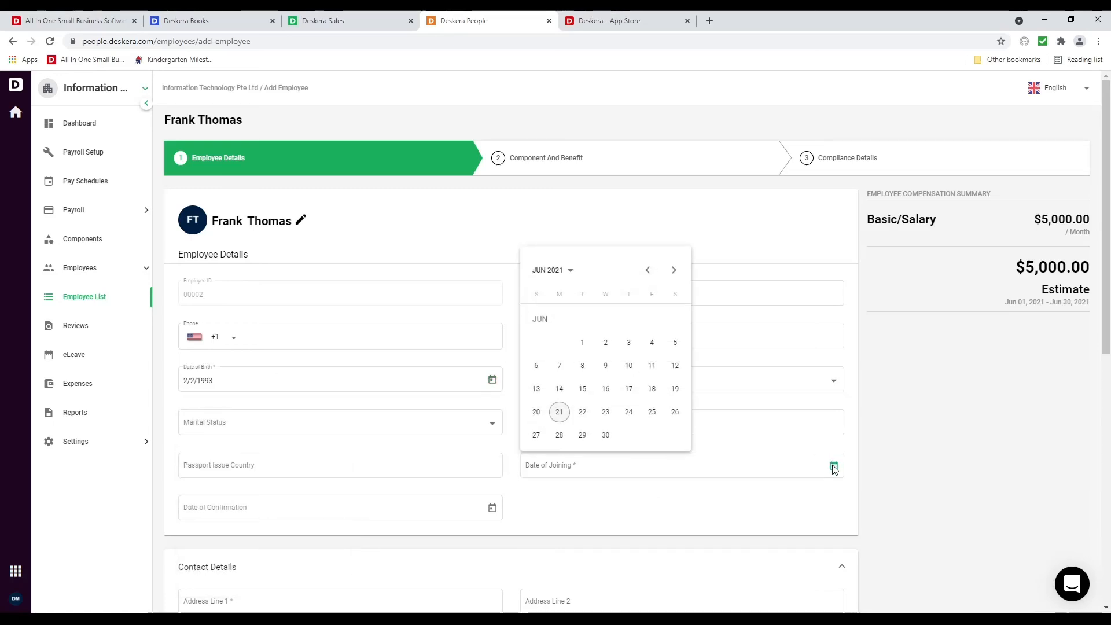
pyautogui.click(581, 343)
# Enter the employee's street address and accept the suggested match to autofill city and state
pyautogui.scroll(-3, 461, 527)
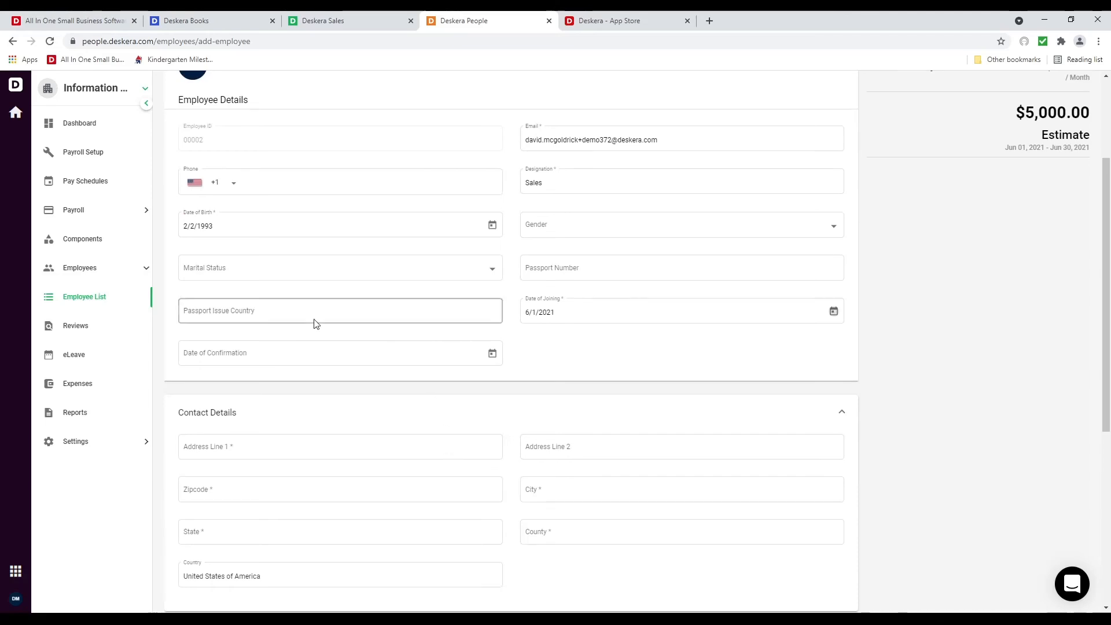
pyautogui.scroll(-3, 275, 399)
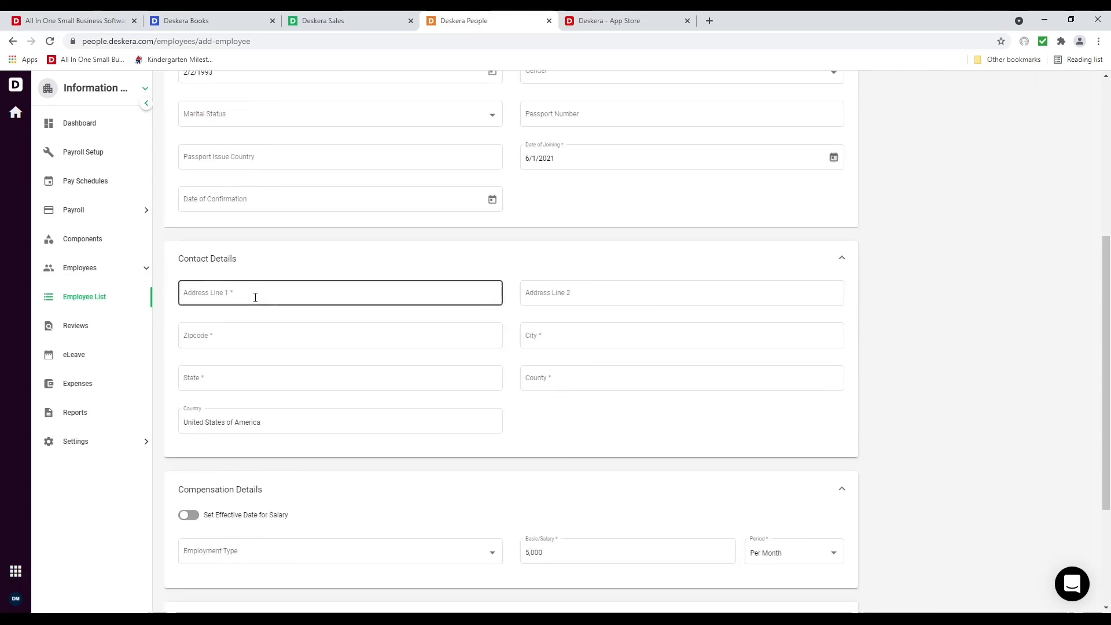
pyautogui.click(316, 281)
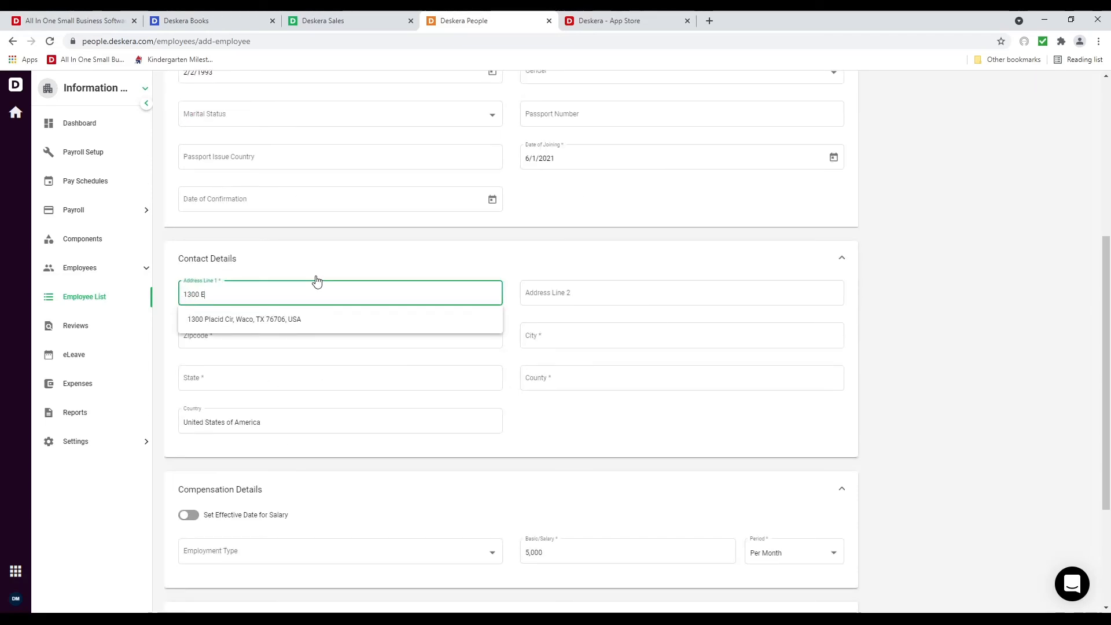
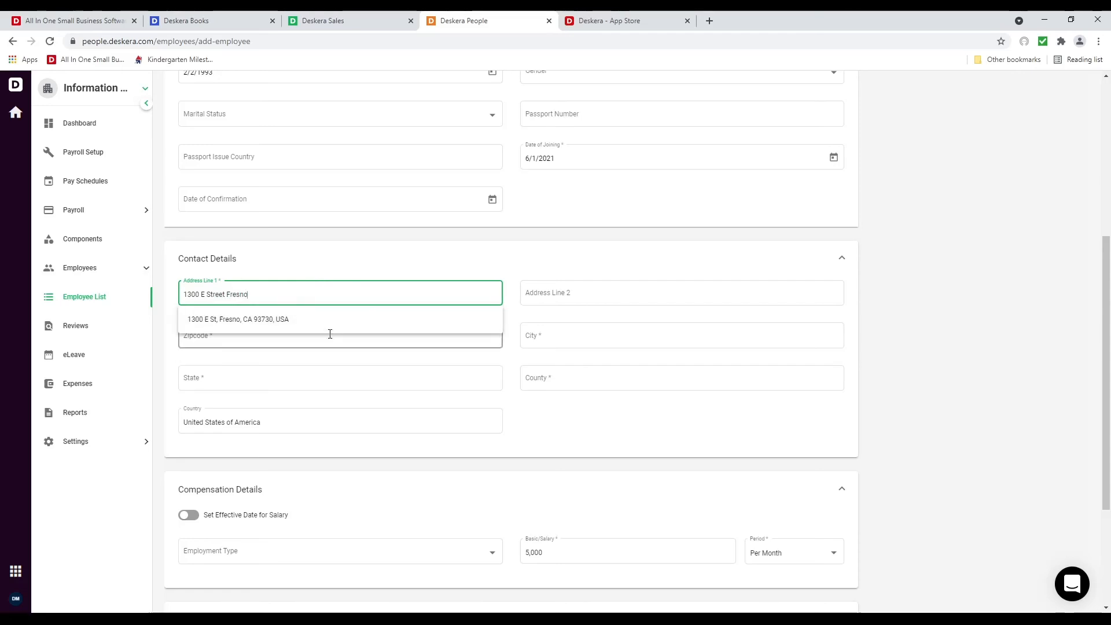
pyautogui.click(325, 332)
pyautogui.click(297, 294)
pyautogui.click(305, 332)
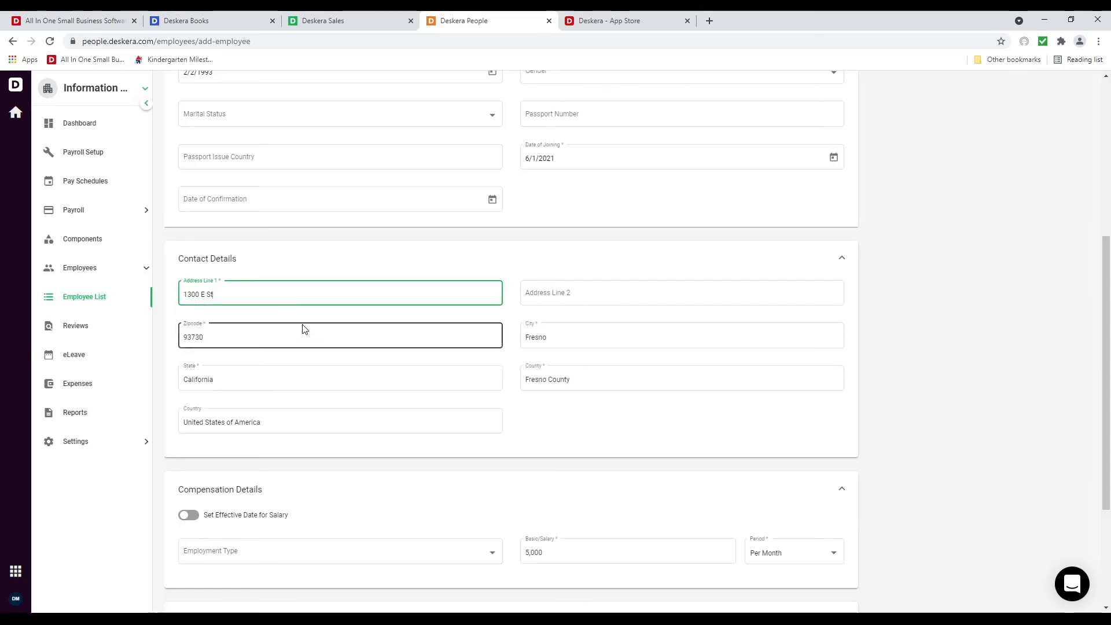
# Leave salary effective date off, make employment Full-time with Cash payment, and save
pyautogui.scroll(-3, 266, 388)
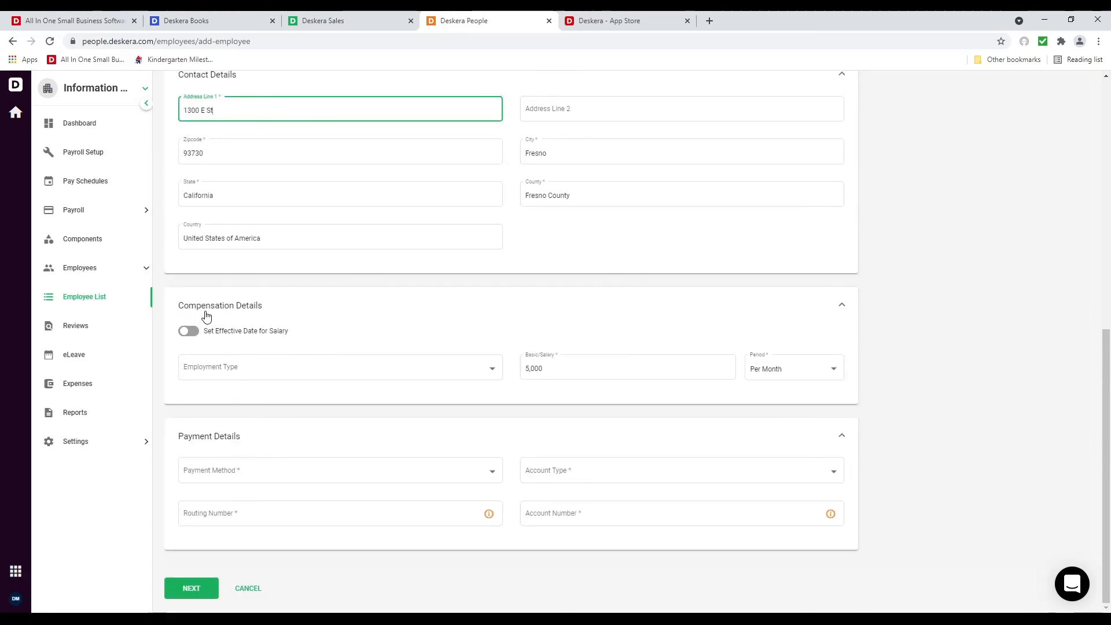
pyautogui.click(201, 335)
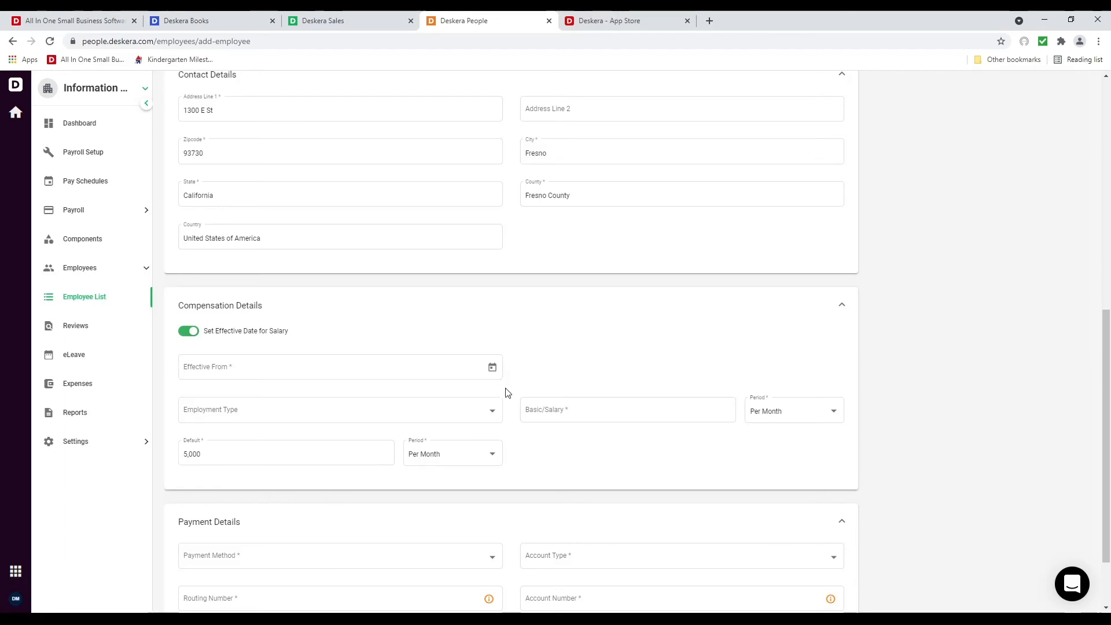
pyautogui.click(185, 338)
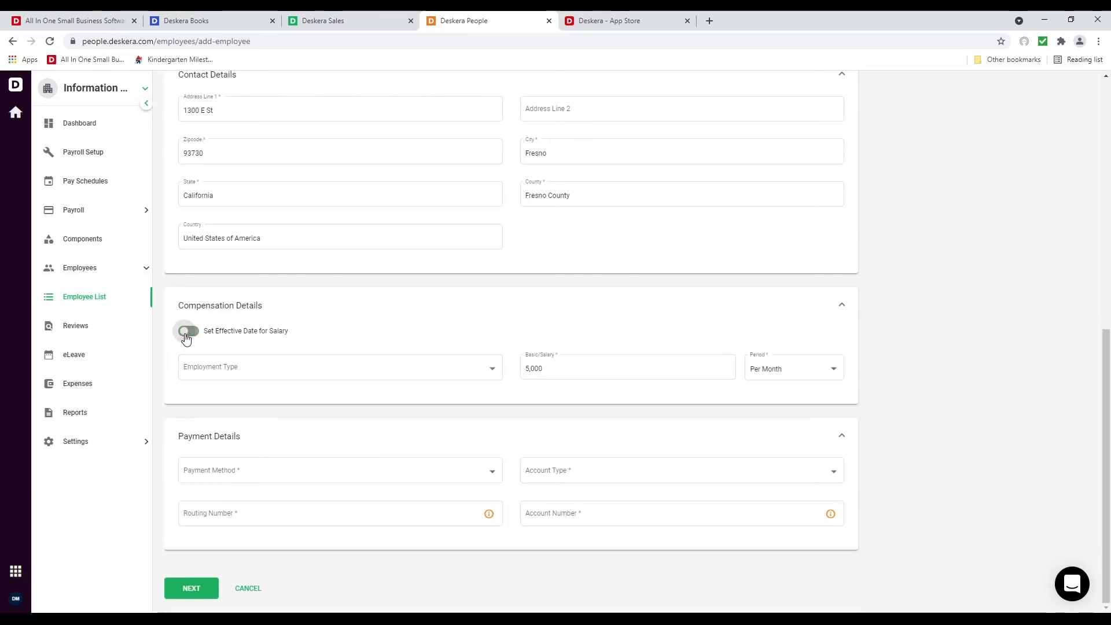
pyautogui.click(387, 372)
pyautogui.click(383, 376)
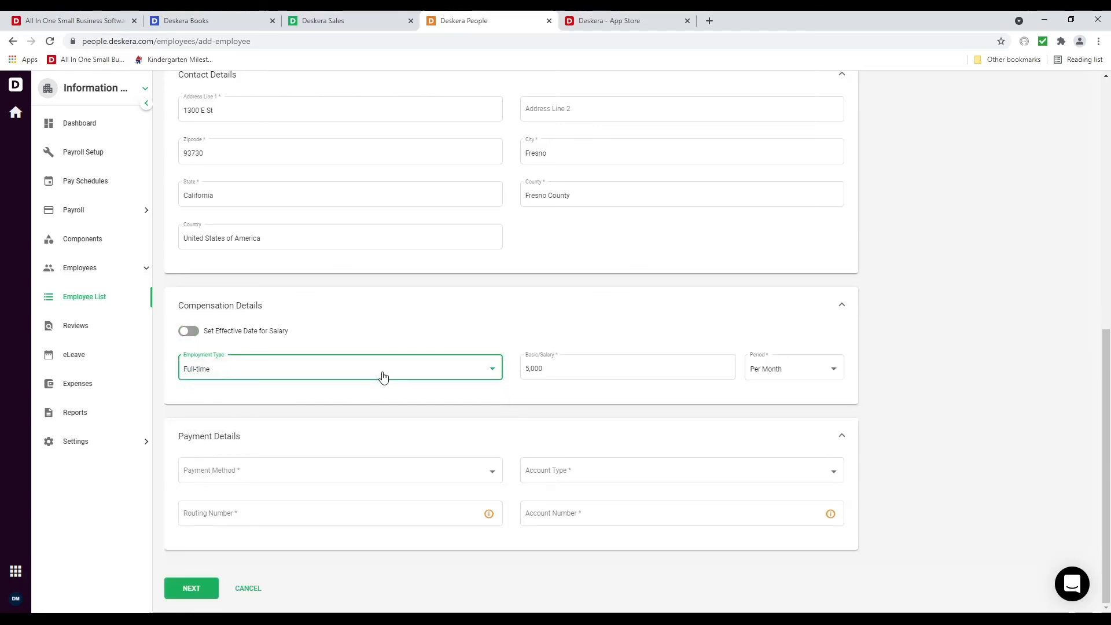
pyautogui.click(272, 374)
pyautogui.click(273, 375)
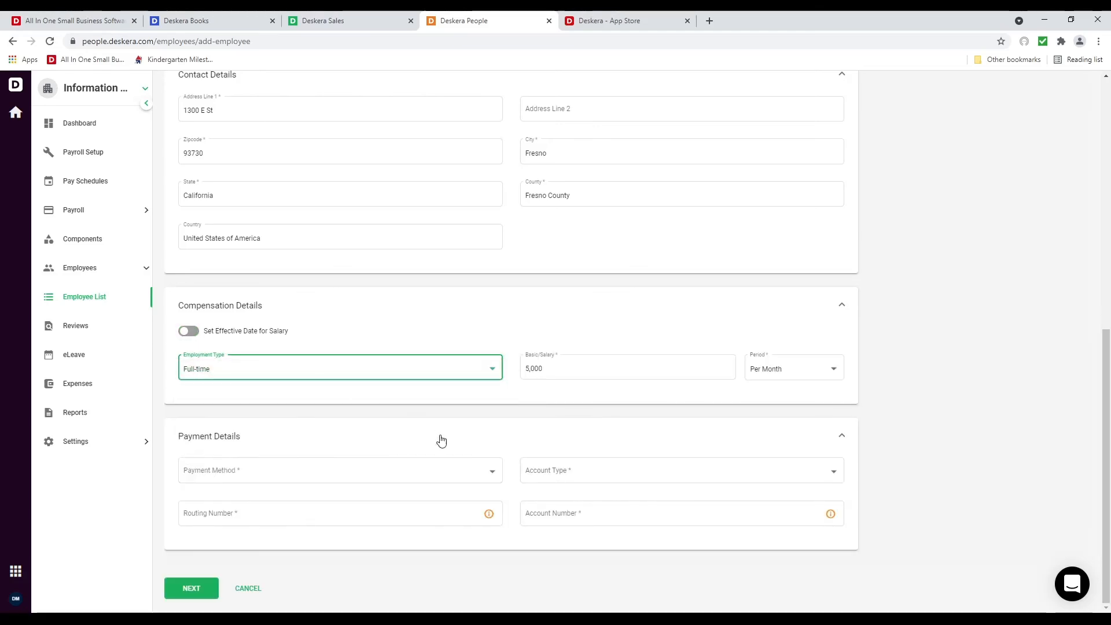
pyautogui.click(318, 471)
pyautogui.click(313, 493)
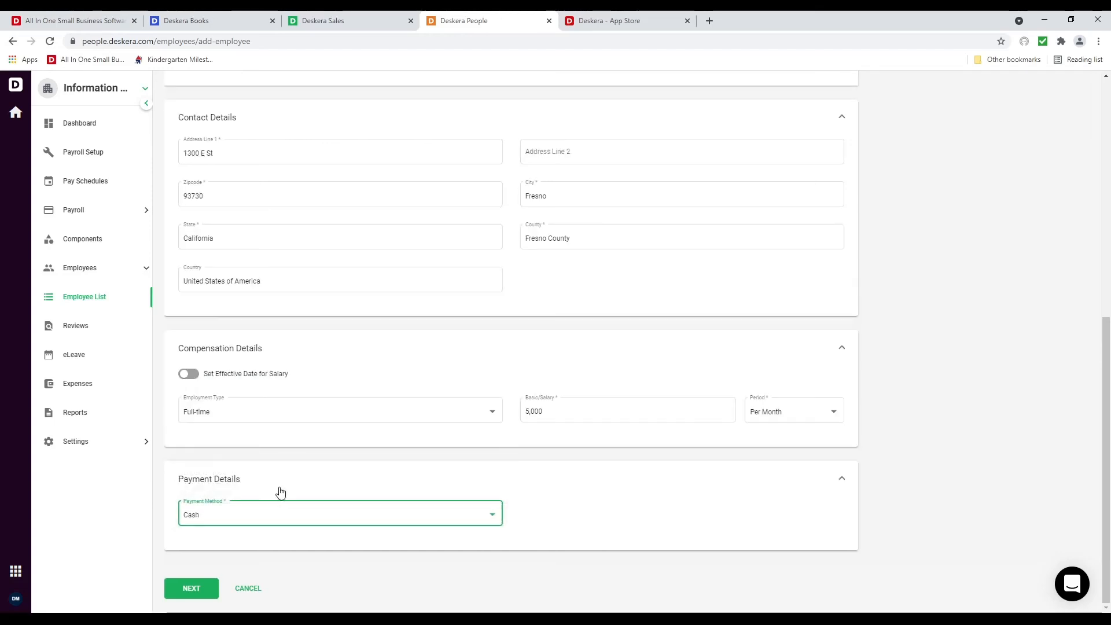
pyautogui.click(199, 596)
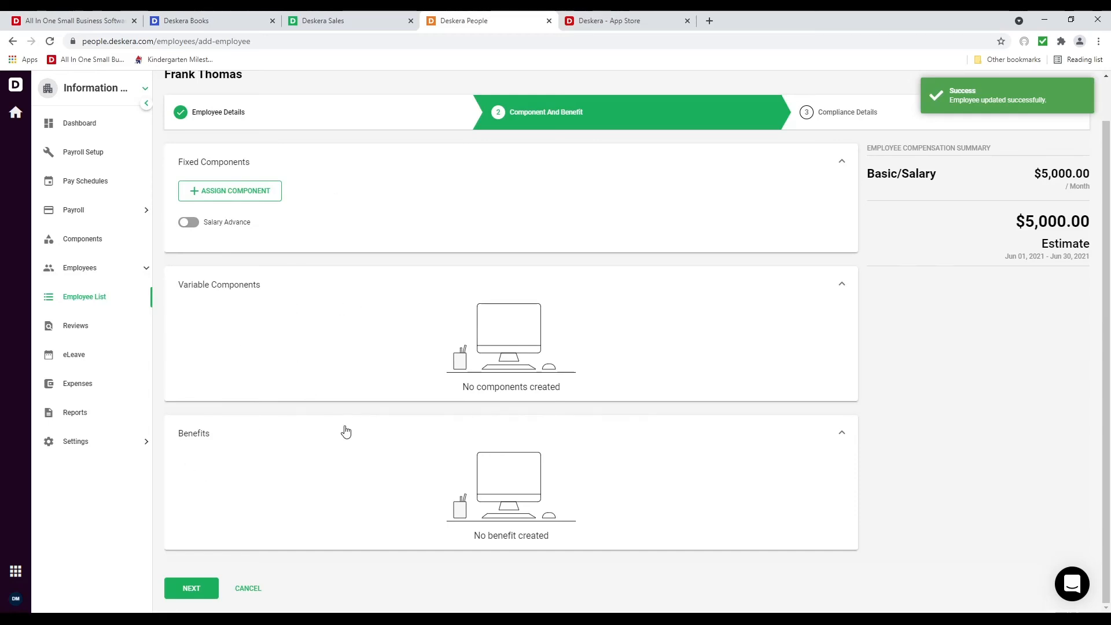
# Advance to Compliance Details and enter the employee's Social Security Number under Tax Details
pyautogui.click(213, 584)
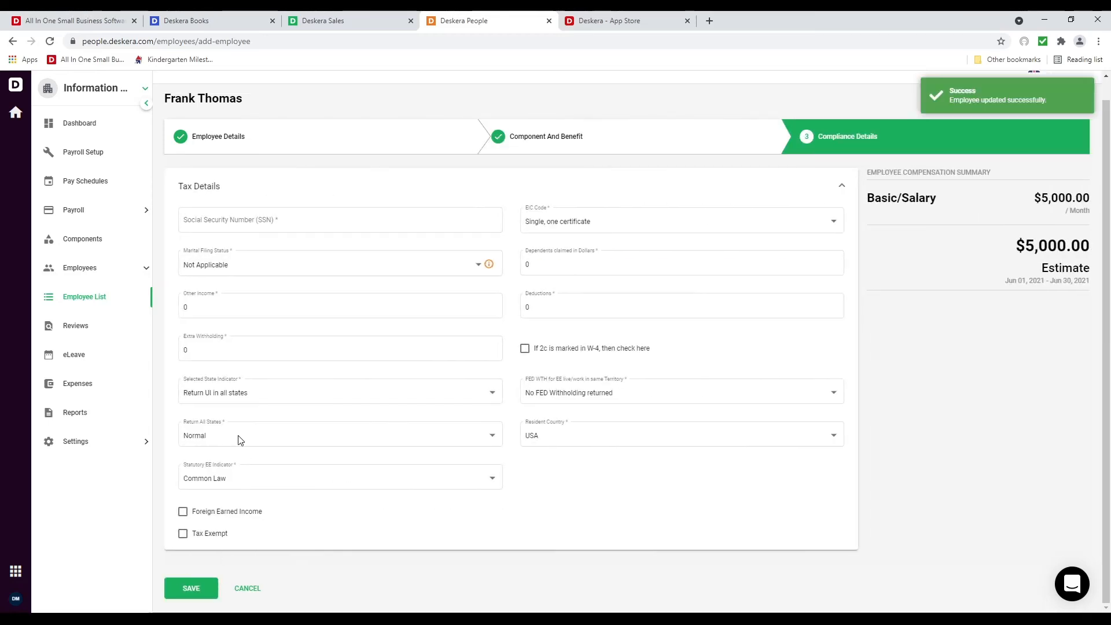
pyautogui.click(335, 222)
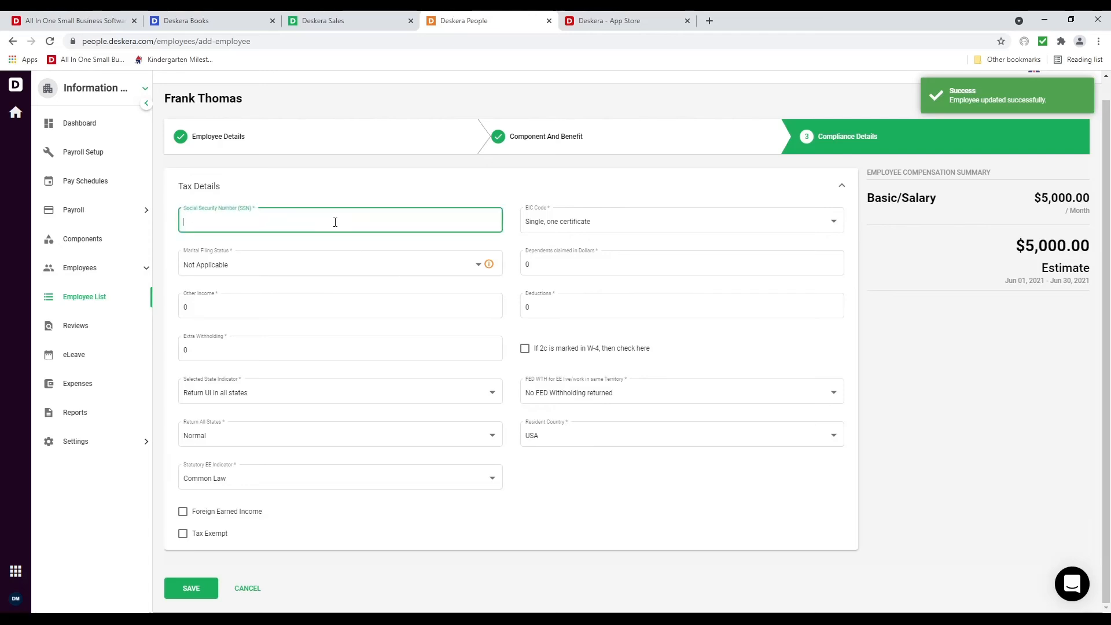
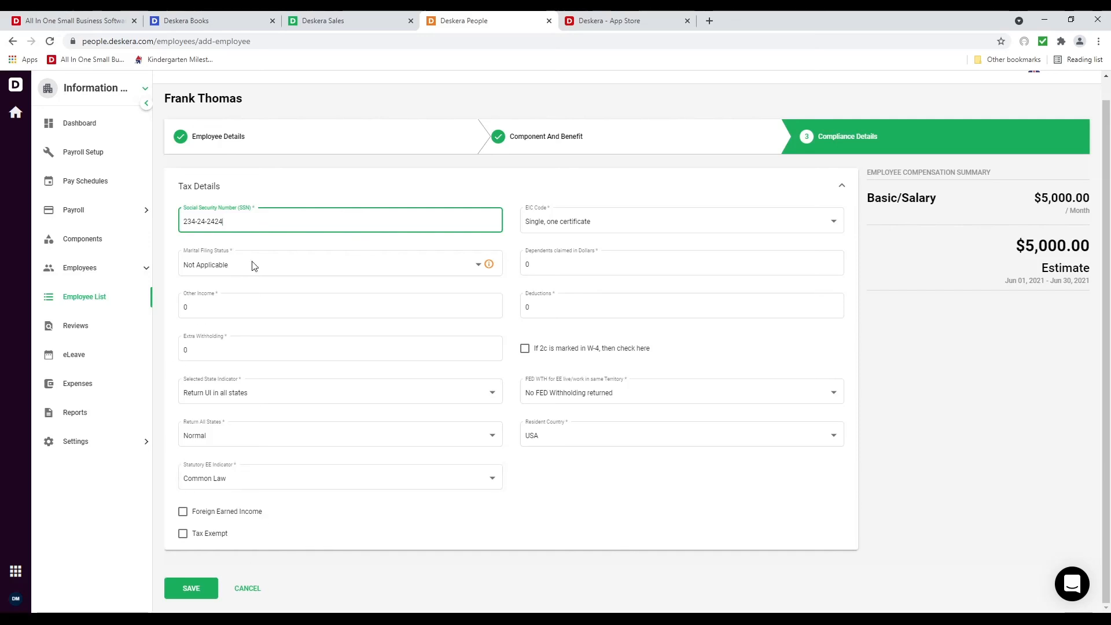
# Save the employee's tax compliance details and bring up the payroll Components list
pyautogui.click(188, 589)
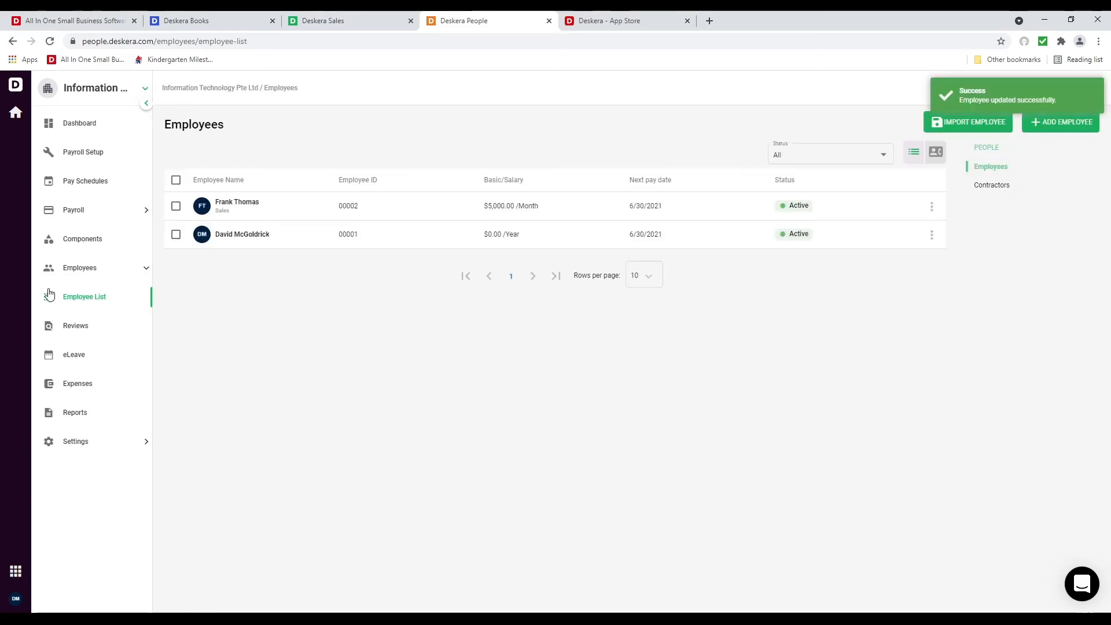
pyautogui.click(77, 241)
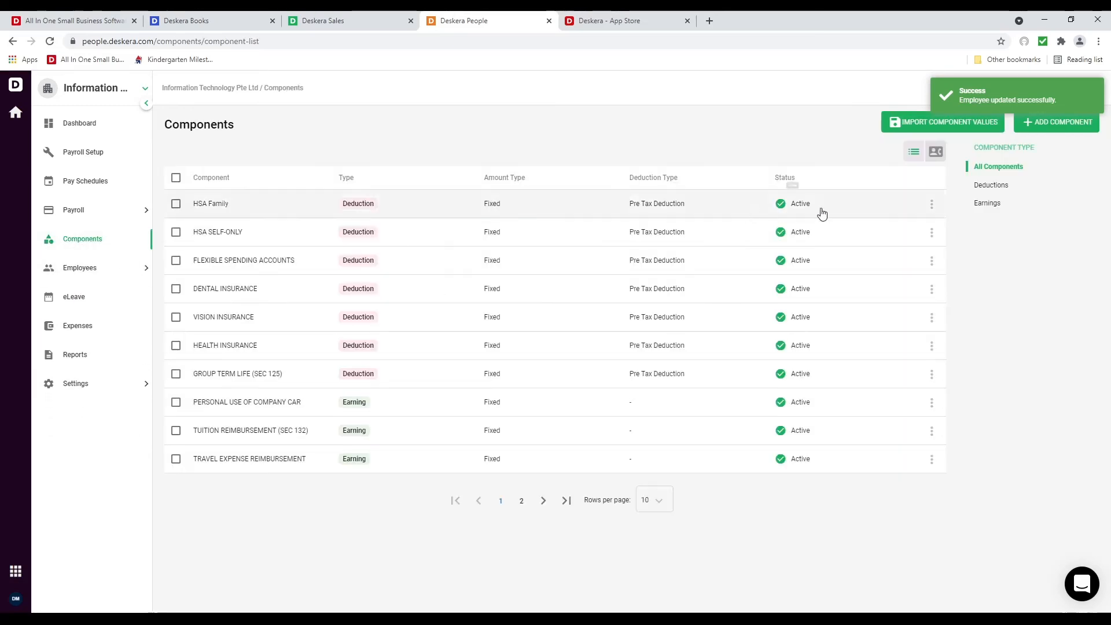
# Add a new pay component named Bonus as a fixed-amount Earning
pyautogui.click(1077, 121)
pyautogui.click(828, 178)
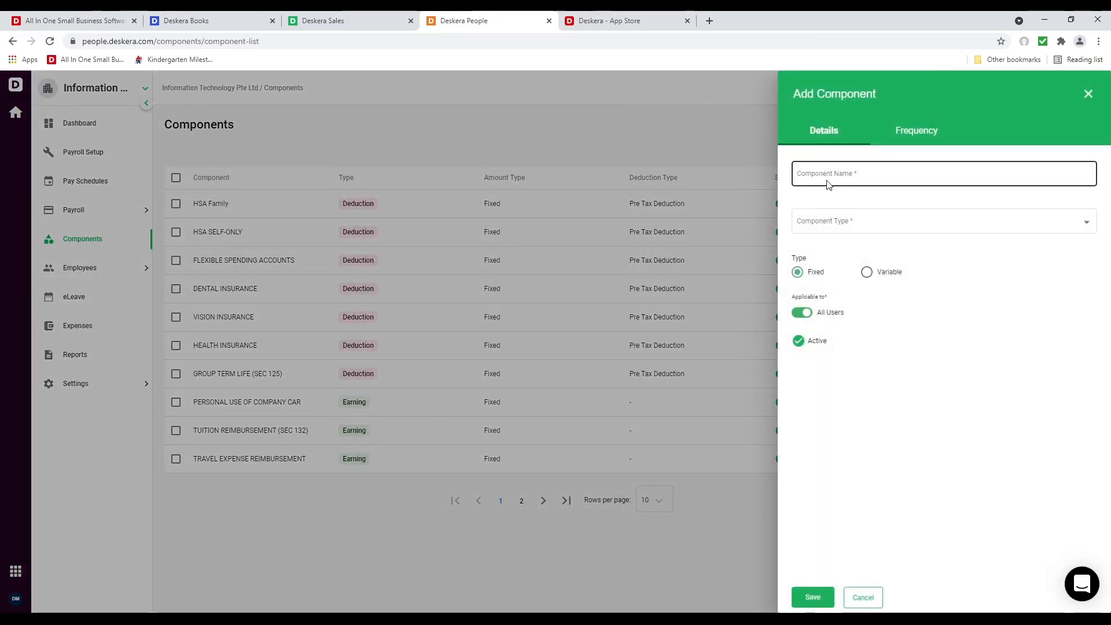
pyautogui.write('Bonus')
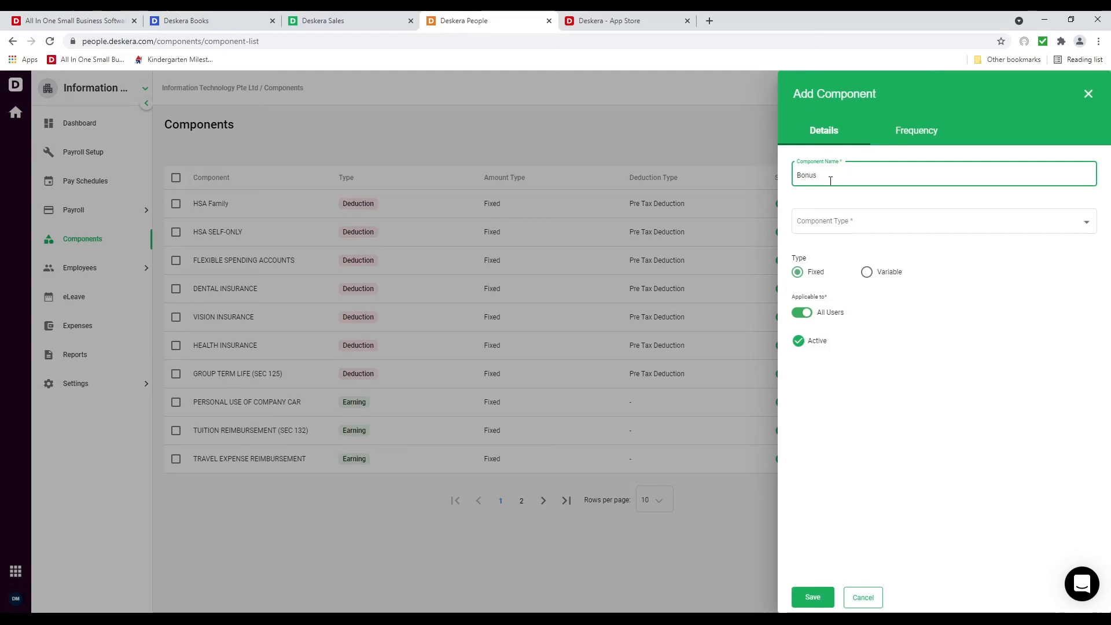
pyautogui.click(853, 220)
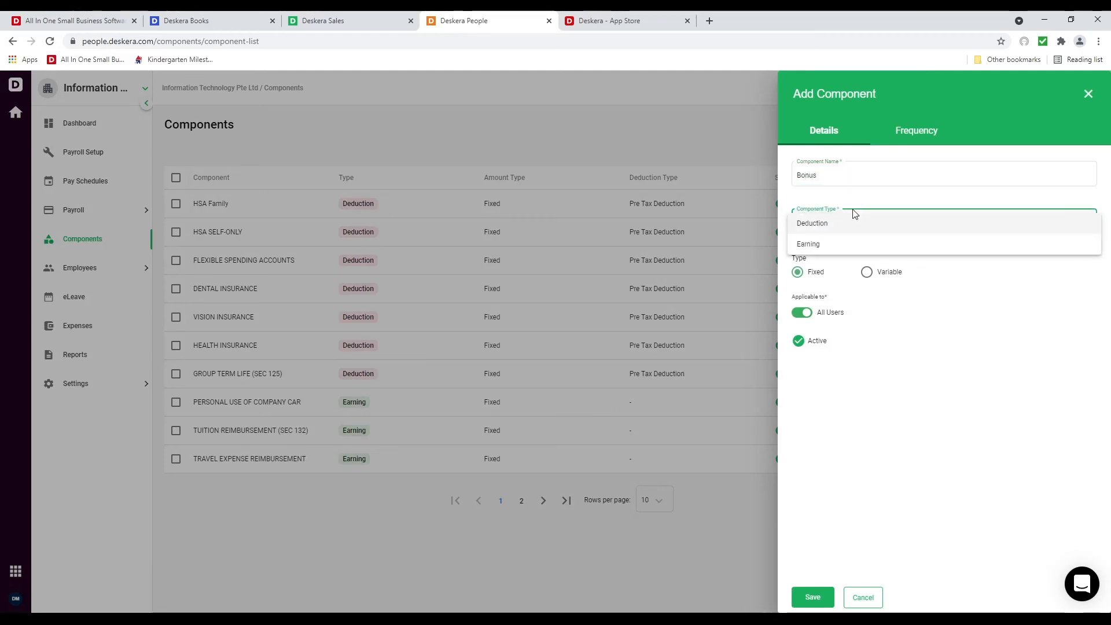
pyautogui.click(829, 242)
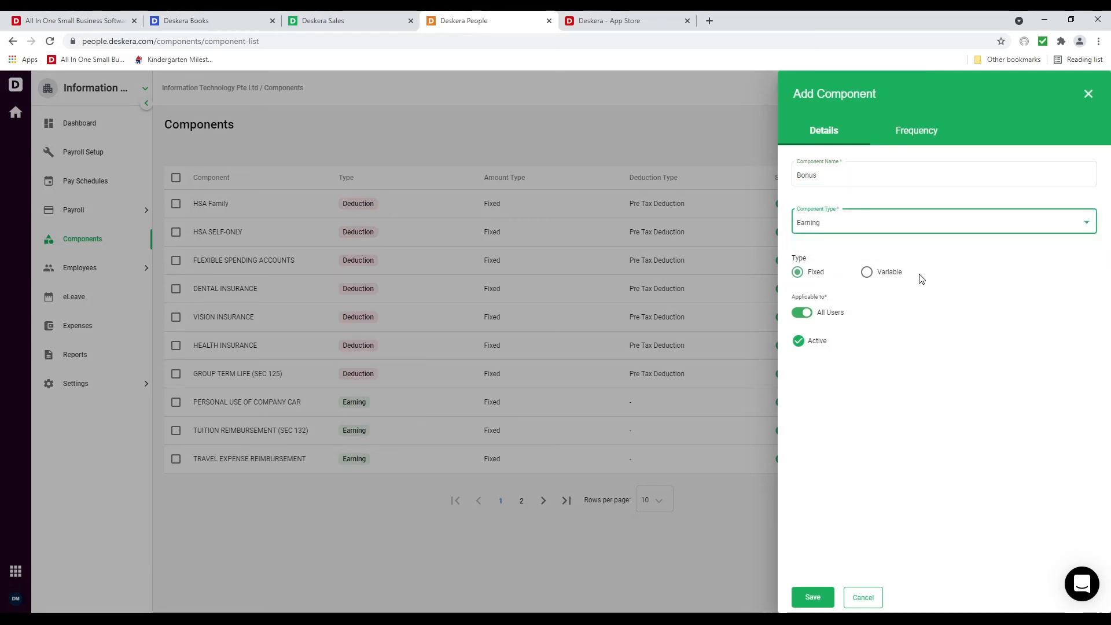
pyautogui.click(890, 281)
pyautogui.click(875, 308)
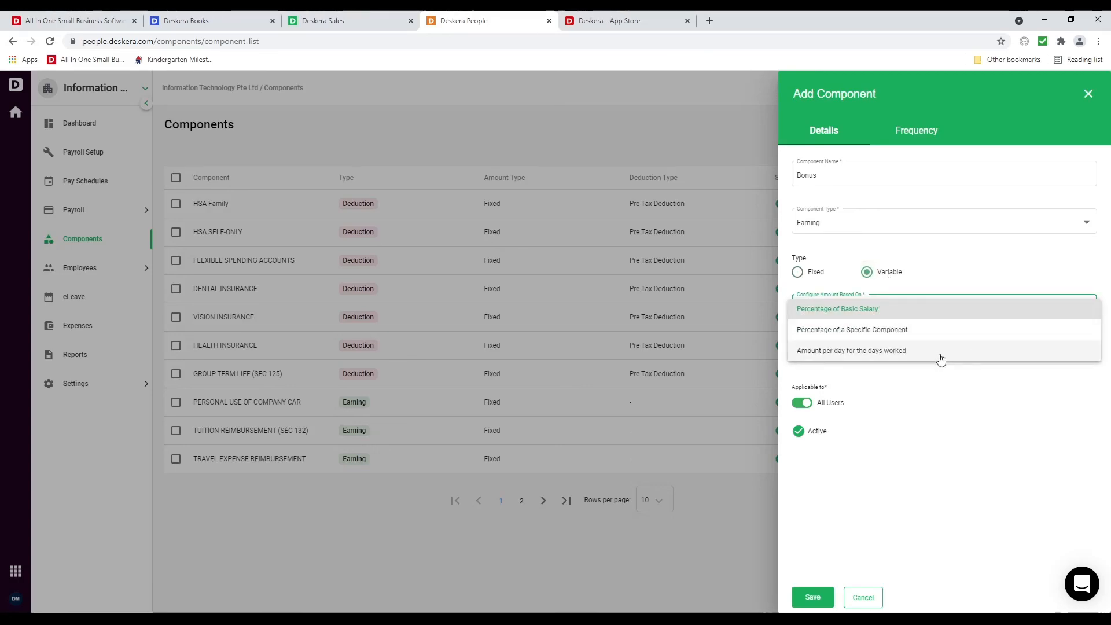
pyautogui.click(960, 409)
pyautogui.click(797, 272)
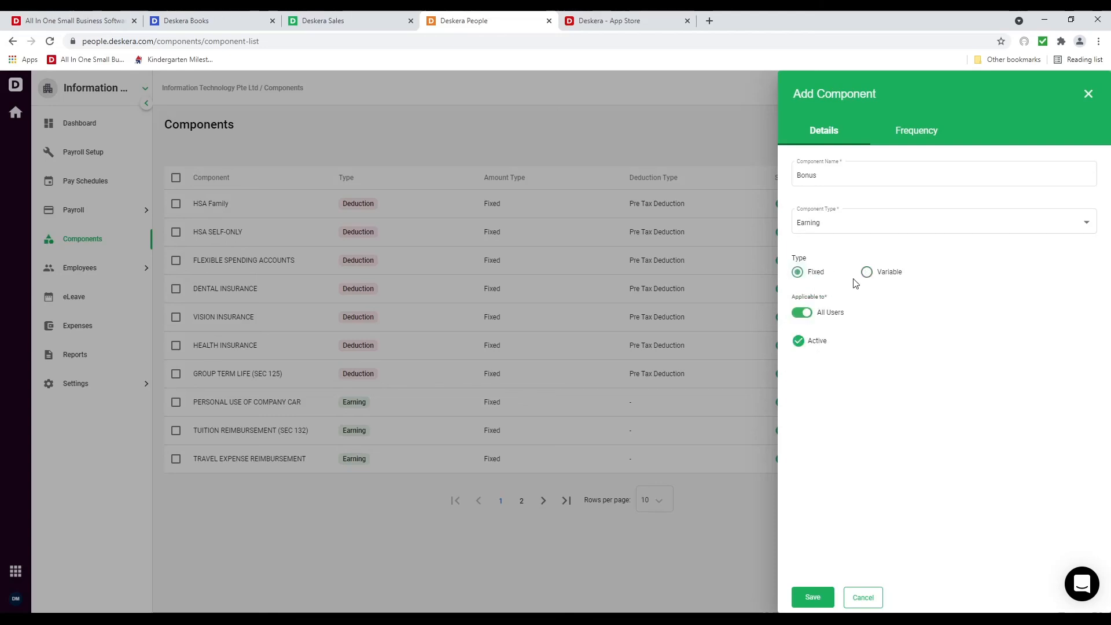
# Set the Bonus component to pay Yearly, keep it an Earning, and save it
pyautogui.click(926, 132)
pyautogui.click(924, 176)
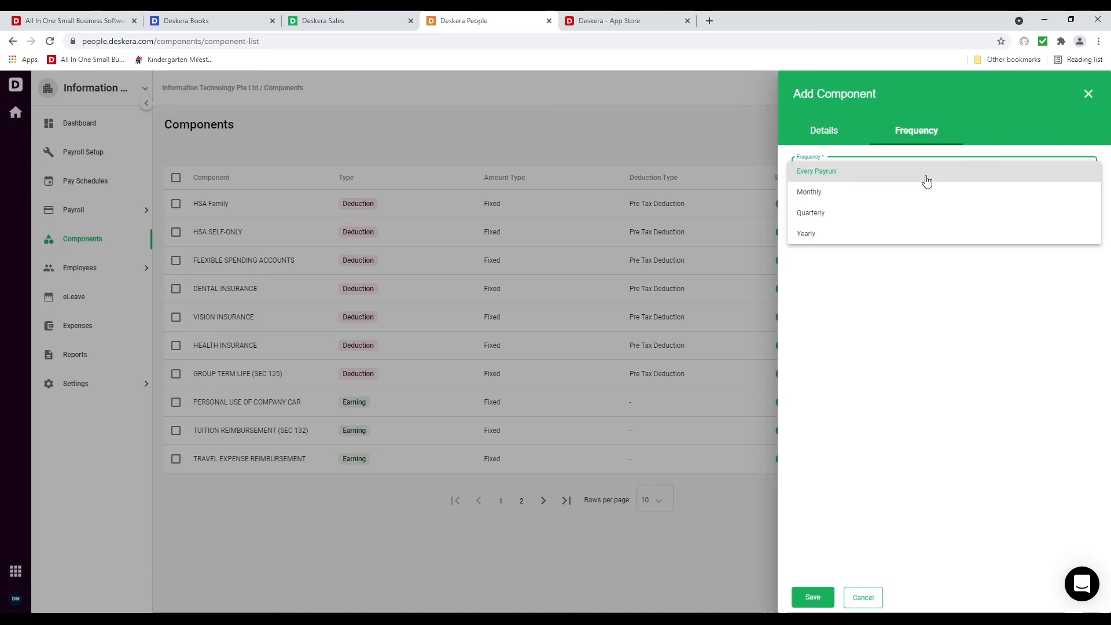
pyautogui.click(903, 237)
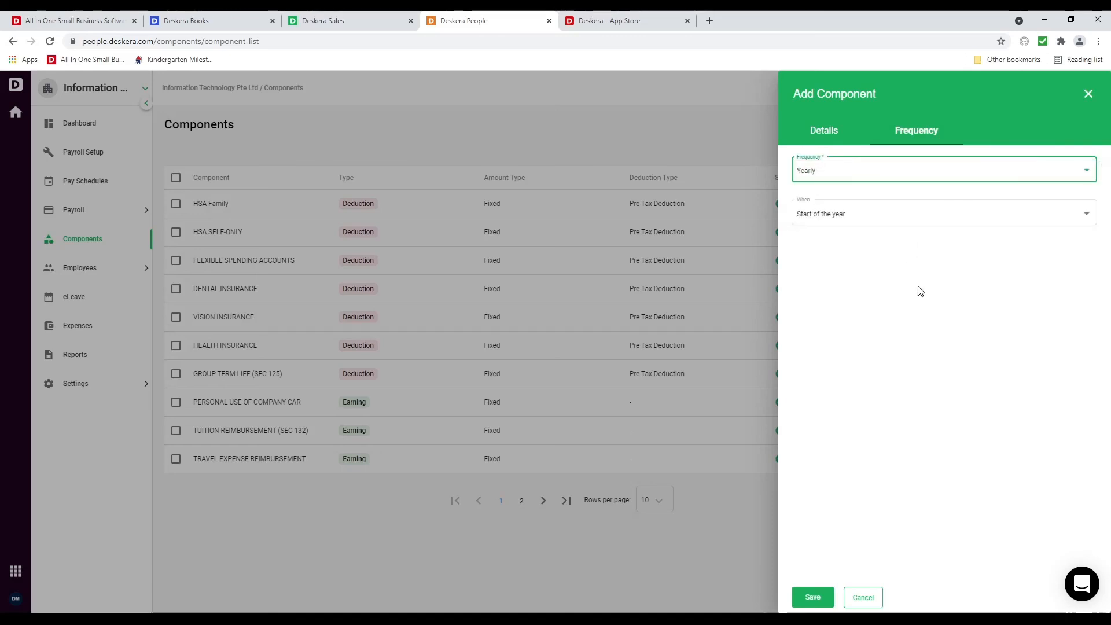
pyautogui.click(801, 131)
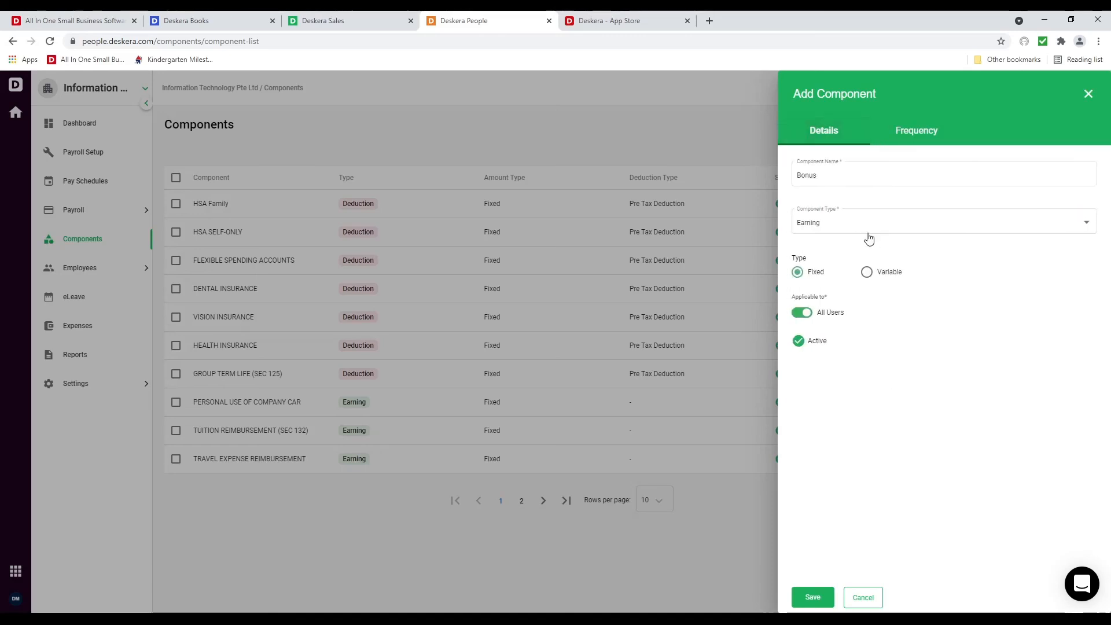
pyautogui.click(866, 233)
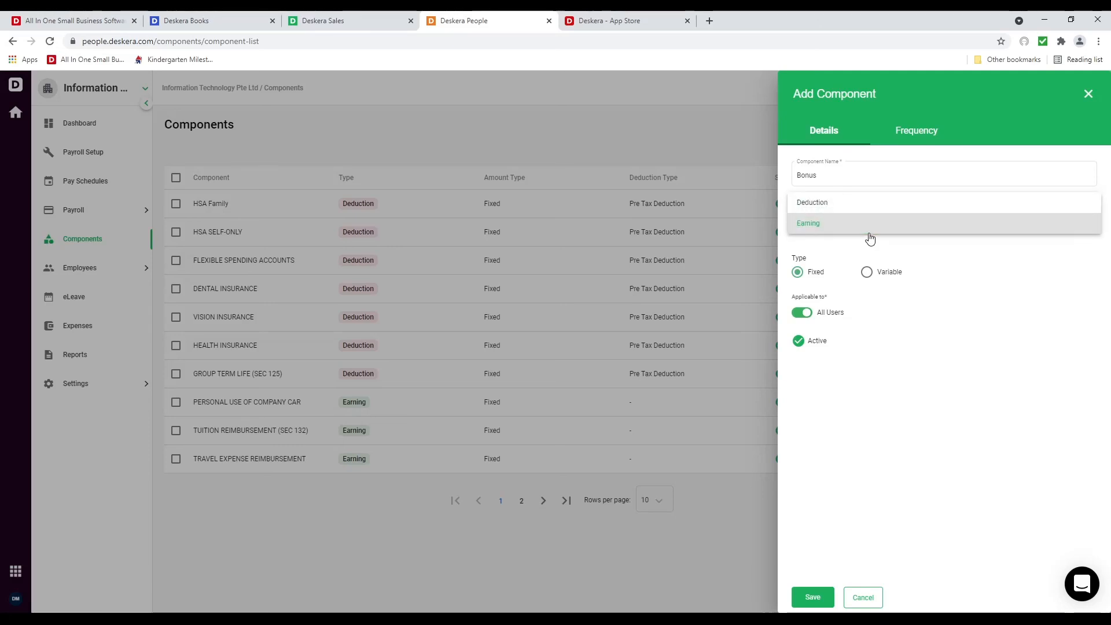
pyautogui.click(895, 415)
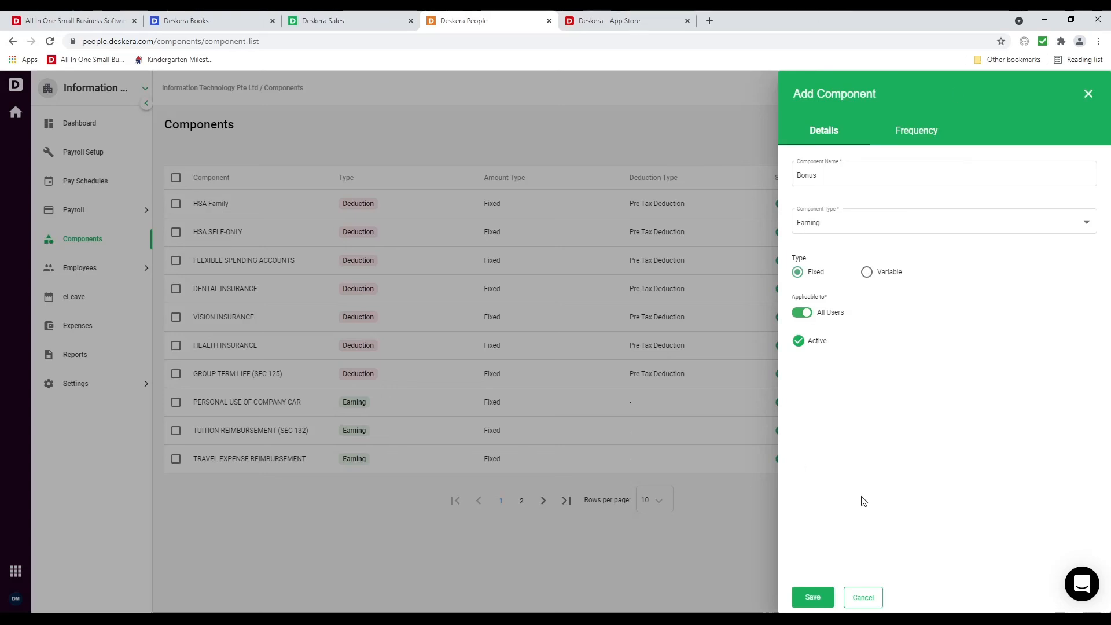
pyautogui.click(813, 596)
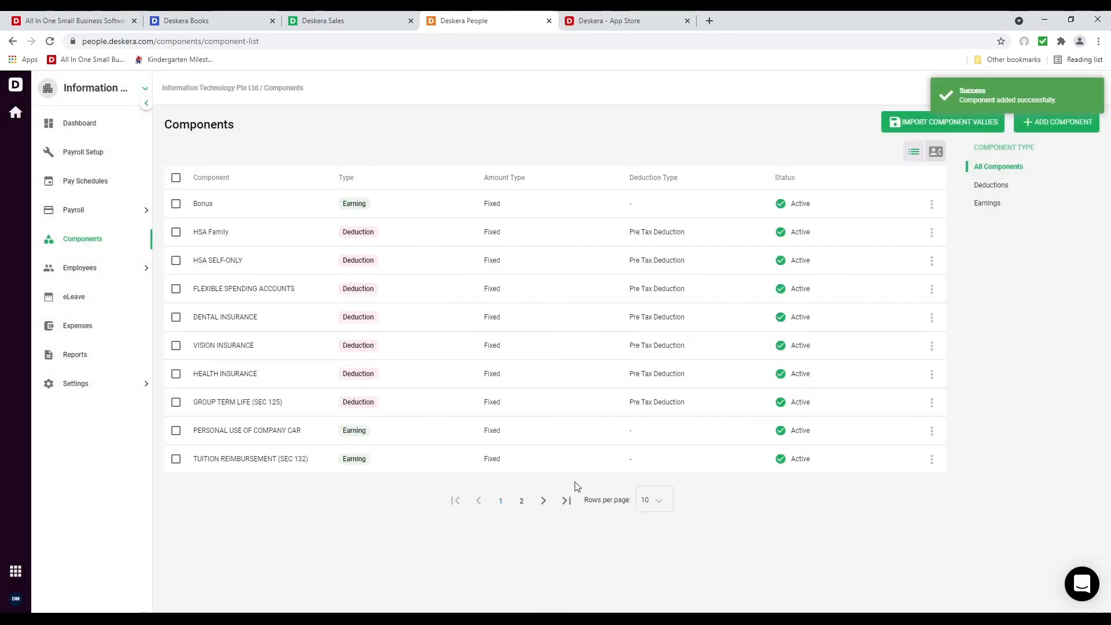
pyautogui.click(85, 181)
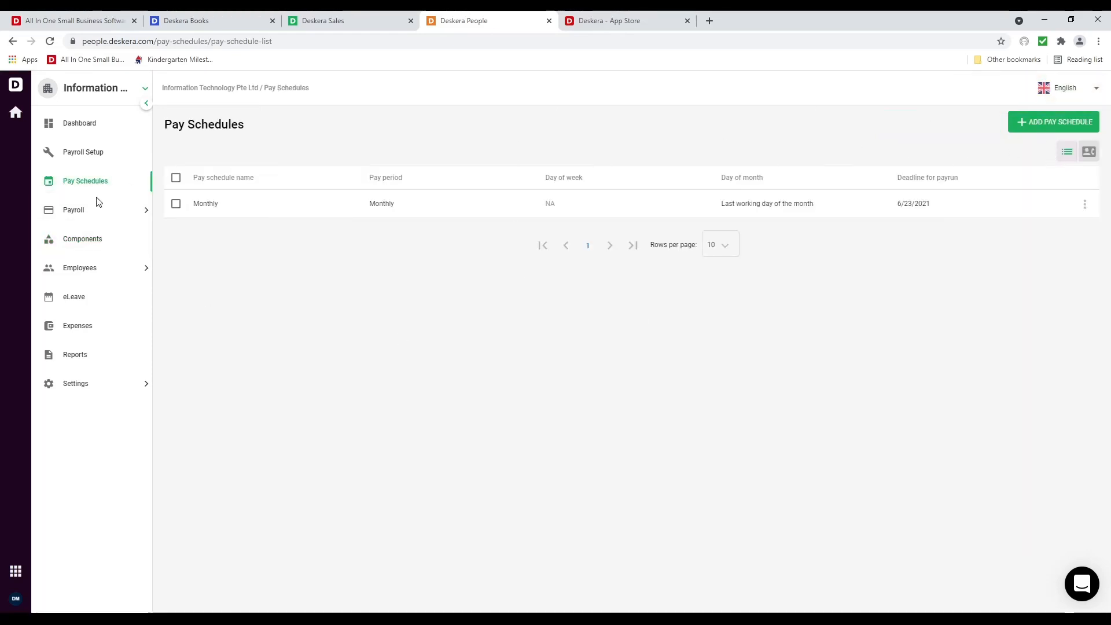
# Start a new Monthly payrun with a work period of June 1–30, 2021
pyautogui.click(98, 213)
pyautogui.click(97, 240)
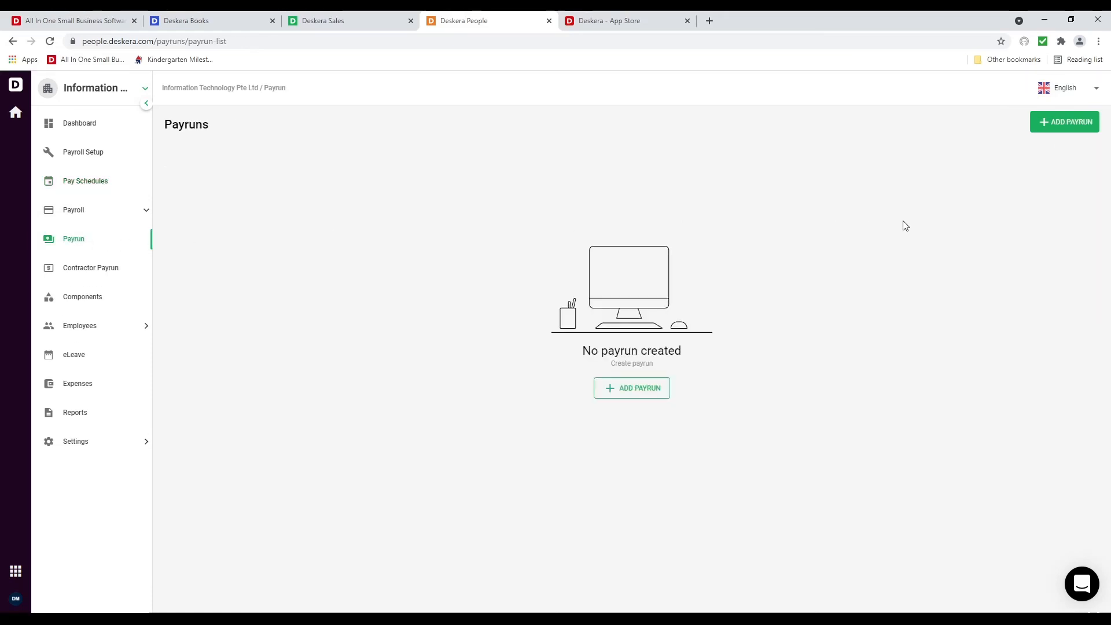
pyautogui.click(1055, 123)
pyautogui.click(844, 174)
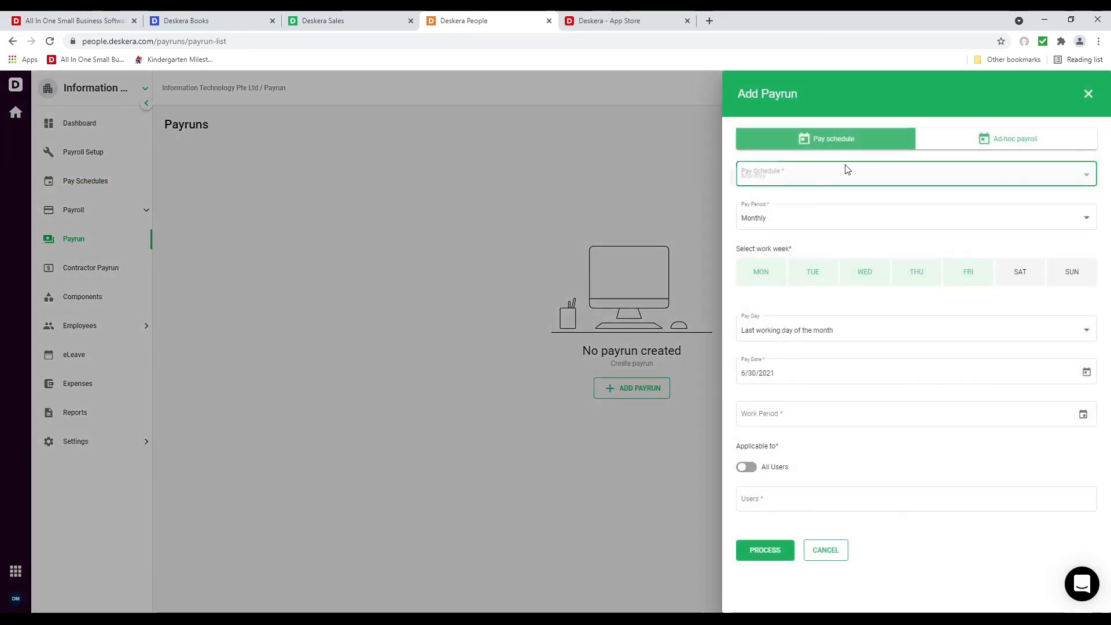
pyautogui.click(836, 184)
pyautogui.click(788, 414)
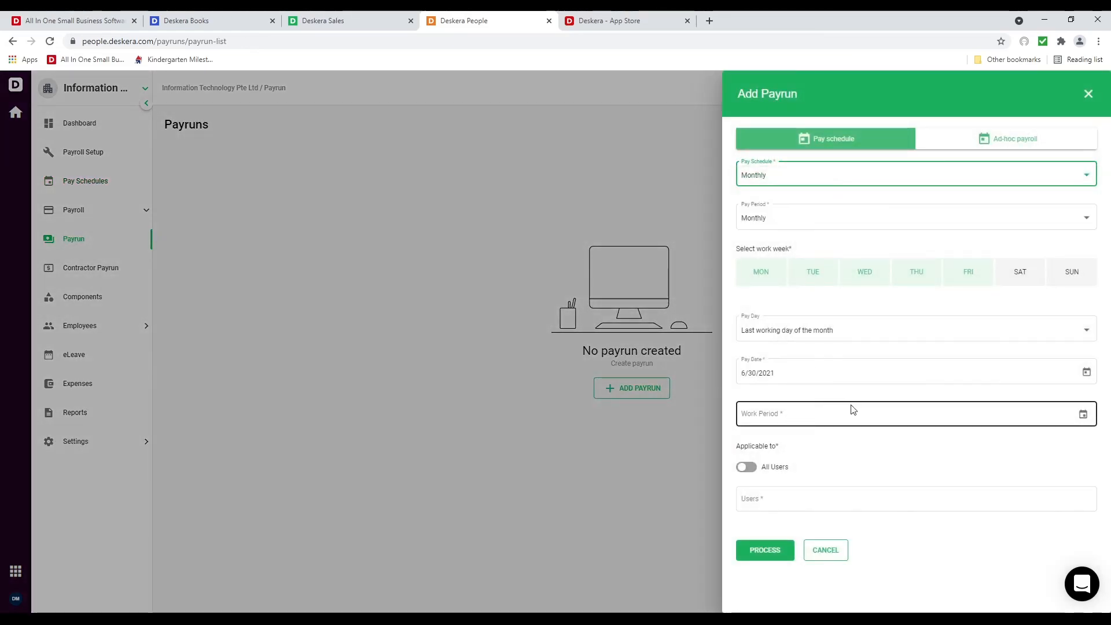
pyautogui.click(1083, 415)
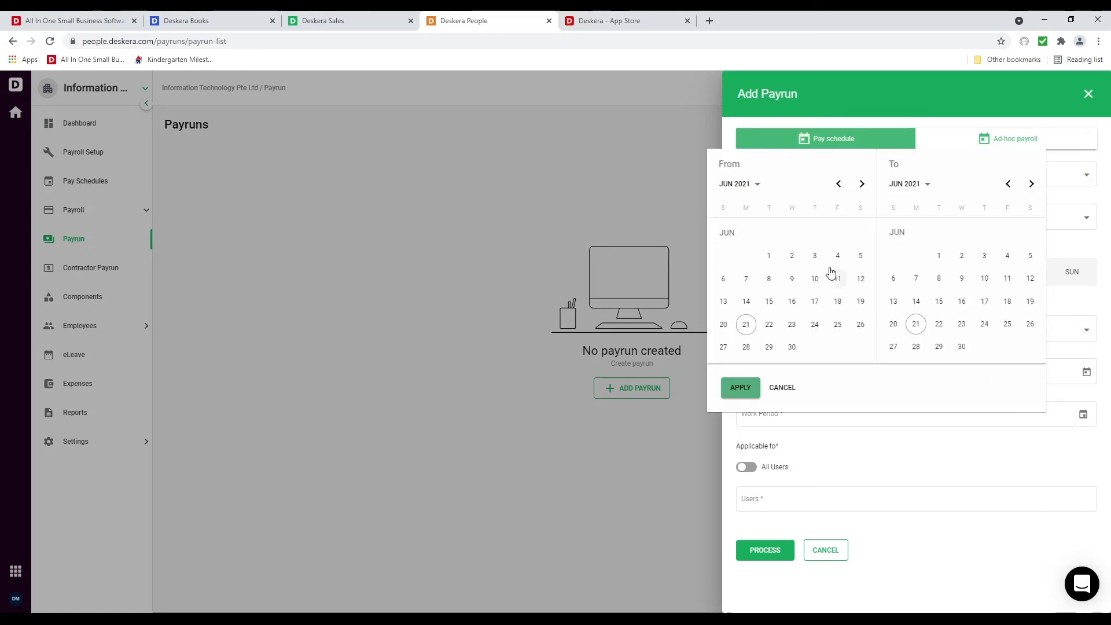
pyautogui.click(768, 255)
pyautogui.click(962, 345)
pyautogui.click(739, 387)
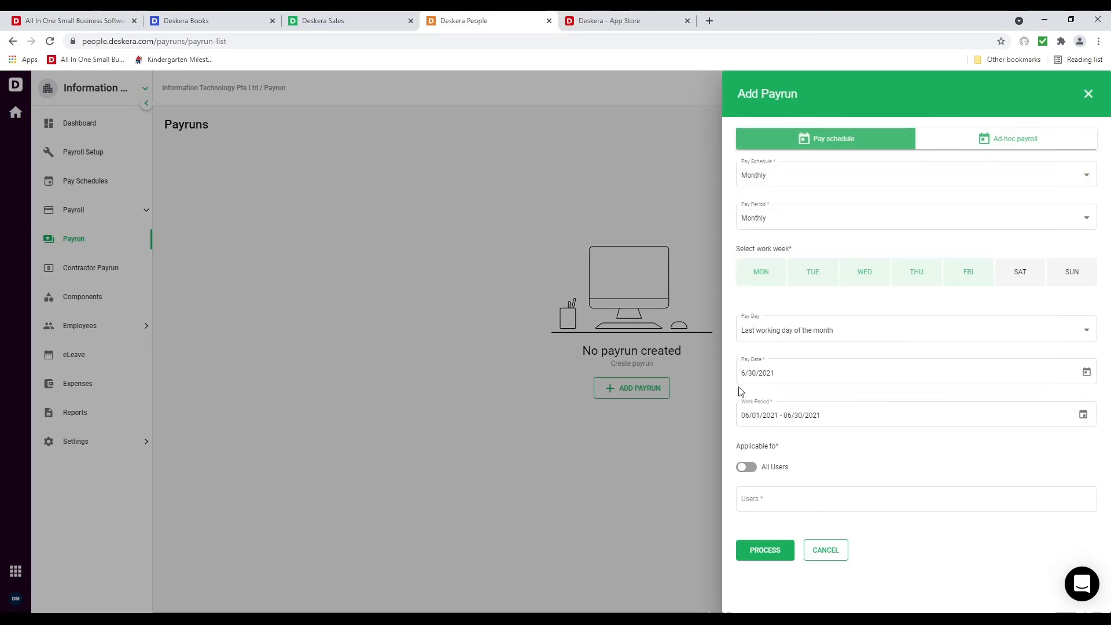
# Include only the one employee in the payrun and process it
pyautogui.click(747, 468)
pyautogui.click(747, 467)
pyautogui.click(774, 501)
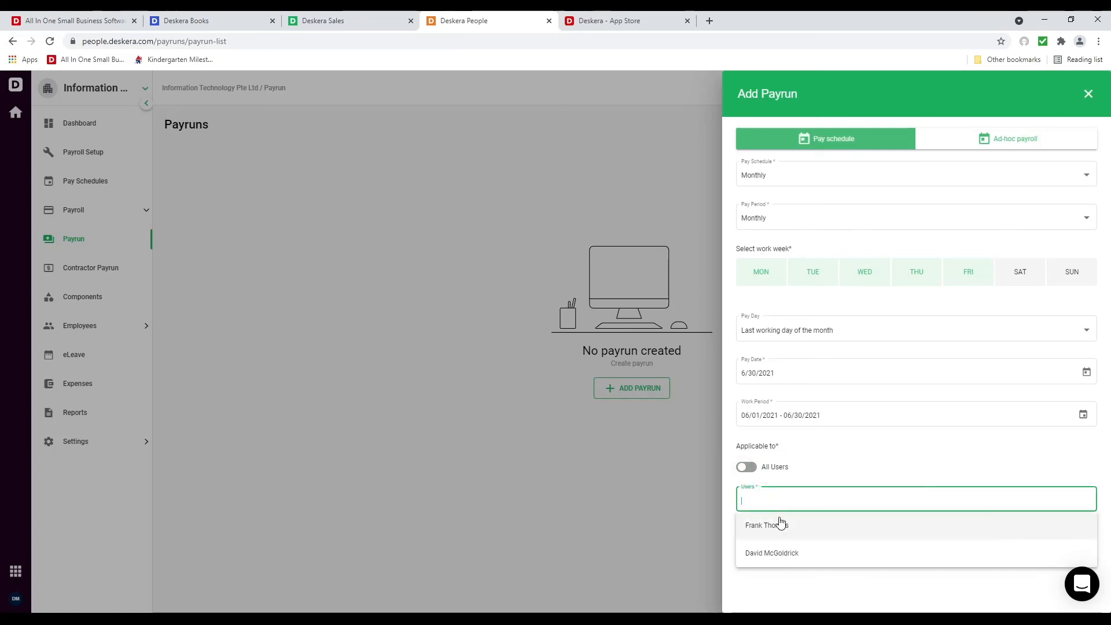
pyautogui.click(779, 523)
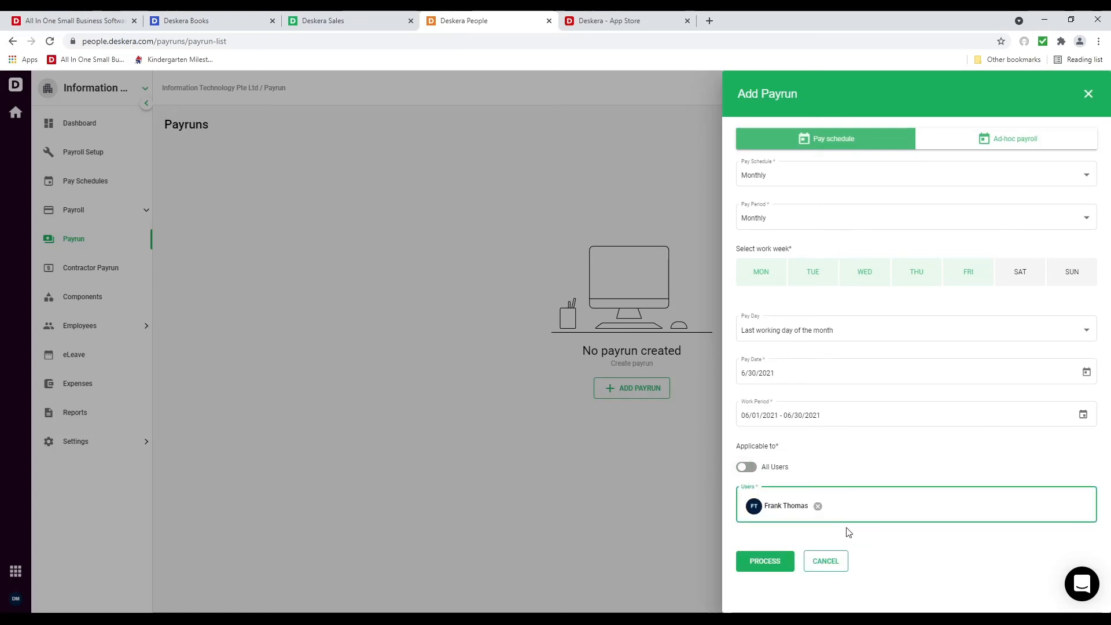
pyautogui.click(760, 569)
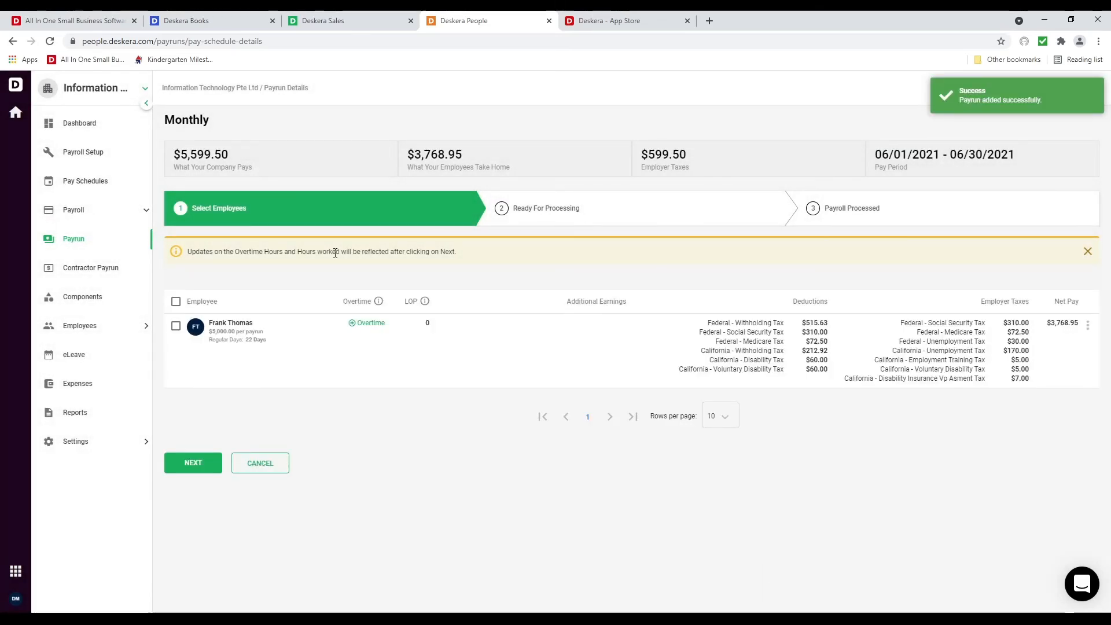
# Record 10 overtime hours at a 4x rate for the employee
pyautogui.click(360, 324)
pyautogui.click(367, 371)
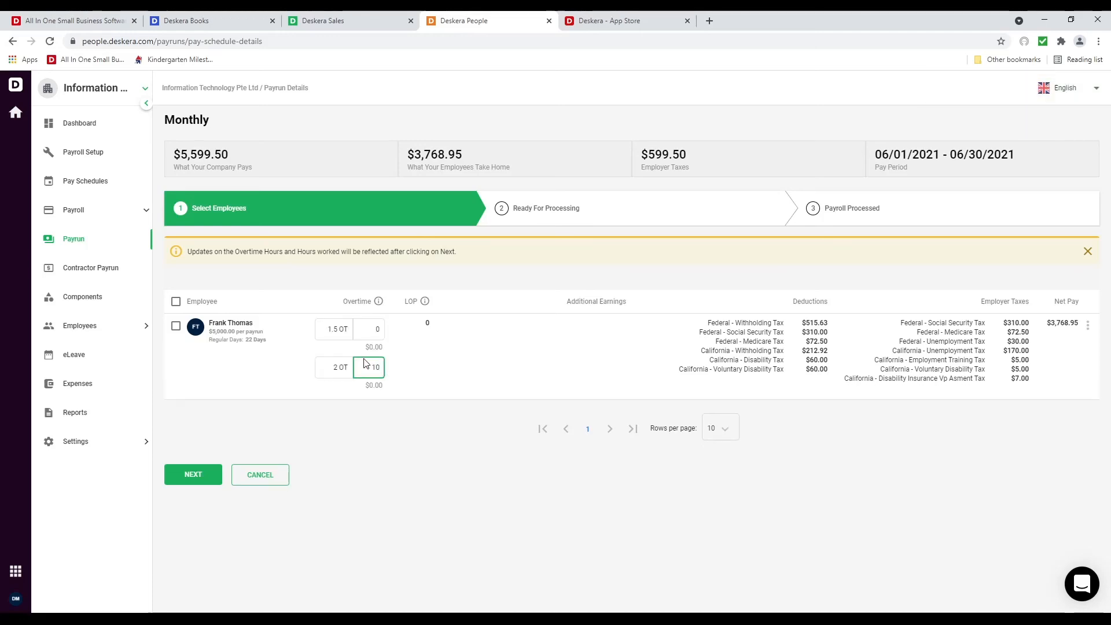
pyautogui.click(340, 368)
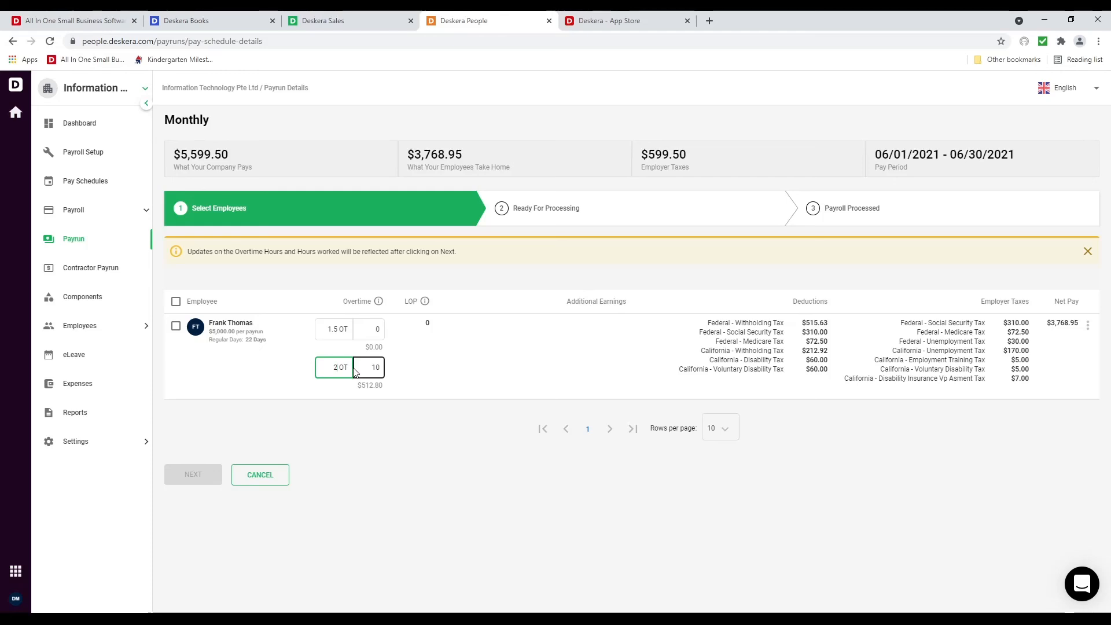
pyautogui.press('BackSpace')
pyautogui.write('4')
pyautogui.click(563, 345)
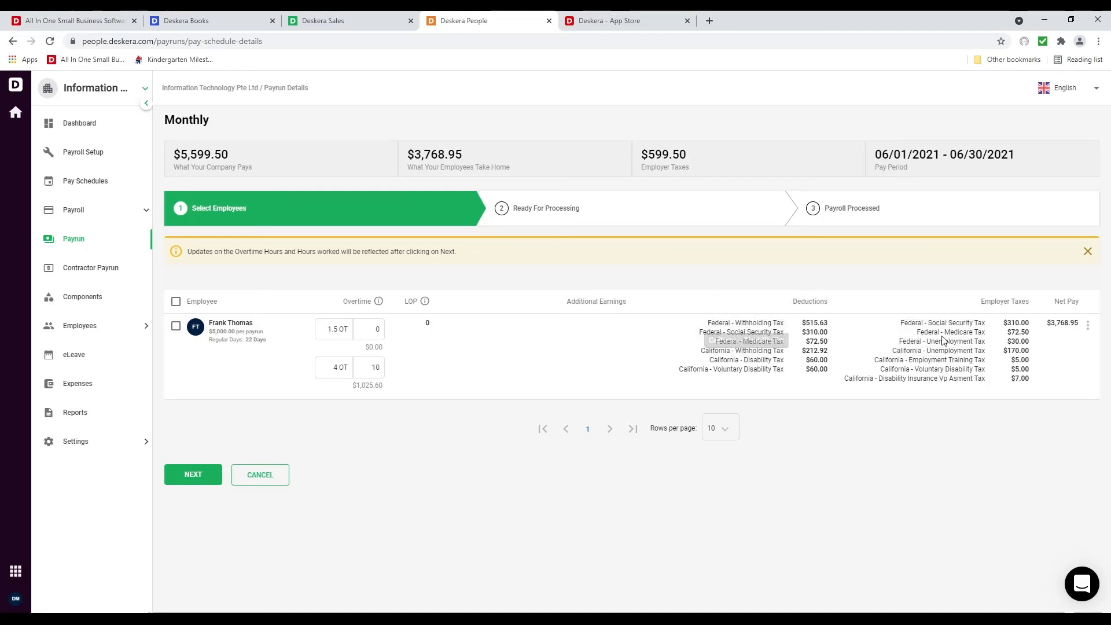
# Process the June payrun, review its payment summary, and finalize the payroll
pyautogui.click(195, 485)
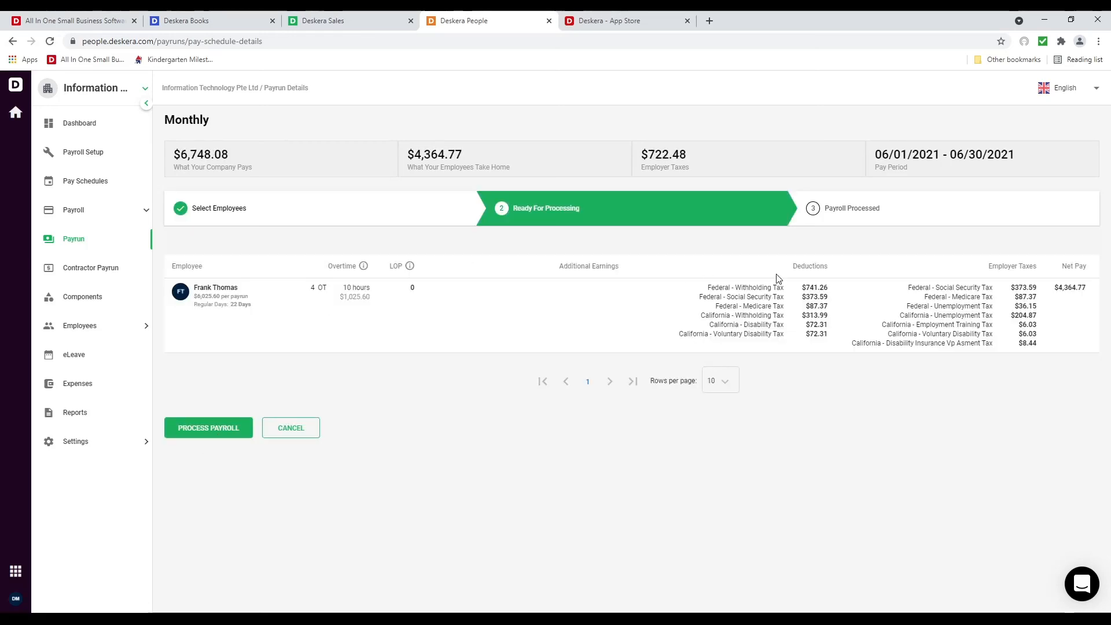
pyautogui.click(222, 431)
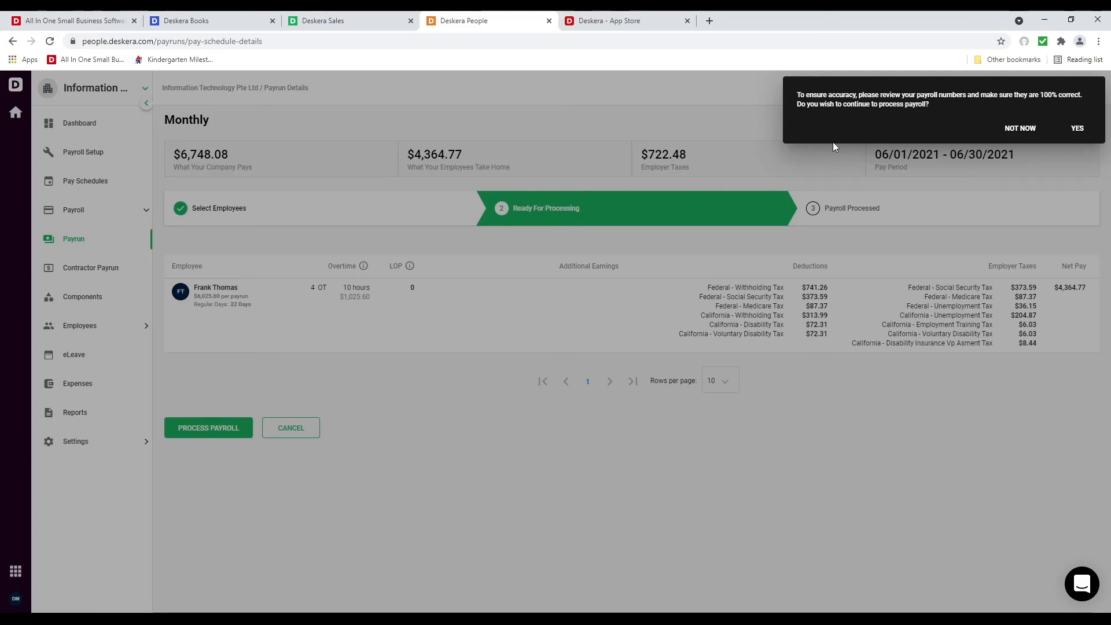
pyautogui.click(1075, 129)
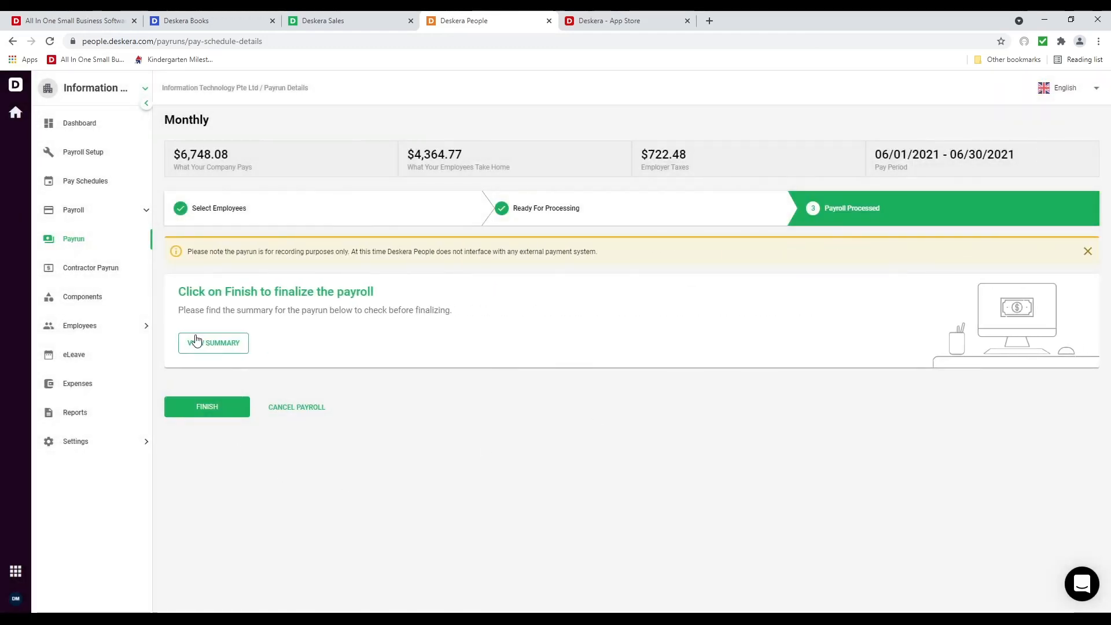
pyautogui.click(196, 342)
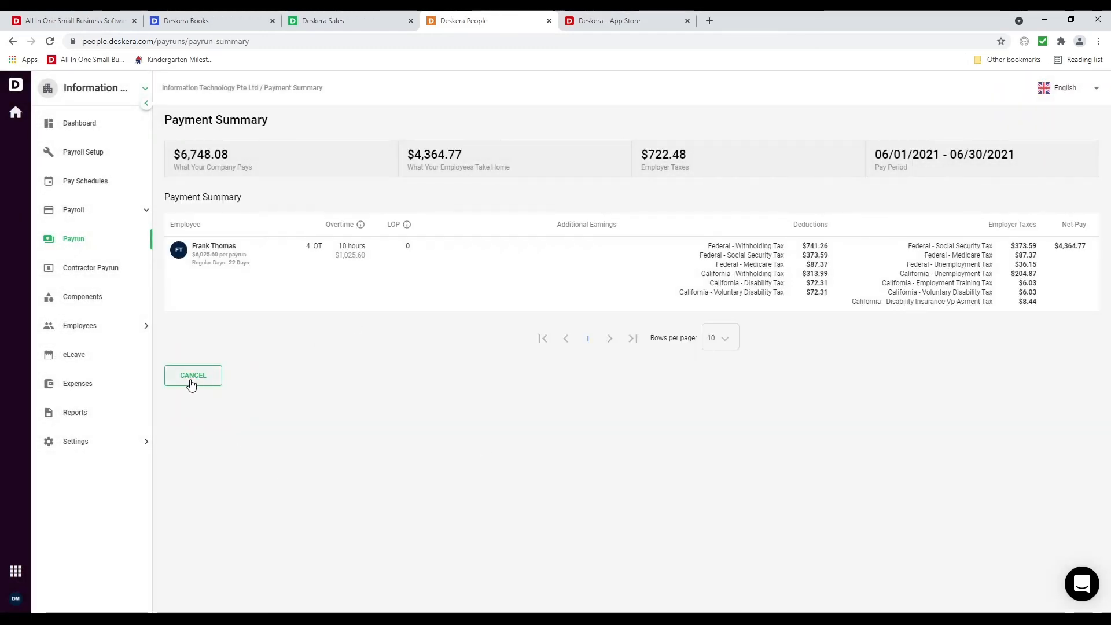
pyautogui.click(184, 377)
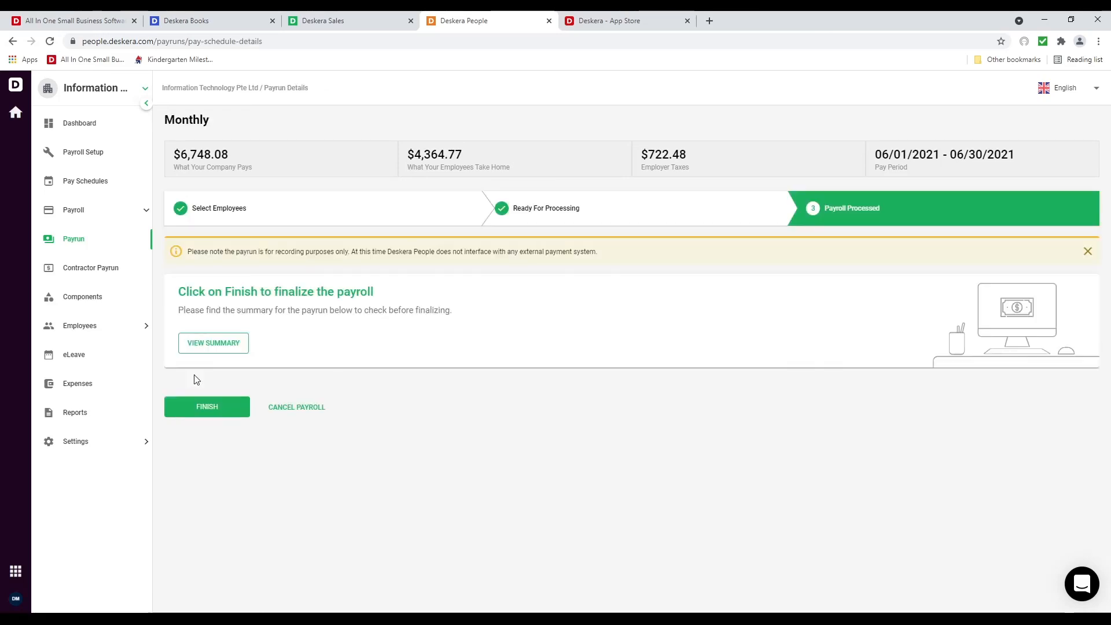
pyautogui.click(213, 406)
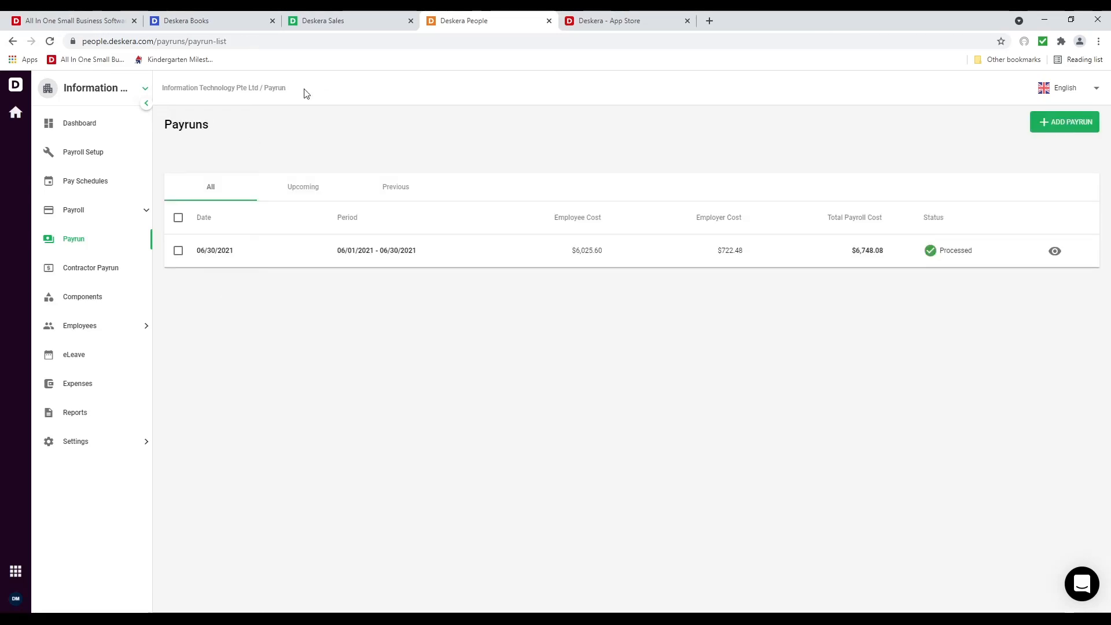
# Download the Sales employee's June 30, 2021 paystub as PDF, view it, and close it
pyautogui.click(81, 325)
pyautogui.click(88, 353)
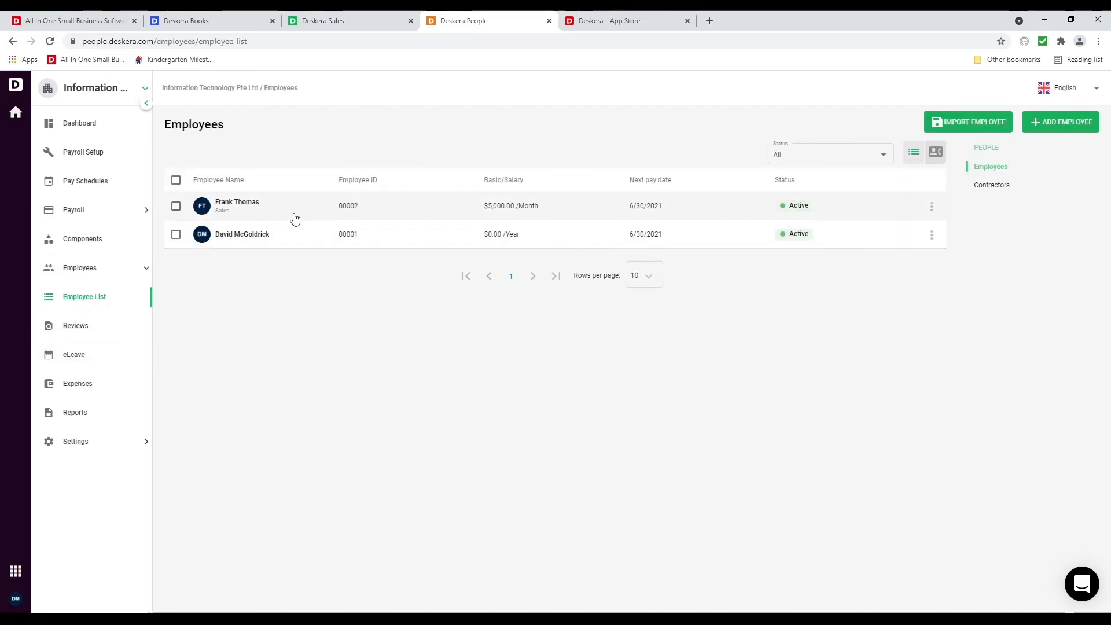
pyautogui.click(294, 218)
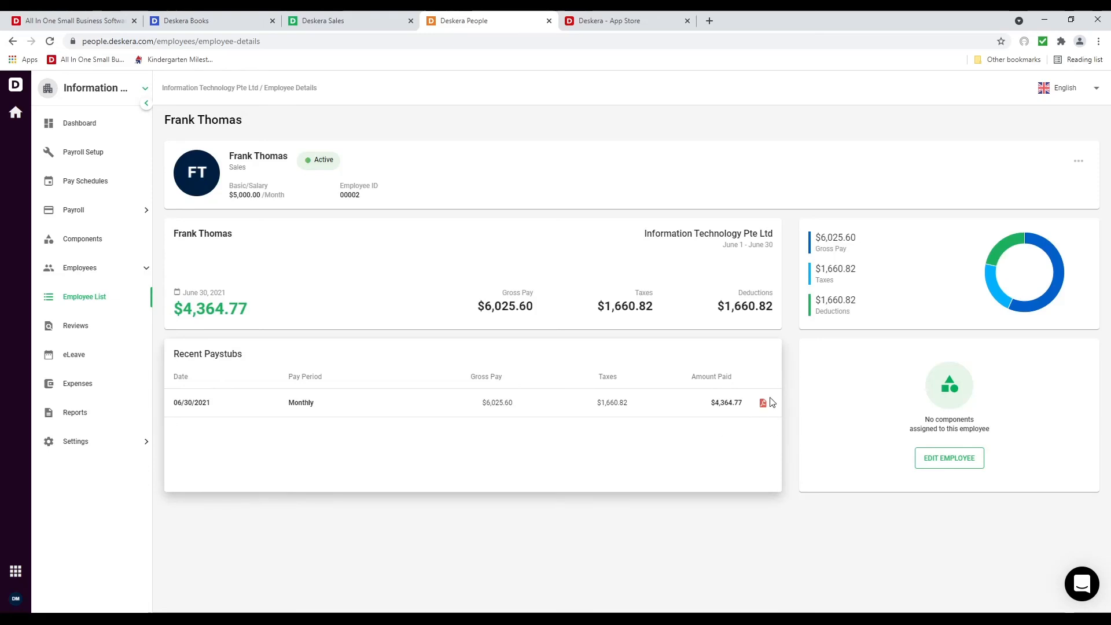
pyautogui.click(763, 404)
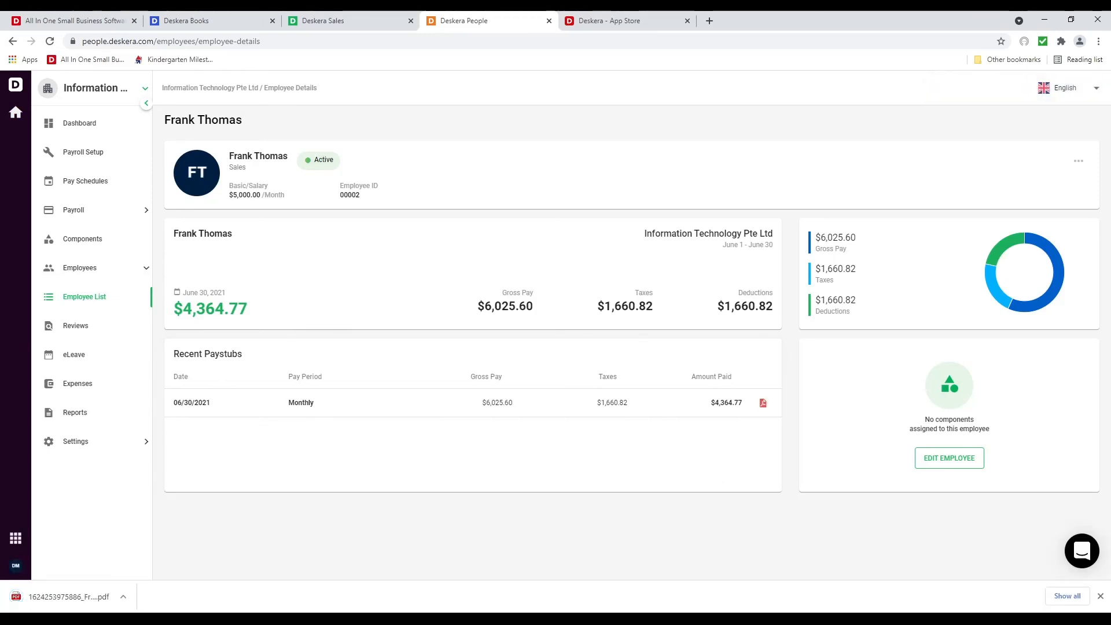
pyautogui.click(78, 596)
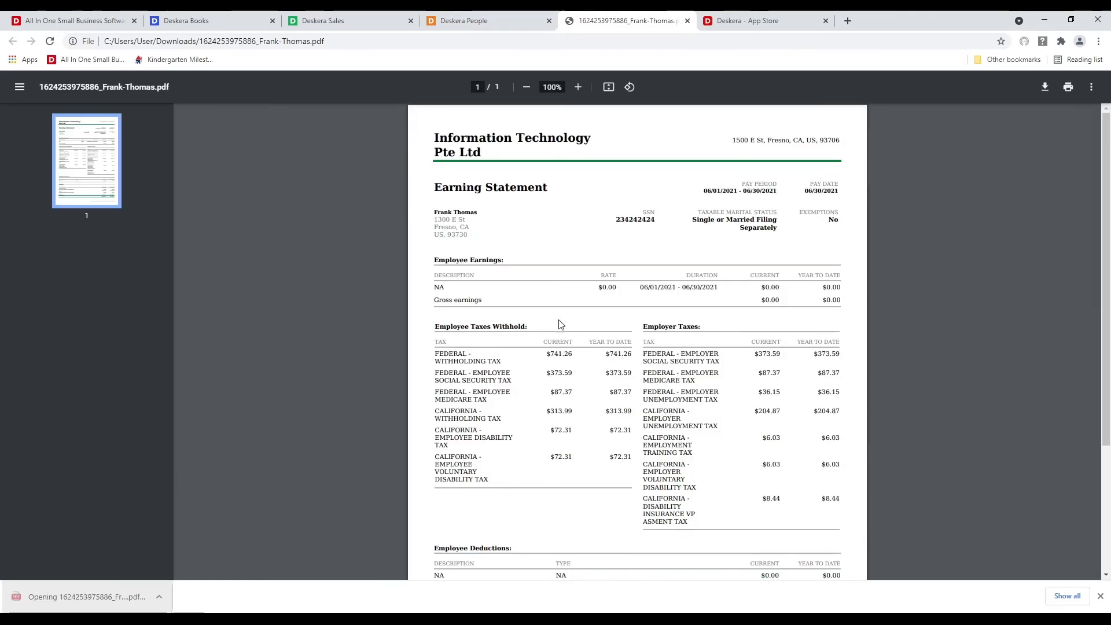
pyautogui.scroll(-3, 549, 313)
pyautogui.scroll(3, 537, 298)
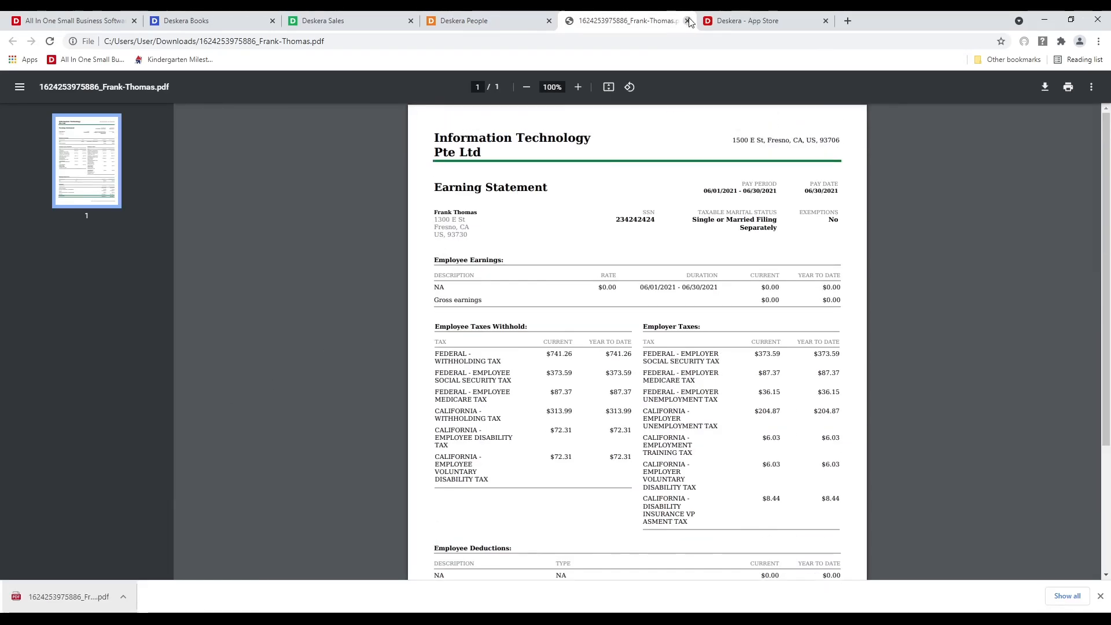
pyautogui.click(687, 21)
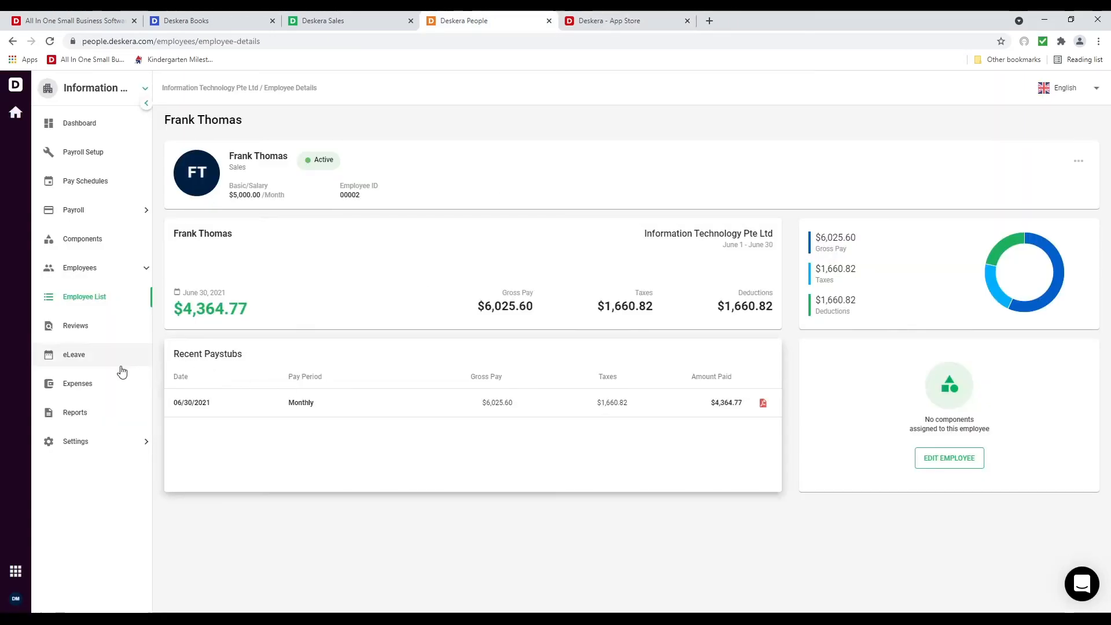
# Visit the payroll Reports page, then launch the eLeave app
pyautogui.click(90, 412)
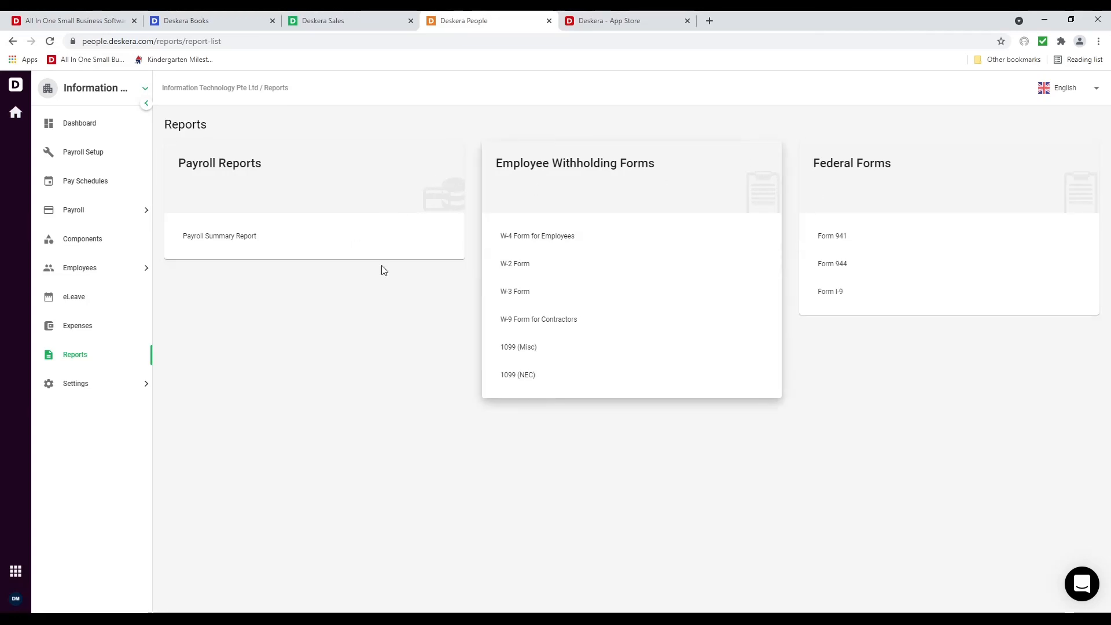
pyautogui.click(113, 303)
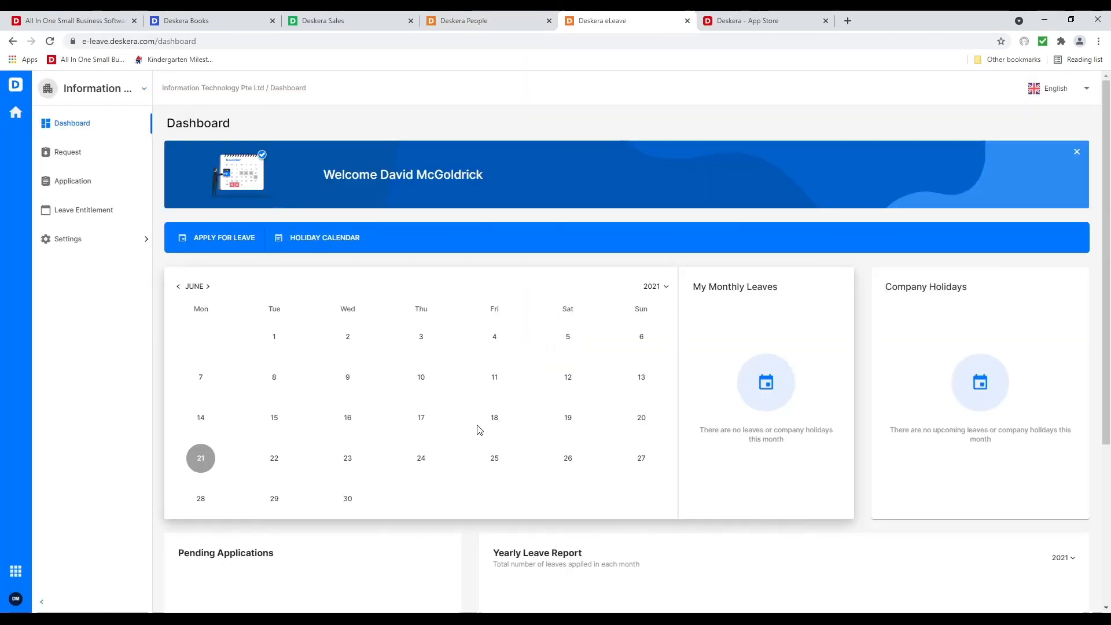
# Create a new leave type named Annual Leave with 14 days accrued Yearly
pyautogui.click(106, 239)
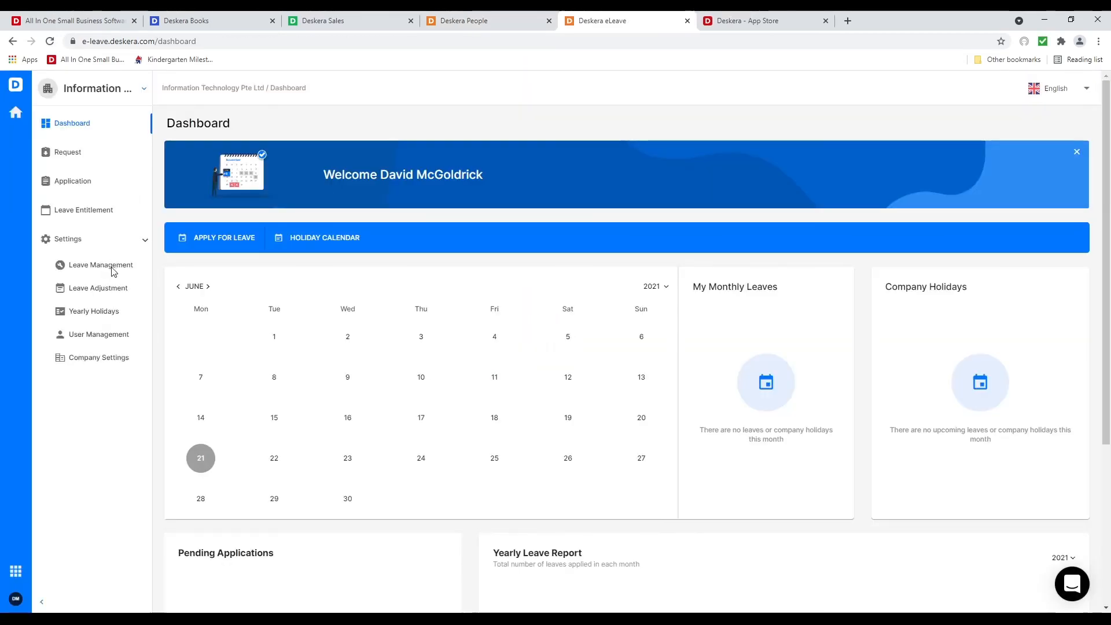
pyautogui.click(109, 266)
pyautogui.click(1061, 125)
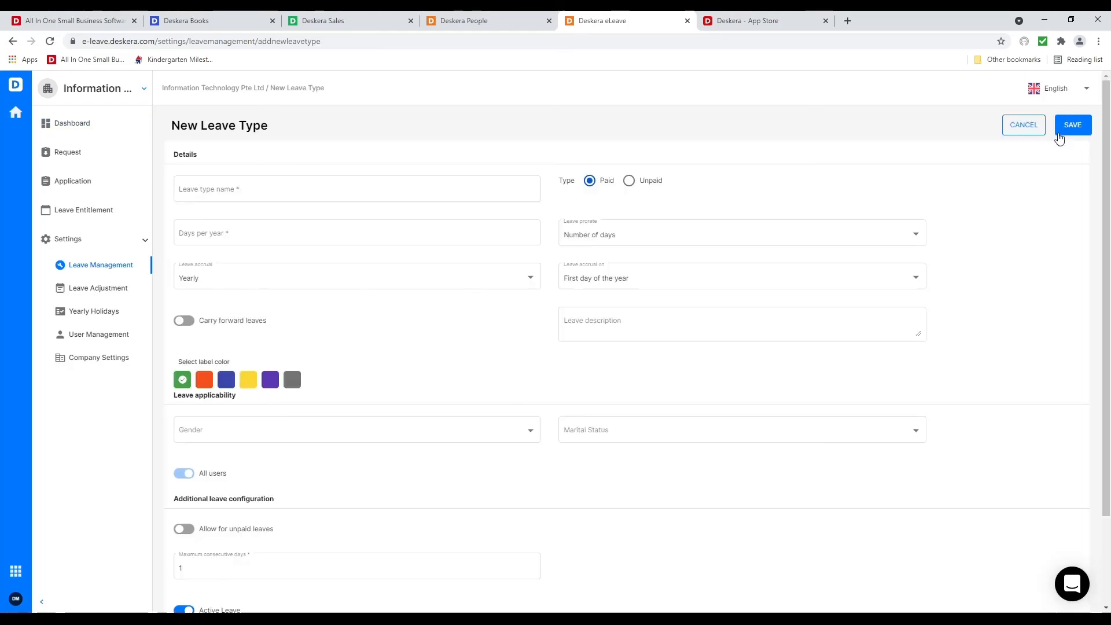
pyautogui.click(327, 186)
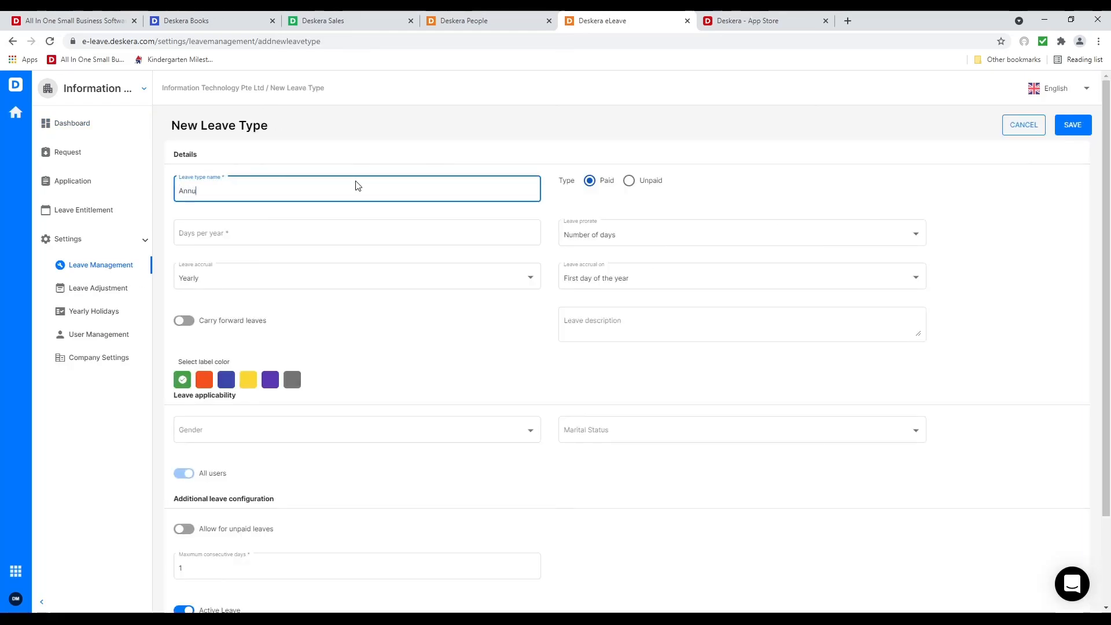
pyautogui.write('Annual Leave')
pyautogui.click(315, 242)
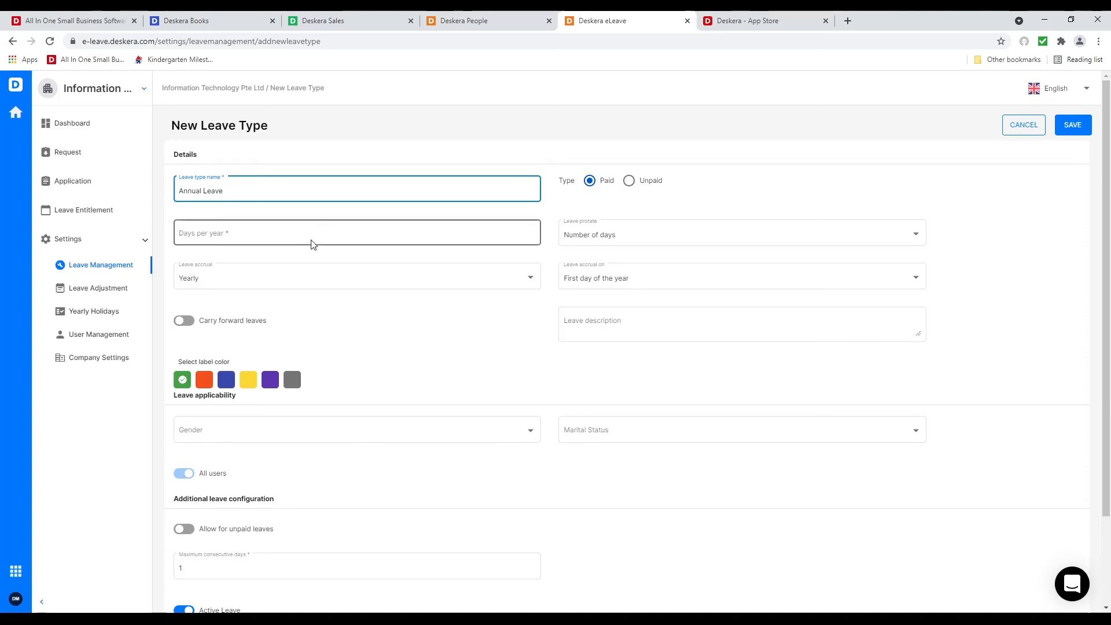
pyautogui.click(506, 273)
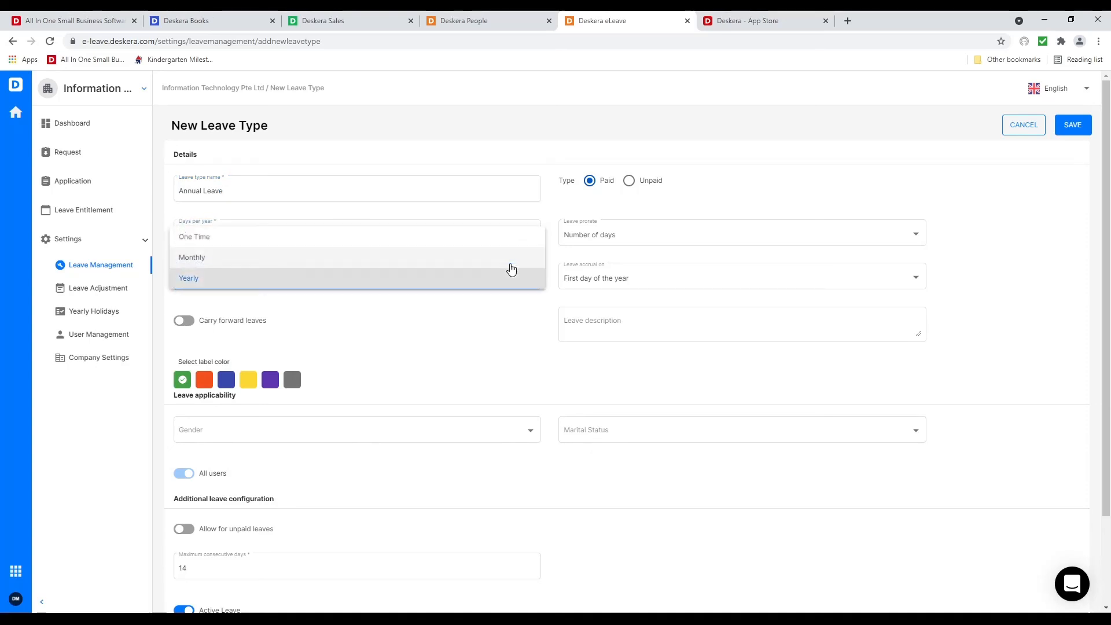
pyautogui.click(207, 284)
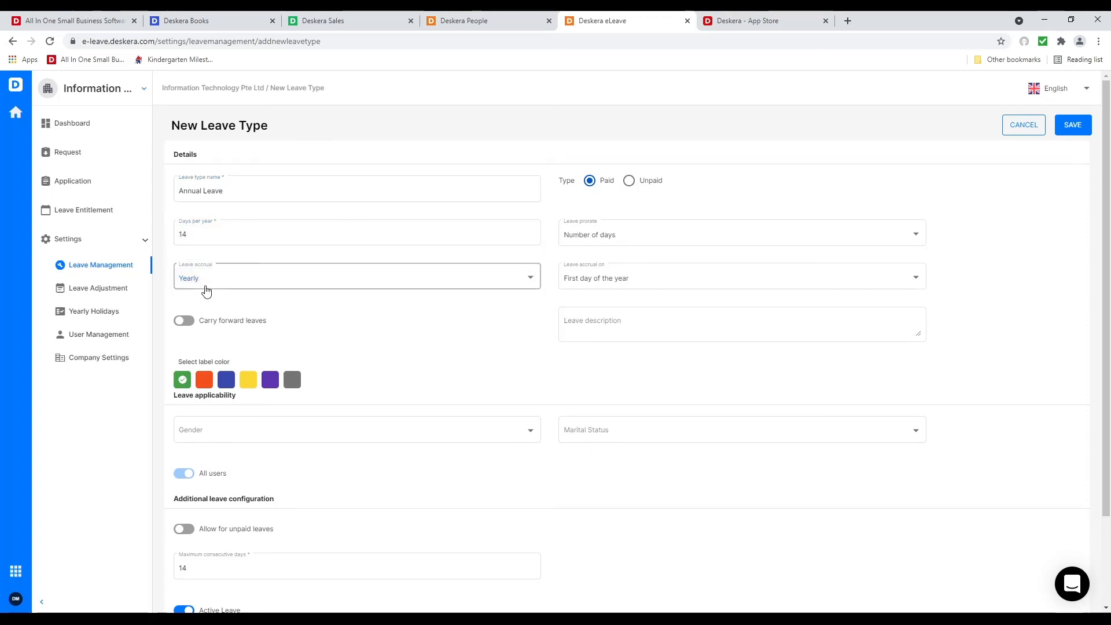
pyautogui.click(209, 279)
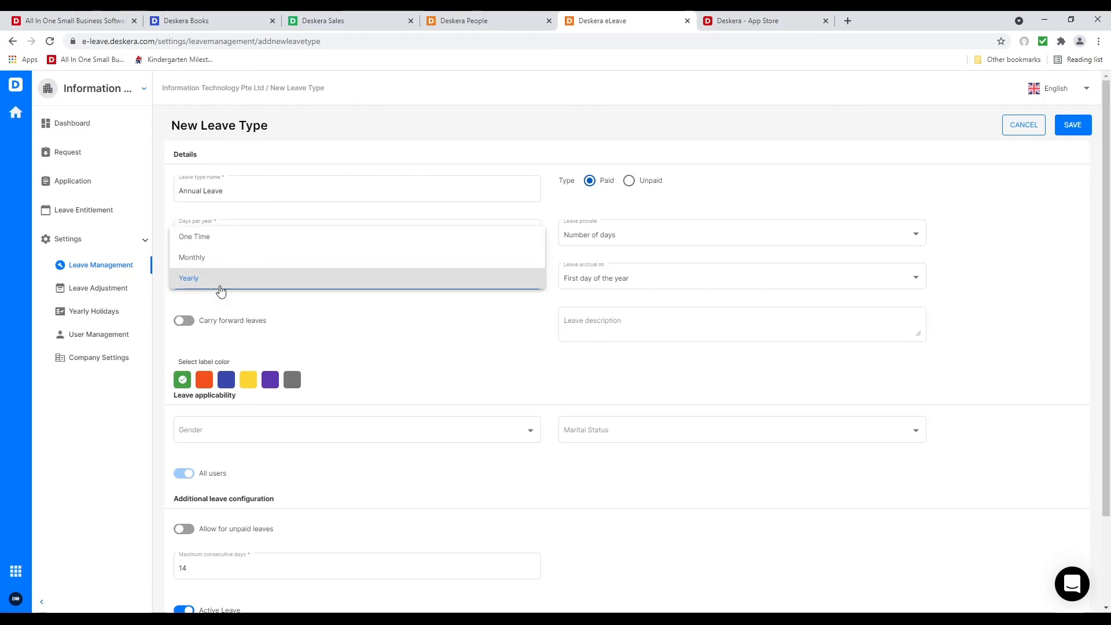
pyautogui.click(253, 312)
# Enable carry forward with a 28-day maximum balance and 14 carry-forward days
pyautogui.click(183, 321)
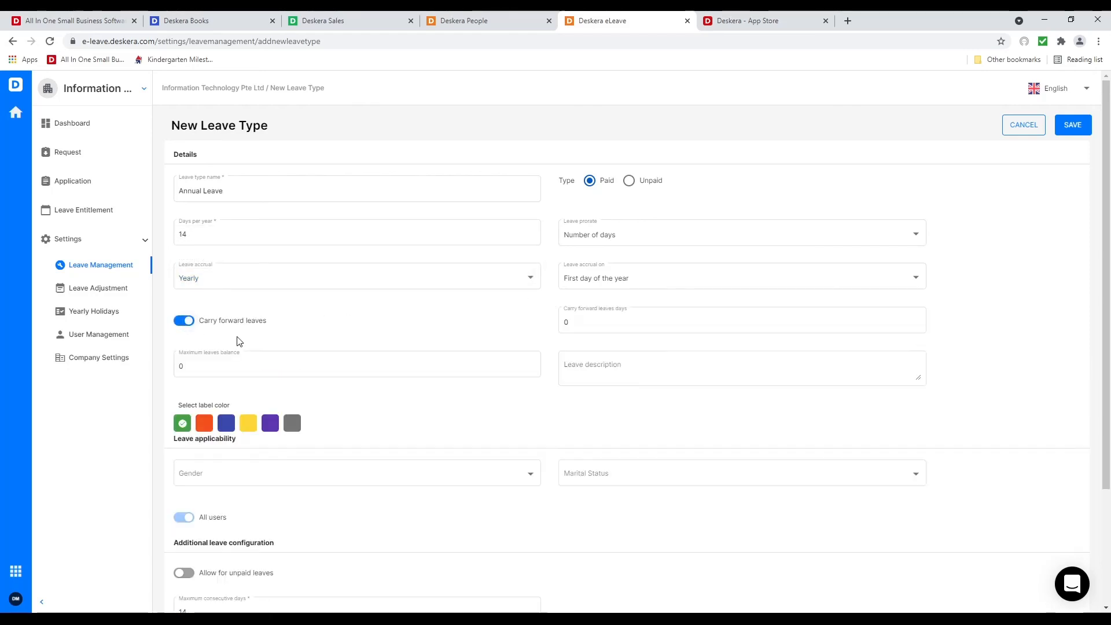
pyautogui.click(260, 366)
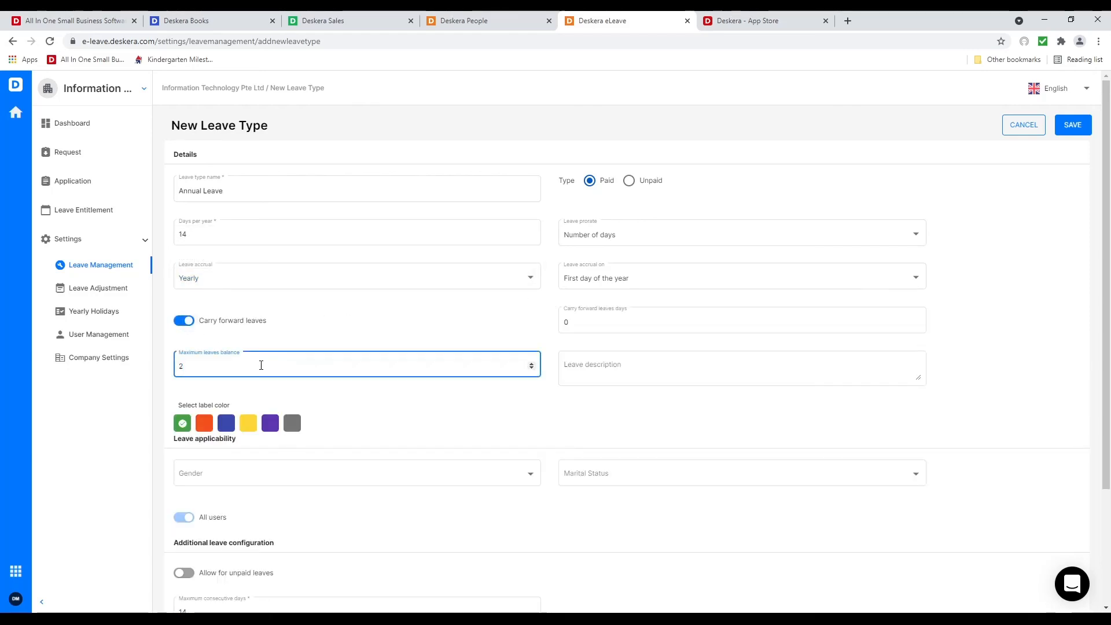
pyautogui.write('28')
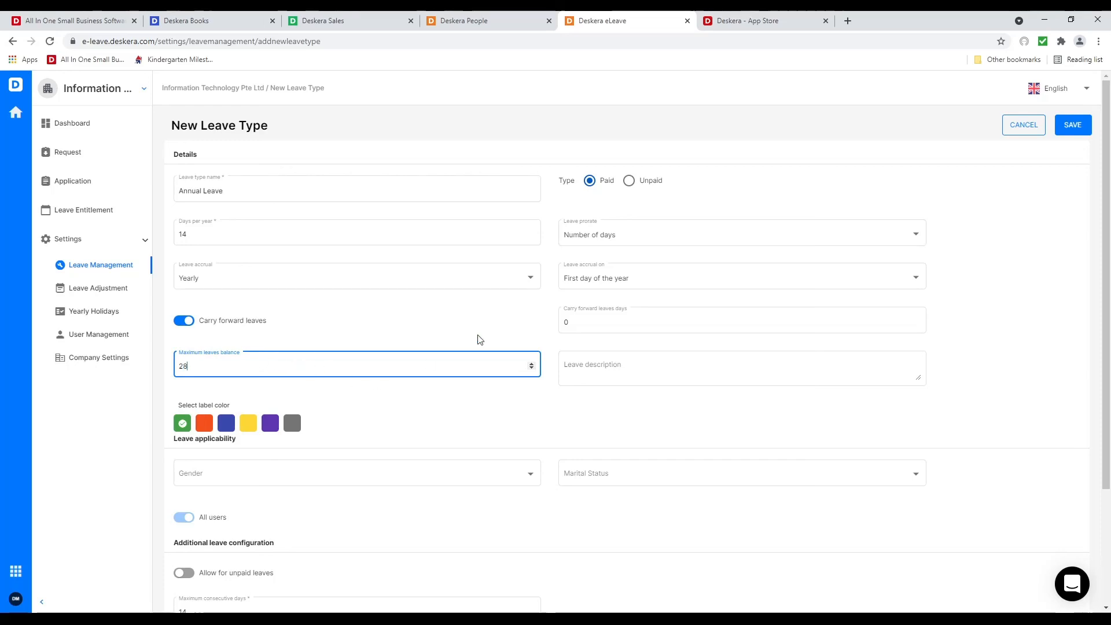
pyautogui.click(620, 323)
pyautogui.press('BackSpace')
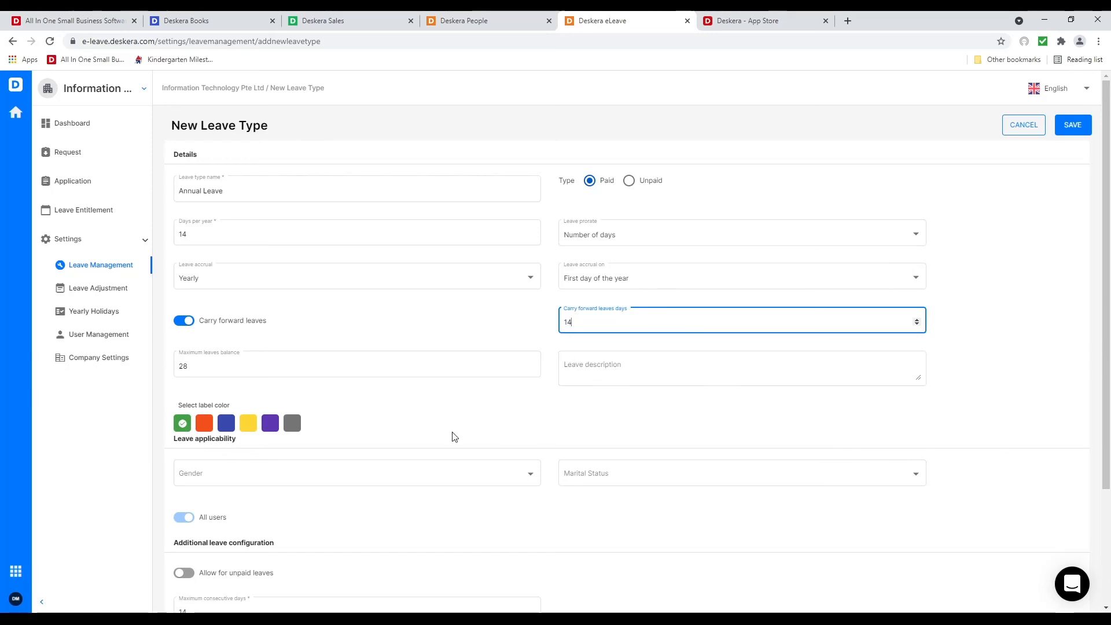
pyautogui.scroll(-3, 442, 405)
# Apply it to all genders and marital statuses, enabling unpaid leave and YOS-based entitlement
pyautogui.click(494, 328)
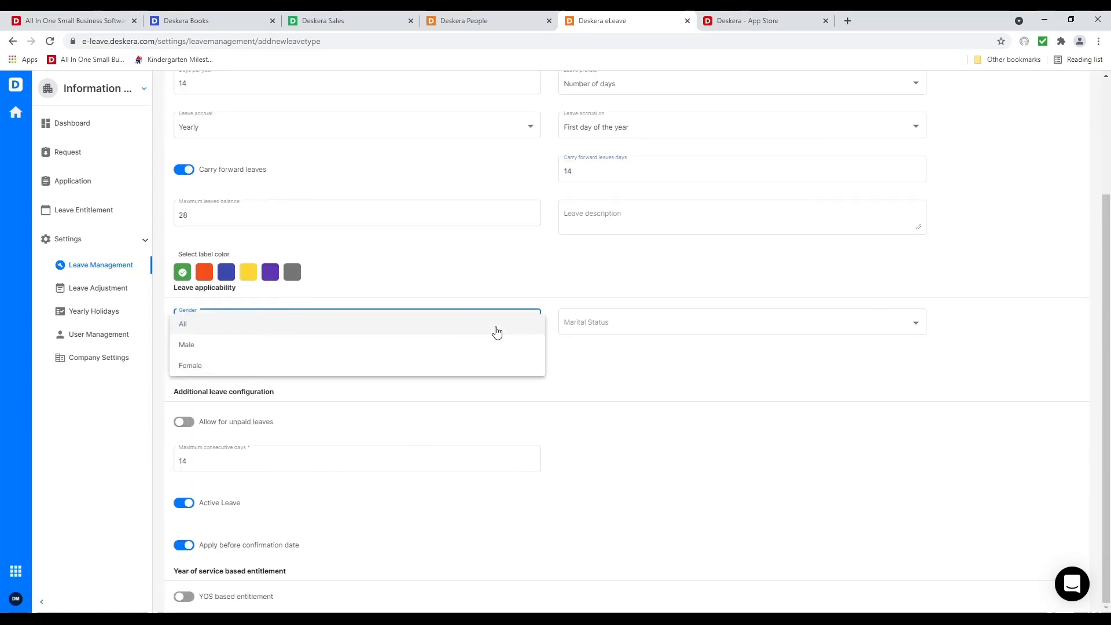
pyautogui.click(496, 332)
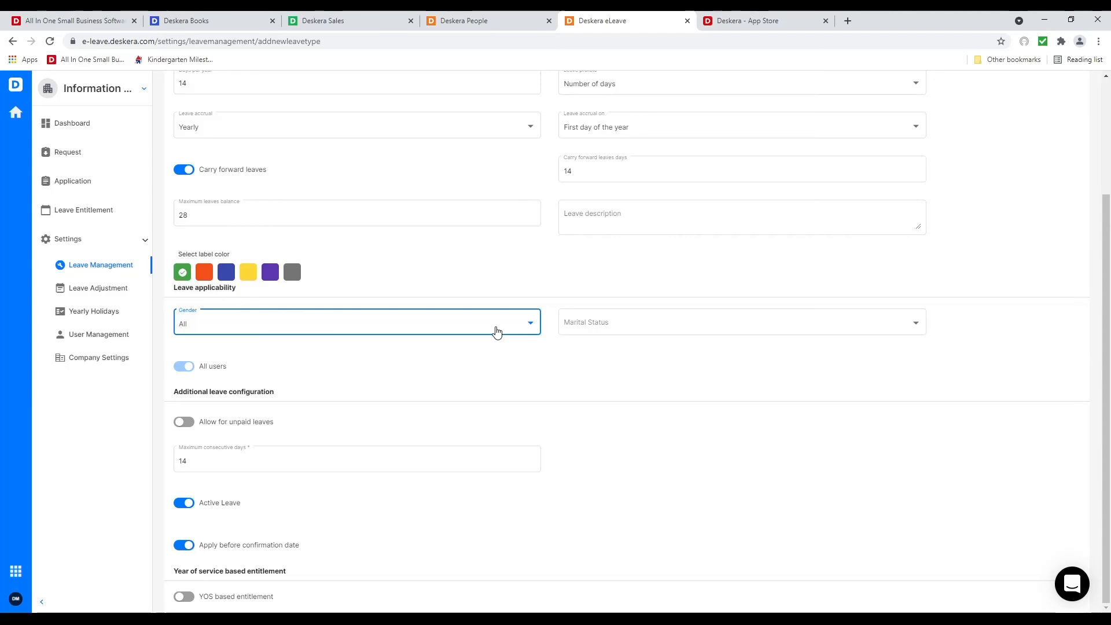
pyautogui.click(625, 320)
pyautogui.click(627, 323)
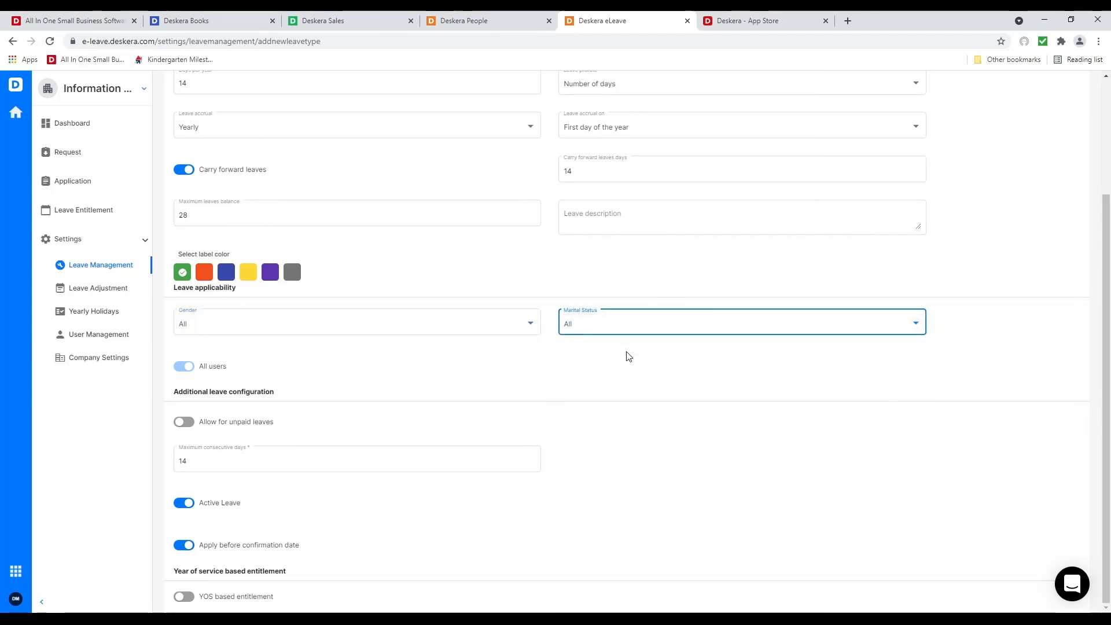
pyautogui.click(199, 423)
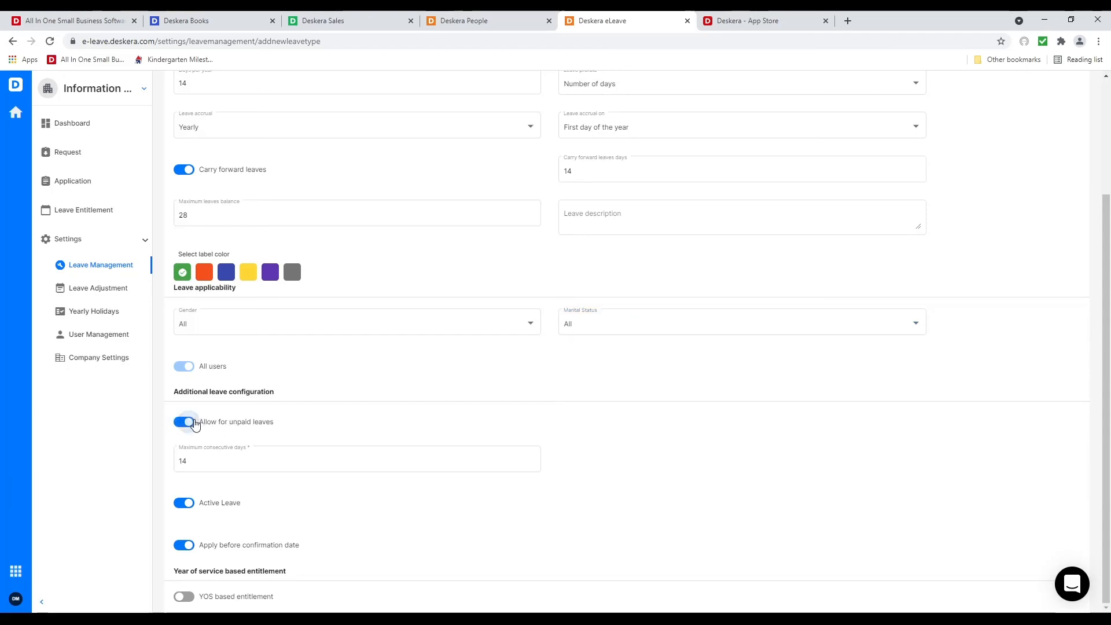
pyautogui.click(184, 597)
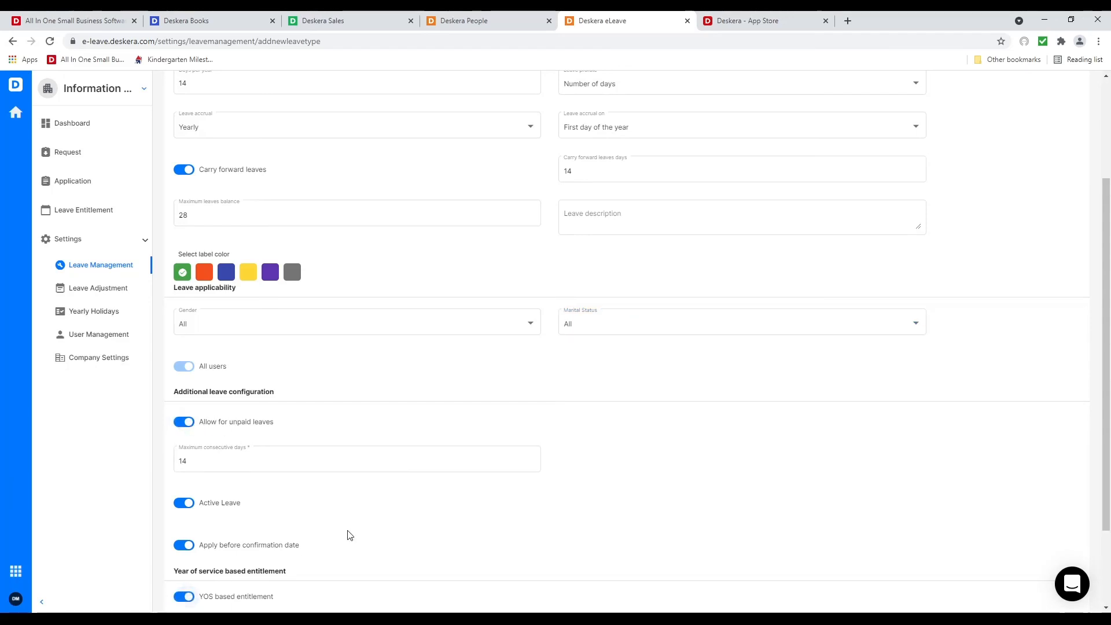
# Set service tiers of 0–5 years at 10 days and 5–10 years at 12 days
pyautogui.scroll(-2, 347, 533)
pyautogui.click(315, 553)
pyautogui.press('BackSpace')
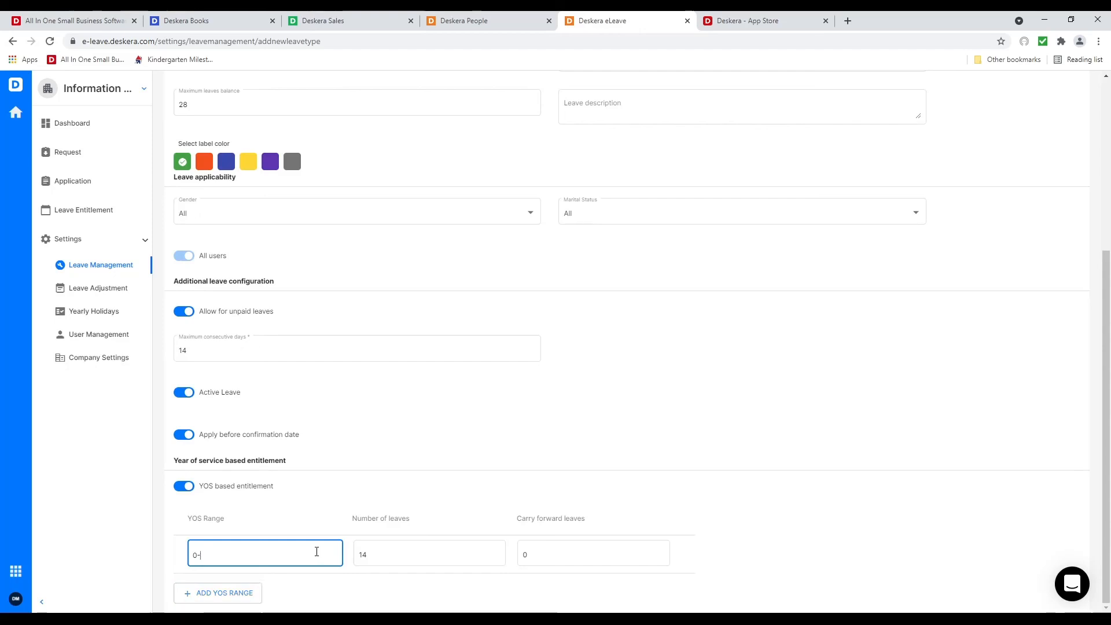
pyautogui.write('5')
pyautogui.click(382, 554)
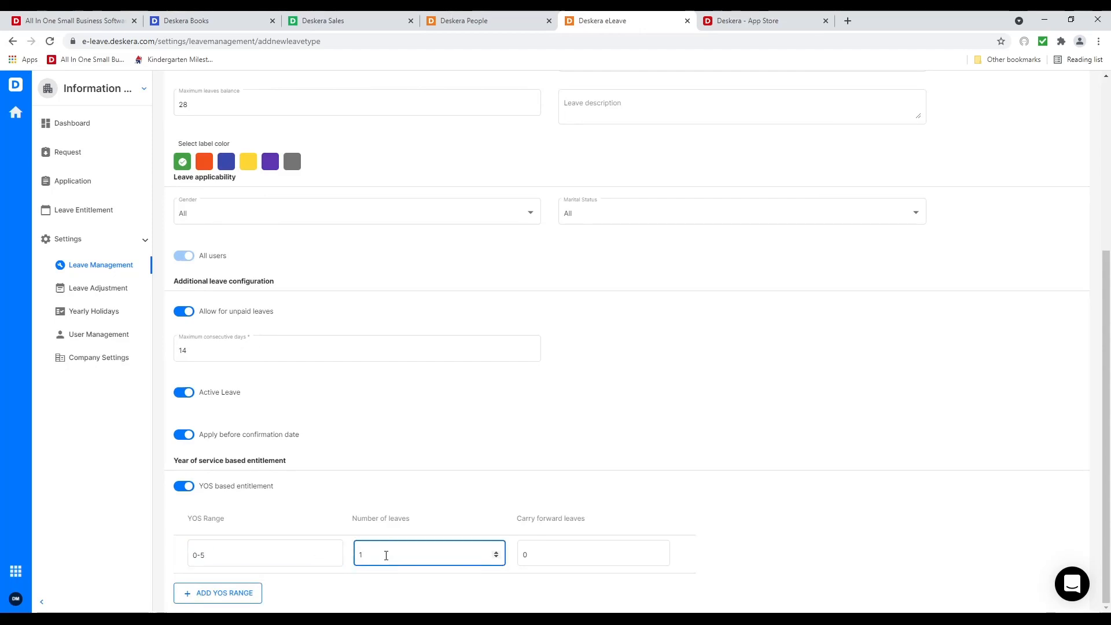
pyautogui.click(223, 593)
pyautogui.click(255, 591)
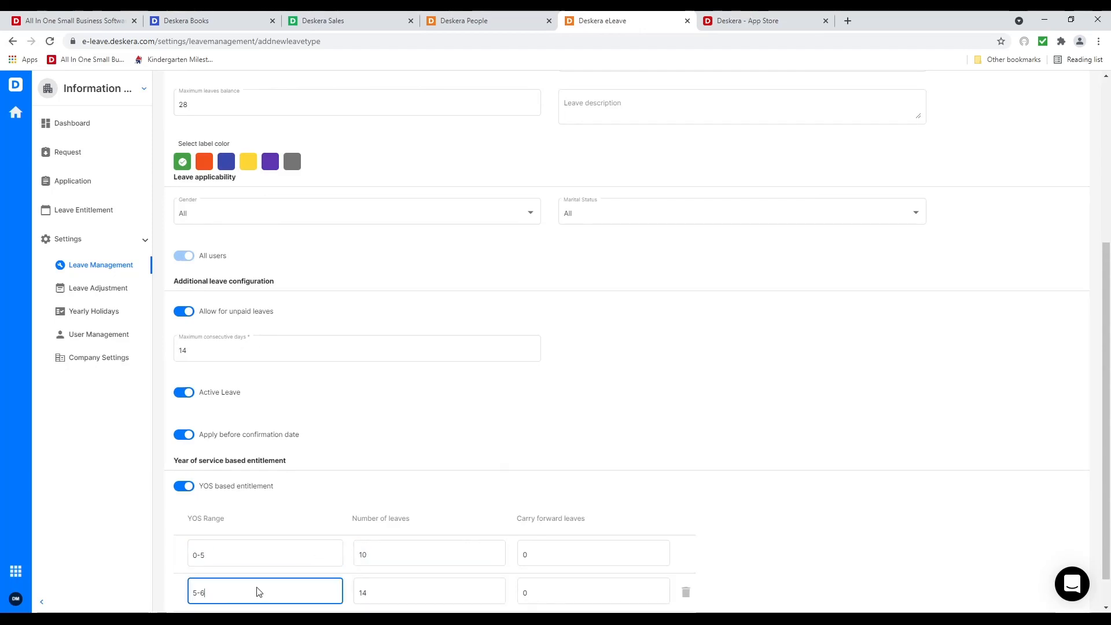
pyautogui.press('BackSpace')
pyautogui.write('10')
pyautogui.click(377, 590)
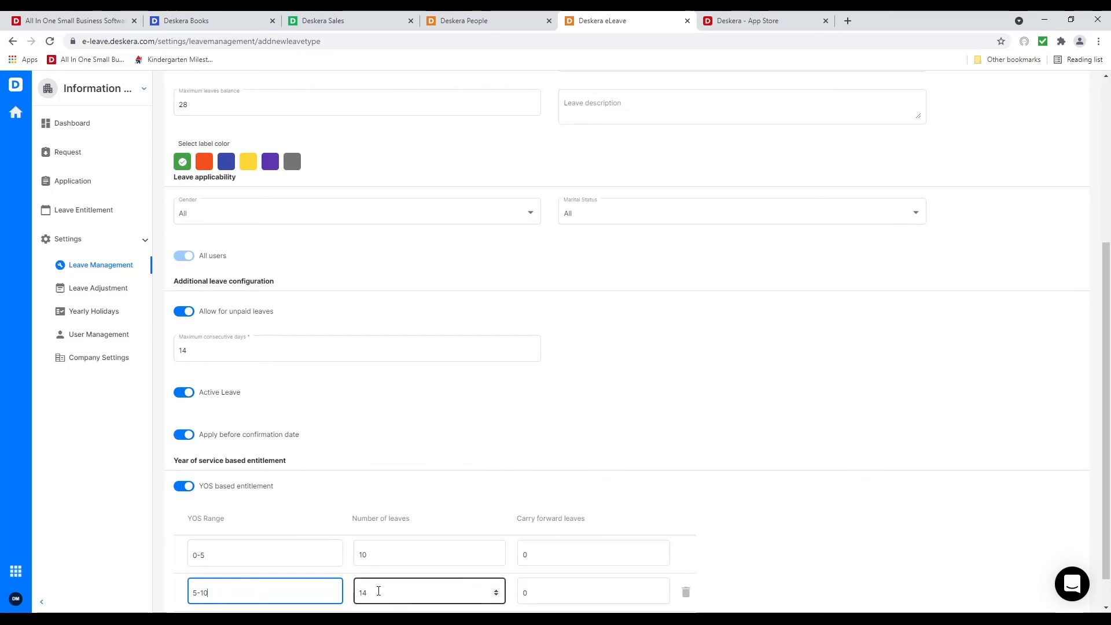
# Add a third tier of 10–50 years of service with 14 days
pyautogui.scroll(-1, 380, 579)
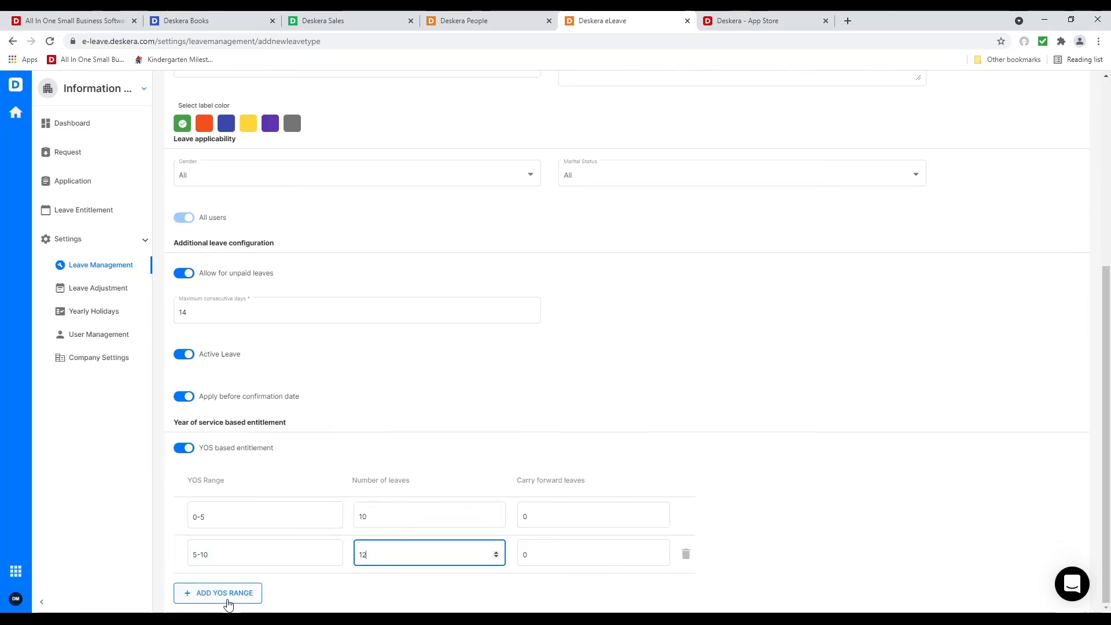
pyautogui.click(227, 595)
pyautogui.click(225, 591)
pyautogui.press('BackSpace')
pyautogui.press('BackSpace')
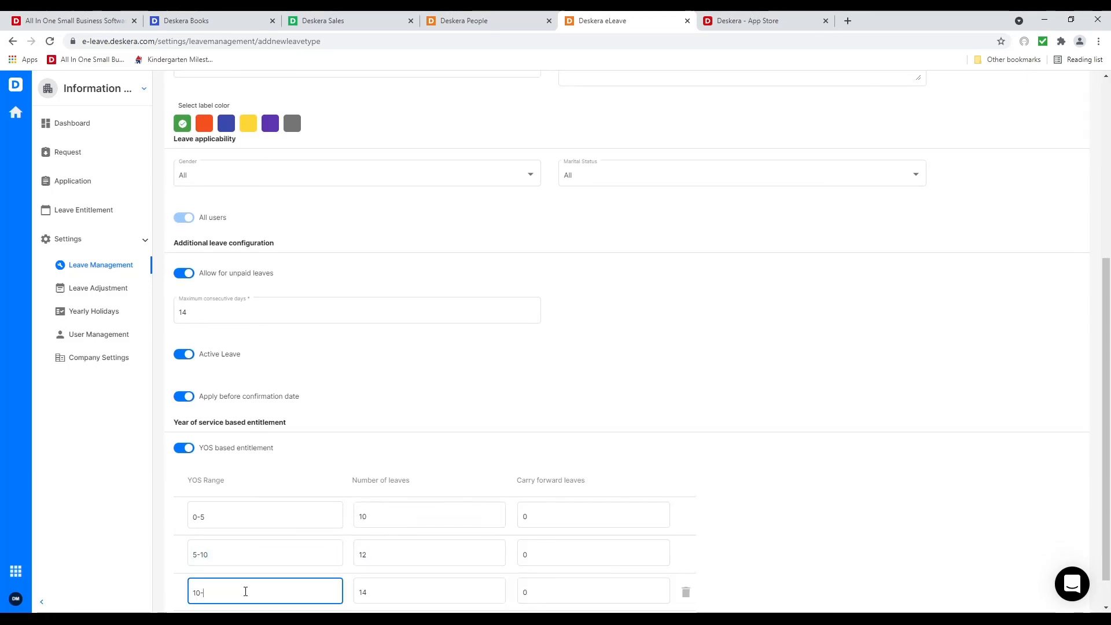
pyautogui.click(403, 591)
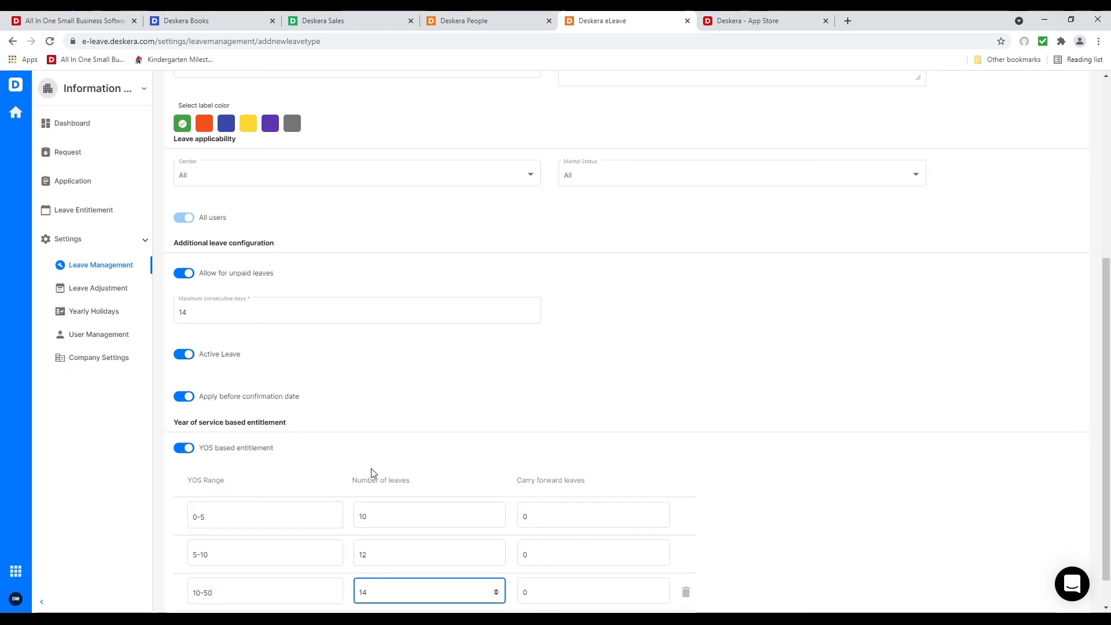
pyautogui.scroll(-1, 373, 473)
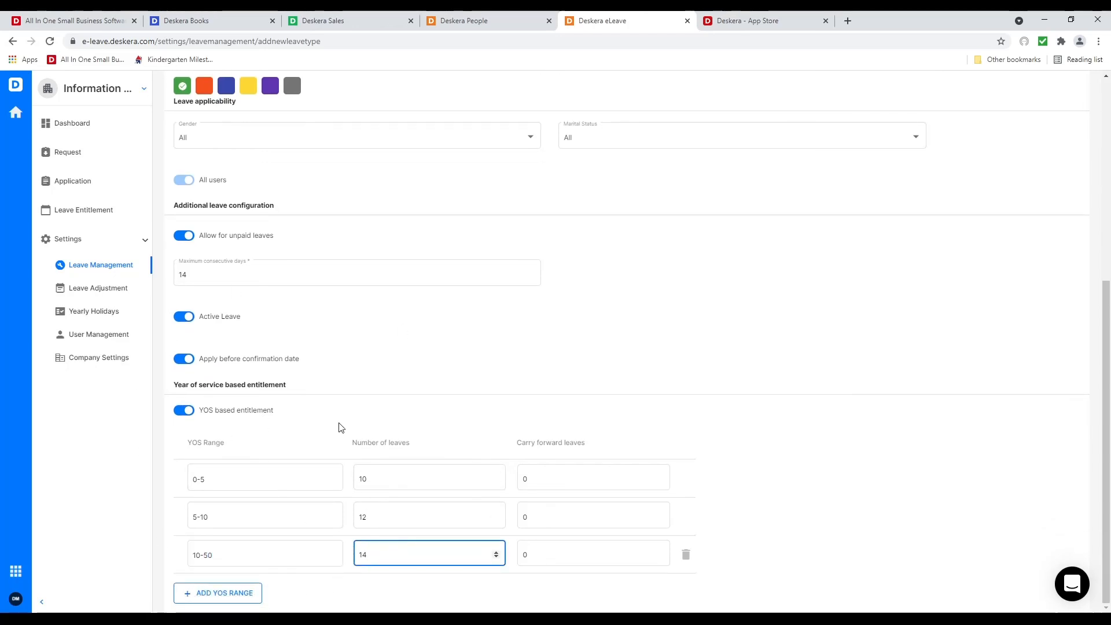
pyautogui.scroll(6, 483, 387)
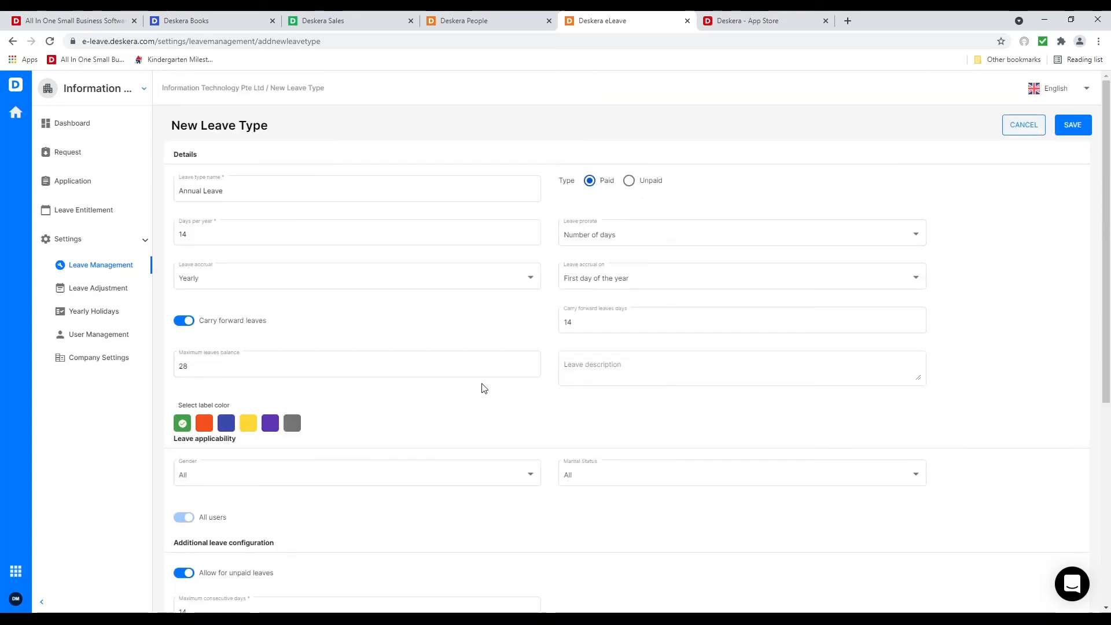
# Save the Annual Leave type, then look through Leave Adjustment, Yearly Holidays and User Management
pyautogui.click(1072, 126)
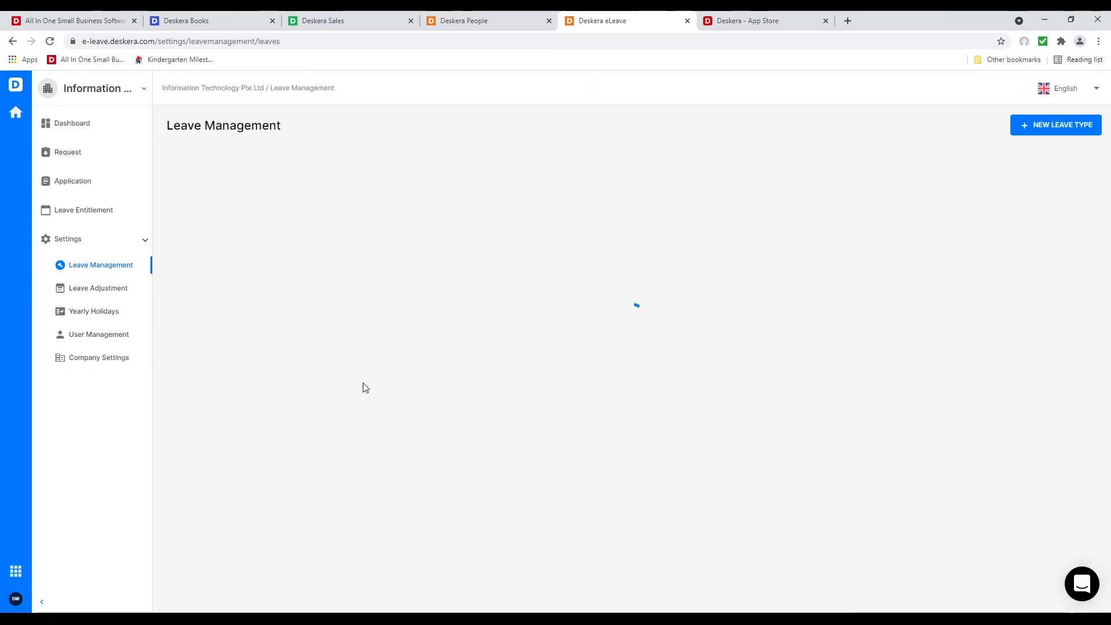
pyautogui.click(94, 288)
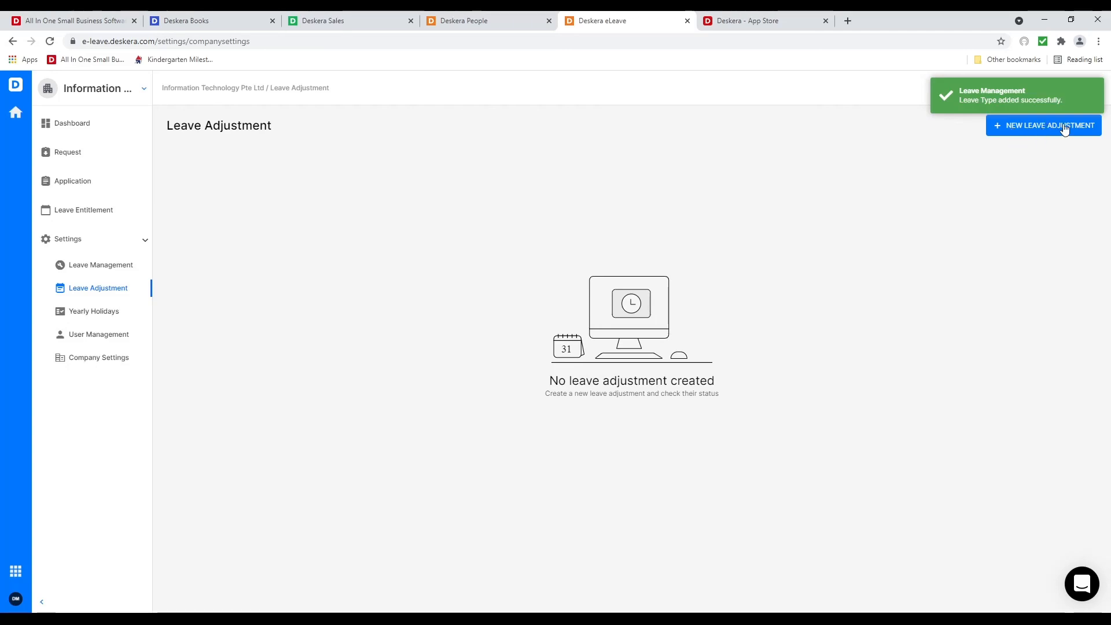
pyautogui.click(92, 312)
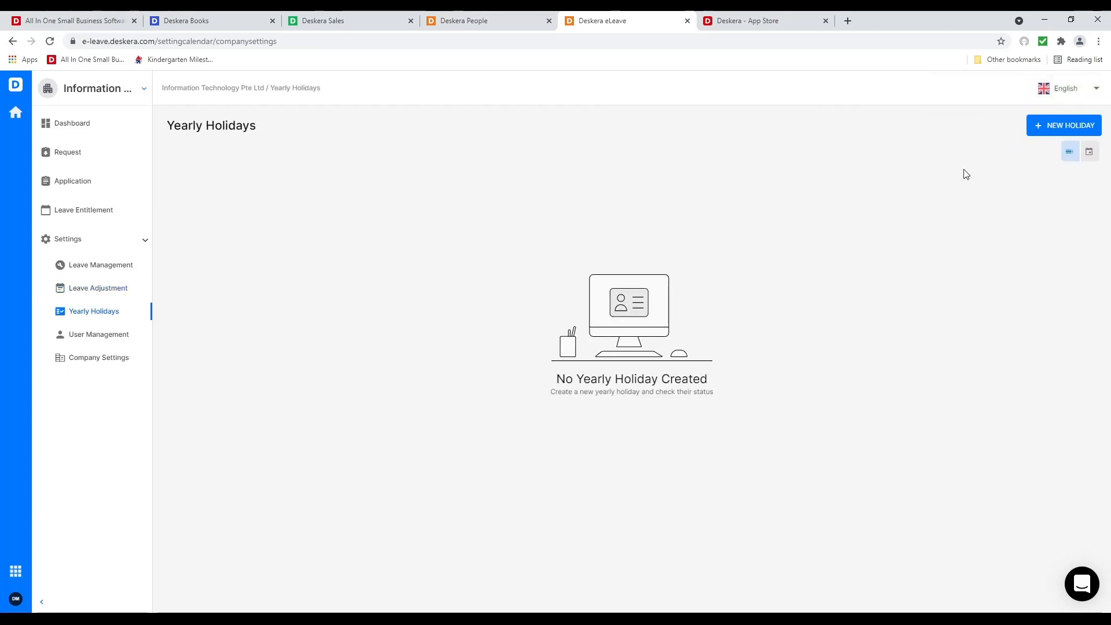
pyautogui.click(1059, 128)
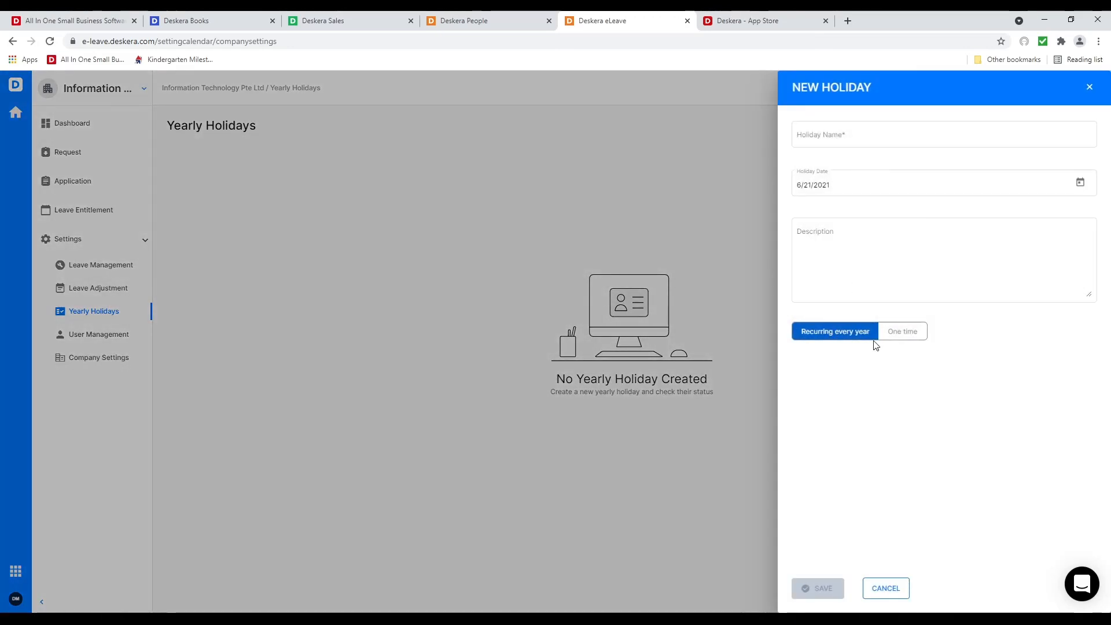
pyautogui.click(882, 590)
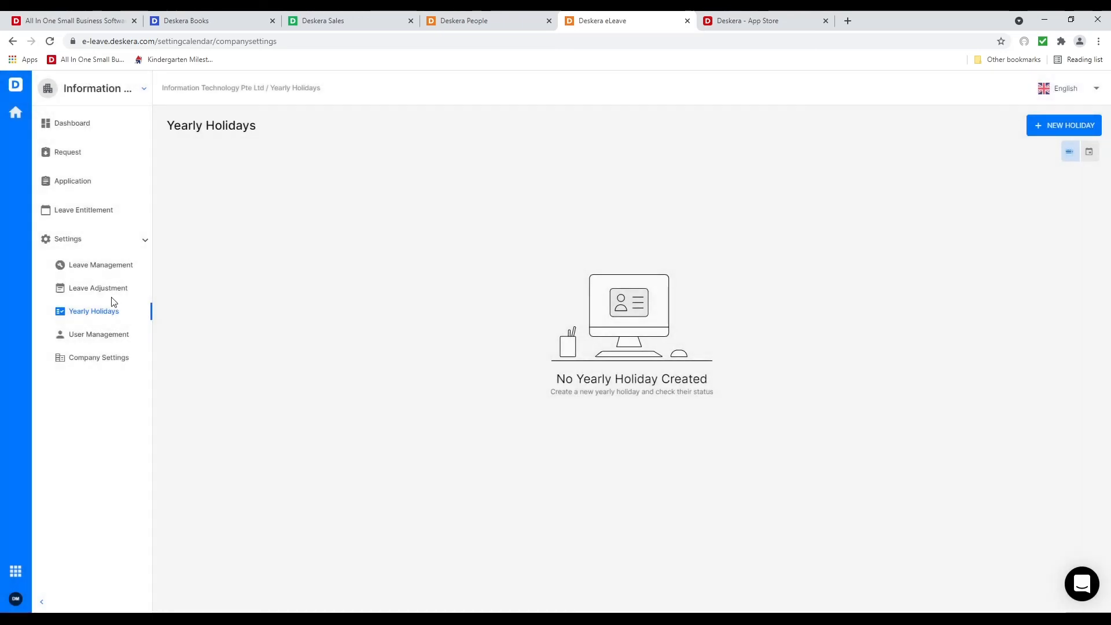
pyautogui.click(114, 341)
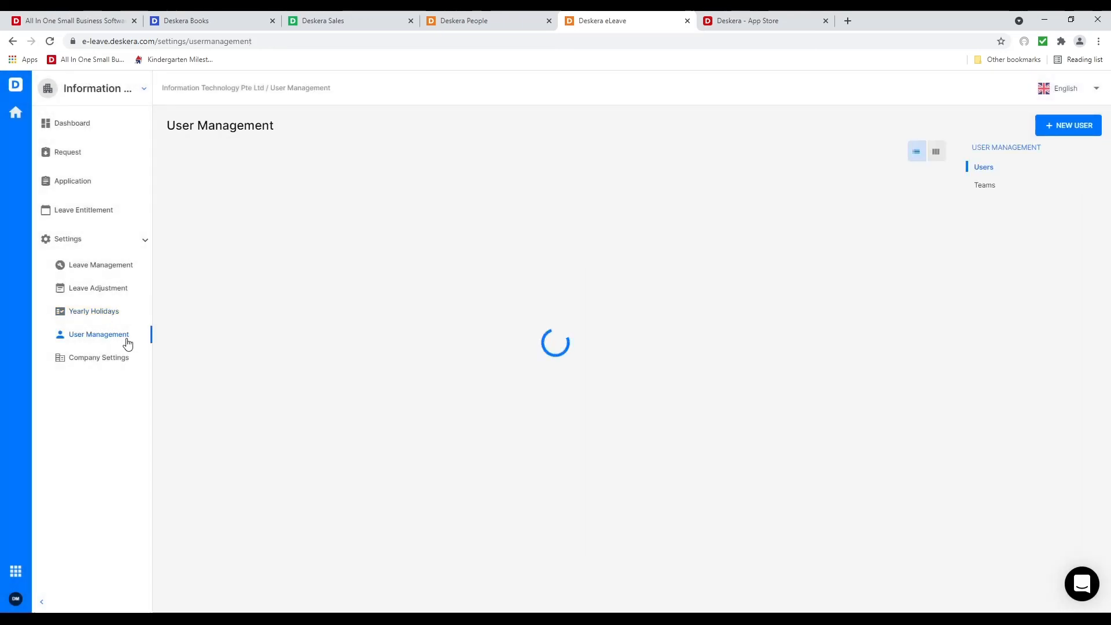
# Review the Default Team's members under Teams, then go to Company Settings
pyautogui.click(987, 185)
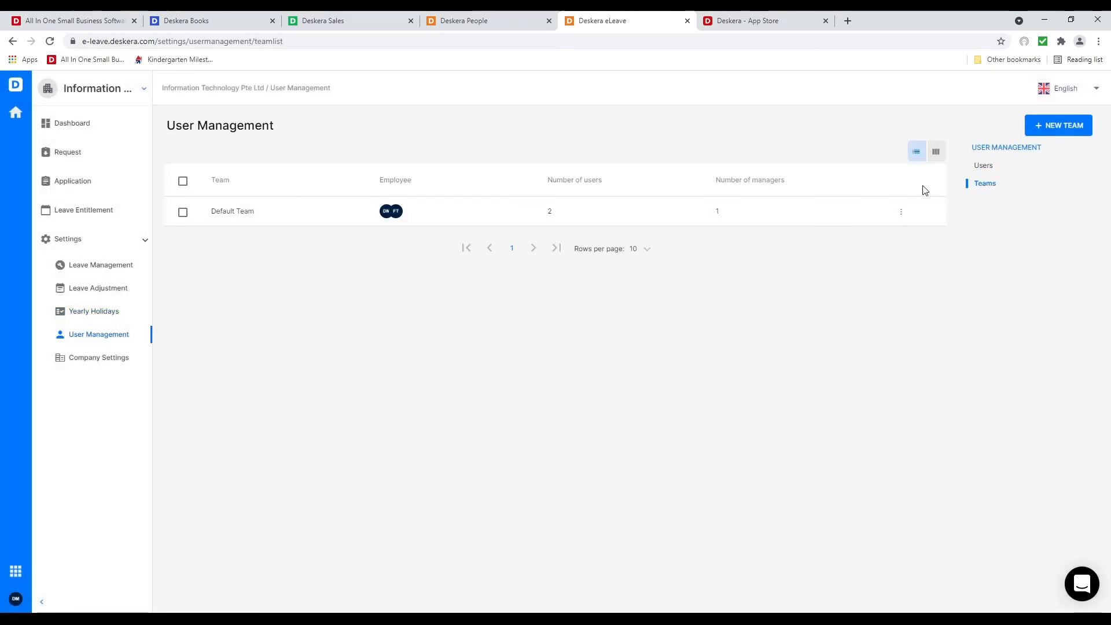
pyautogui.click(183, 213)
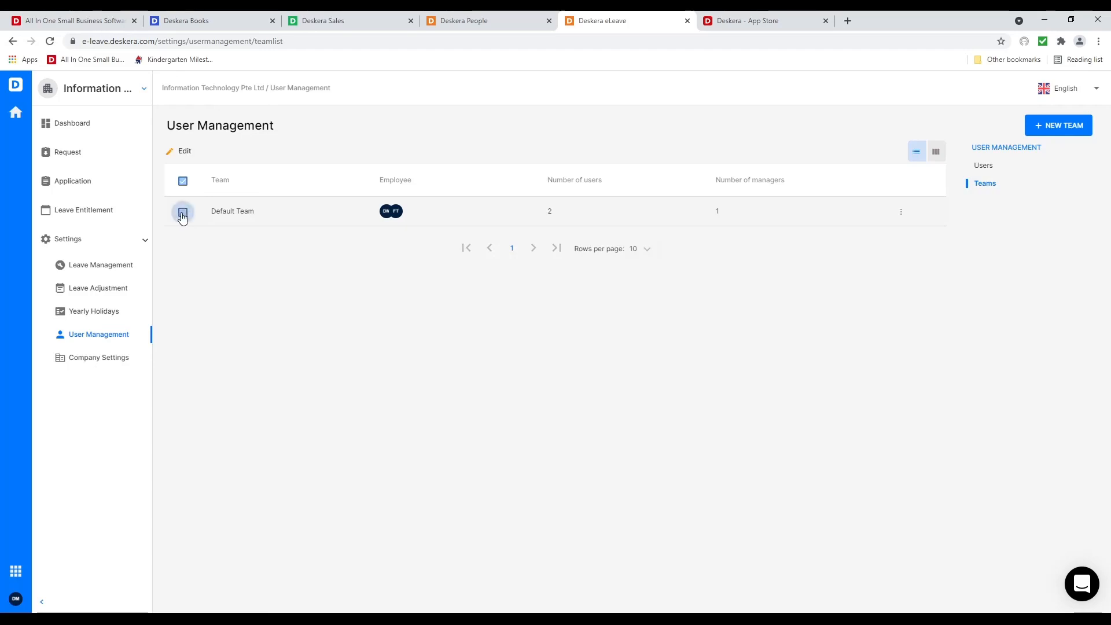
pyautogui.click(178, 149)
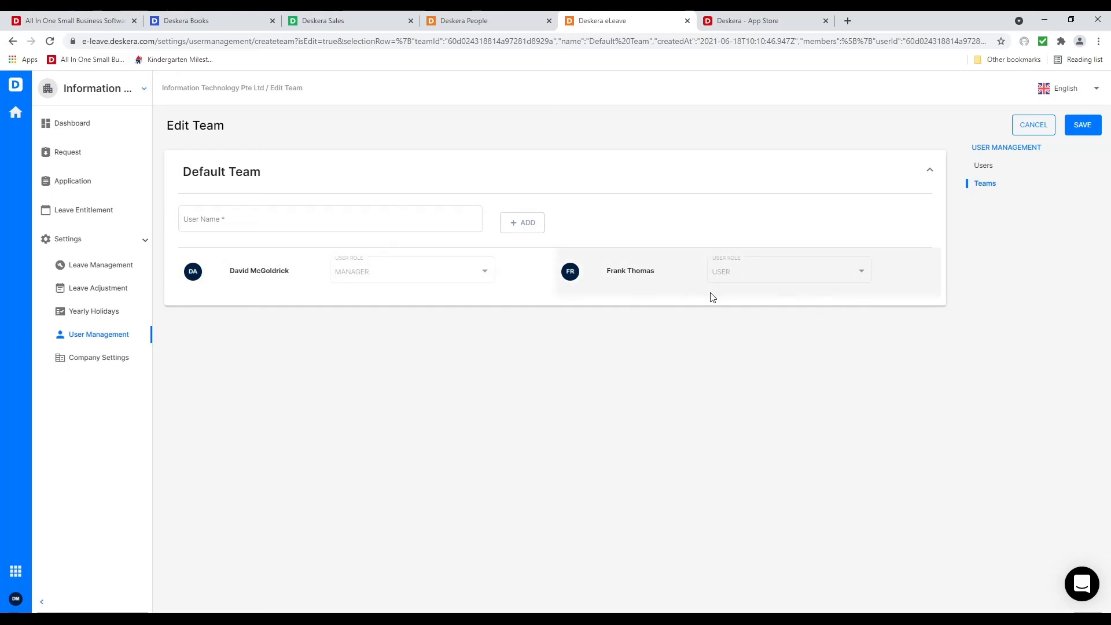
pyautogui.click(96, 367)
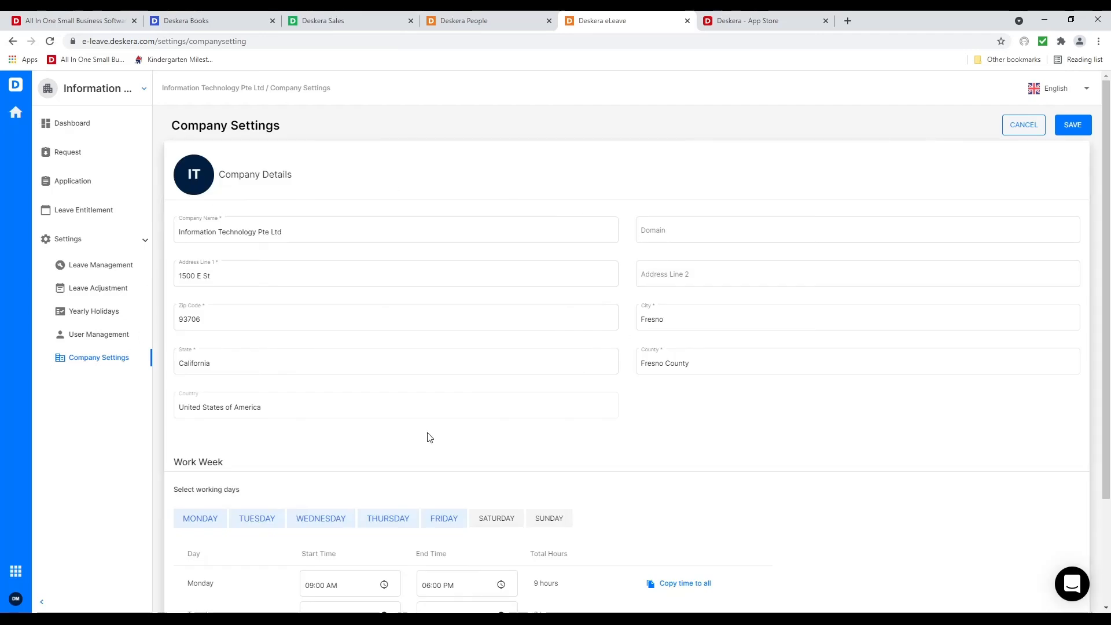
# Review the work week hours, then open Deskera Expense in a new tab from the Deskera People sidebar
pyautogui.scroll(-2, 435, 451)
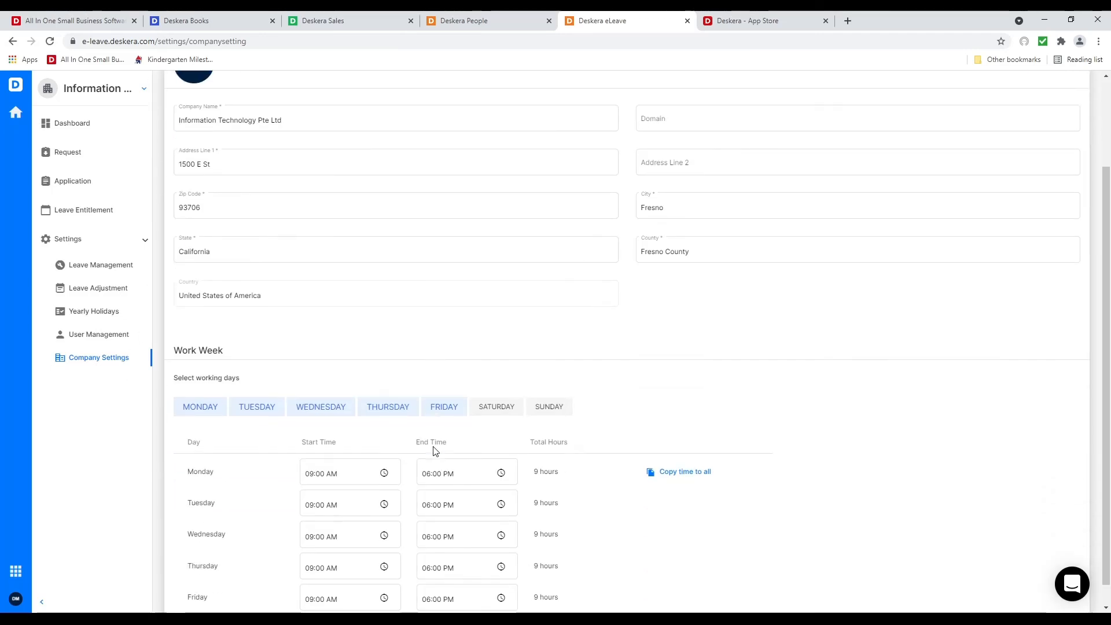
pyautogui.click(457, 483)
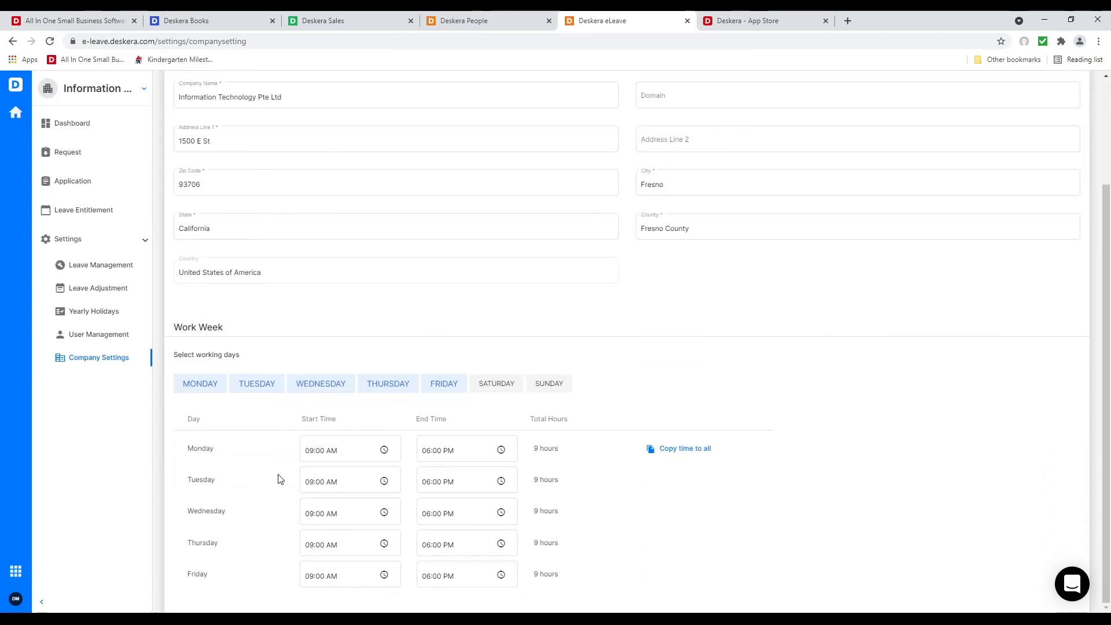
pyautogui.scroll(2, 470, 465)
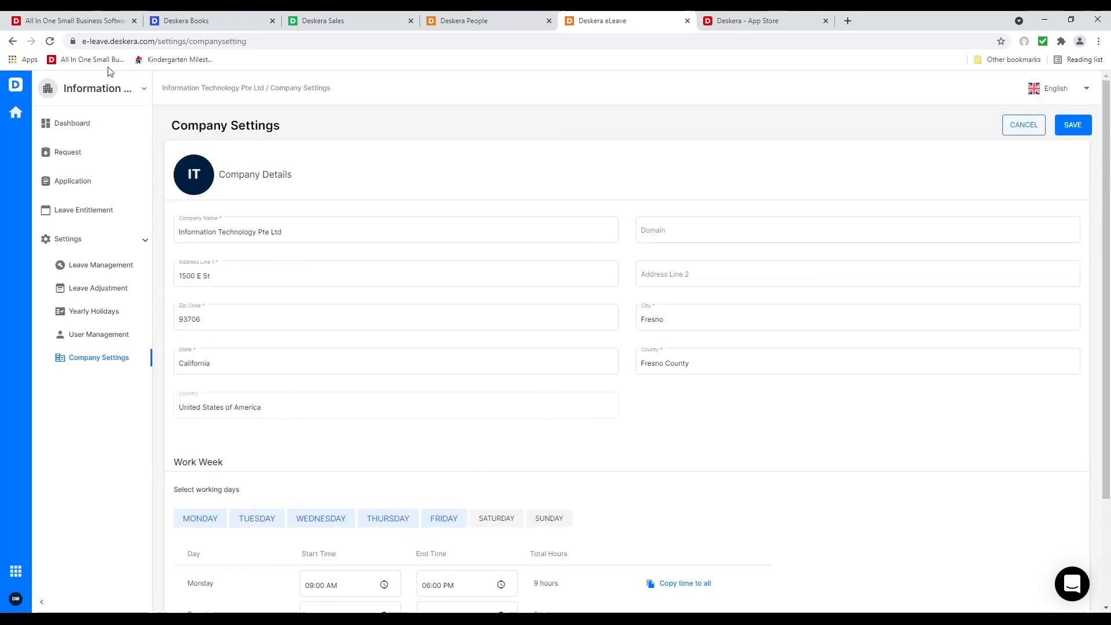
pyautogui.click(456, 22)
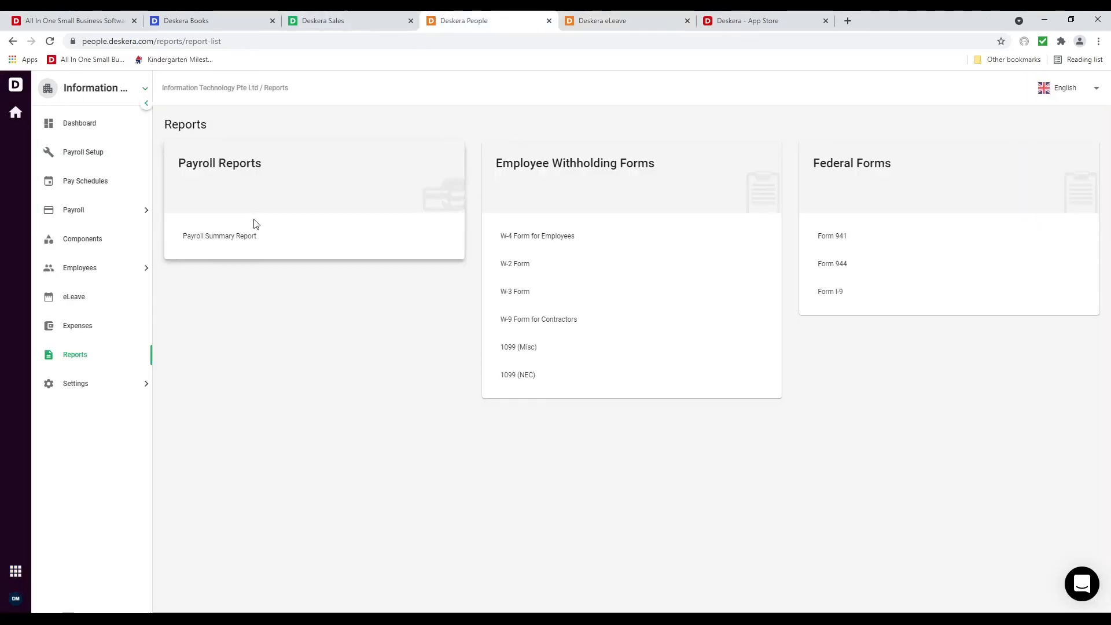
pyautogui.click(106, 325)
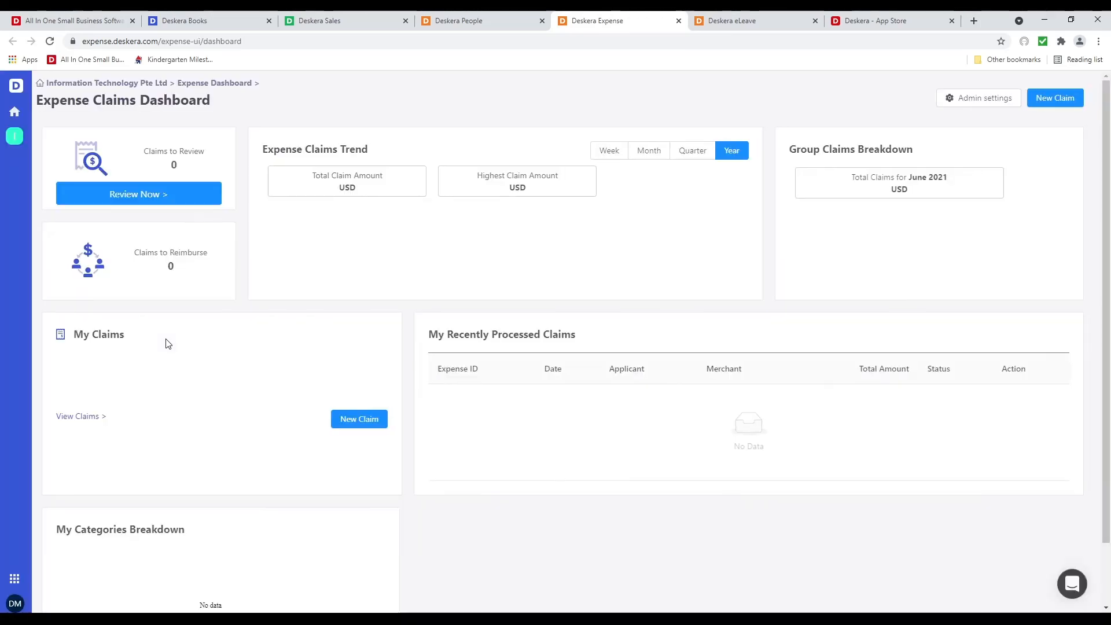
# In Admin settings, add the missing employee to the default expense group and view its 2 members
pyautogui.click(973, 100)
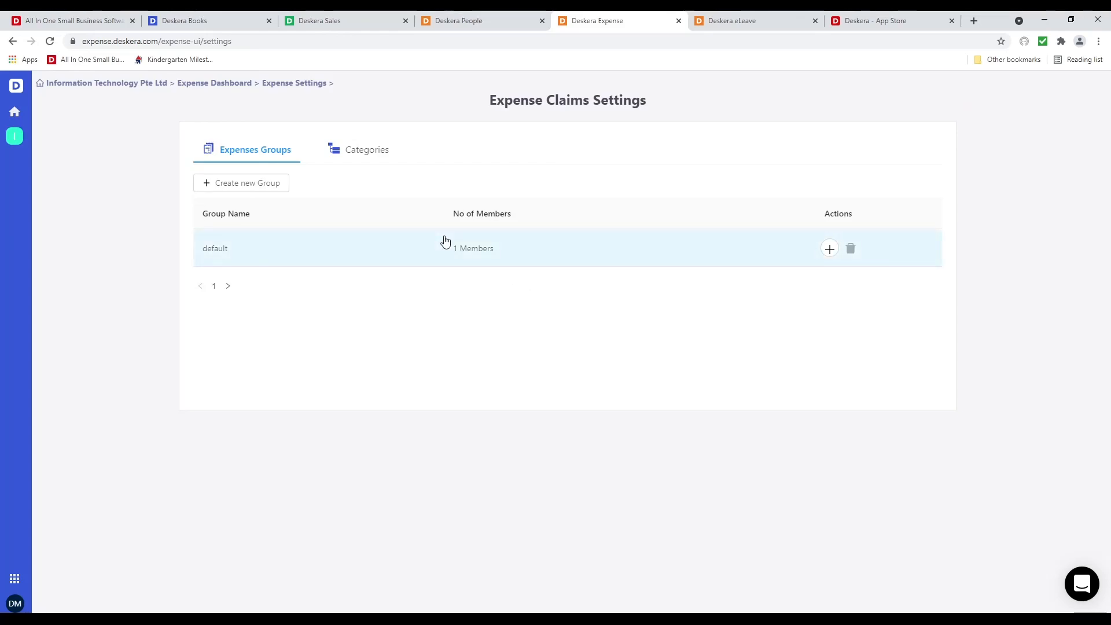
pyautogui.click(829, 248)
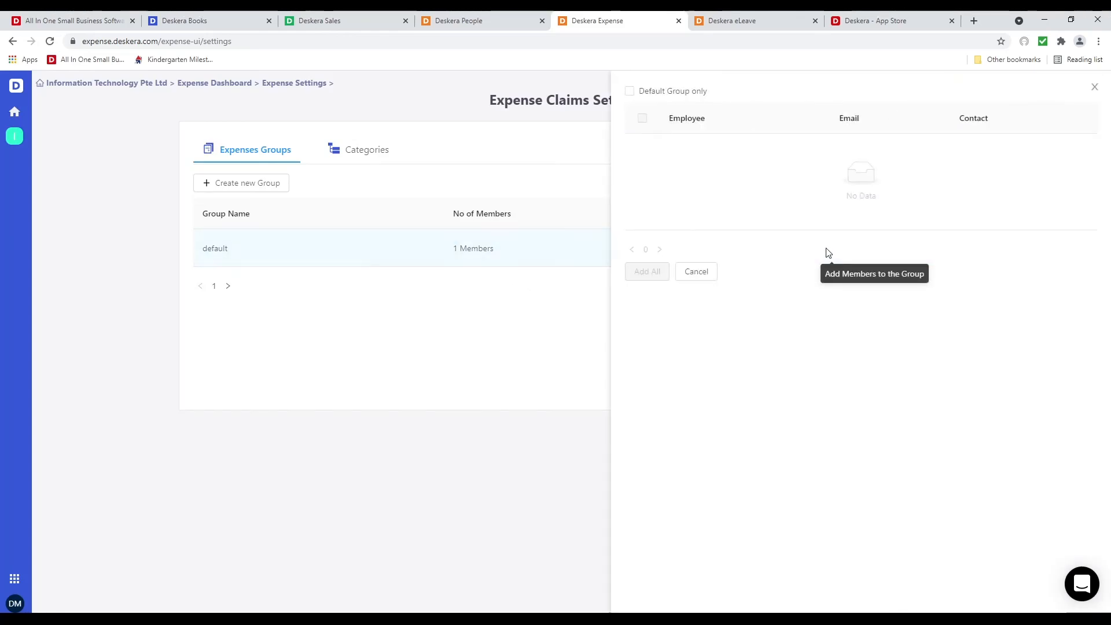
pyautogui.click(642, 181)
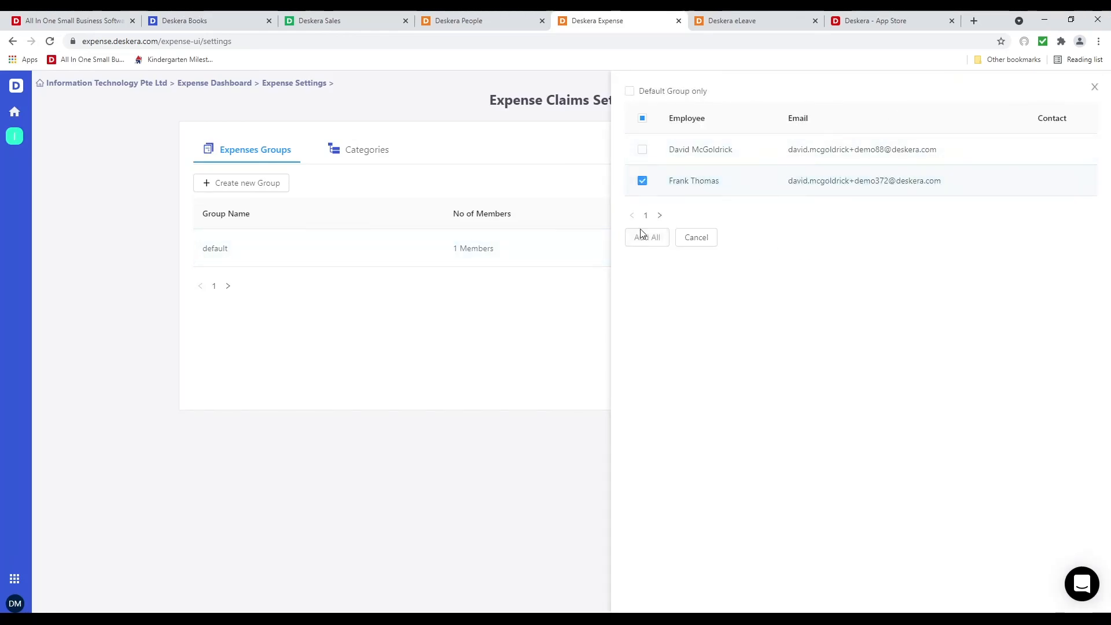
pyautogui.click(643, 244)
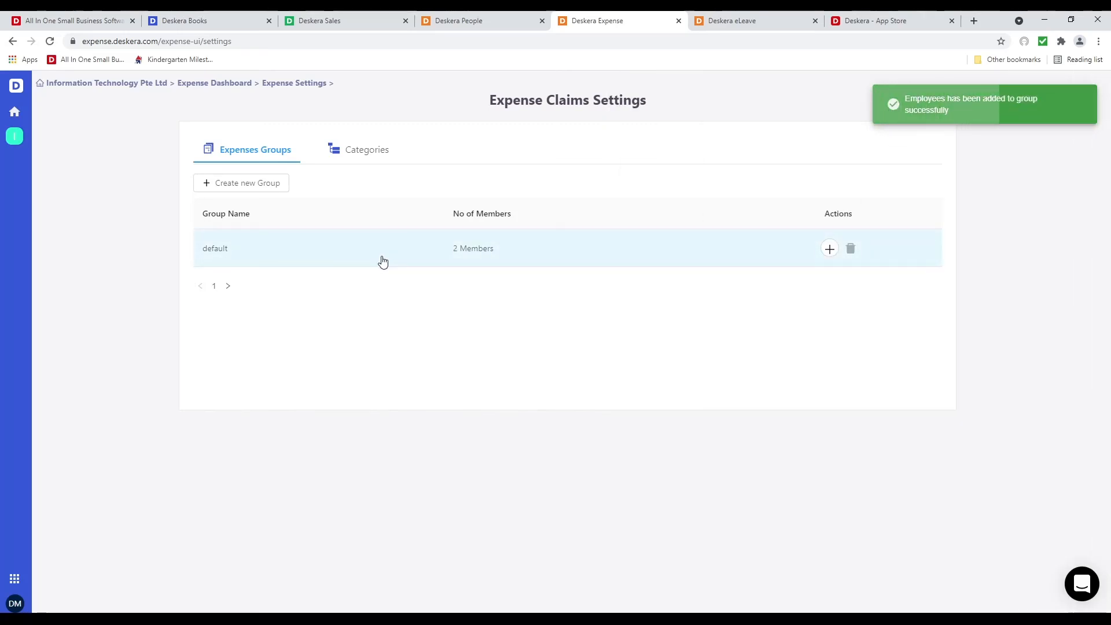
pyautogui.click(382, 260)
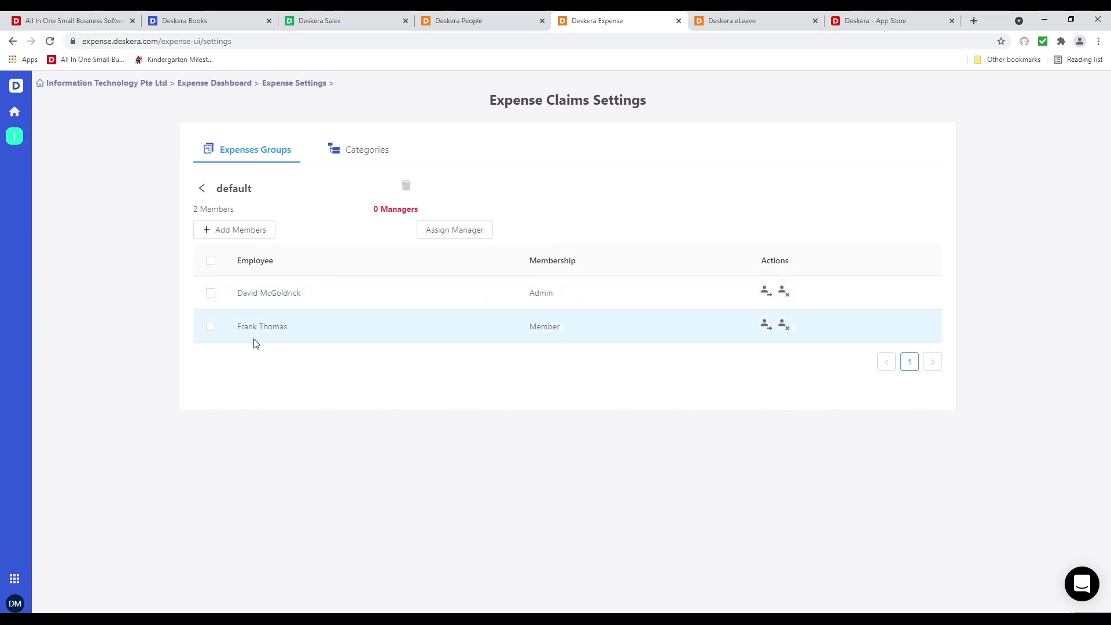
pyautogui.click(357, 156)
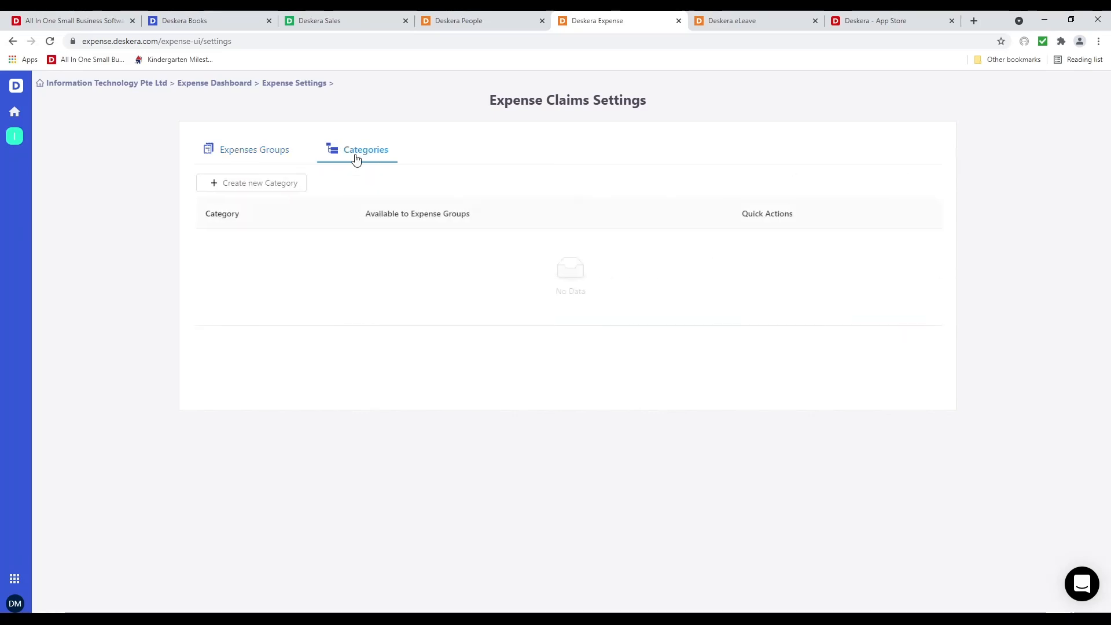
# Create a 'Golf' expense category for the default group and return to the Expense Claims Dashboard
pyautogui.click(269, 187)
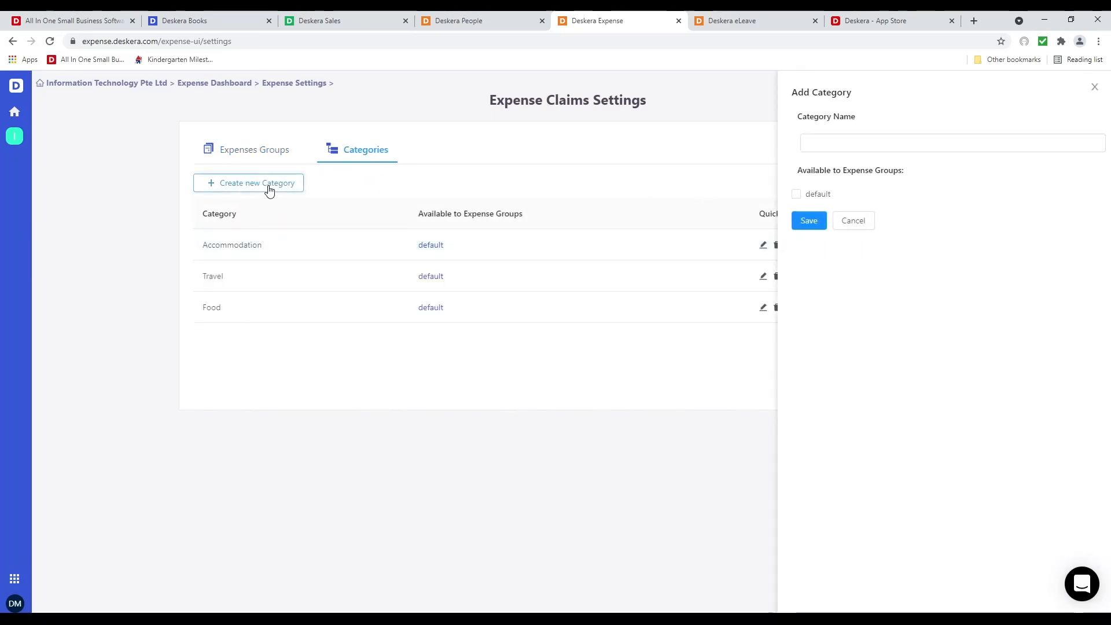
pyautogui.click(828, 145)
pyautogui.write('G')
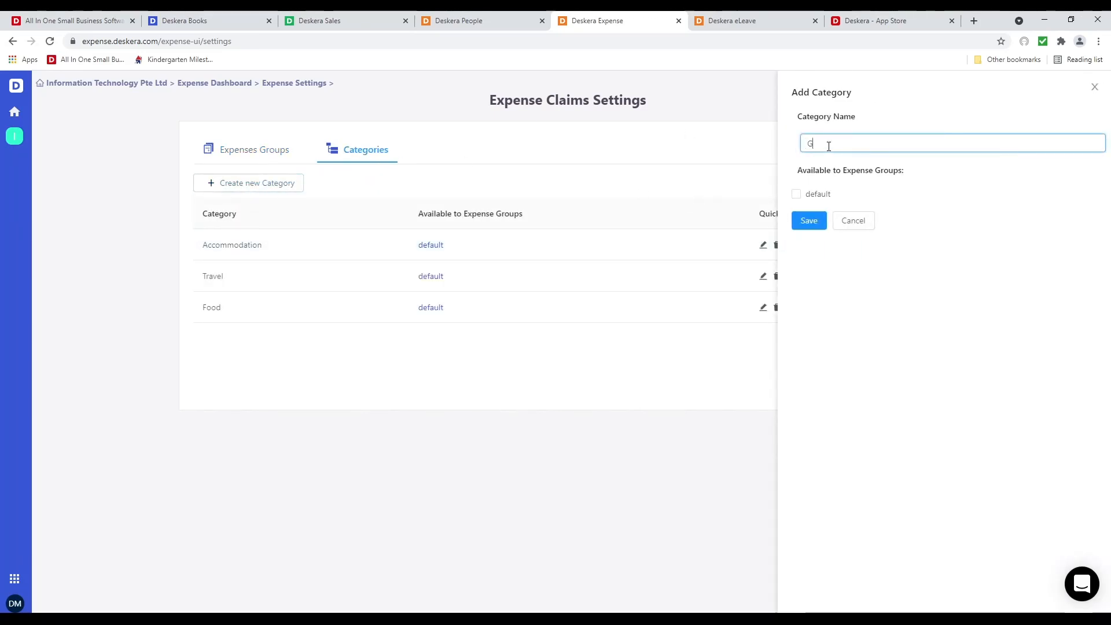
pyautogui.write('olf')
pyautogui.click(810, 195)
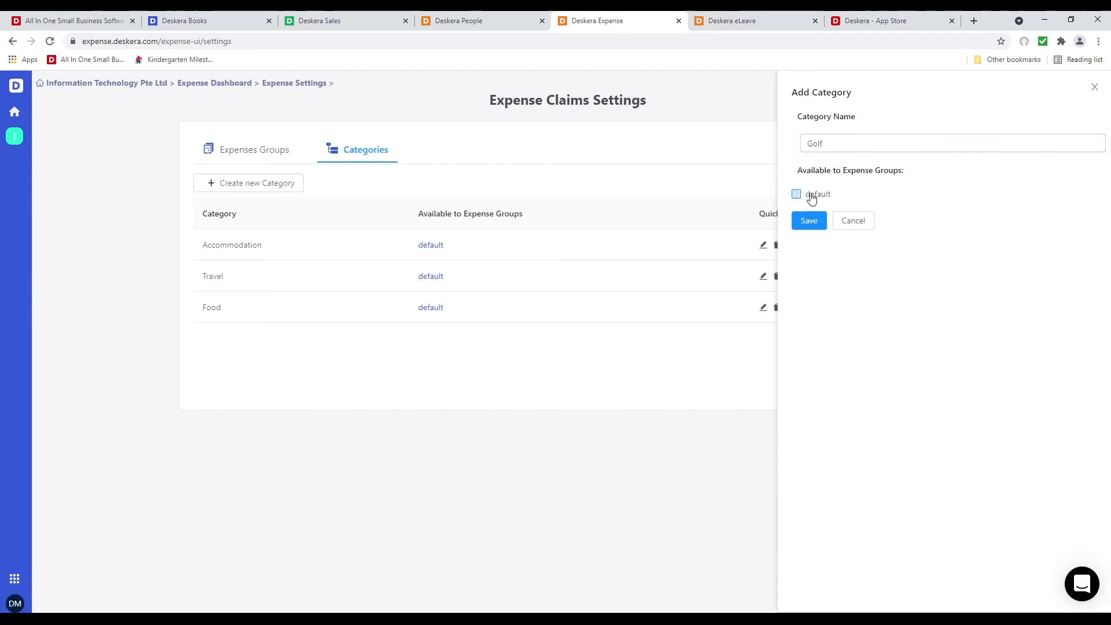
pyautogui.click(810, 221)
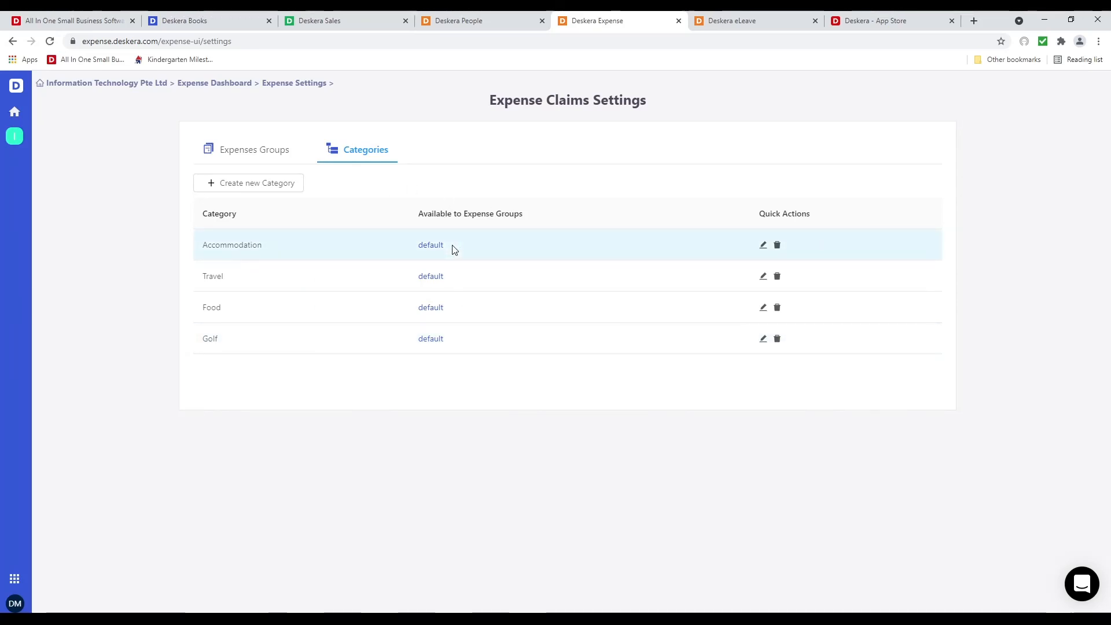
pyautogui.click(146, 84)
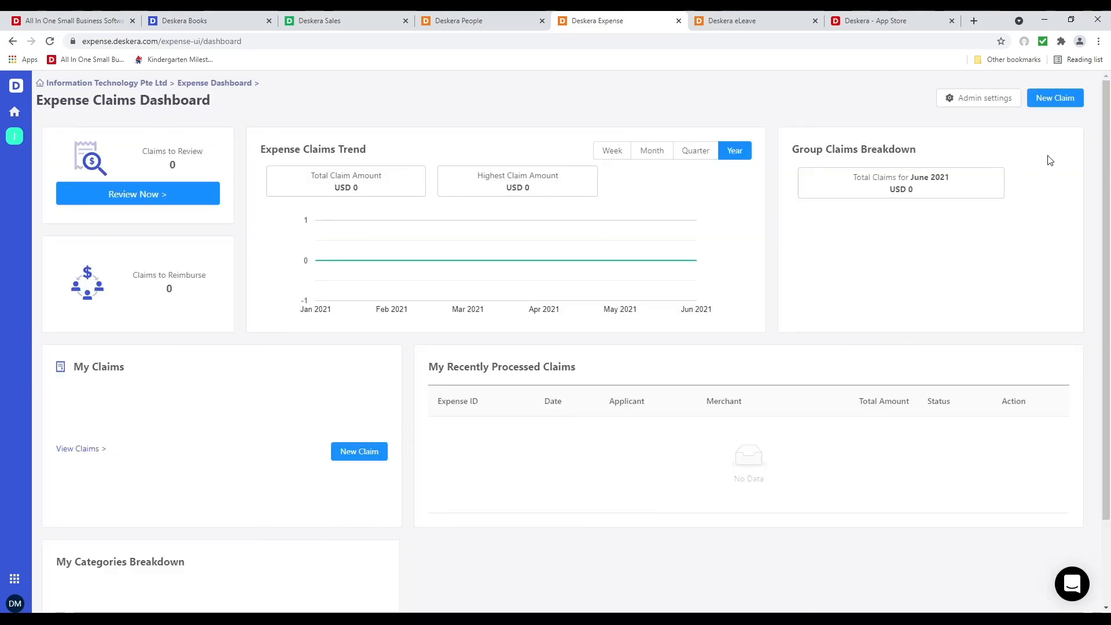
pyautogui.click(1048, 98)
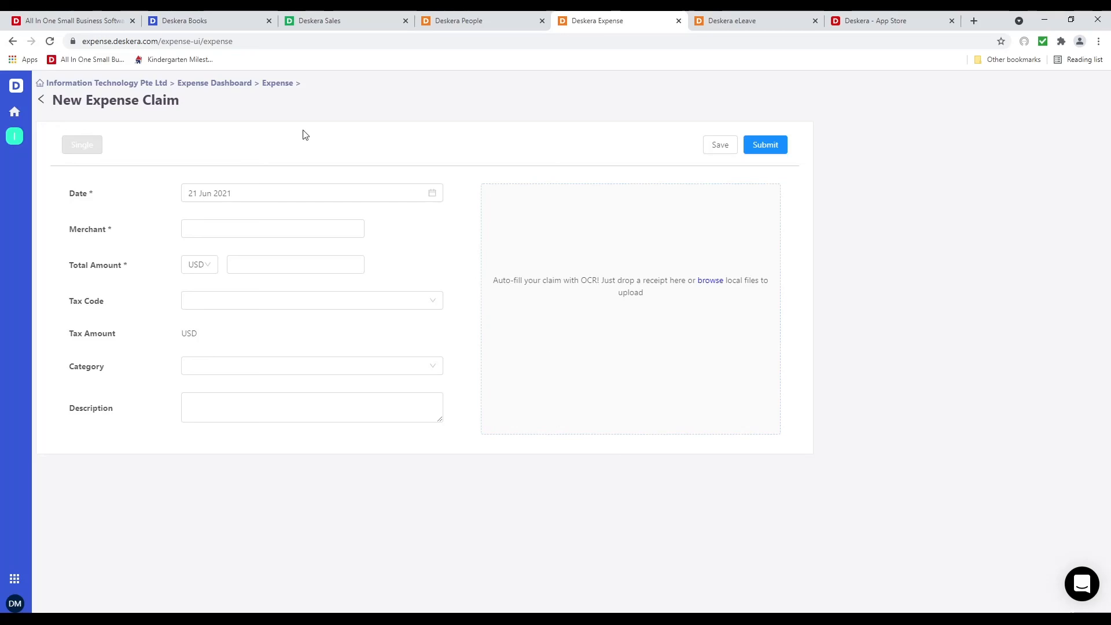
pyautogui.click(141, 86)
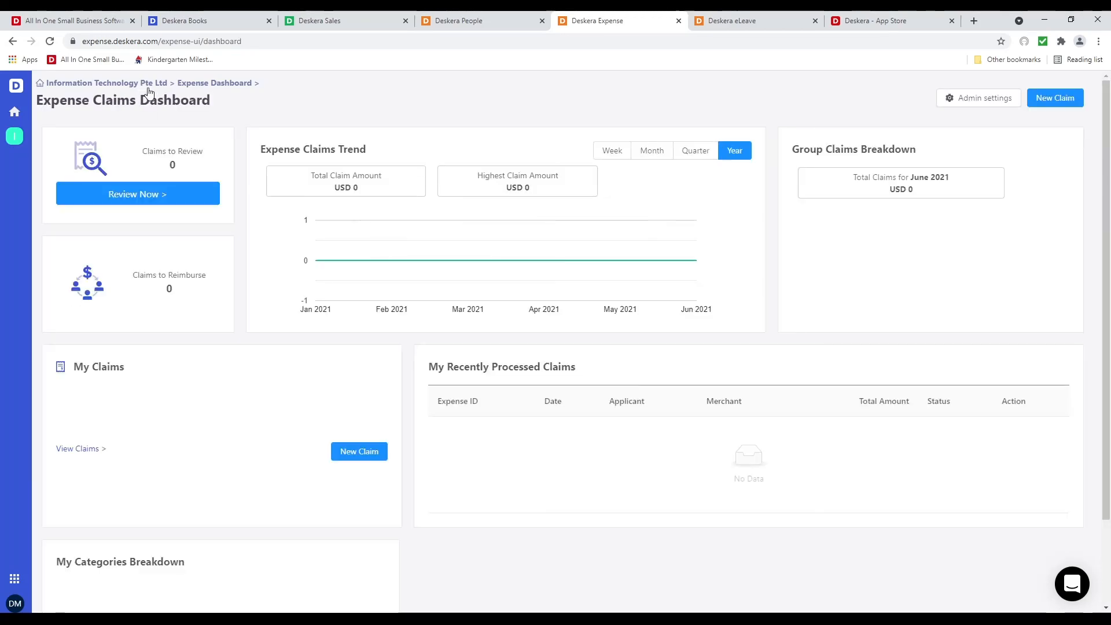